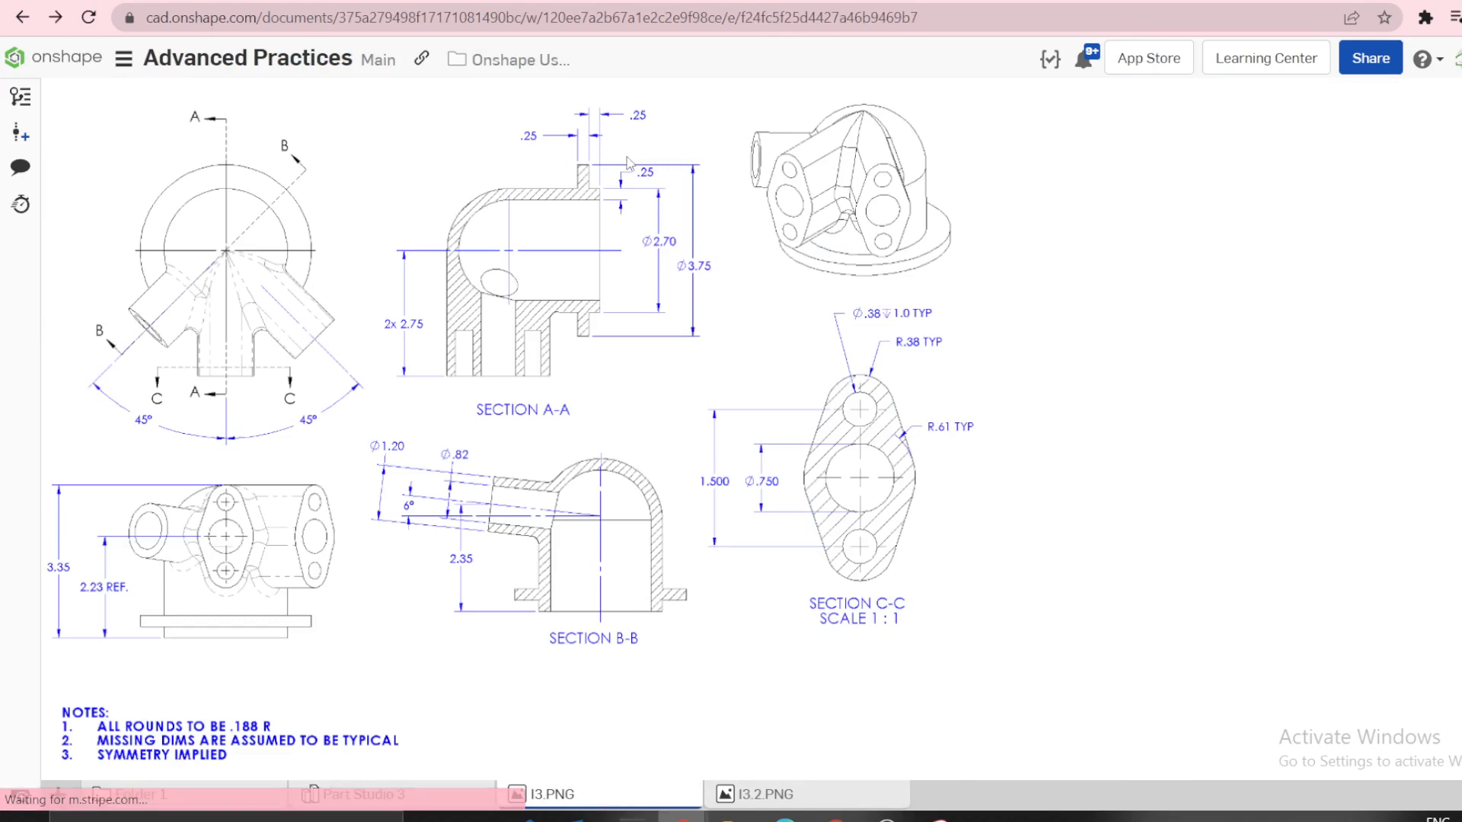
Review reference drawings I3.2.PNG and I3.PNG, and start a sketch on the Front plane in Part Studio 3 with the default planes hidden.
click(744, 793)
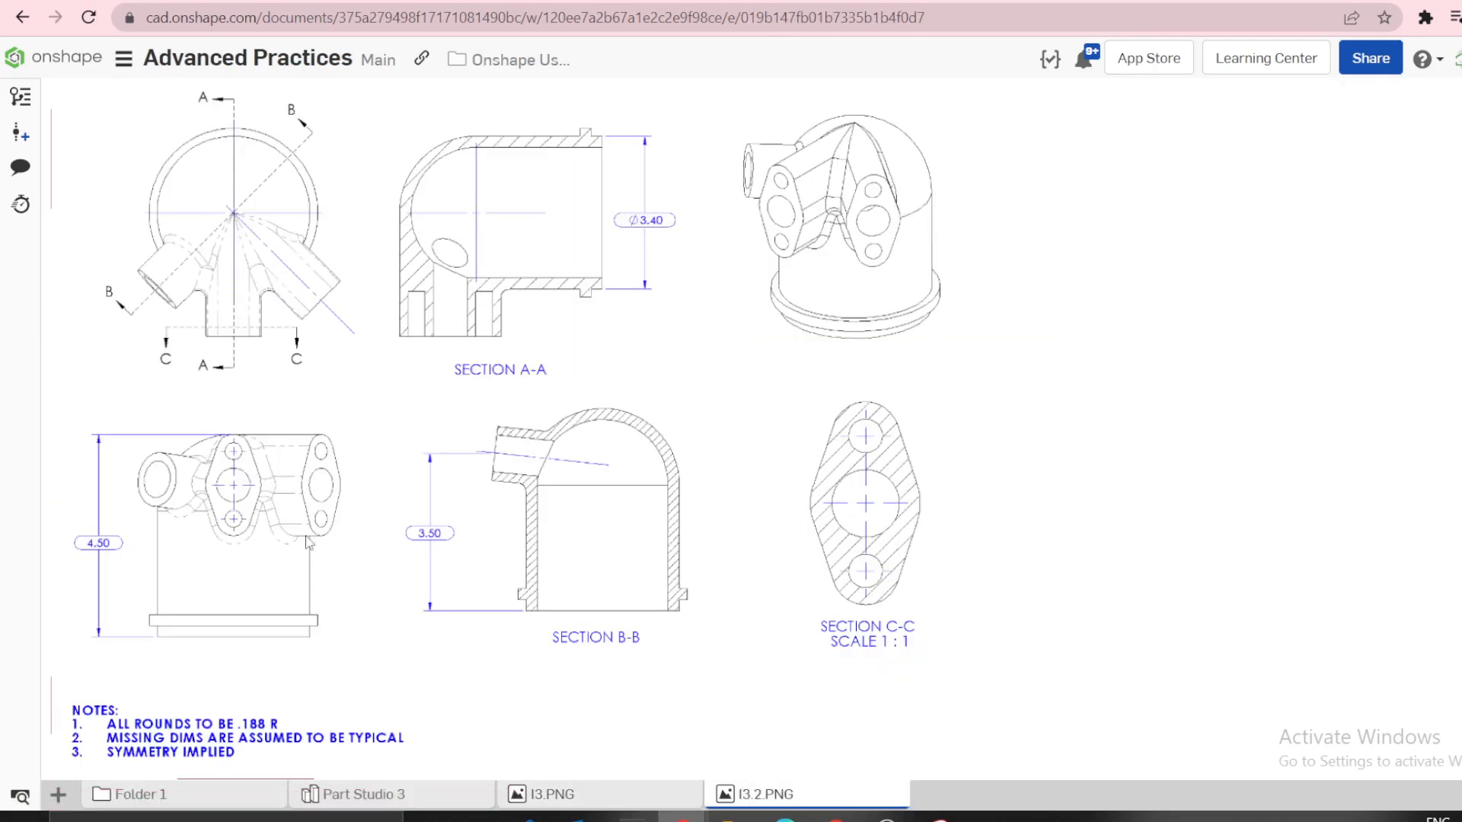
click(554, 795)
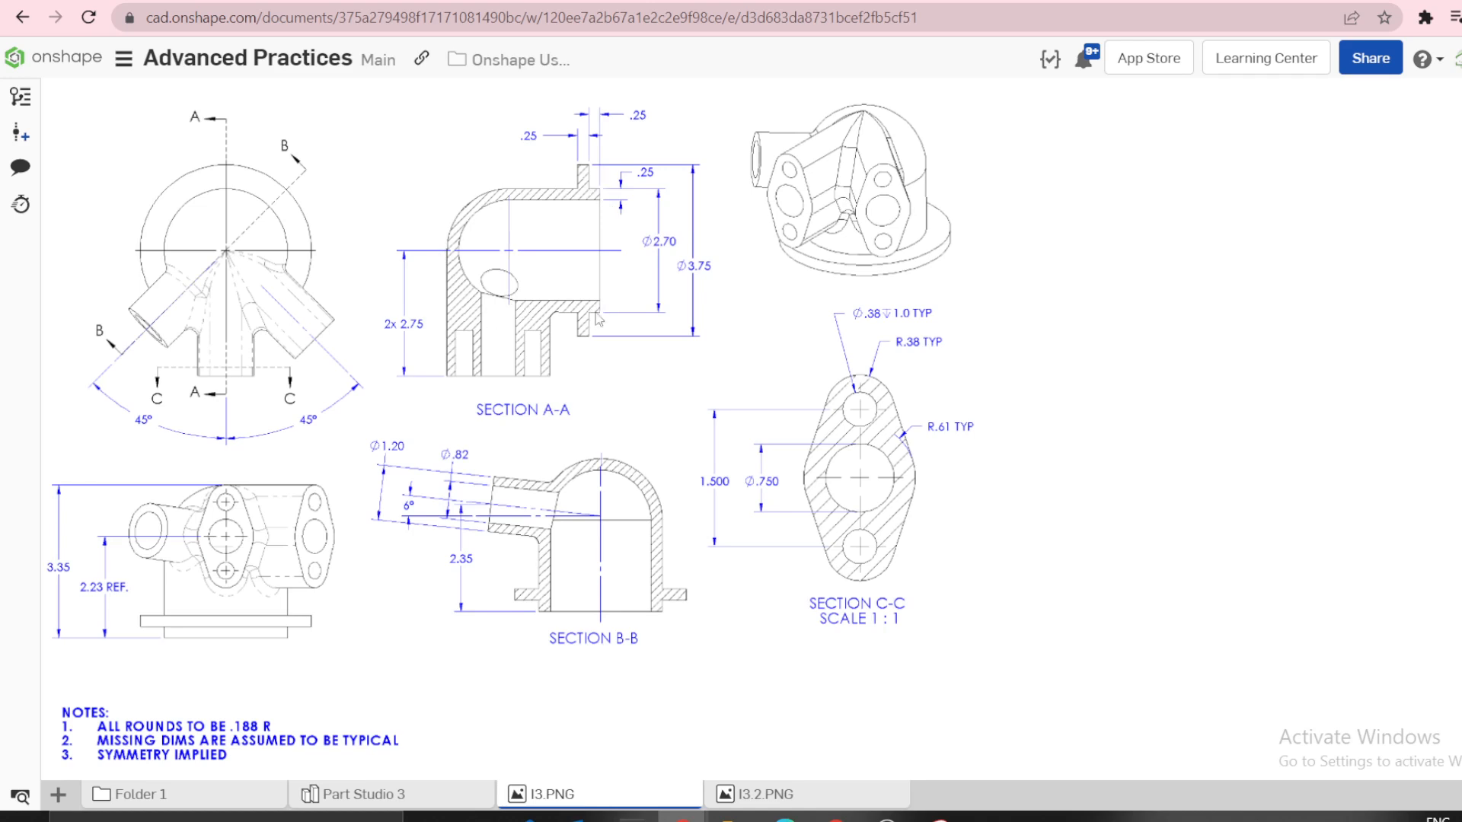
click(385, 796)
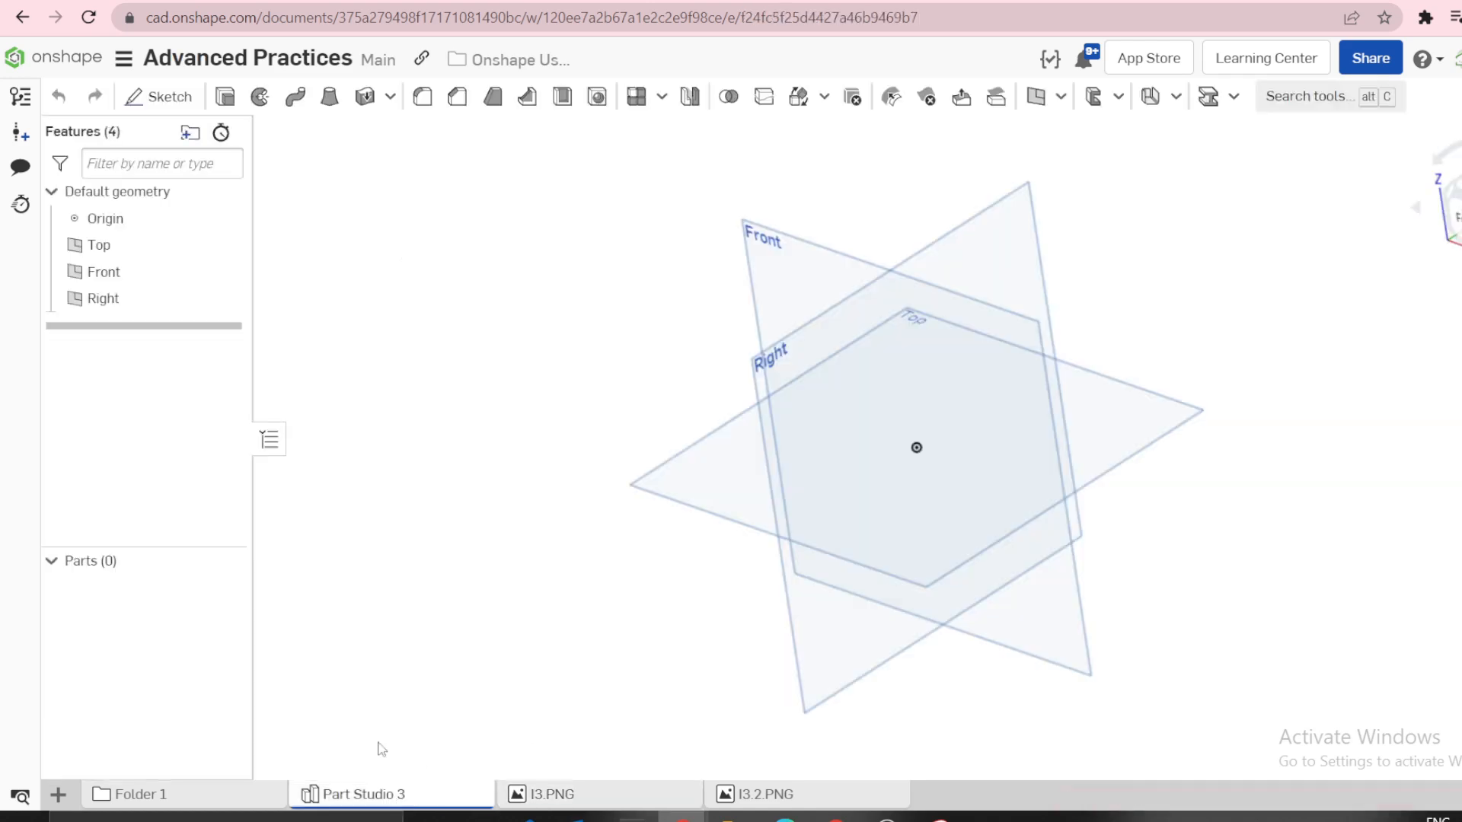
click(812, 273)
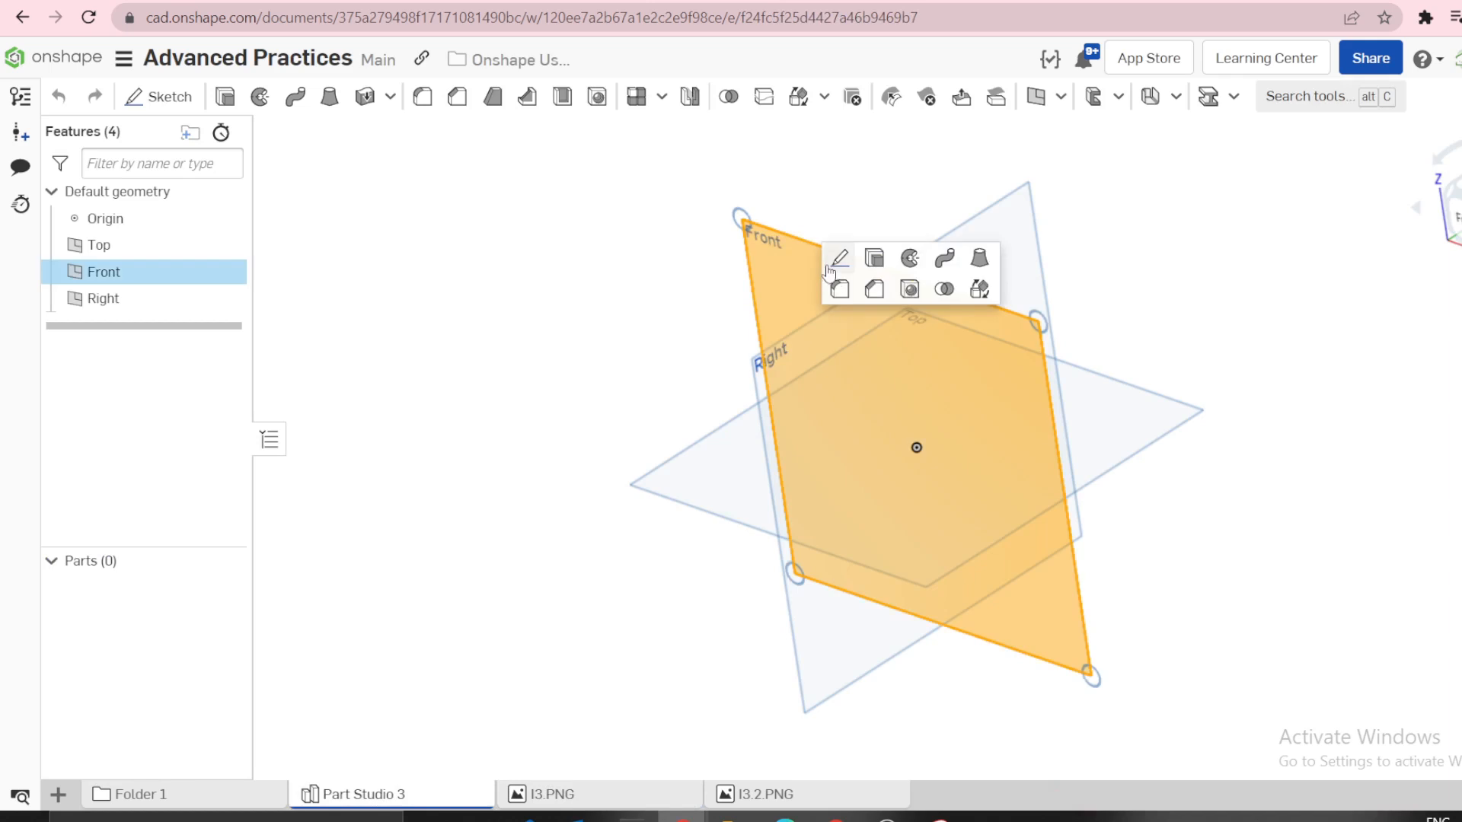
click(832, 271)
key(shift+s)
click(832, 270)
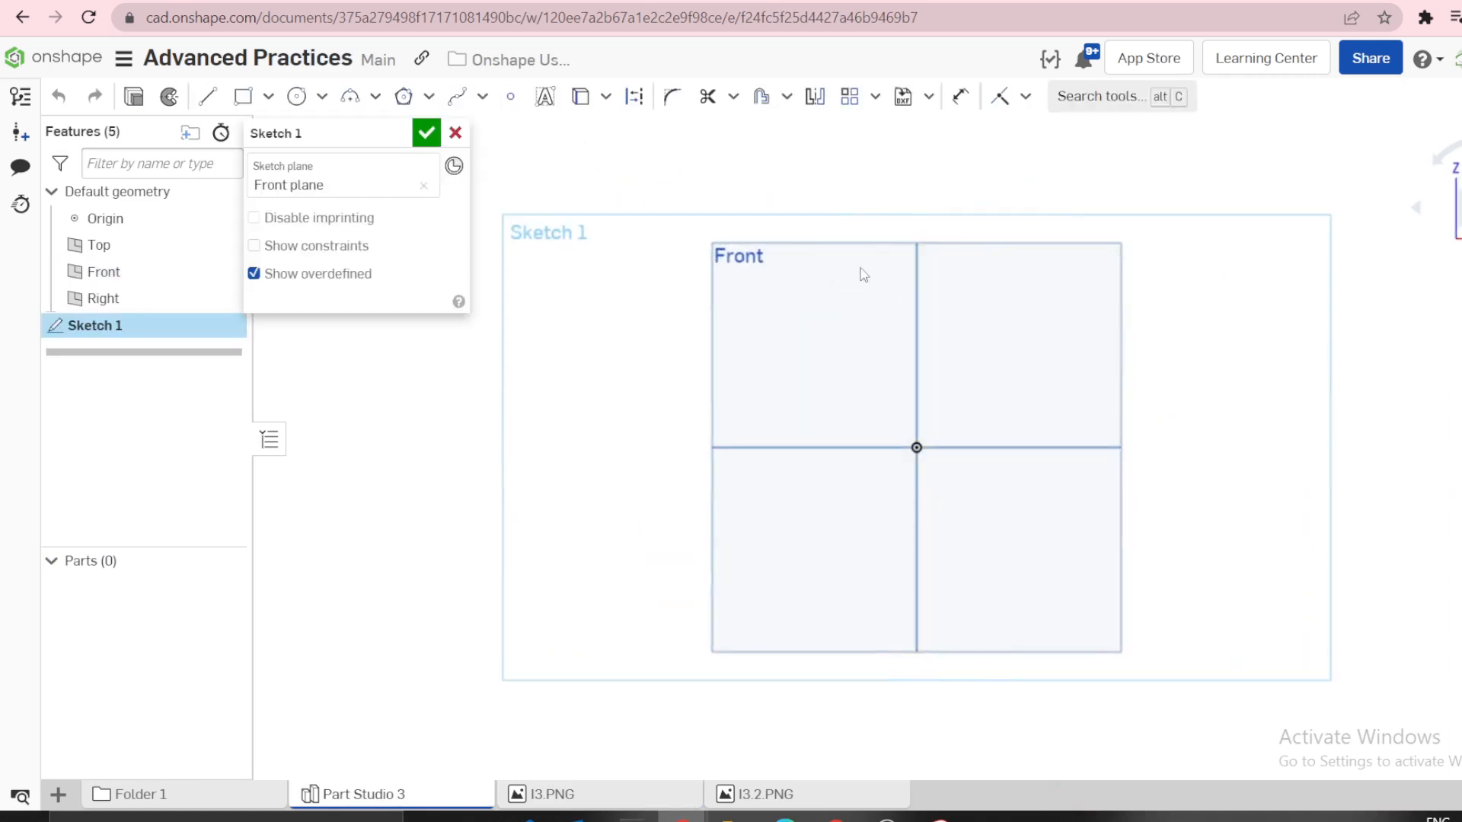
key(p)
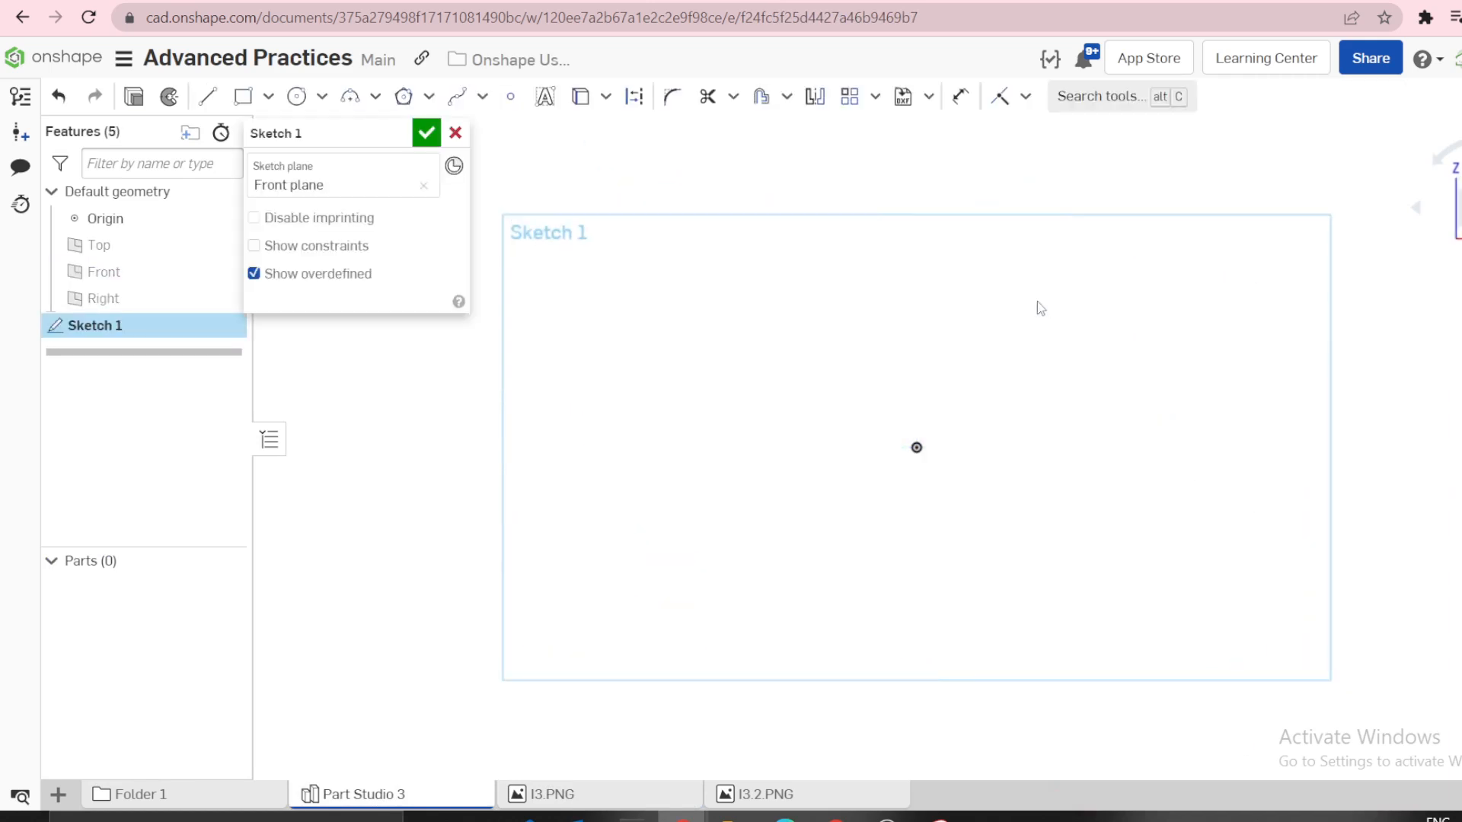
Draw a vertical line upward from the origin and convert it to a construction centerline.
key(l)
click(917, 447)
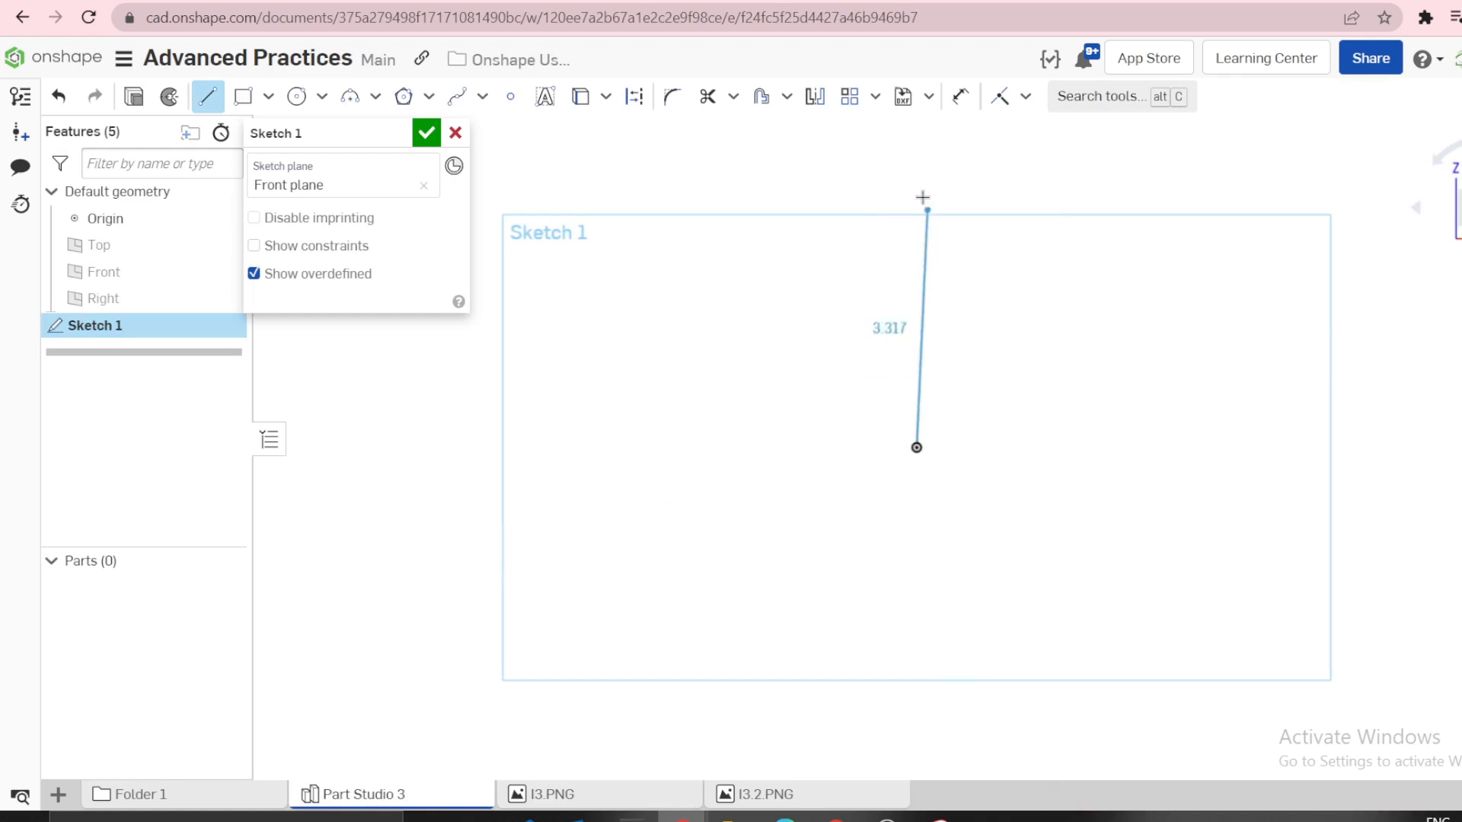
click(912, 183)
key(Escape)
click(919, 277)
key(q)
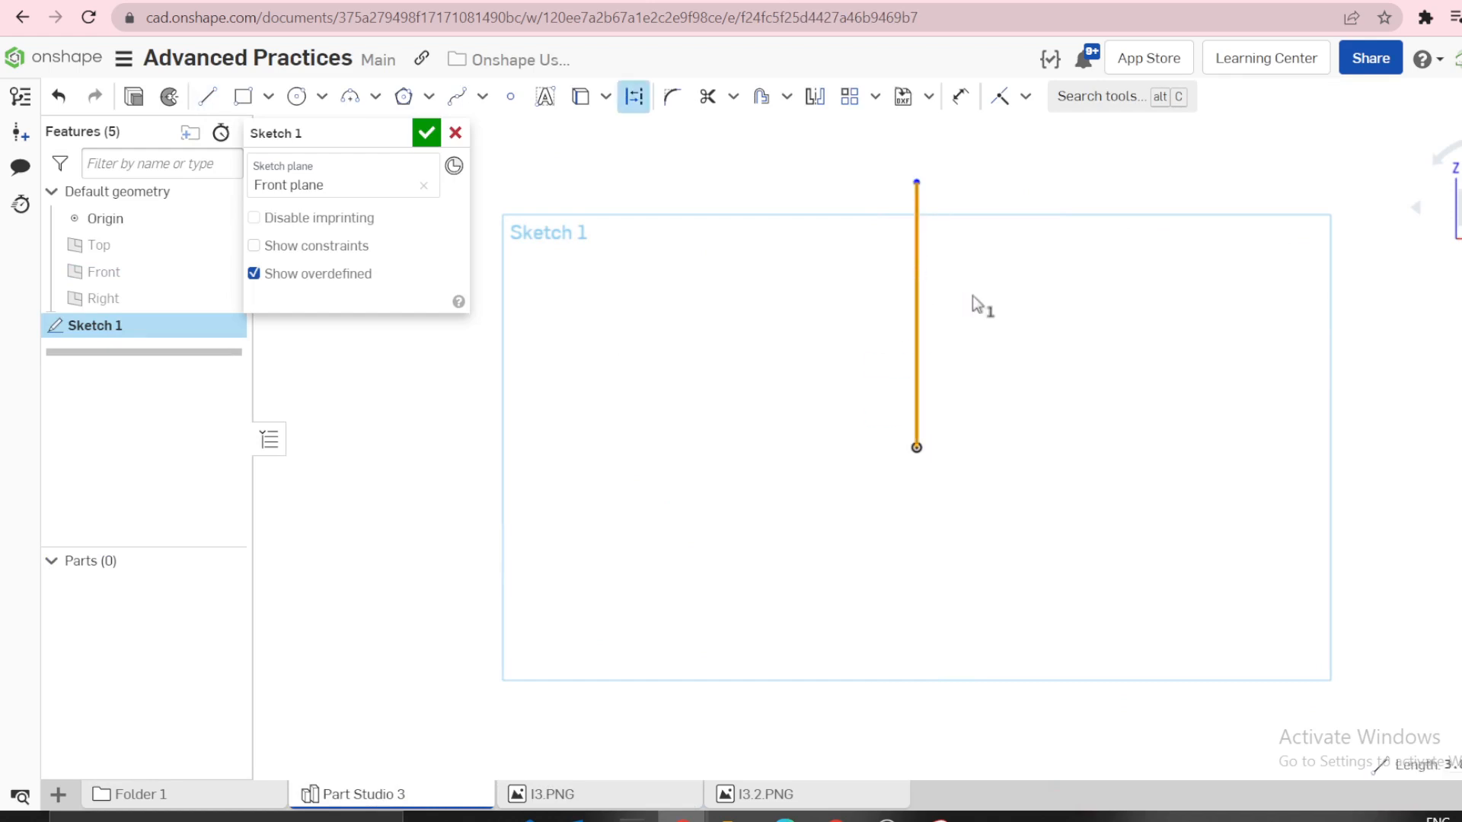
click(973, 295)
Draw a horizontal line about 2.78 long leftward from the origin and a vertical line about 2.72 long upward from its end.
key(l)
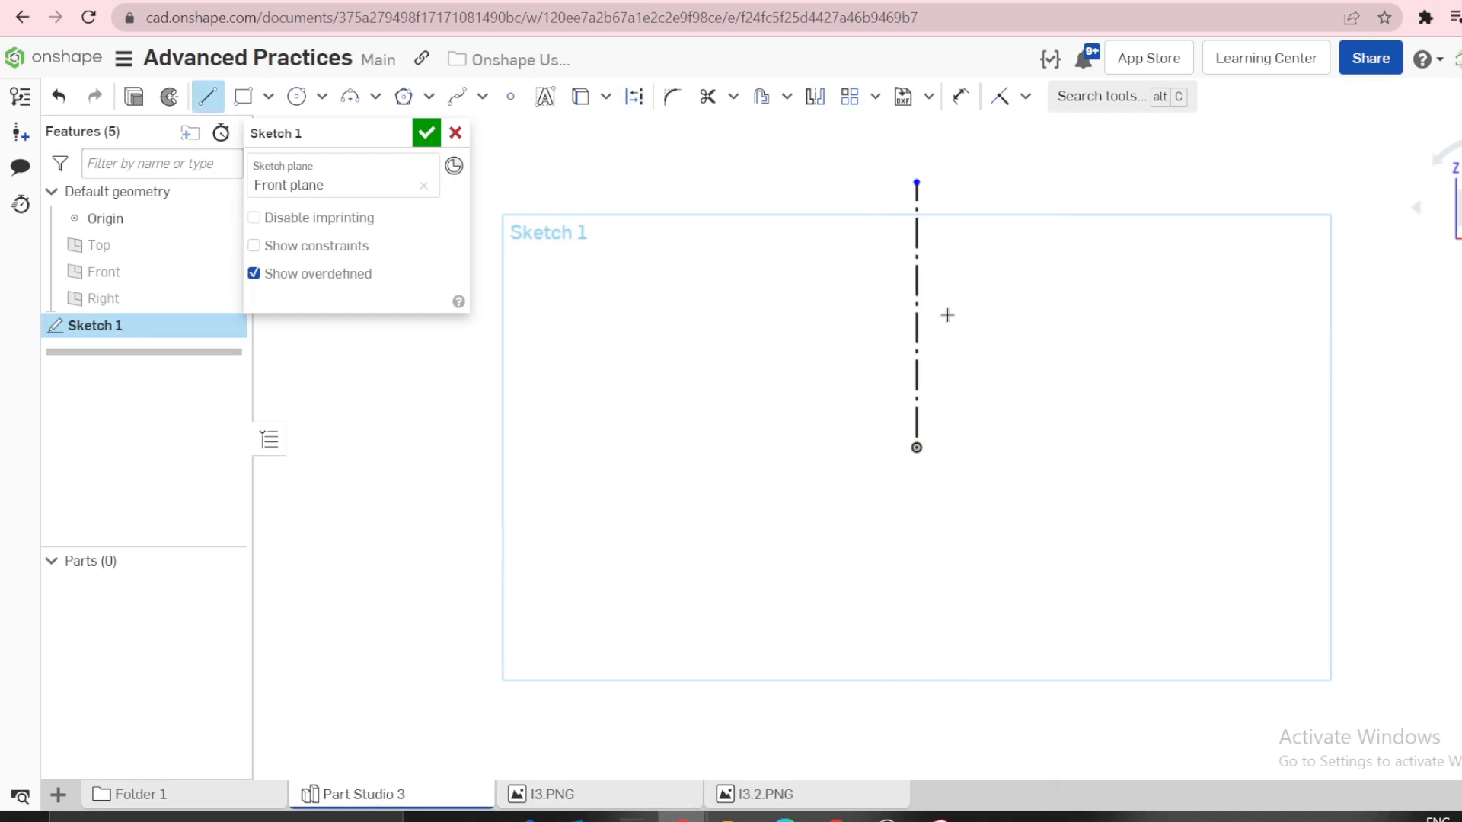
click(917, 447)
click(724, 448)
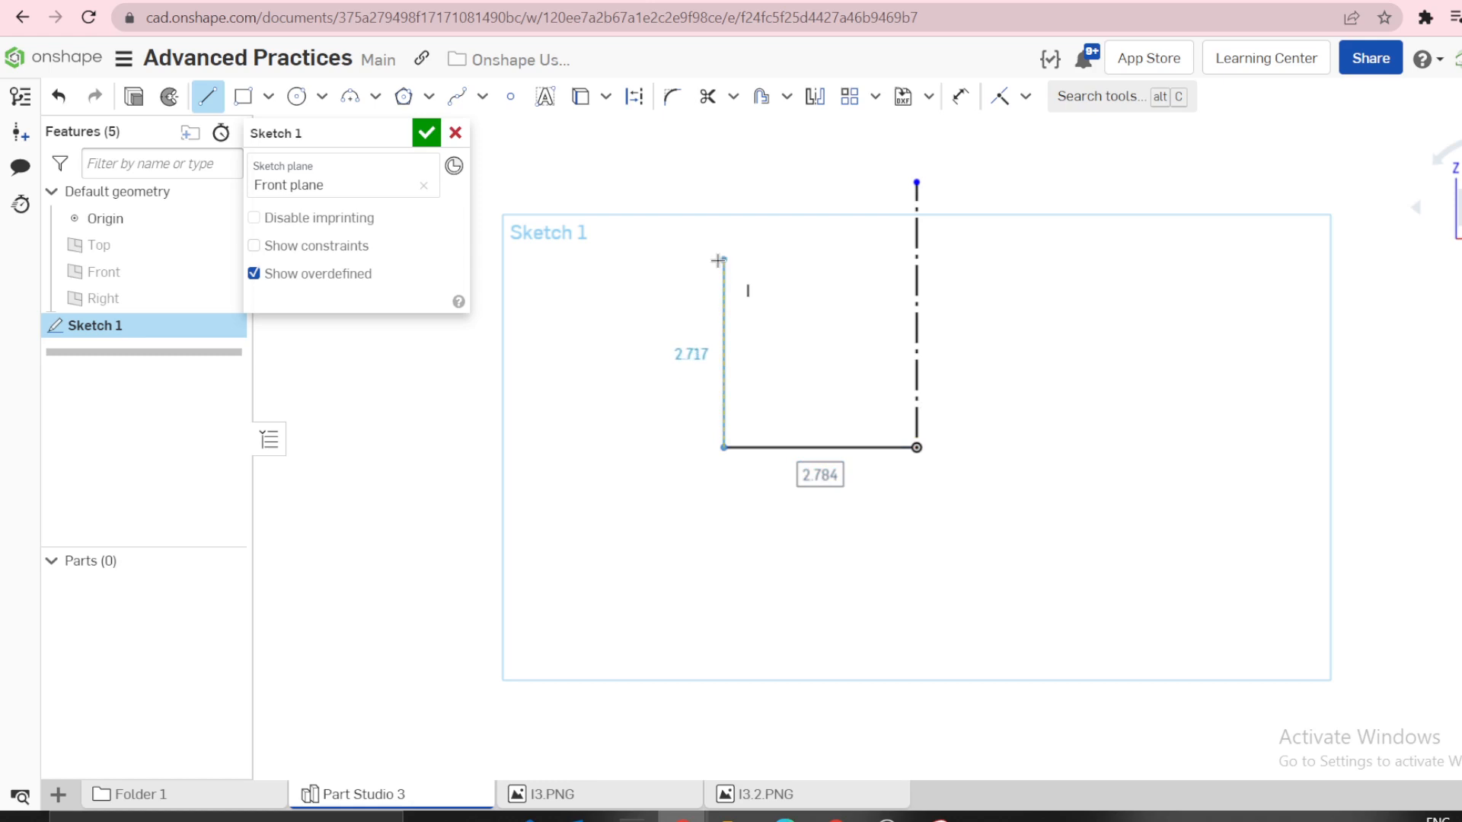
click(724, 259)
key(Escape)
Draw a three-point arc of about 3.44 radius from the top of the outer vertical line to the centerline.
key(a)
click(723, 260)
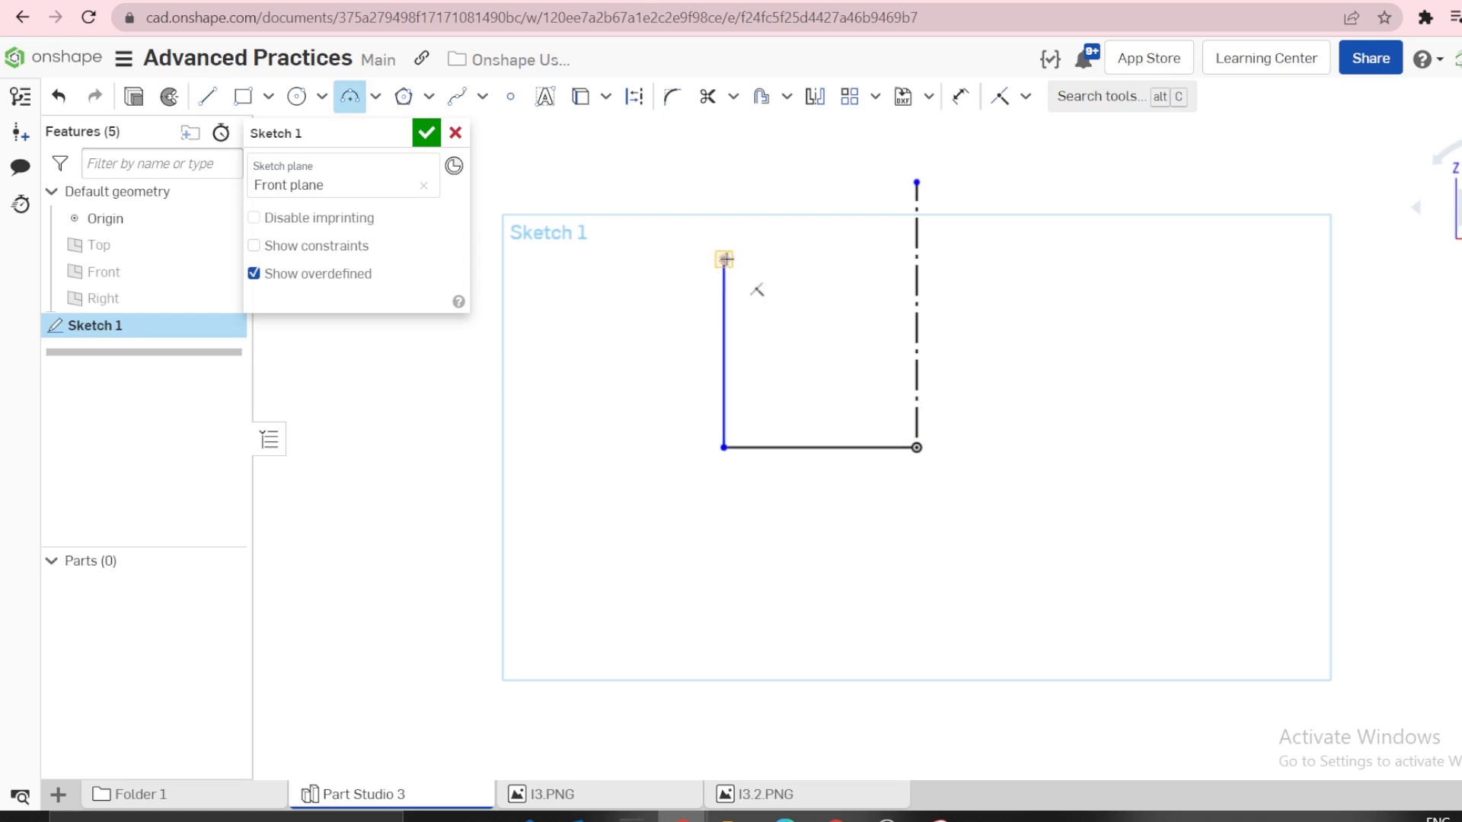
click(917, 195)
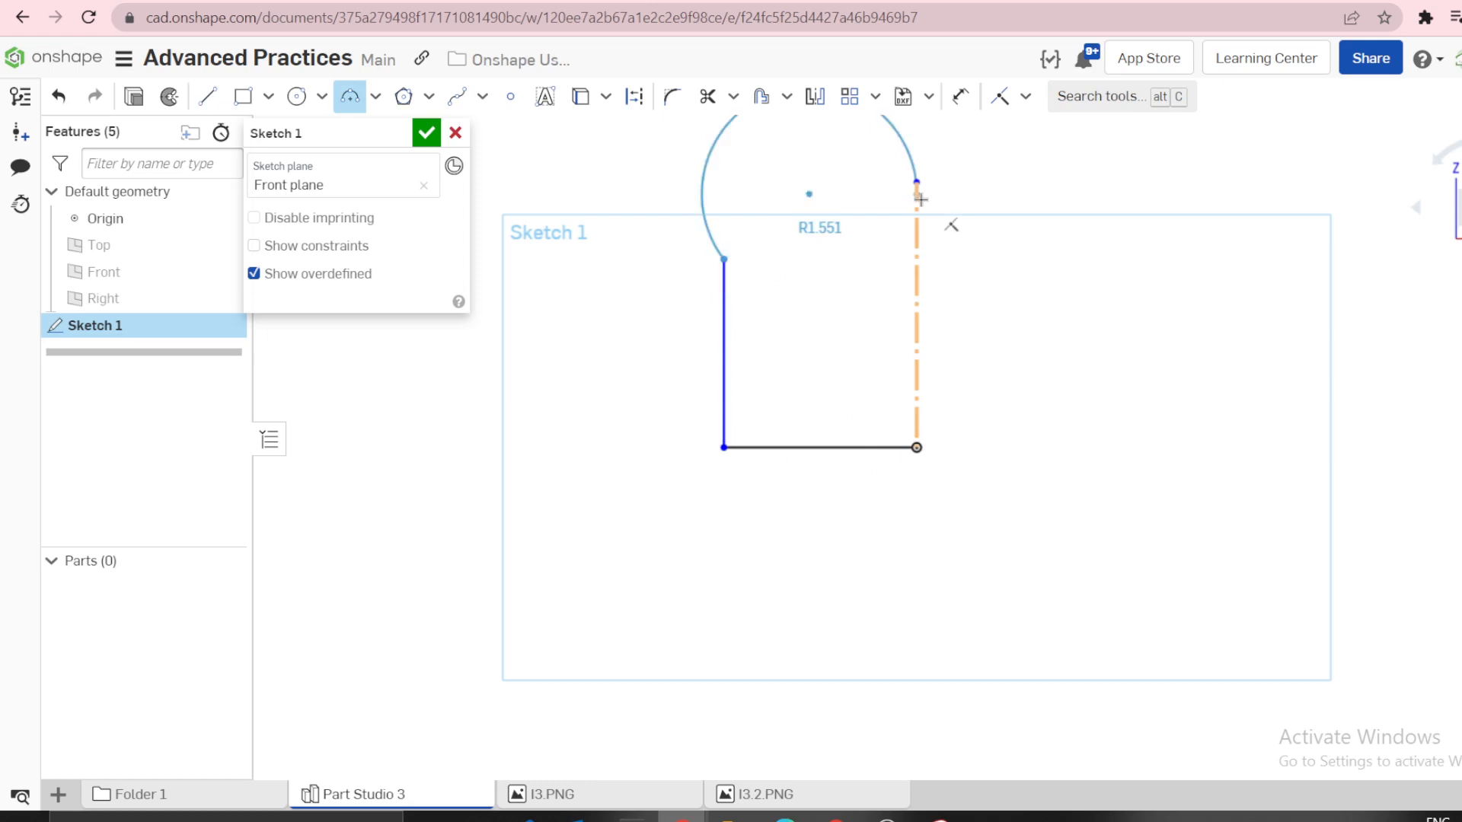
click(886, 195)
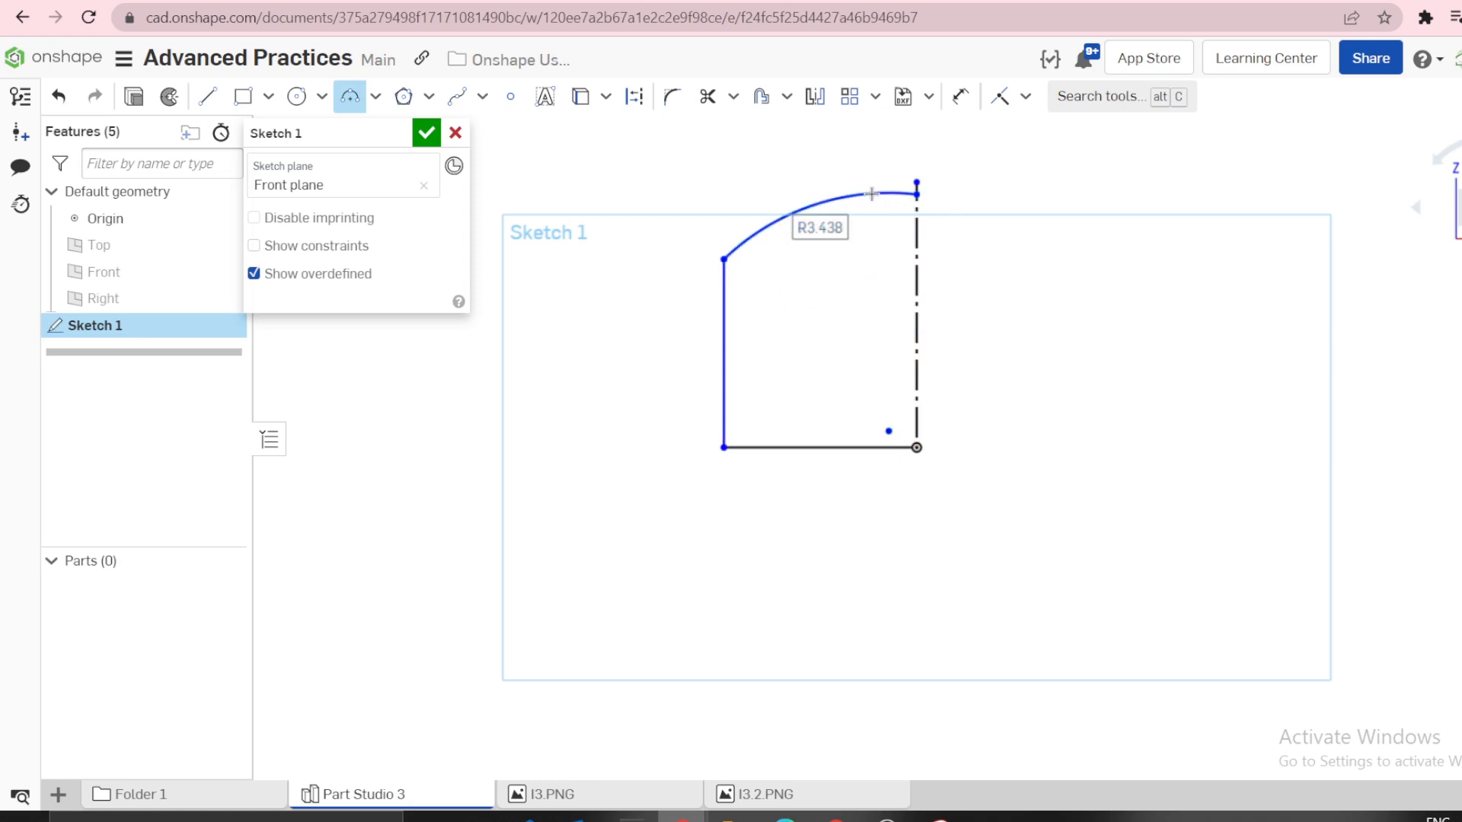
Close the profile with a solid line along the centerline from the arc's end to the origin.
key(l)
click(917, 195)
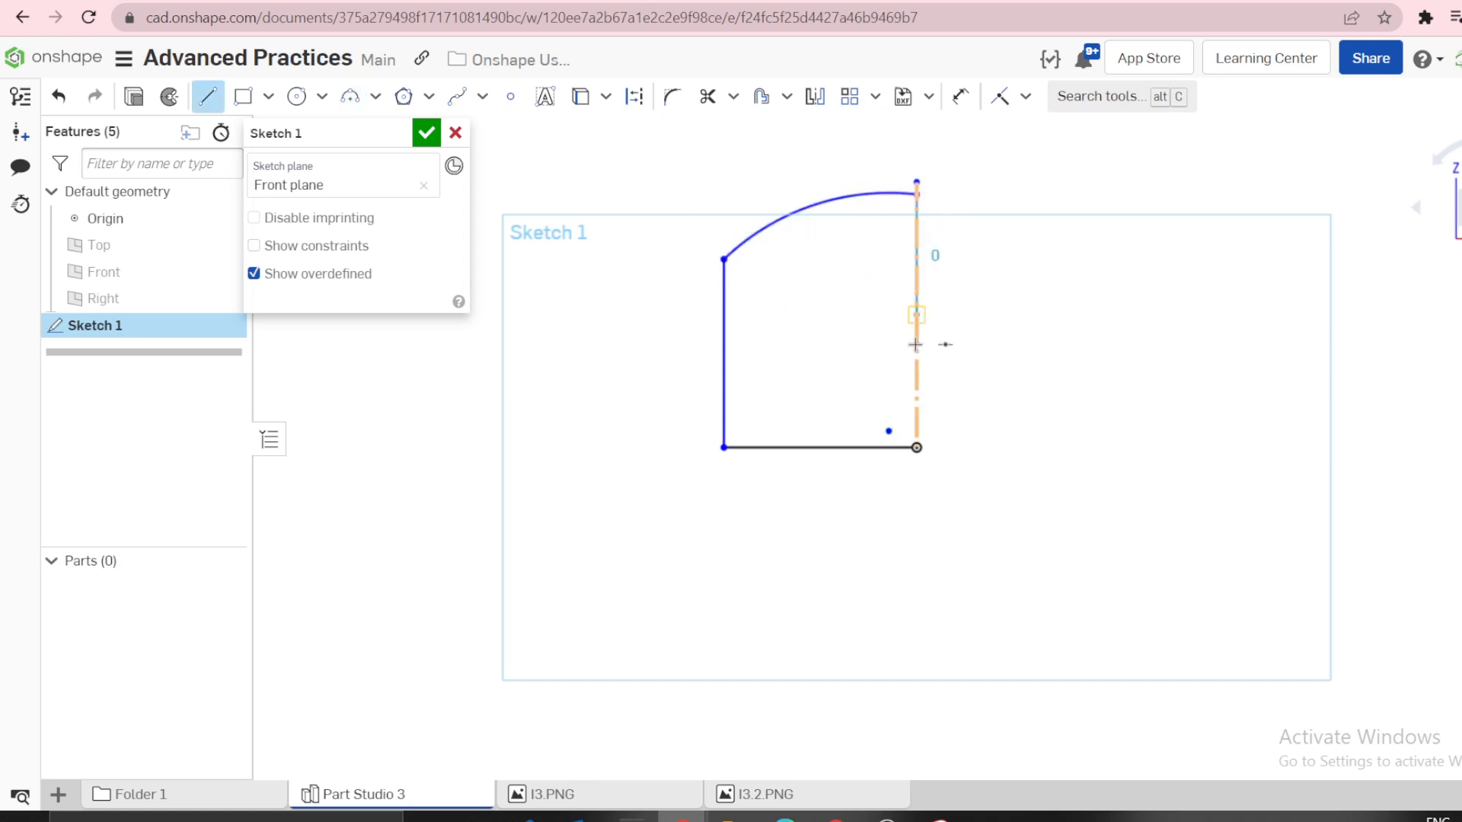
click(916, 447)
key(Escape)
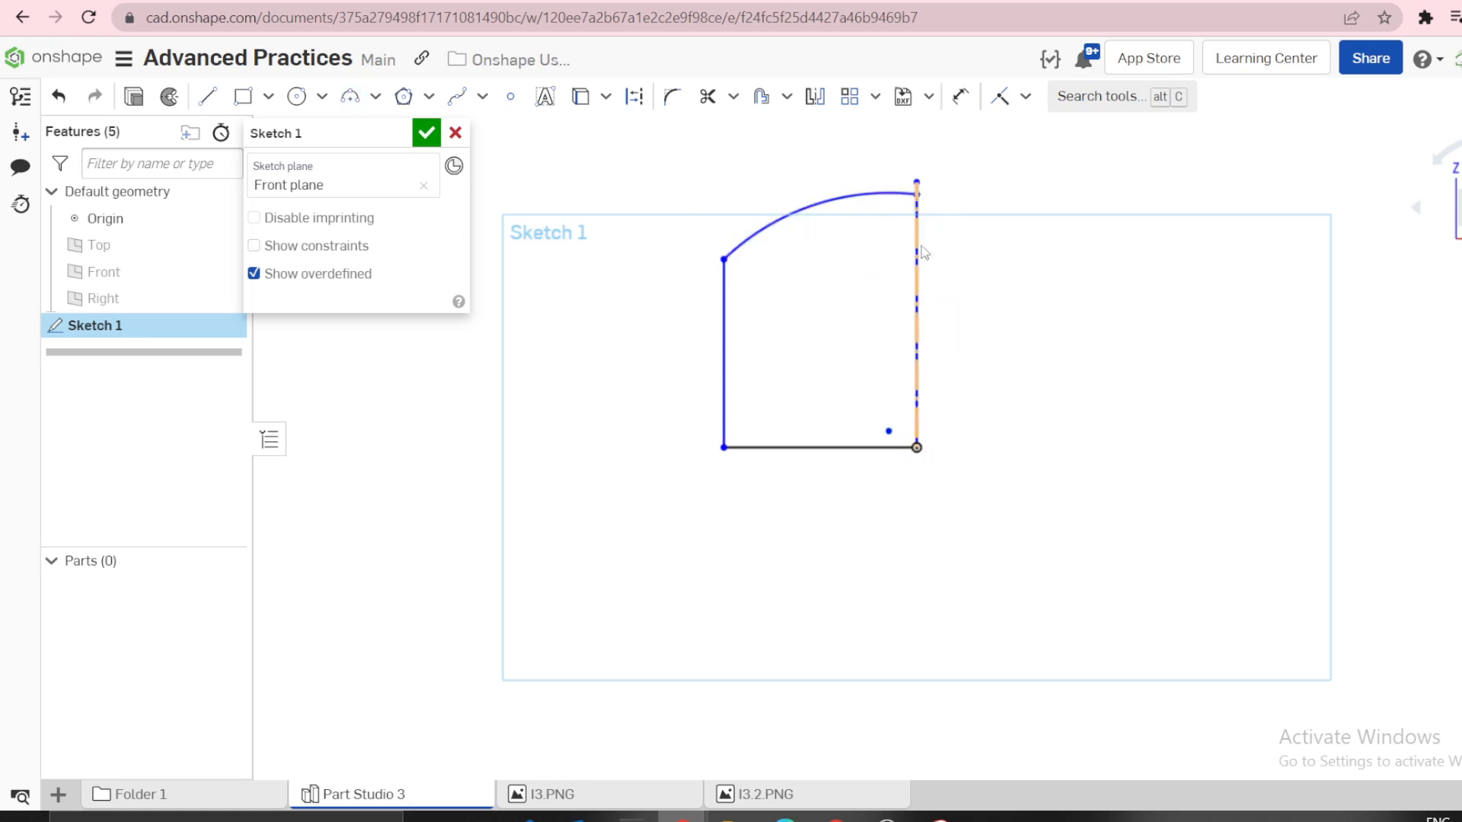
Move the free end of the construction centerline to a point below the origin.
scroll(925, 244, up, 3)
click(910, 150)
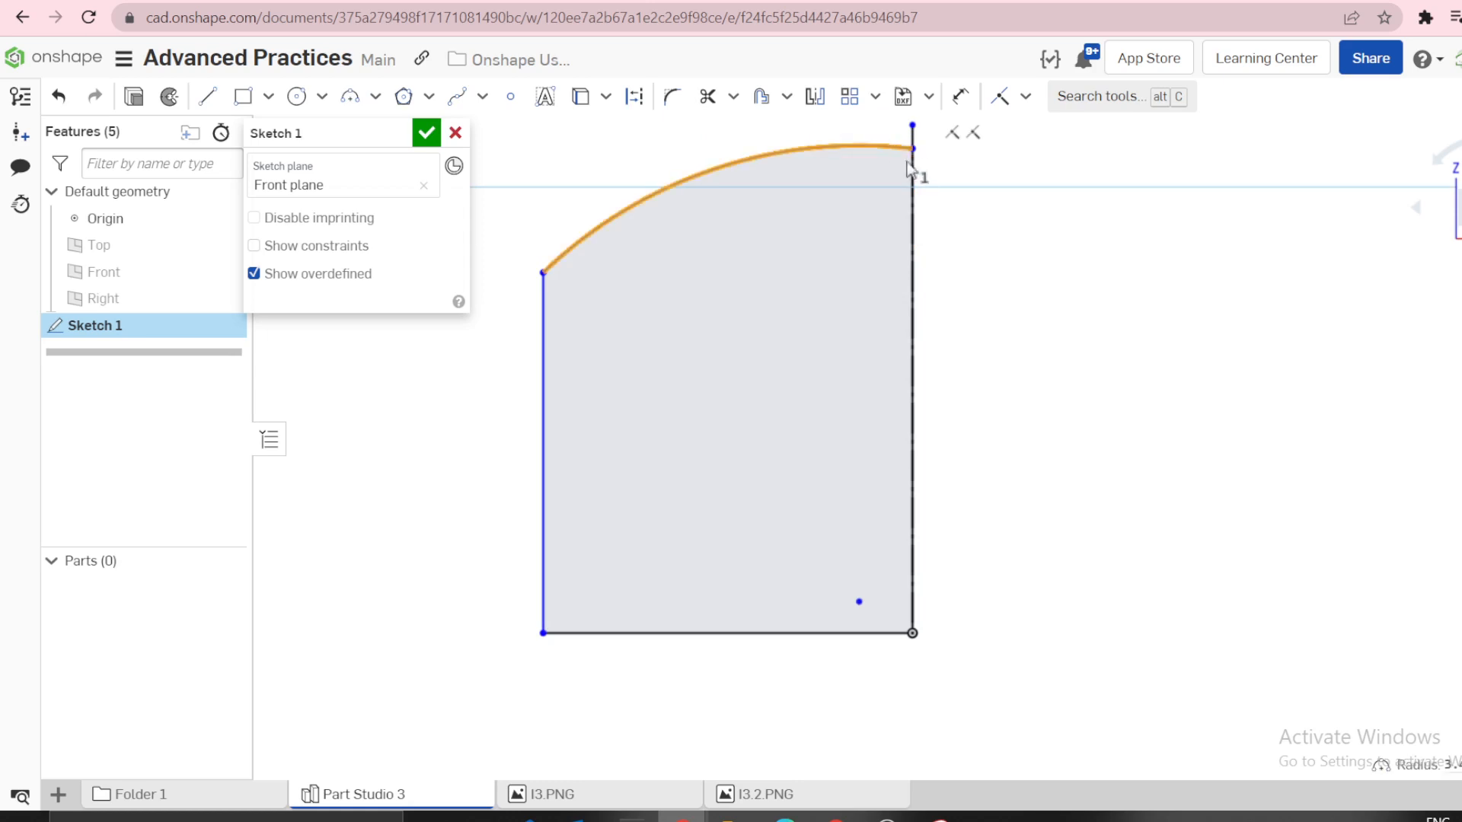
scroll(961, 221, down, 2)
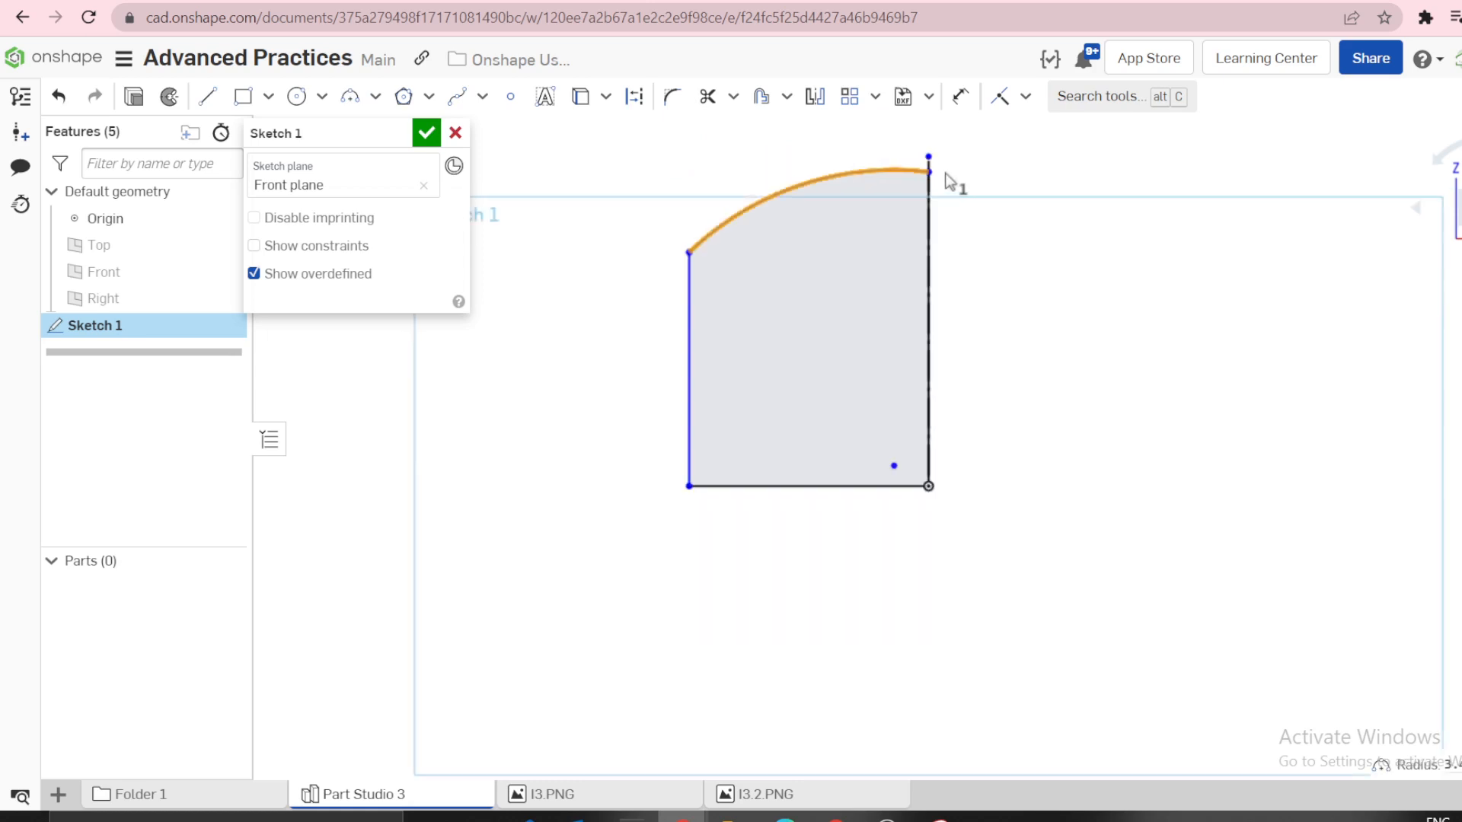
drag(930, 158, 929, 701)
Try to apply a perpendicular constraint between the arc and the solid vertical line on the axis.
click(929, 270)
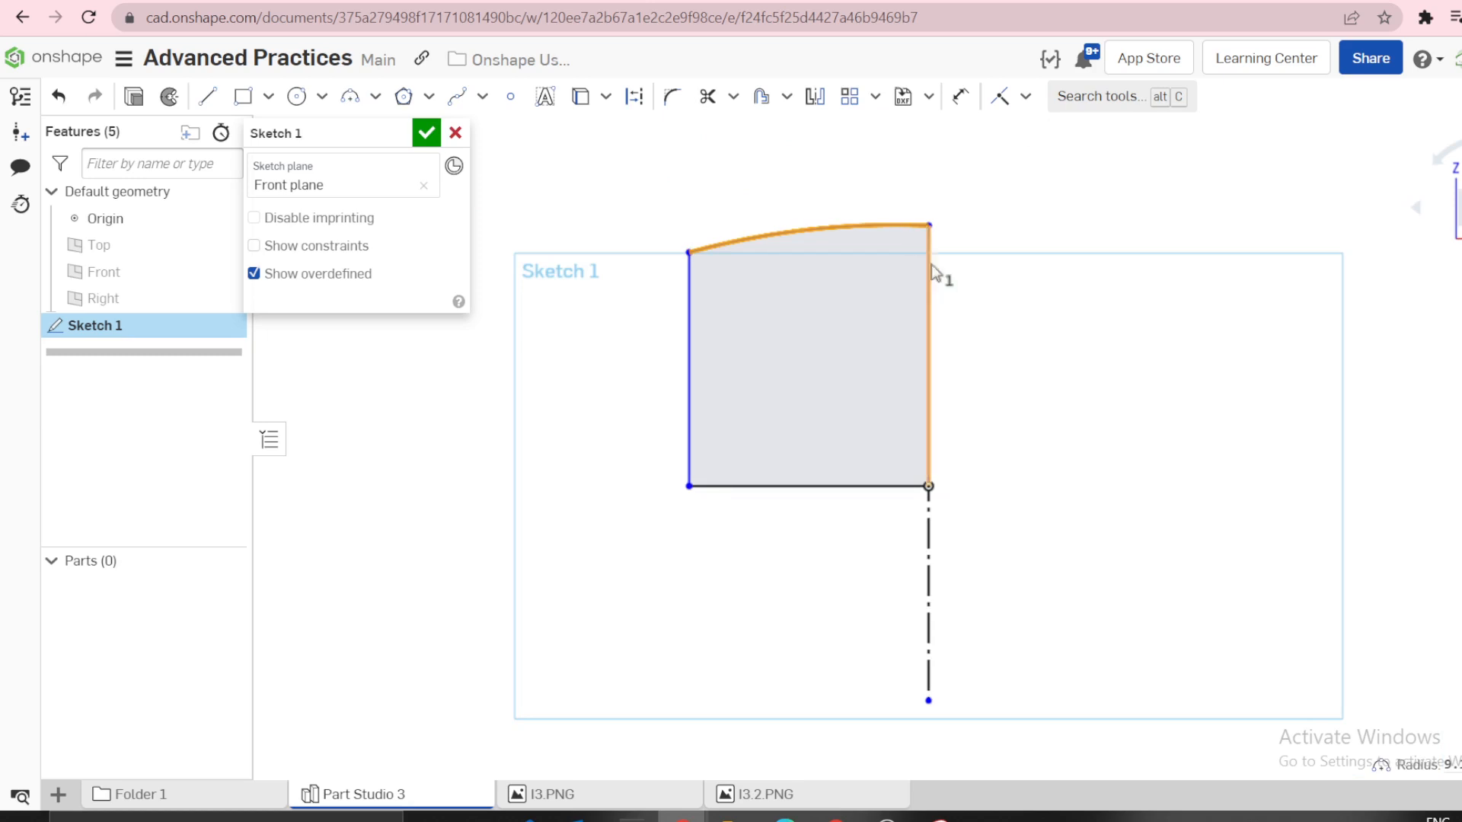
click(1025, 96)
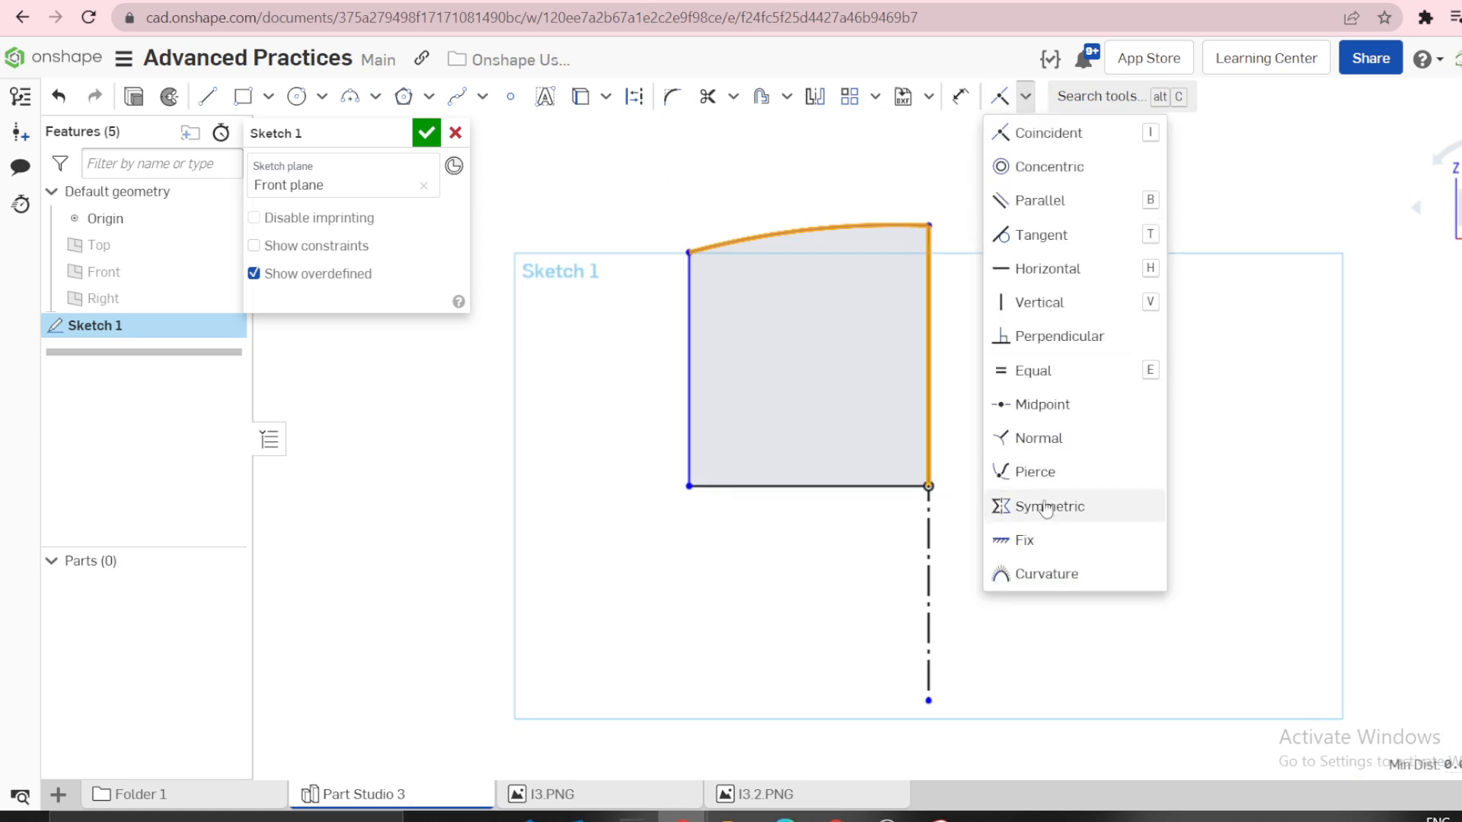
click(1048, 347)
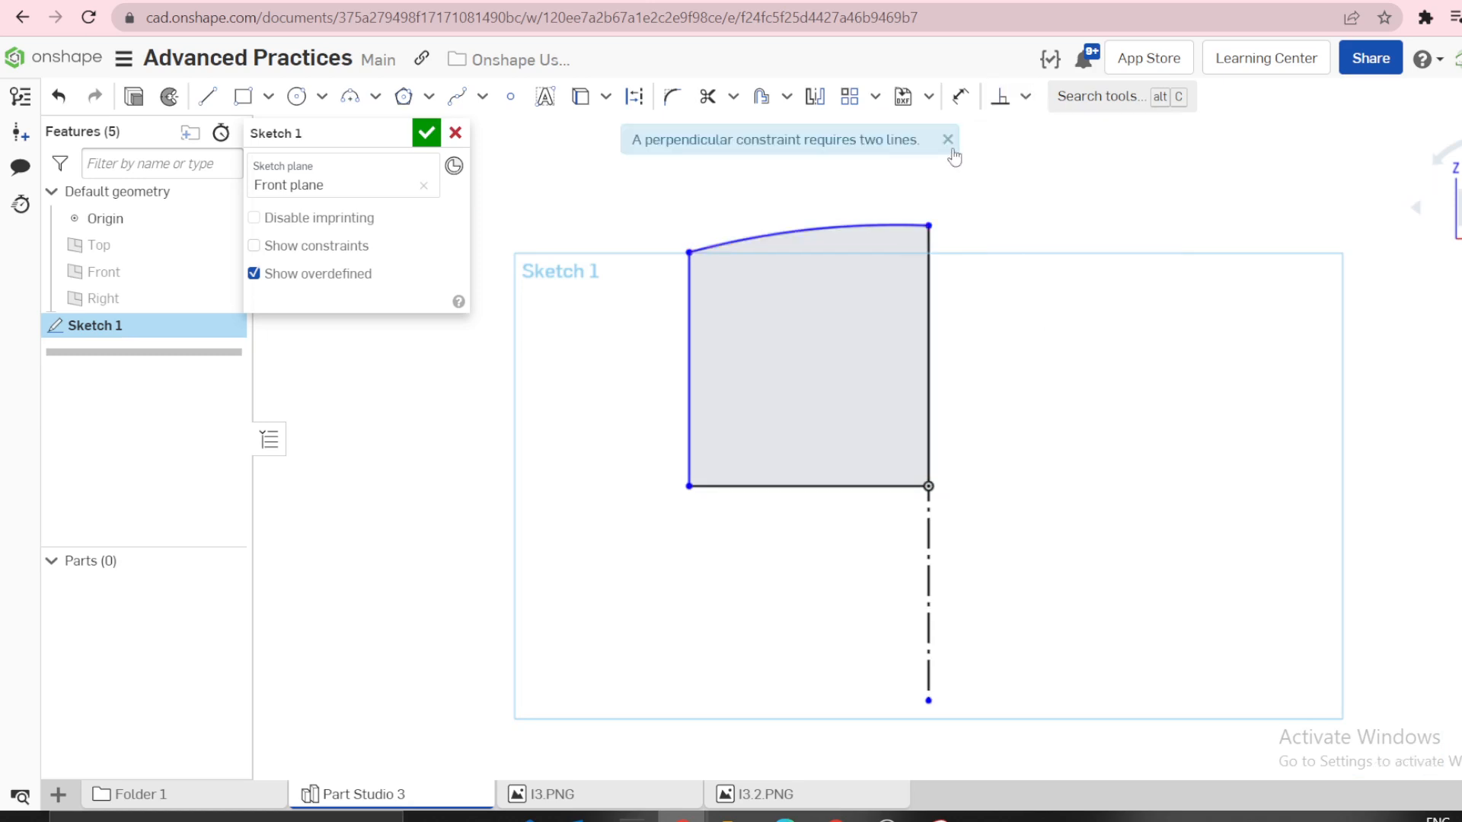
click(946, 140)
click(649, 287)
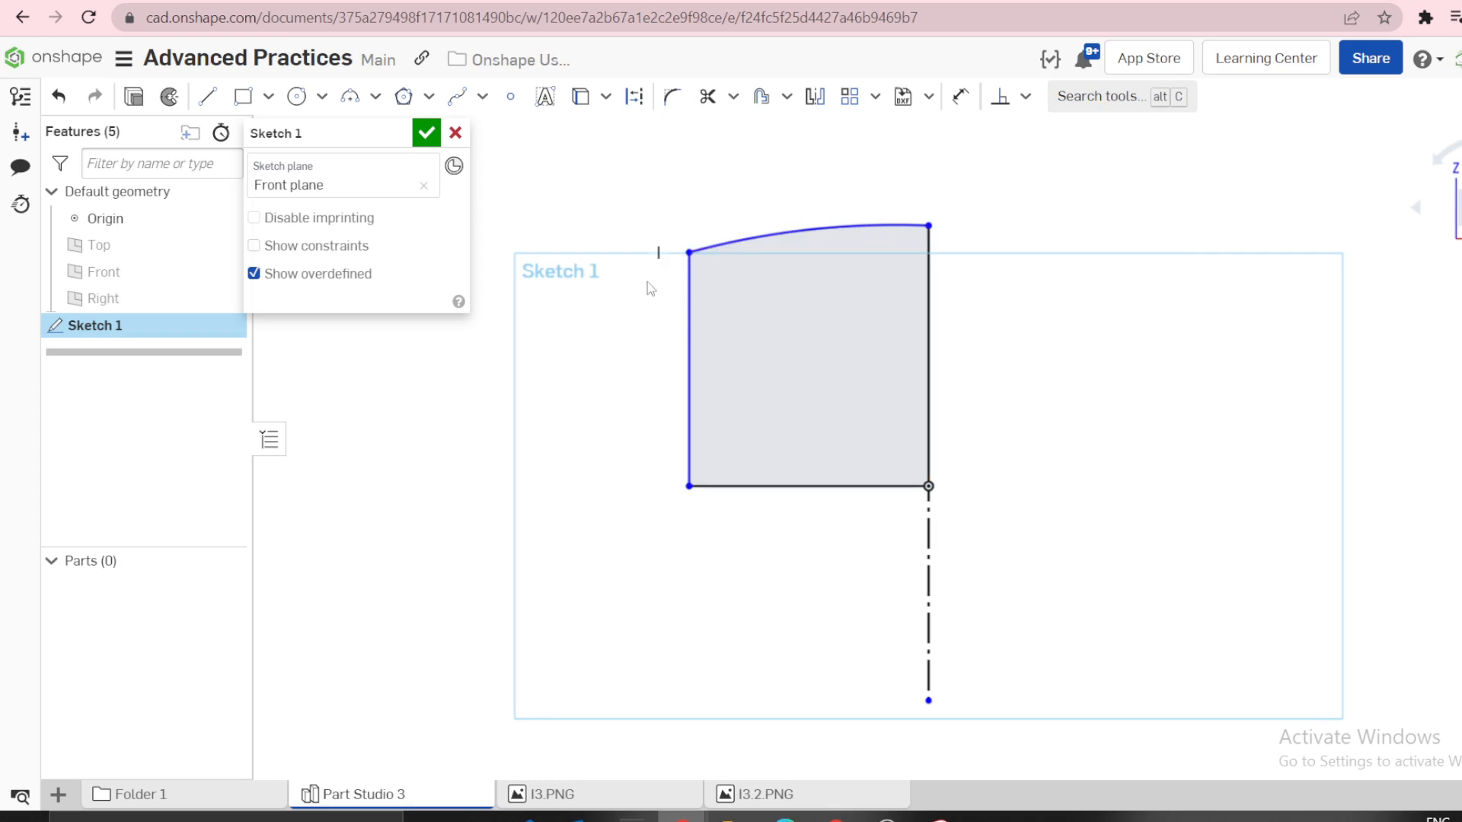
Consult drawings I3.PNG and I3.2.PNG for the dome's shape, and make the arc tangent to the profile's outer vertical line.
click(550, 794)
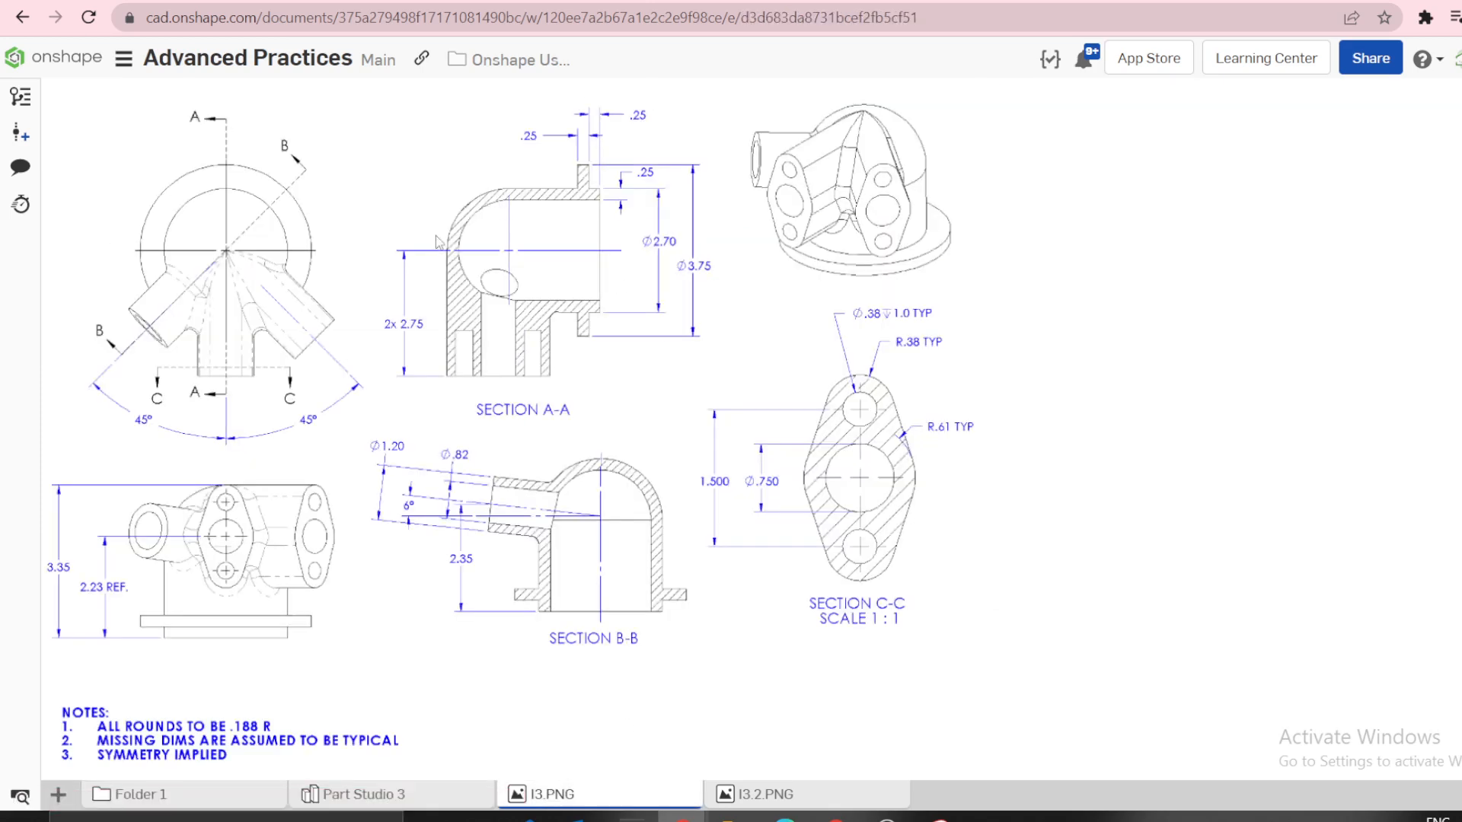
click(754, 794)
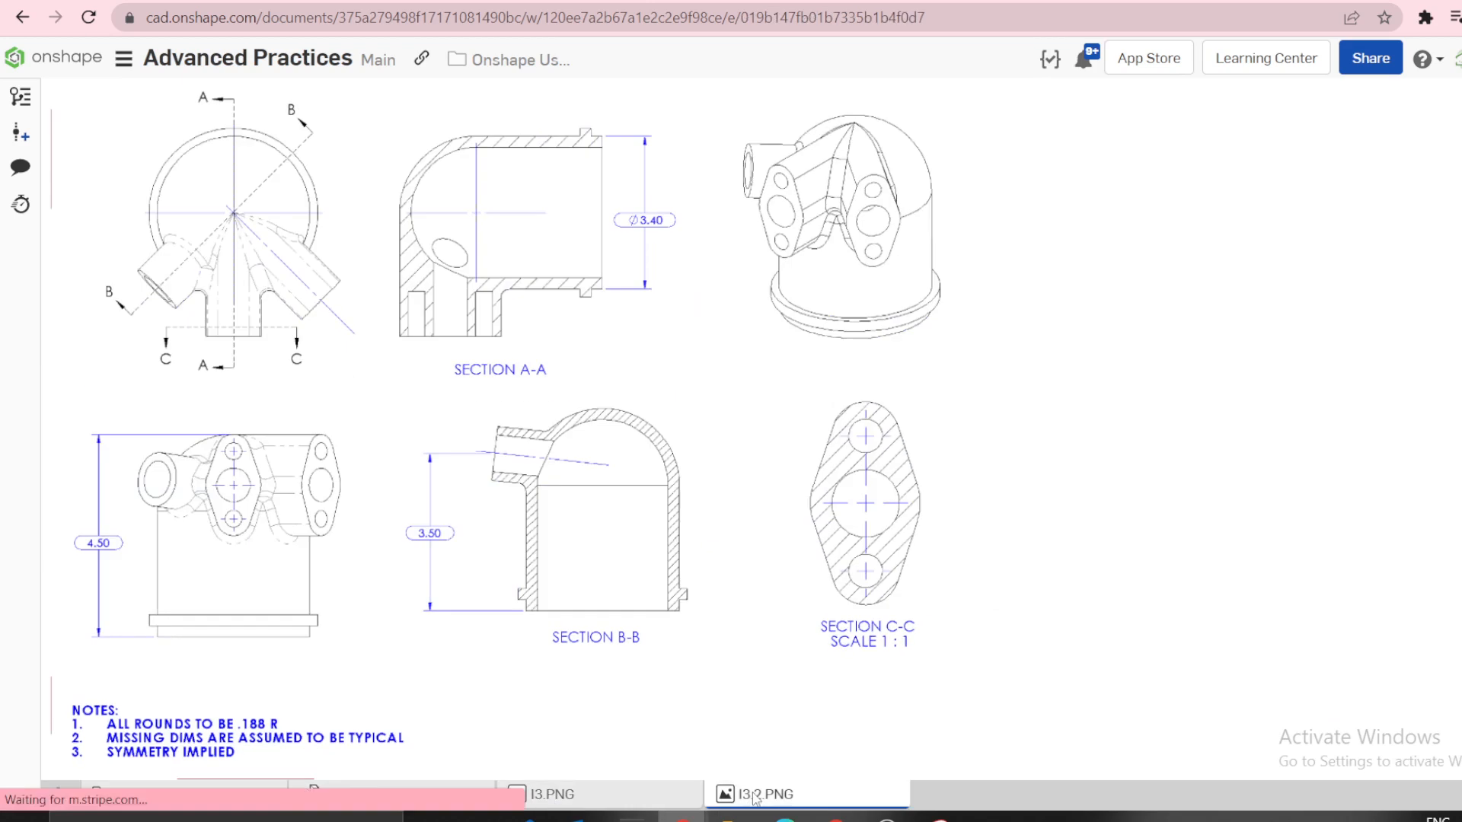
click(439, 796)
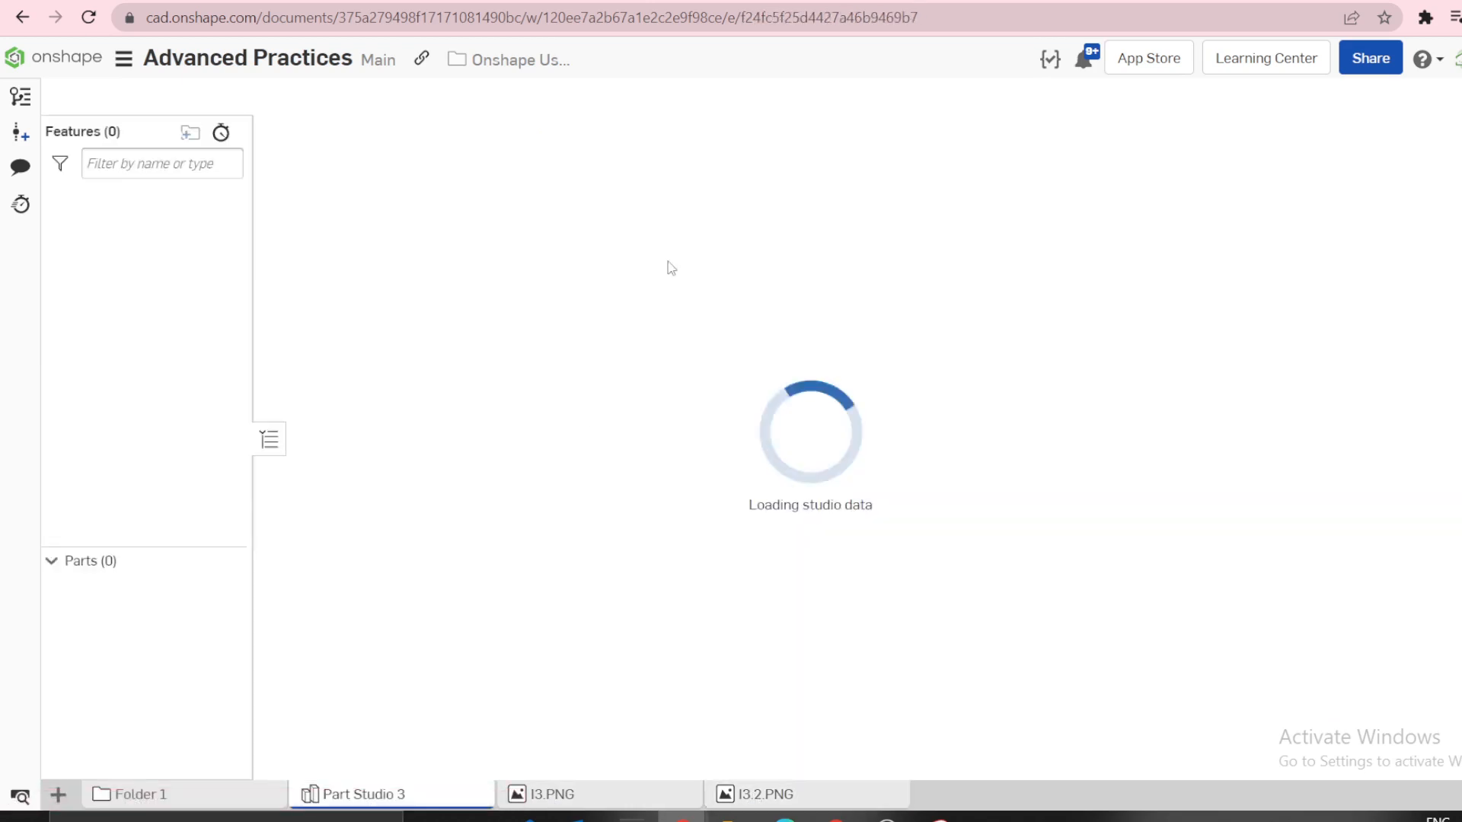
scroll(779, 242, down, 3)
click(690, 252)
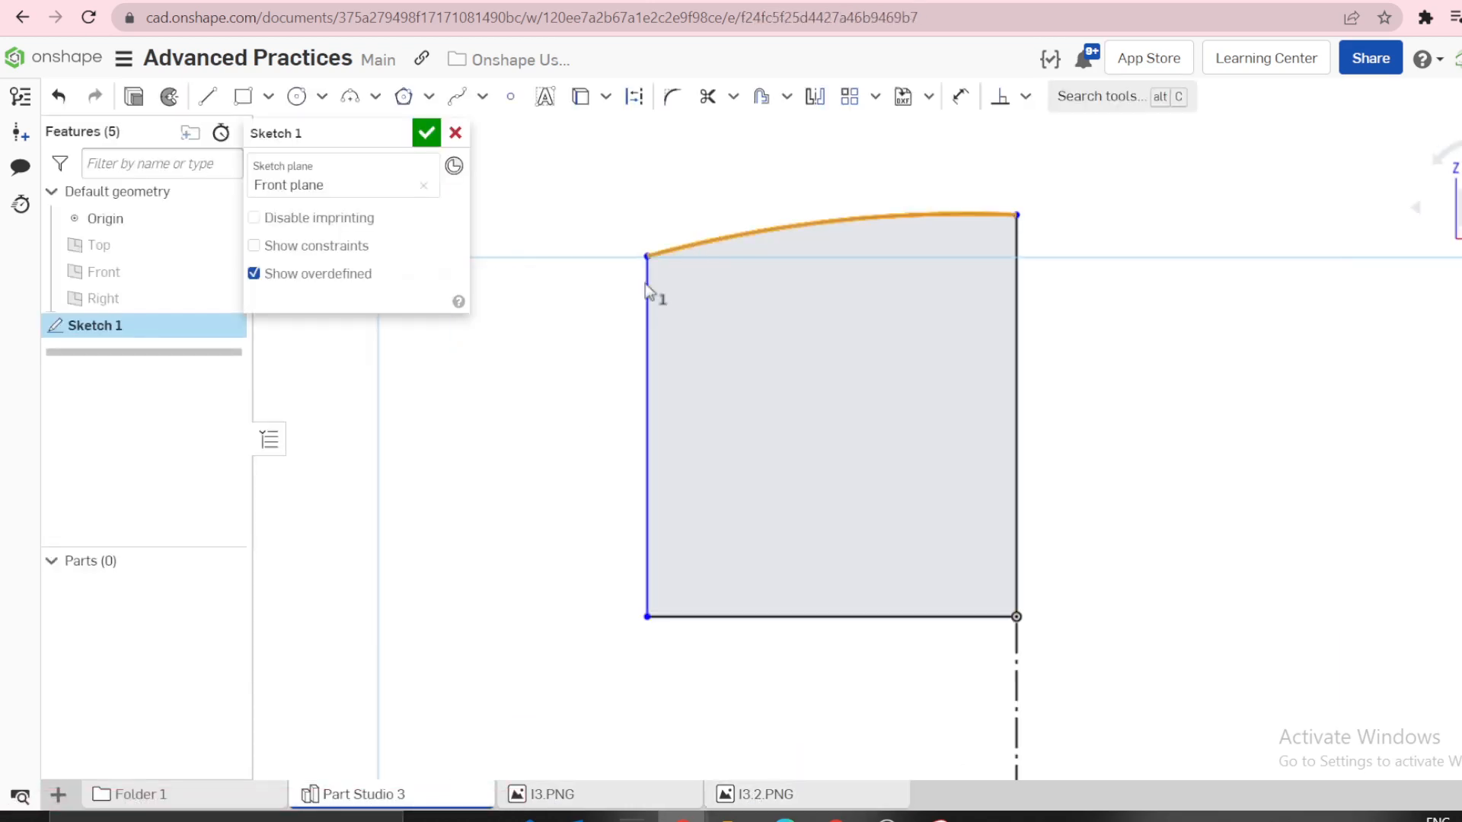
click(645, 307)
key(t)
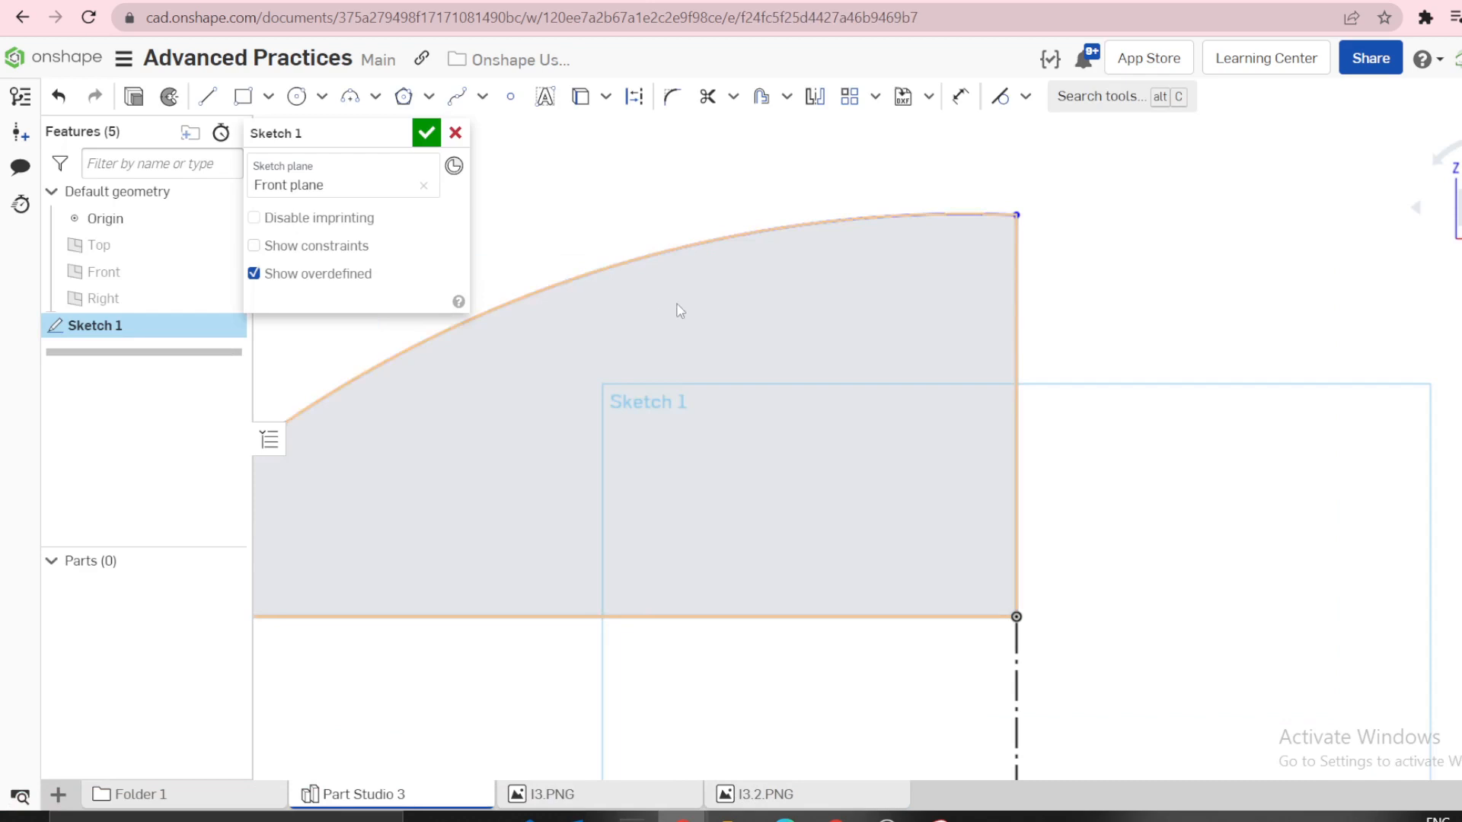
scroll(811, 336, up, 3)
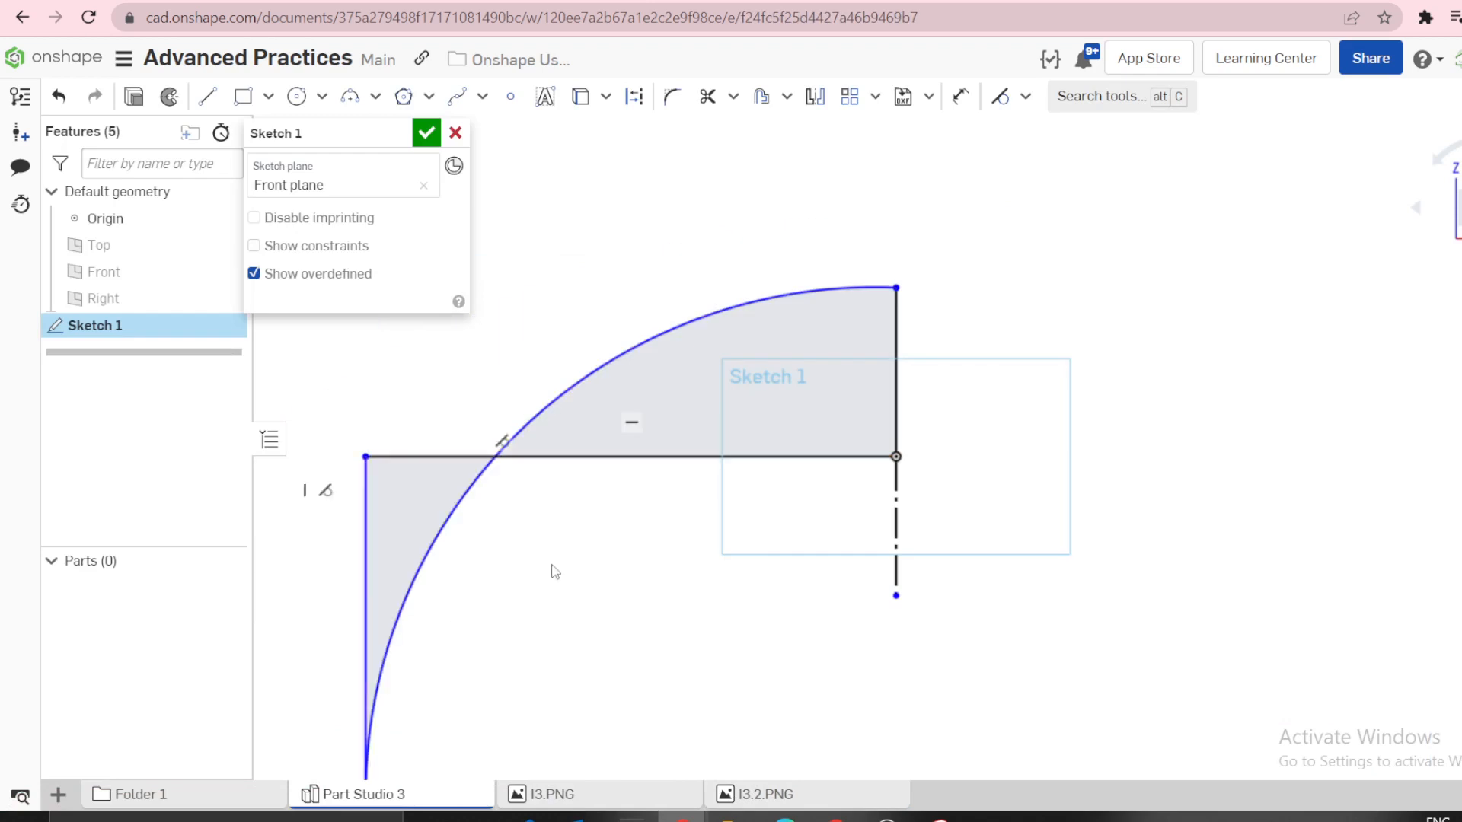
Reshape the tangent arc so it lies above the base line, and raise its end on the axis side.
scroll(556, 562, up, 3)
drag(433, 712, 658, 415)
scroll(792, 352, down, 3)
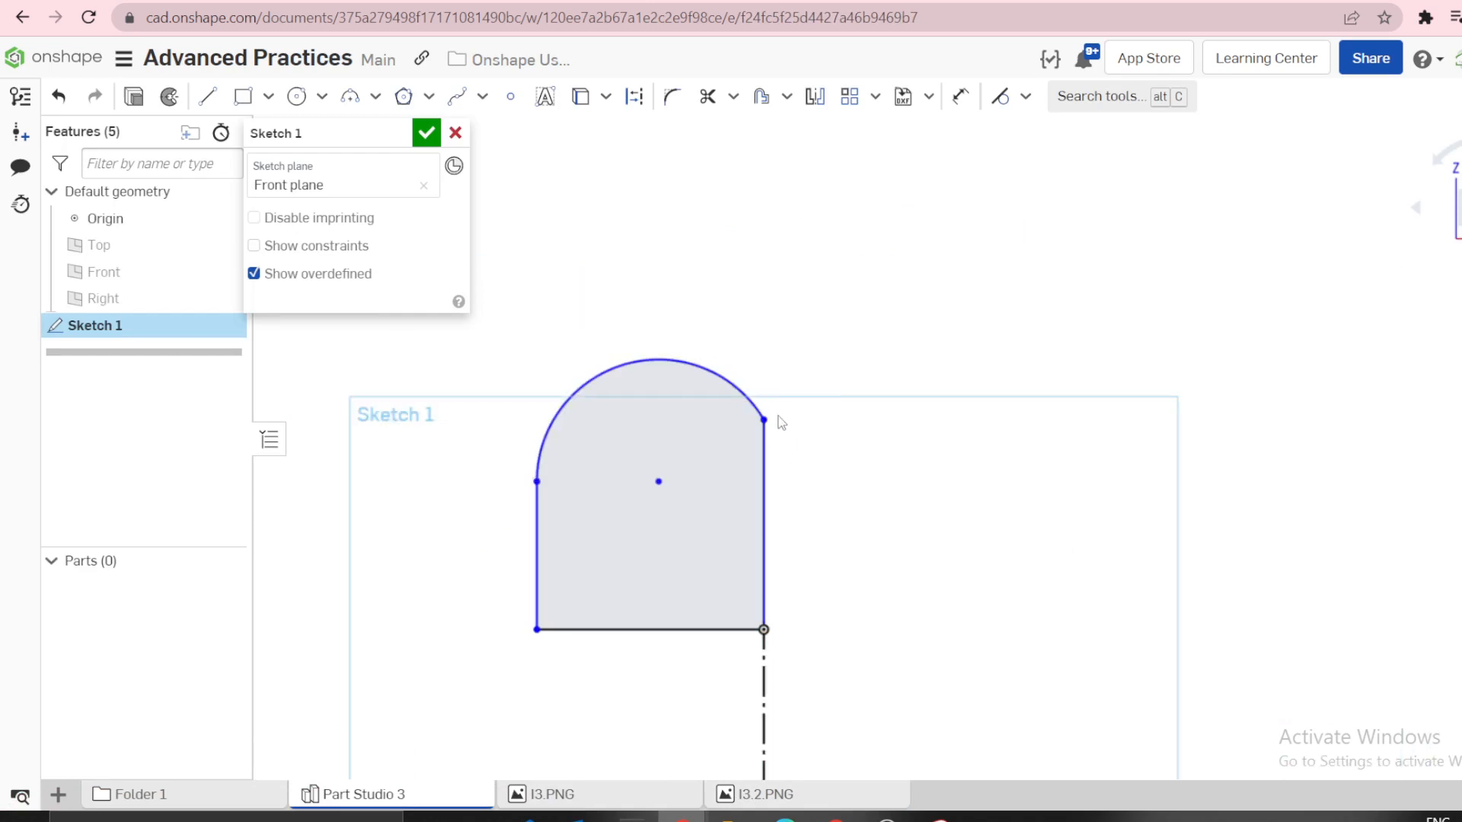
drag(765, 422, 768, 314)
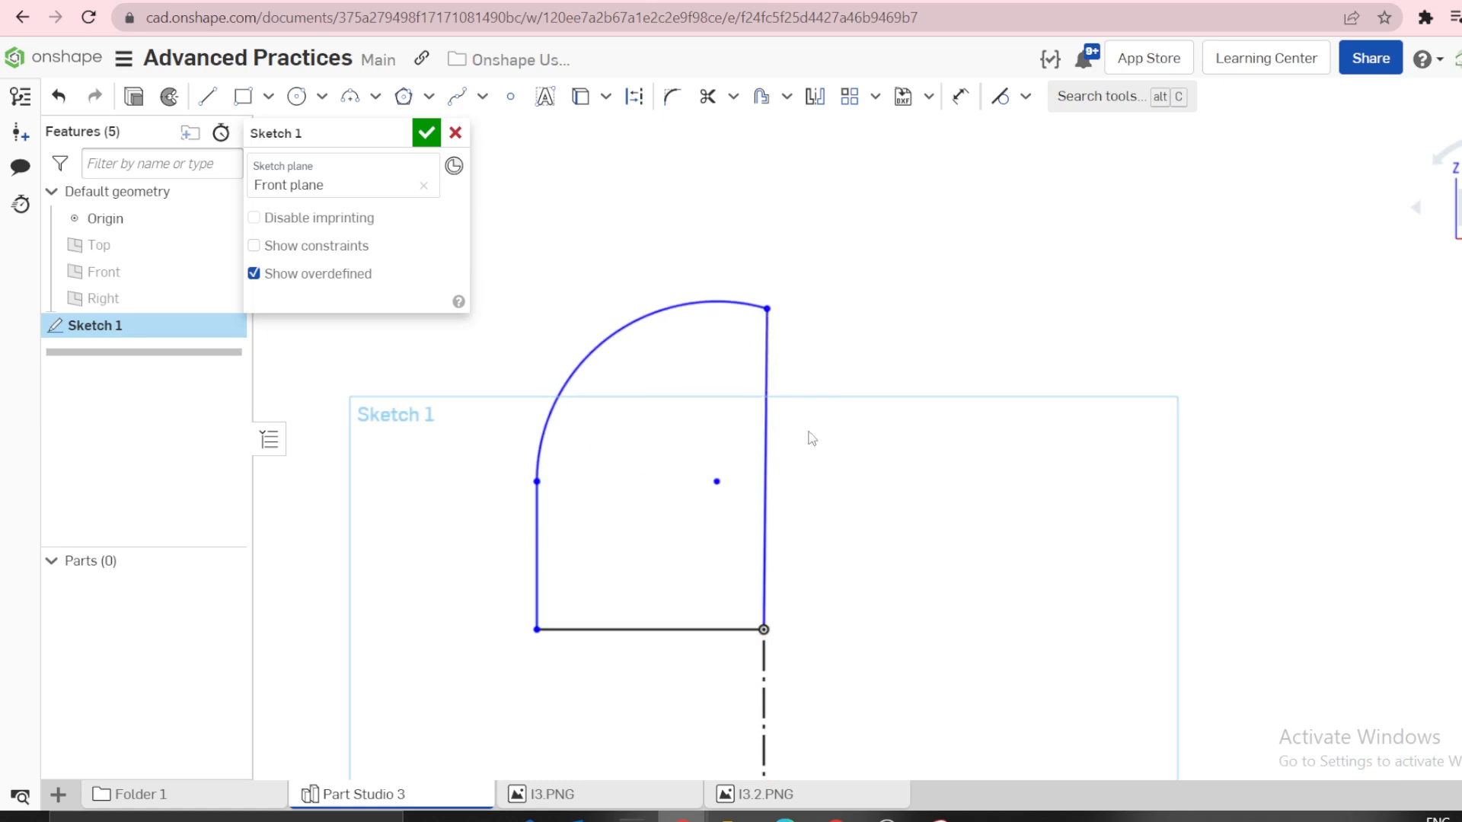
Make the arc's center point coincident with the solid vertical line on the axis.
click(716, 482)
click(761, 464)
key(i)
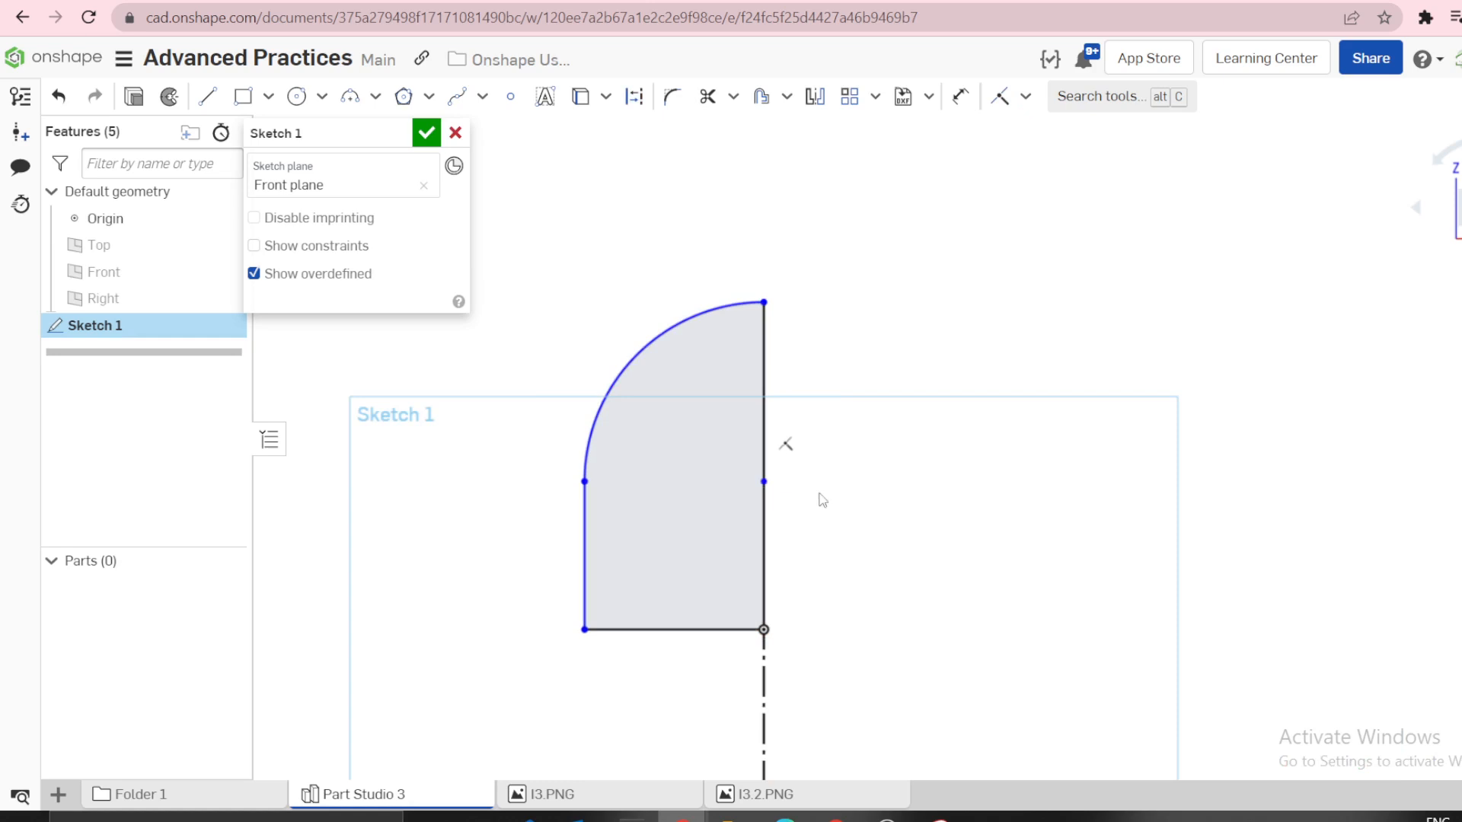
Check the diameters in Section A-A of I3.PNG, and dimension the distance from the profile's outer vertical line to the construction centerline.
click(598, 799)
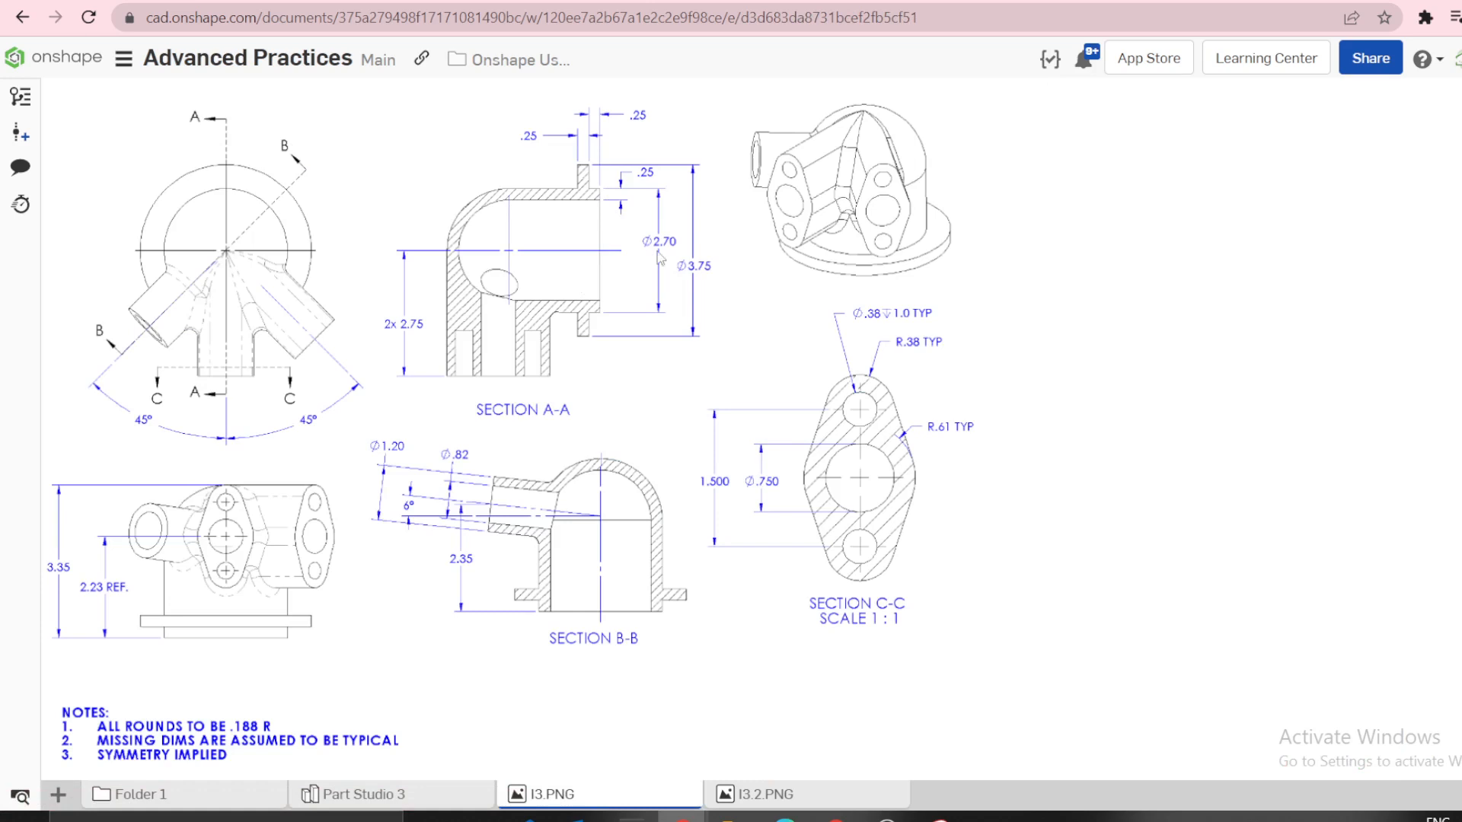
click(415, 796)
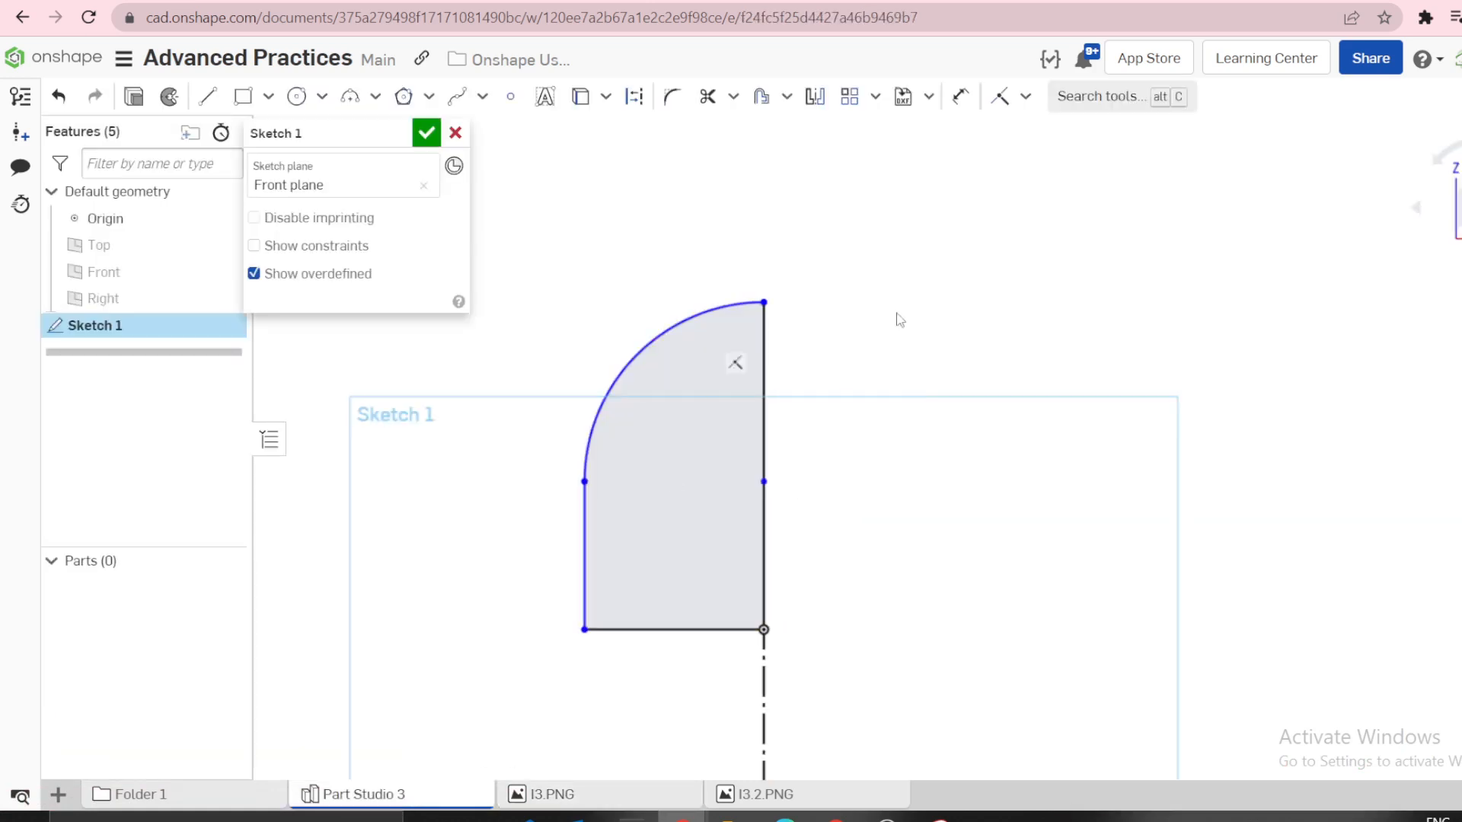
scroll(899, 317, down, 2)
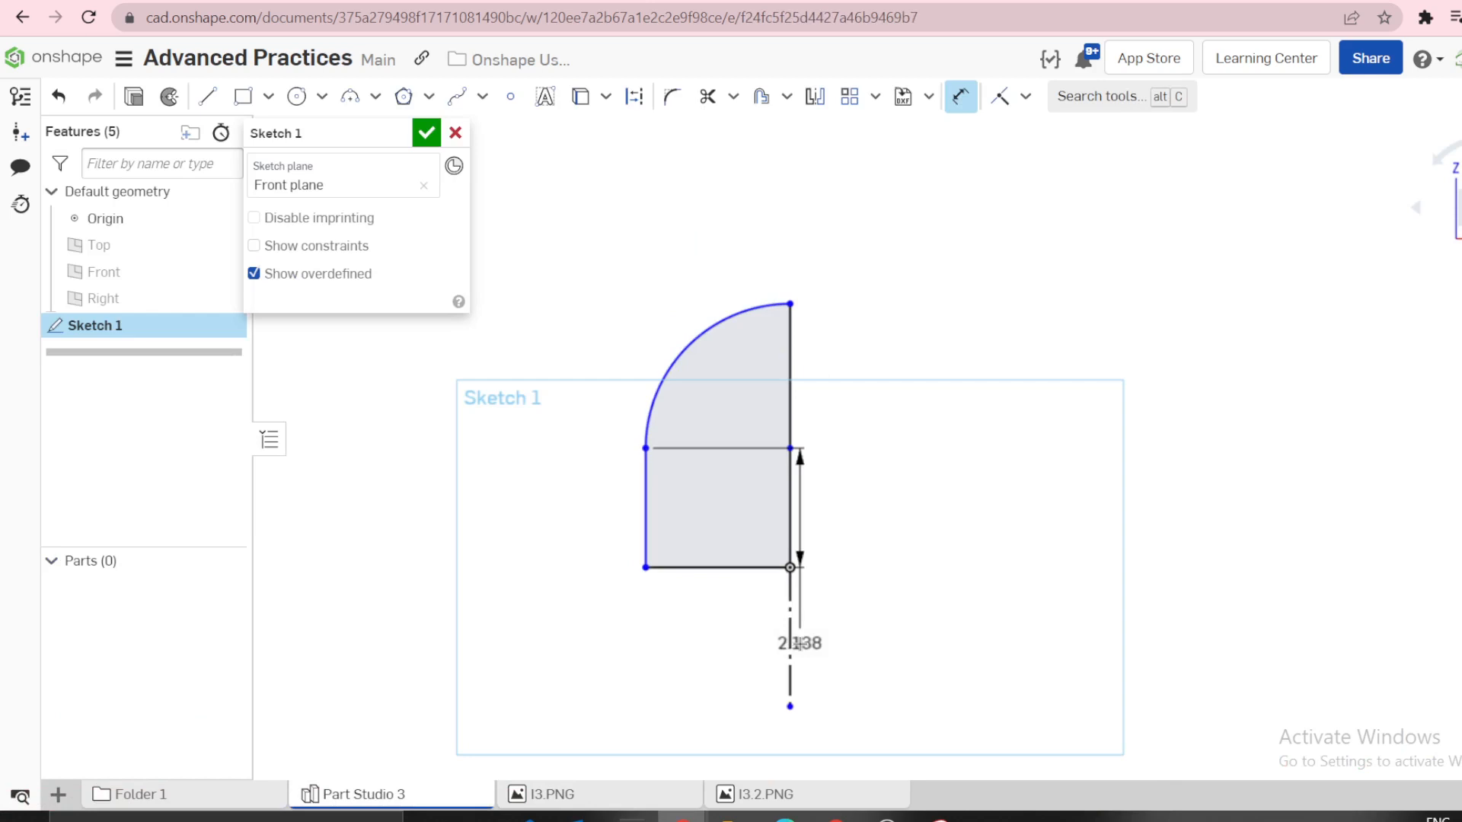
click(790, 655)
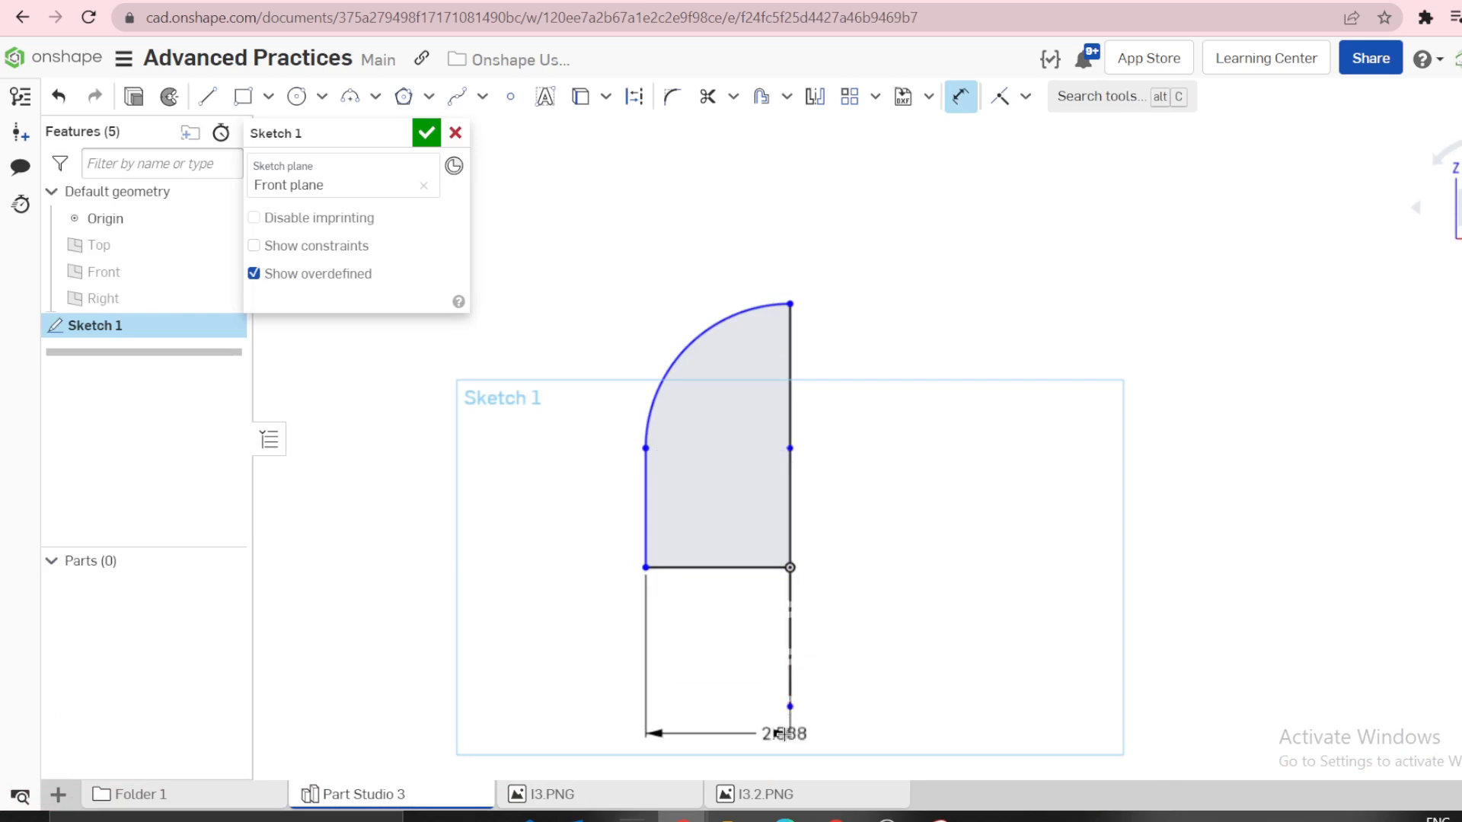
click(785, 733)
key(Return)
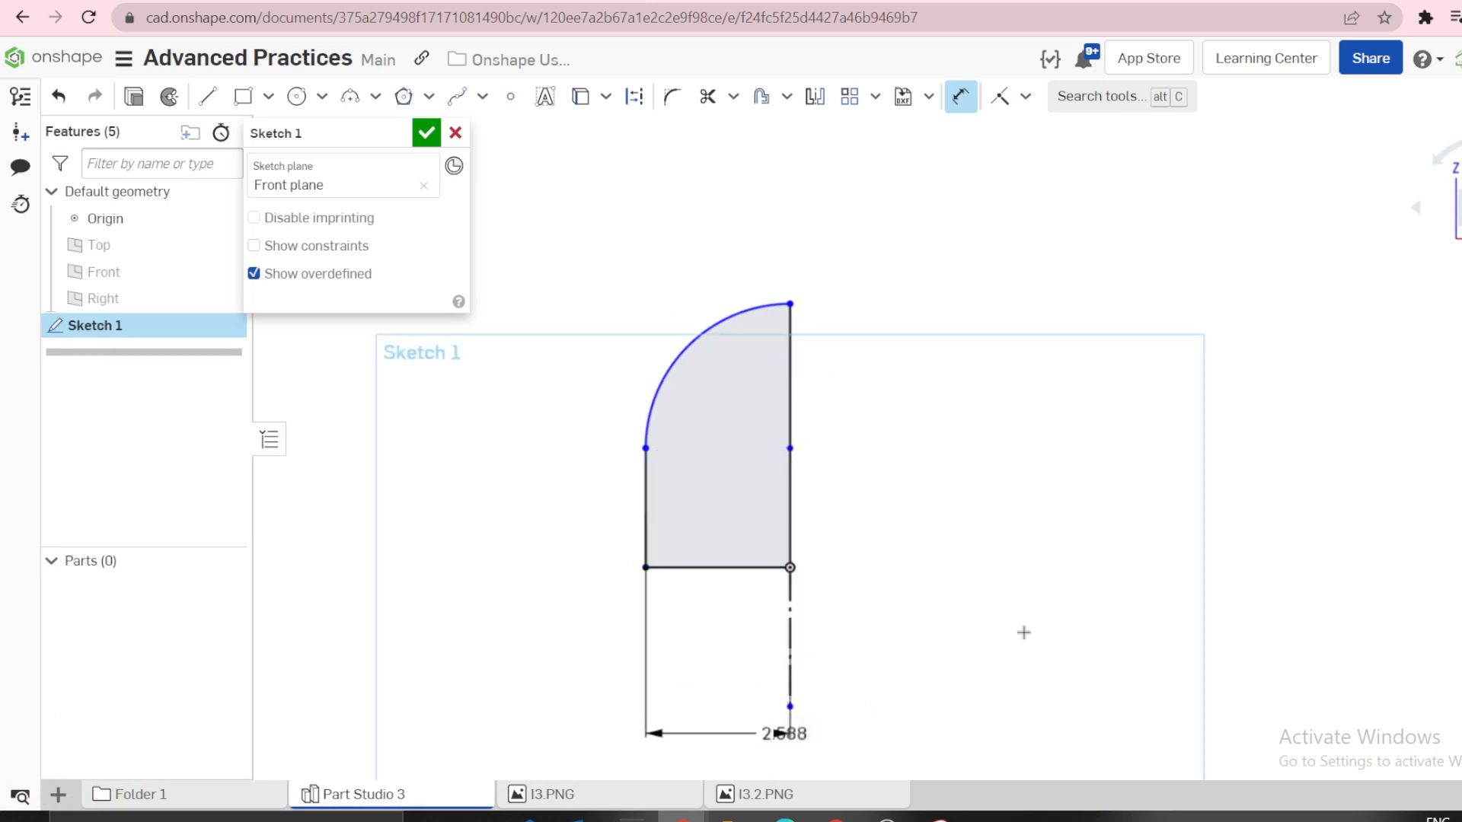
Undo the last dimension, and dimension the profile's outer vertical line about the construction centerline as a 2.7 in diameter.
key(Escape)
key(ctrl+z)
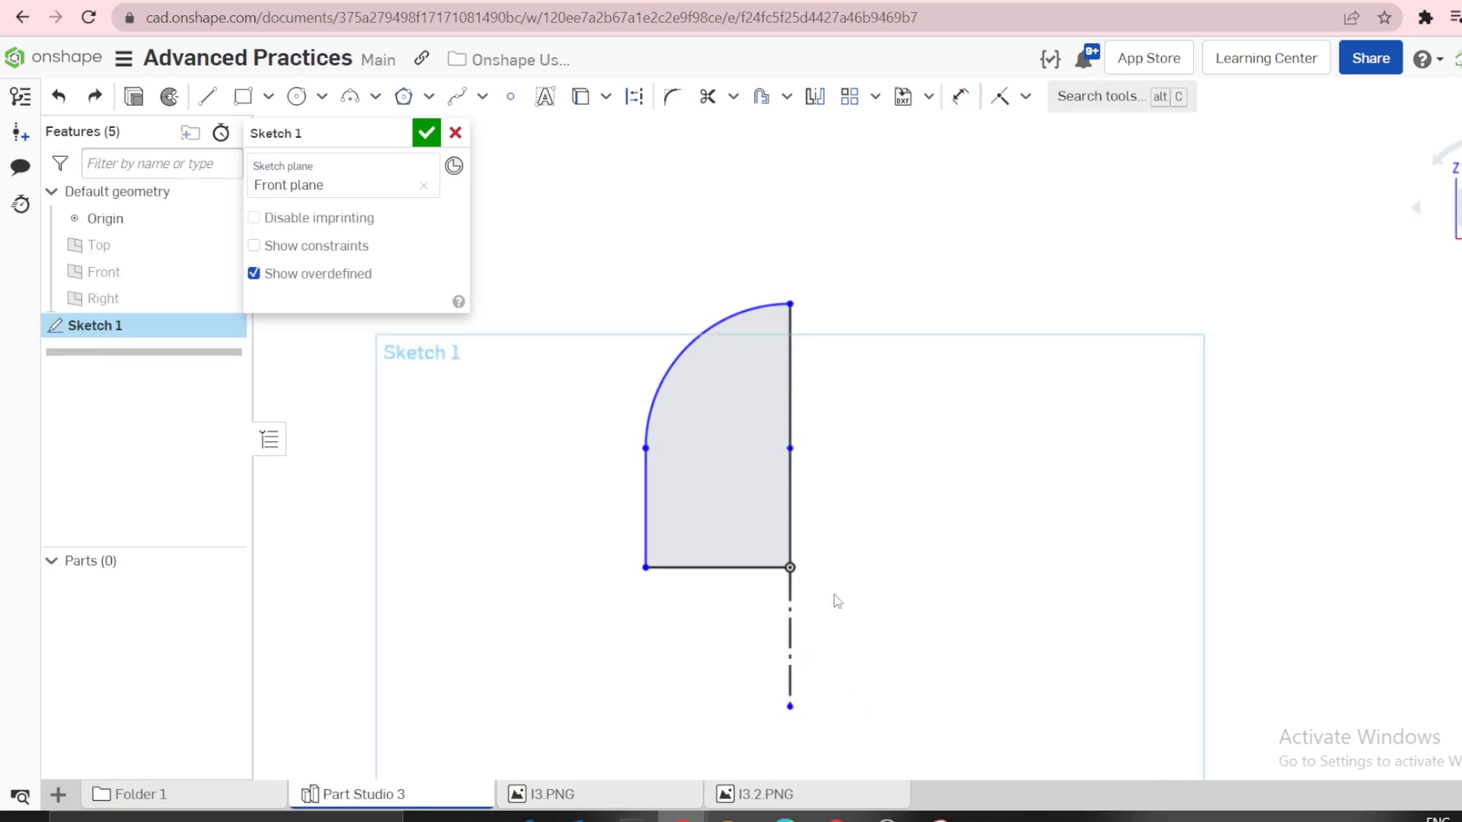
key(d)
click(643, 491)
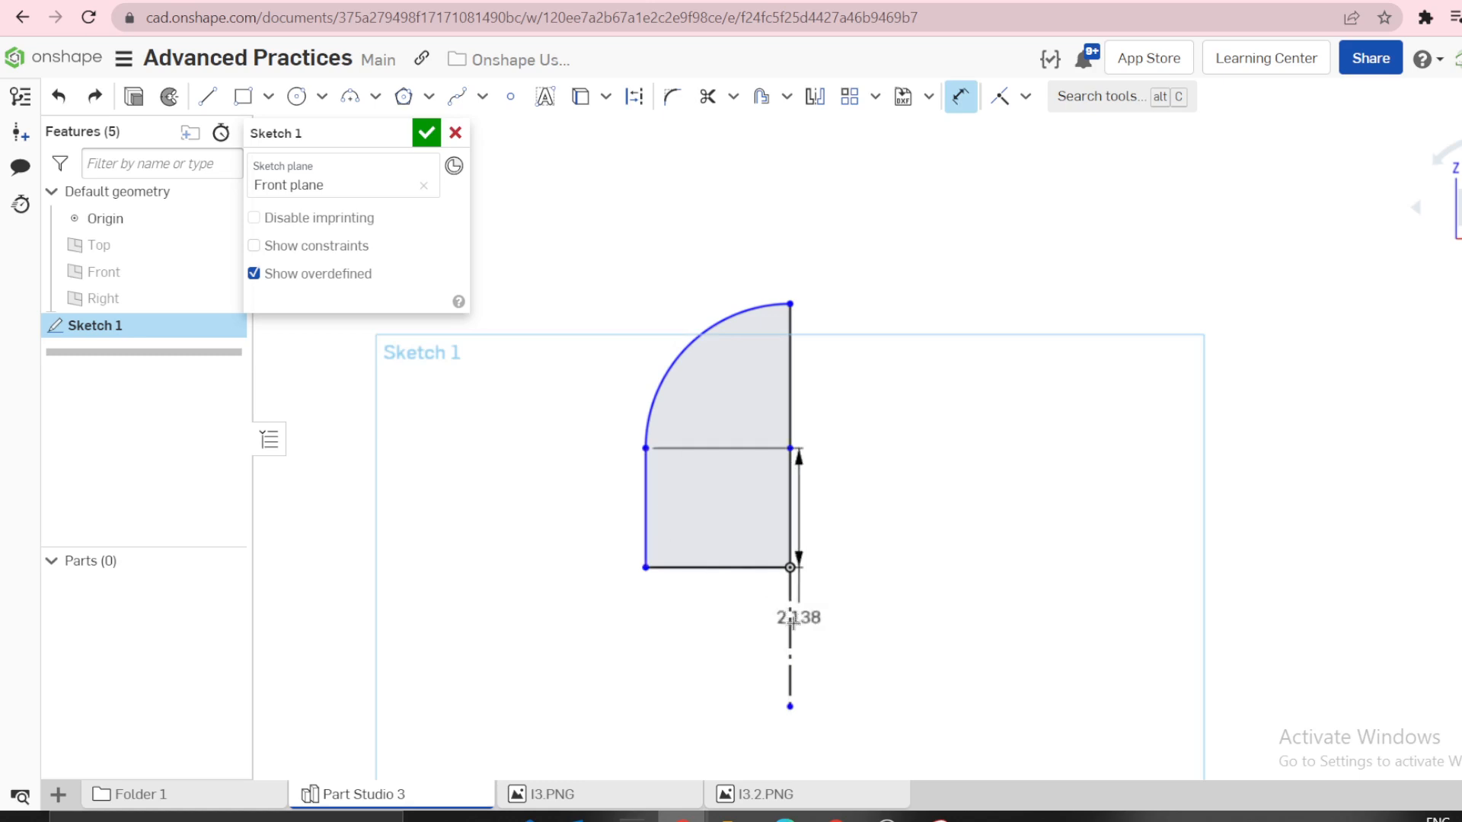
click(790, 620)
click(809, 234)
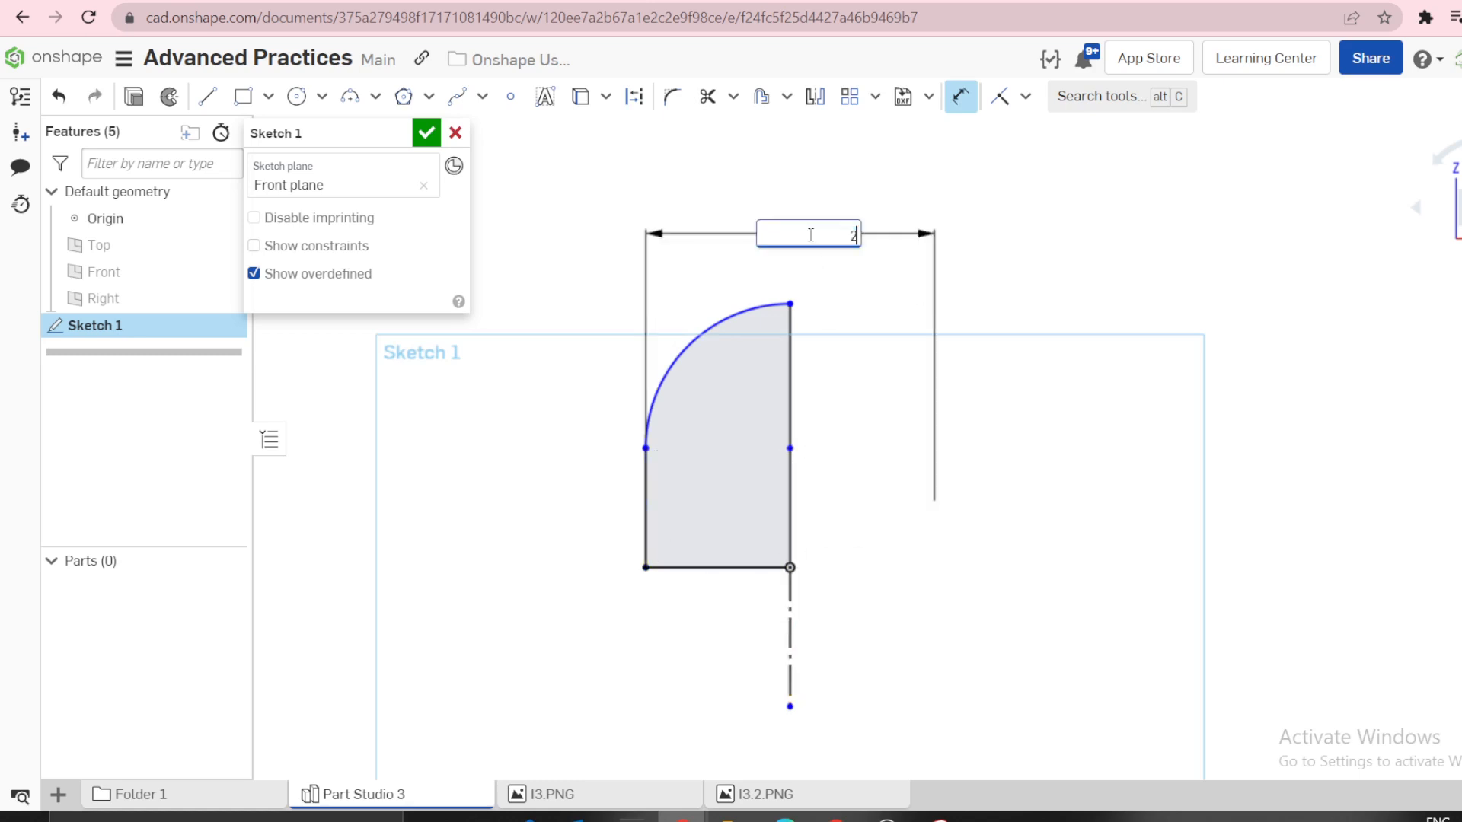
text(2.7)
key(Return)
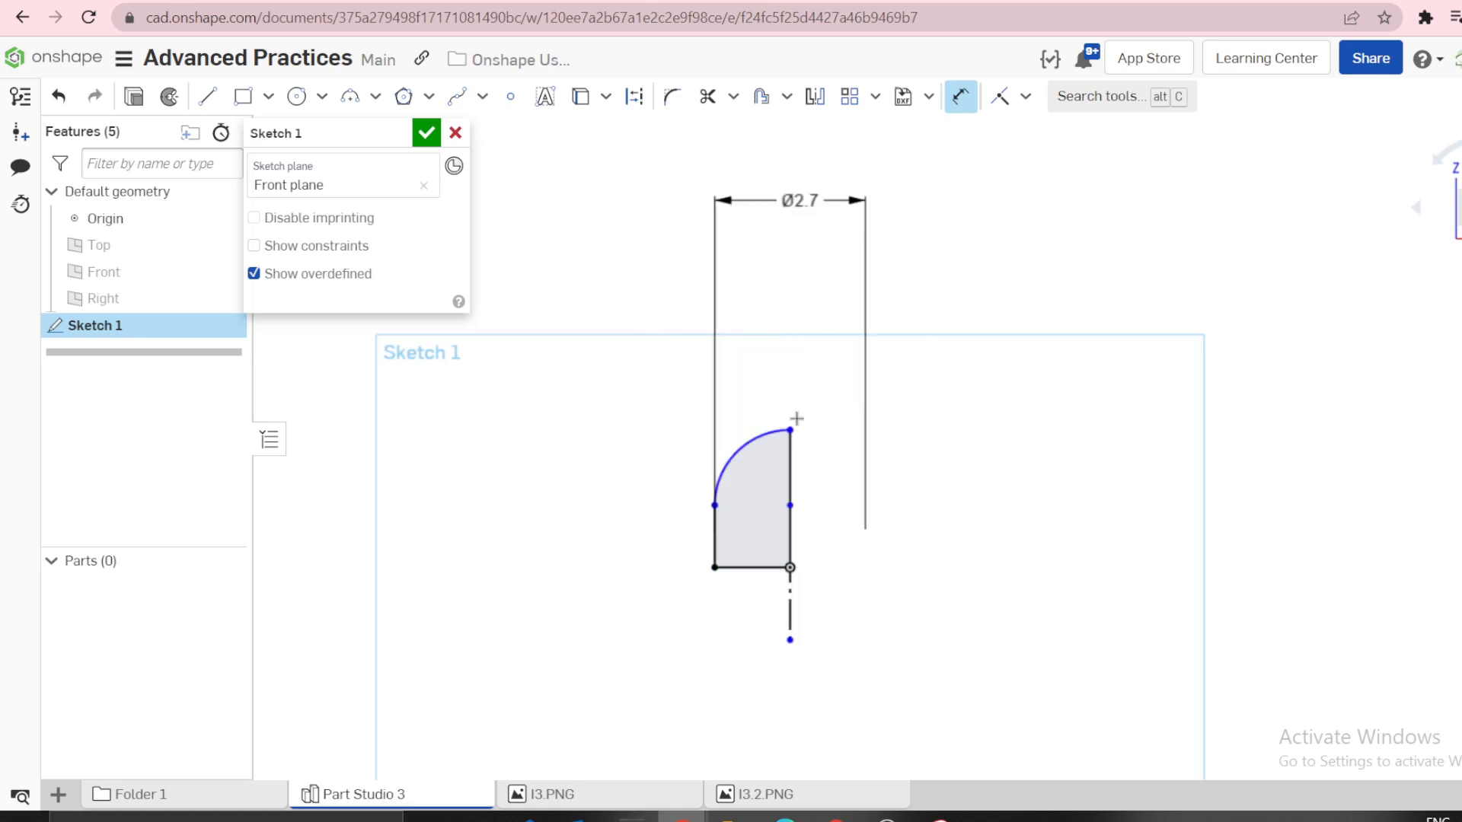
Move the 2.7 in diameter dimension closer to the top of the profile.
key(Escape)
drag(799, 201, 798, 367)
scroll(795, 435, up, 1)
scroll(855, 509, up, 2)
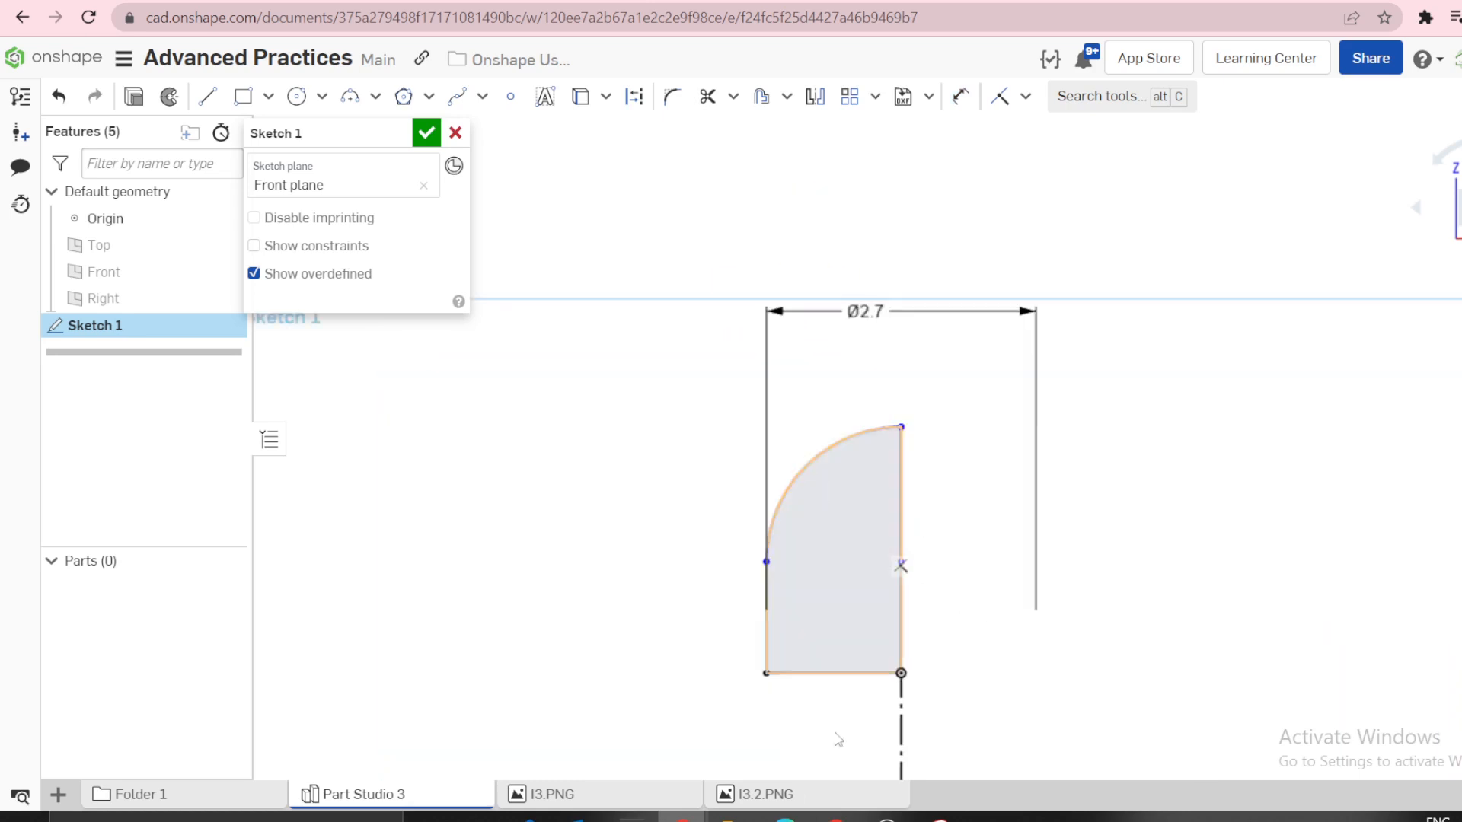
Check the wall thickness in Section A-A of I3.PNG, and offset the profile's outer vertical line and arc outward by 0.25 in.
click(657, 800)
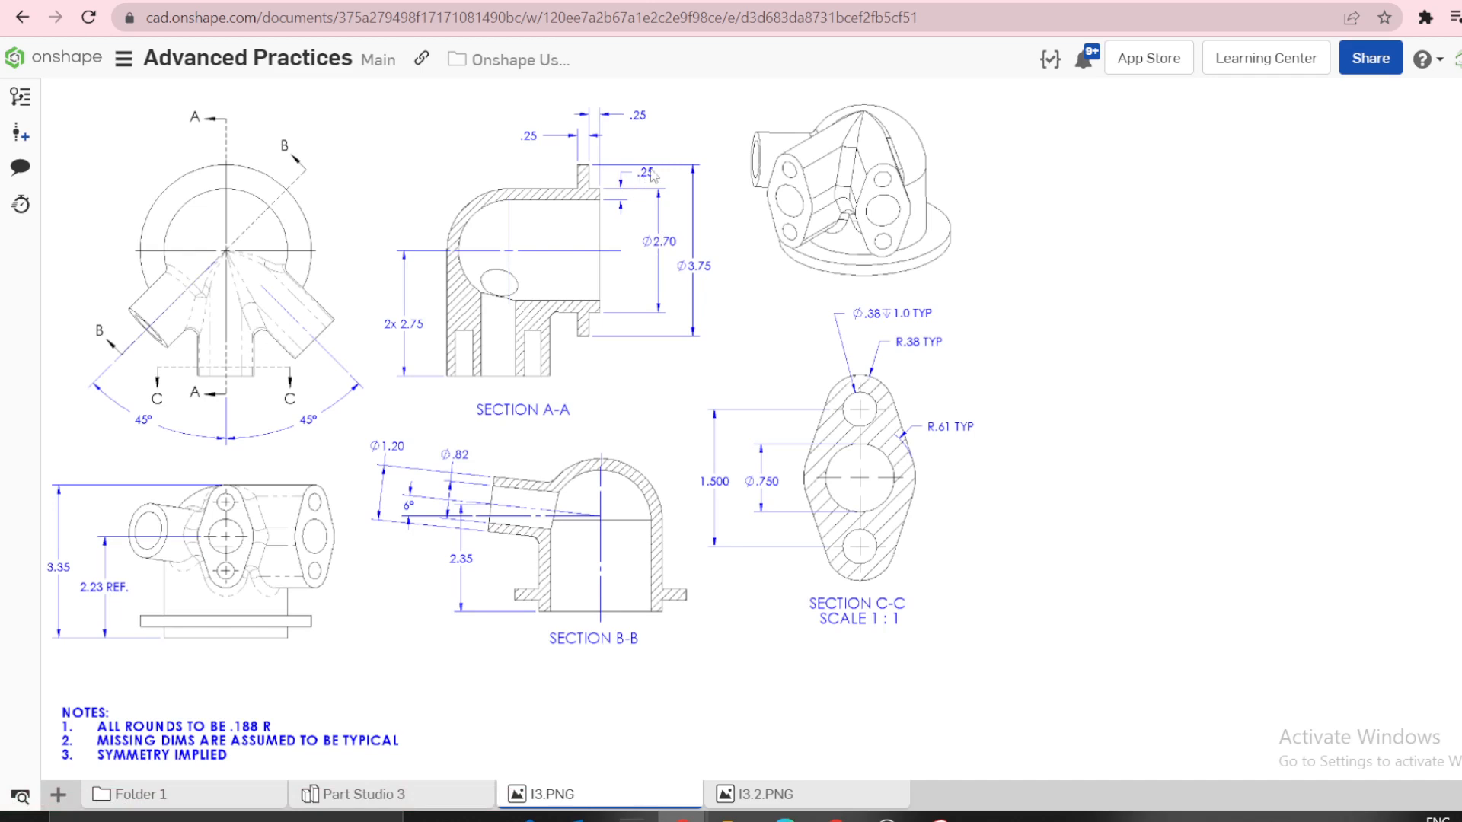
click(442, 798)
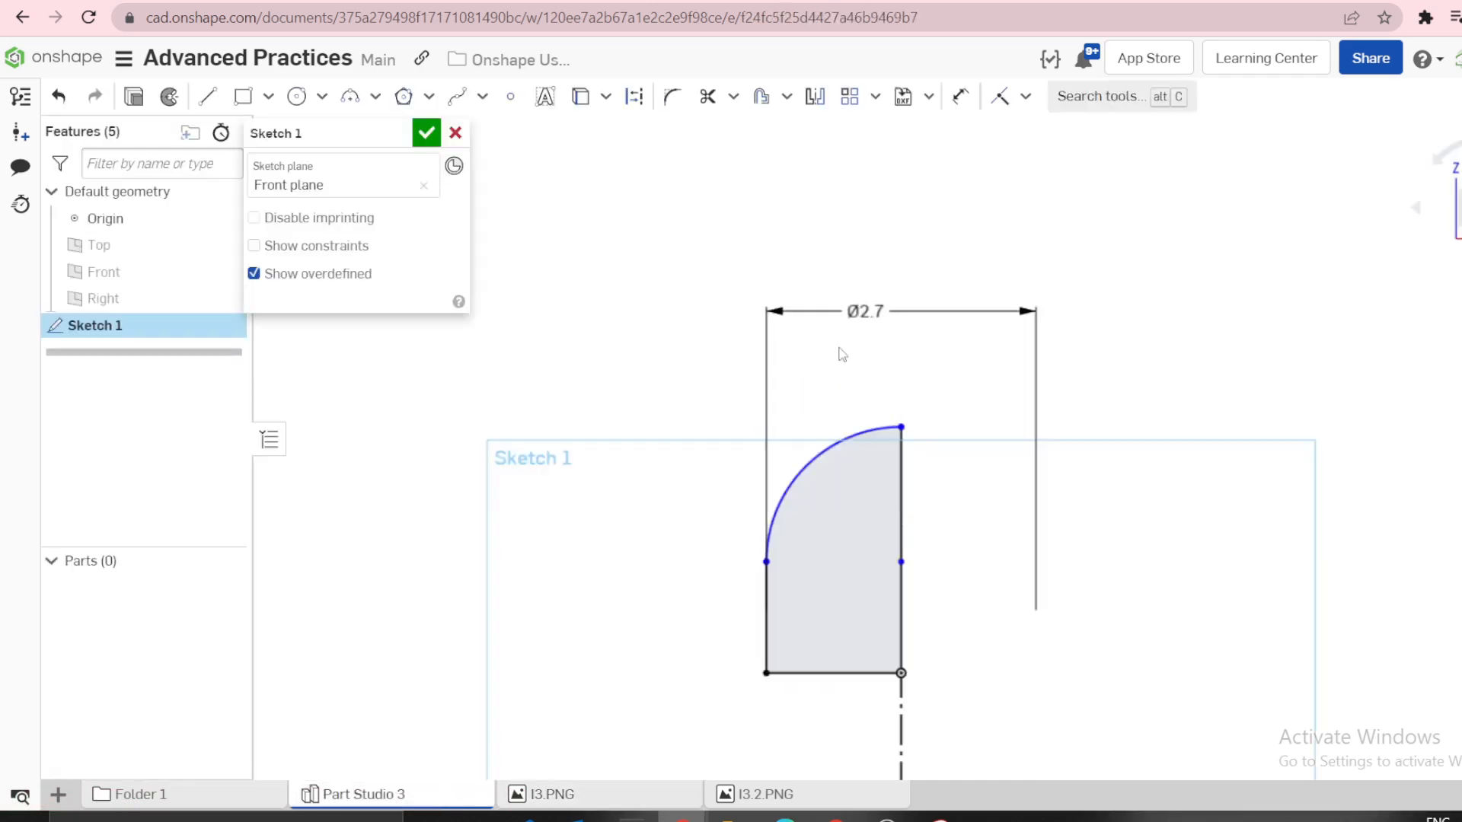
scroll(929, 496, up, 3)
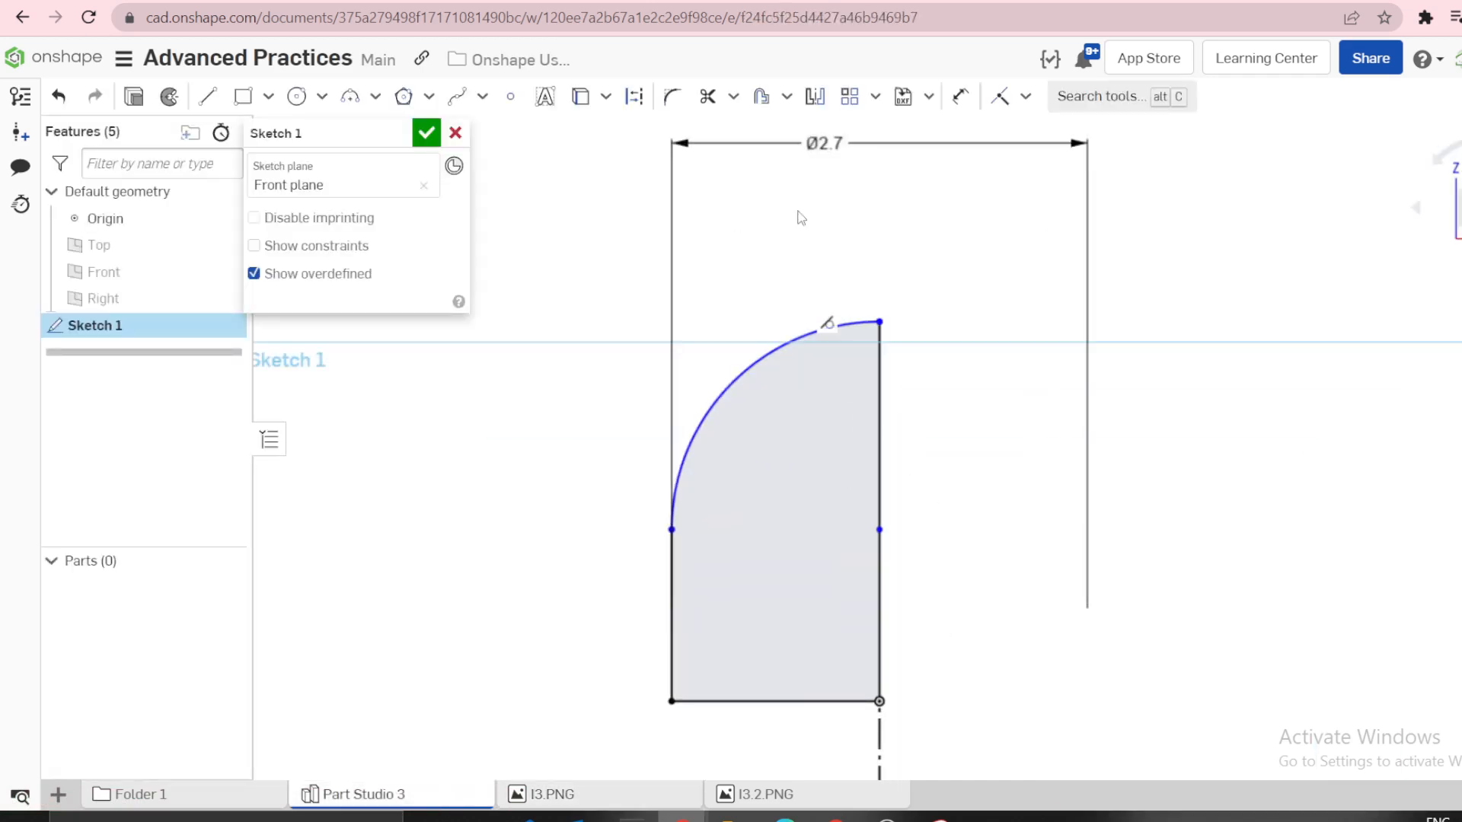
key(u)
click(671, 565)
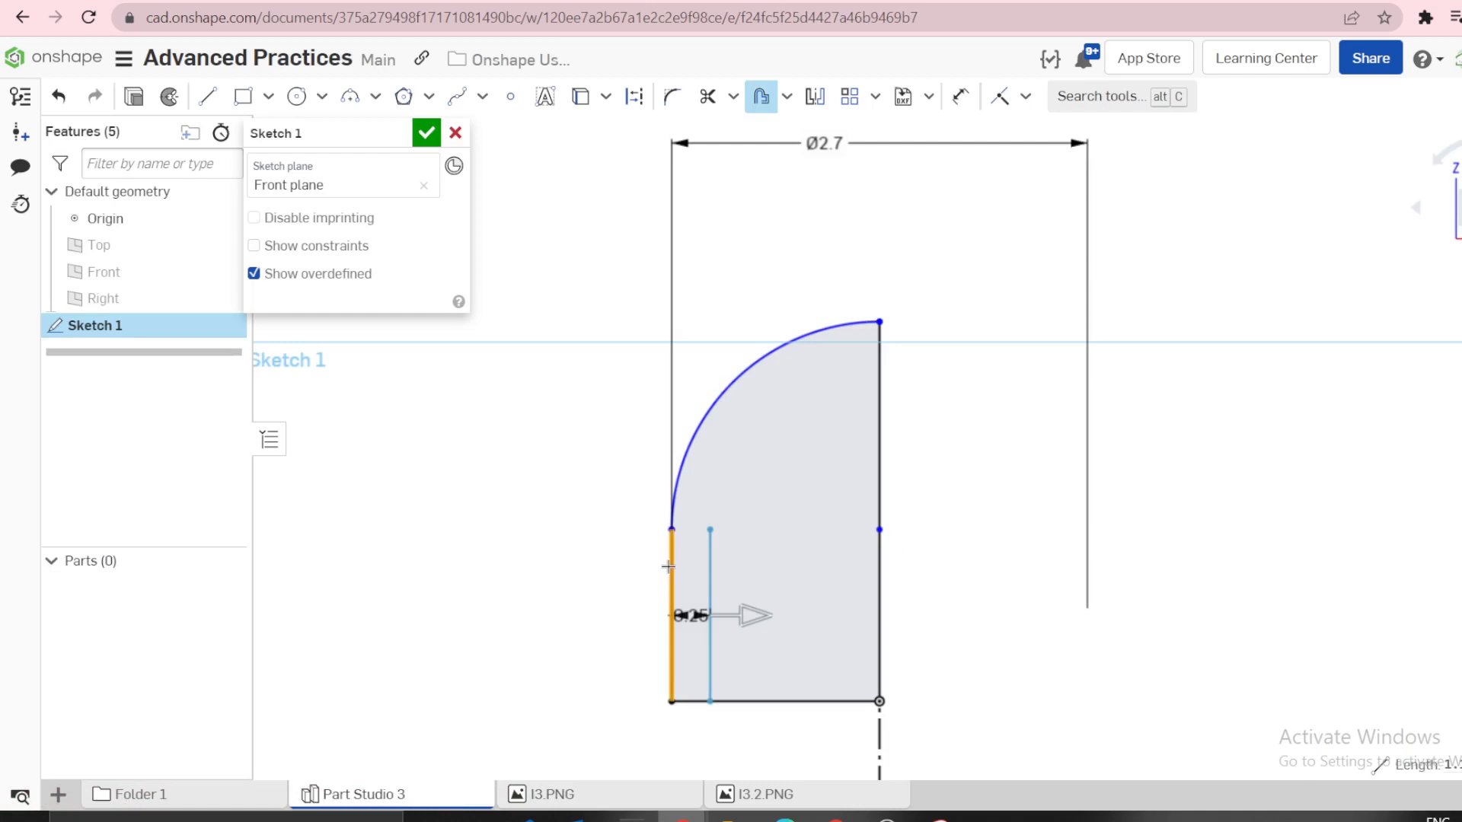
click(697, 421)
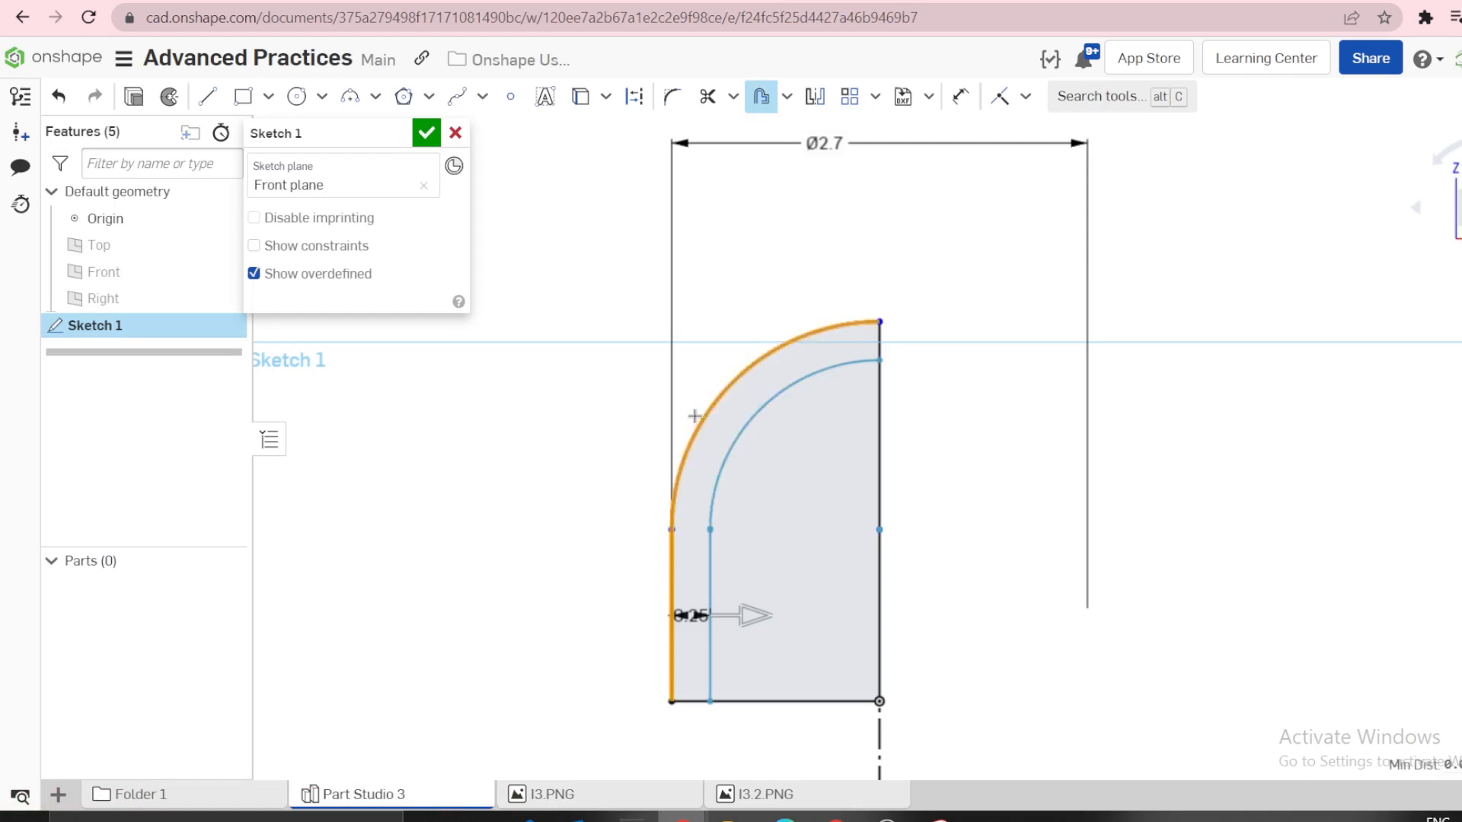
click(746, 614)
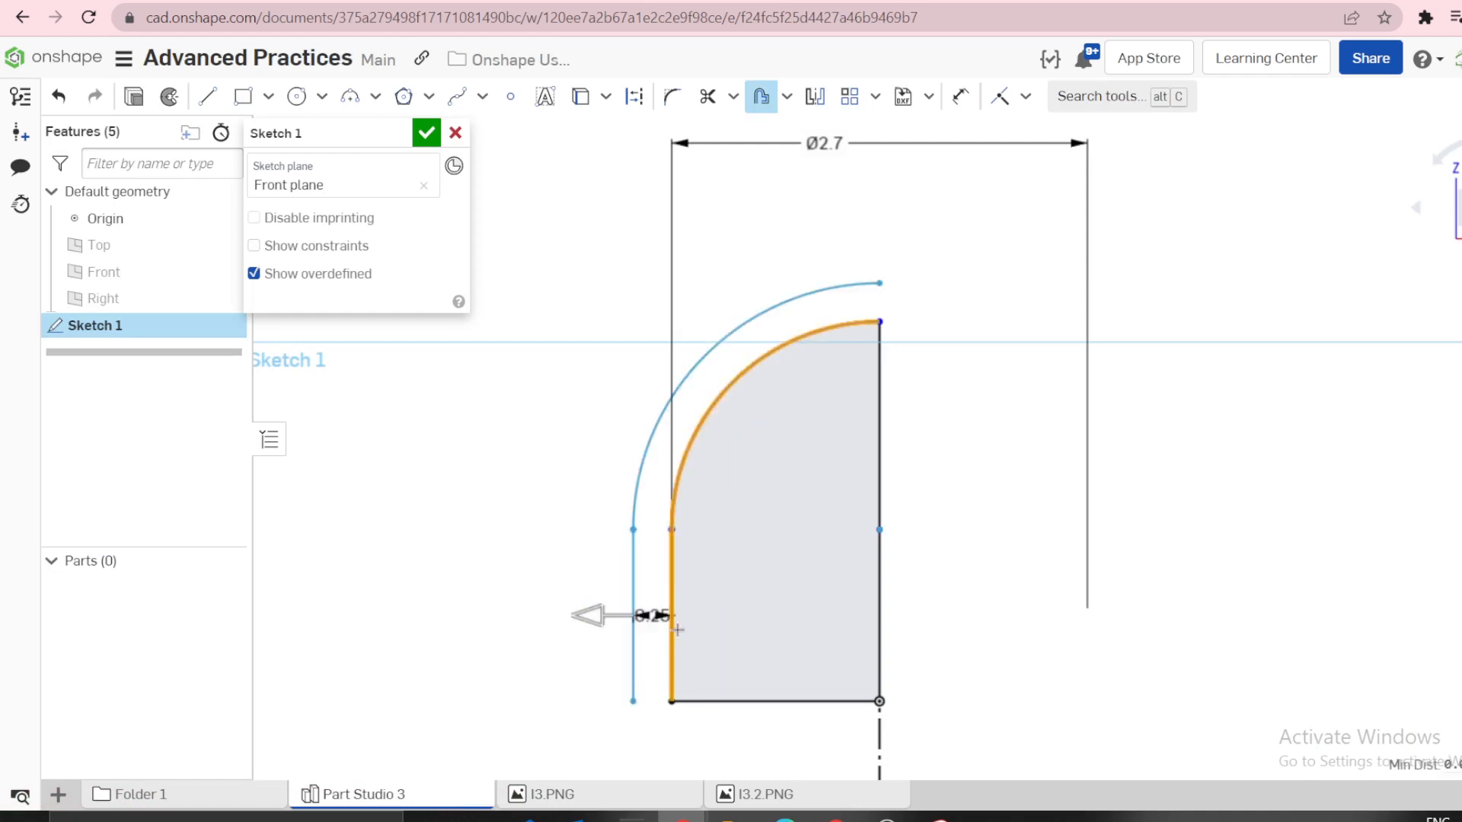
click(554, 606)
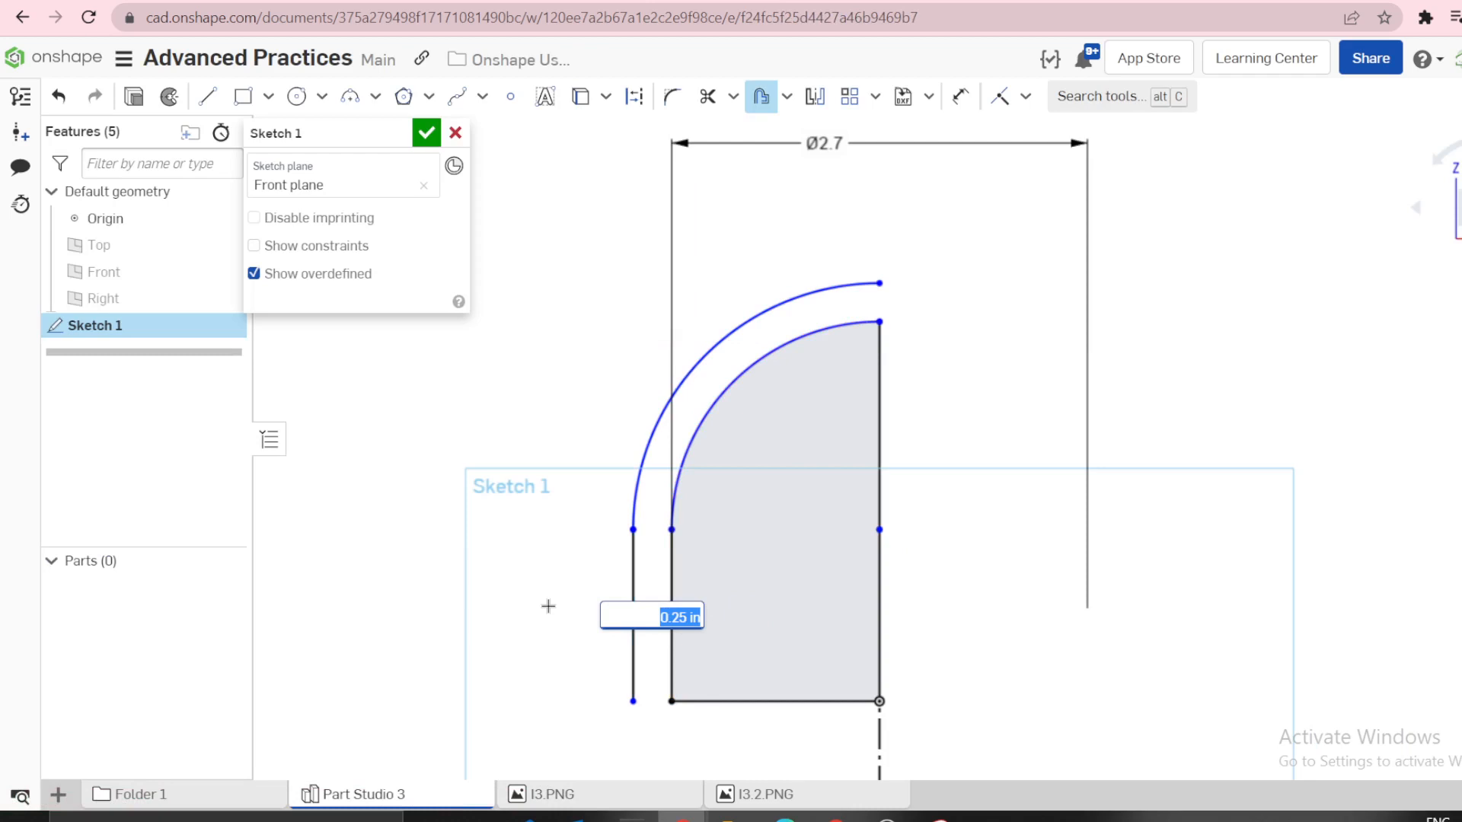
key(Return)
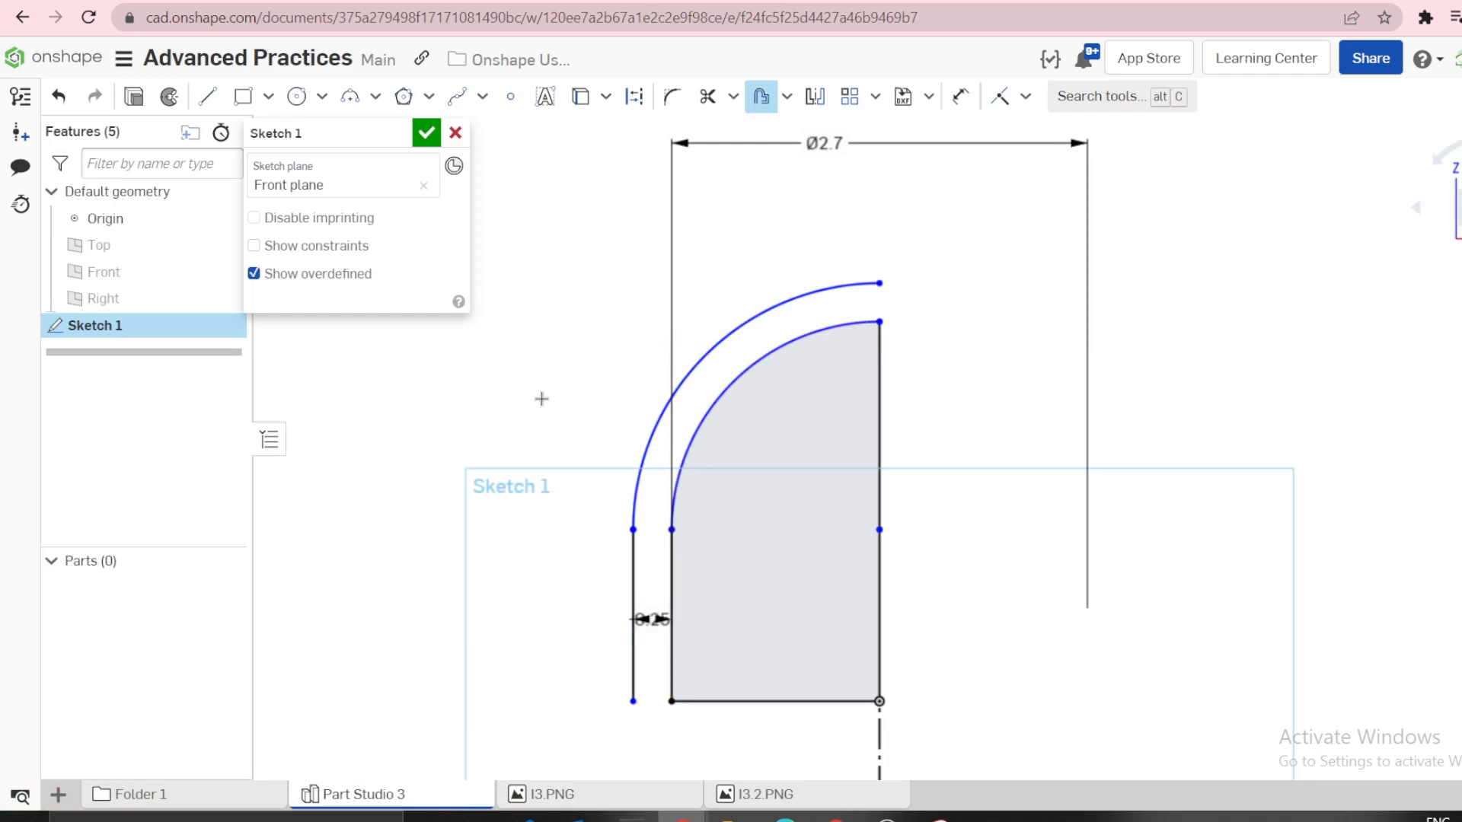
Join the lower ends of the two wall lines with a line, and move the 0.25 in dimension outside the profile.
key(l)
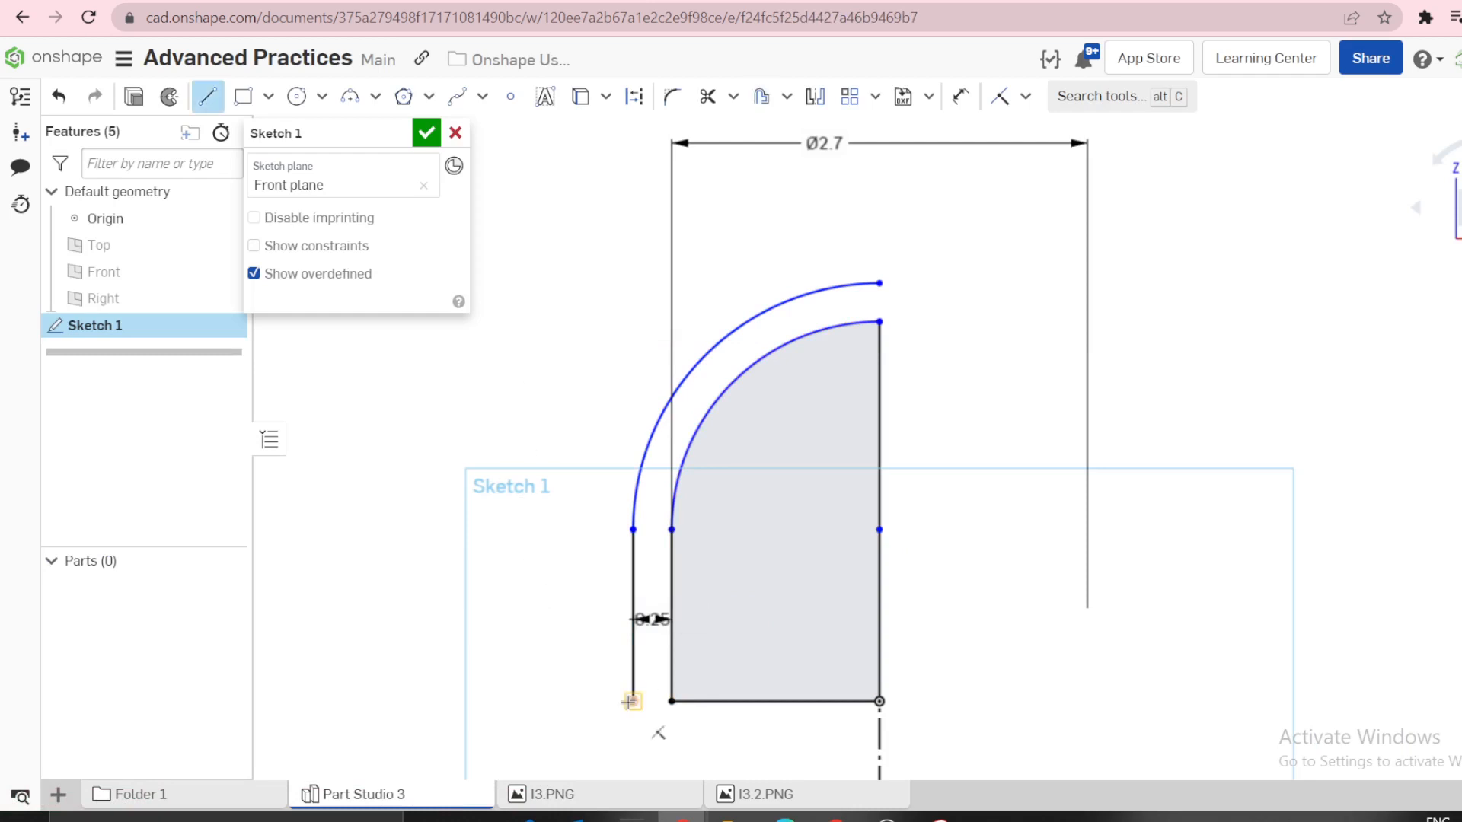
click(633, 701)
click(673, 701)
key(Escape)
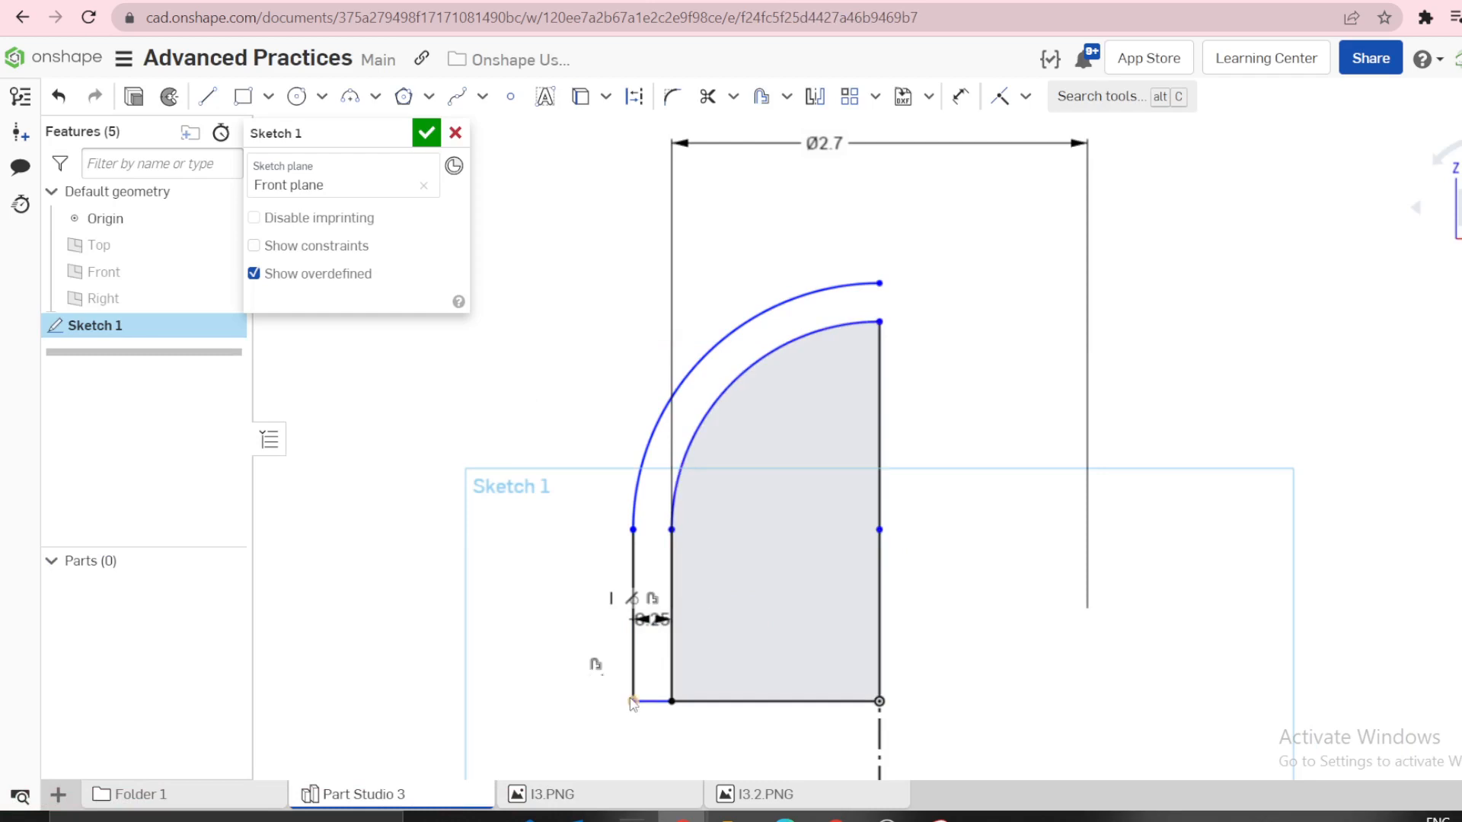
drag(633, 701, 501, 705)
drag(657, 718, 658, 714)
drag(652, 619, 545, 648)
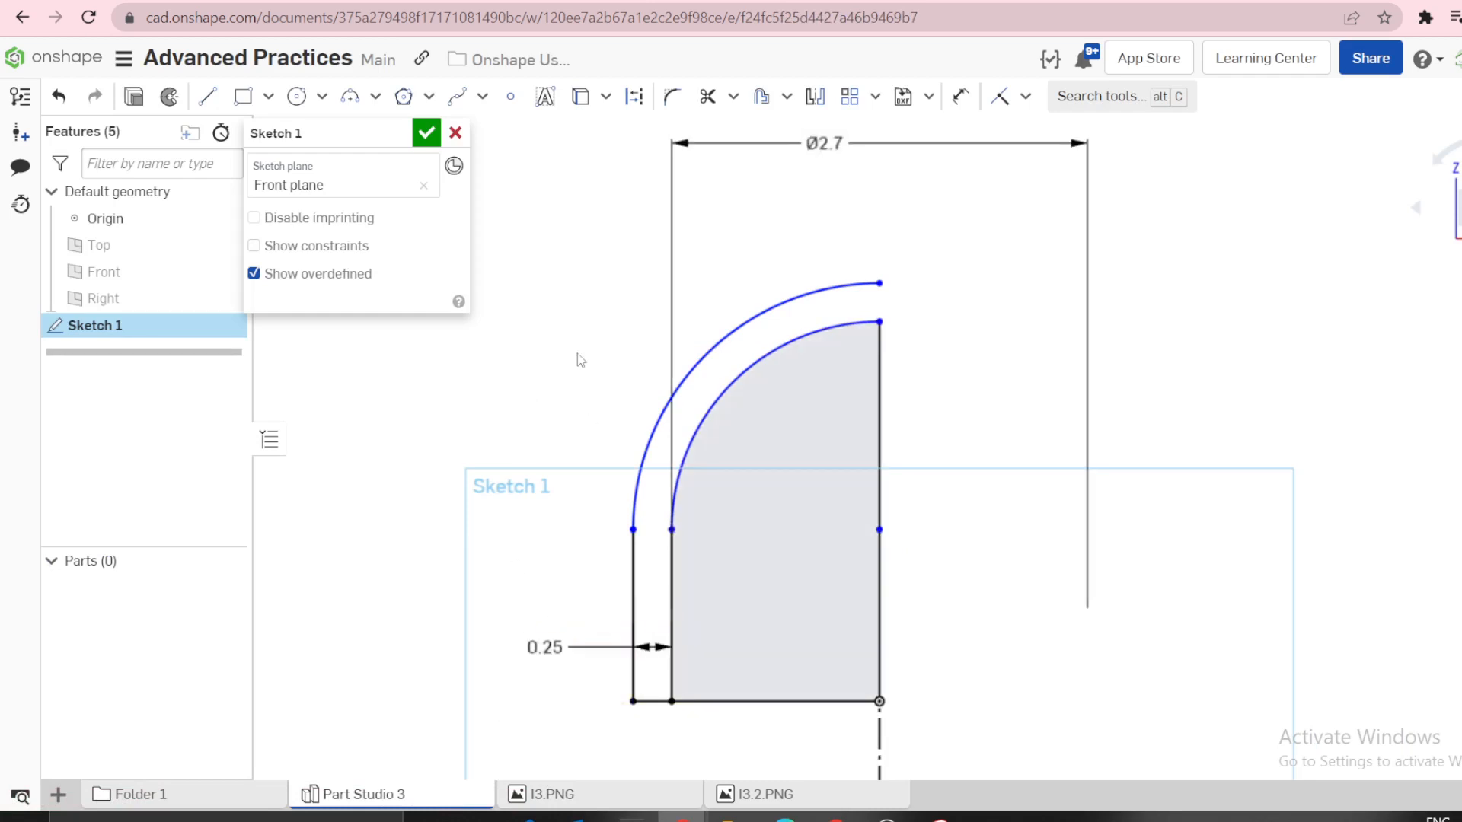
Draw a vertical line on the axis joining the upper ends of the inner and outer arcs.
key(l)
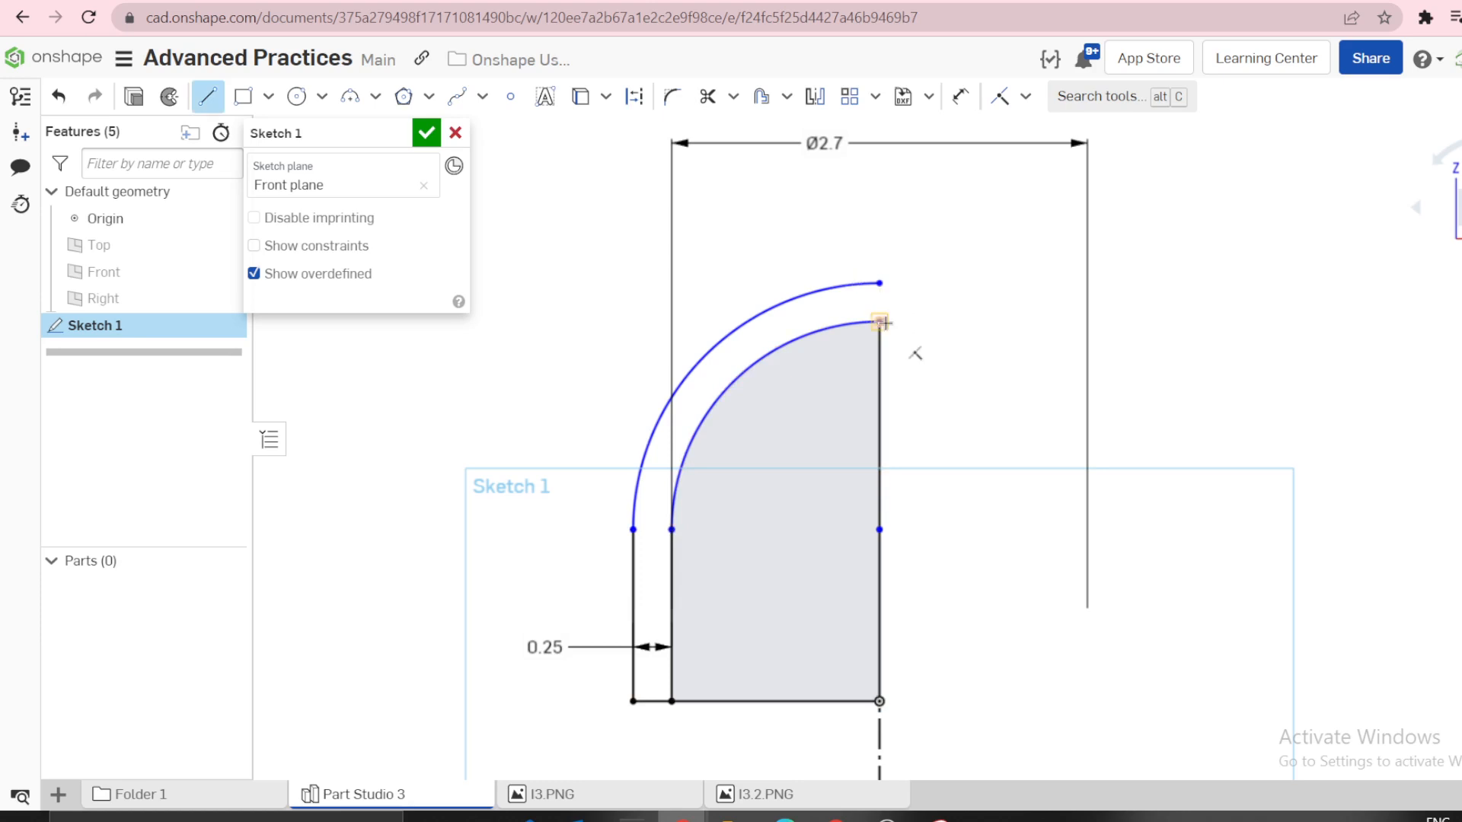
click(880, 321)
click(880, 284)
key(Escape)
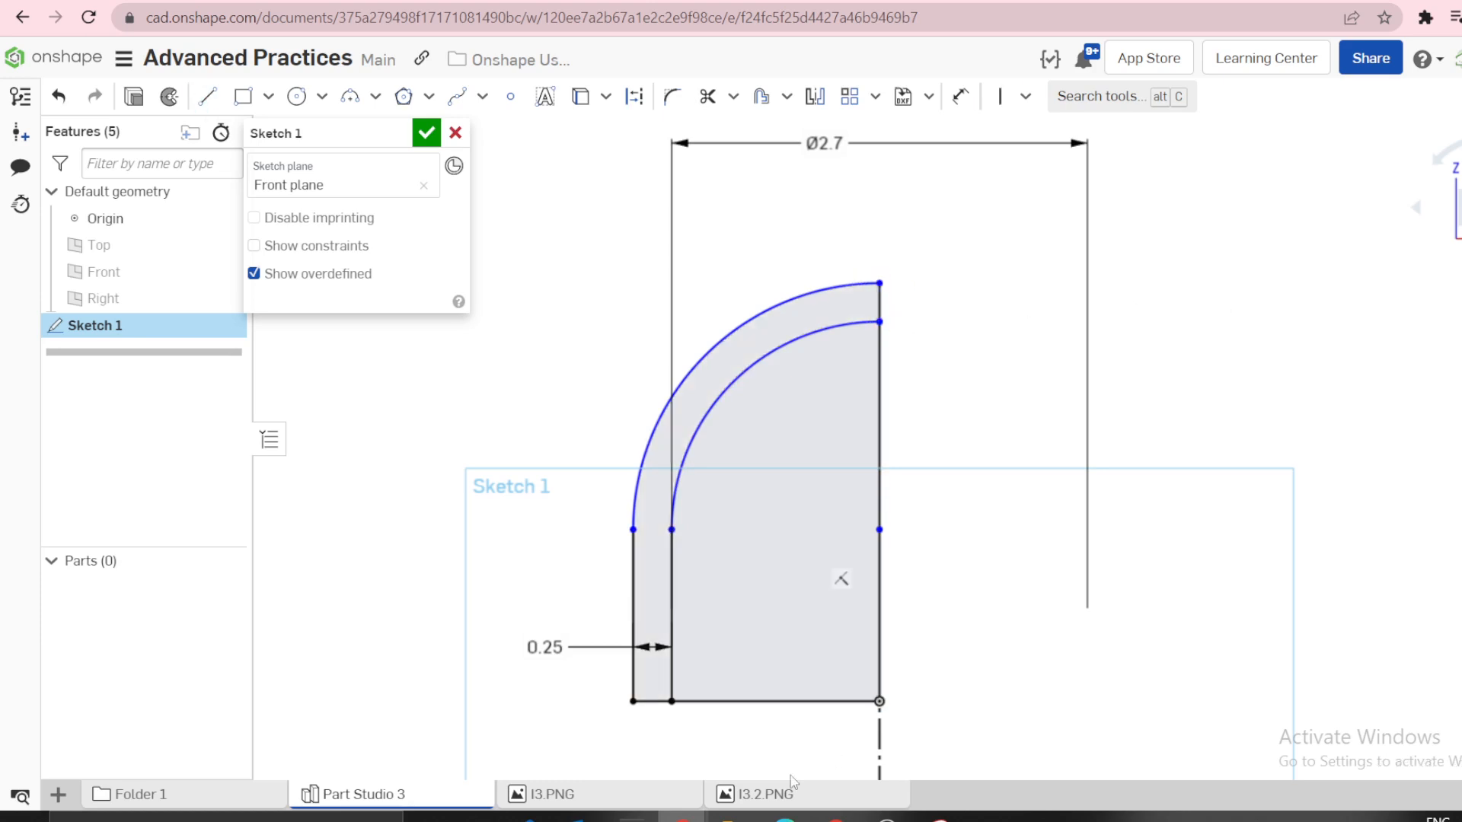
Check the overall height in I3.PNG, and dimension the profile from its base to the outer arc's top as 3.35 in.
click(634, 796)
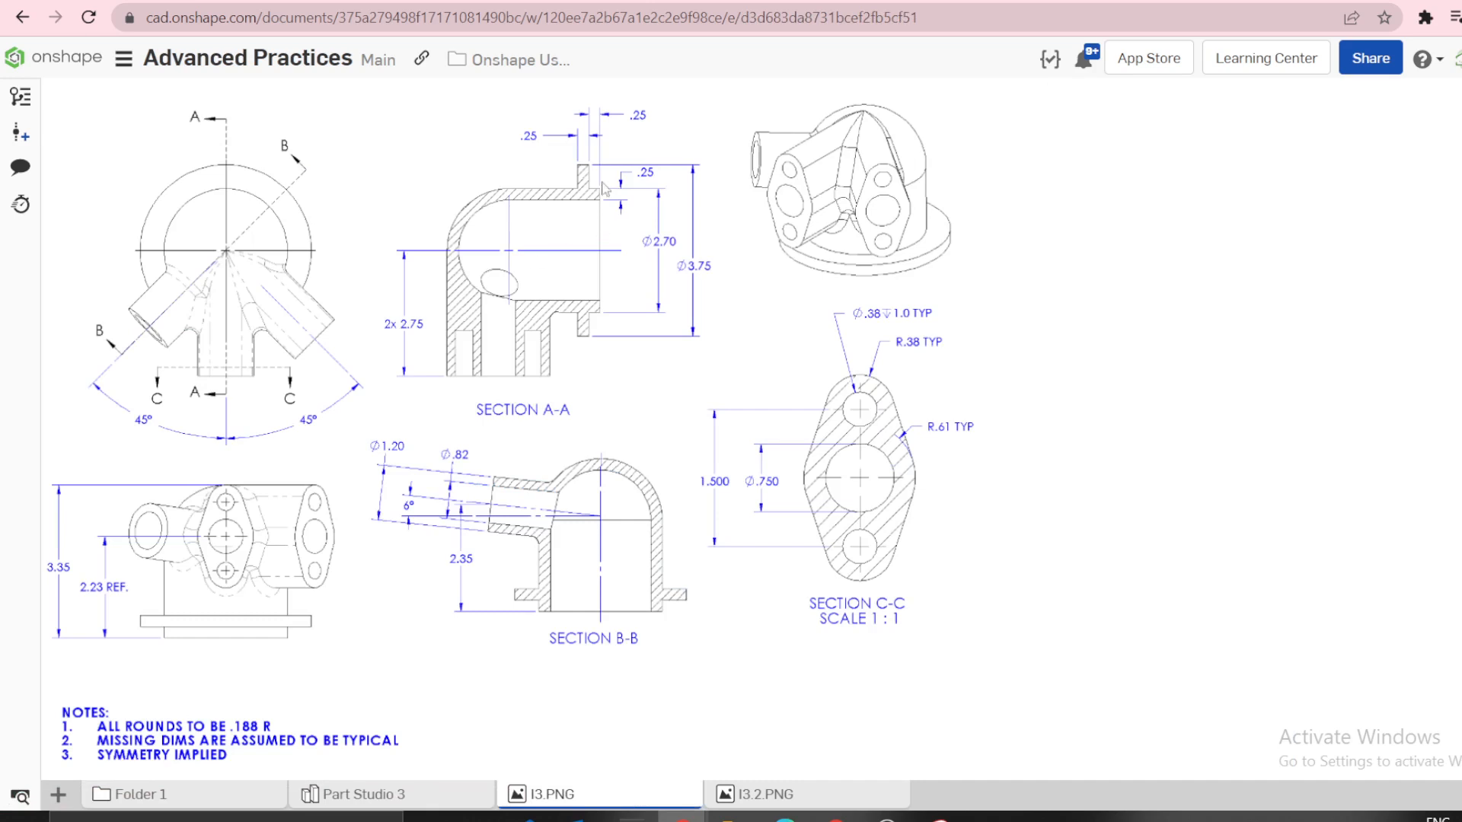
mouse_move(404, 796)
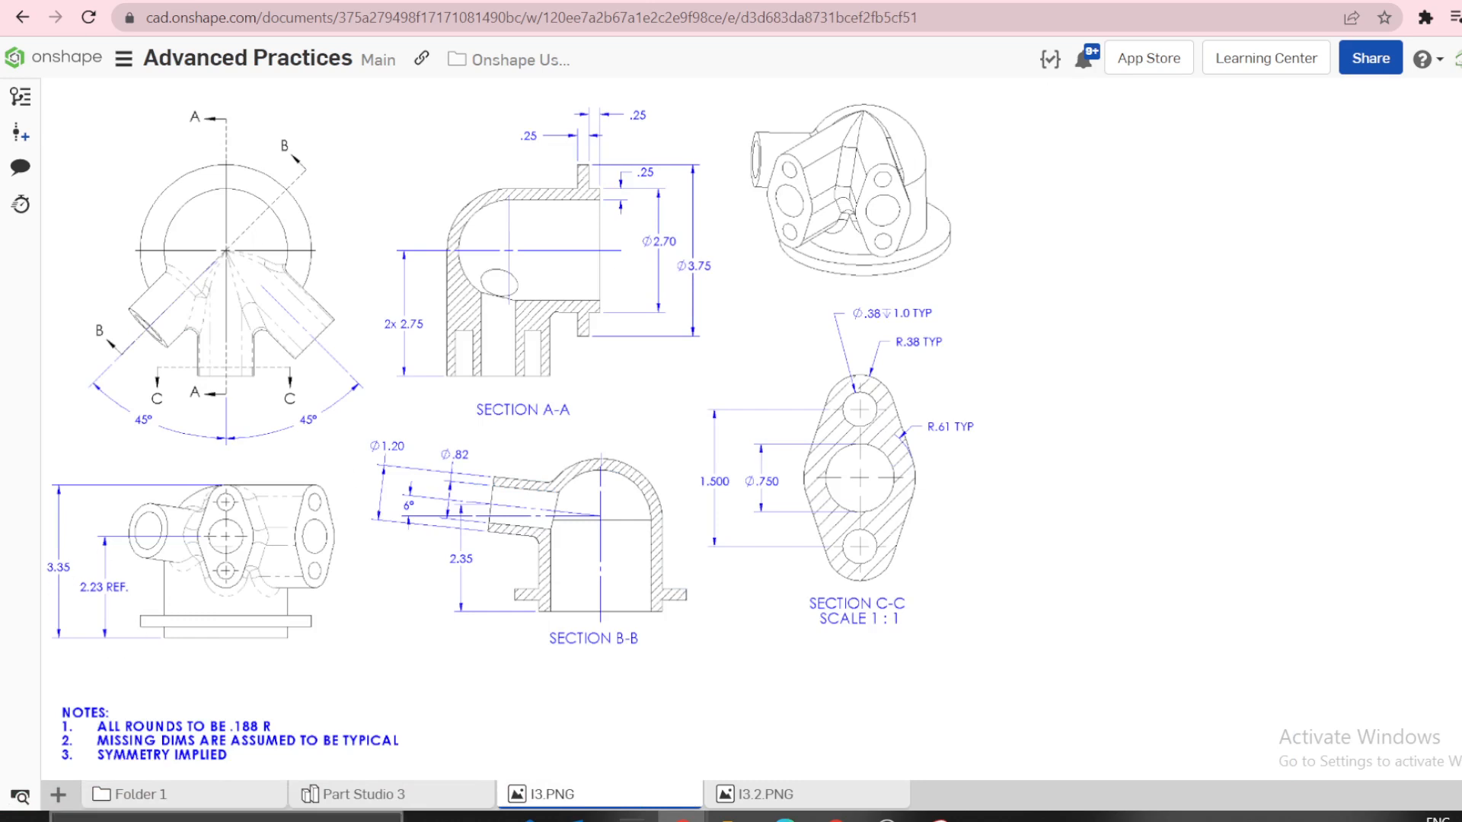
click(354, 794)
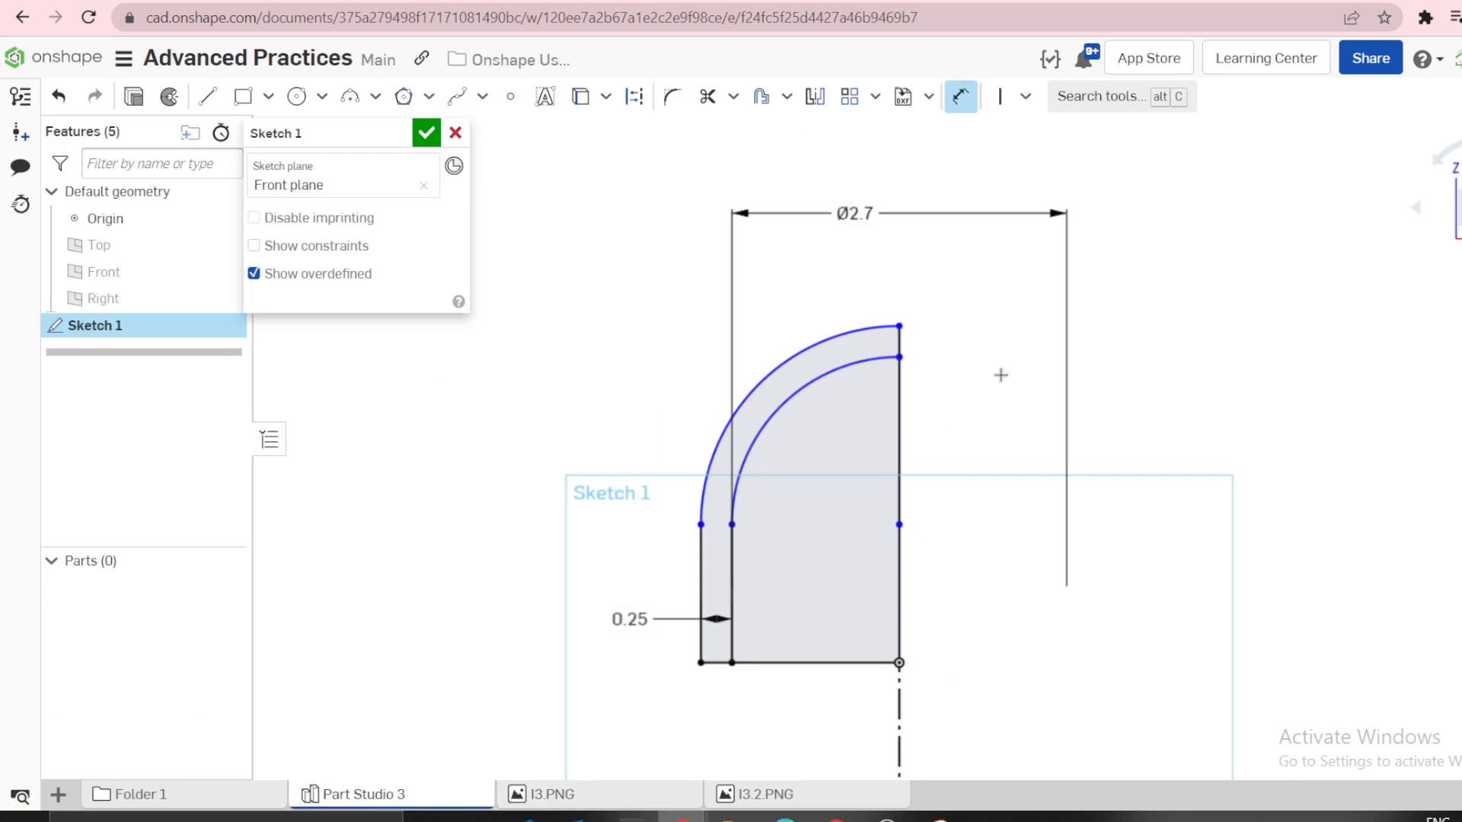
click(1023, 482)
text(3.3)
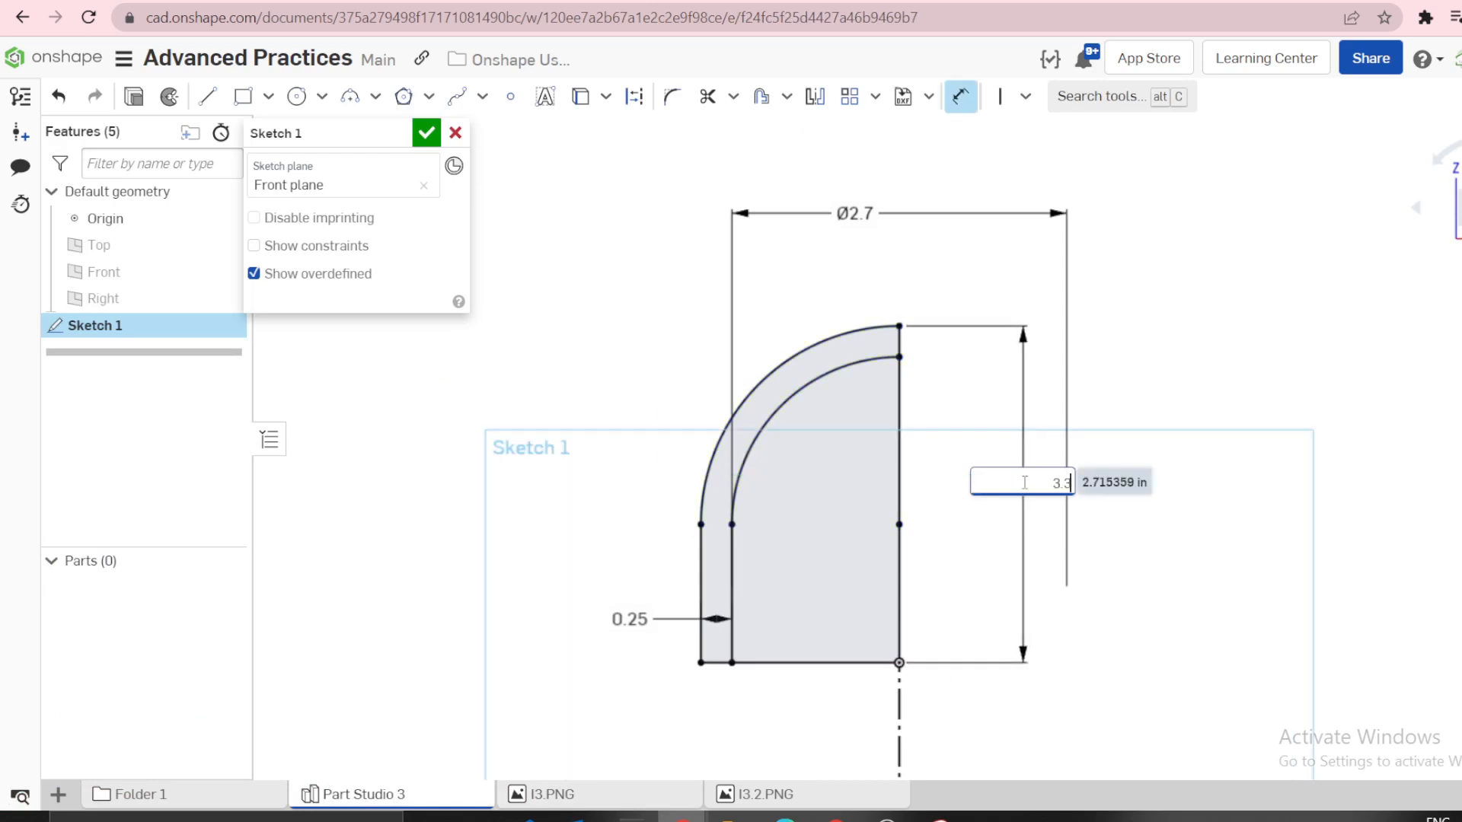
text(5)
key(Return)
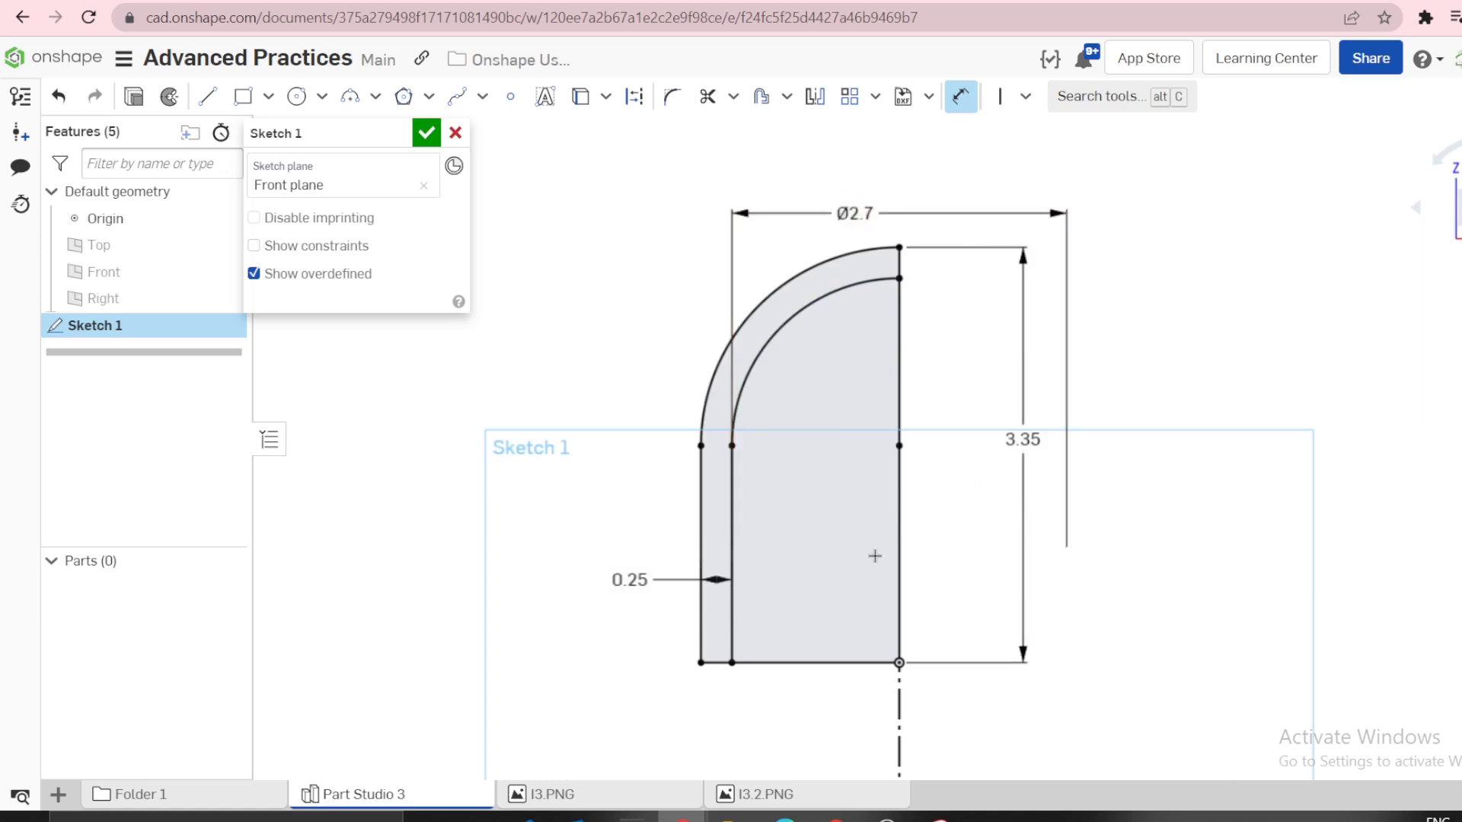
Sketch a flange rectangle about 0.39 in tall outward from the outer wall line, and move the 0.25 in dimension above it.
key(r)
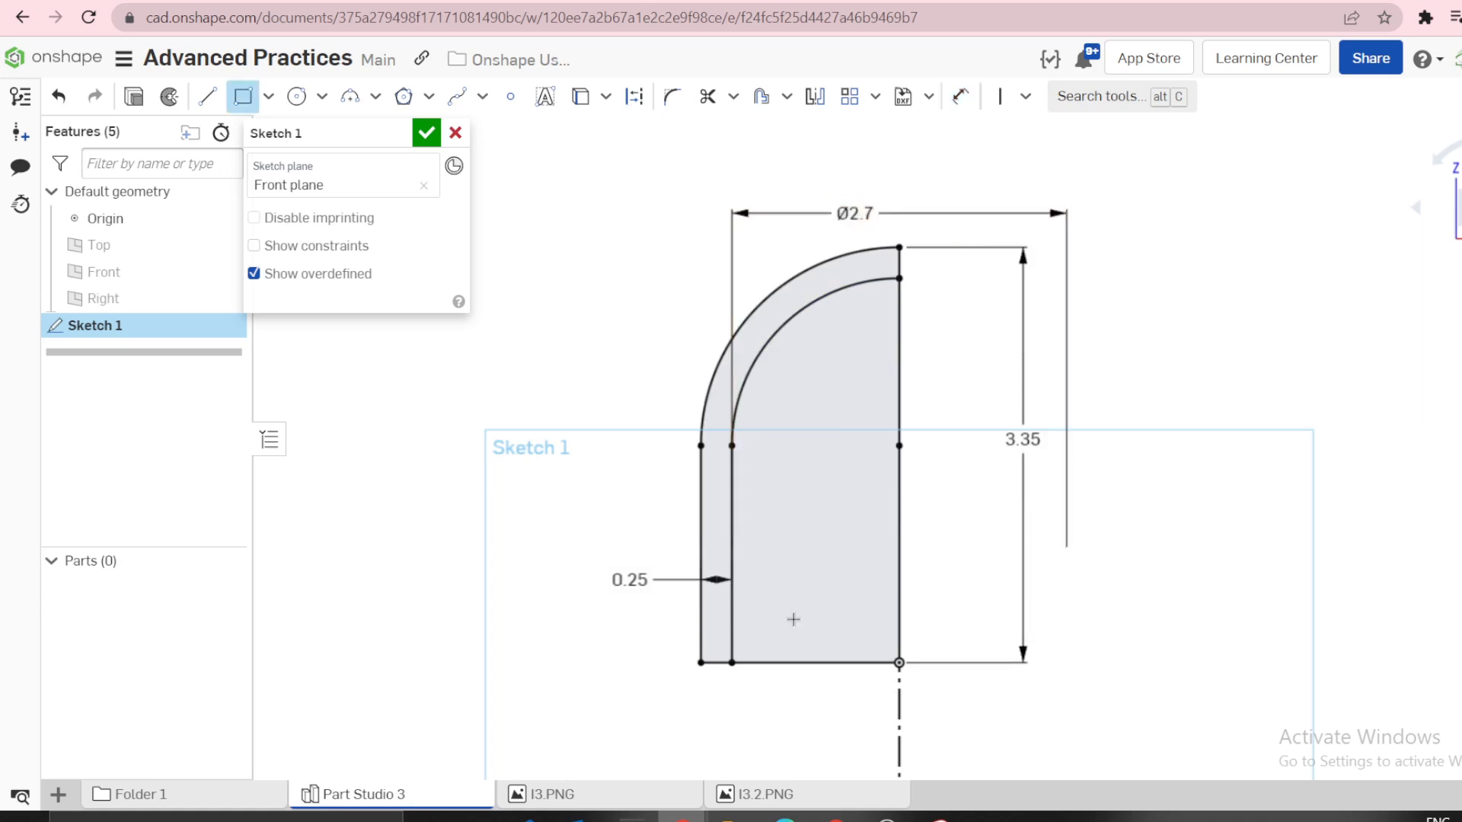
click(701, 555)
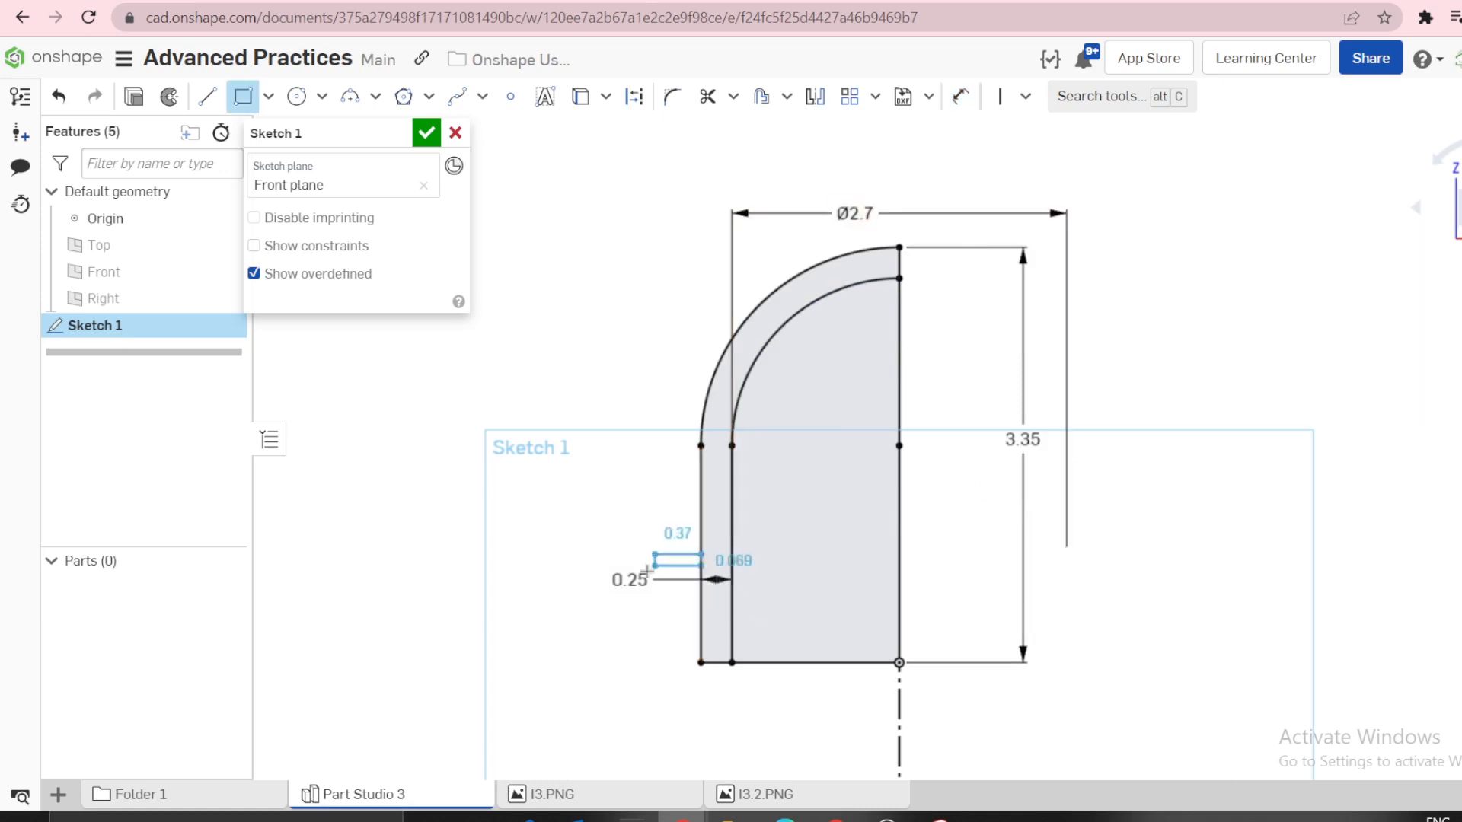
click(596, 604)
key(Escape)
drag(631, 580, 644, 494)
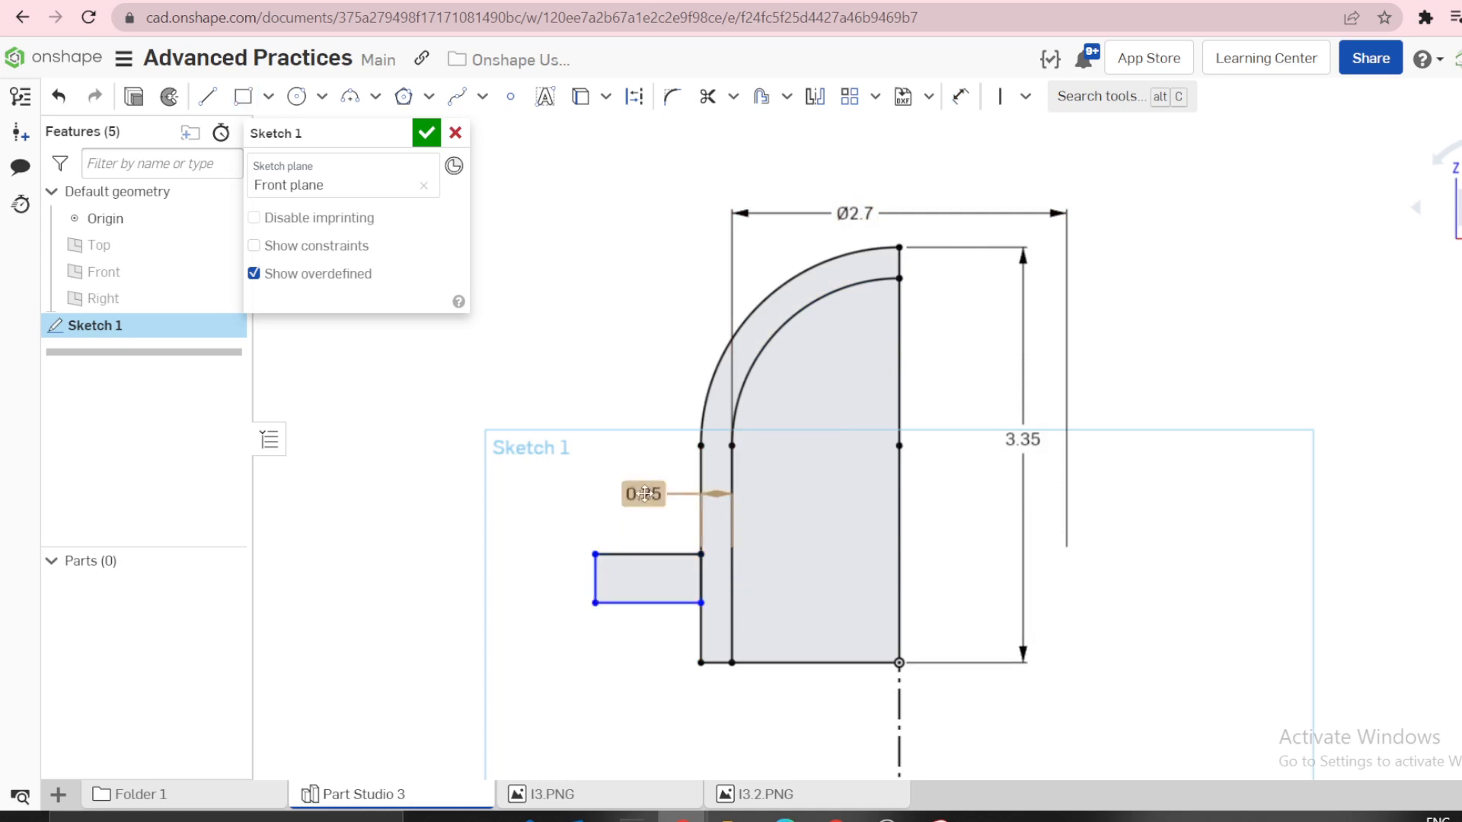
Check the flange diameter in Section A-A of I3.PNG, and dimension the rectangle's outer side about the centerline as a 3.75 in diameter.
click(560, 794)
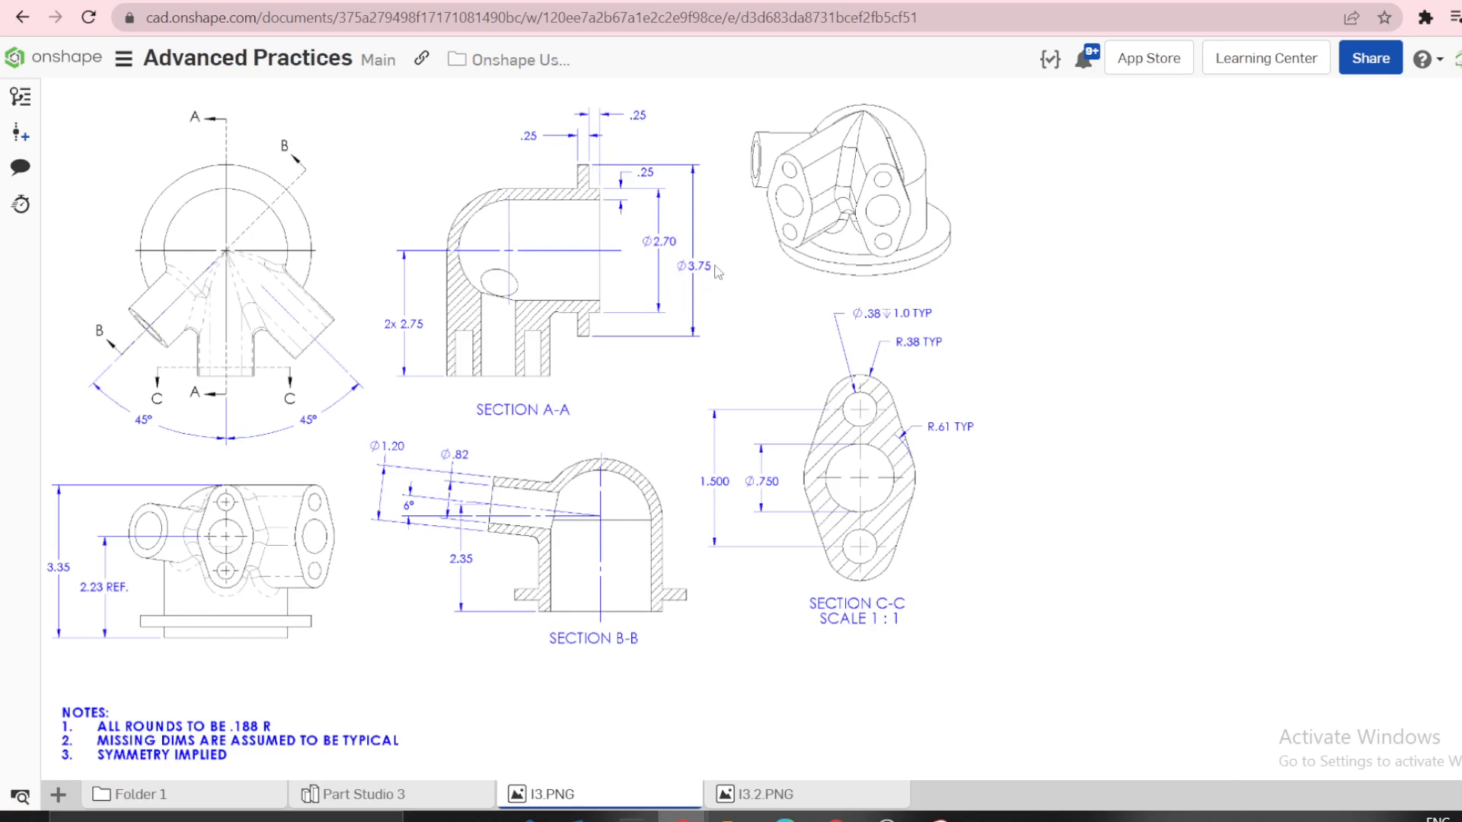
click(451, 796)
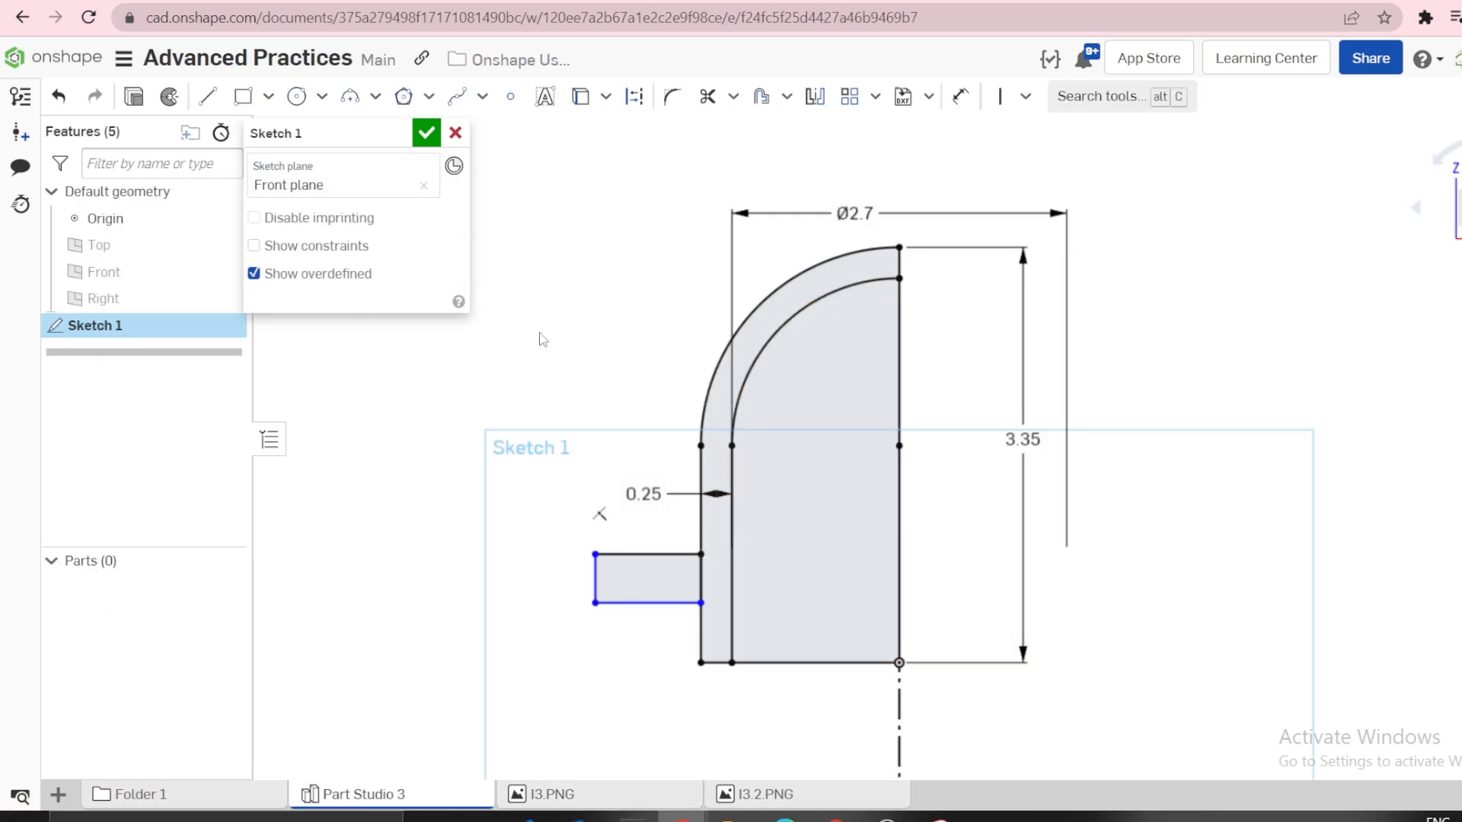
key(u)
key(d)
click(595, 583)
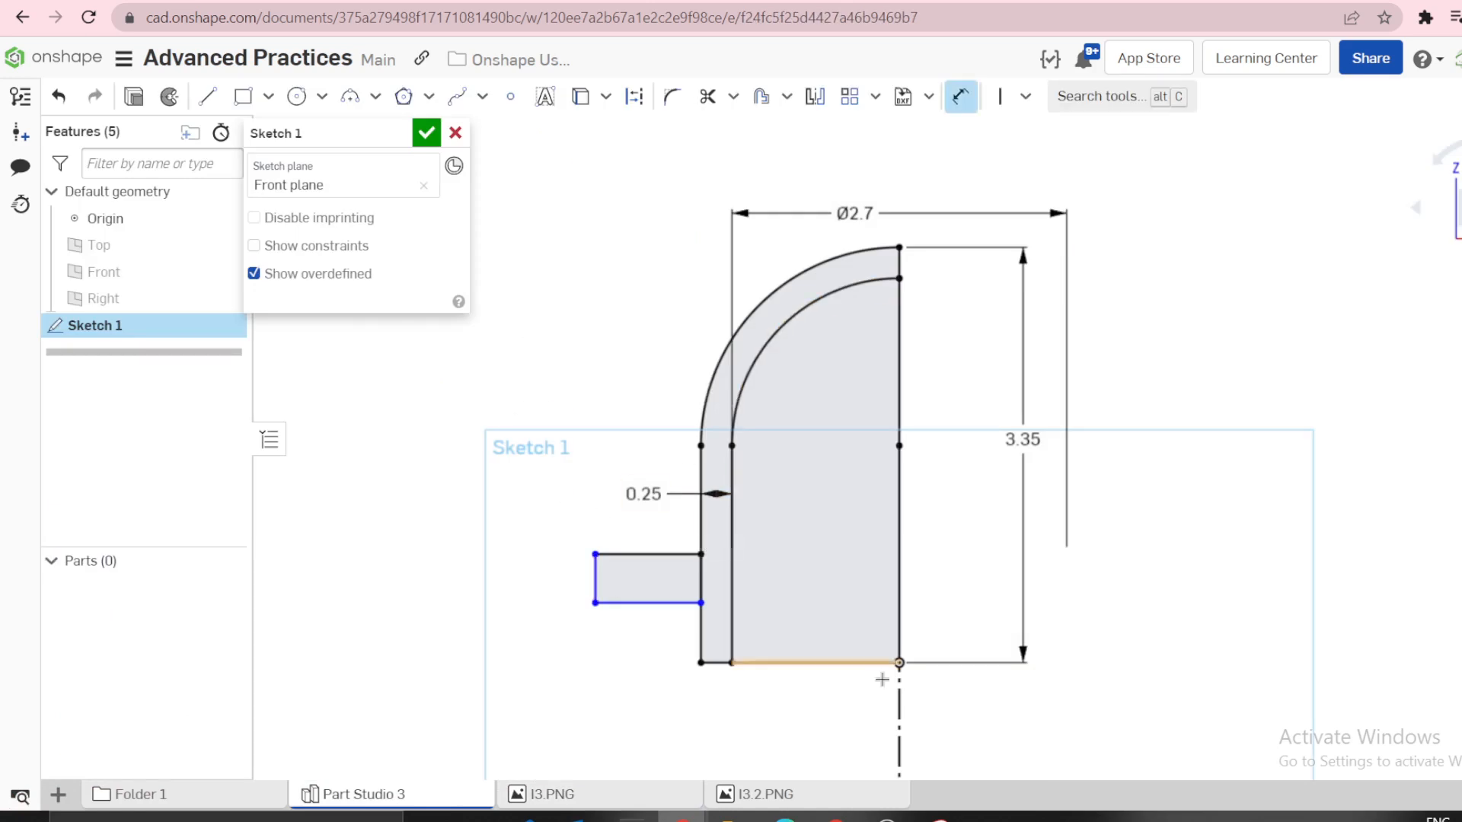
click(899, 685)
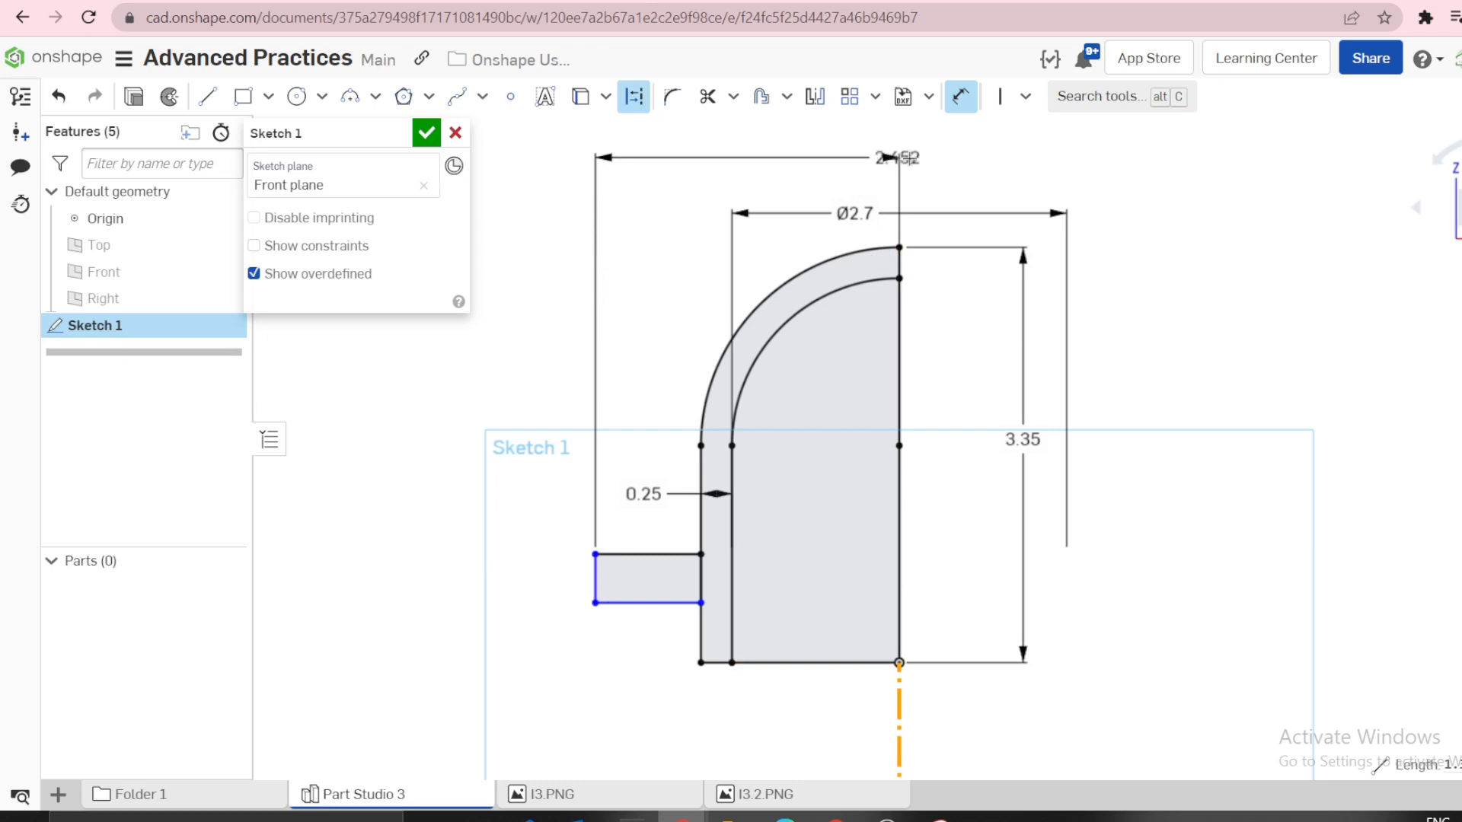
click(933, 158)
text(3)
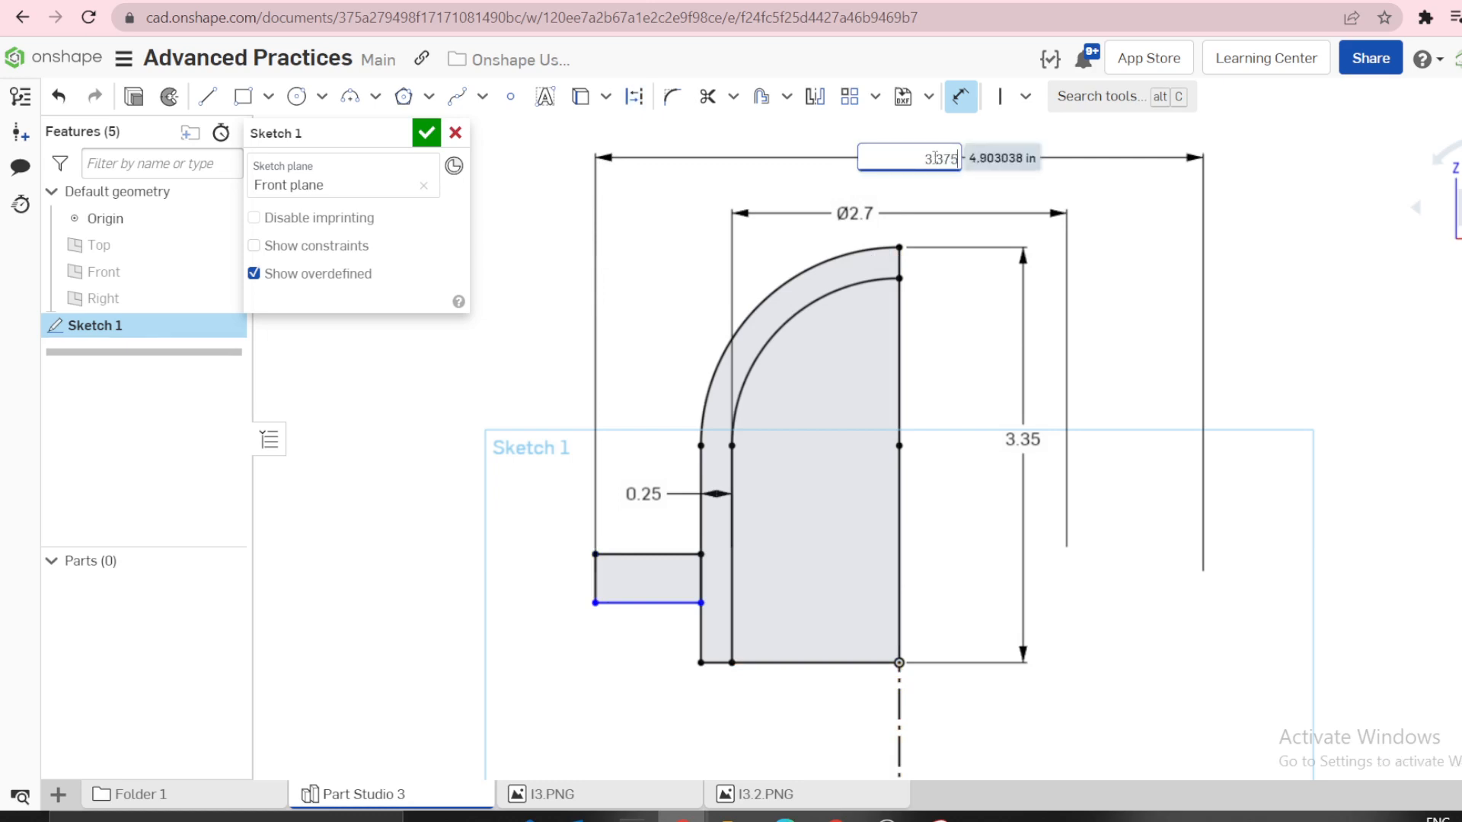
text(.75)
key(Return)
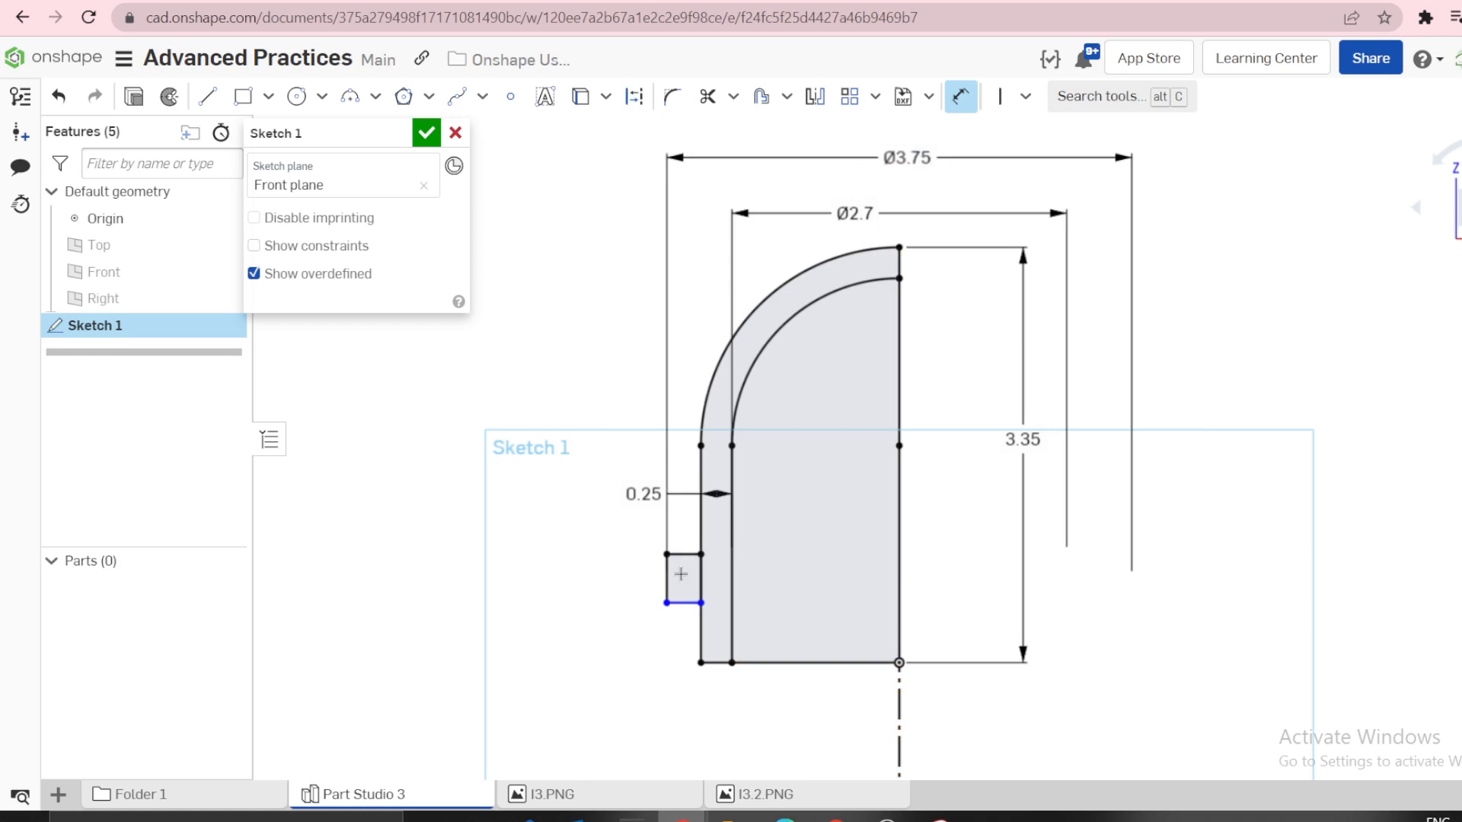
Dimension the flange rectangle's height as 0.25 in and move the dimension text below its arrows.
click(671, 579)
click(632, 561)
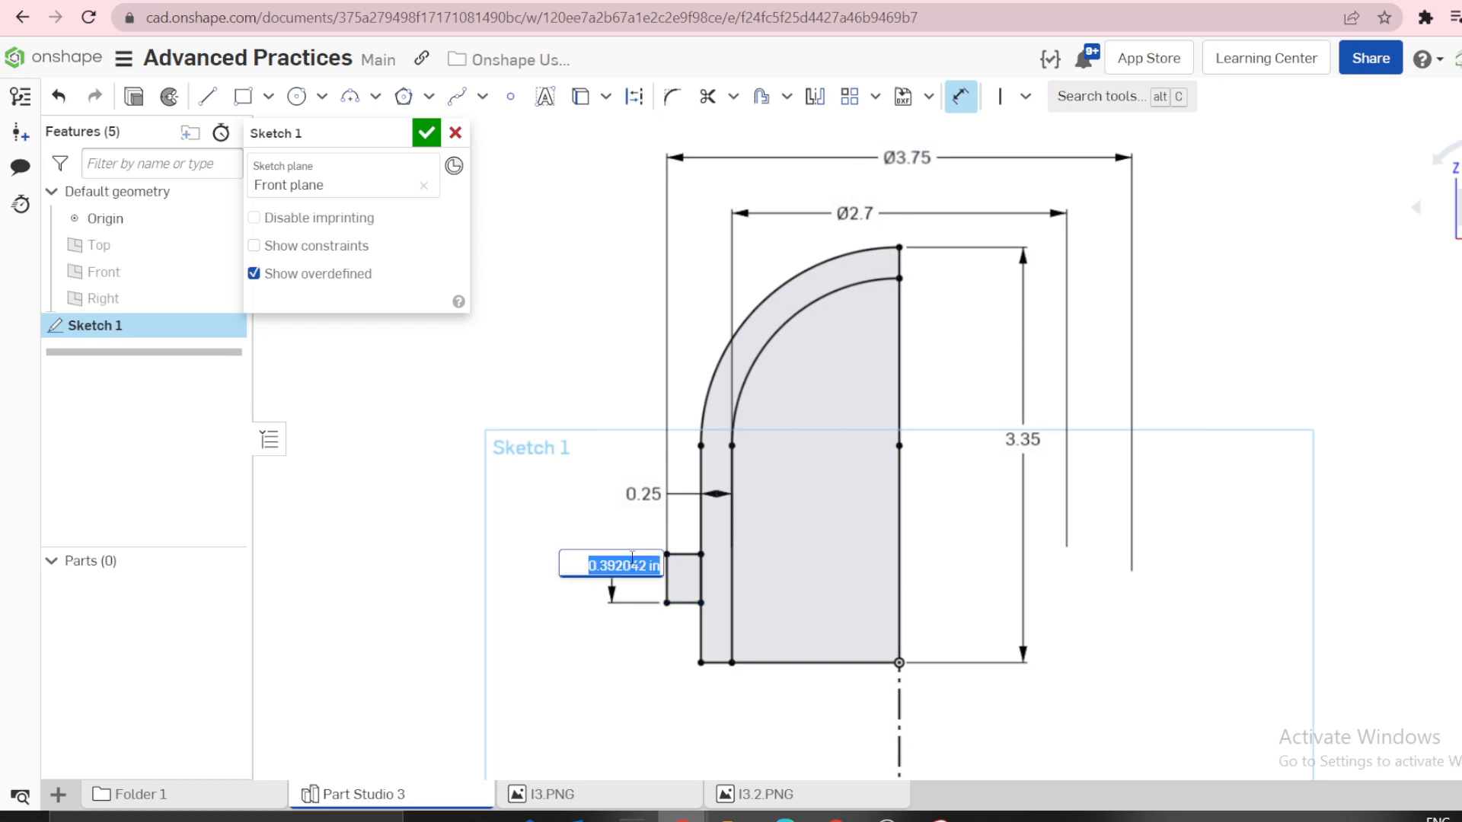
text(2.5)
key(Return)
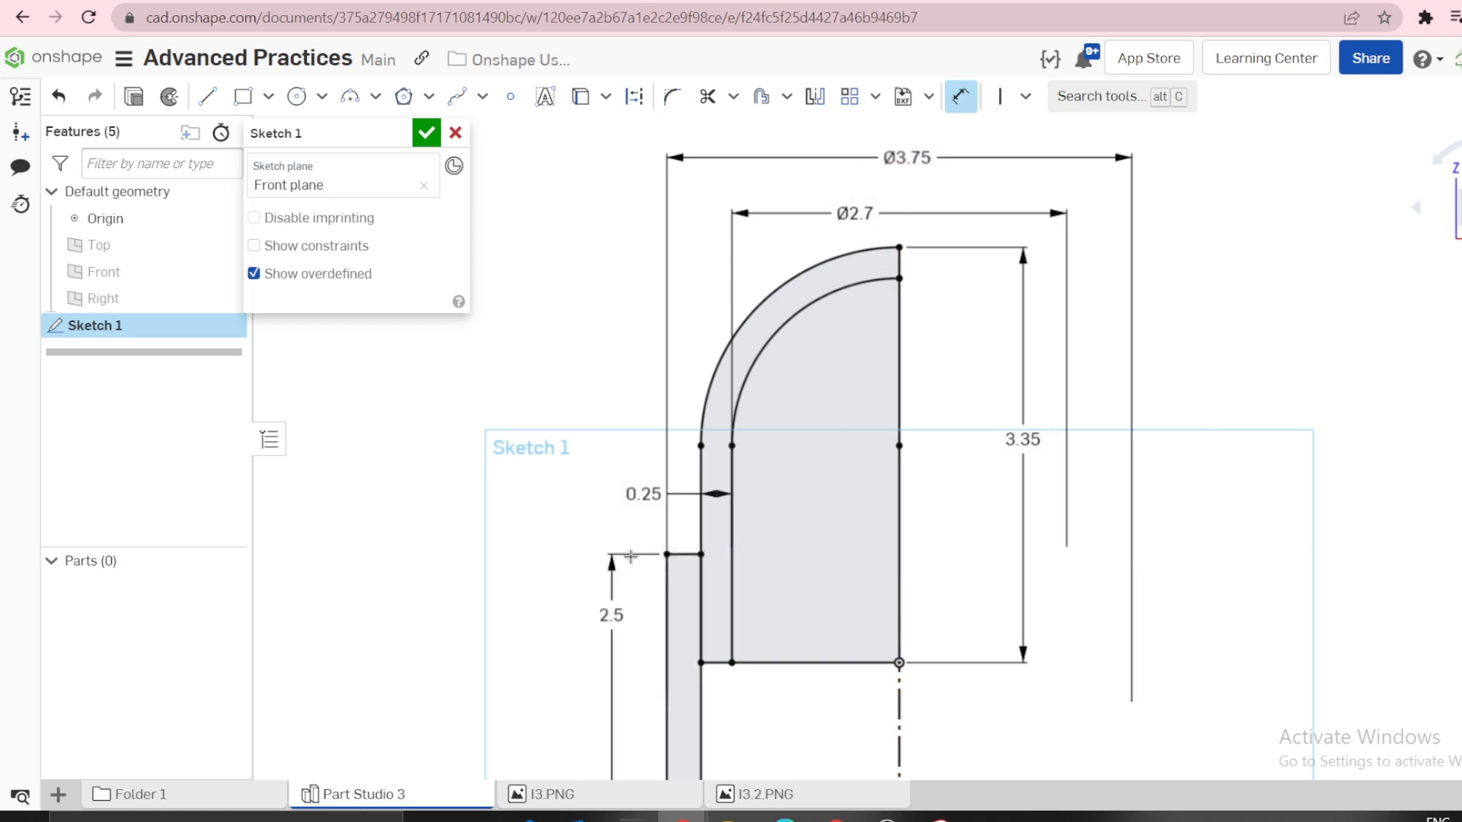
double_click(605, 622)
key(BackSpace)
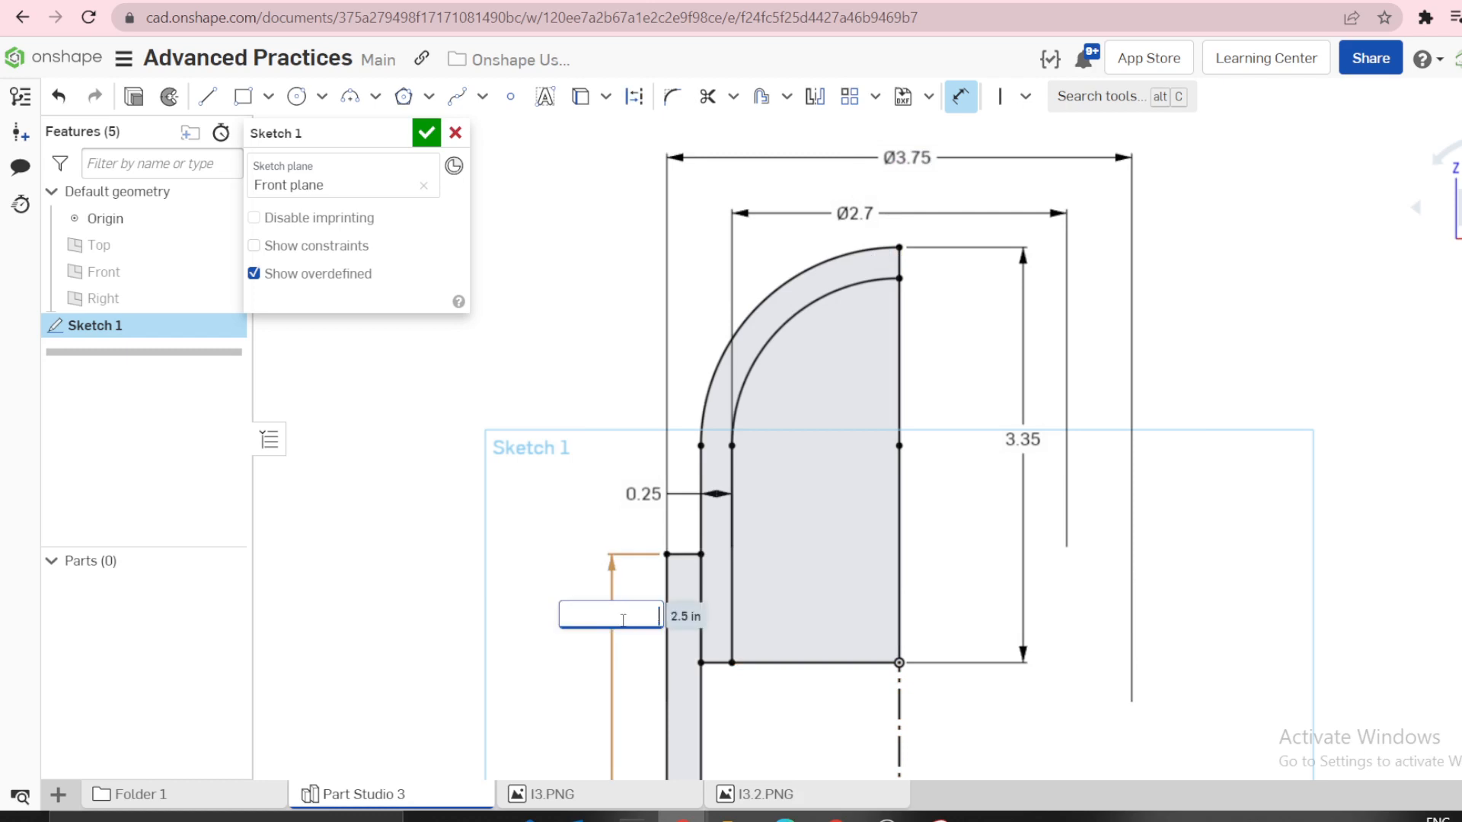
text(.25)
key(Return)
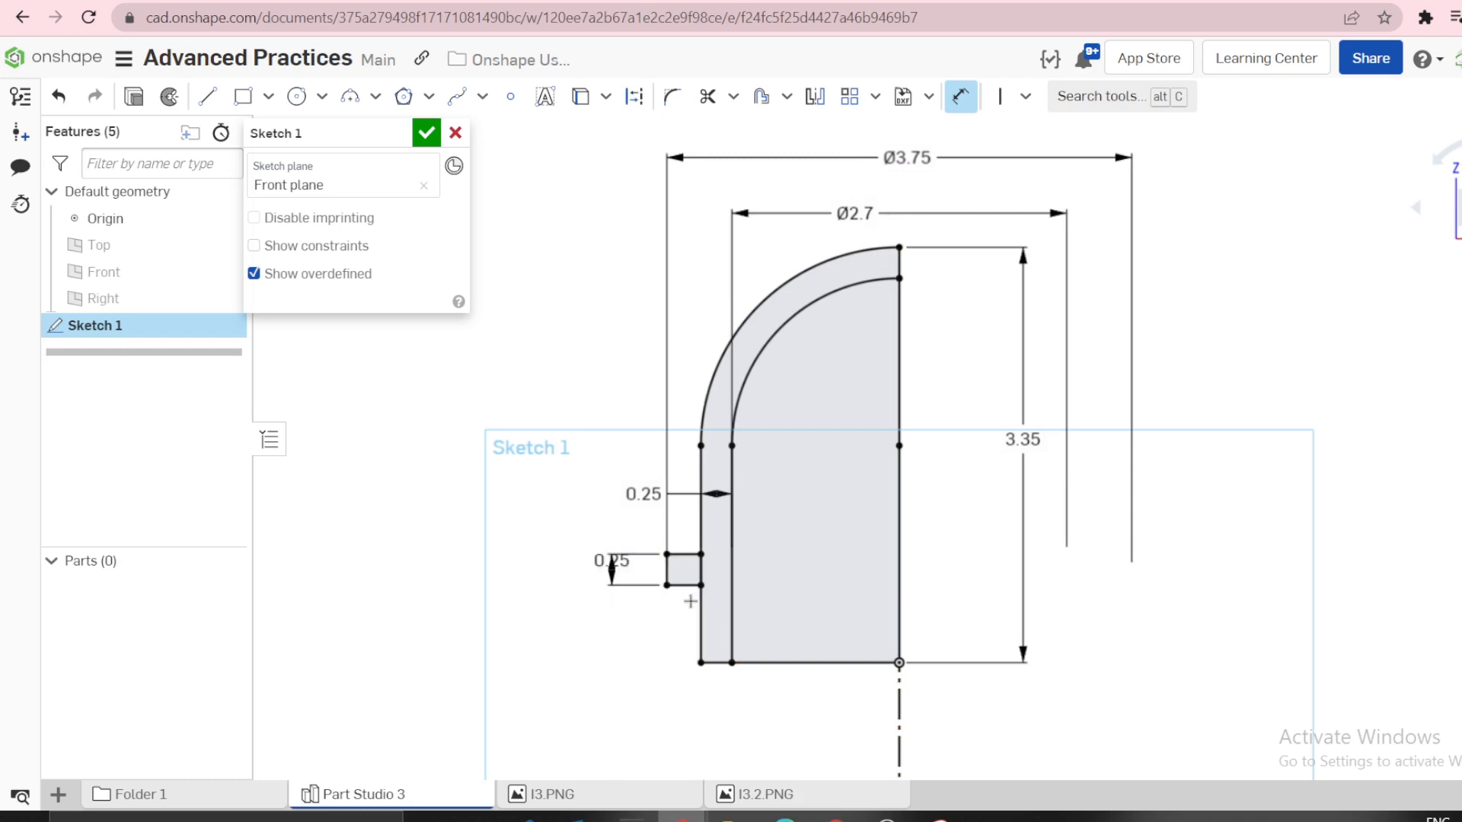
scroll(722, 549, up, 3)
drag(552, 571, 521, 656)
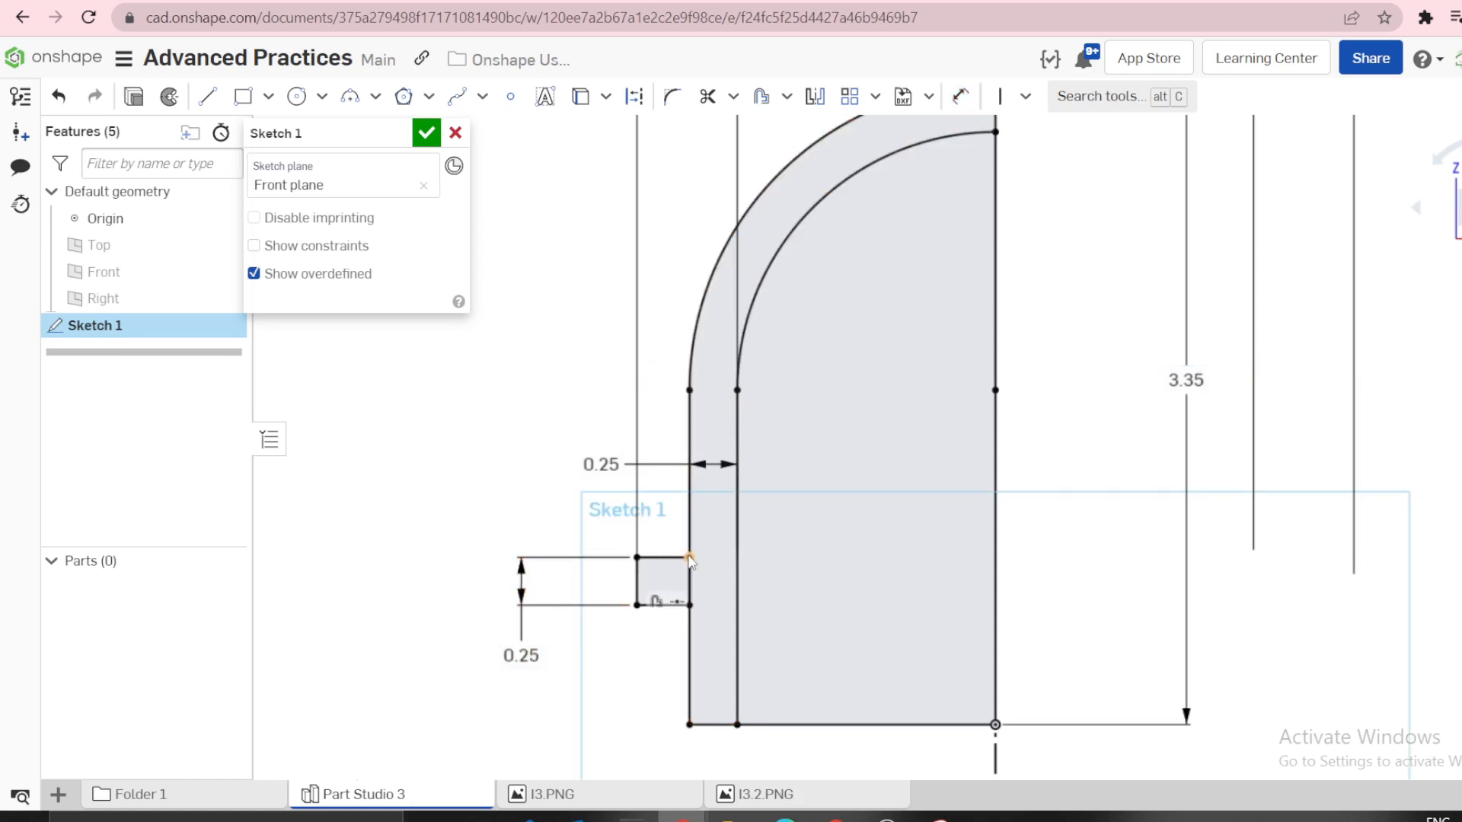
Delete the midpoint constraint between the flange and outer wall line, and dimension the flange's underside 0.25 in above the profile's base.
click(728, 555)
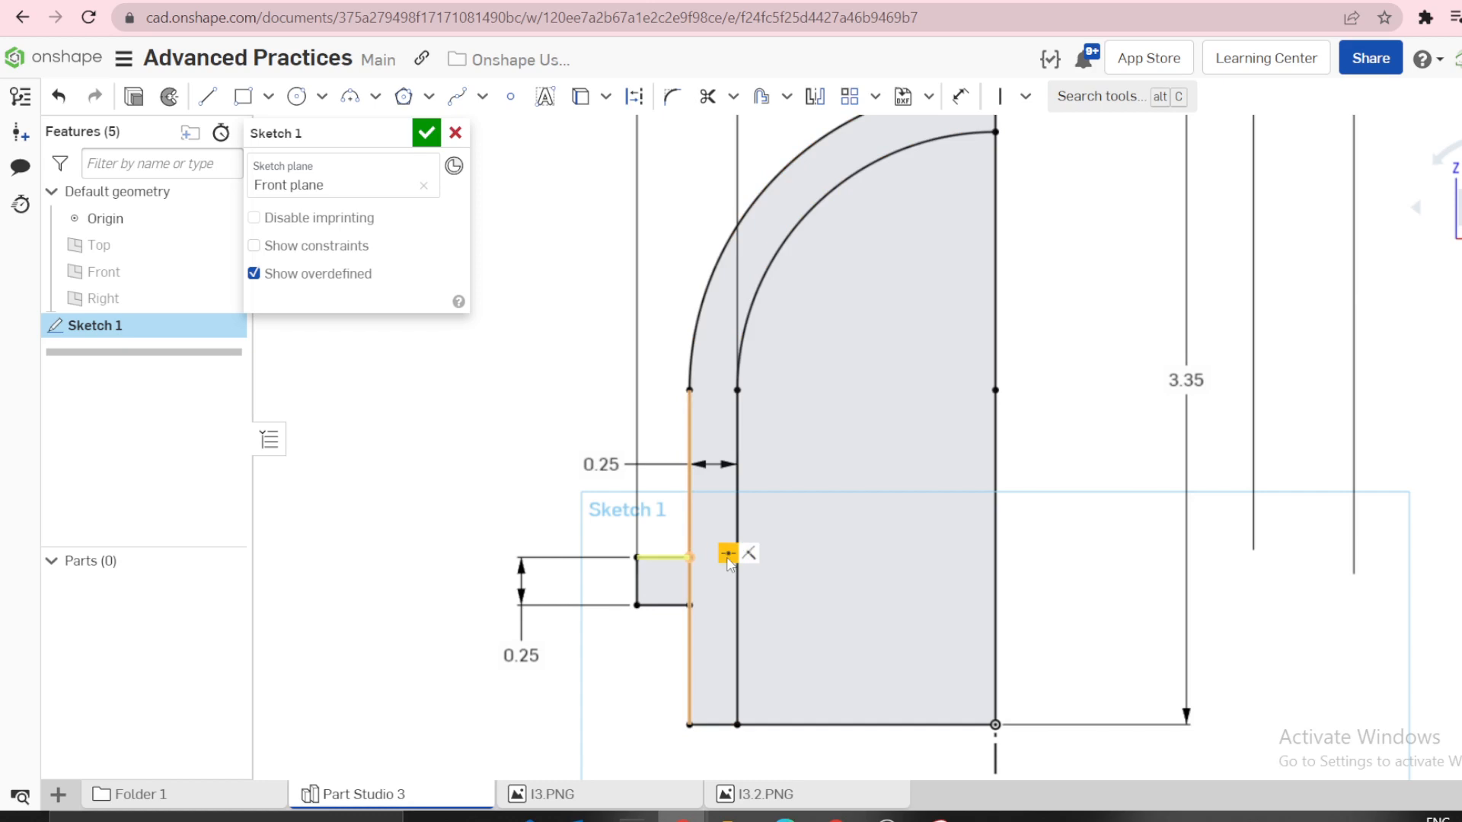
key(Delete)
key(d)
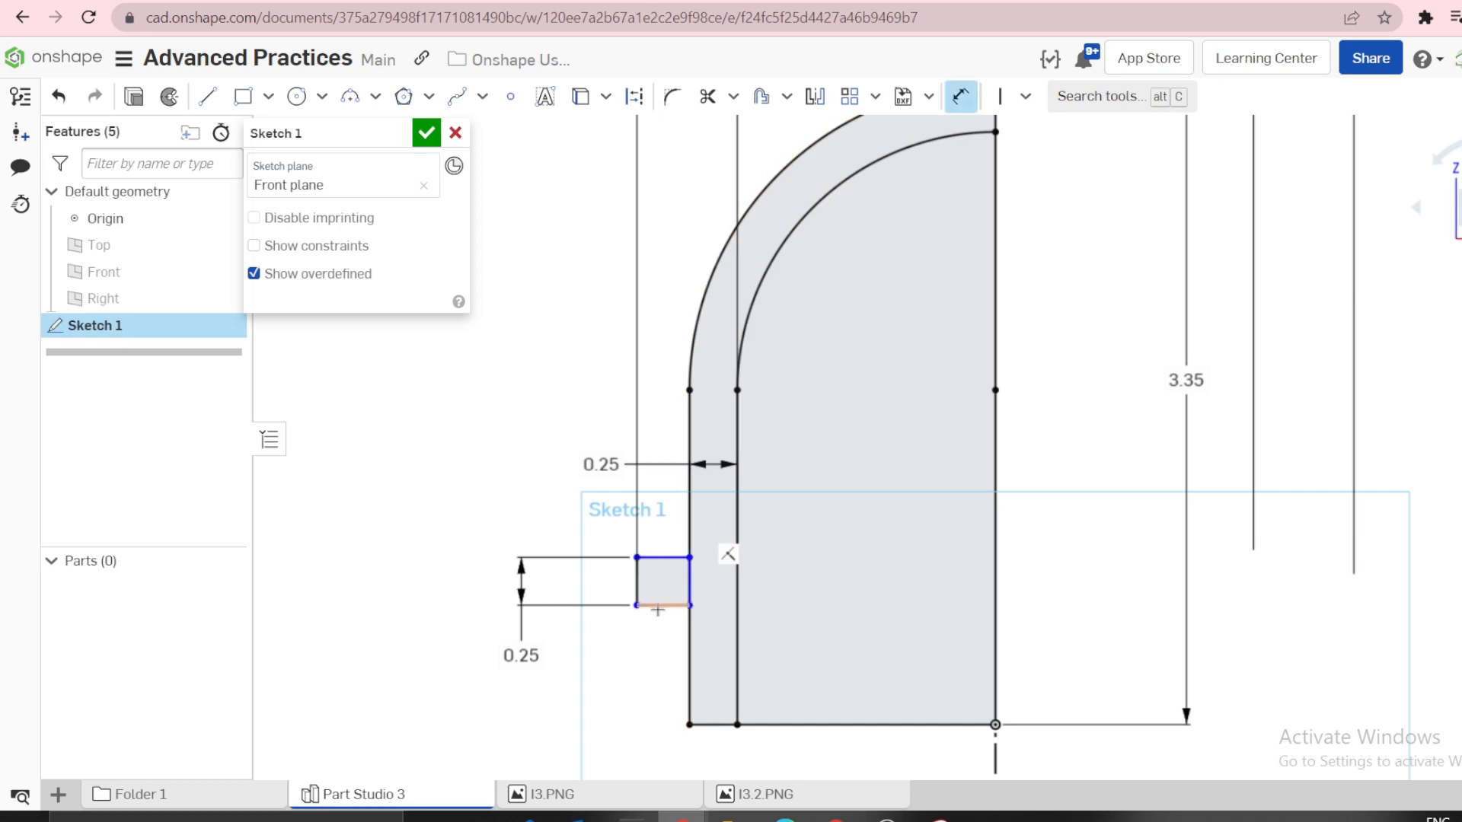
click(658, 606)
click(704, 724)
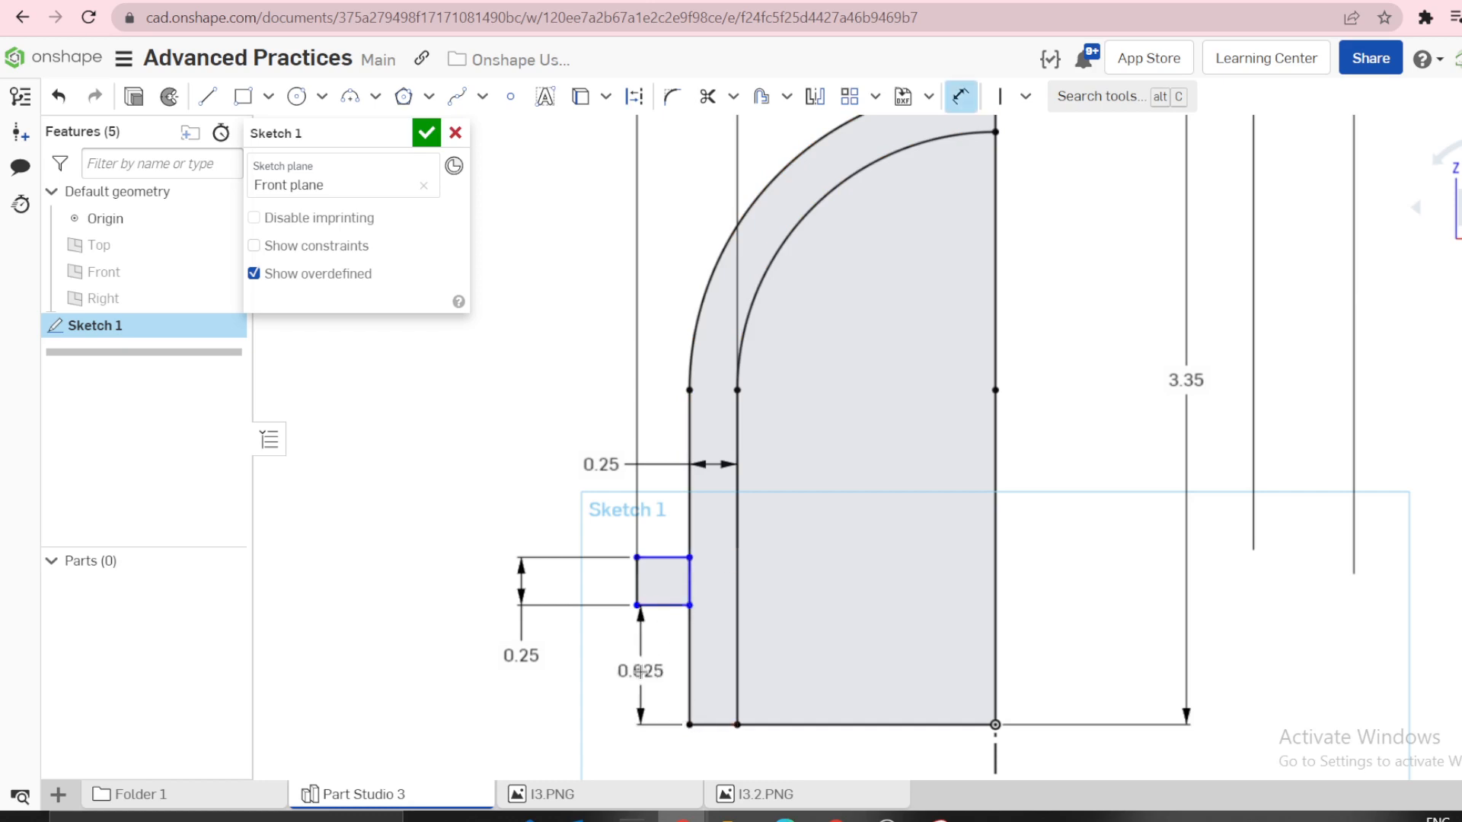
click(641, 672)
text(.25)
key(Return)
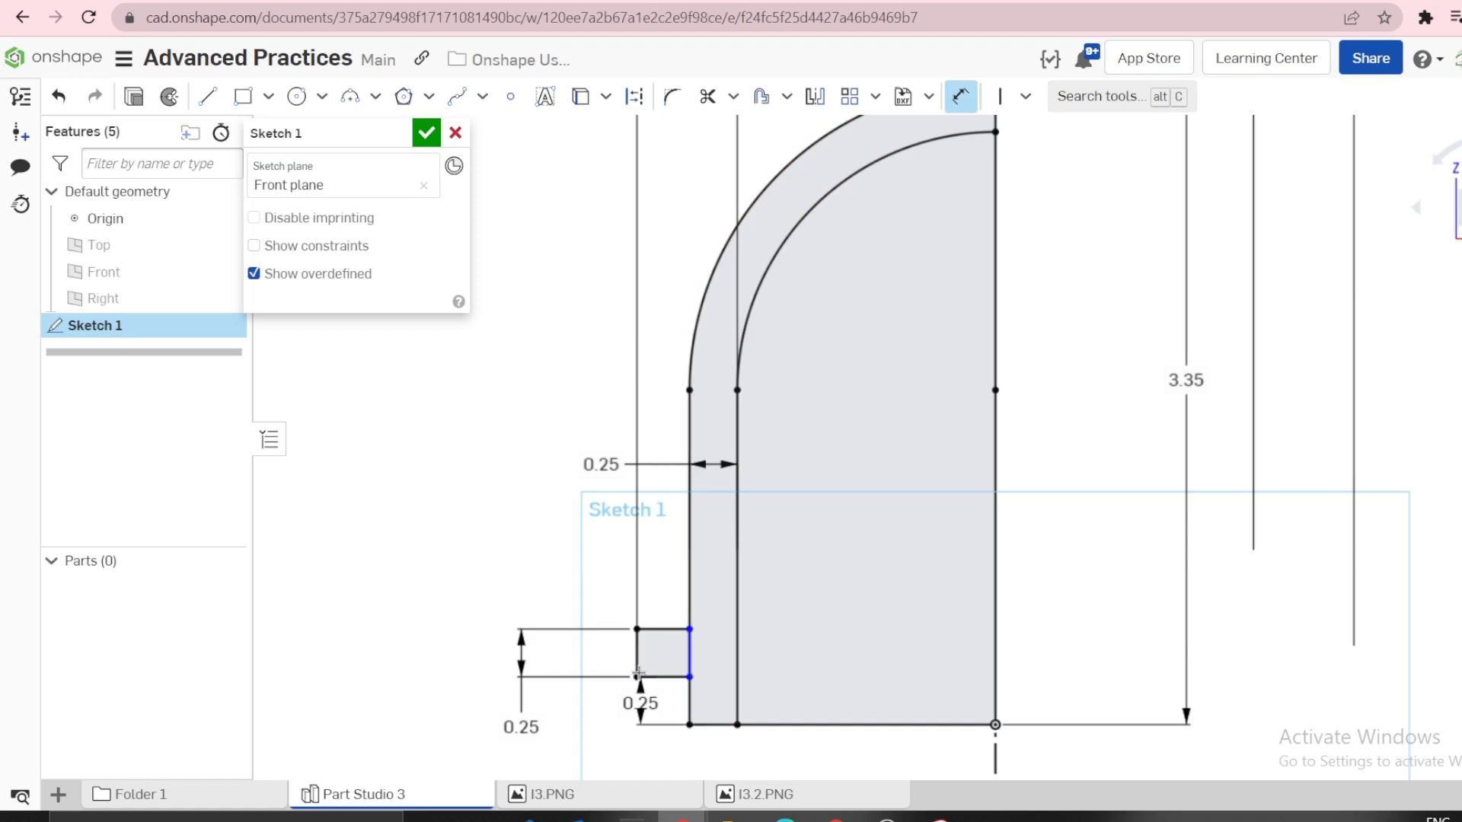
key(Escape)
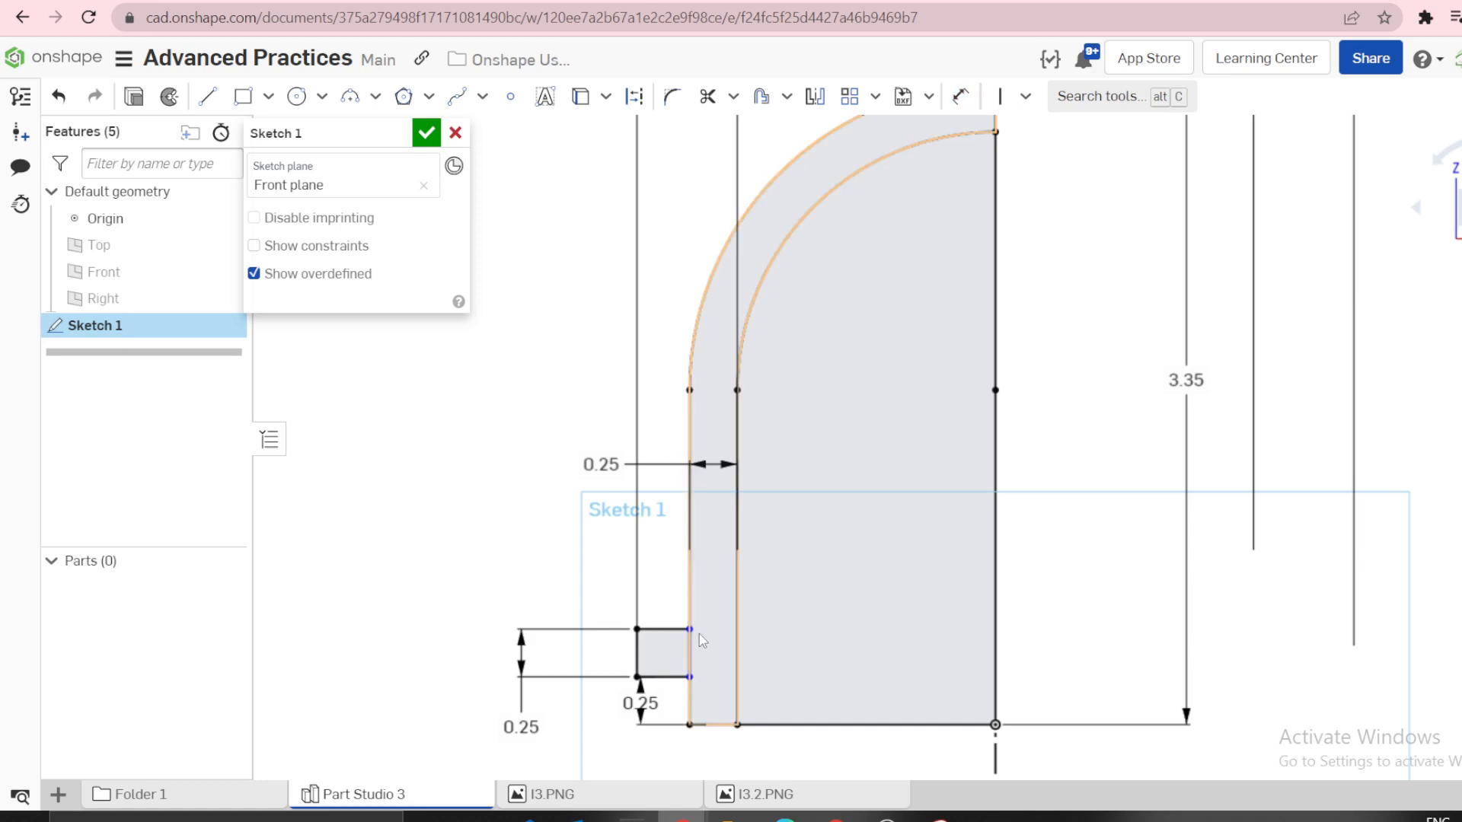
Pull the flange rectangle's inner side past the wall, and constrain it coincident with the outer wall line.
key(l)
drag(698, 629, 753, 631)
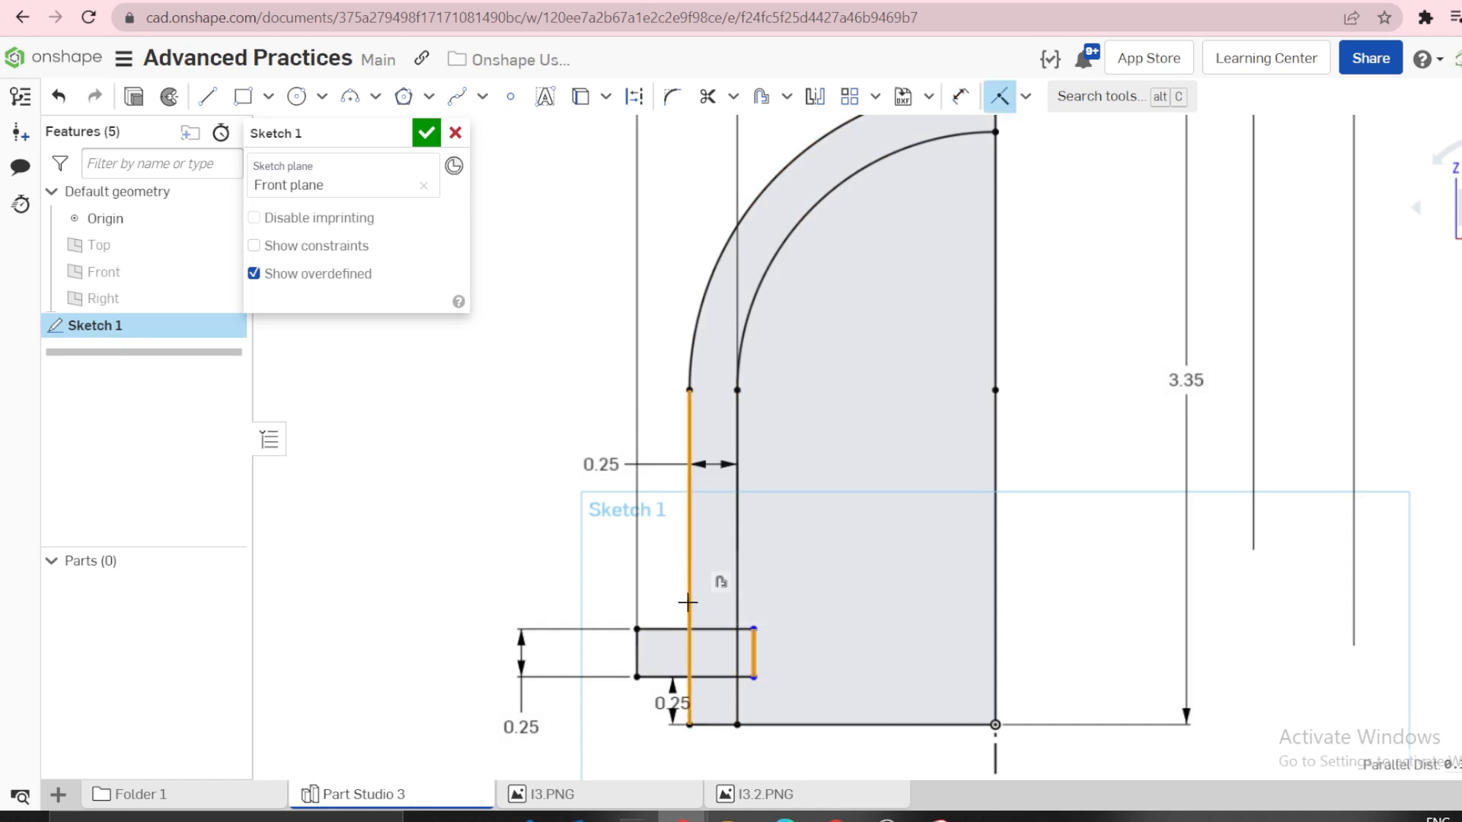
key(ctrl+z)
click(762, 568)
scroll(755, 595, down, 1)
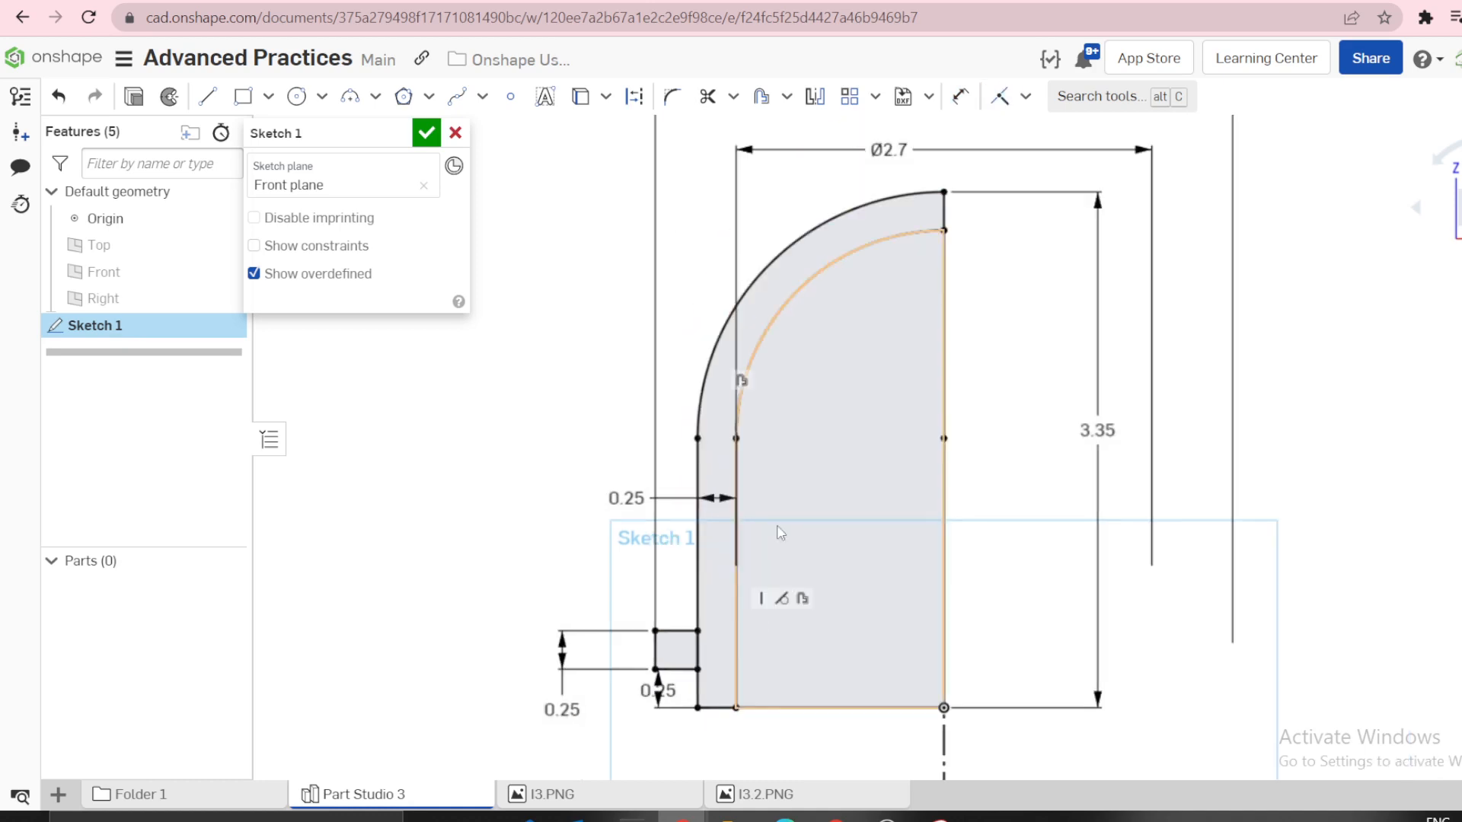
scroll(918, 504, down, 3)
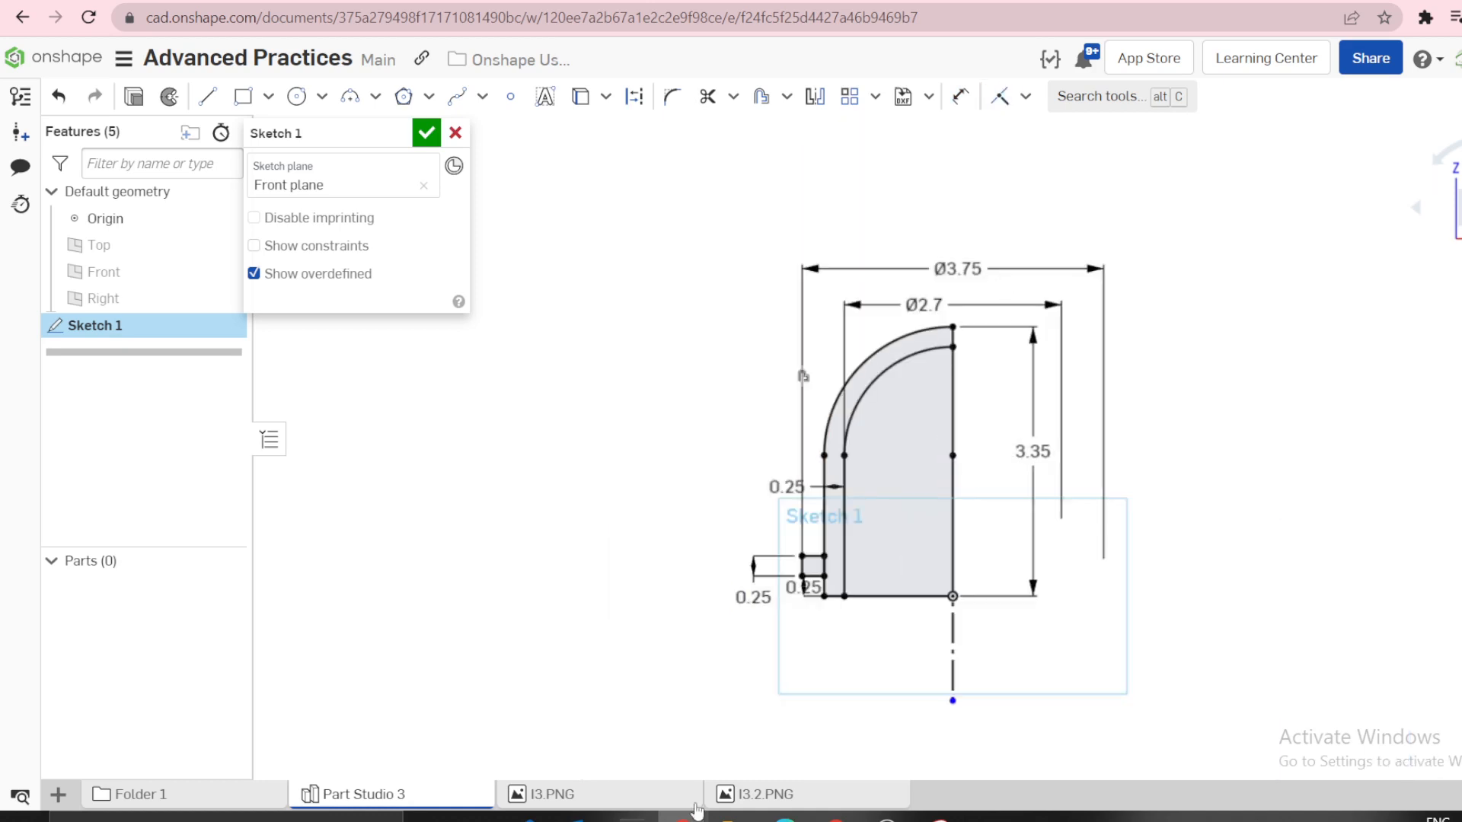
Check the profile against Section A-A in I3.PNG, and set the vertical centerline as the axis of a new Revolve.
click(624, 795)
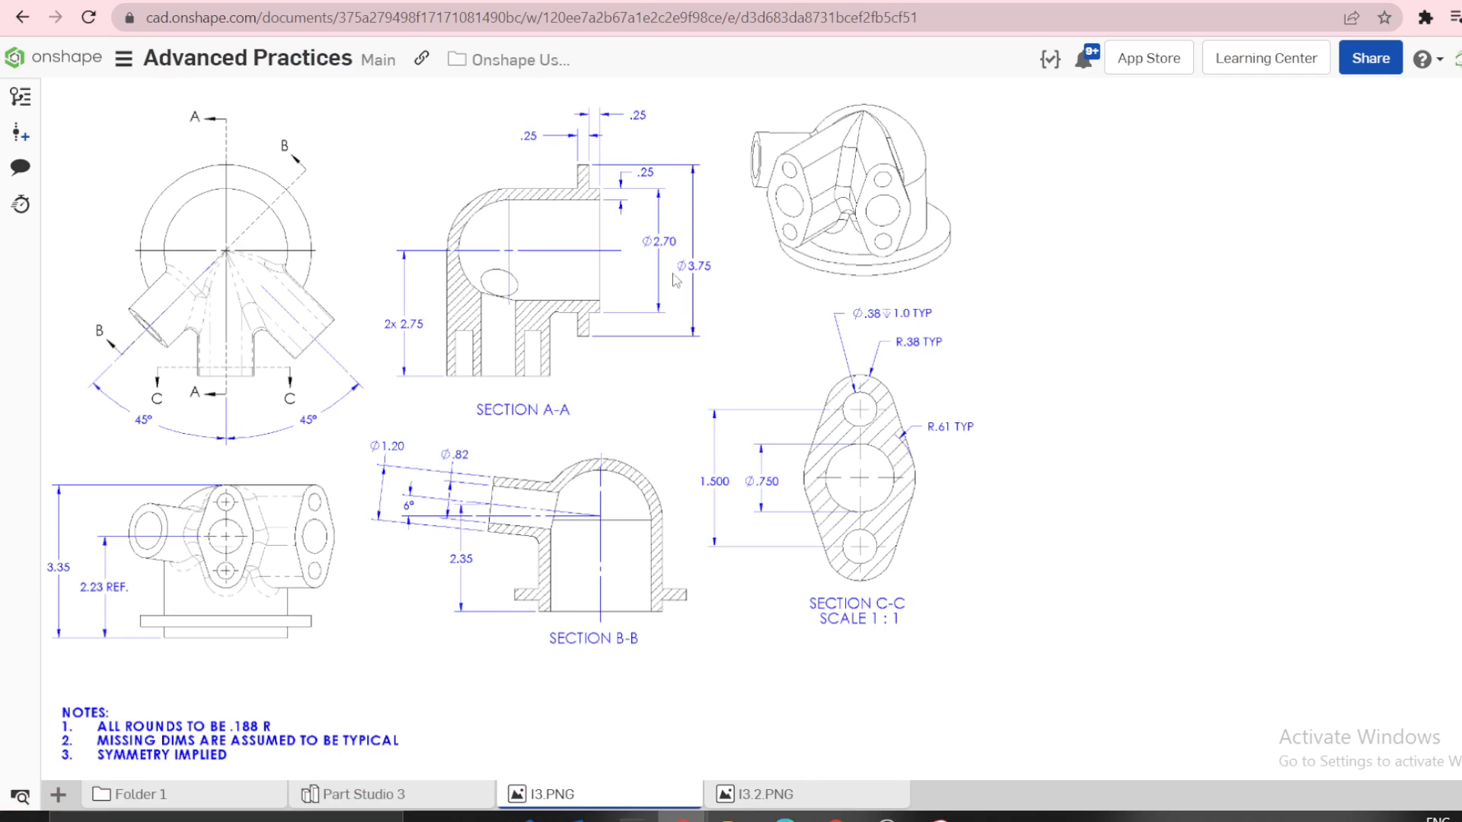
click(419, 795)
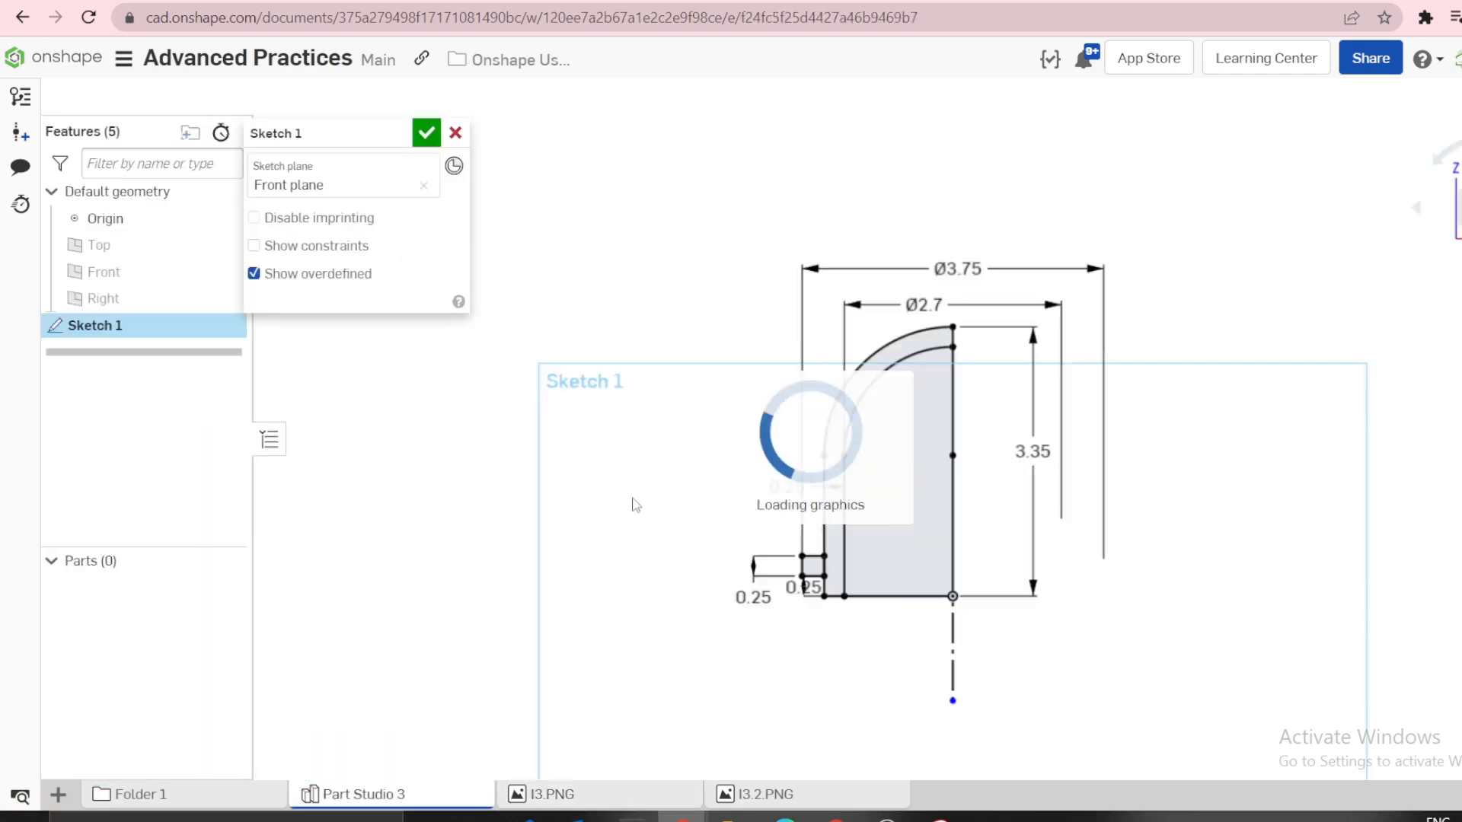
scroll(971, 445, up, 3)
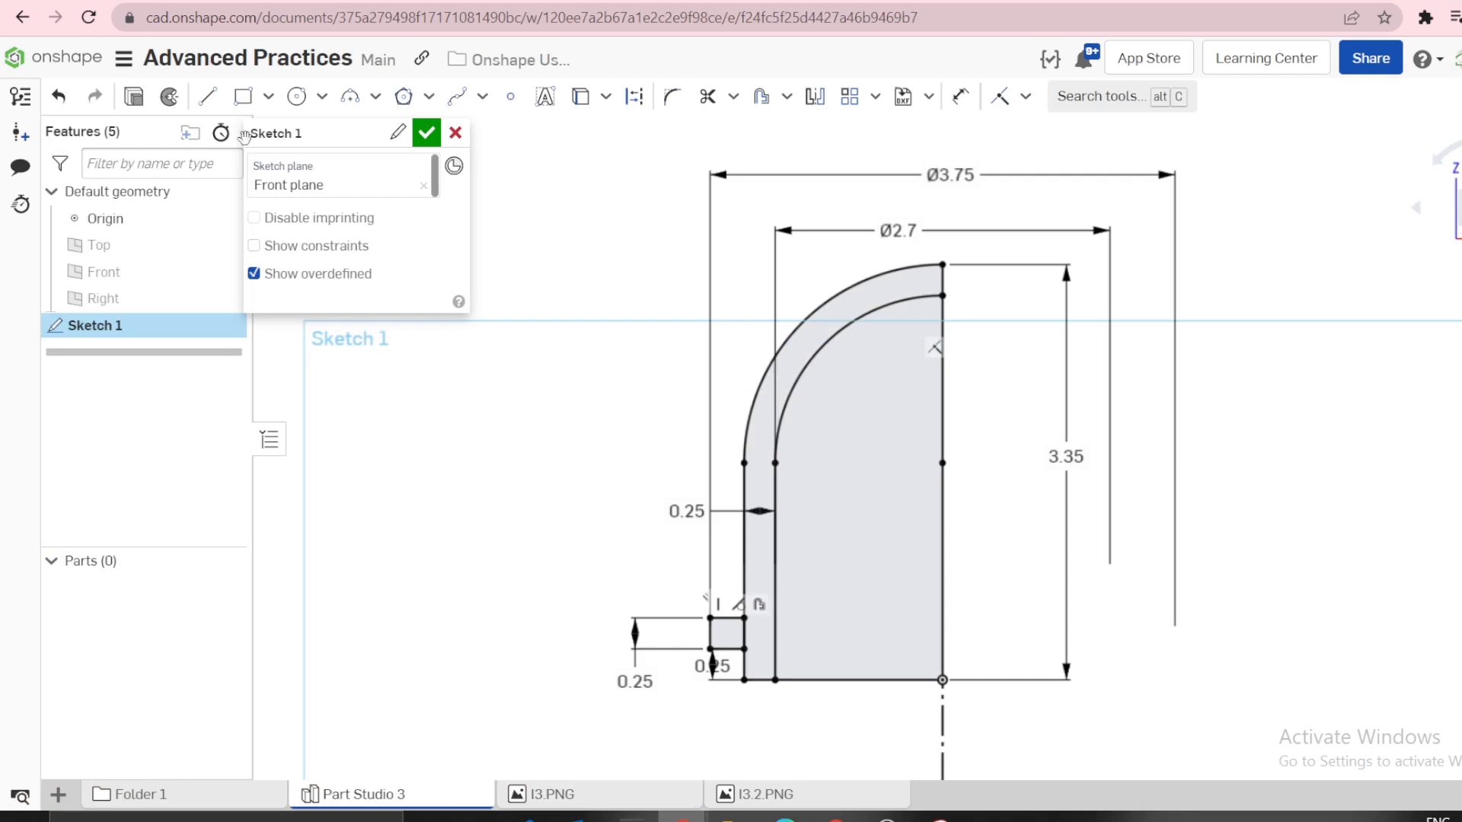
click(170, 99)
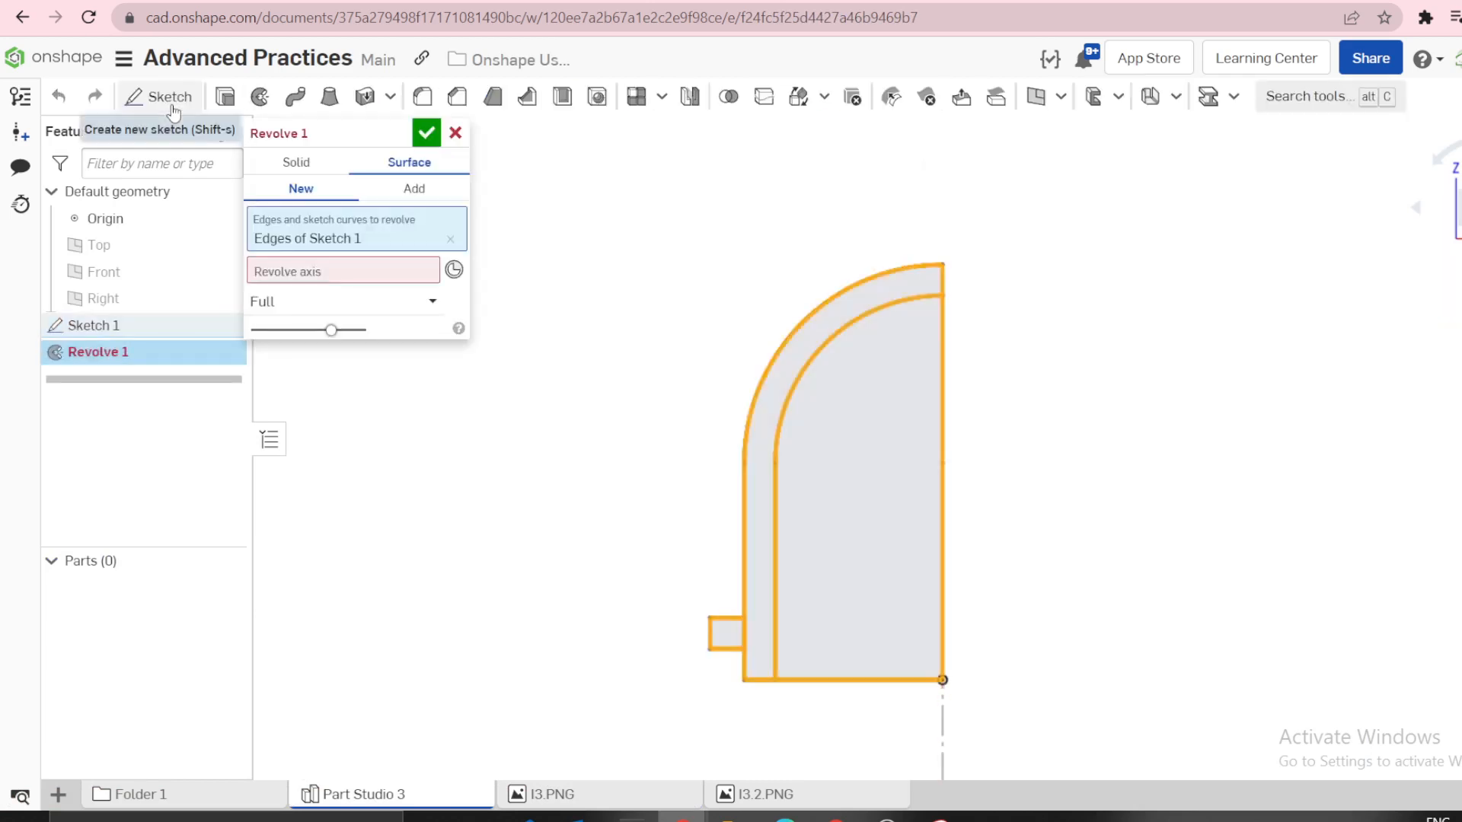
click(343, 271)
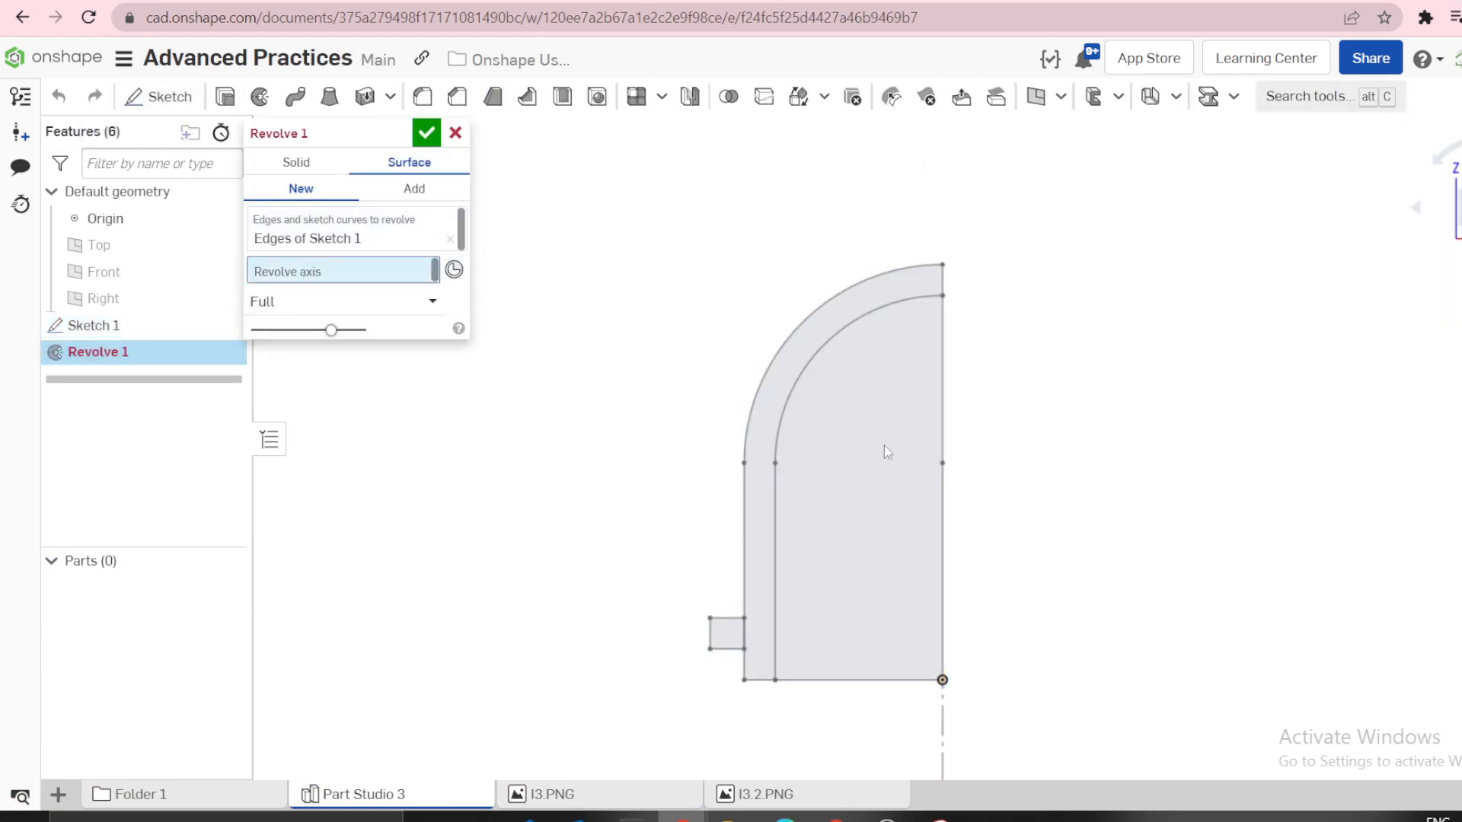
click(942, 708)
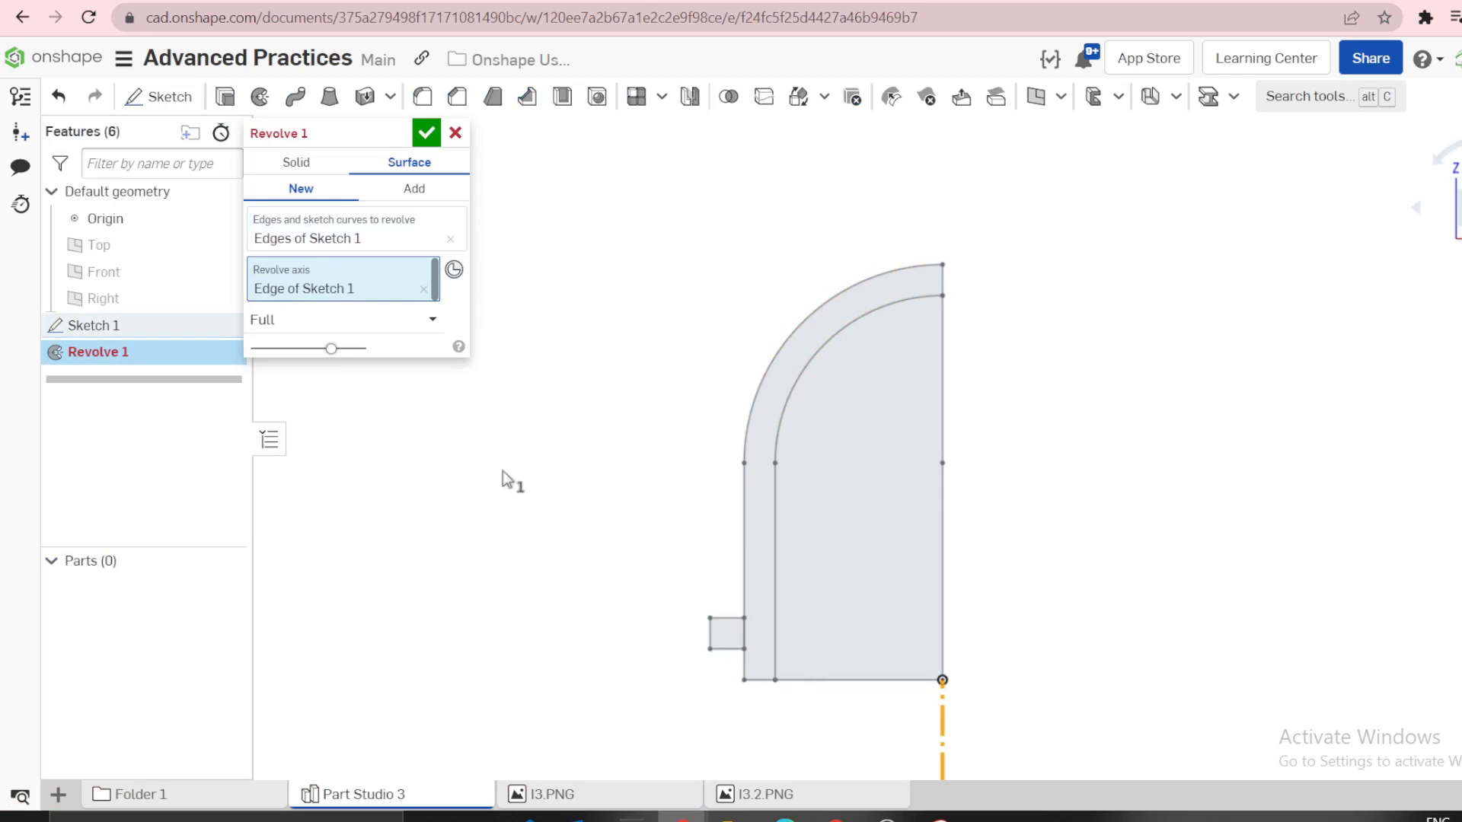
Clear the surface edge selection, and fully revolve the wall, interior and flange regions as a new solid.
click(368, 240)
click(450, 240)
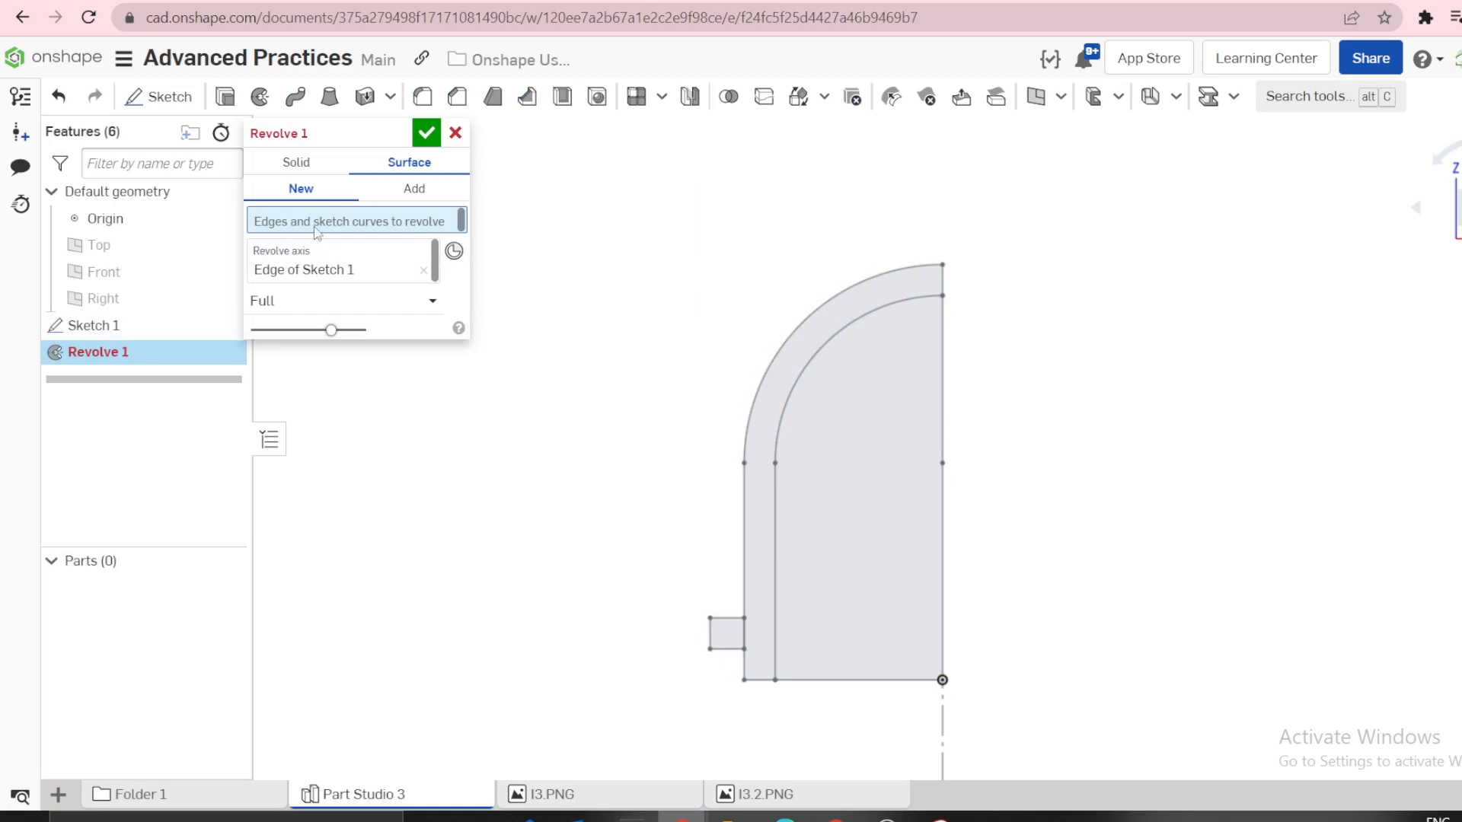
click(303, 164)
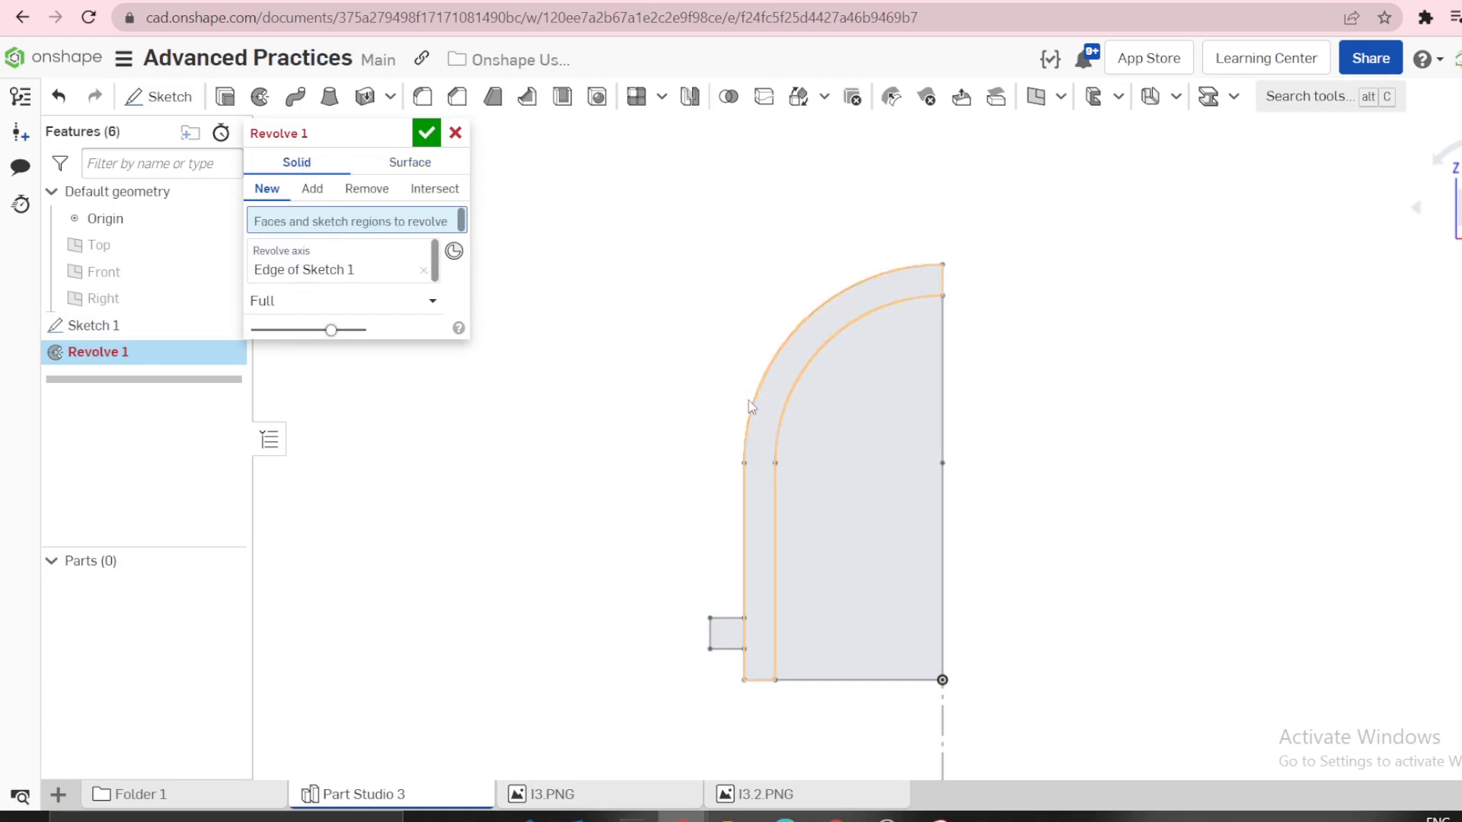
click(776, 411)
click(867, 457)
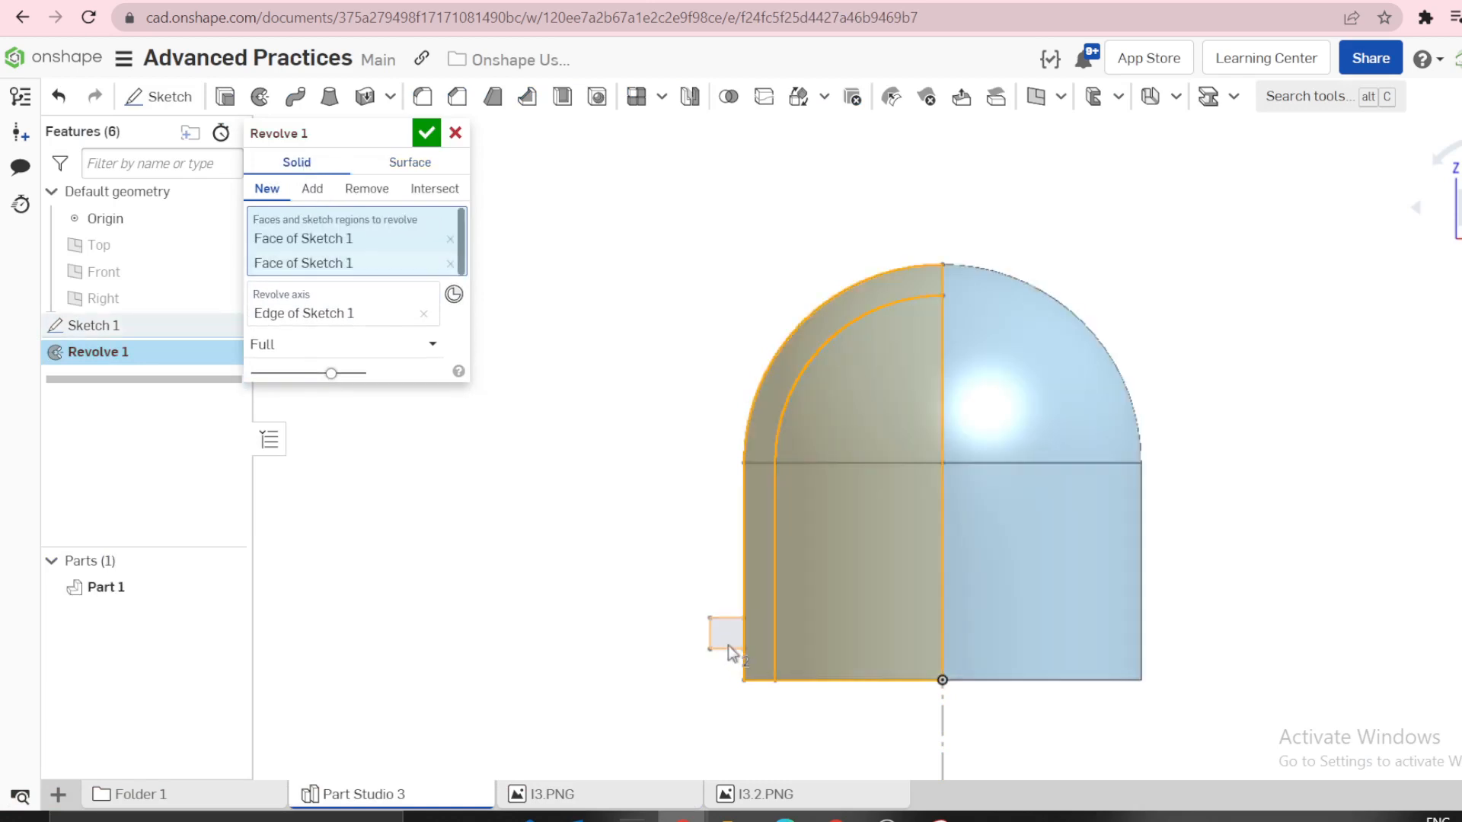
click(727, 643)
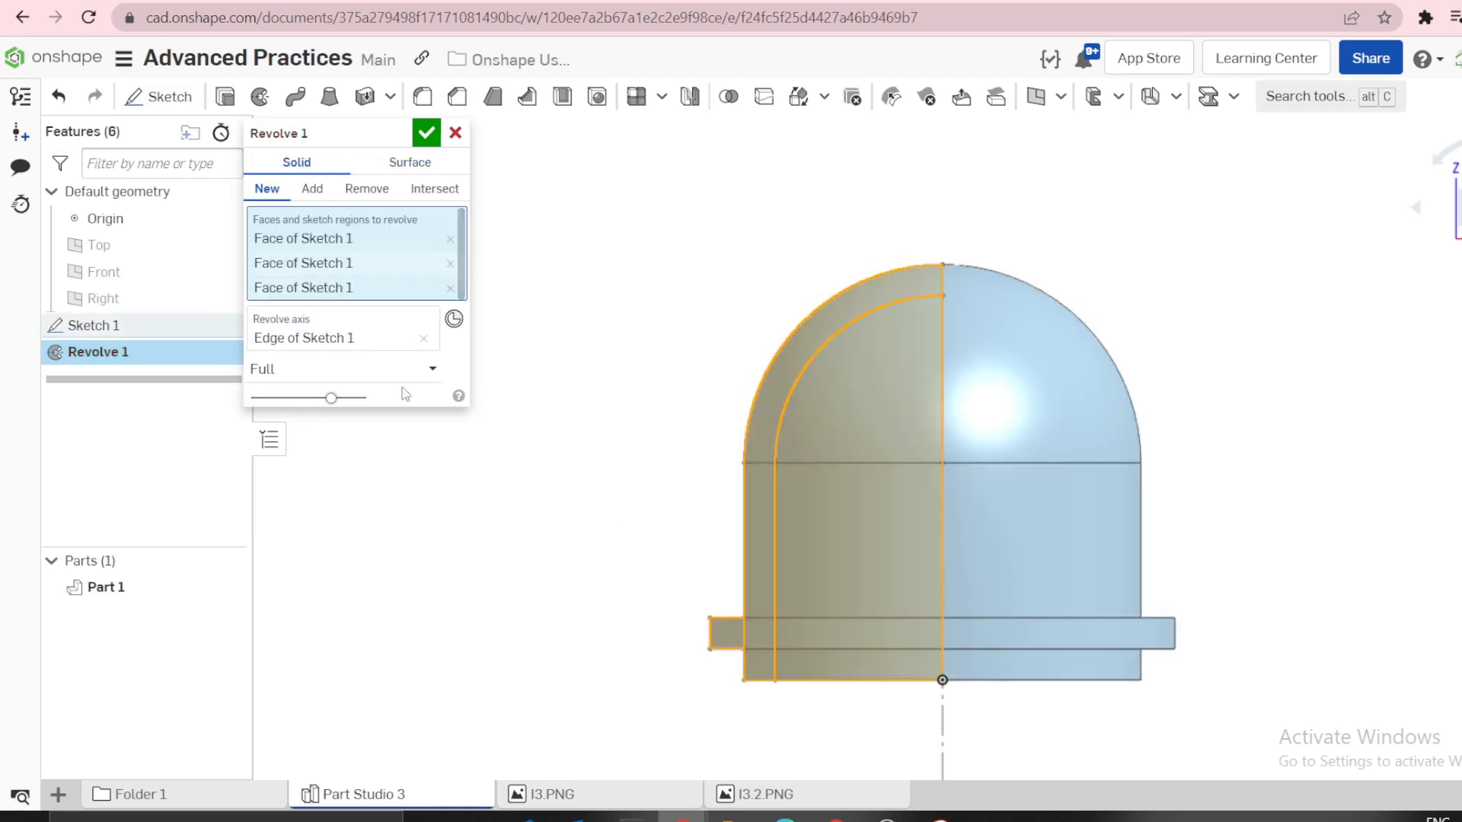
click(427, 132)
Check the port layout in I3.PNG, and start a sketch on the Right plane.
scroll(564, 259, down, 3)
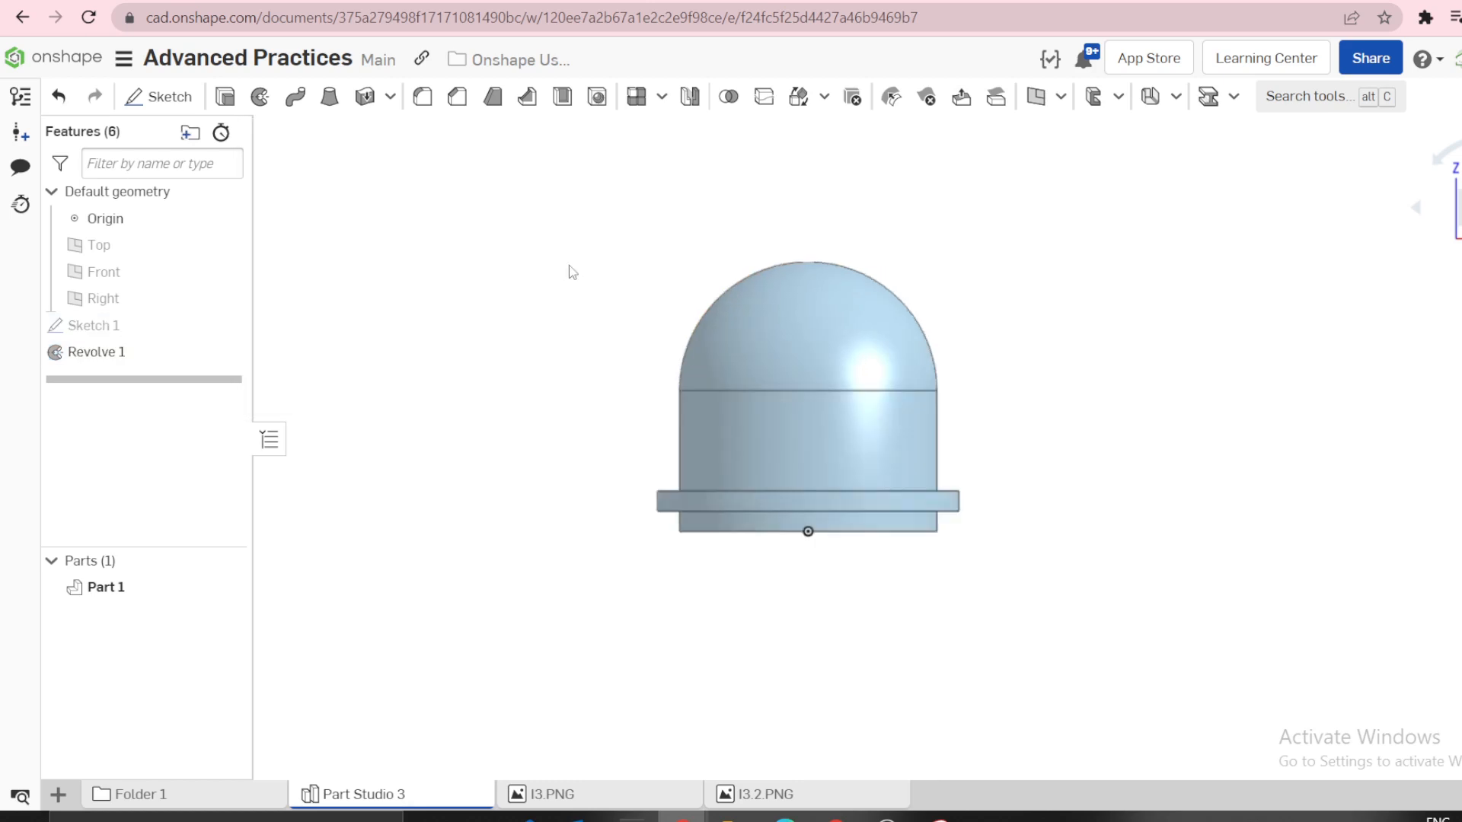
right_drag(567, 267, 581, 317)
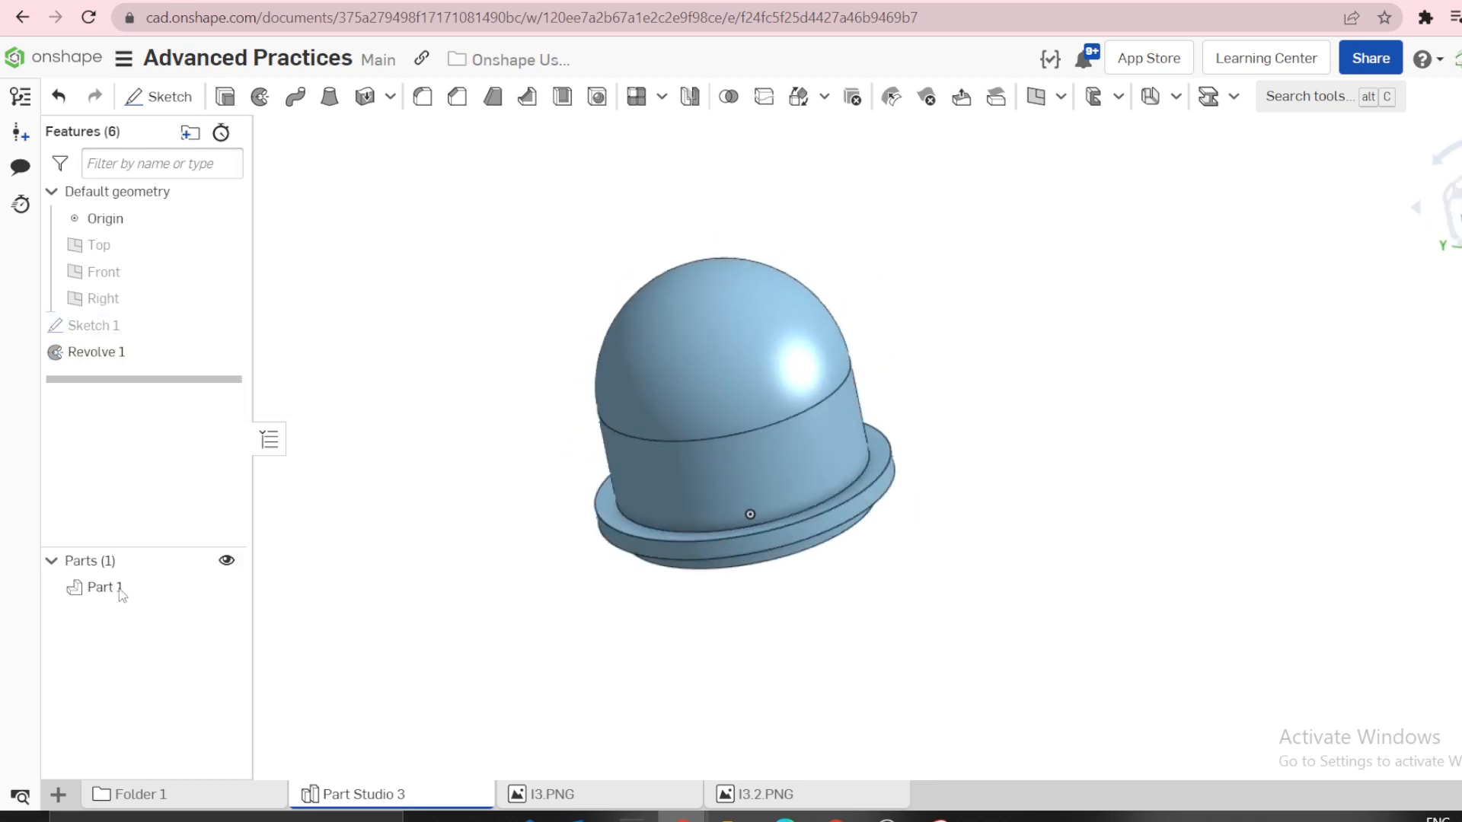
click(556, 794)
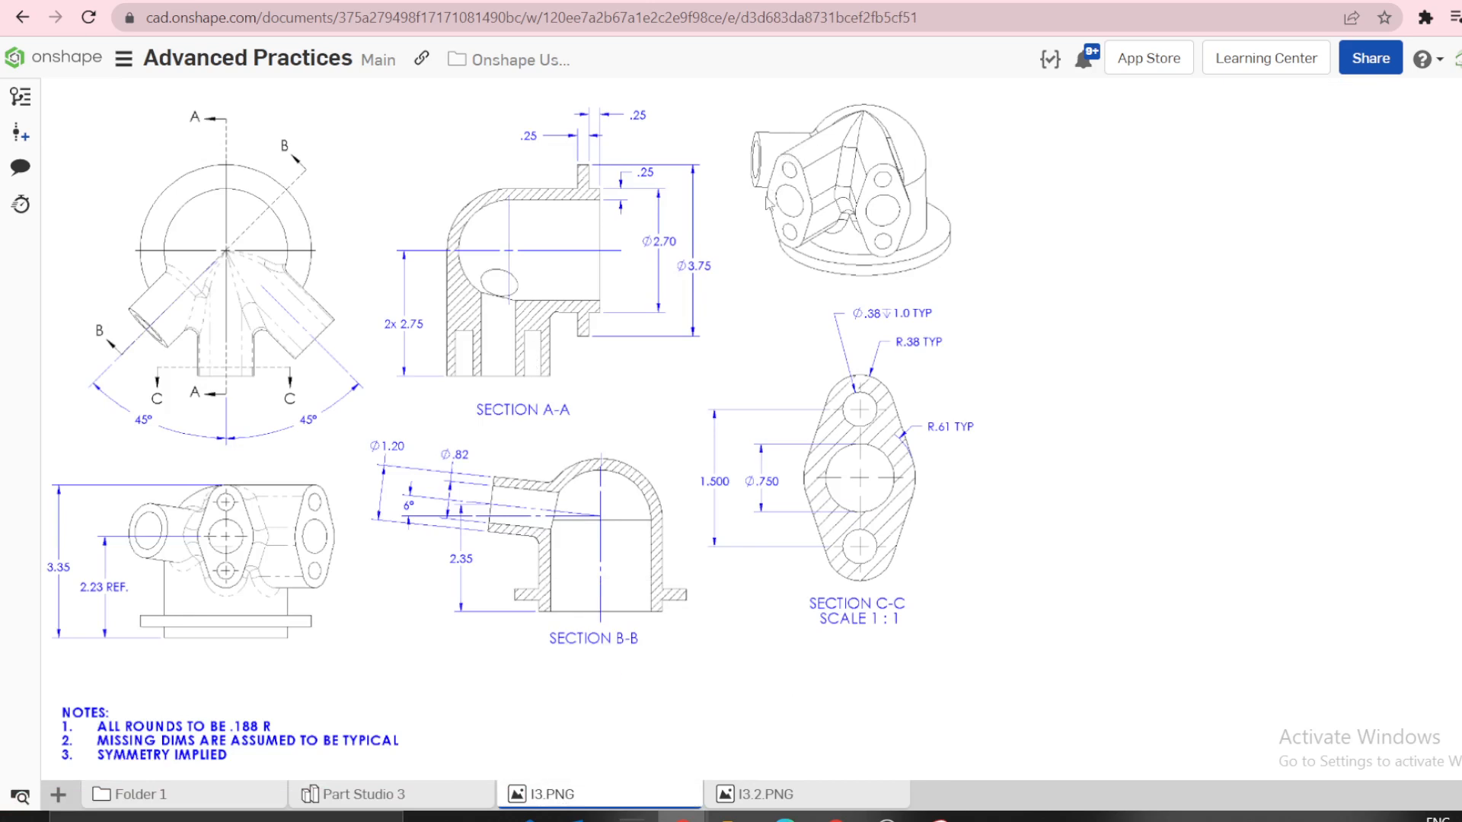
click(384, 795)
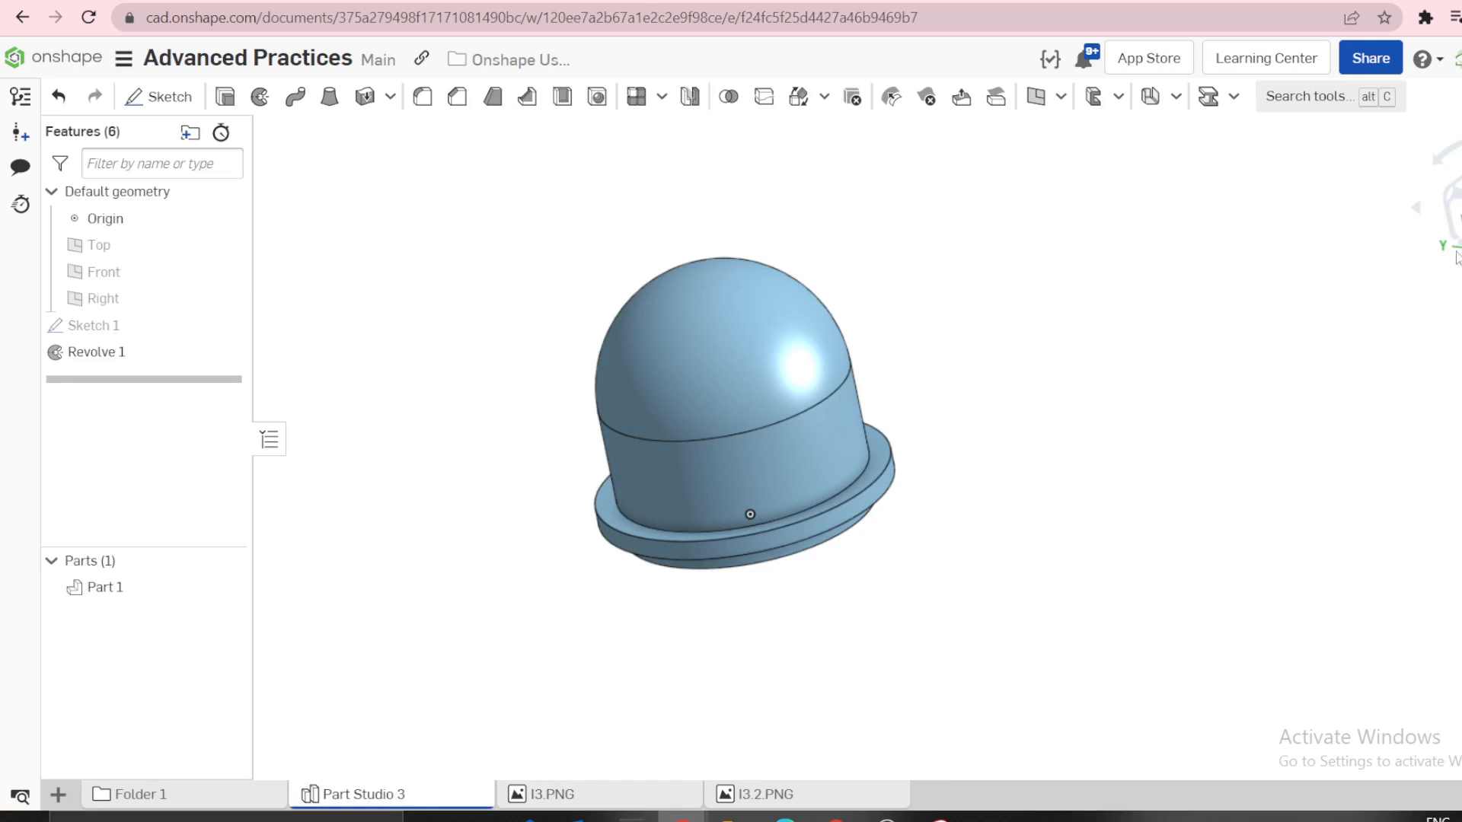
right_click(99, 299)
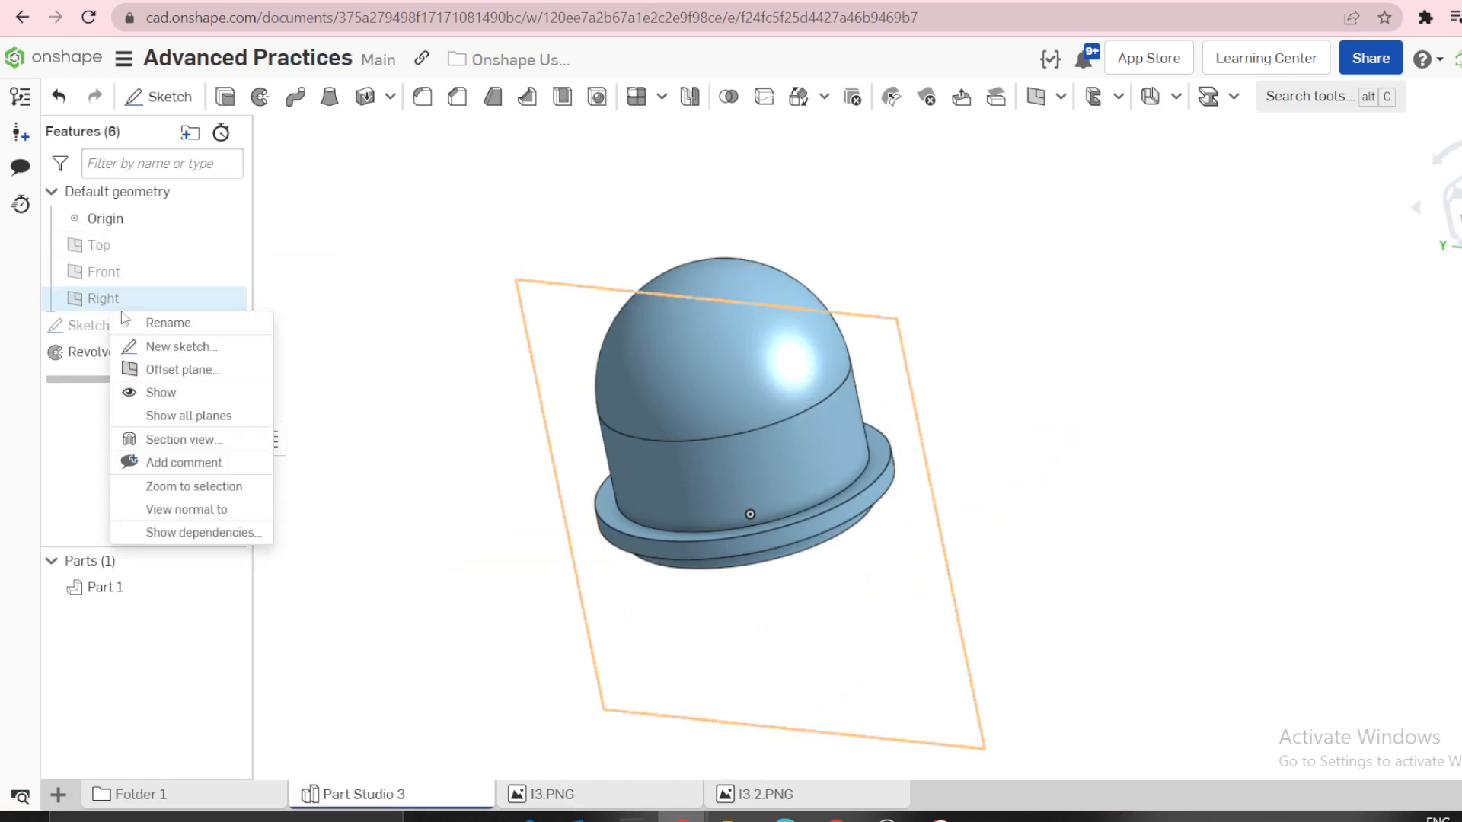
click(174, 347)
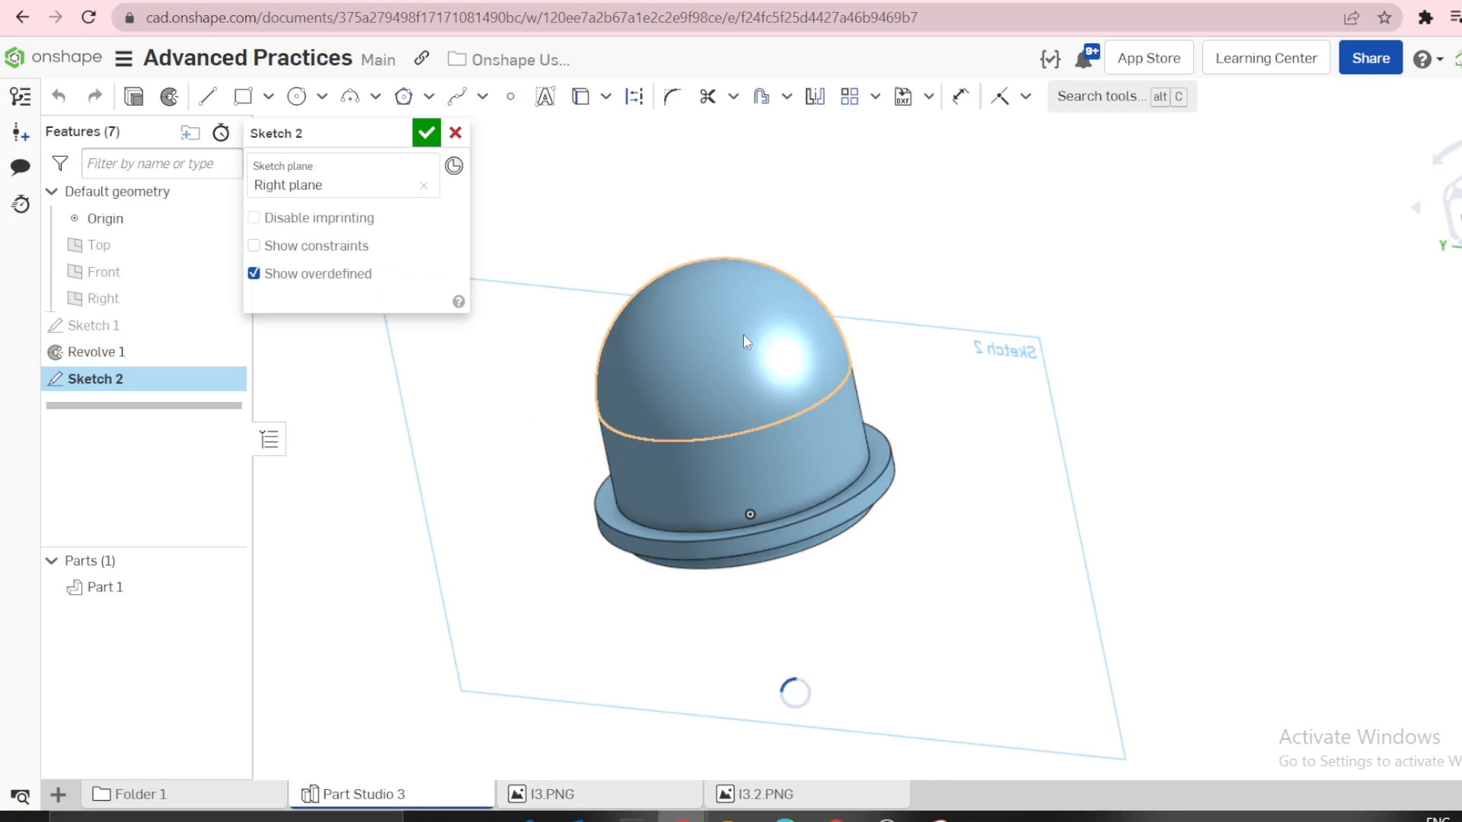
Draw a vertical line on the body's axis from mid-body up into the dome, and make it construction geometry.
scroll(1010, 197, up, 3)
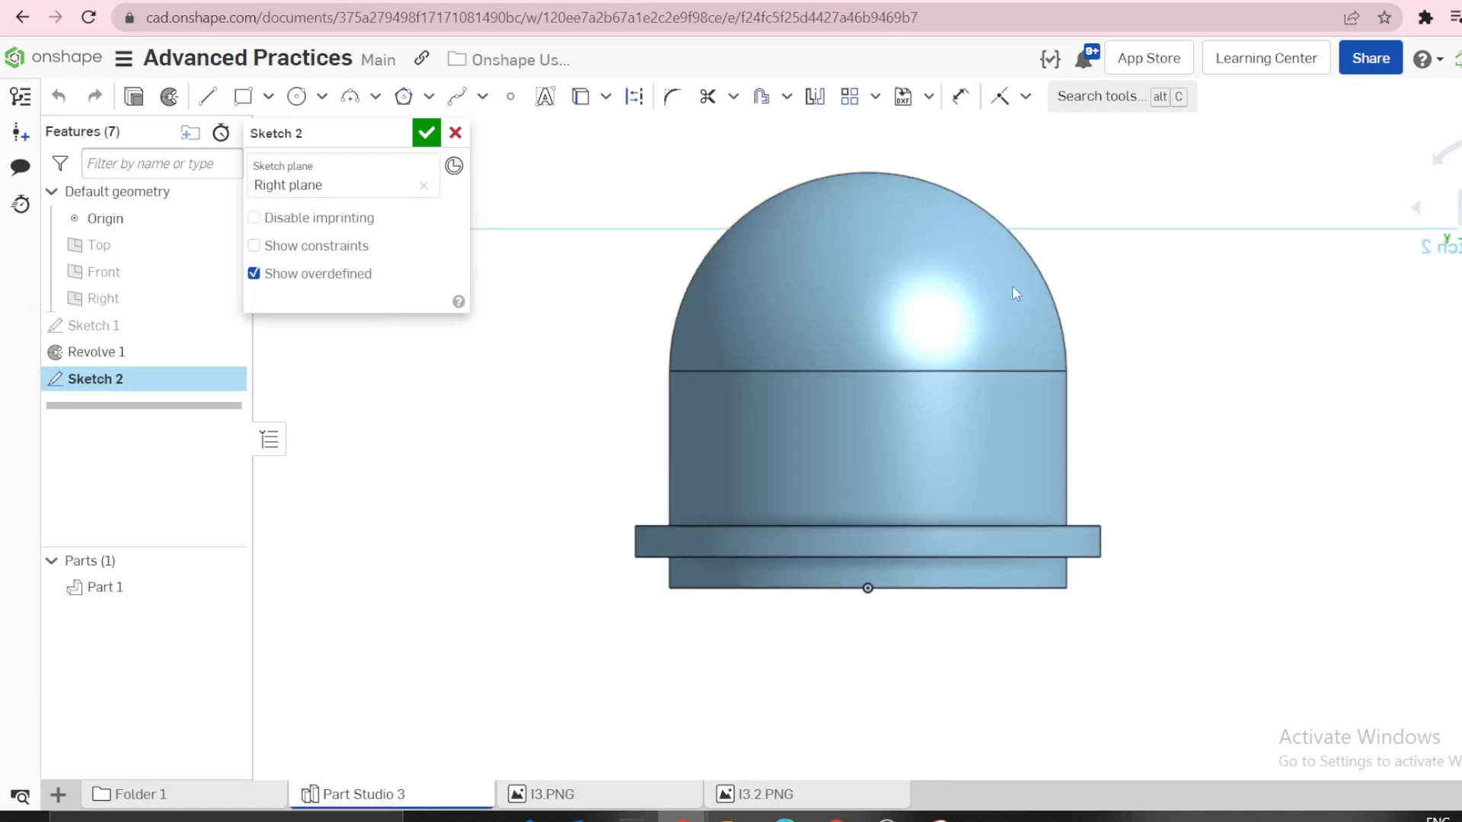
key(l)
click(868, 481)
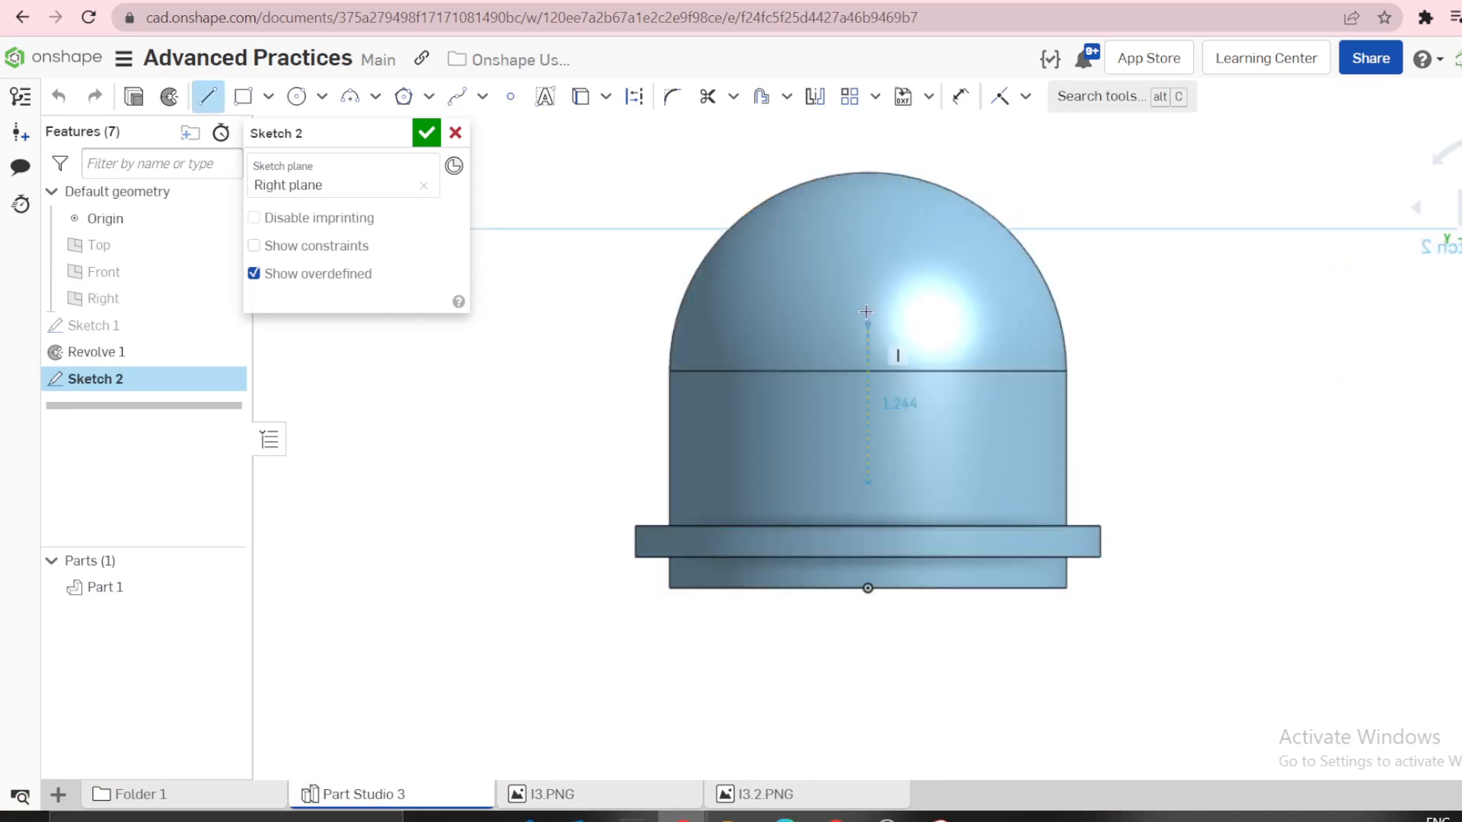
click(868, 265)
key(Escape)
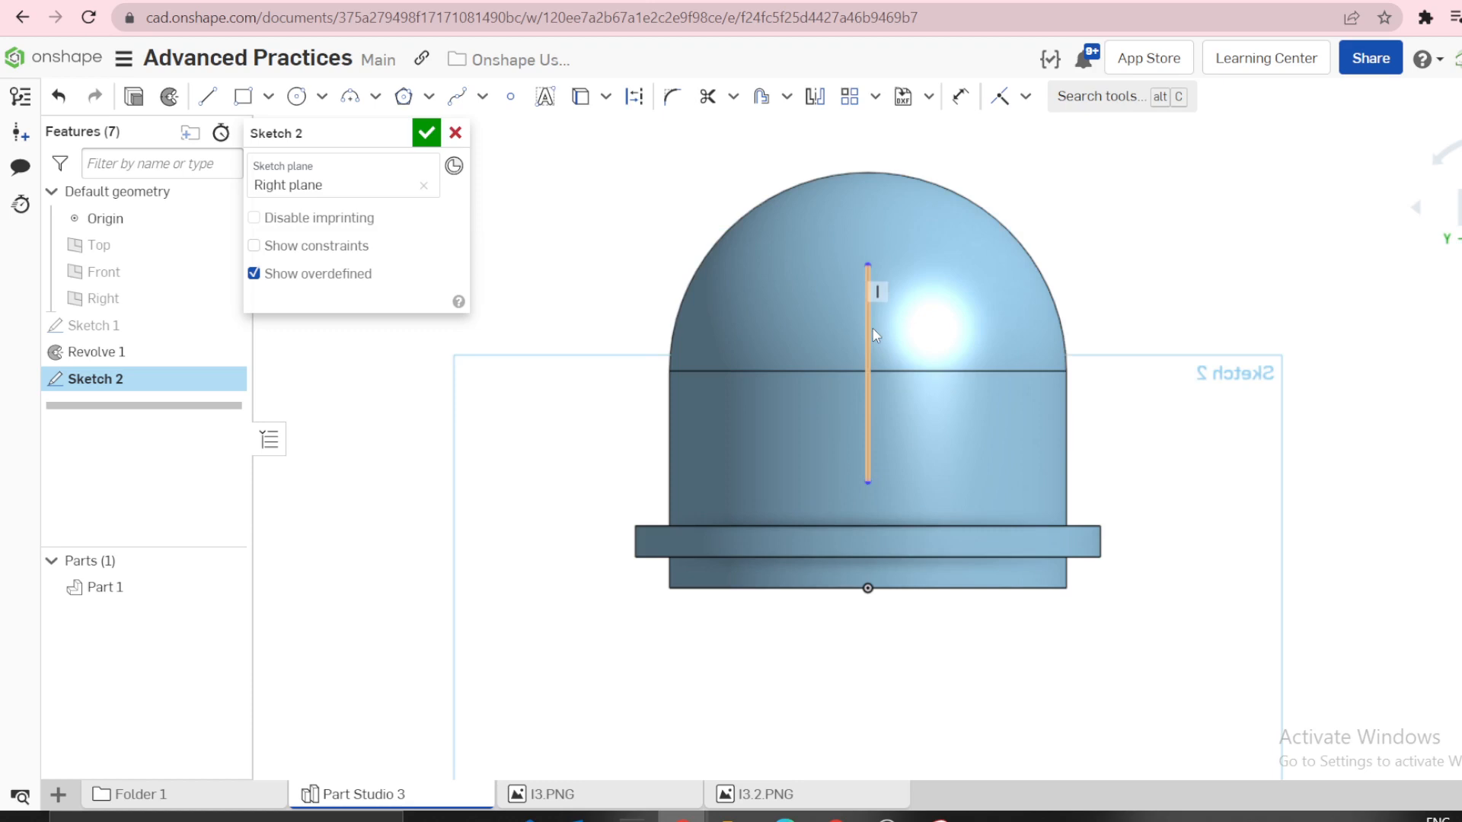
click(873, 330)
key(q)
click(1119, 270)
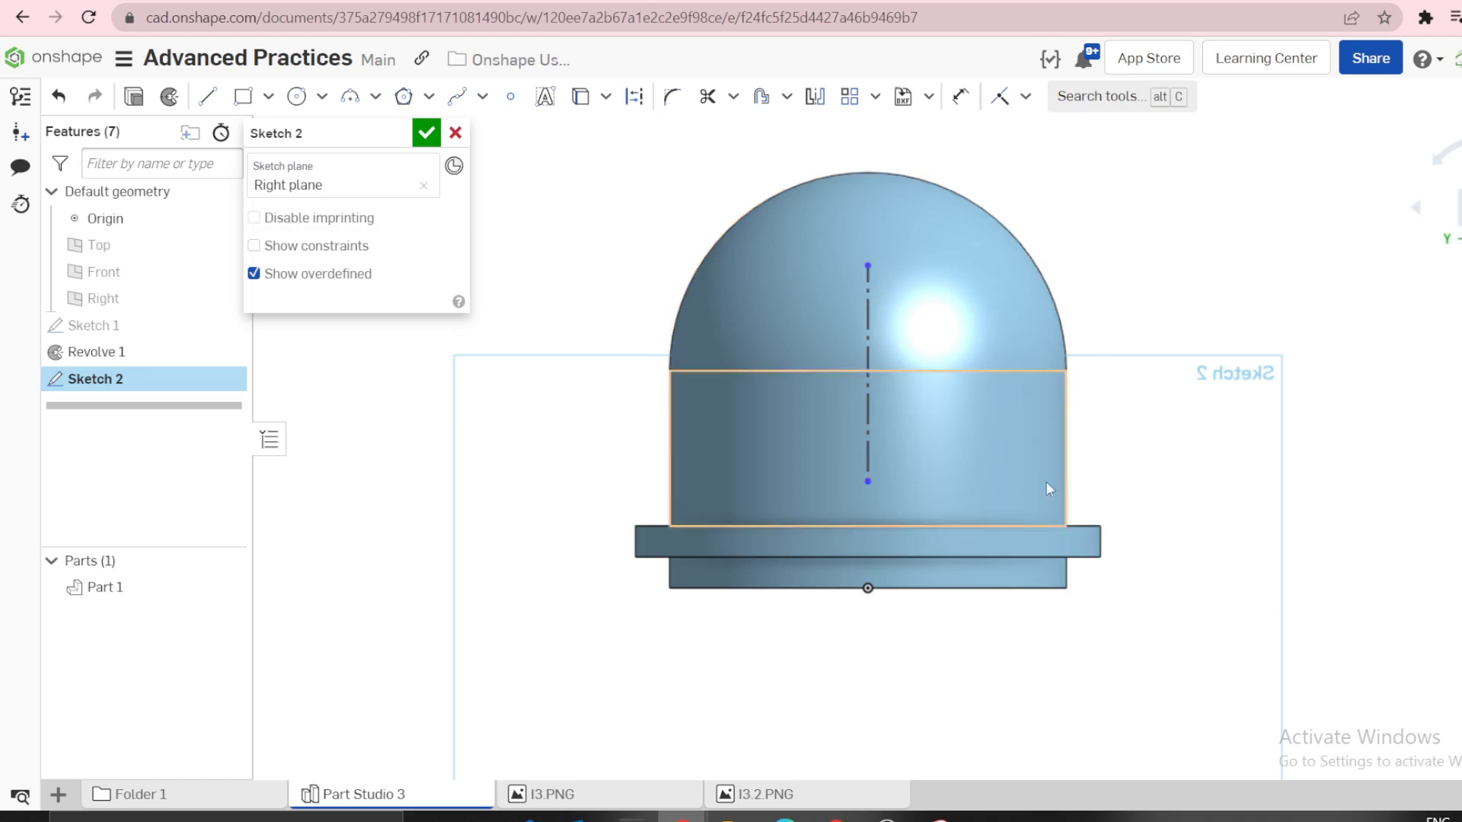
Draw a circle about 0.54 in in diameter centered on the construction line's upper end.
key(c)
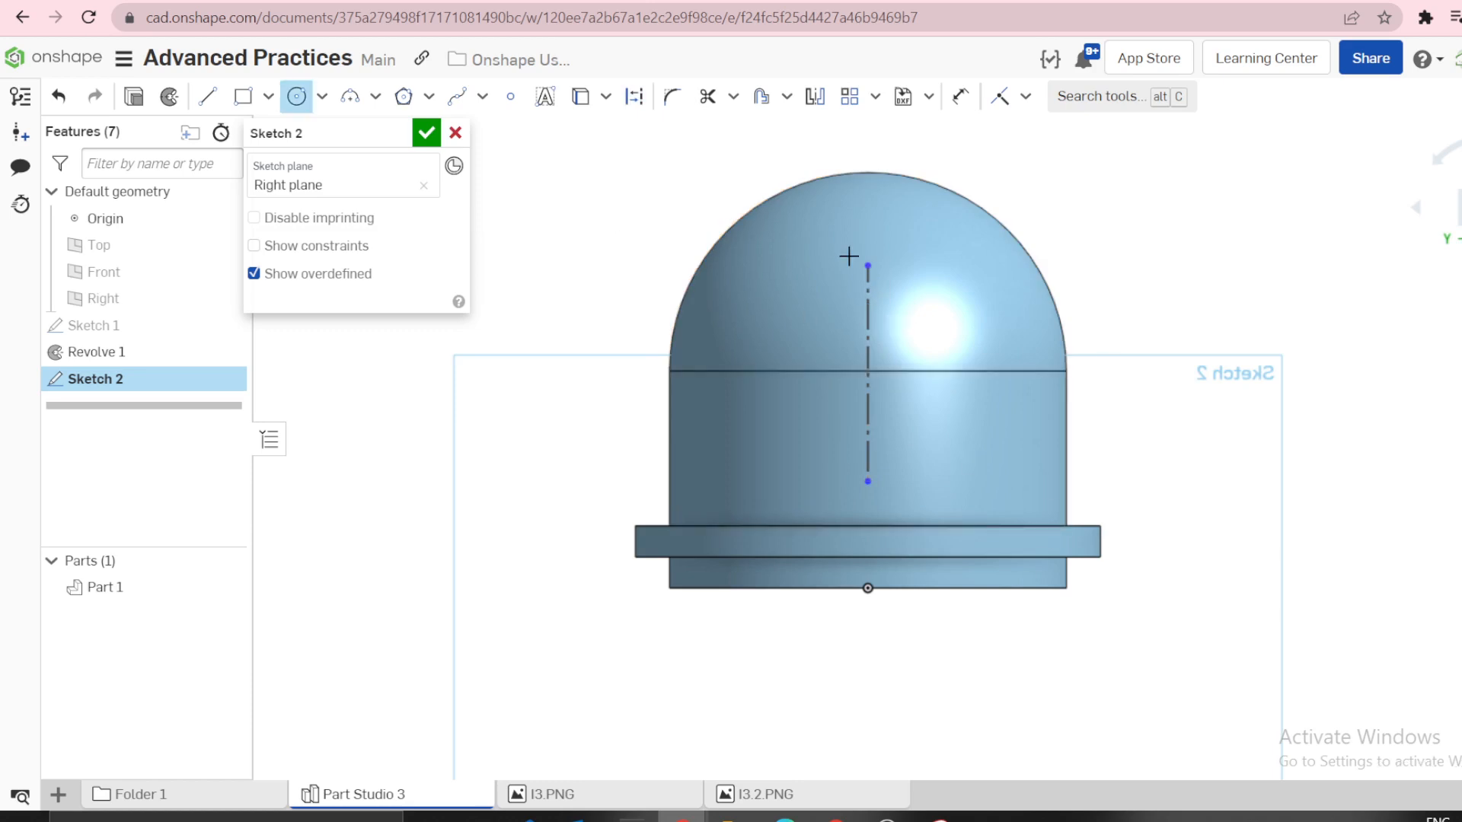
click(868, 265)
click(901, 266)
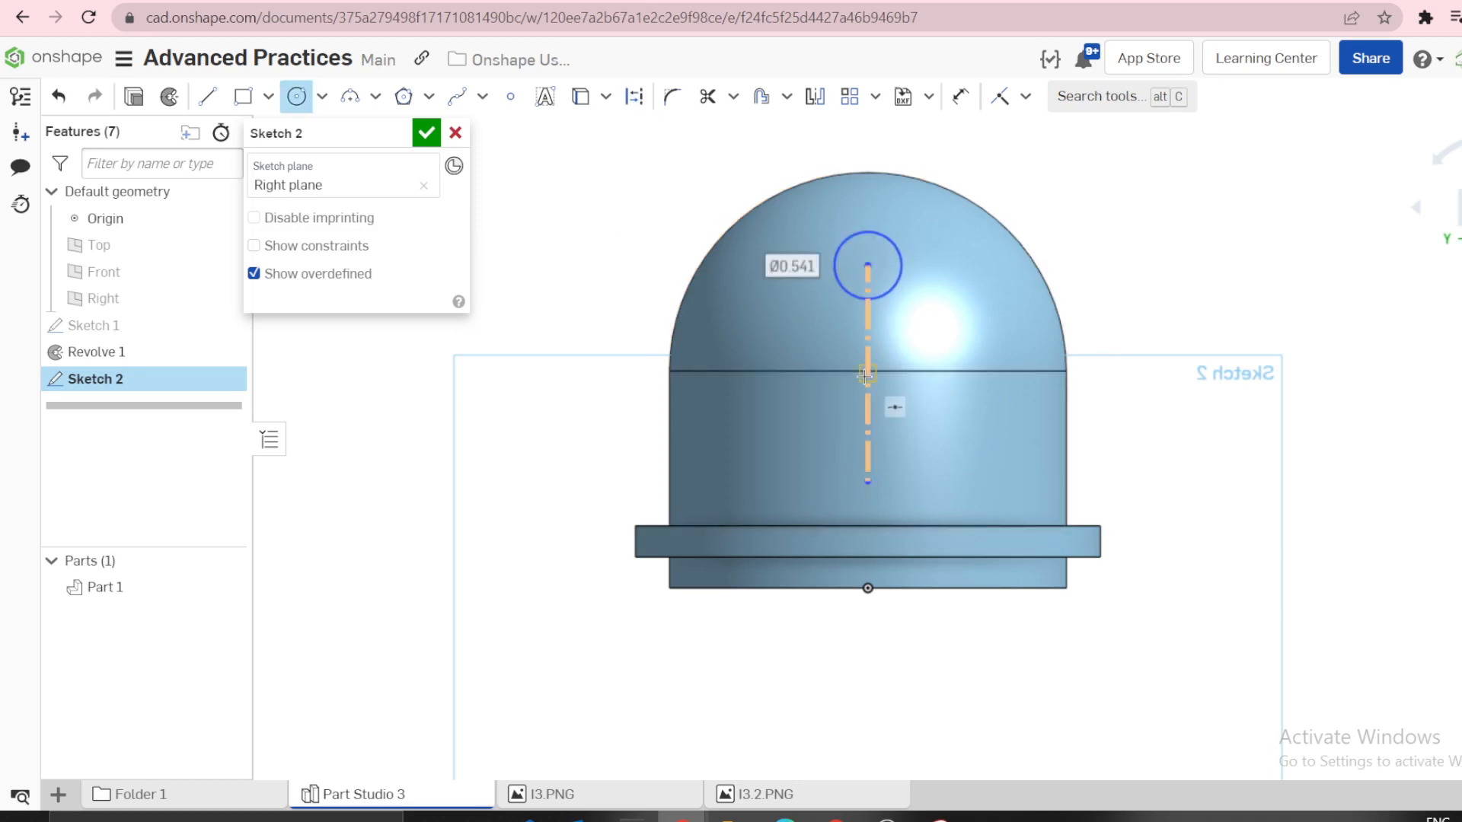
Draw two circles, each roughly 0.7 in in diameter, centered on the construction line's midpoint and lower end.
click(868, 374)
click(911, 374)
click(868, 481)
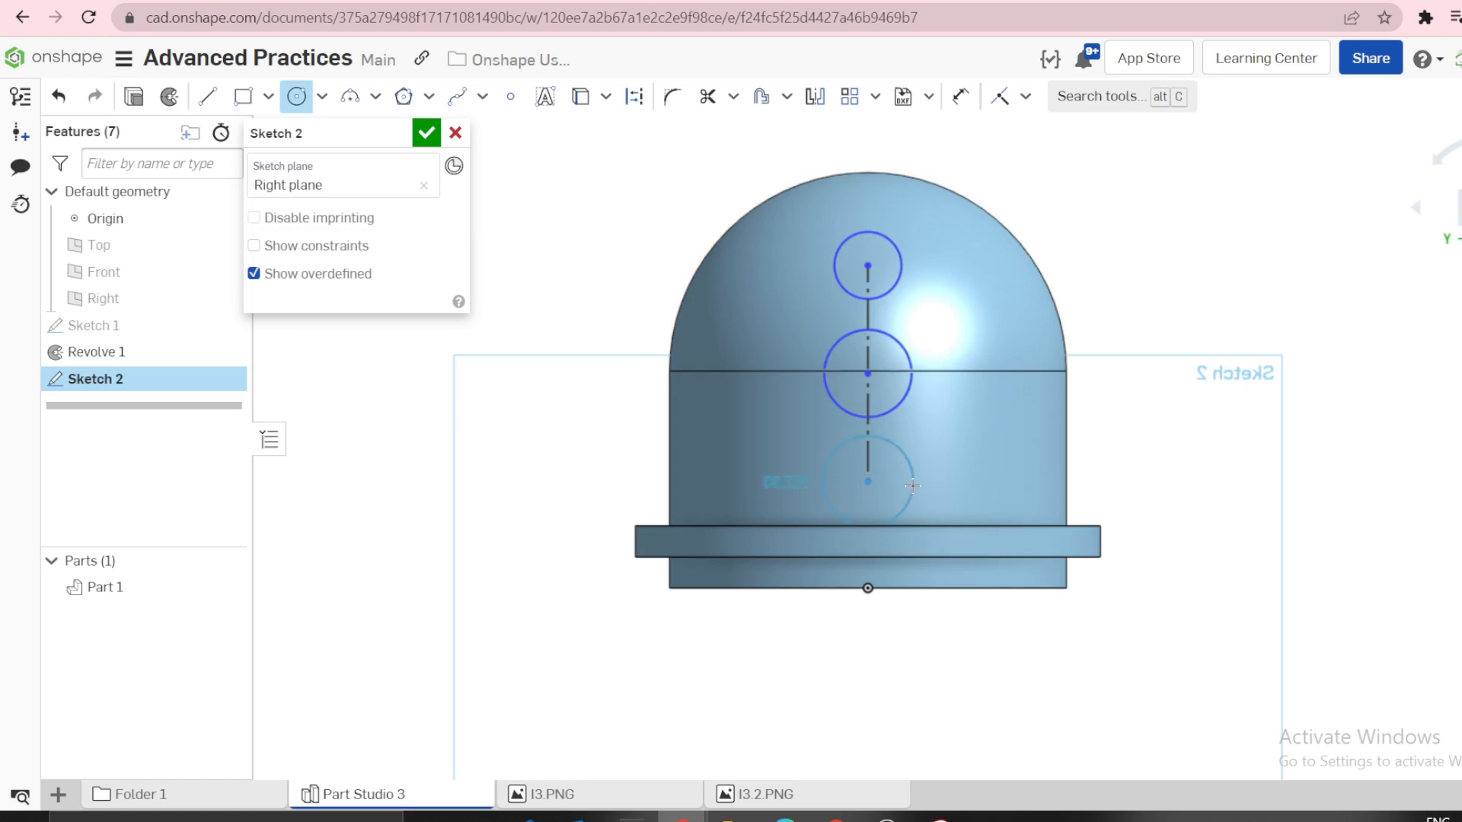
click(914, 482)
key(Escape)
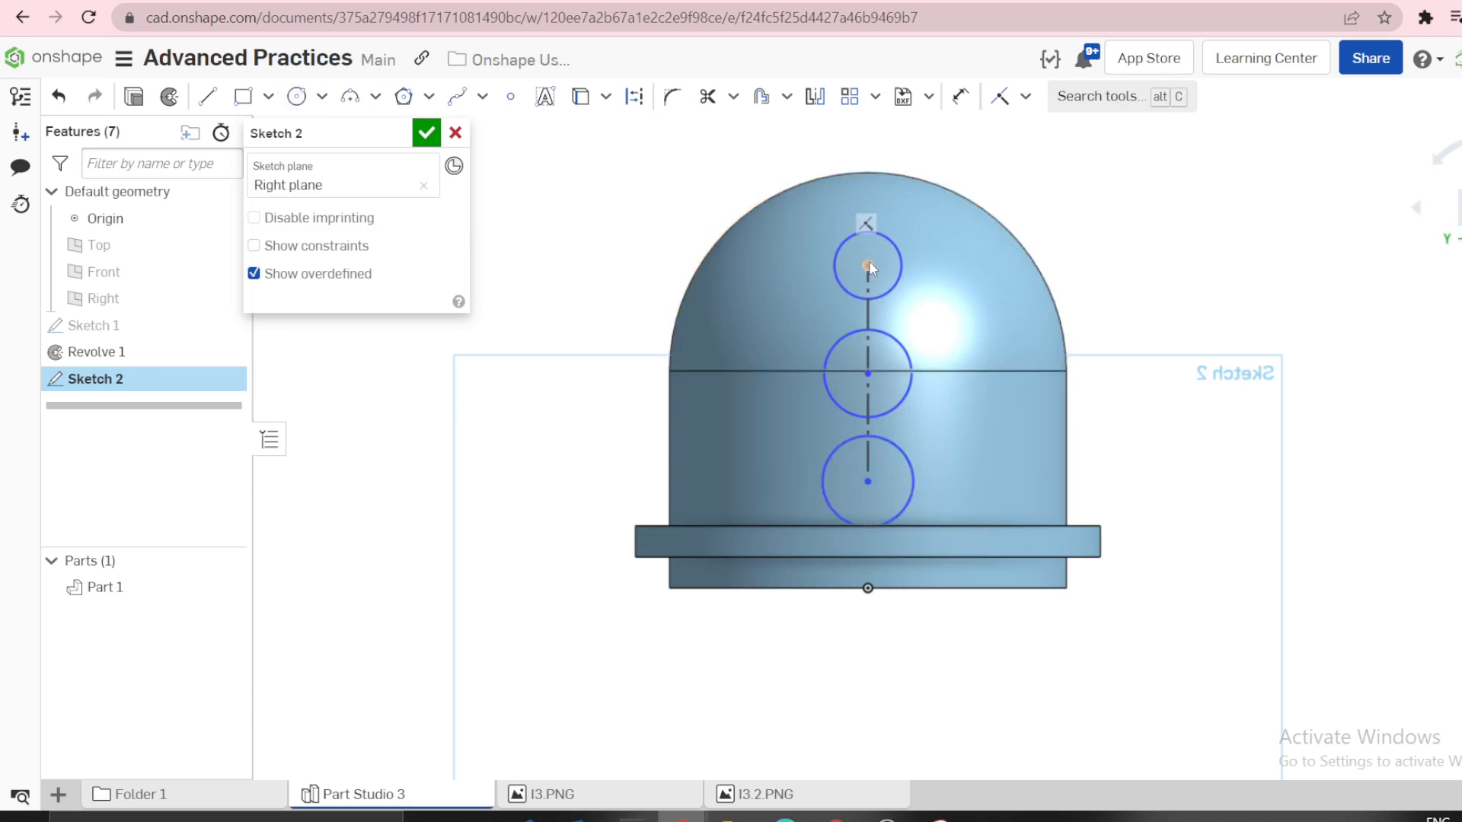
Make the upper and lower circles equal, and reposition the construction line's upper end so the upper circle sits just inside the dome's peak.
mouse_move(872, 263)
mouse_down()
mouse_move(884, 159)
mouse_move(900, 195)
mouse_move(892, 268)
mouse_move(873, 159)
mouse_up()
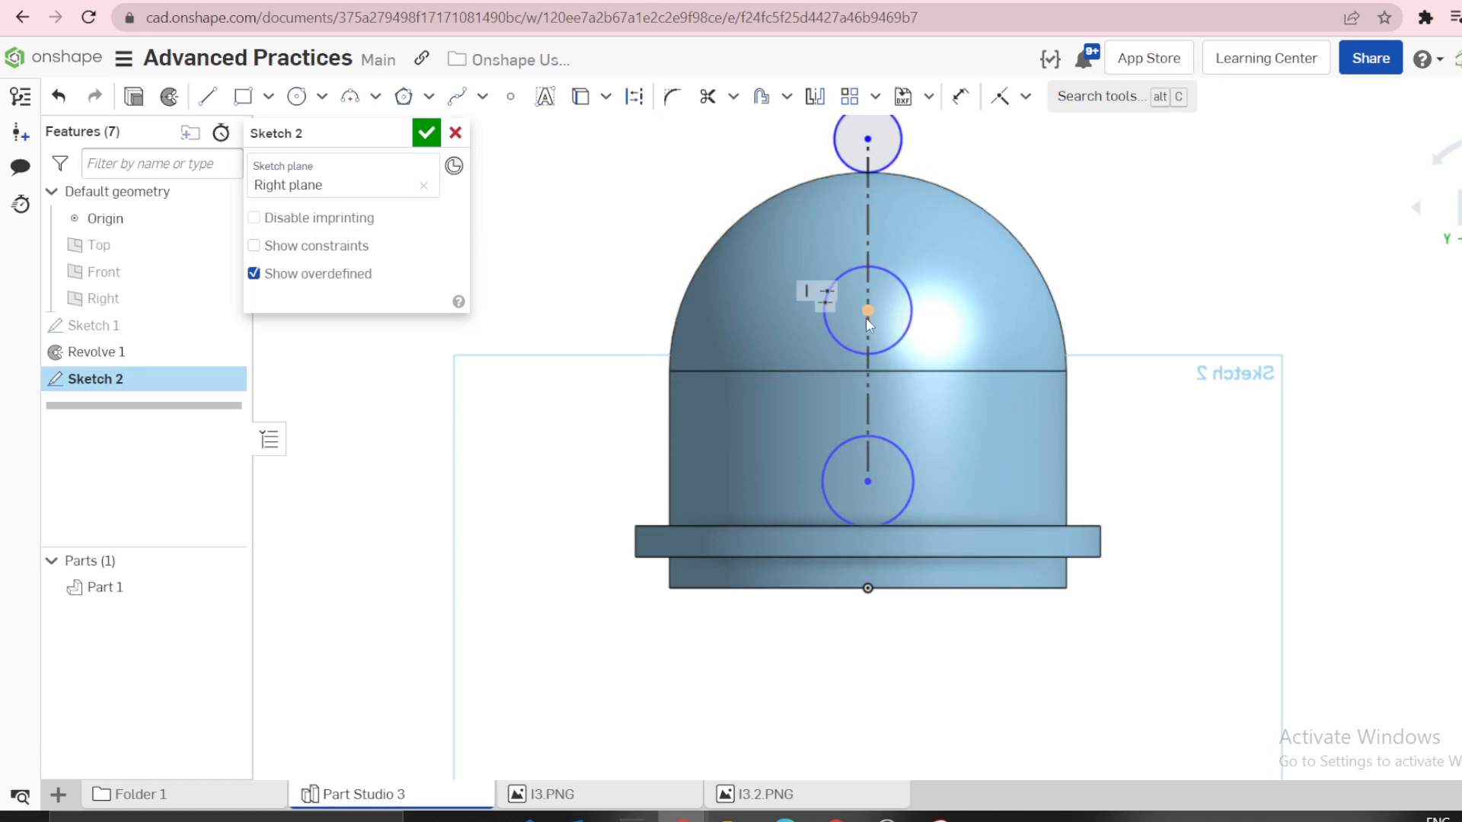
click(906, 154)
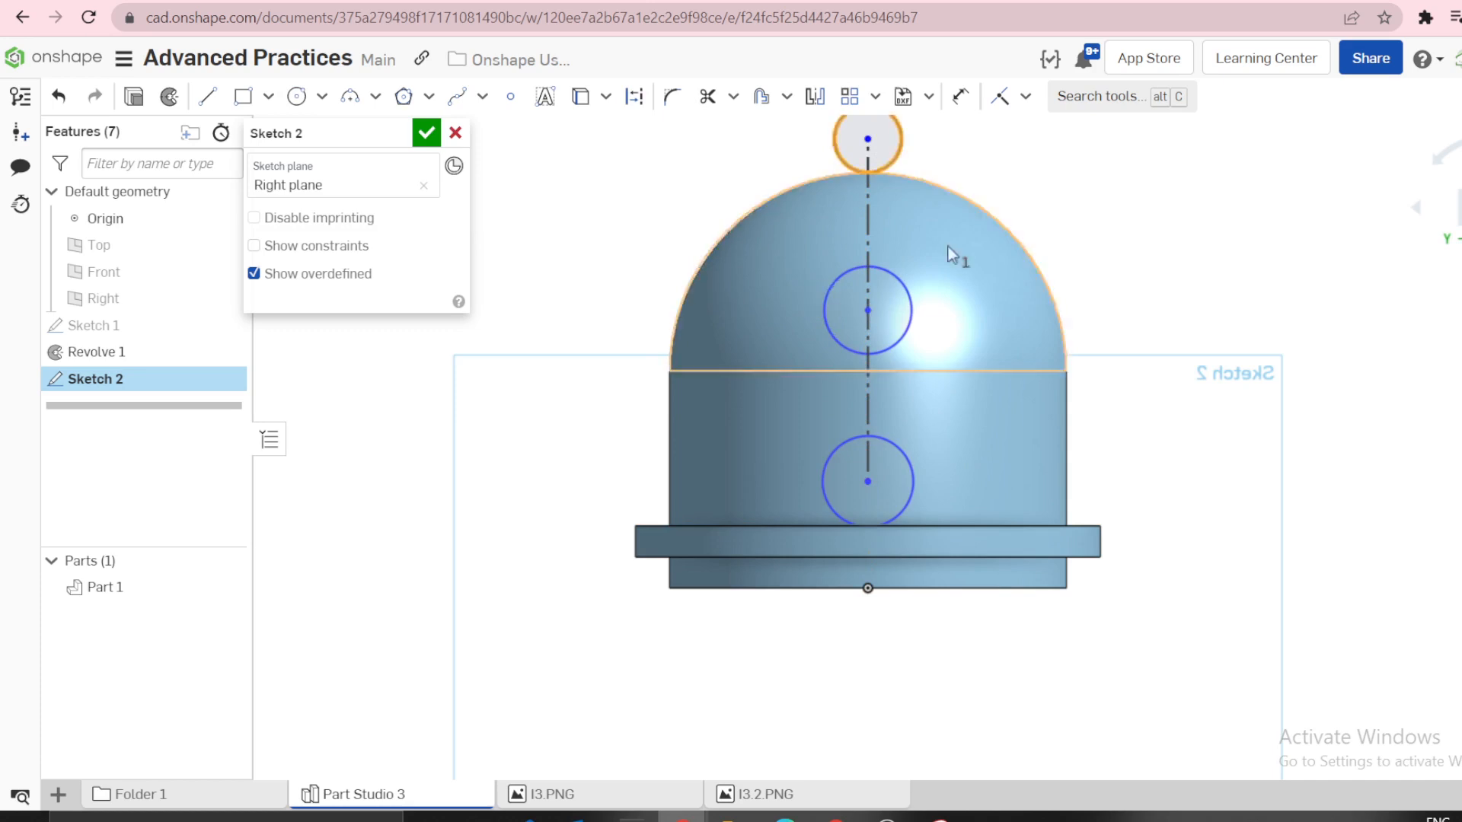
click(906, 450)
key(e)
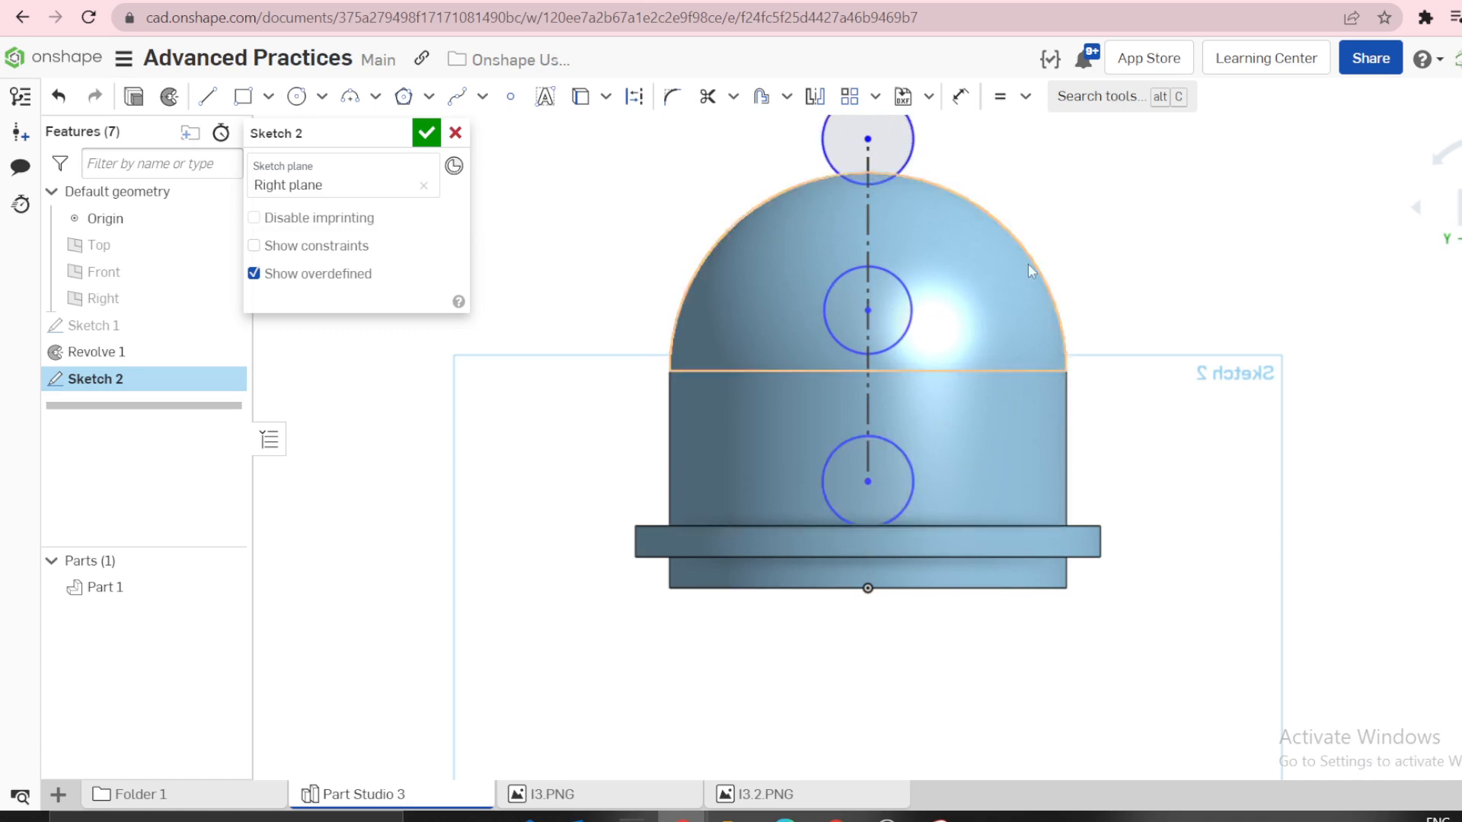
scroll(1028, 263, down, 1)
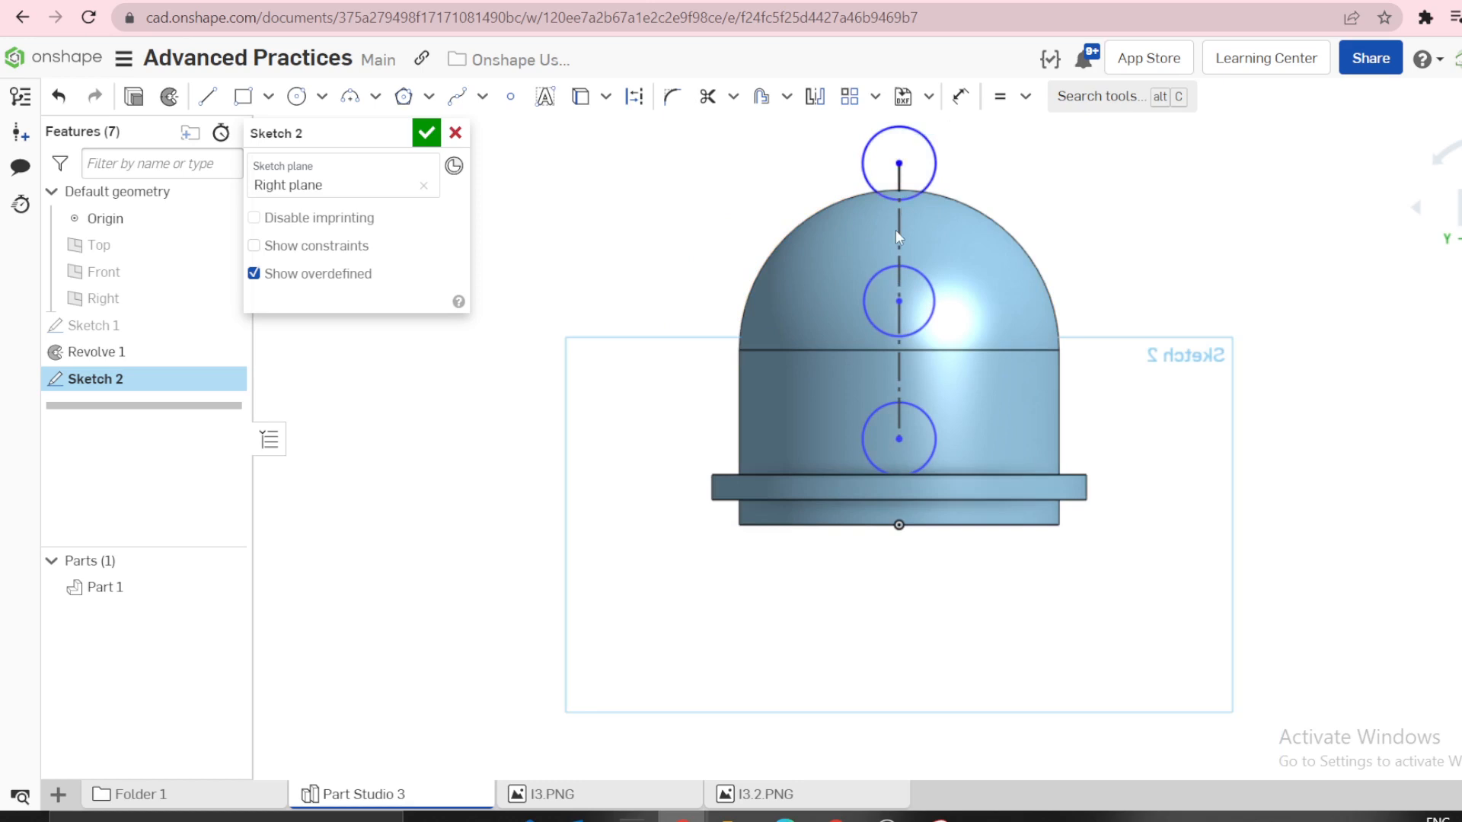
drag(904, 190, 904, 257)
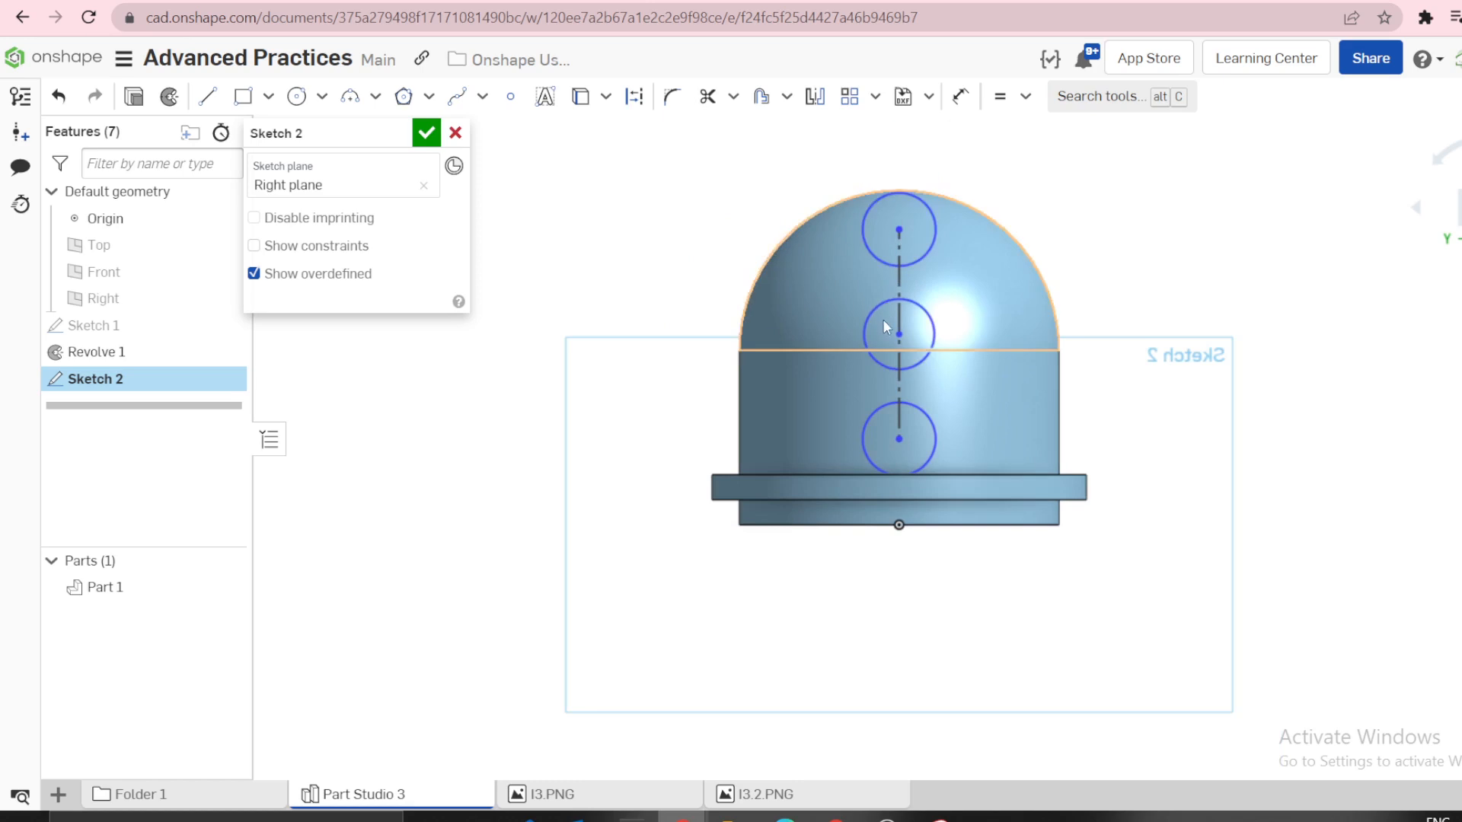
Try to make the upper circle tangent to the dome's outer edge.
click(932, 206)
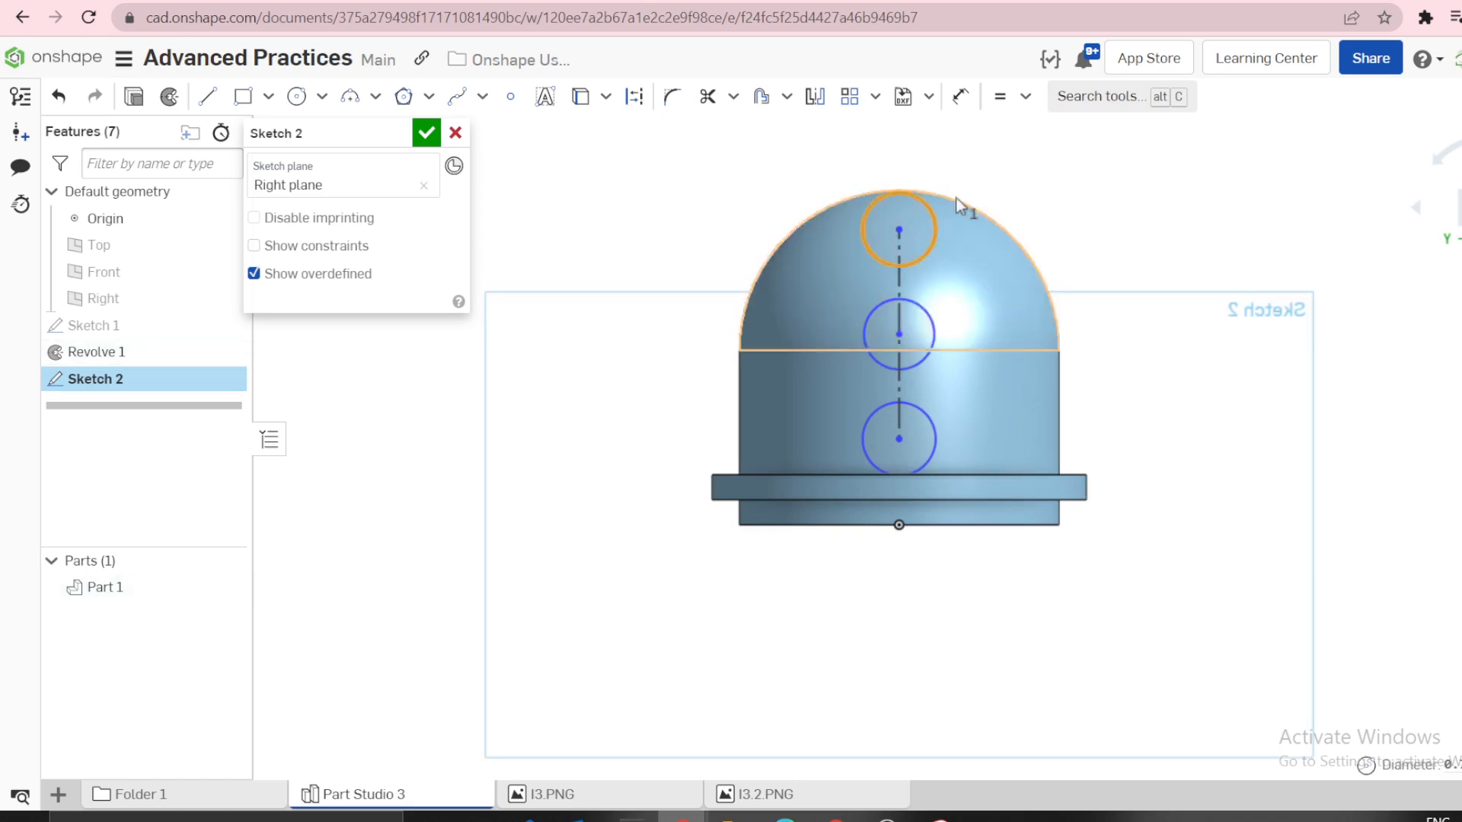
key(d)
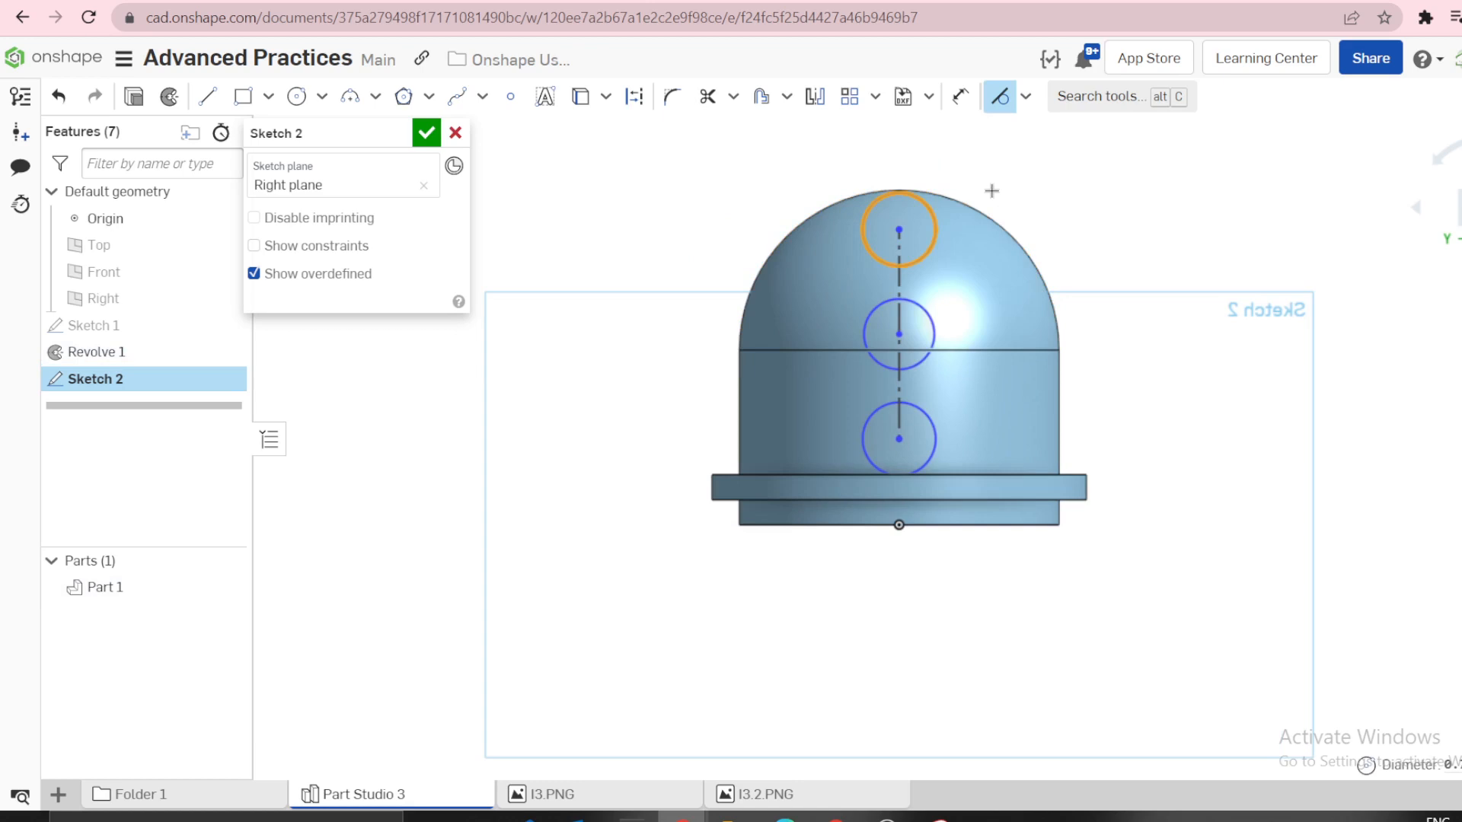
click(970, 191)
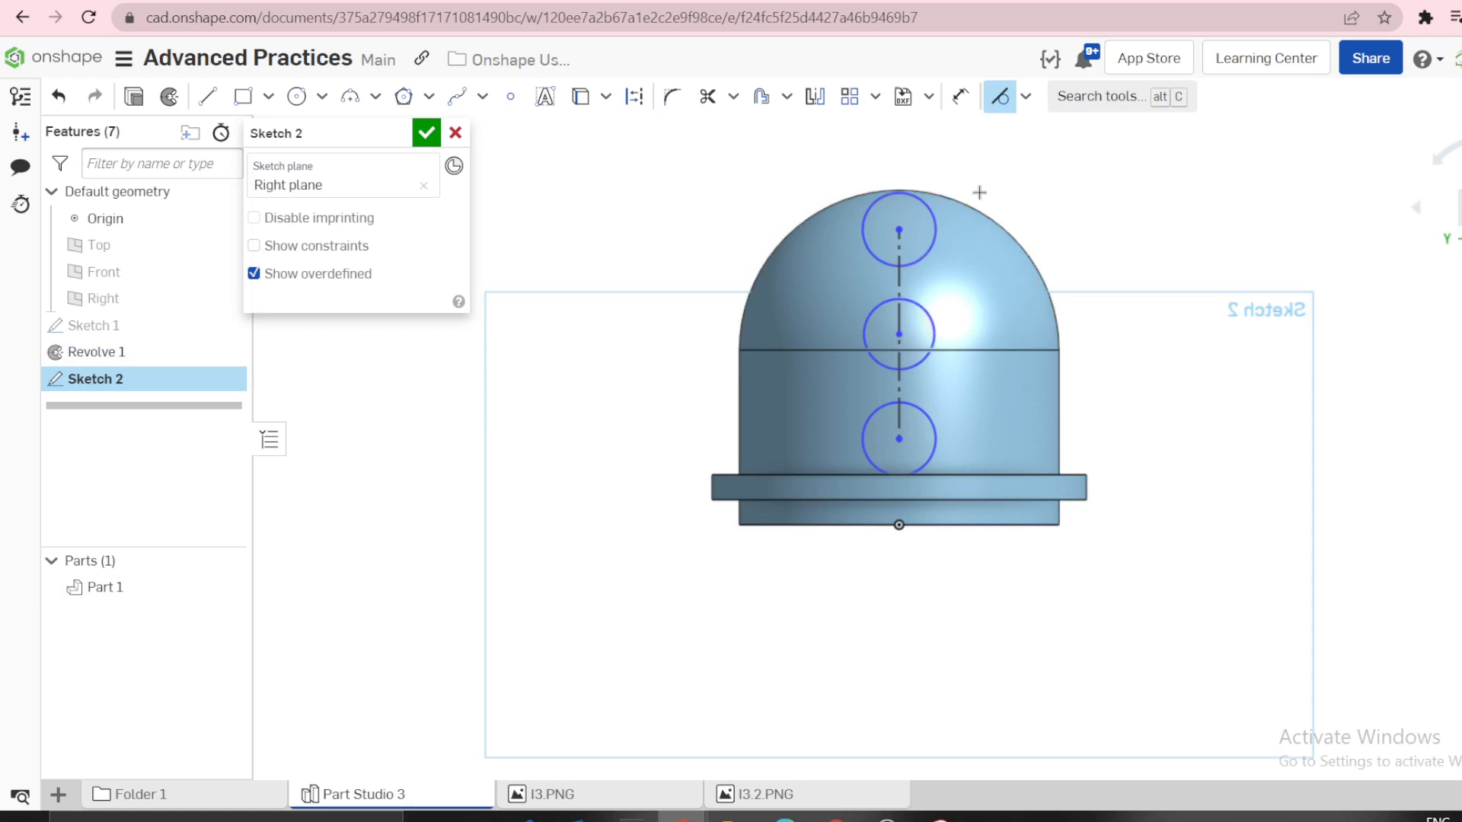
key(Escape)
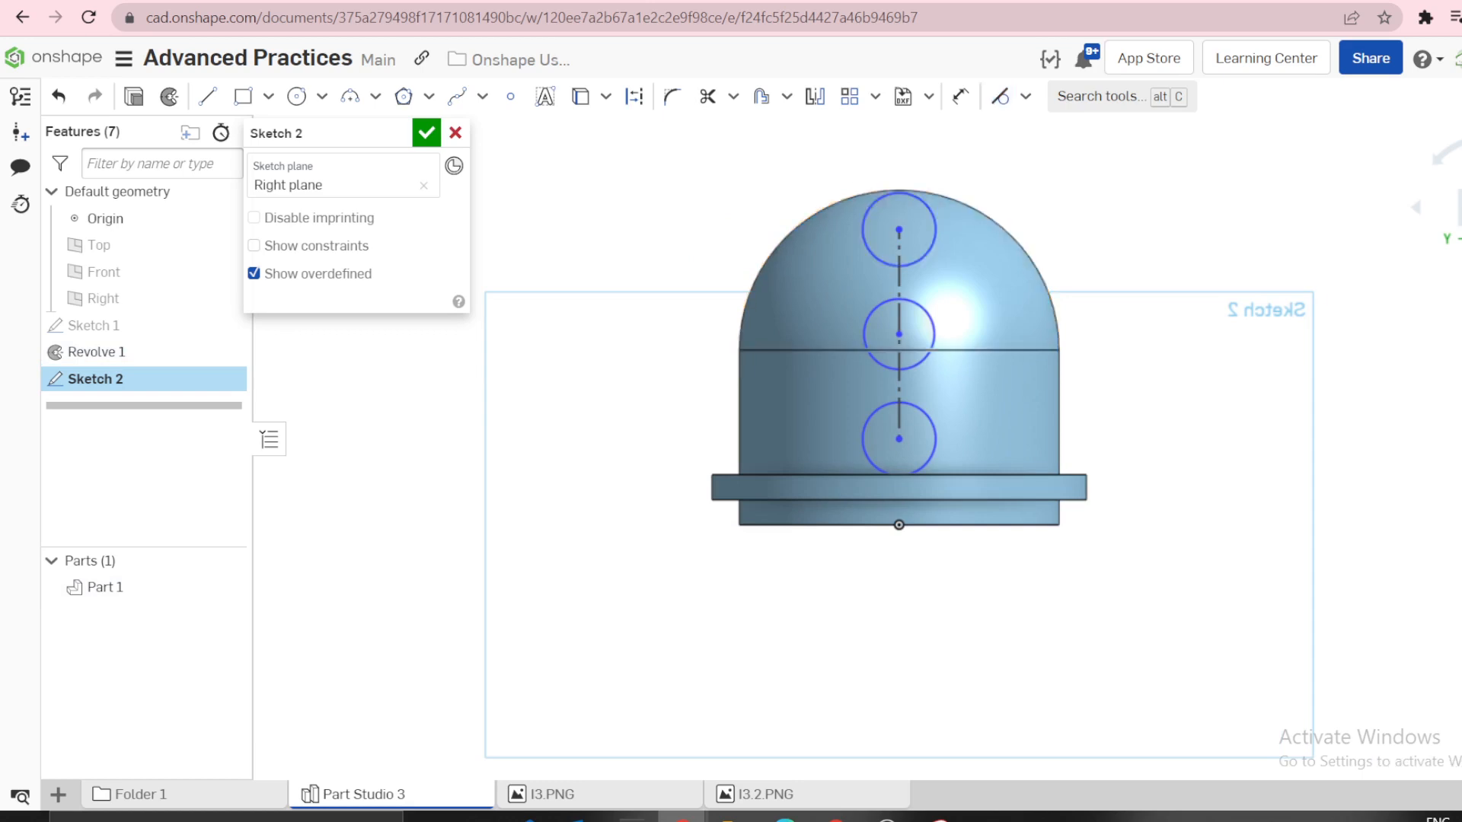
Show Sketch 1 and hide Part 1 to expose the original profile behind the port circles.
scroll(980, 196, up, 2)
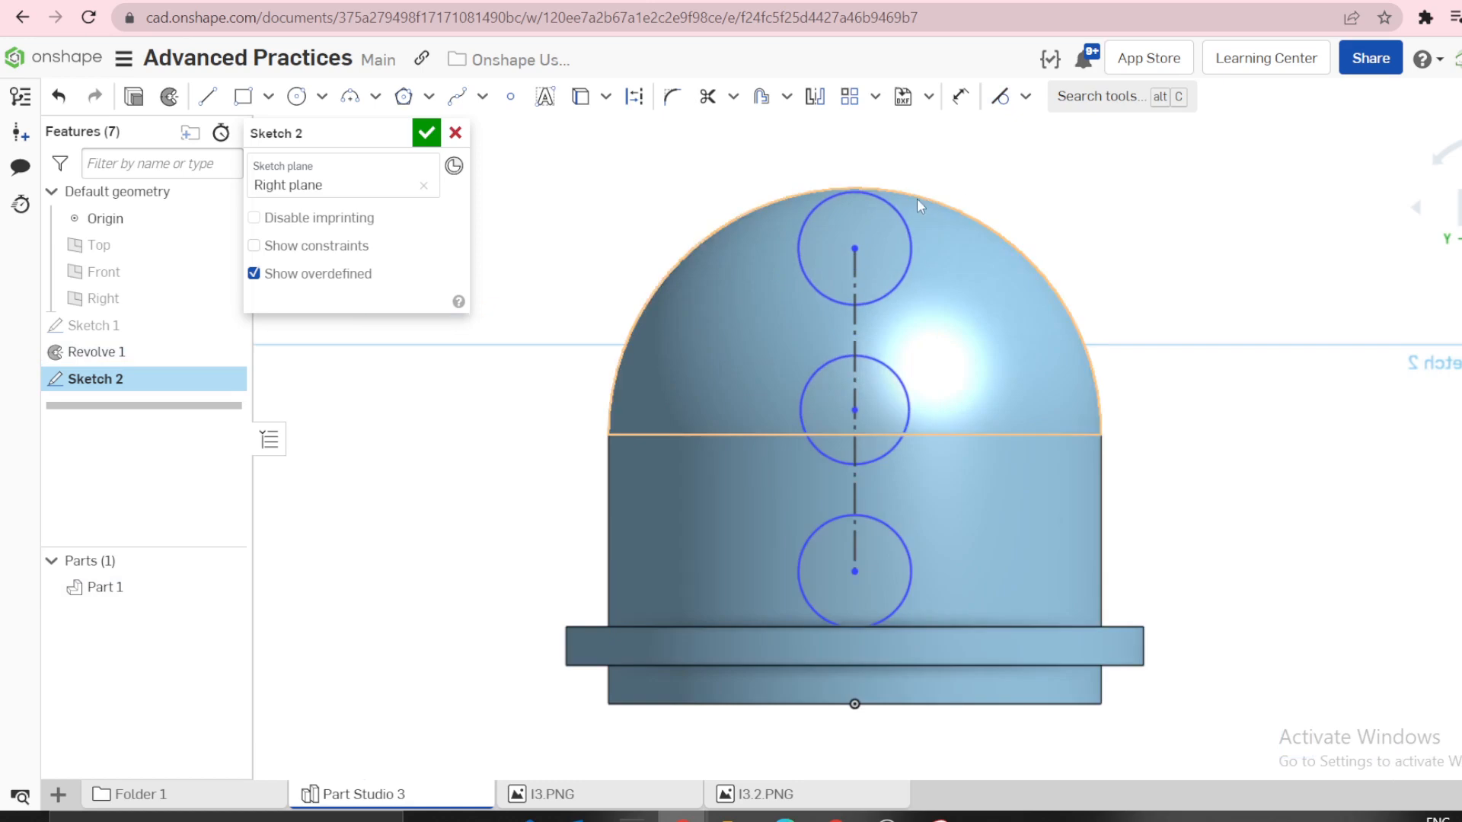
click(853, 196)
click(227, 326)
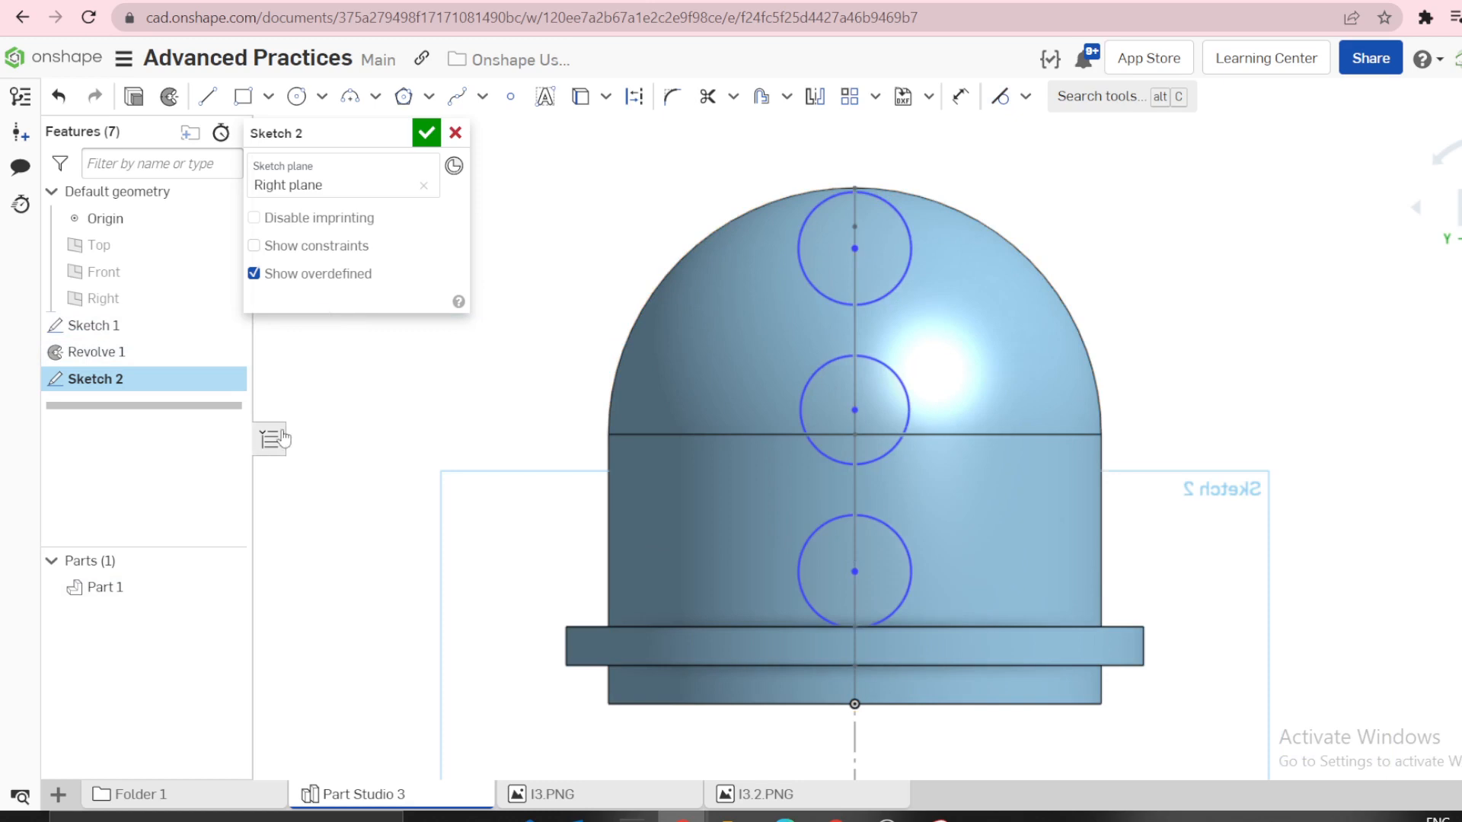
click(226, 587)
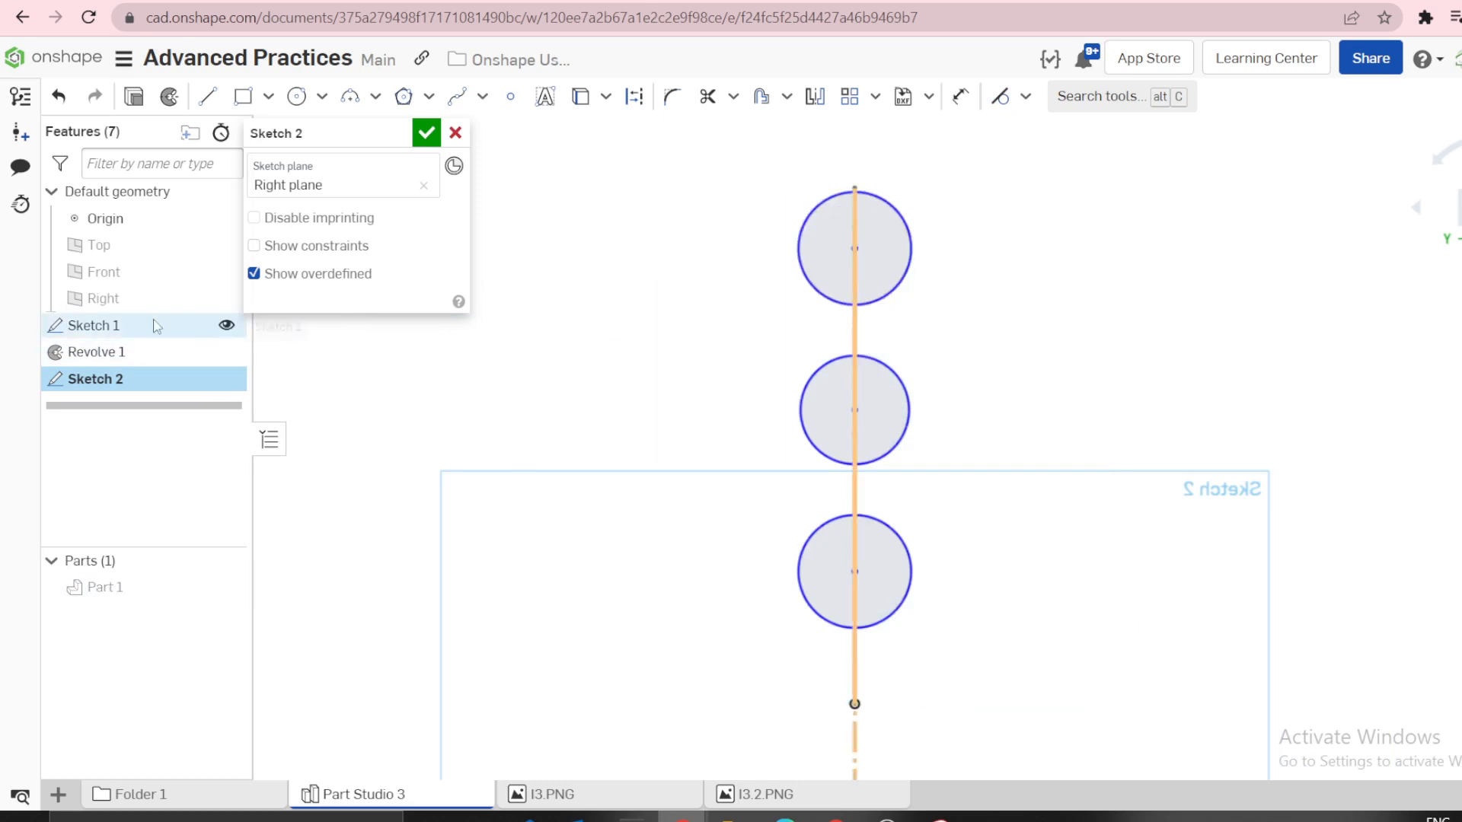
Make the upper circle coincident with the top endpoint of Sketch 1's outer dome arc.
scroll(636, 336, down, 1)
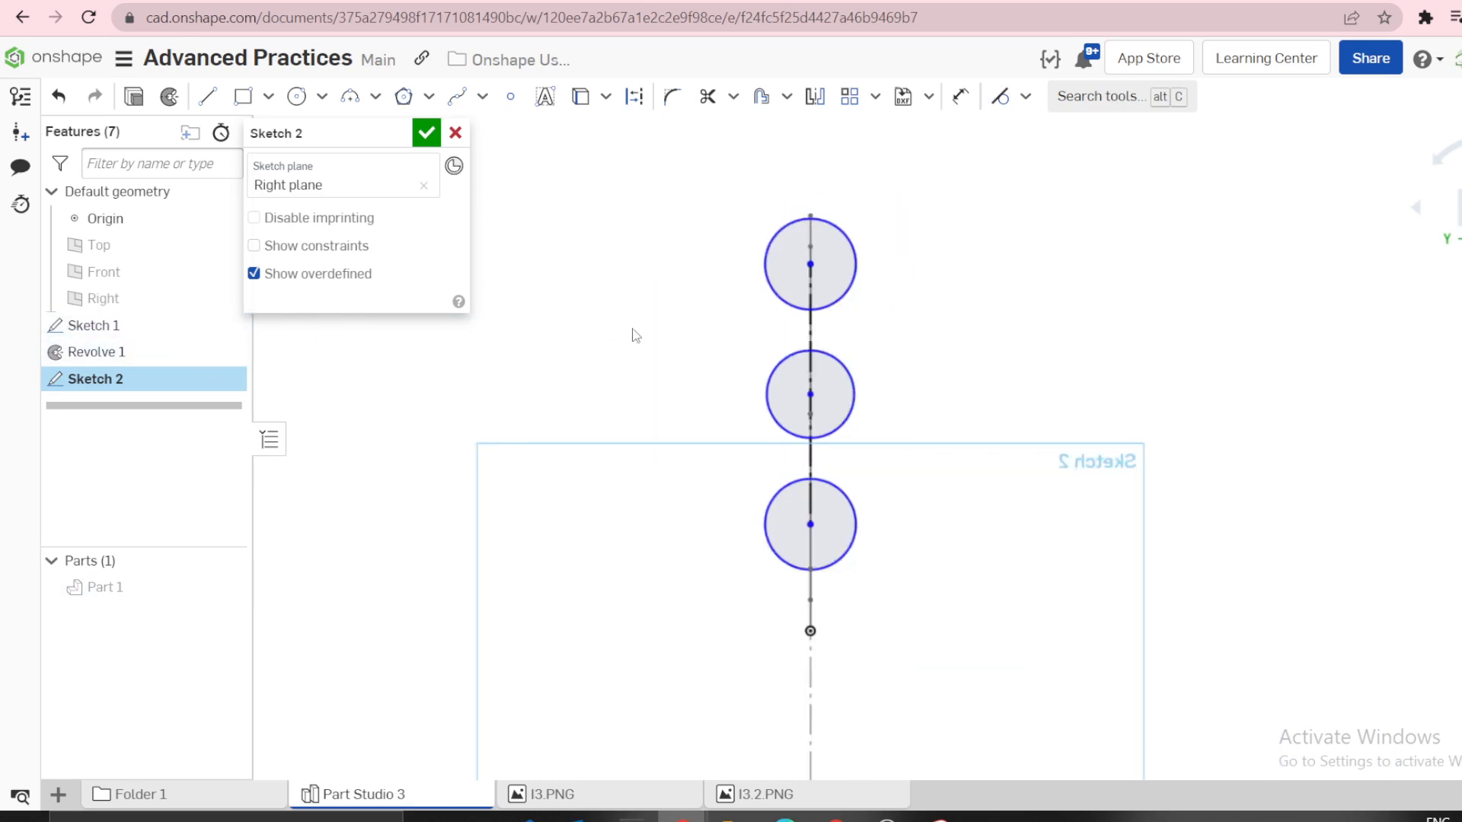
right_drag(632, 329, 527, 351)
scroll(871, 149, up, 6)
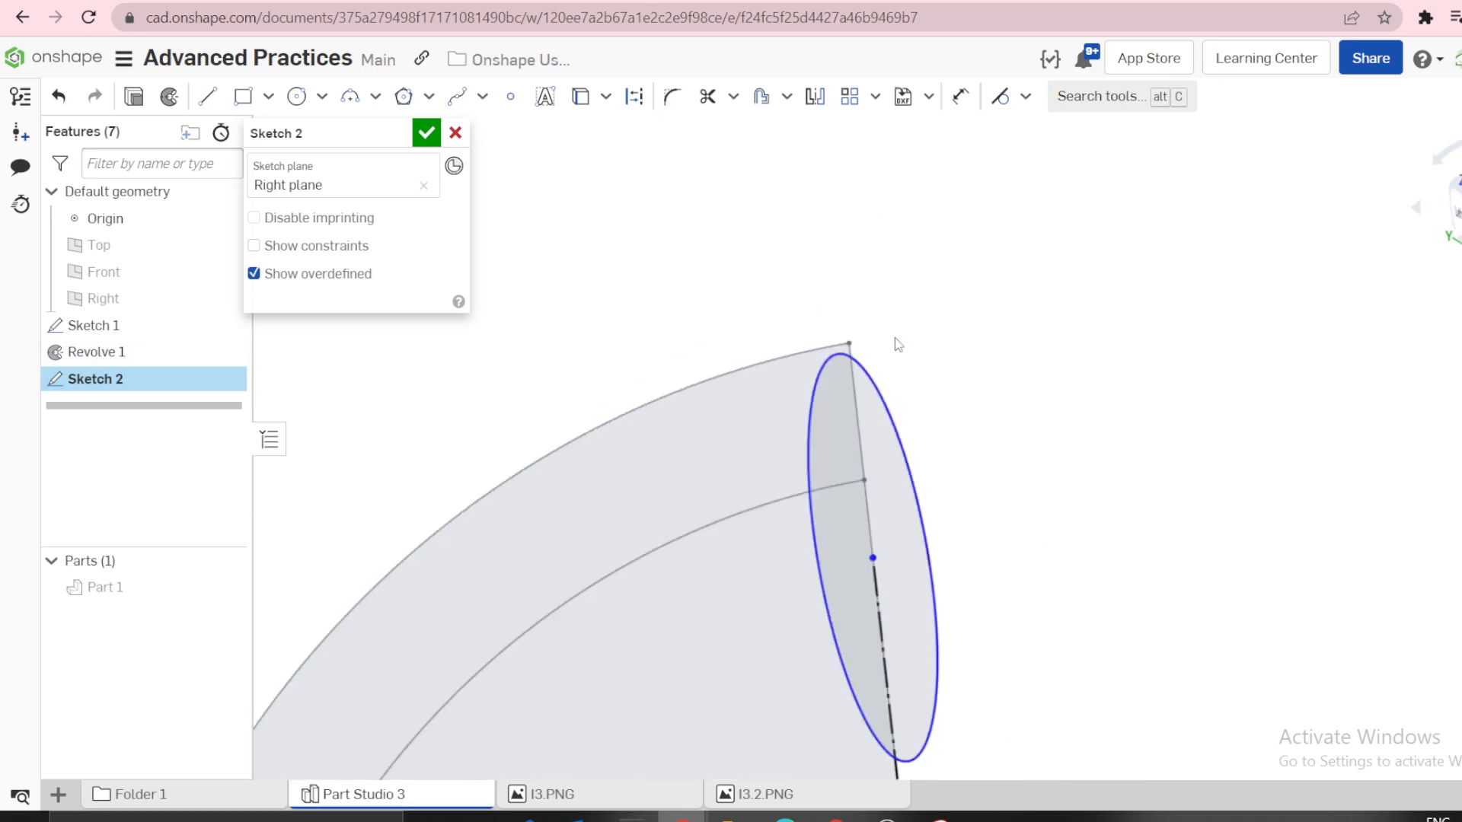
scroll(896, 345, up, 5)
click(766, 335)
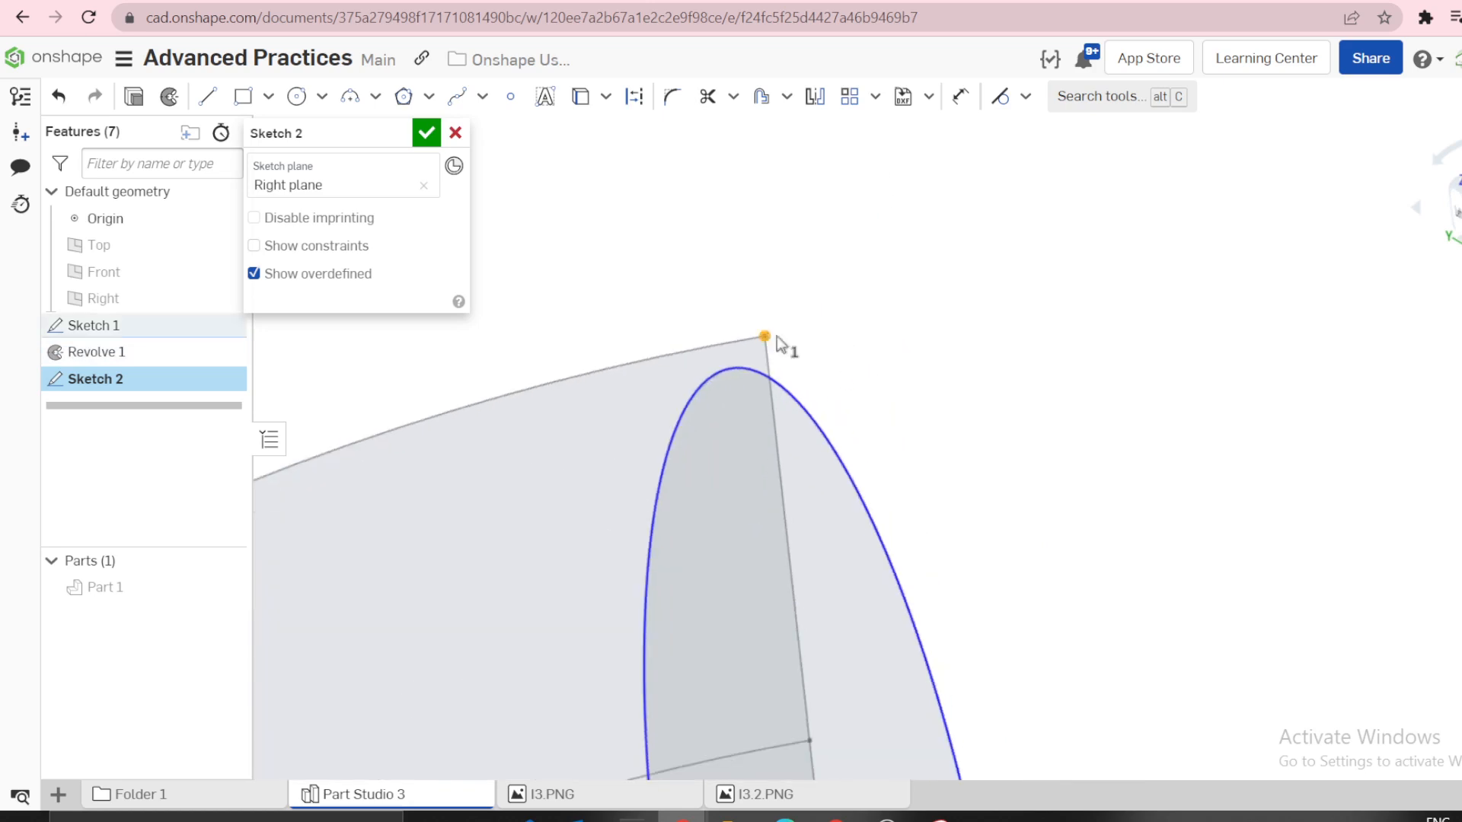
click(776, 384)
key(i)
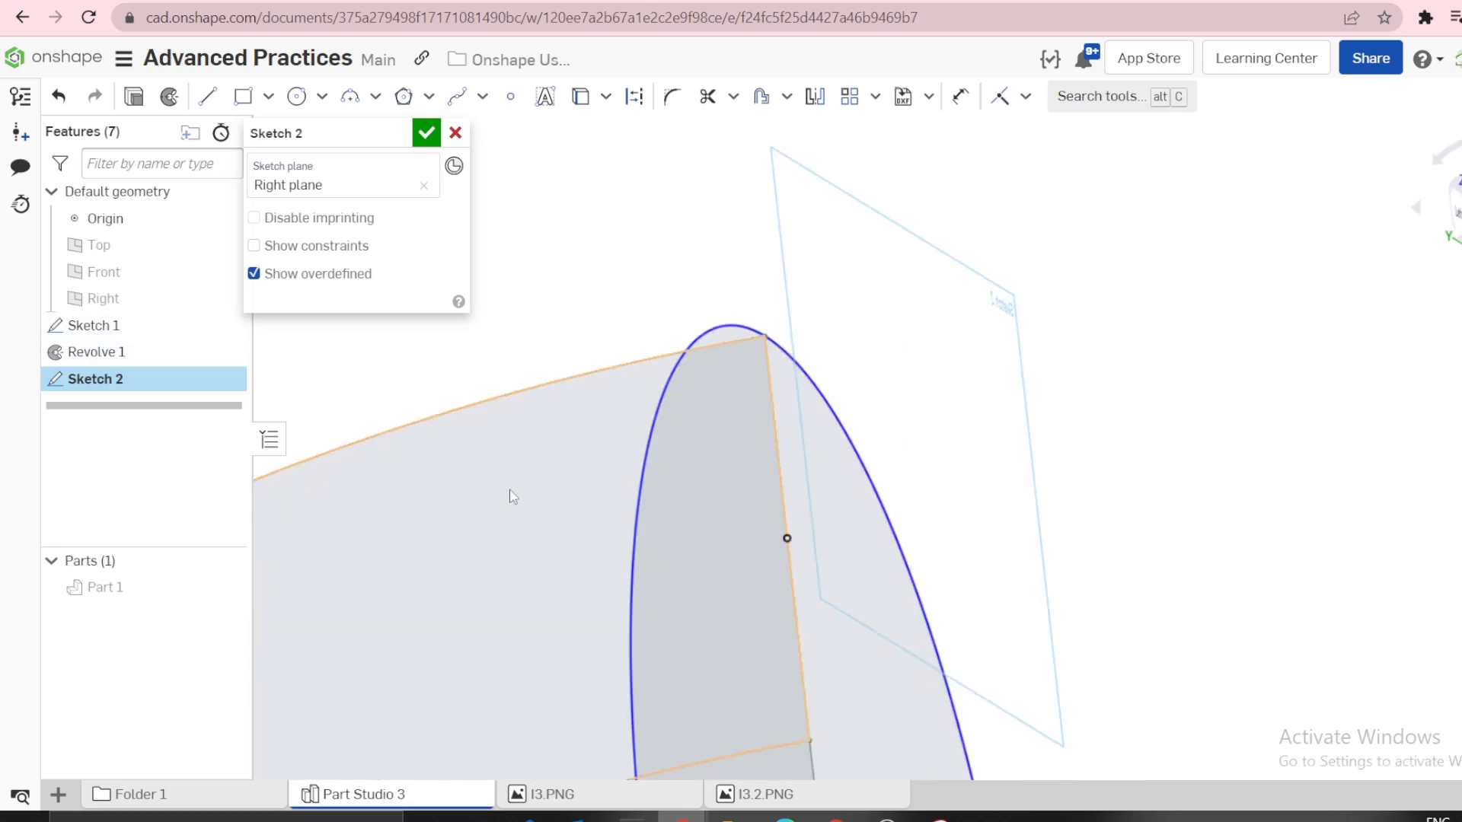
Show Part 1 again, and view the sketch normal to its plane to check the upper circle against the dome's peak.
click(221, 590)
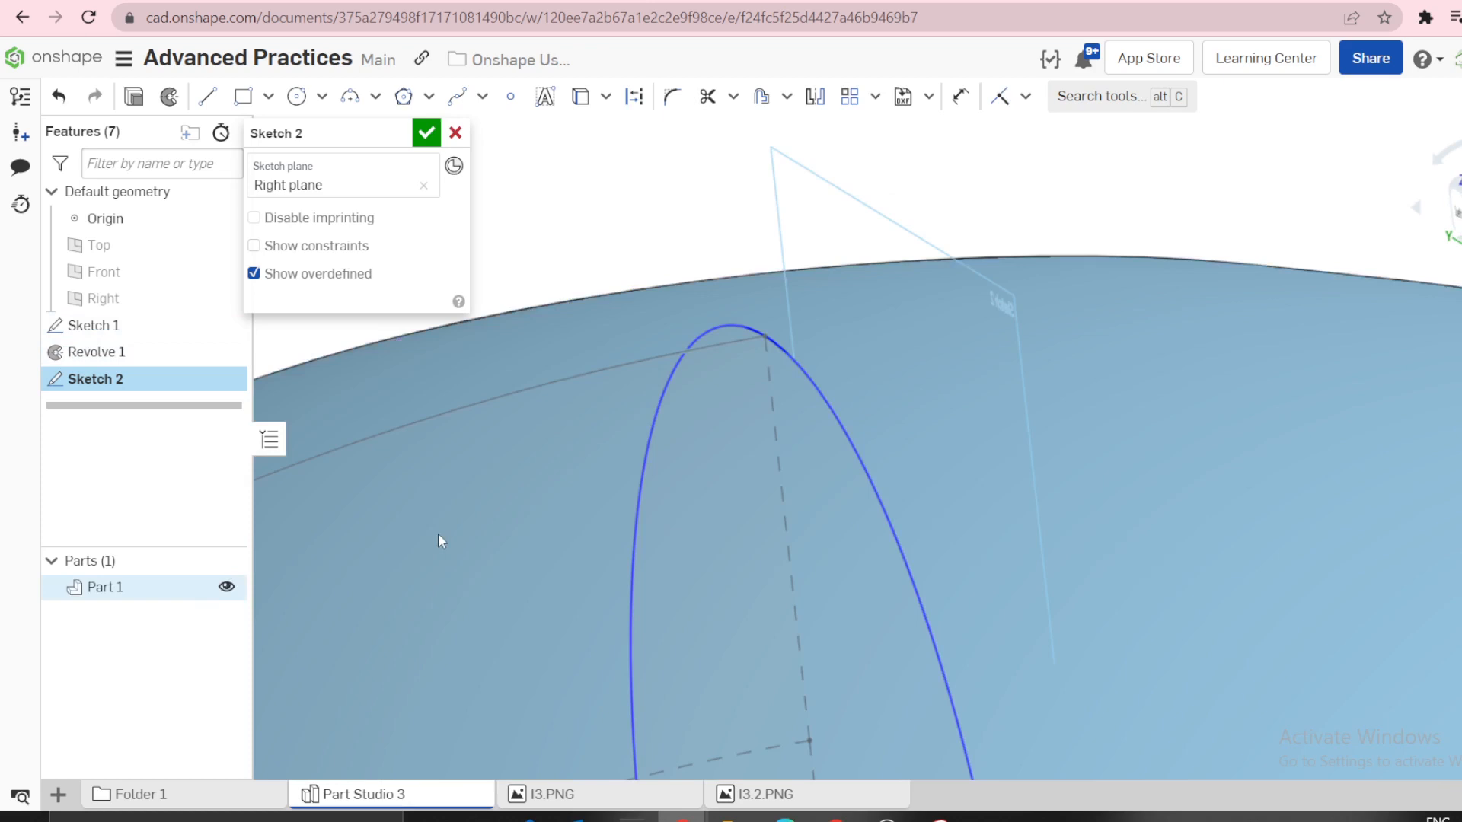
click(1064, 265)
key(n)
key(Escape)
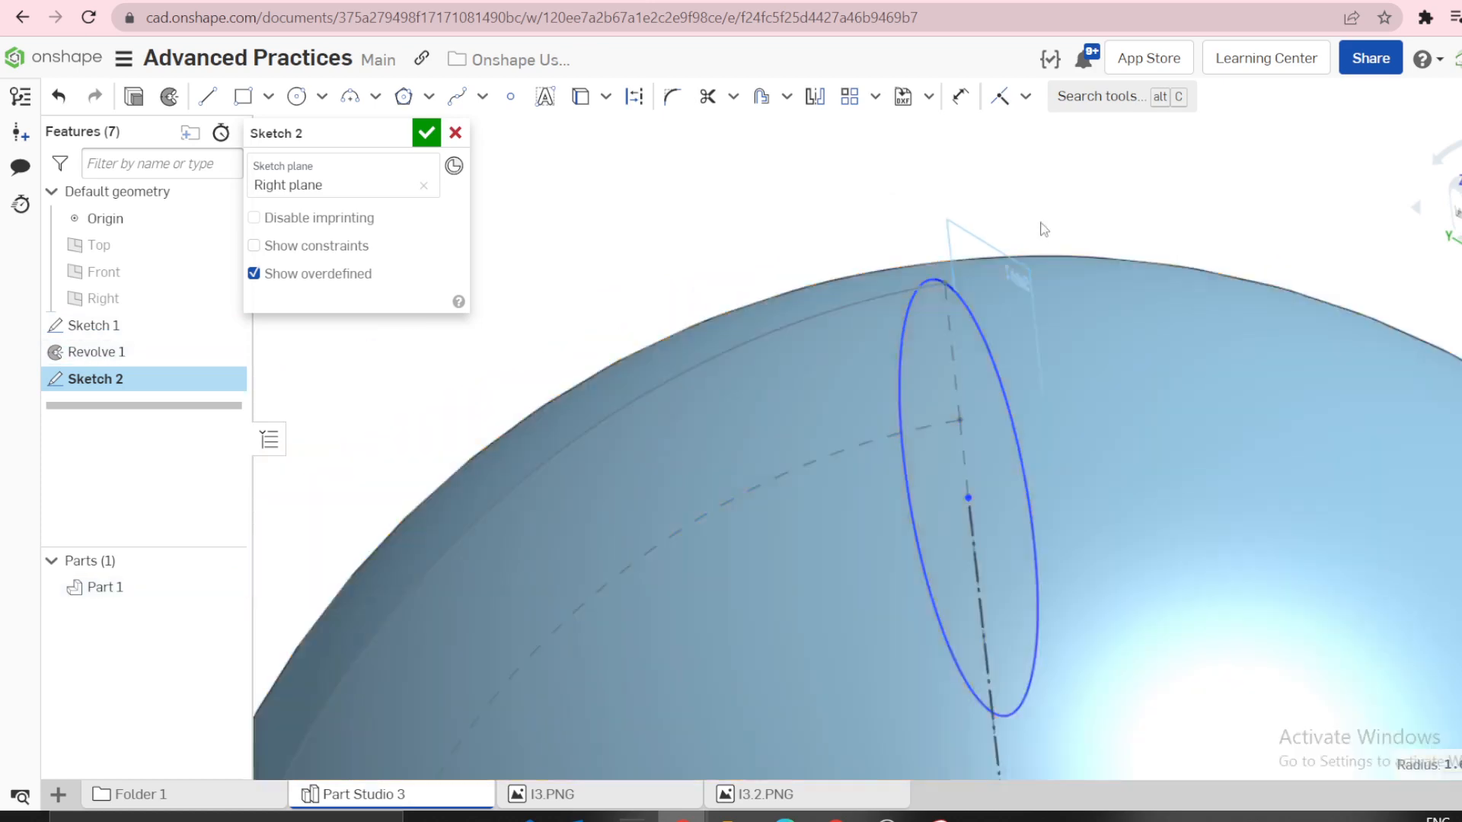
scroll(865, 393, up, 5)
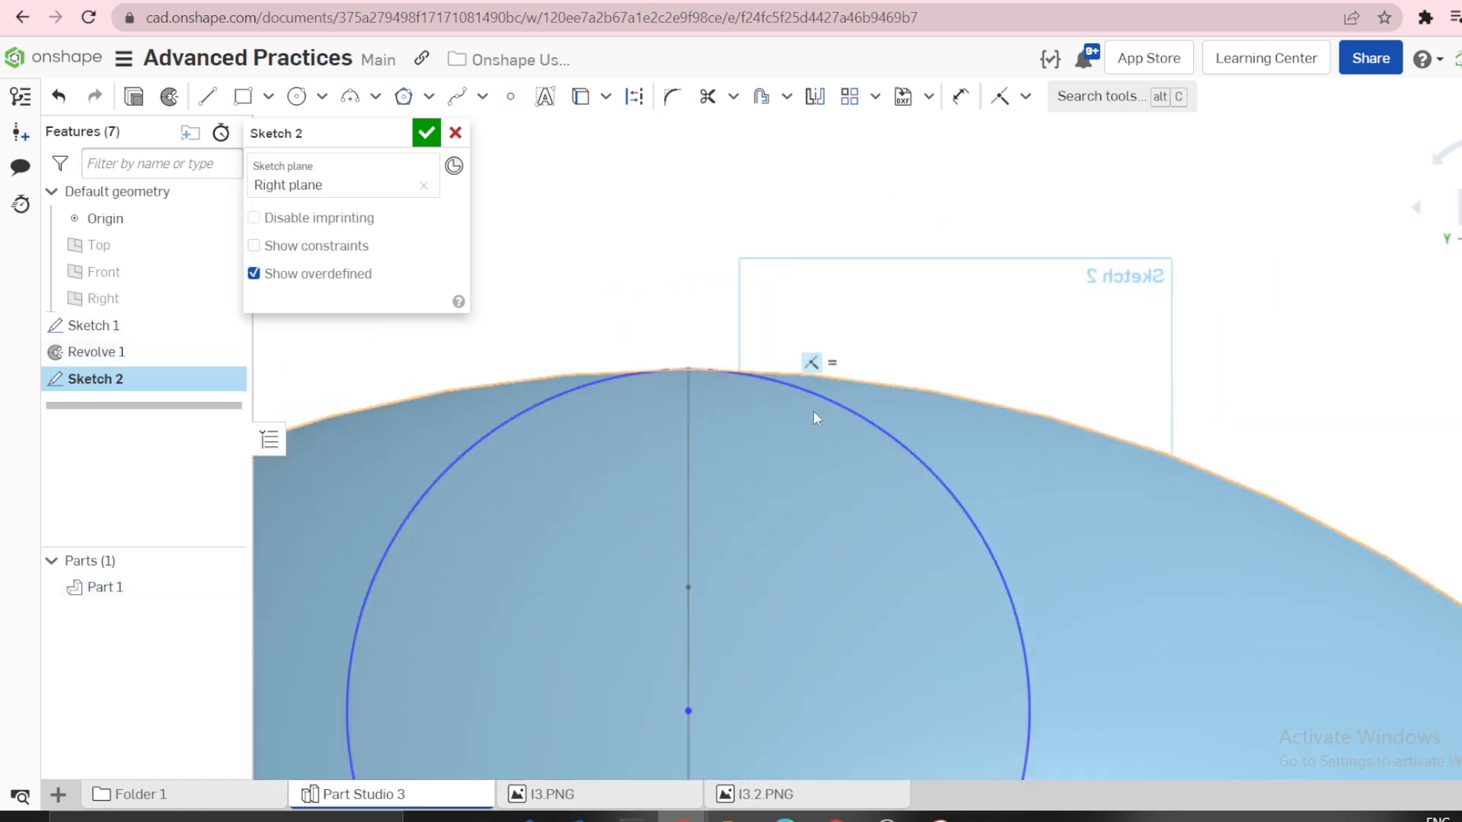
scroll(859, 381, down, 4)
scroll(963, 348, down, 3)
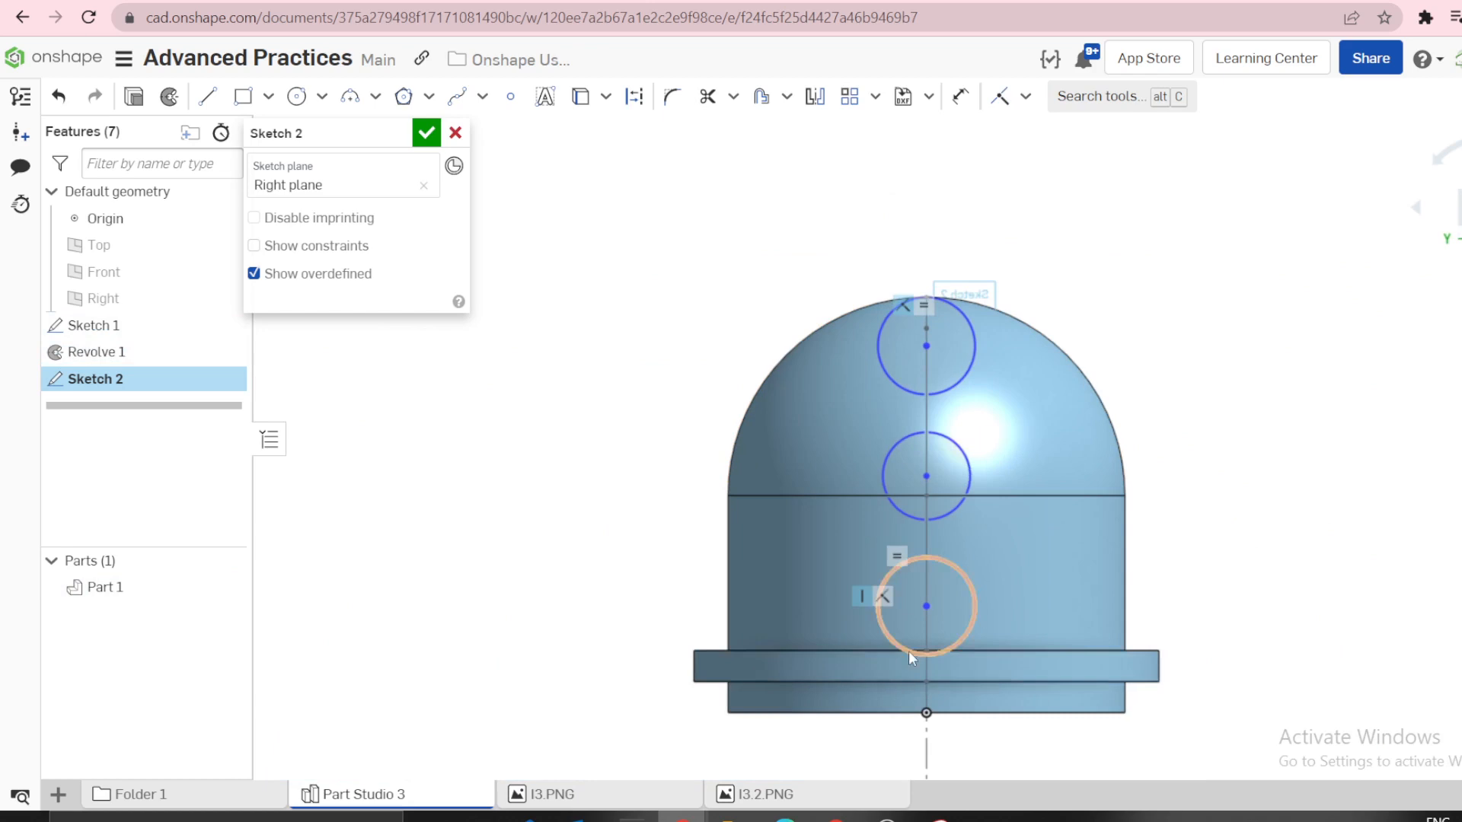
Check the flange dimensions of Section C-C in I3.PNG, and set the upper circle's diameter to 0.38 in.
click(551, 794)
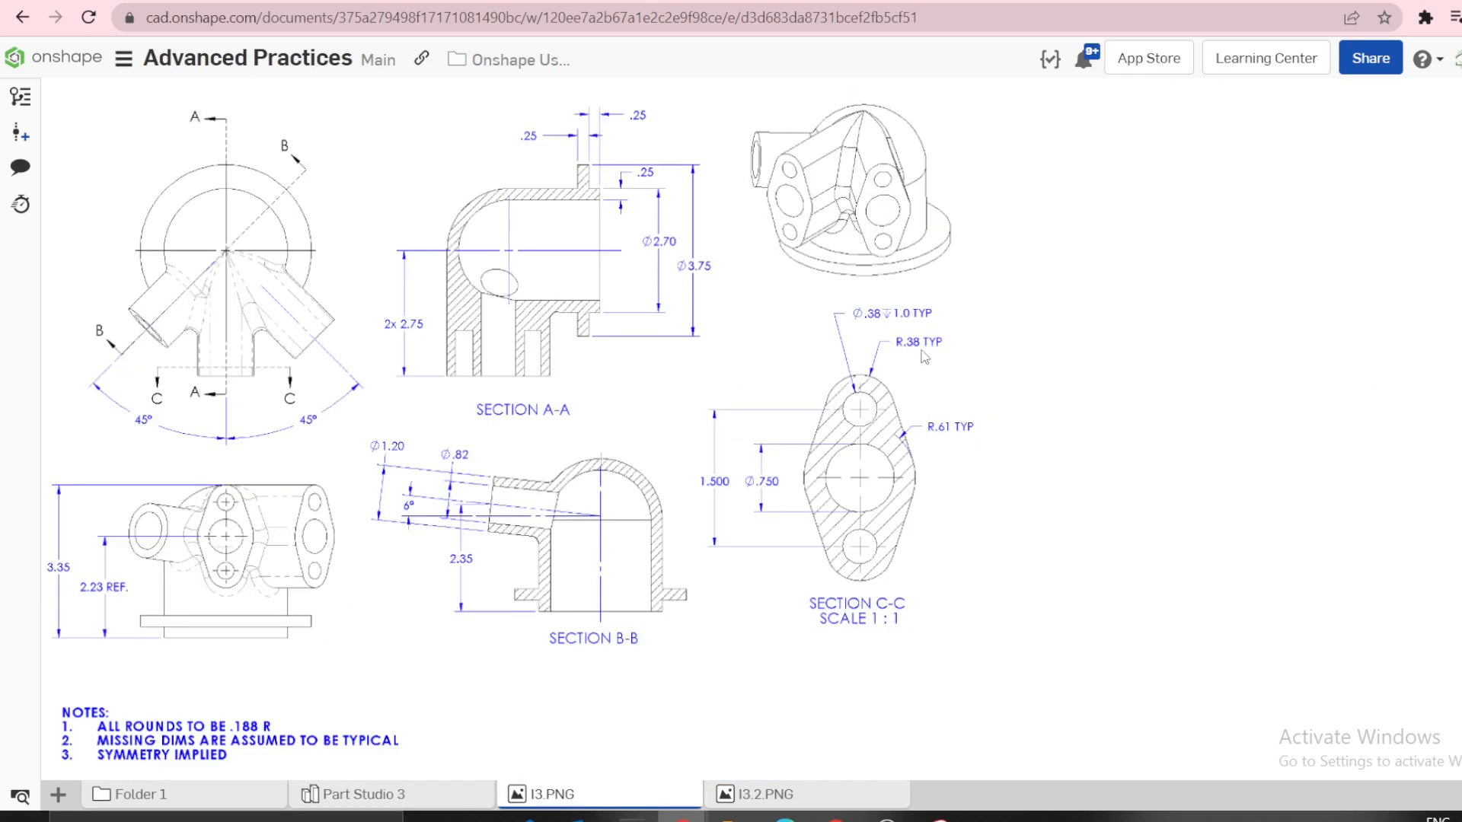
click(440, 800)
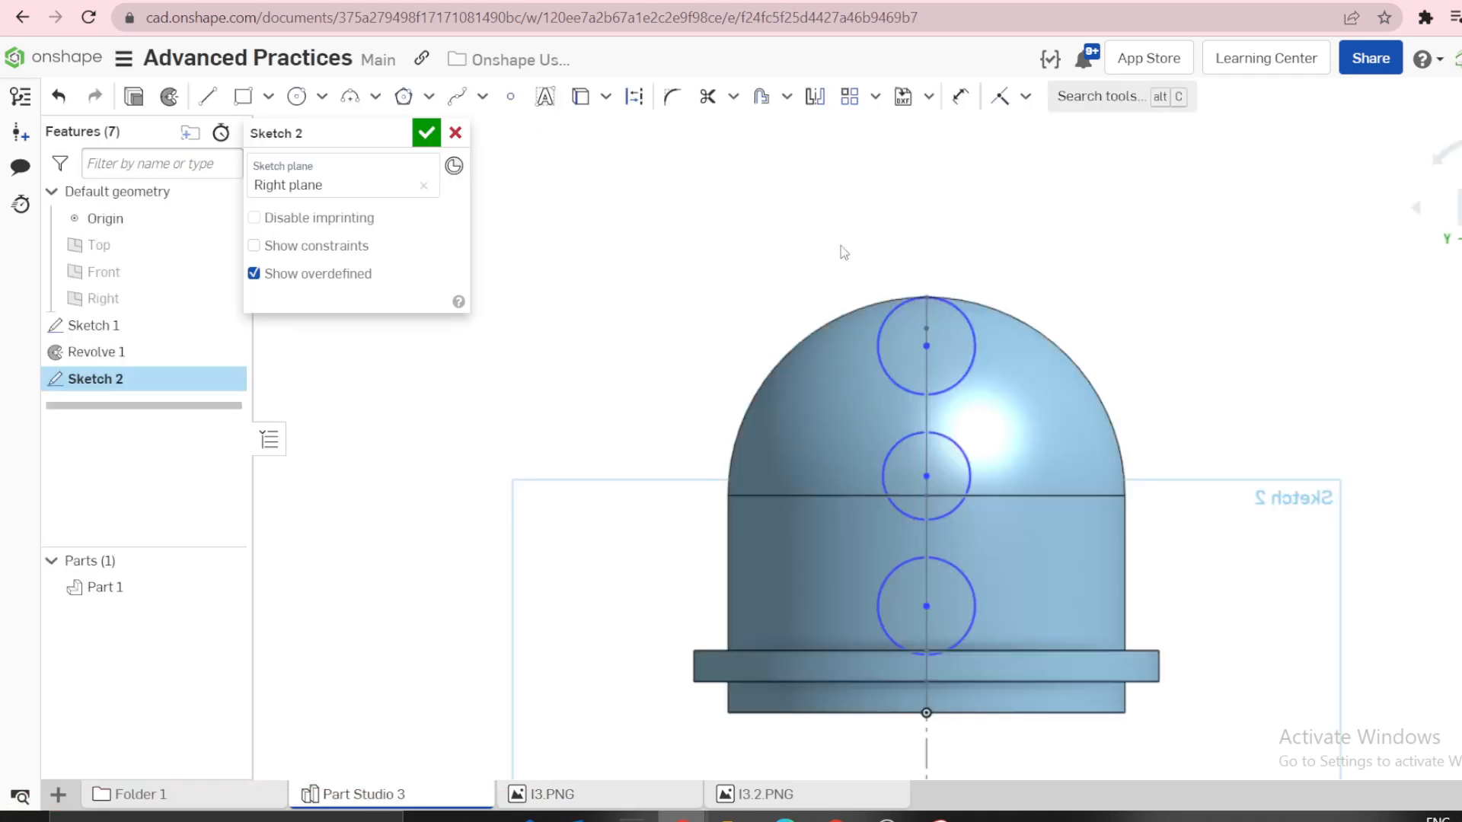
click(956, 312)
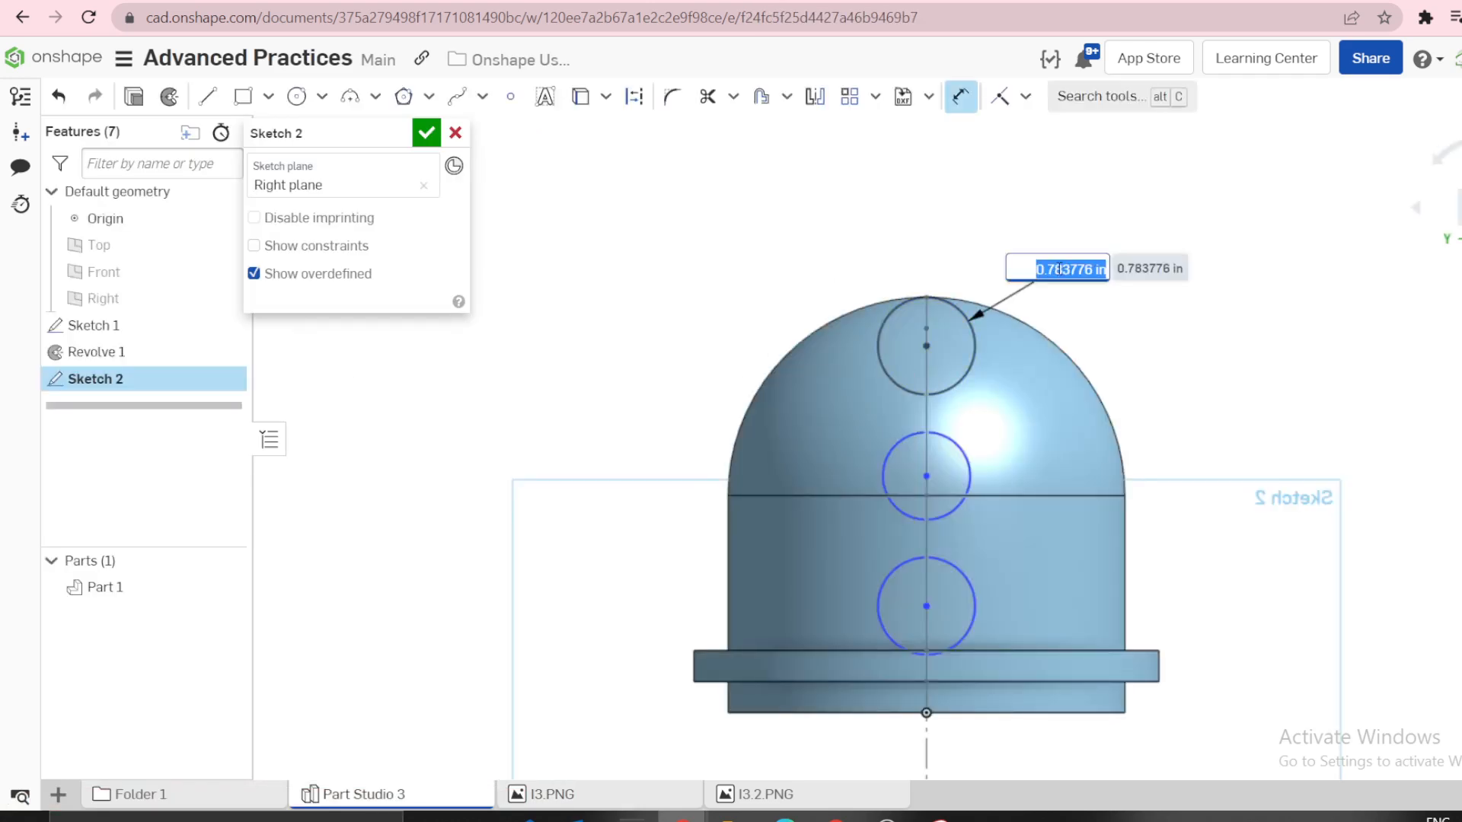
key(BackSpace)
text(.38)
key(Return)
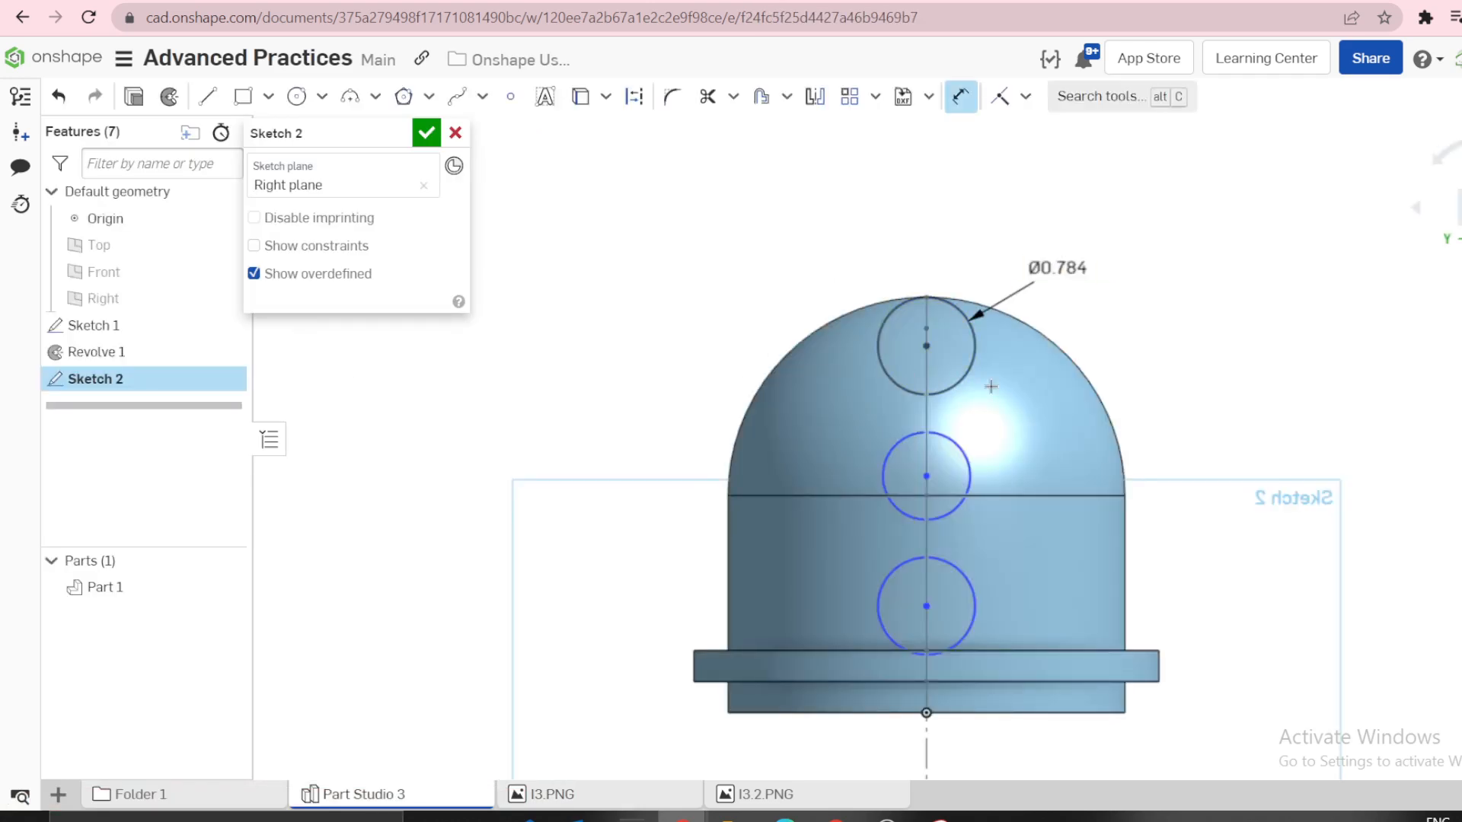
Dimension the middle circle with a diameter of 0.61 in.
click(968, 451)
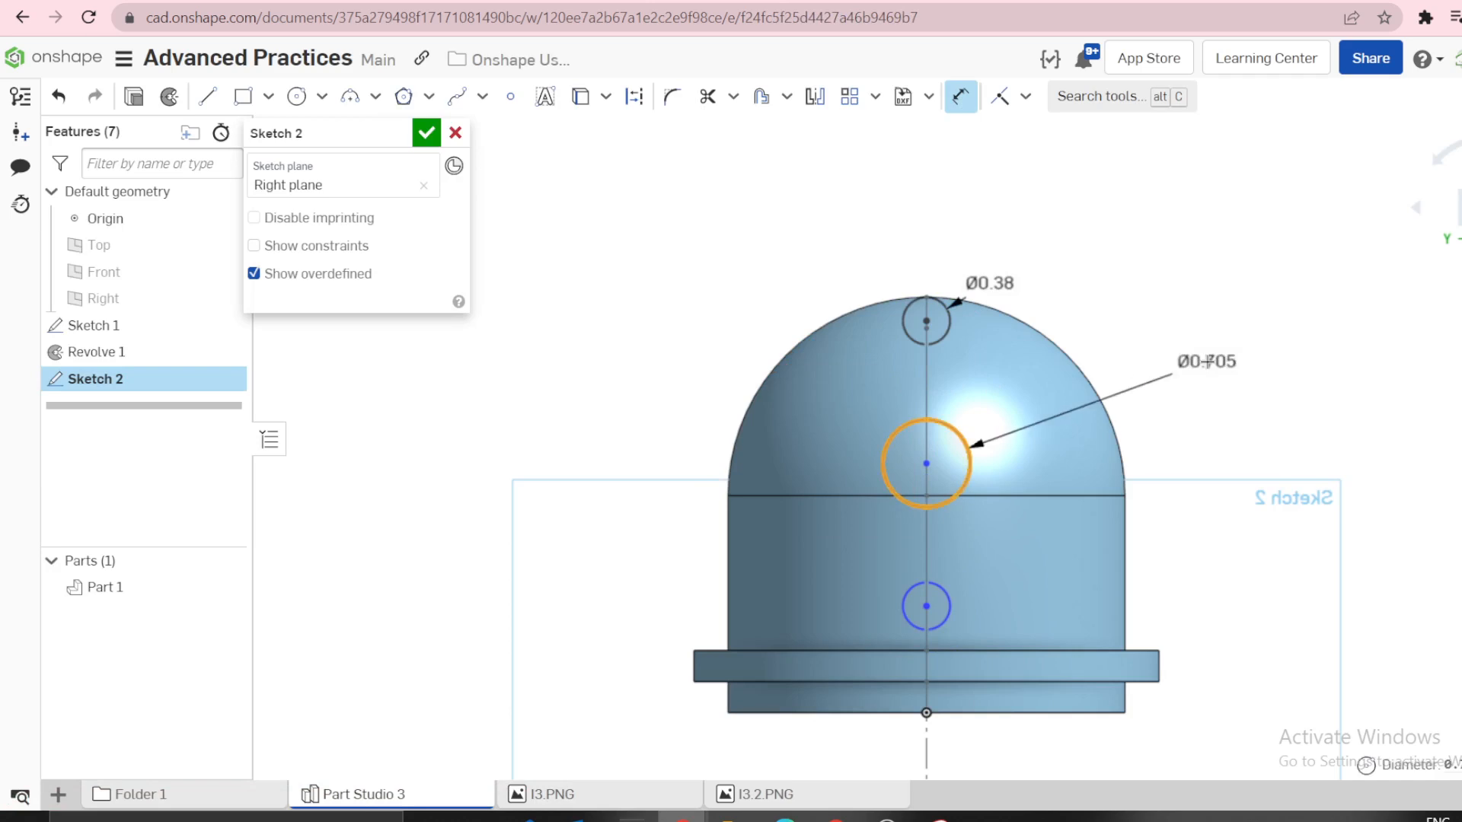
click(1211, 362)
key(BackSpace)
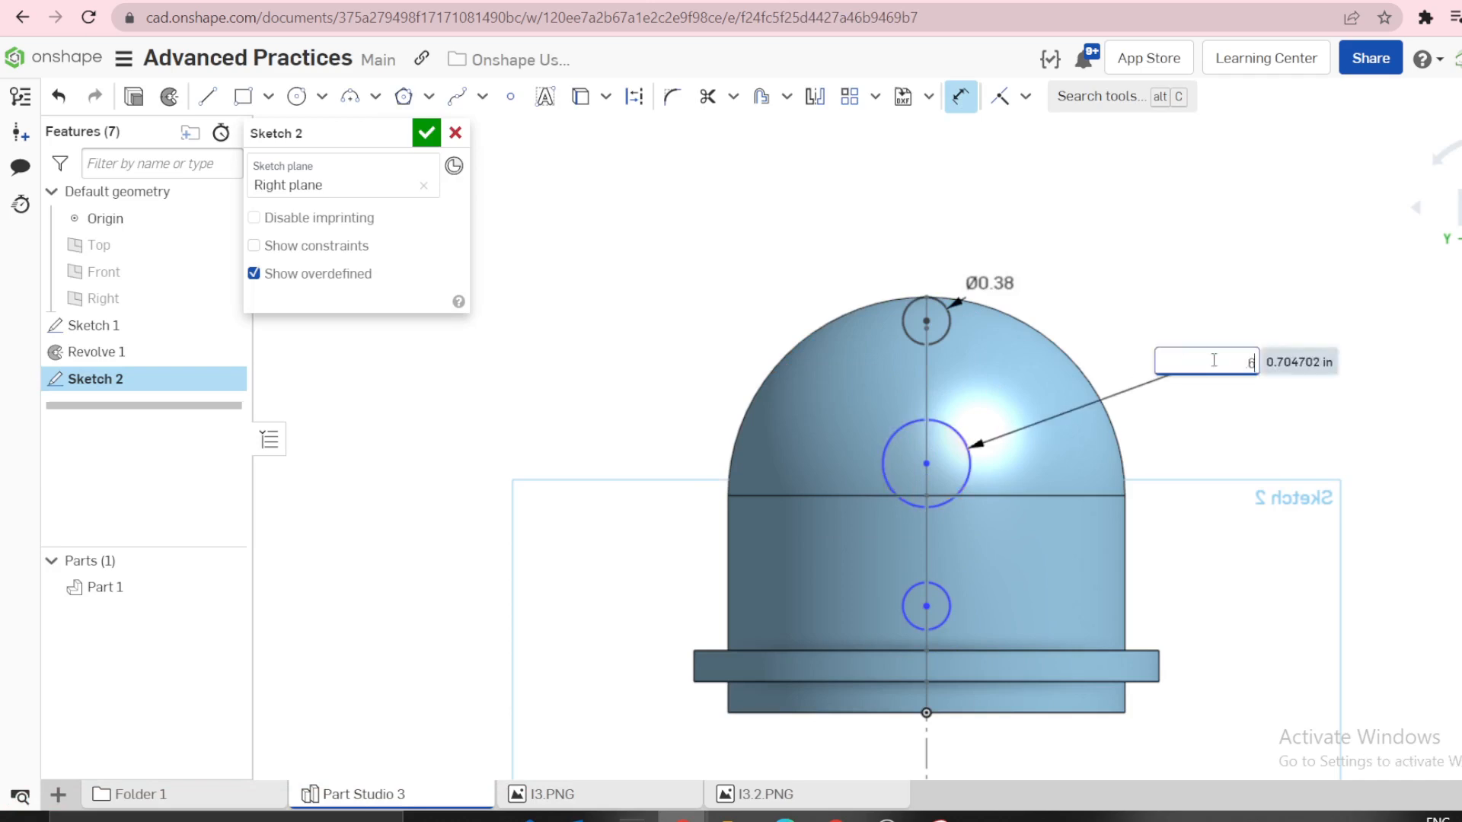
text(.61)
key(Return)
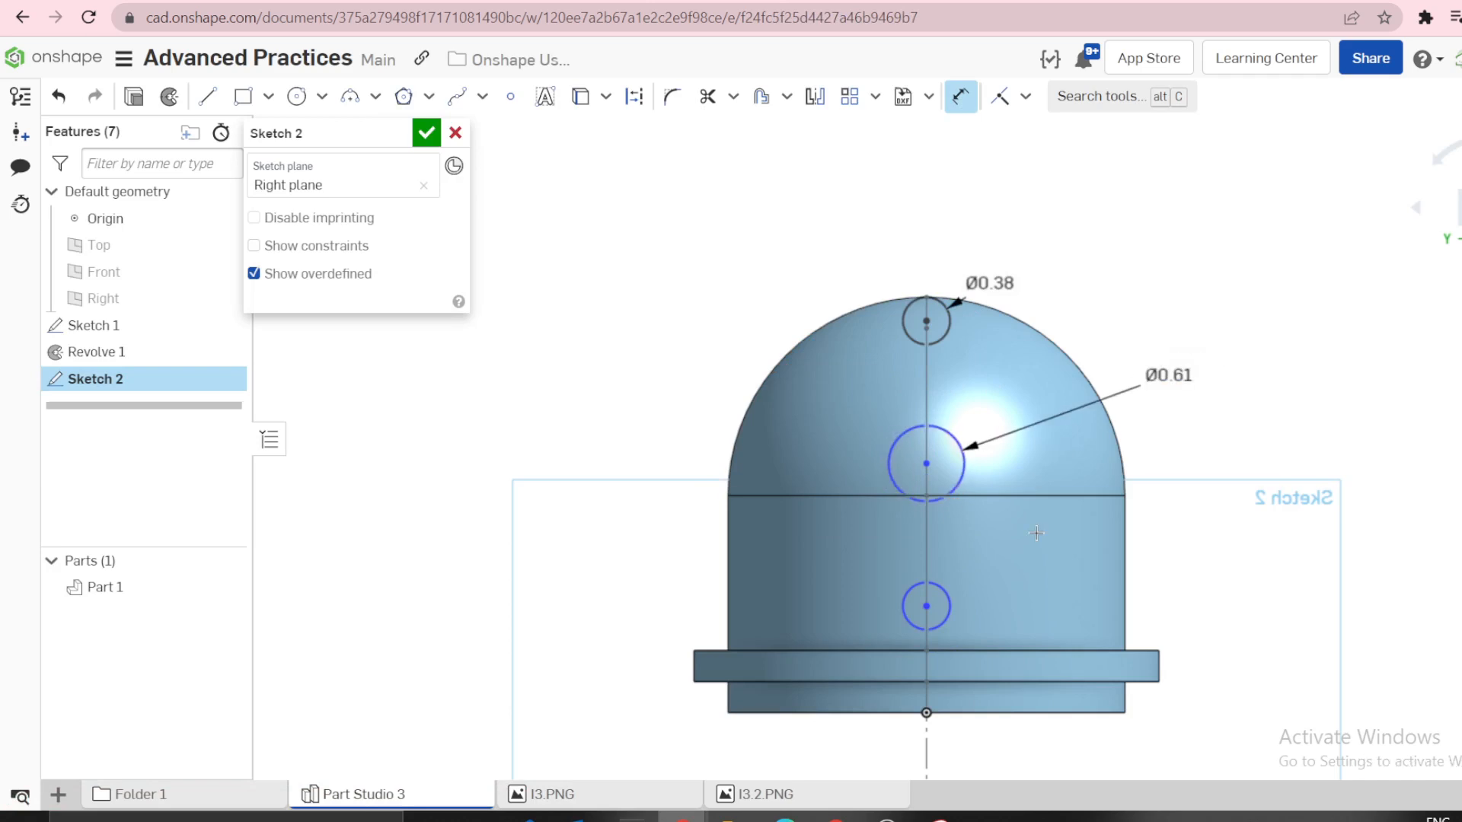
Check the hole spacing in I3.PNG, and set the vertical distance between the upper and lower circle centers to 1.5 in.
click(550, 795)
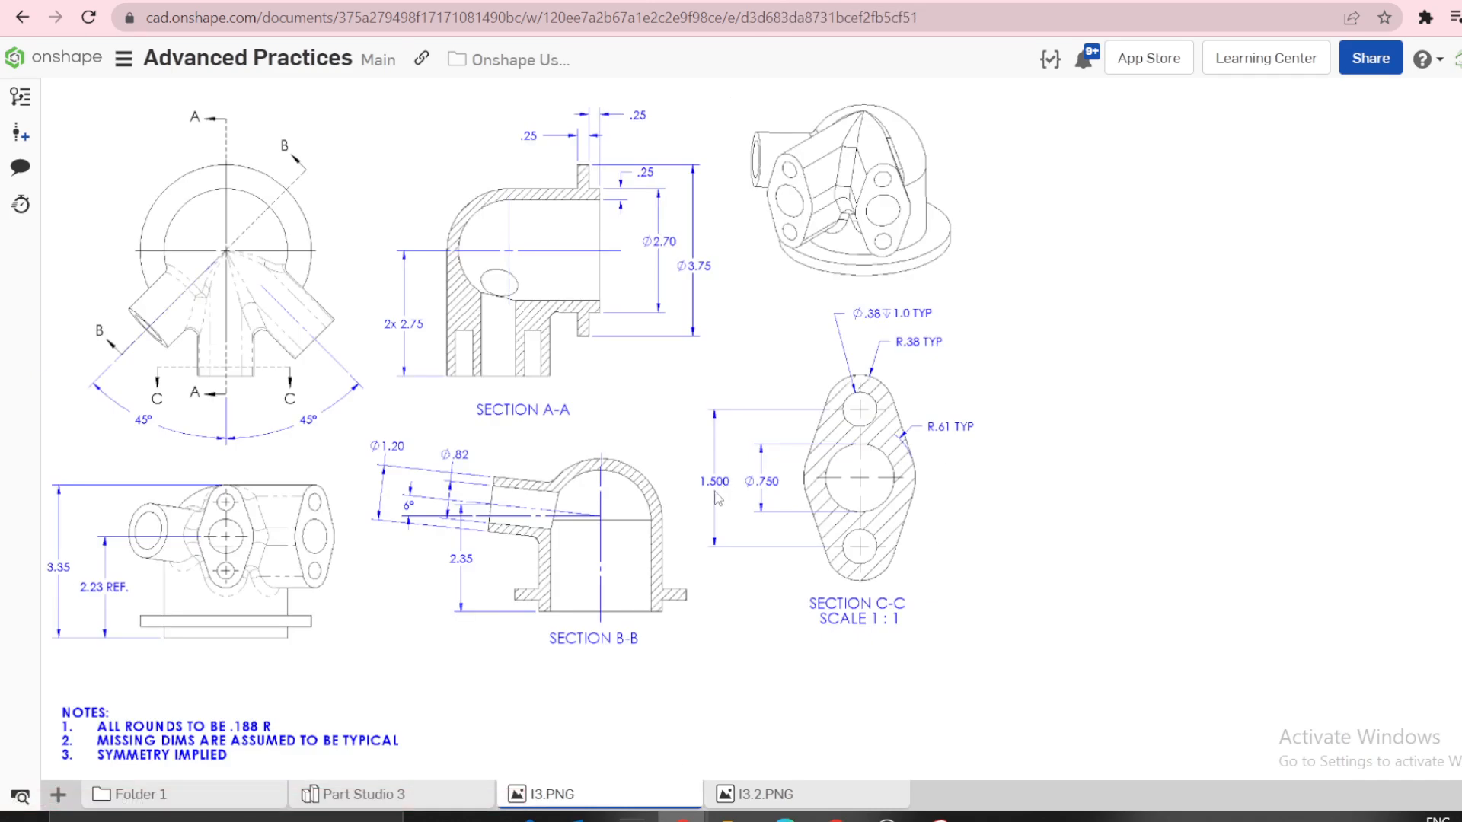
click(411, 798)
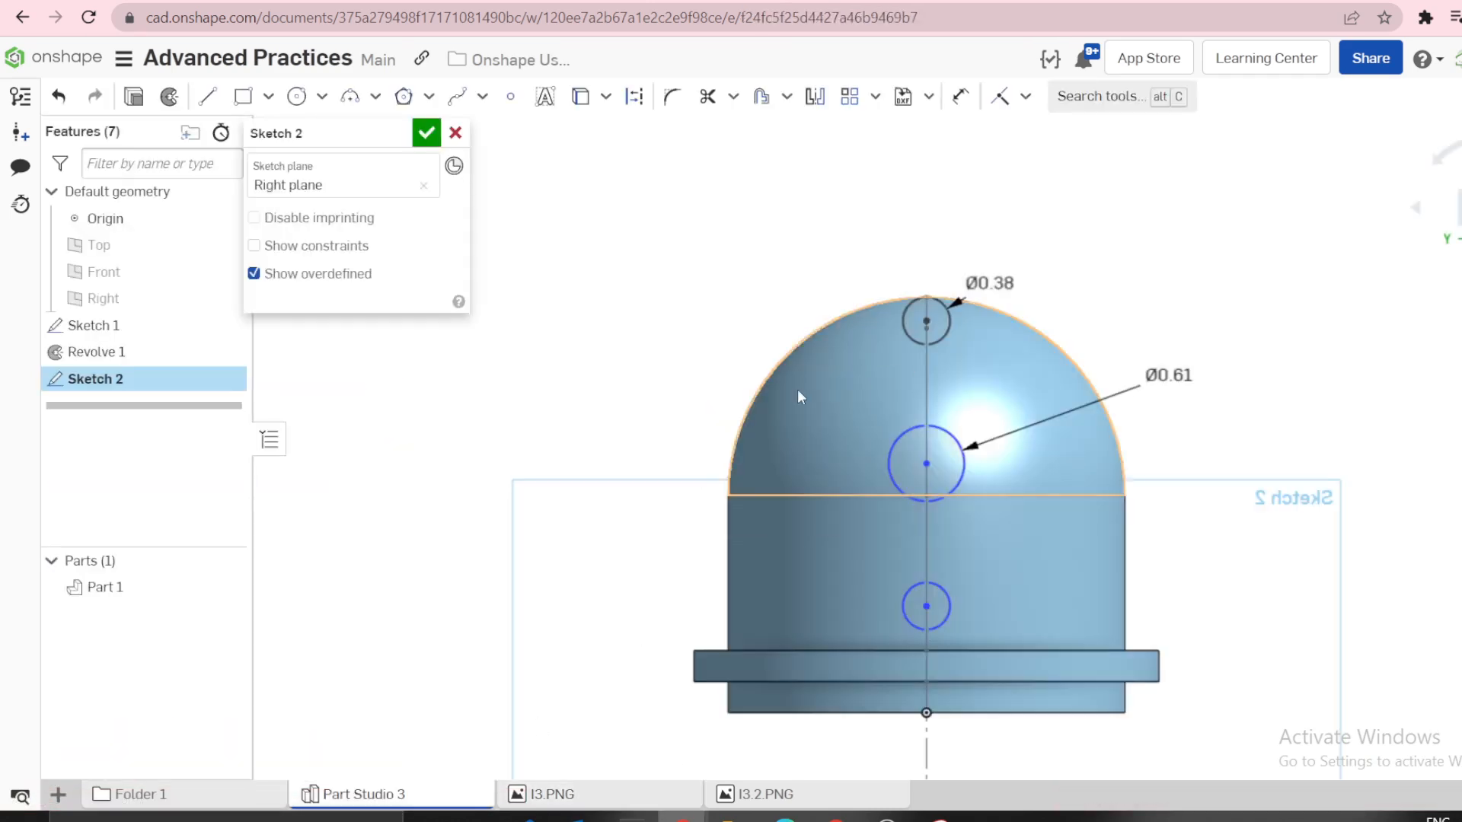
key(u)
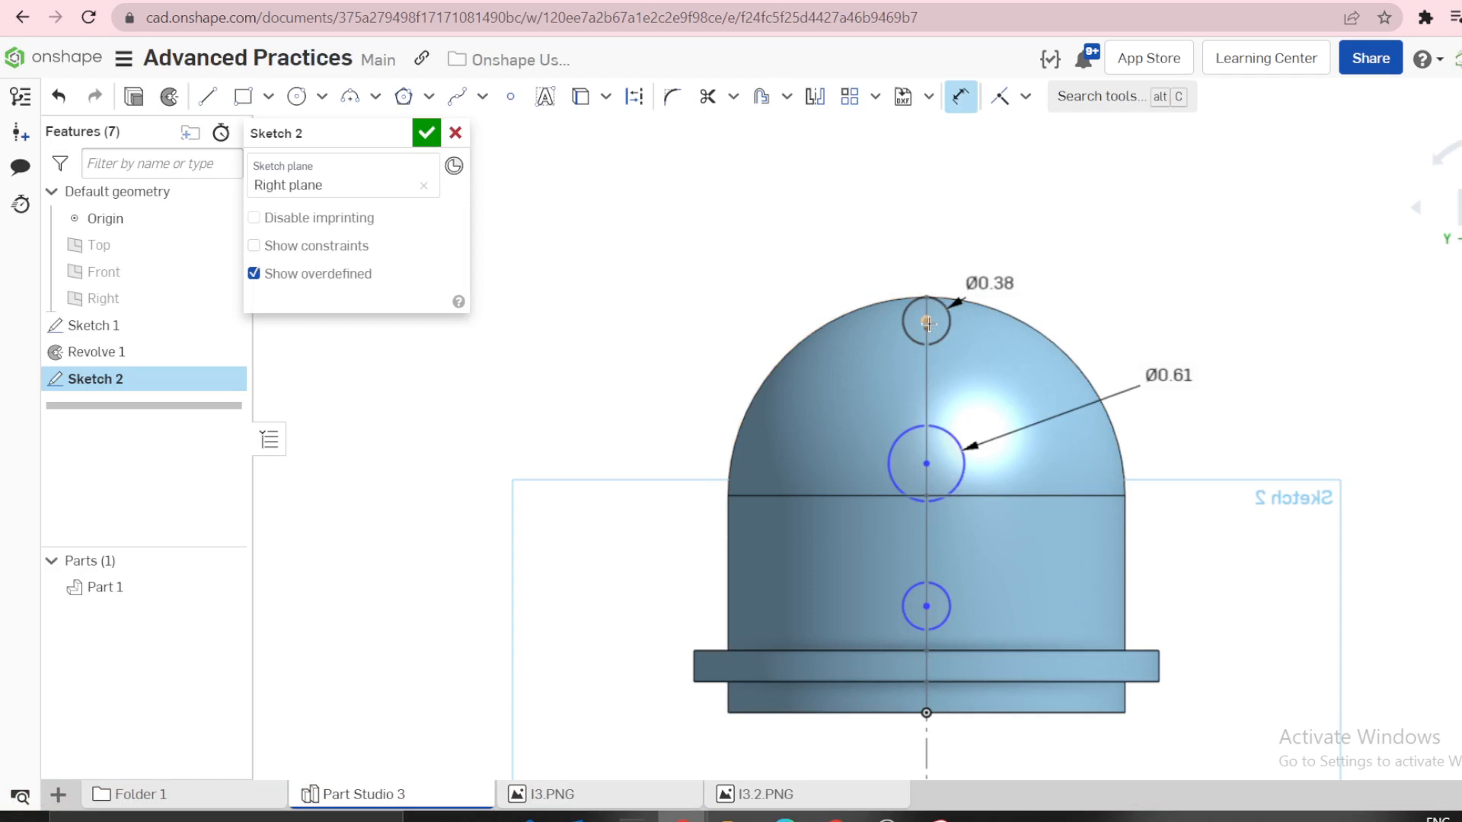
click(927, 606)
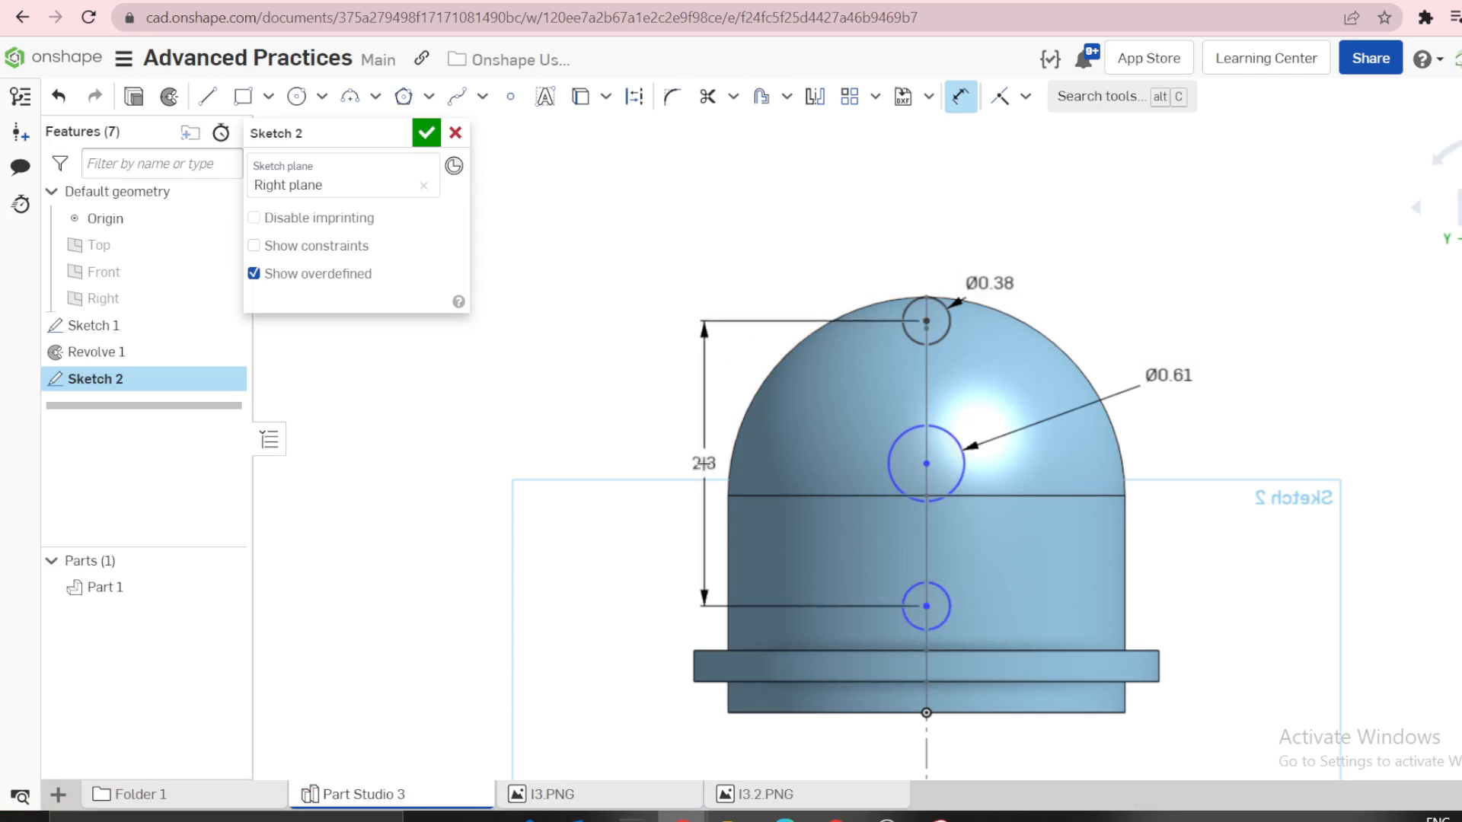
click(680, 455)
text(1)
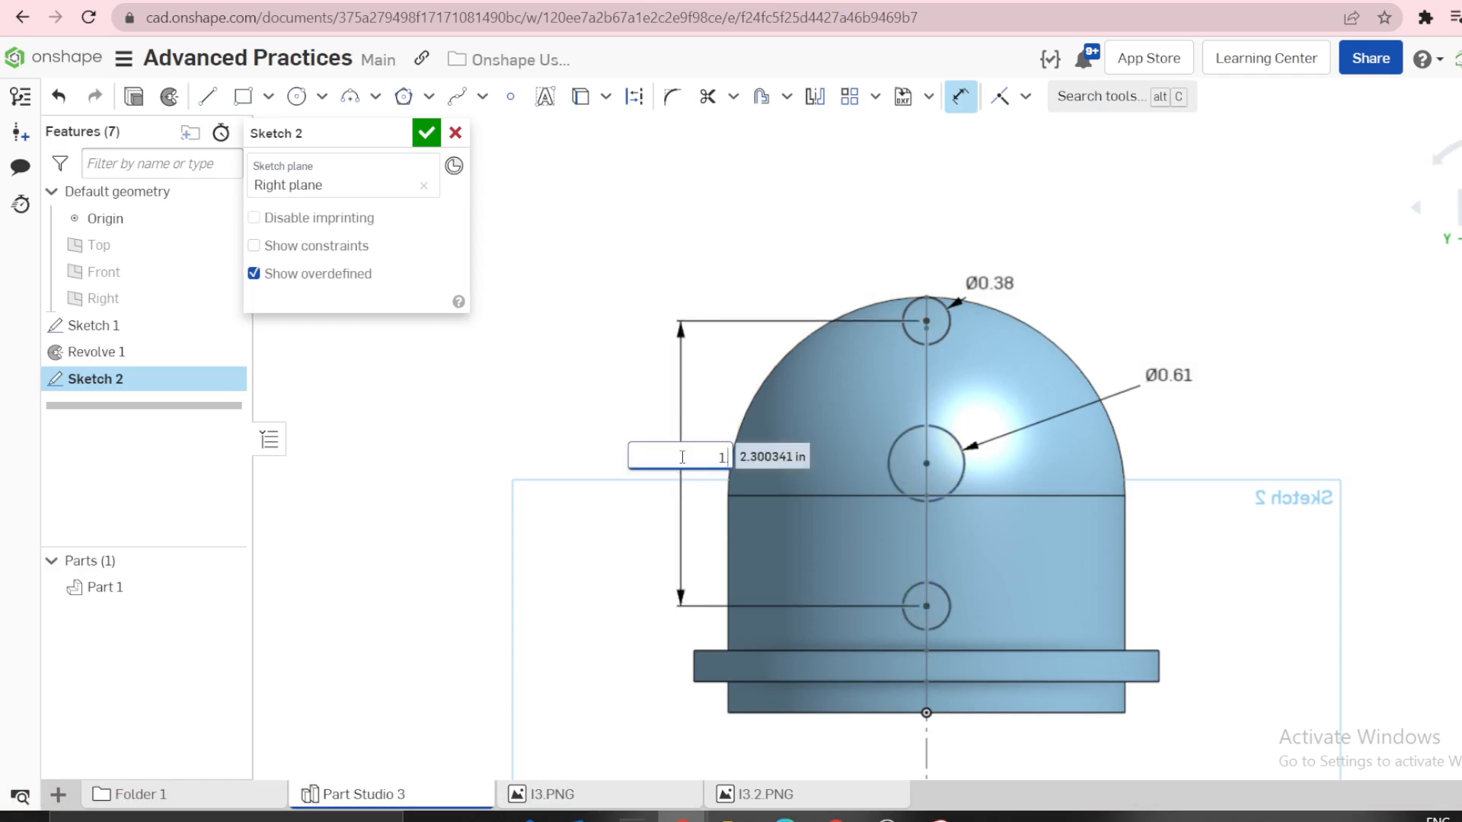
text(.5)
key(Return)
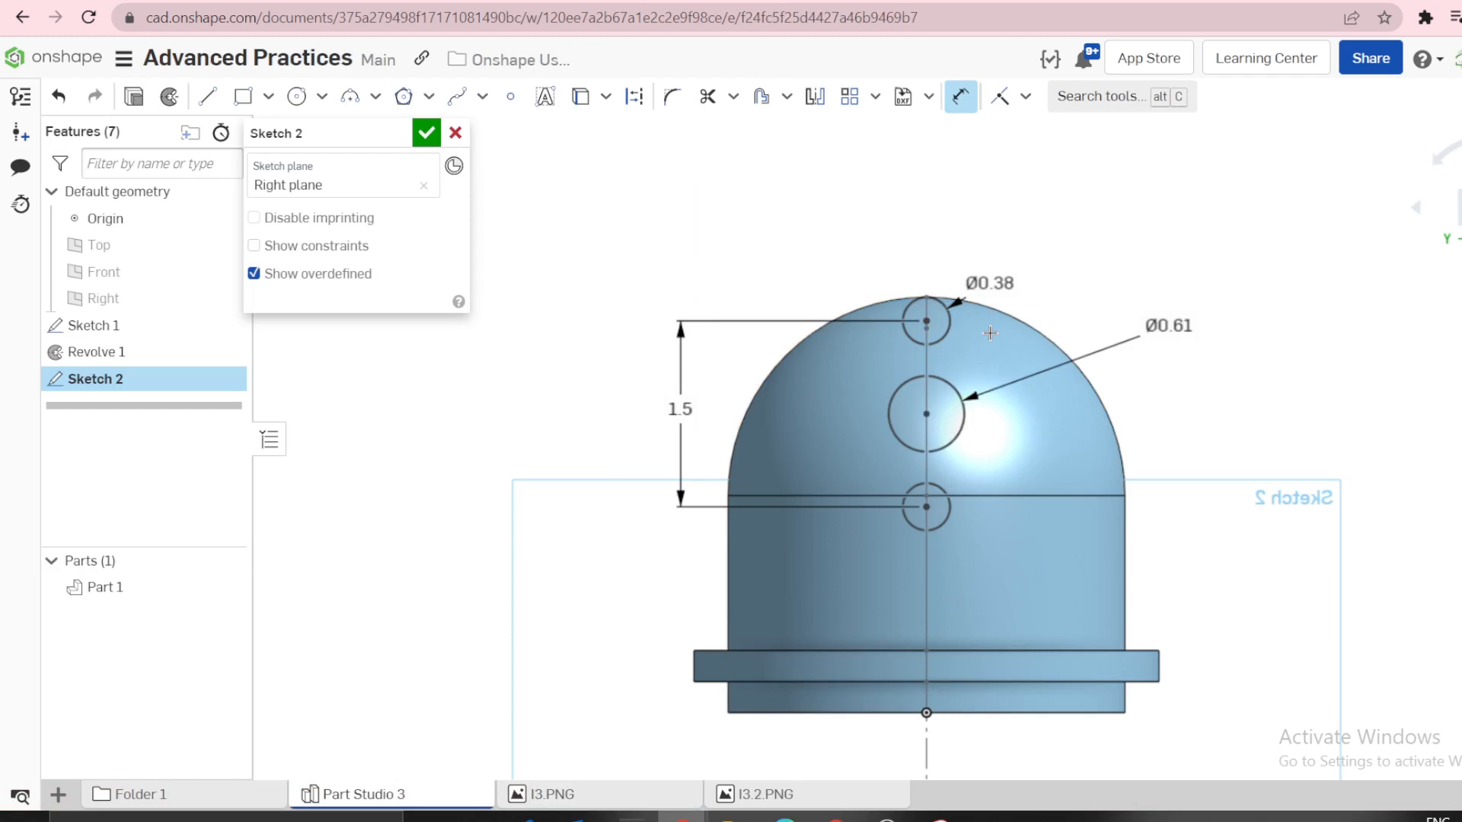
Sketch a short slanted line from outside the circles up to the left side of the upper circle.
scroll(990, 333, up, 3)
key(l)
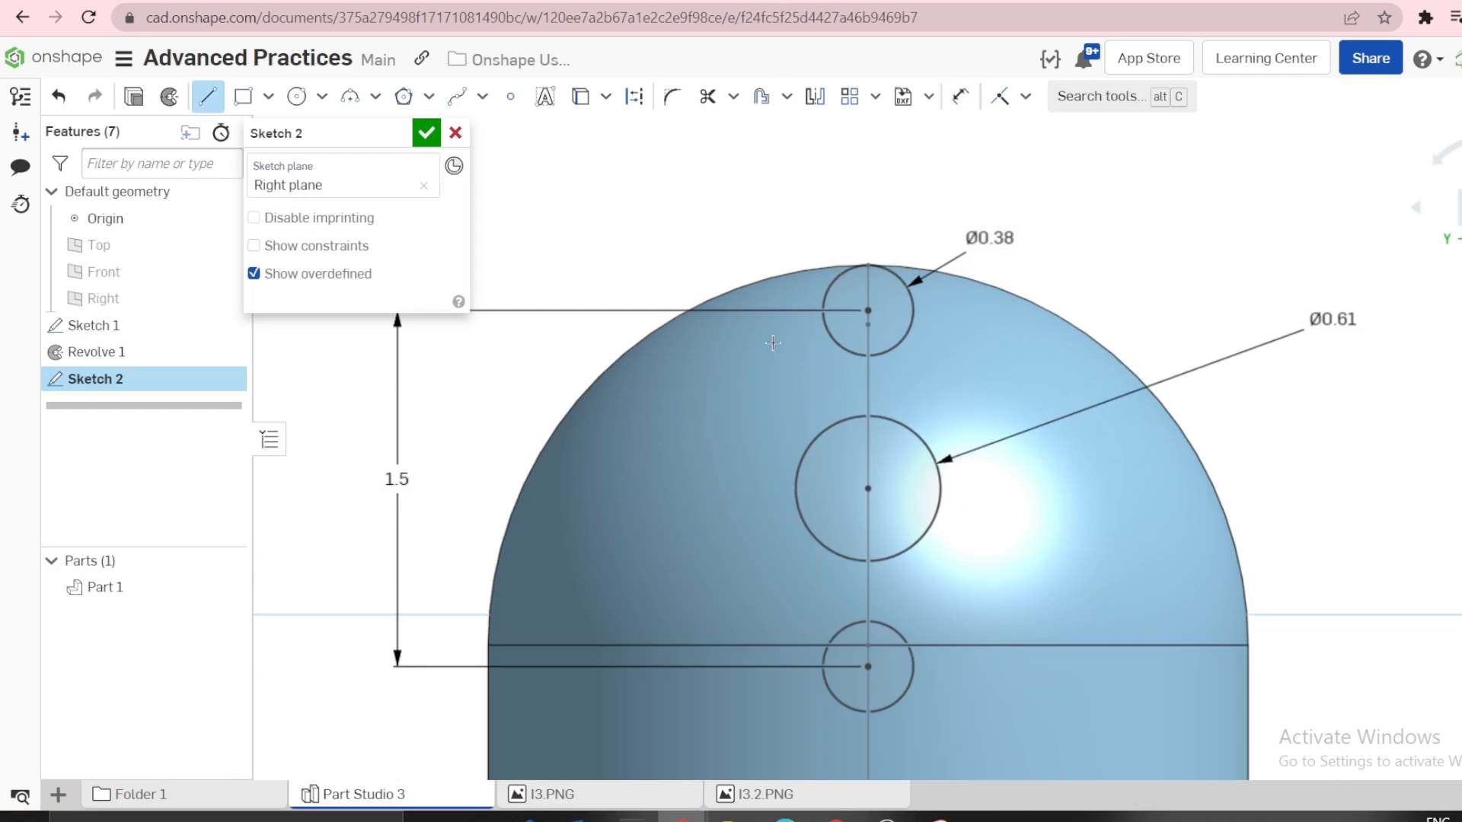
click(822, 288)
key(Escape)
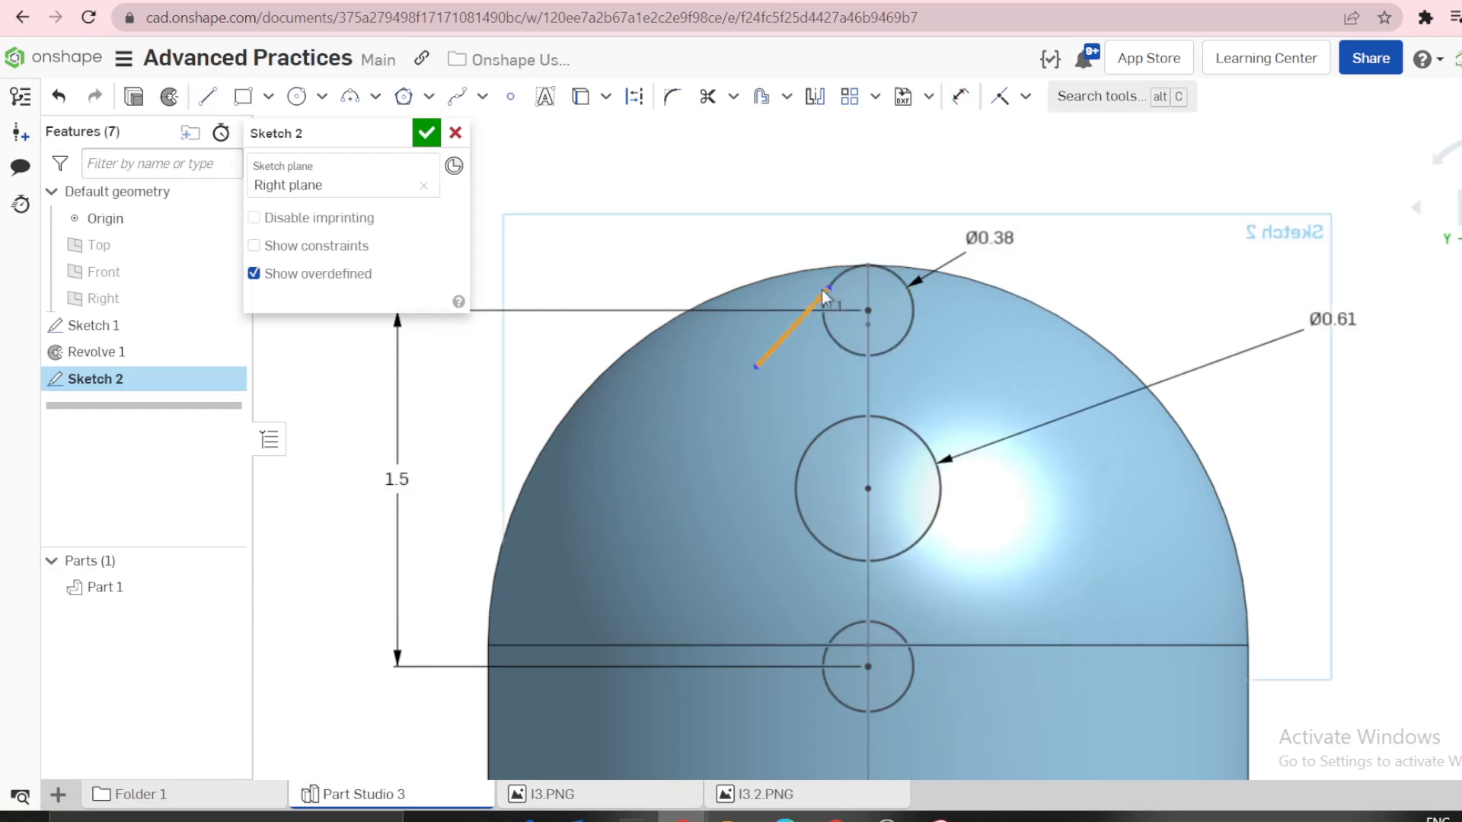
Make the slanted line tangent to the upper and middle circles, with its lower endpoint coincident with the middle circle.
click(833, 280)
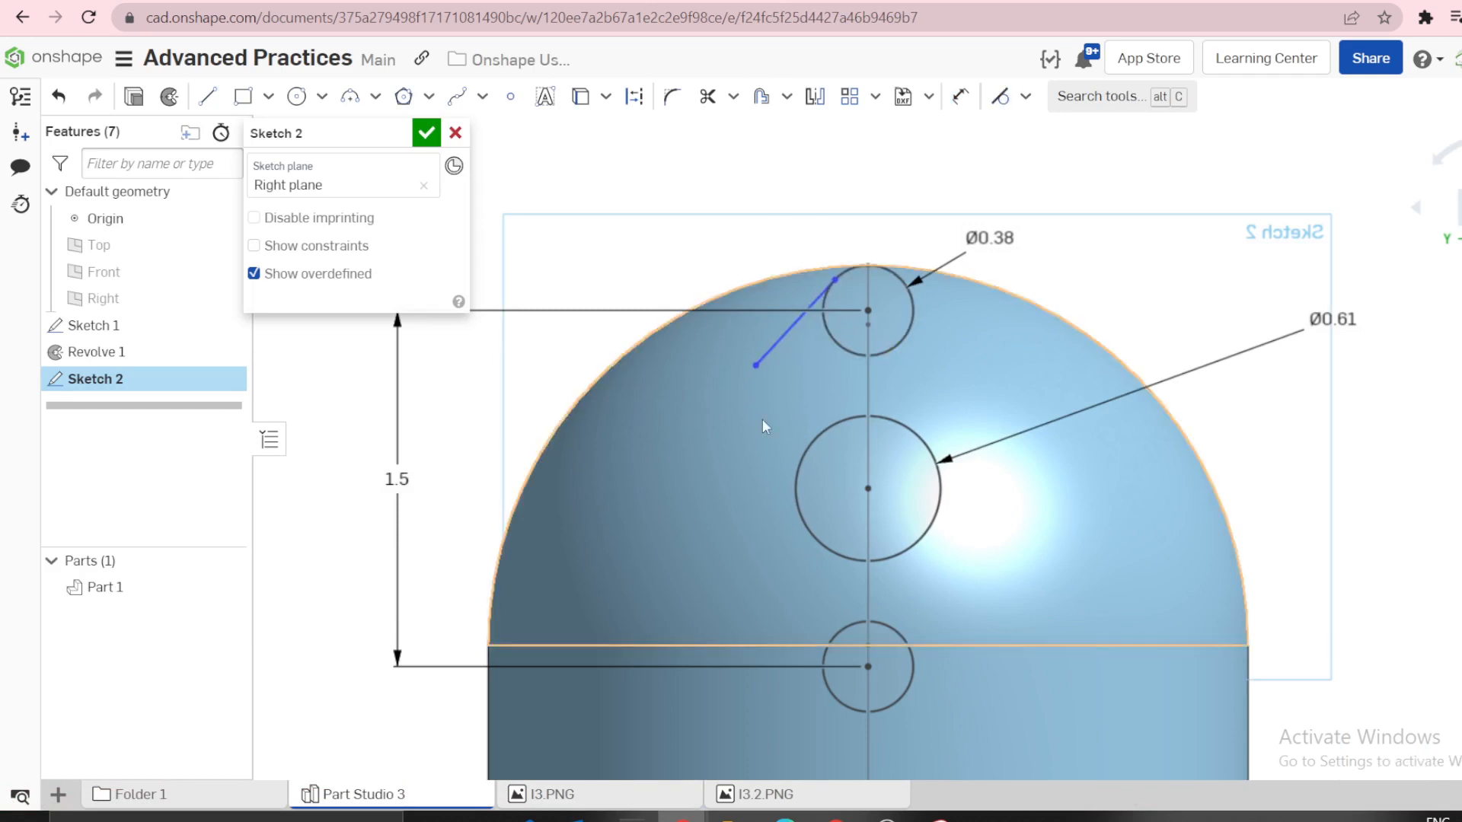
click(774, 361)
click(800, 454)
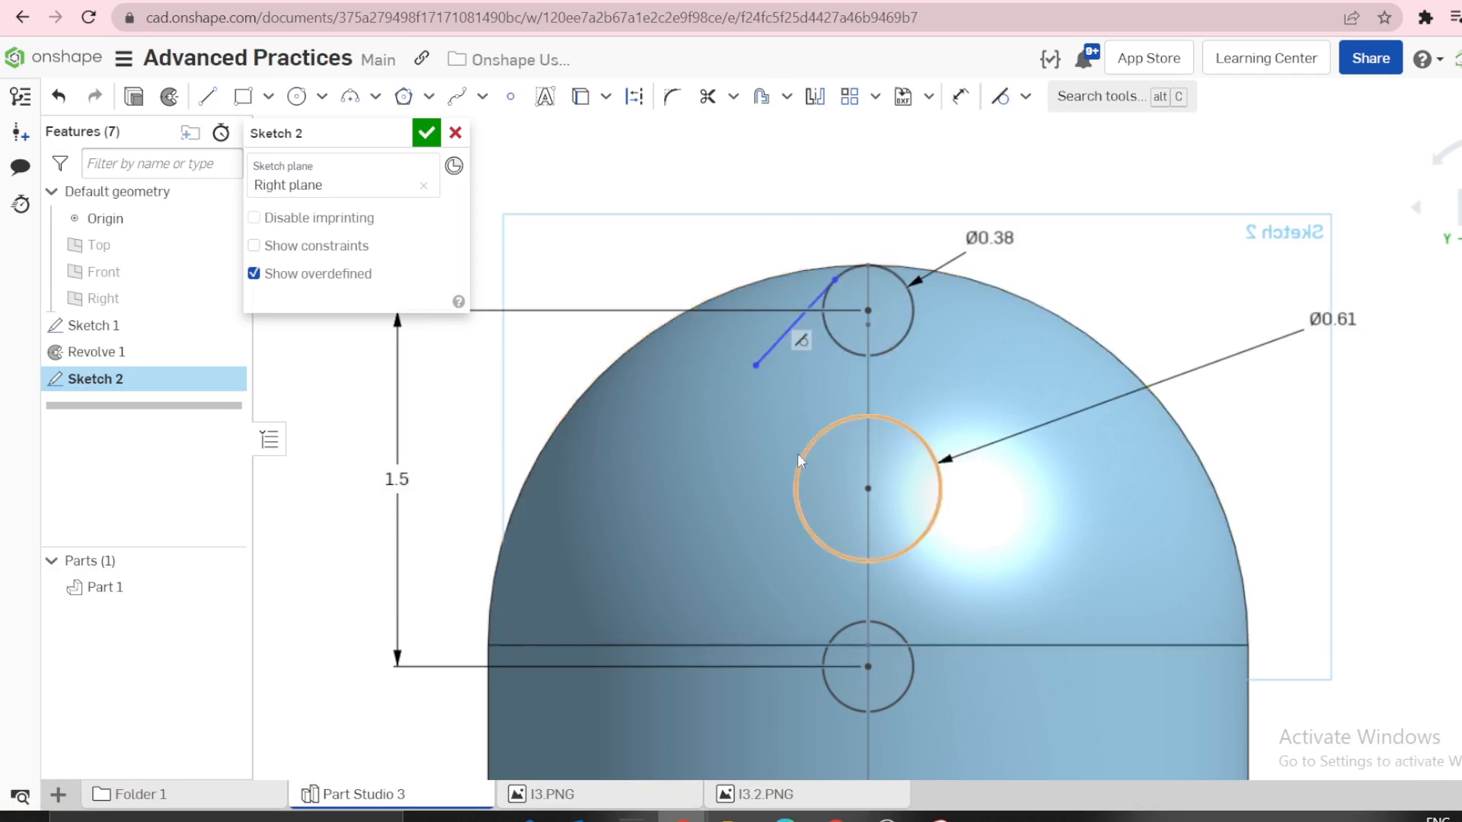
drag(765, 360, 815, 405)
click(810, 393)
click(820, 433)
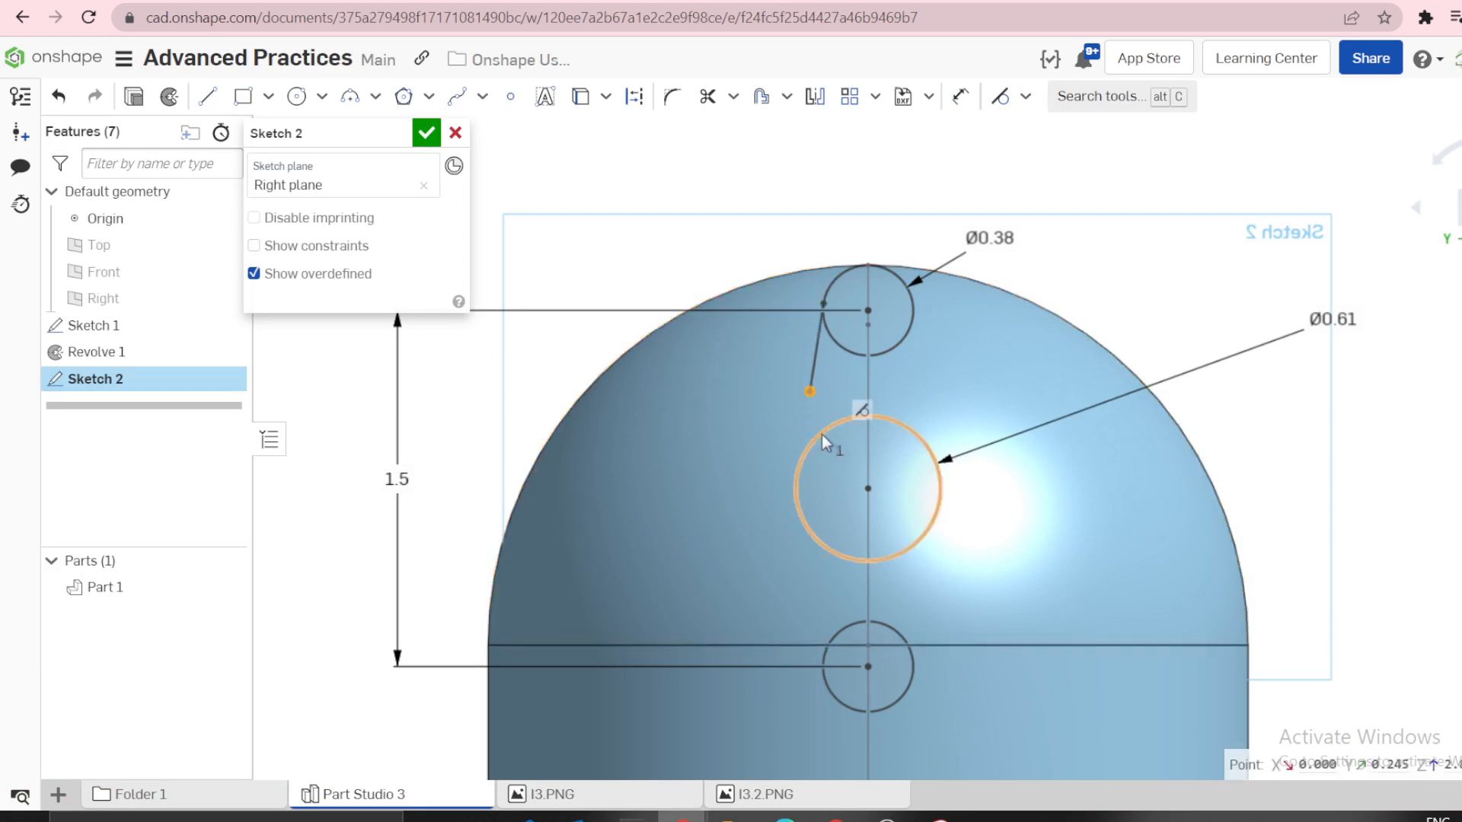
key(i)
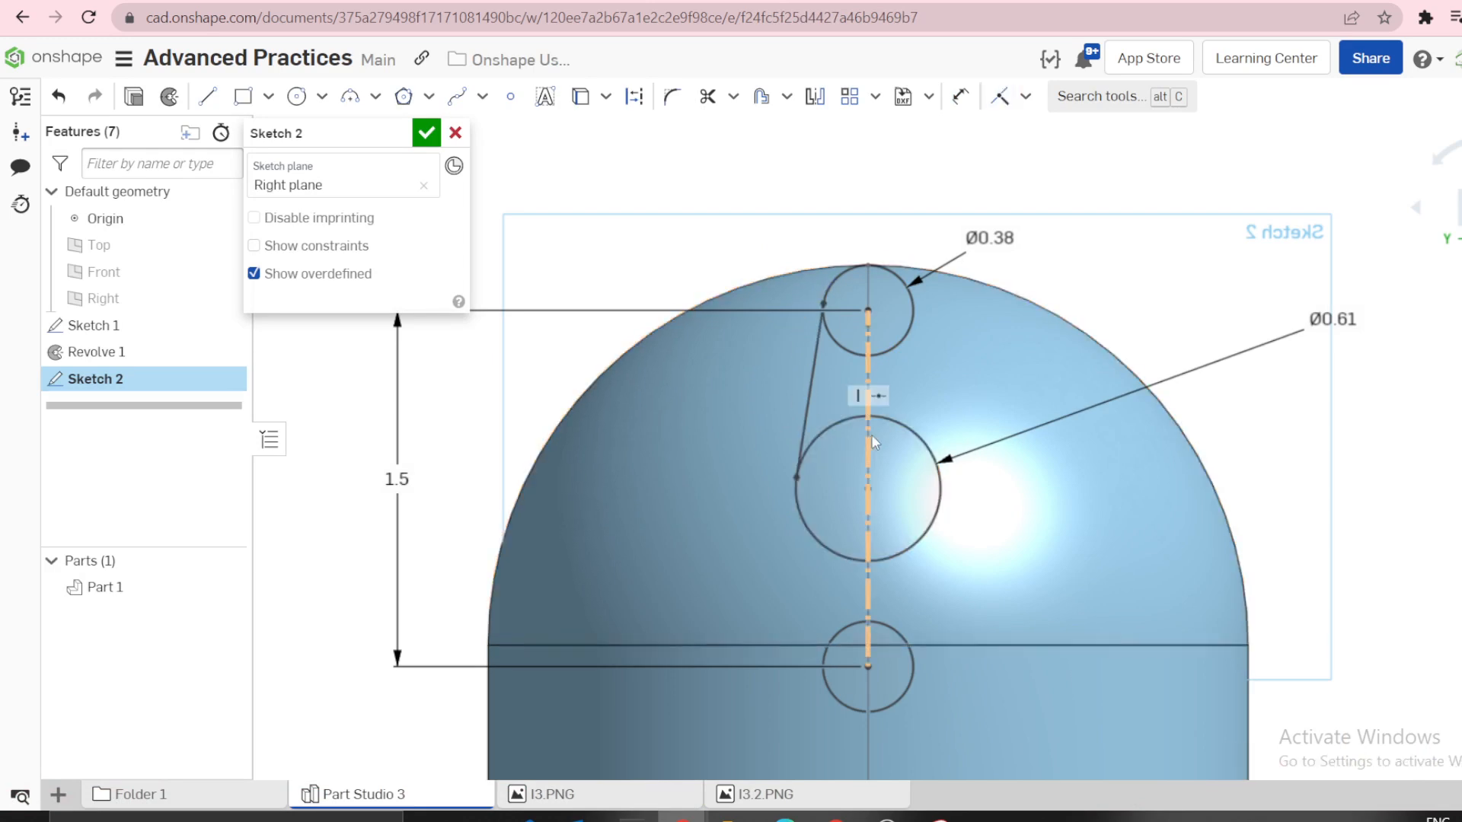
Check the flange radii of Section C-C in I3.PNG, and set the upper circle's diameter to 0.76 in.
scroll(972, 457, down, 2)
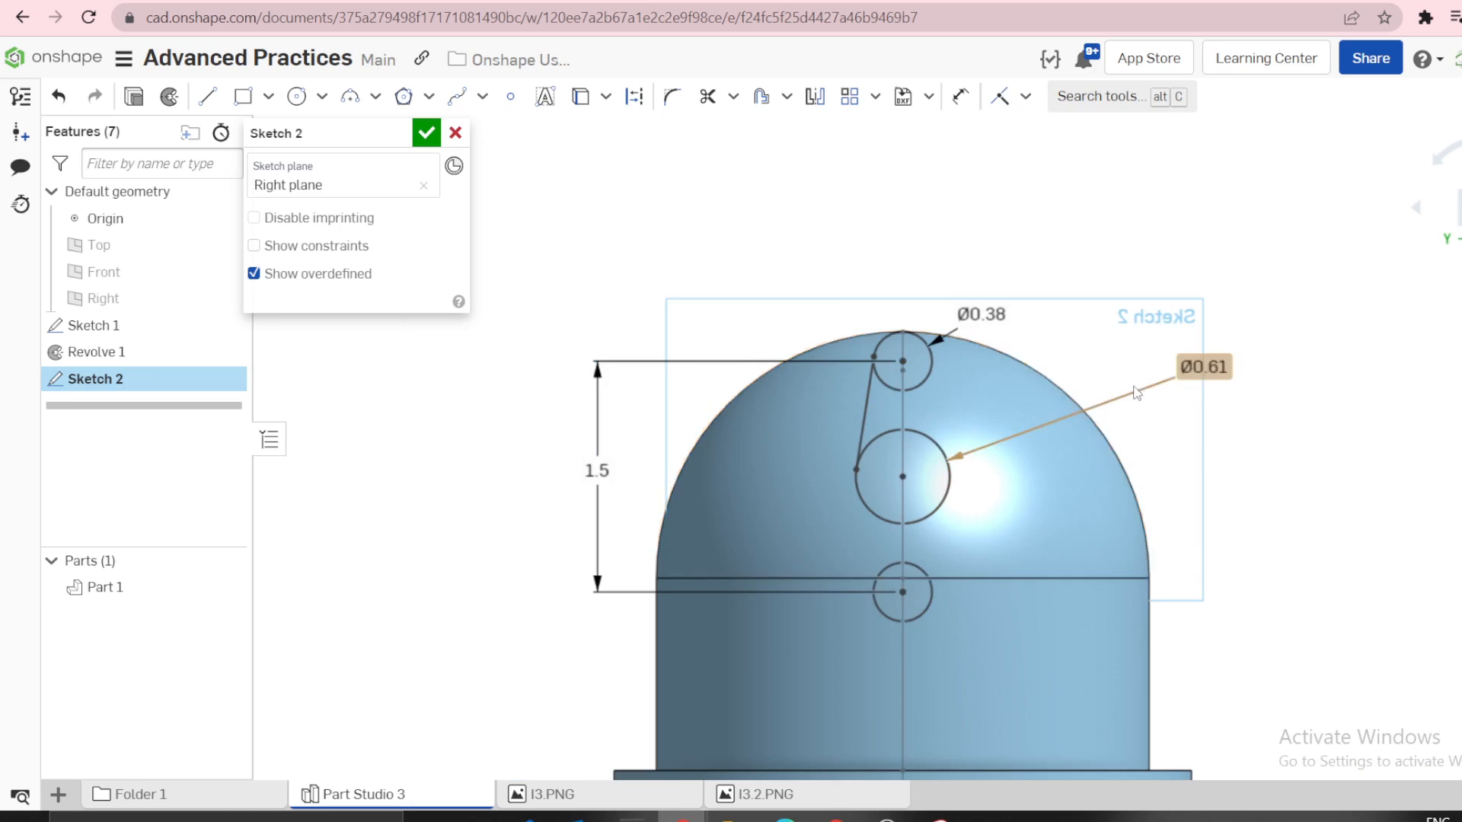
click(632, 794)
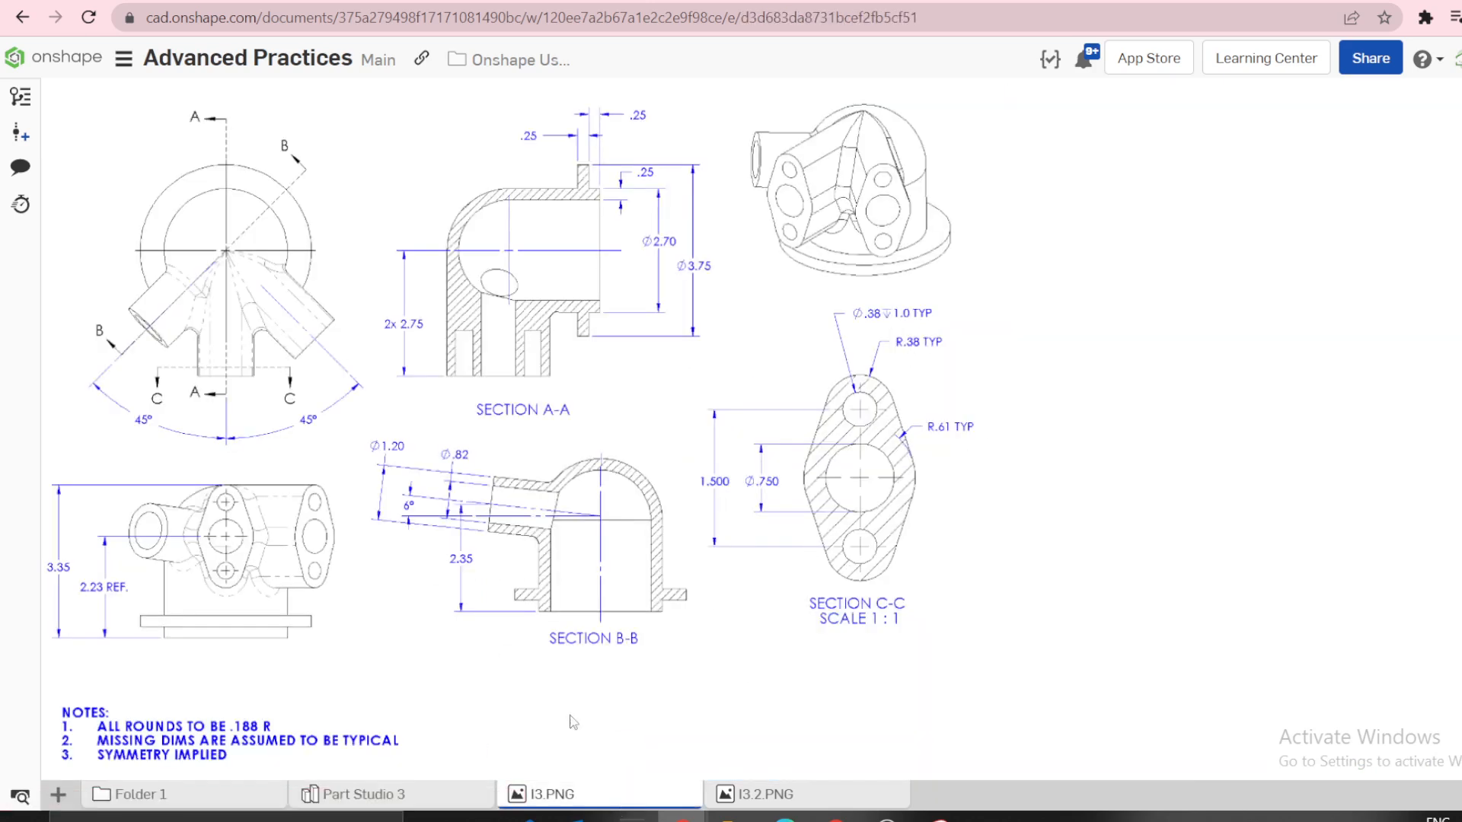
click(426, 792)
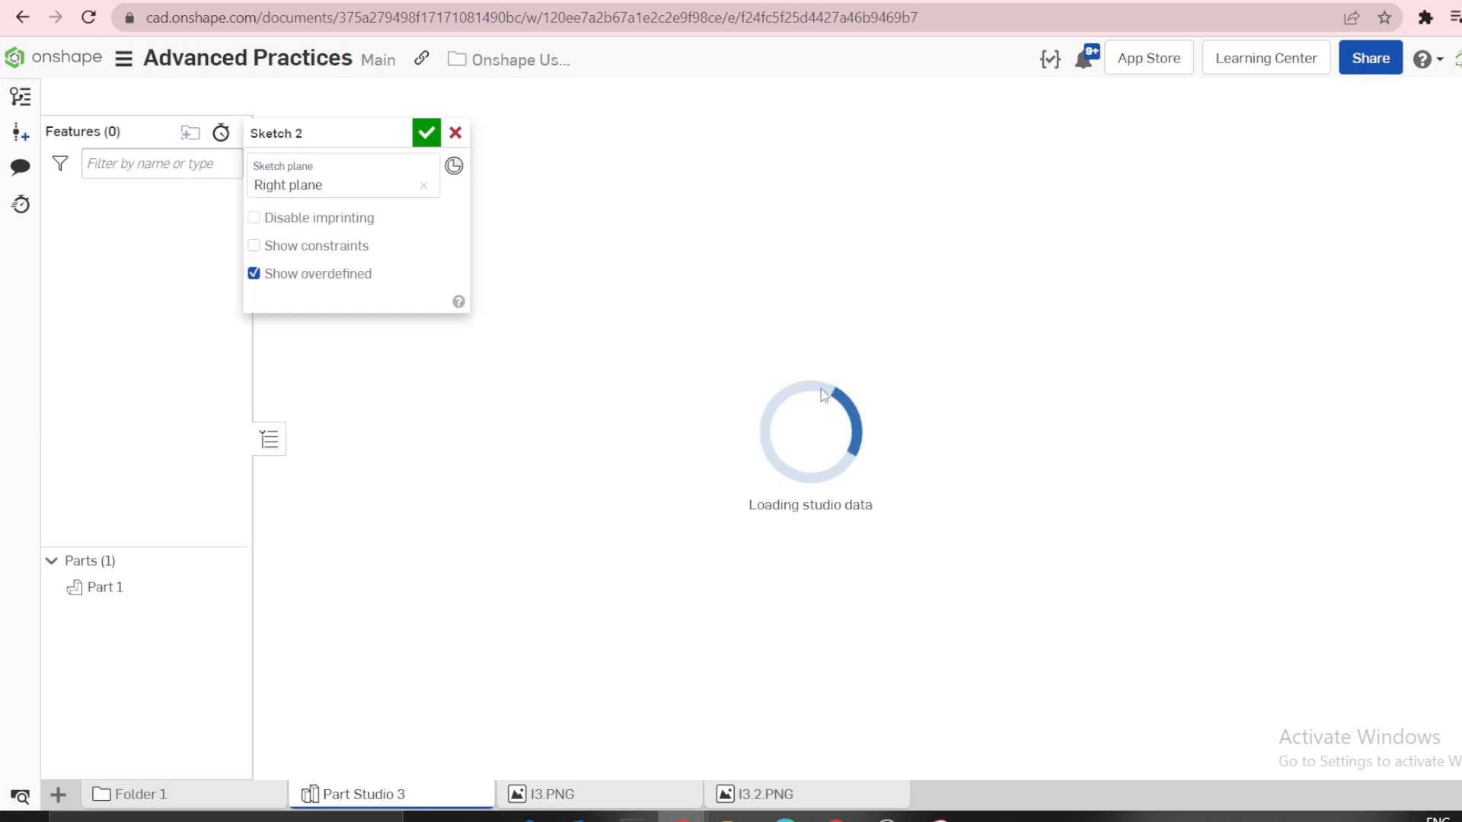
scroll(1002, 280, up, 1)
right_click(973, 326)
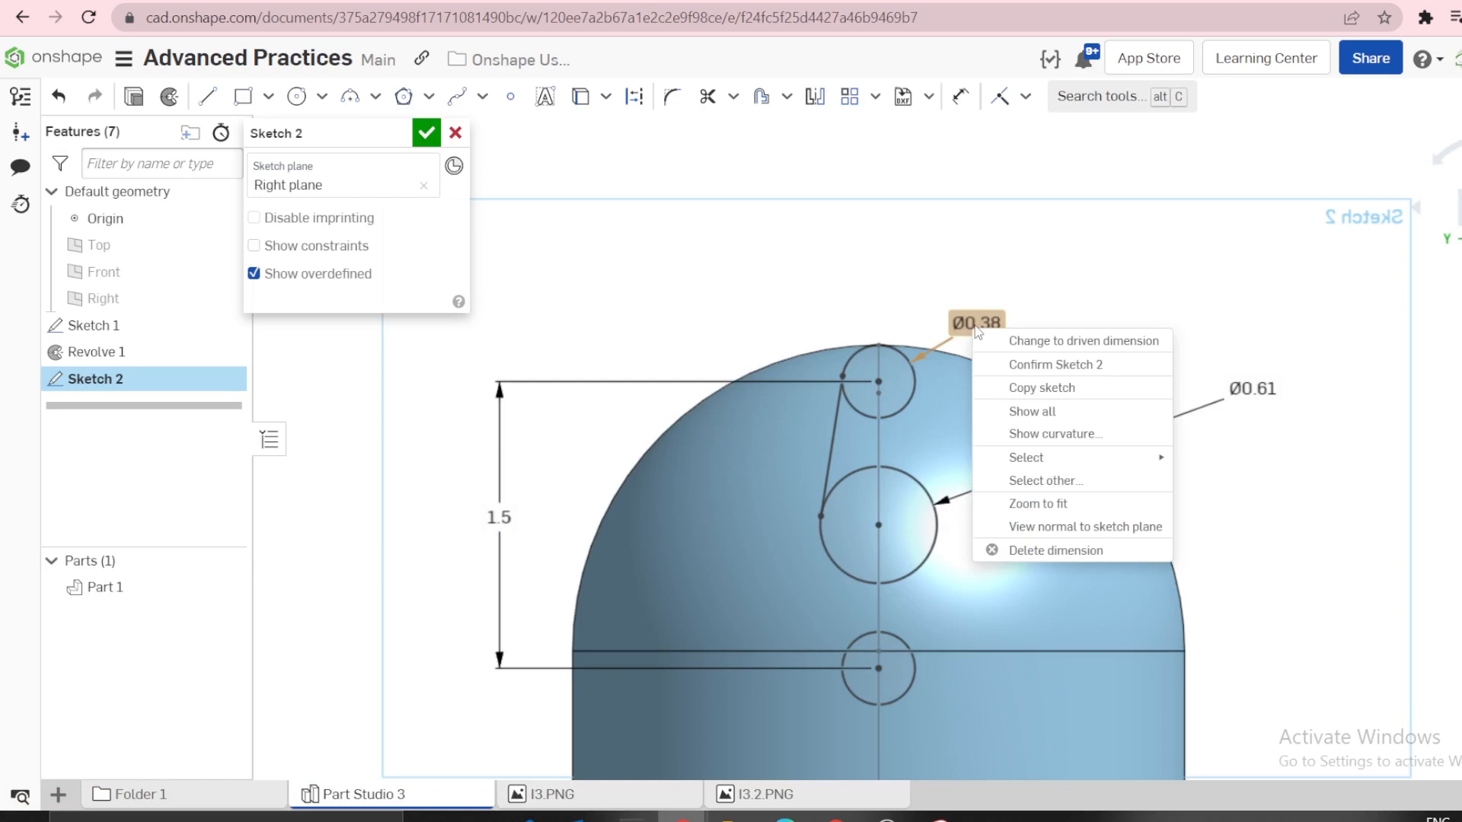
double_click(974, 323)
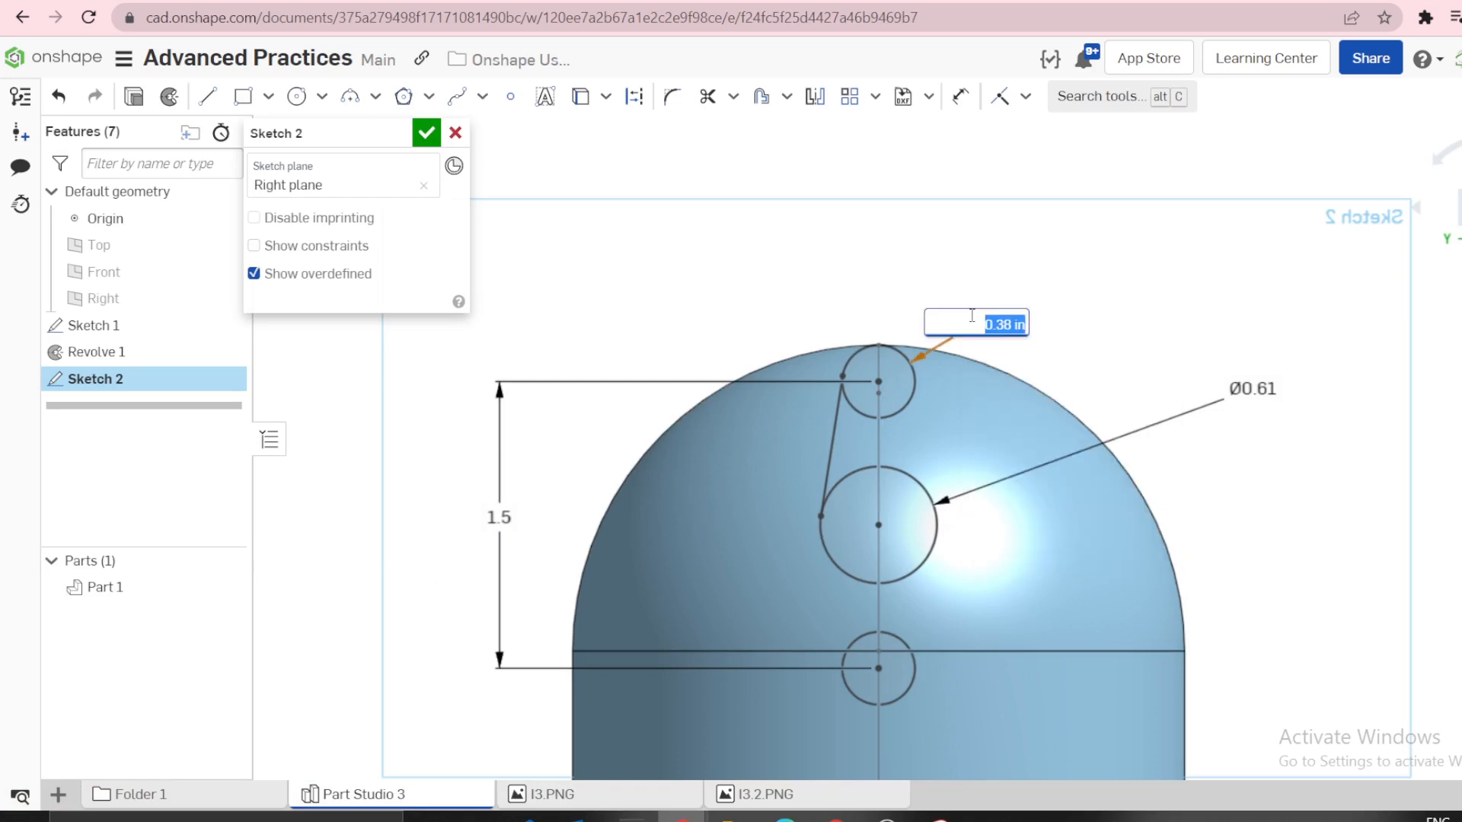
click(1019, 326)
text(*2)
key(BackSpace)
key(BackSpace)
key(BackSpace)
key(BackSpace)
key(Return)
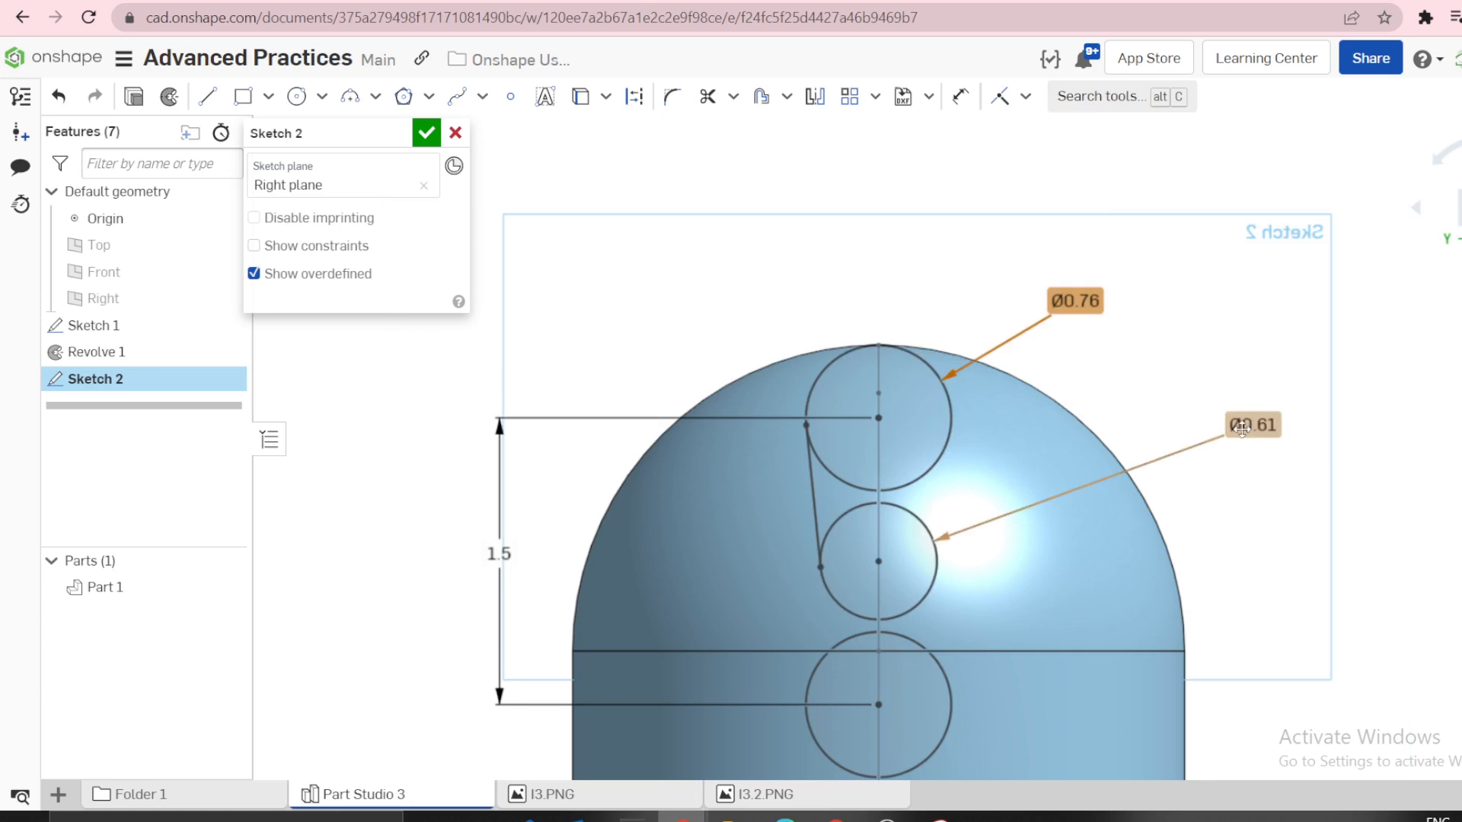
Set the middle circle's diameter to 0.61*2 in (1.22 in), and move its dimension label closer to the dome.
double_click(1248, 425)
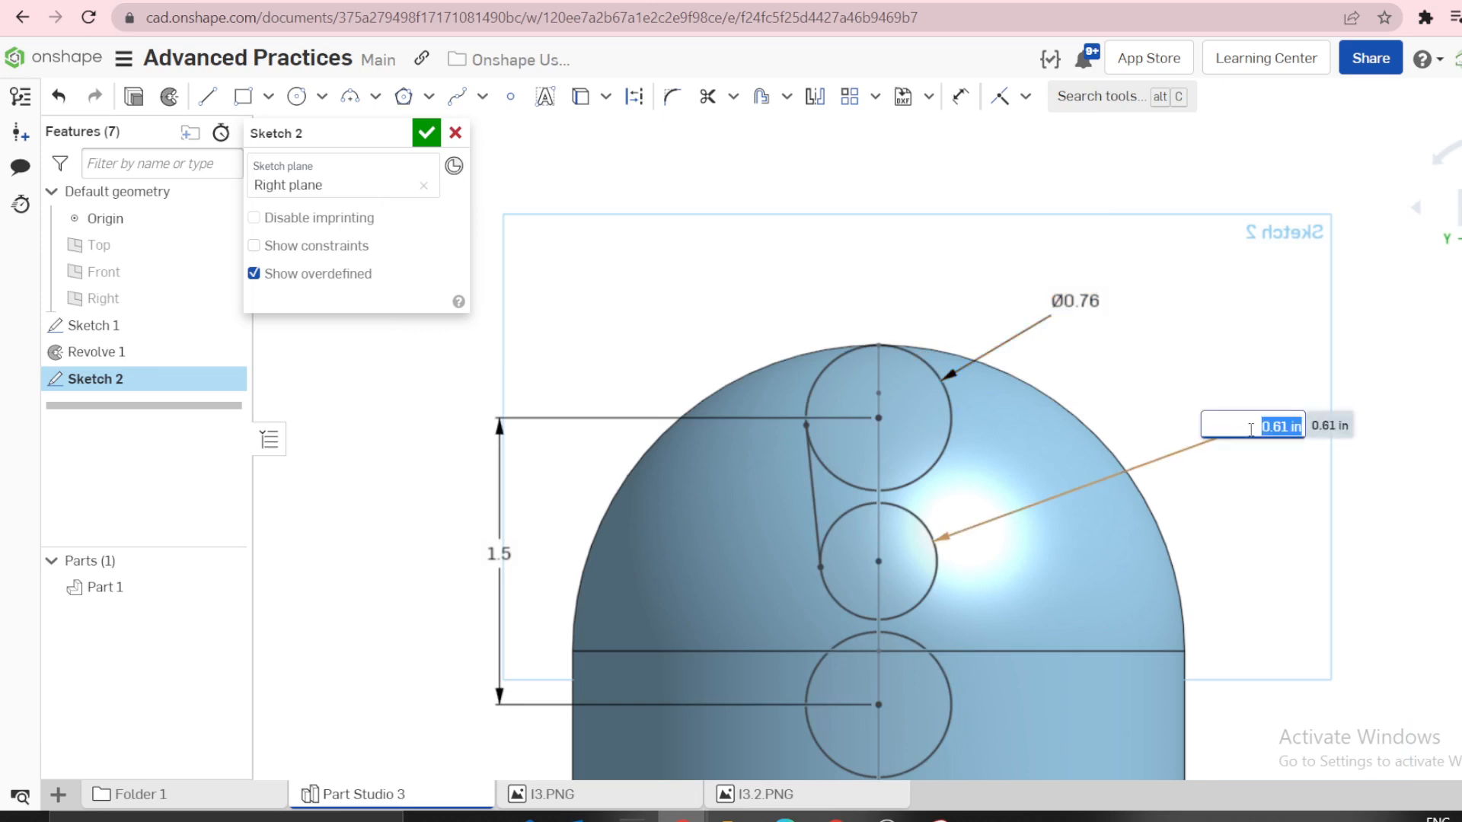
text(0.61*2)
key(Return)
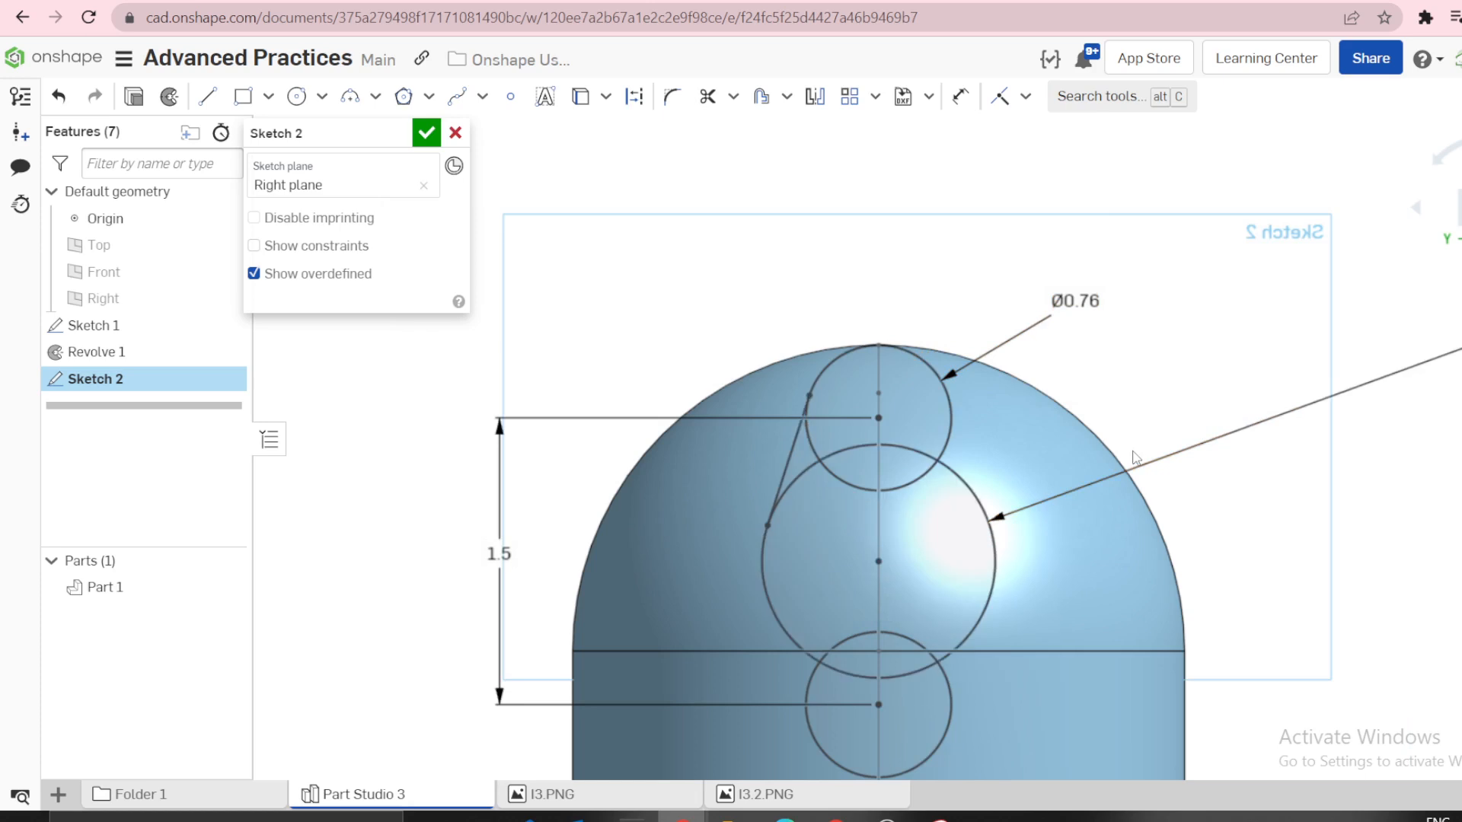
scroll(1134, 456, down, 3)
drag(1440, 346, 1185, 453)
scroll(1135, 457, up, 3)
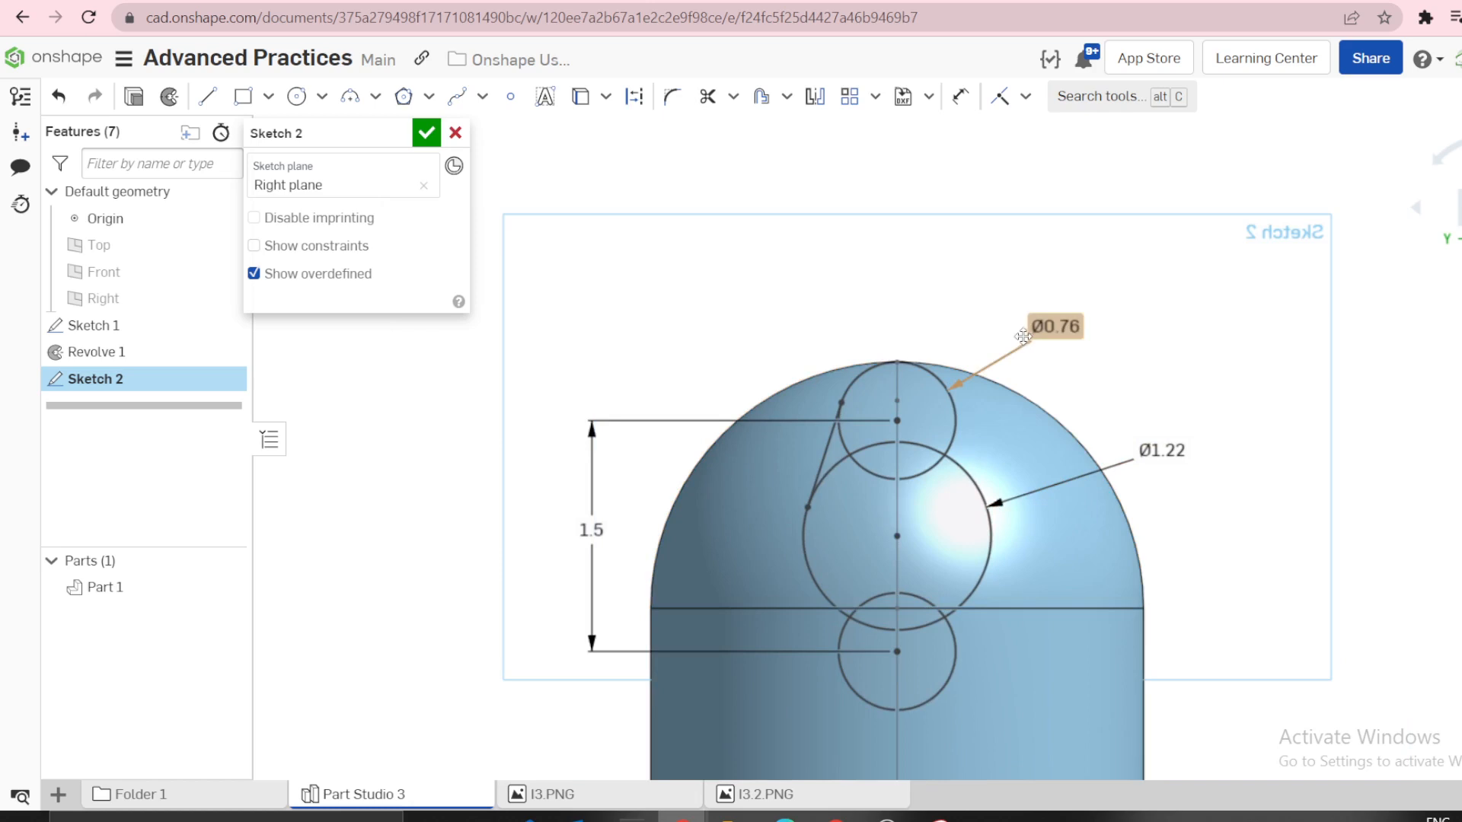
Draw a short horizontal construction line from the middle circle's center.
key(l)
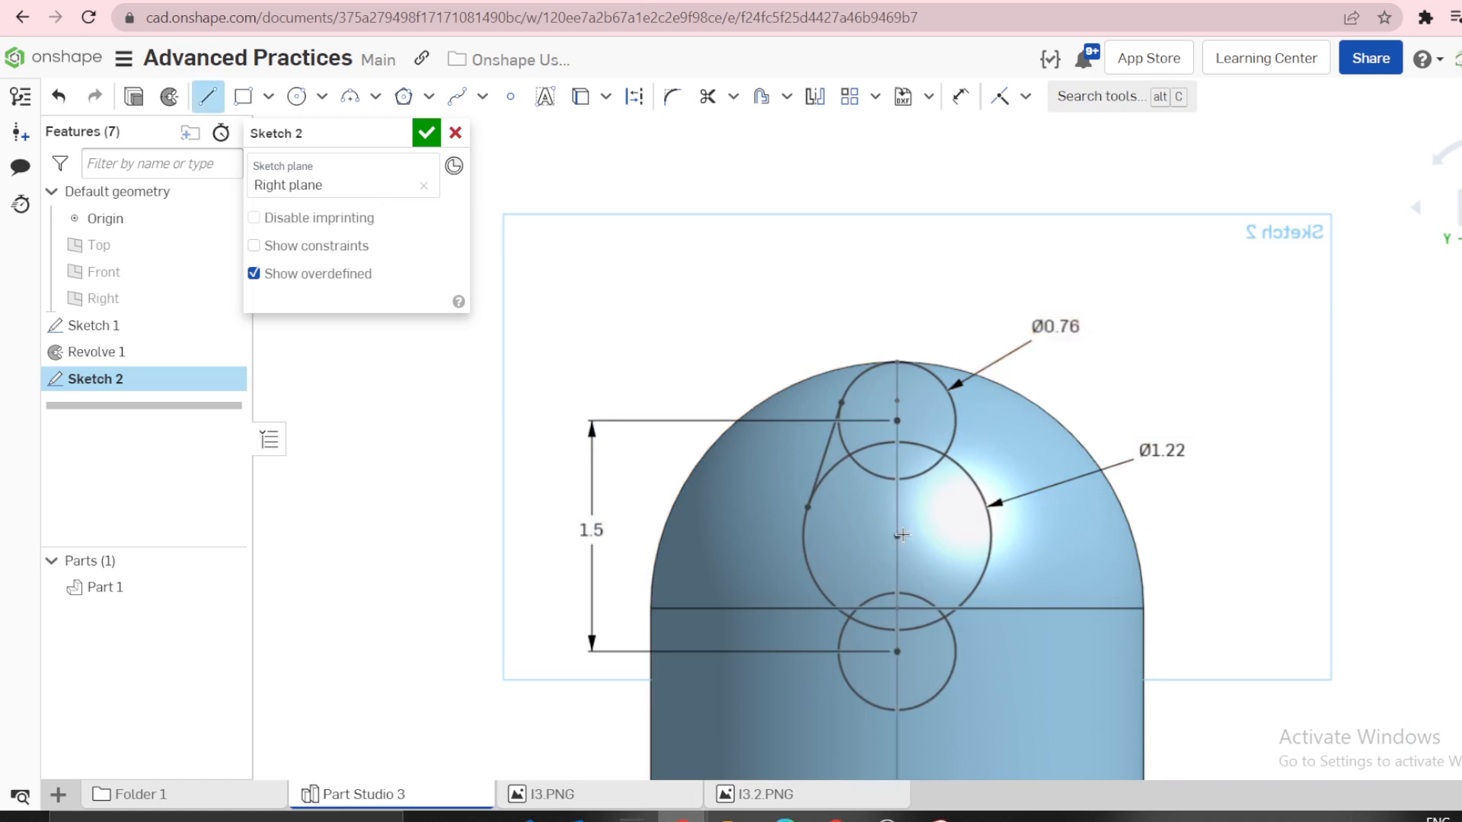
click(901, 535)
click(960, 536)
key(Escape)
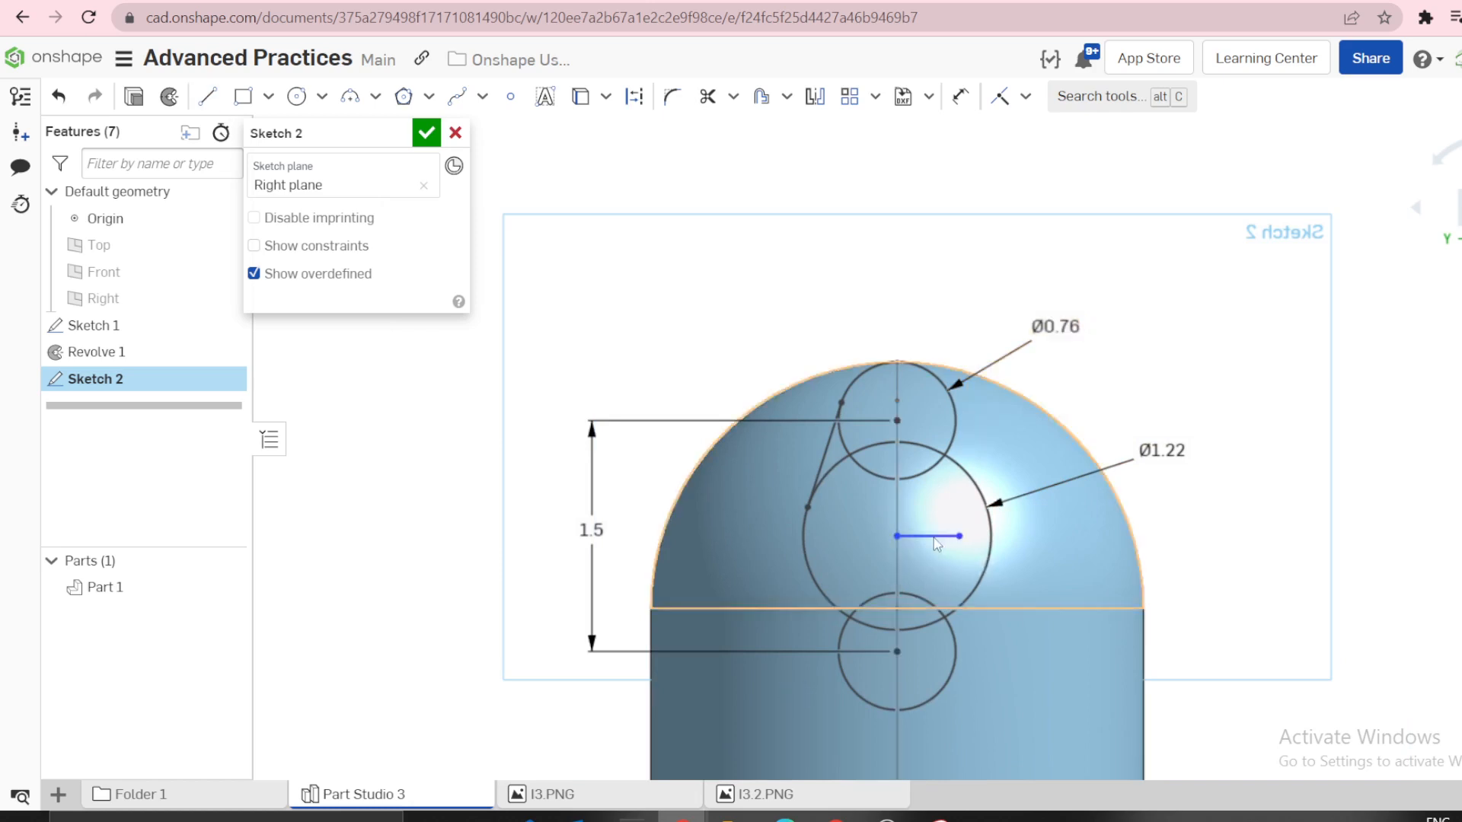
key(q)
click(1241, 385)
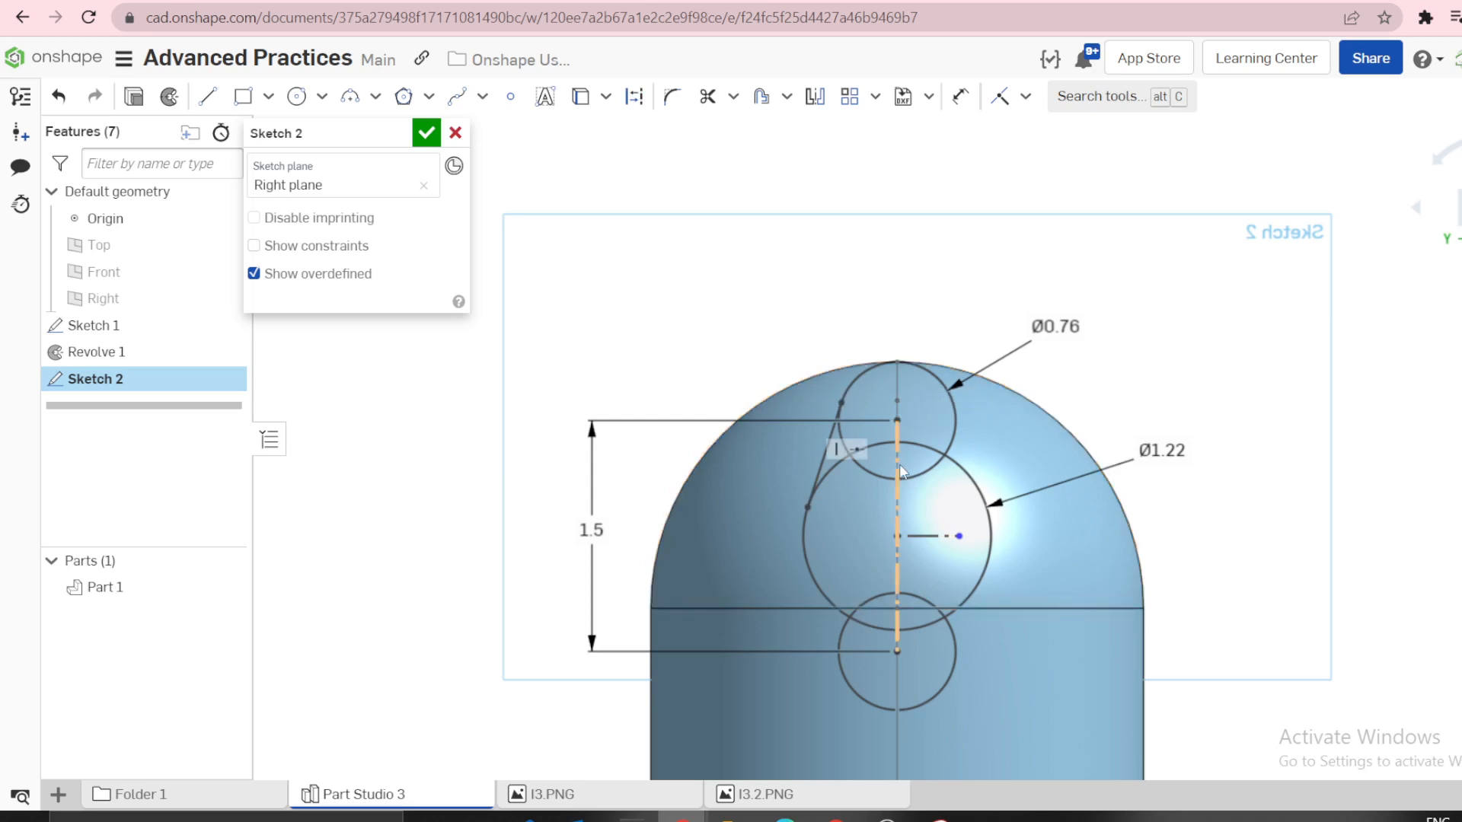
Mirror the tangent line and the short horizontal construction line about the vertical centerline.
key(s)
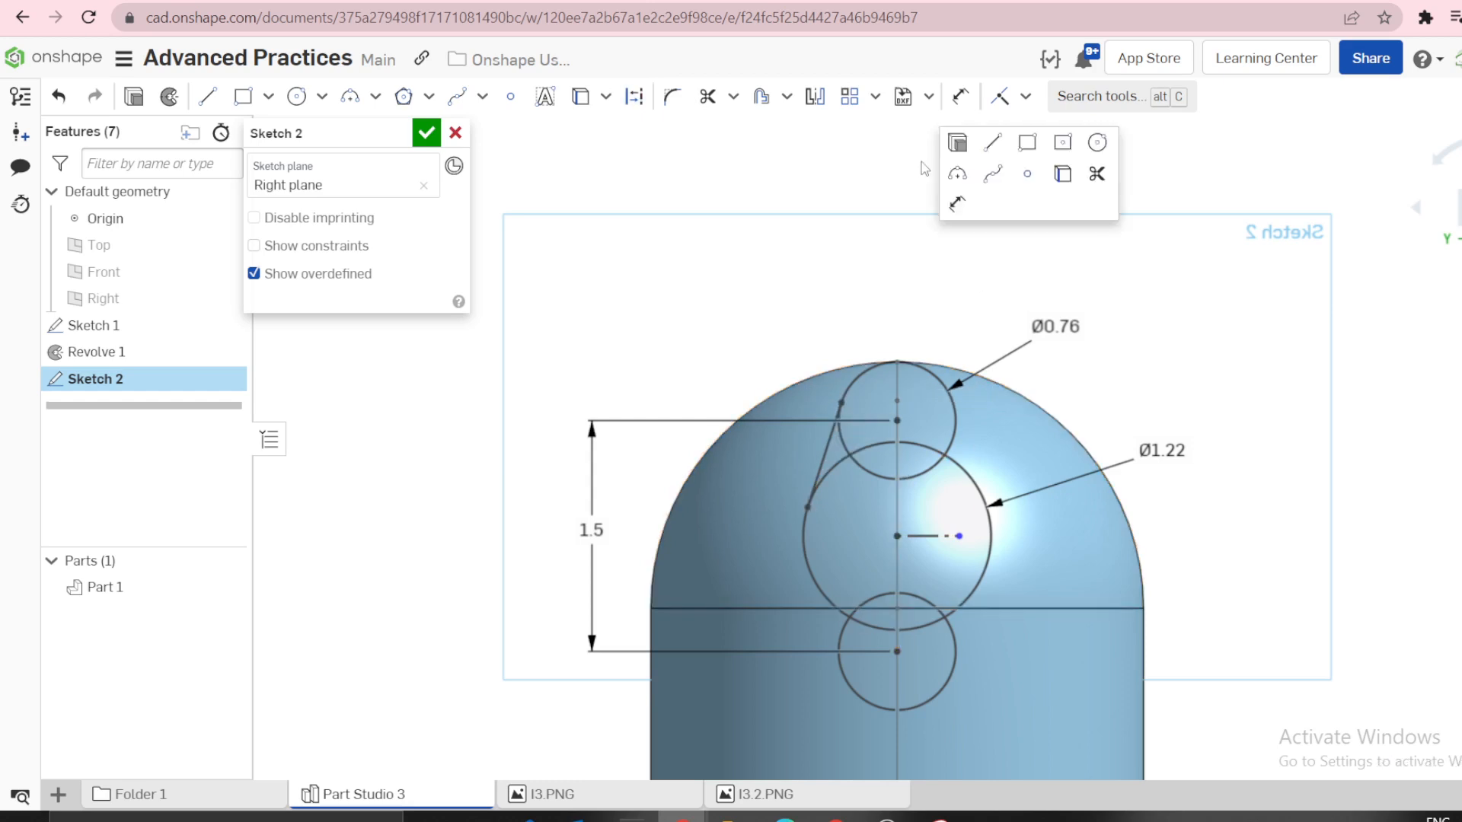
click(1026, 96)
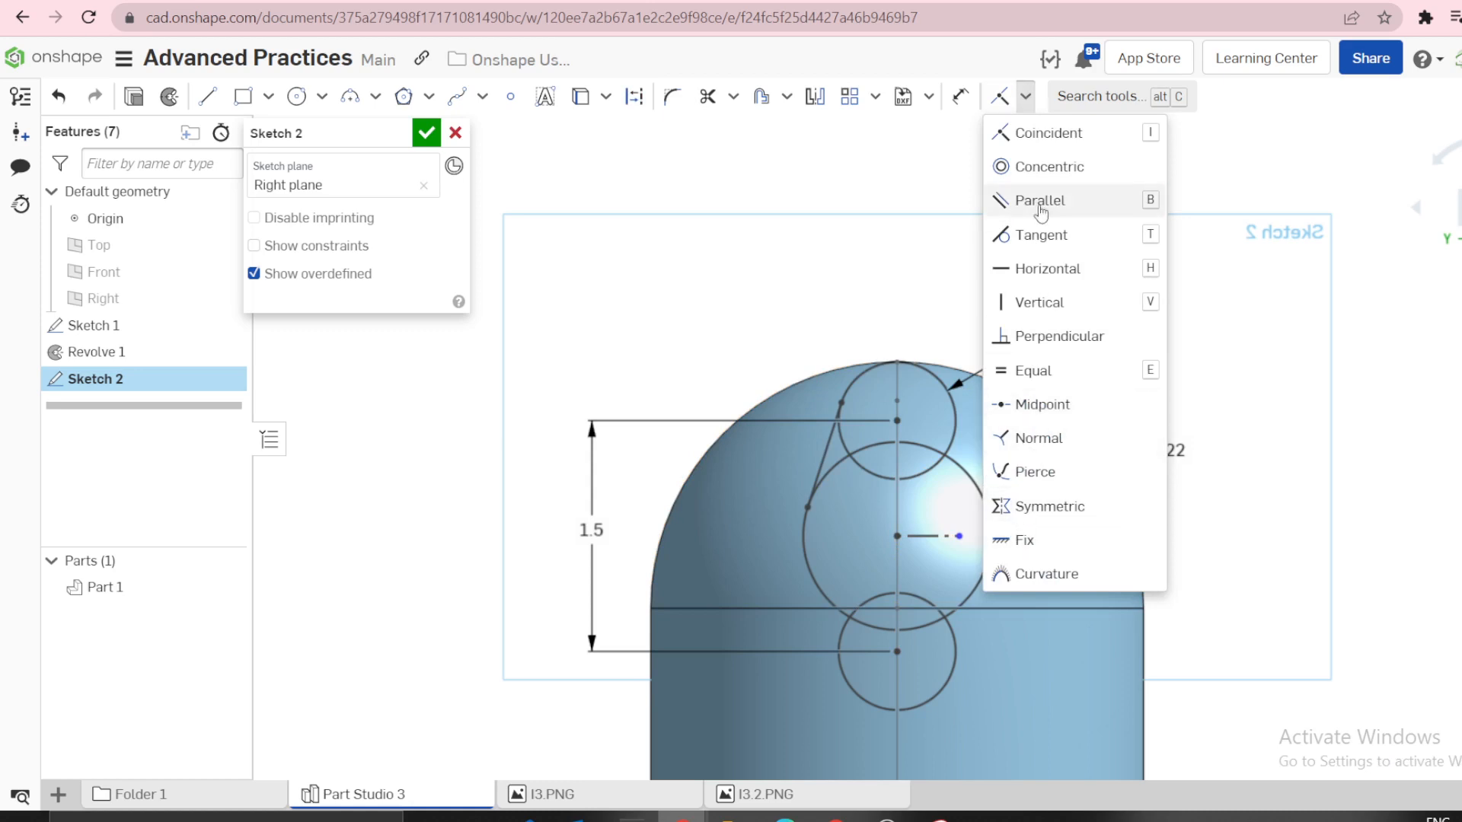
click(814, 96)
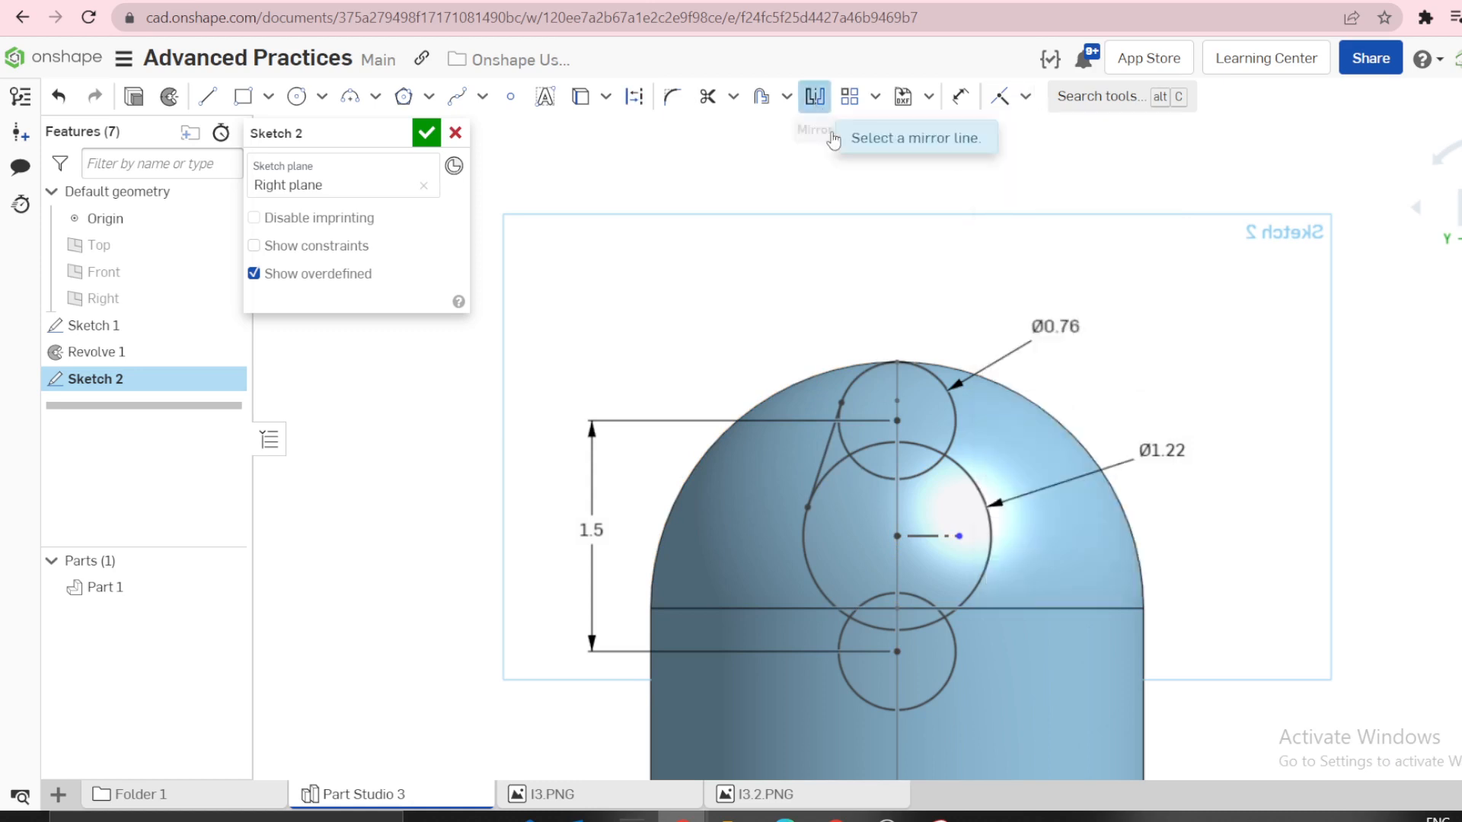
click(897, 449)
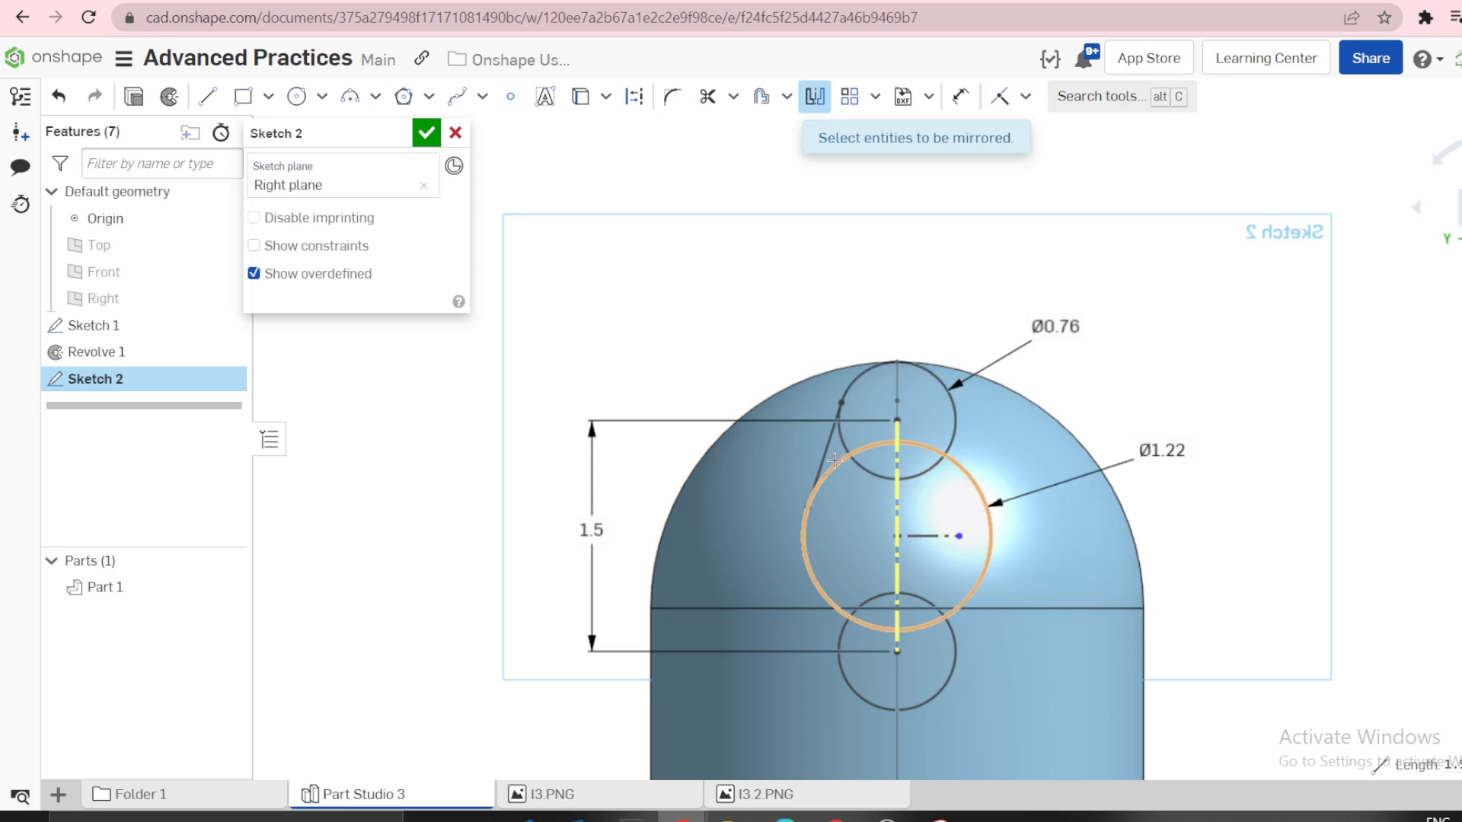
click(828, 460)
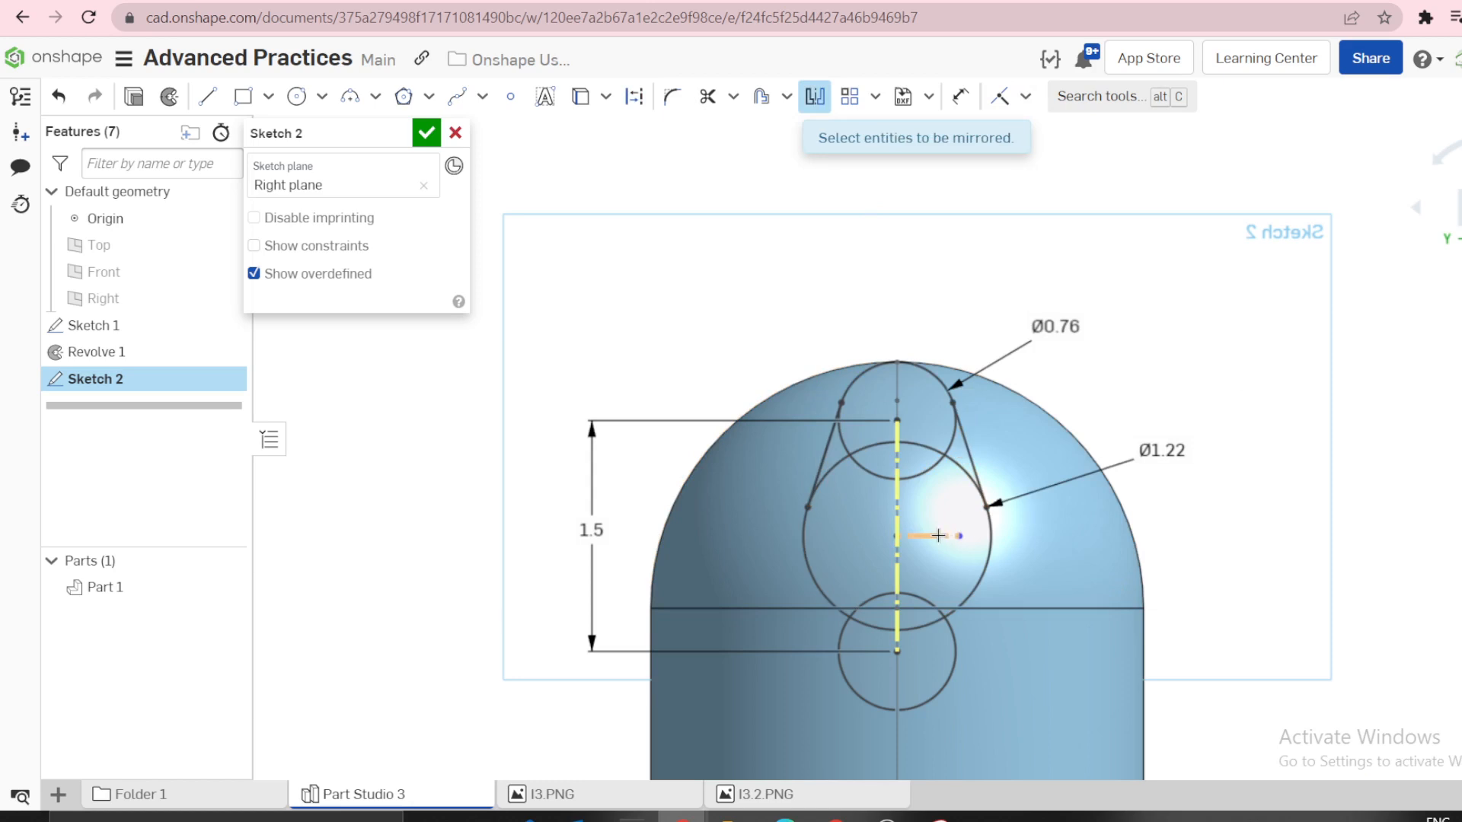
click(979, 480)
Mirror both upper tangent lines about the horizontal construction line, and finish the sketch.
click(821, 109)
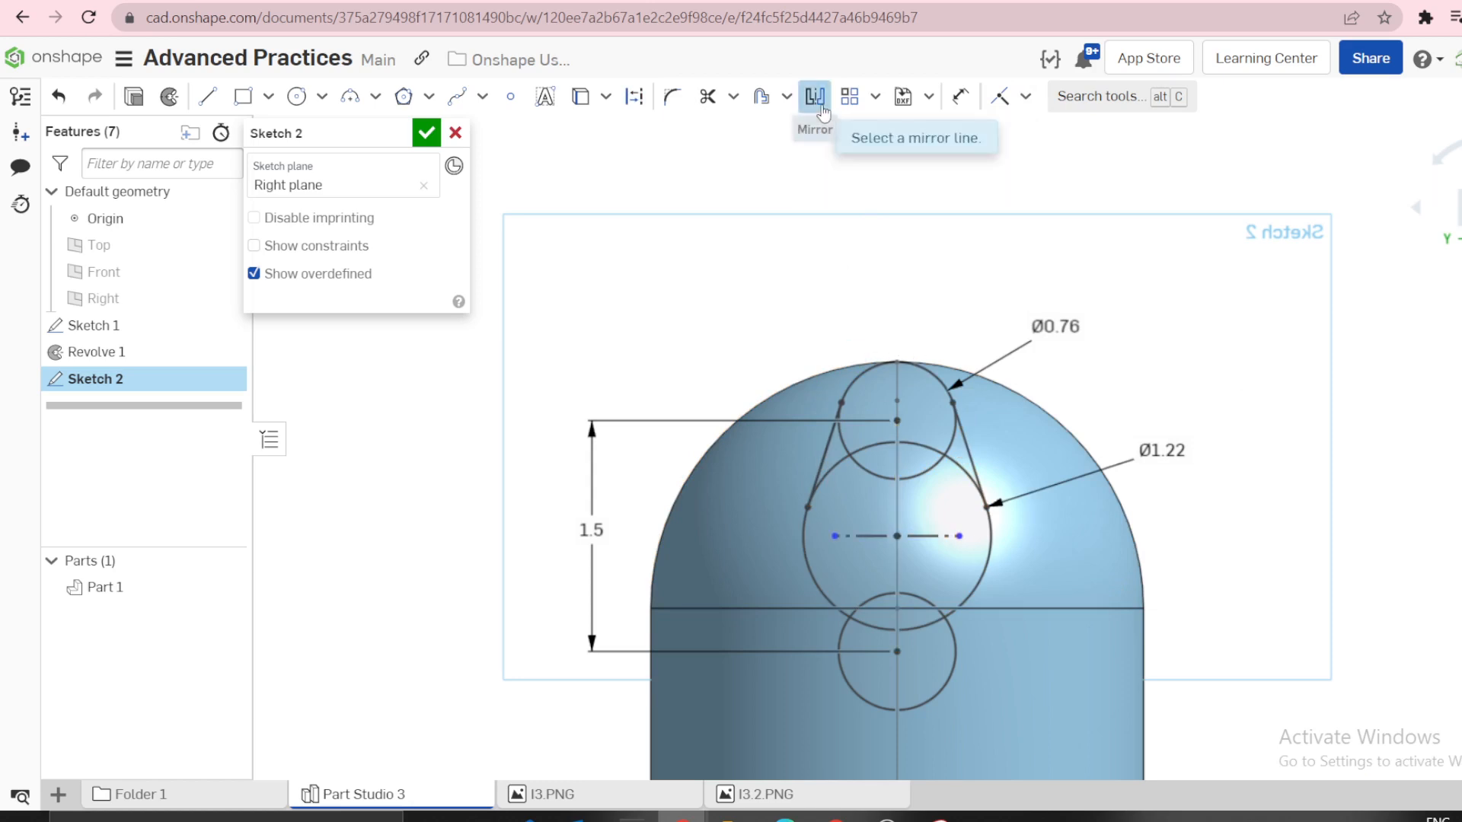
click(922, 537)
click(975, 459)
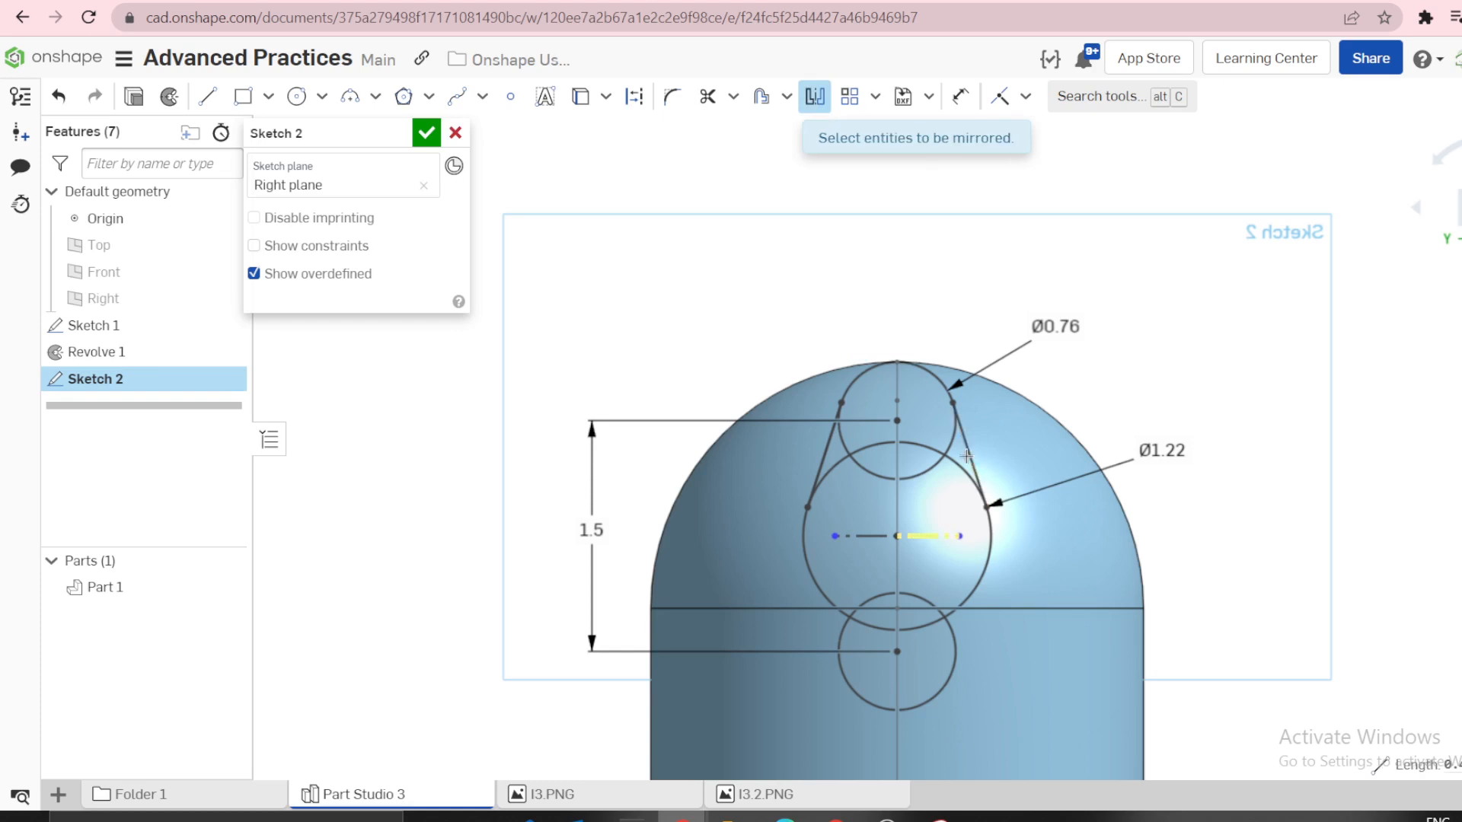
click(822, 465)
scroll(822, 465, down, 3)
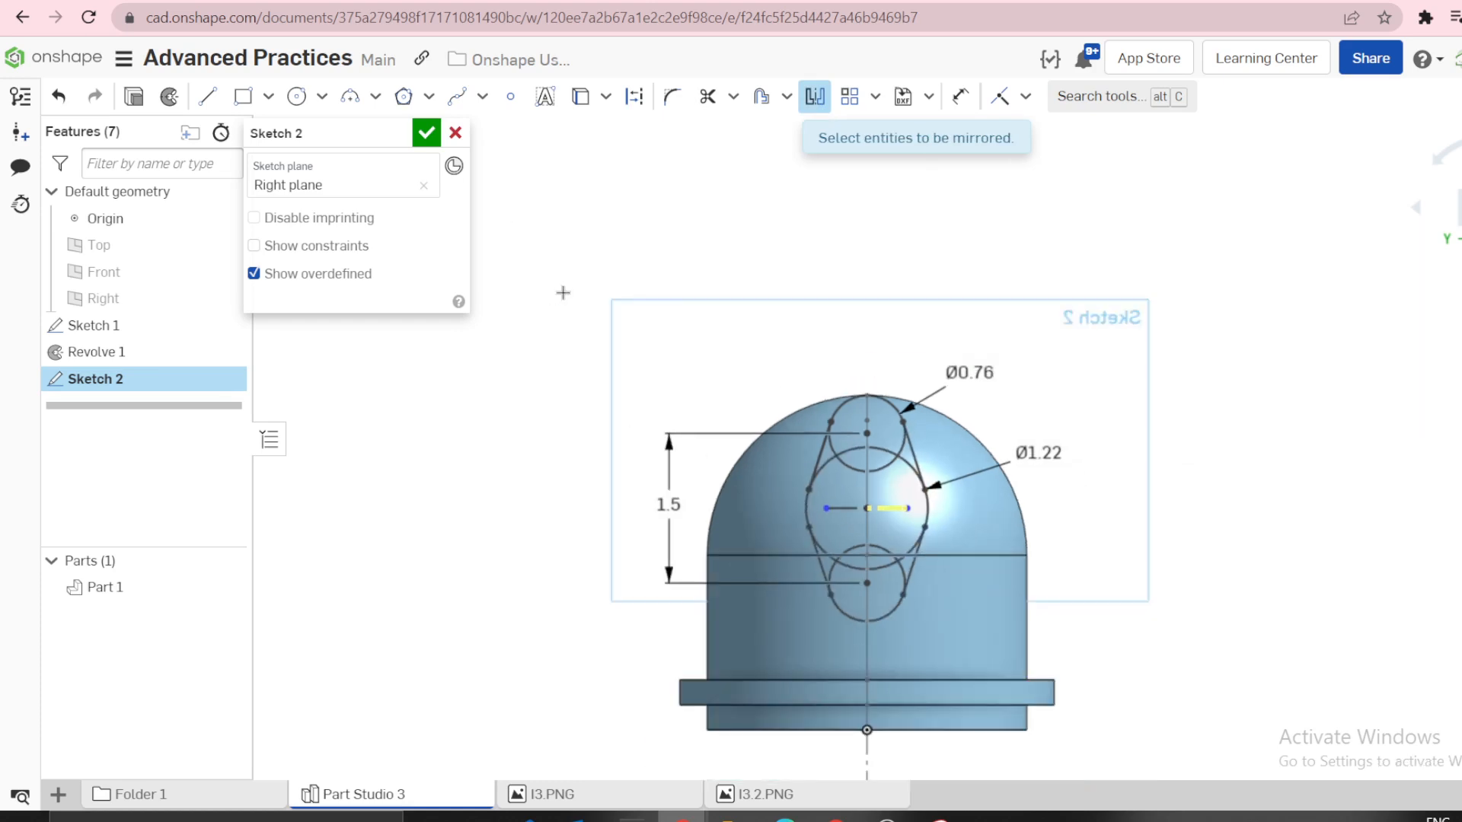
click(427, 132)
View the housing at an angle, and hide Sketch 1.
scroll(868, 457, up, 3)
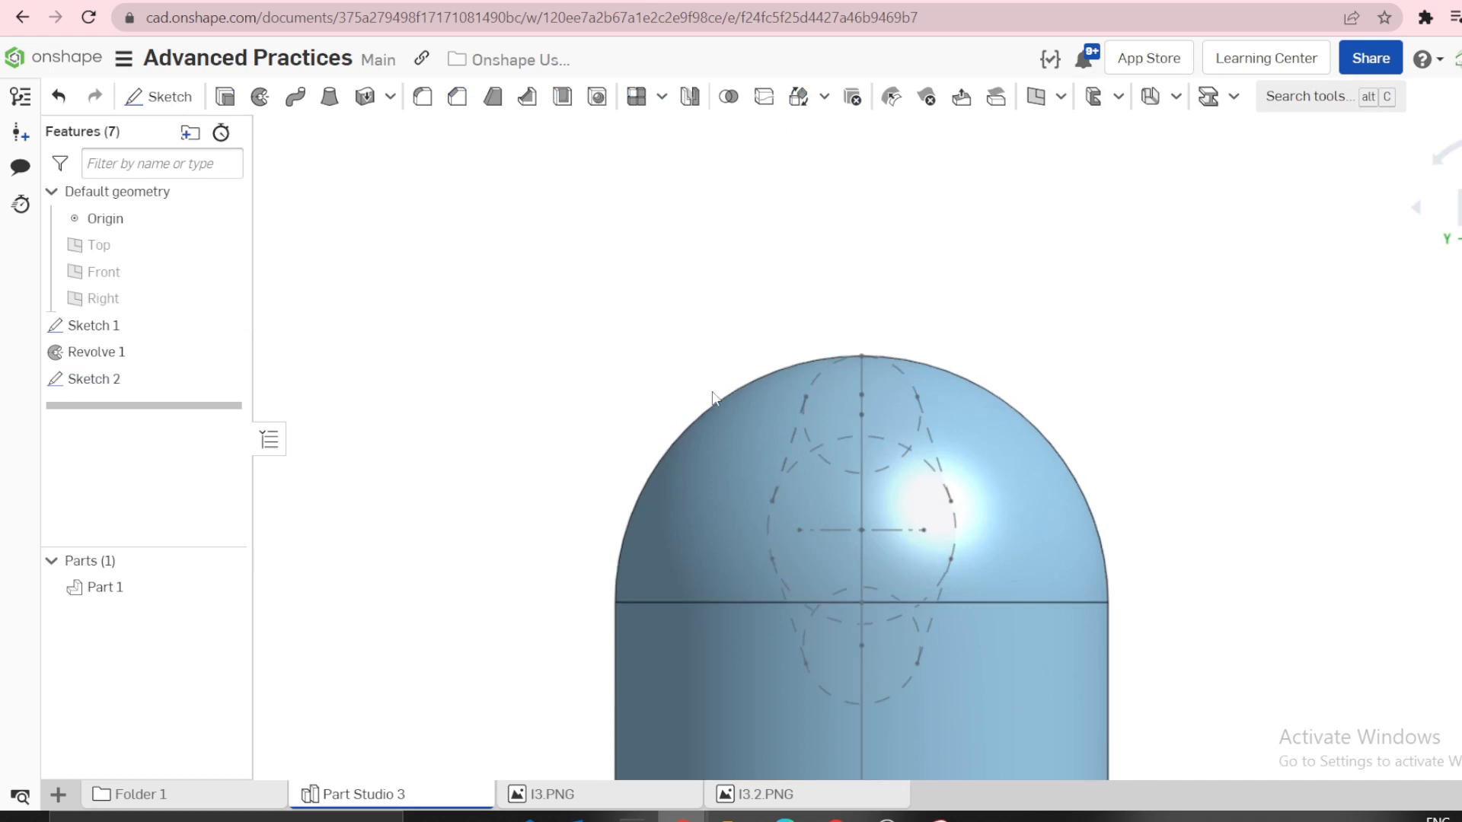
scroll(789, 350, down, 2)
right_drag(843, 284, 427, 426)
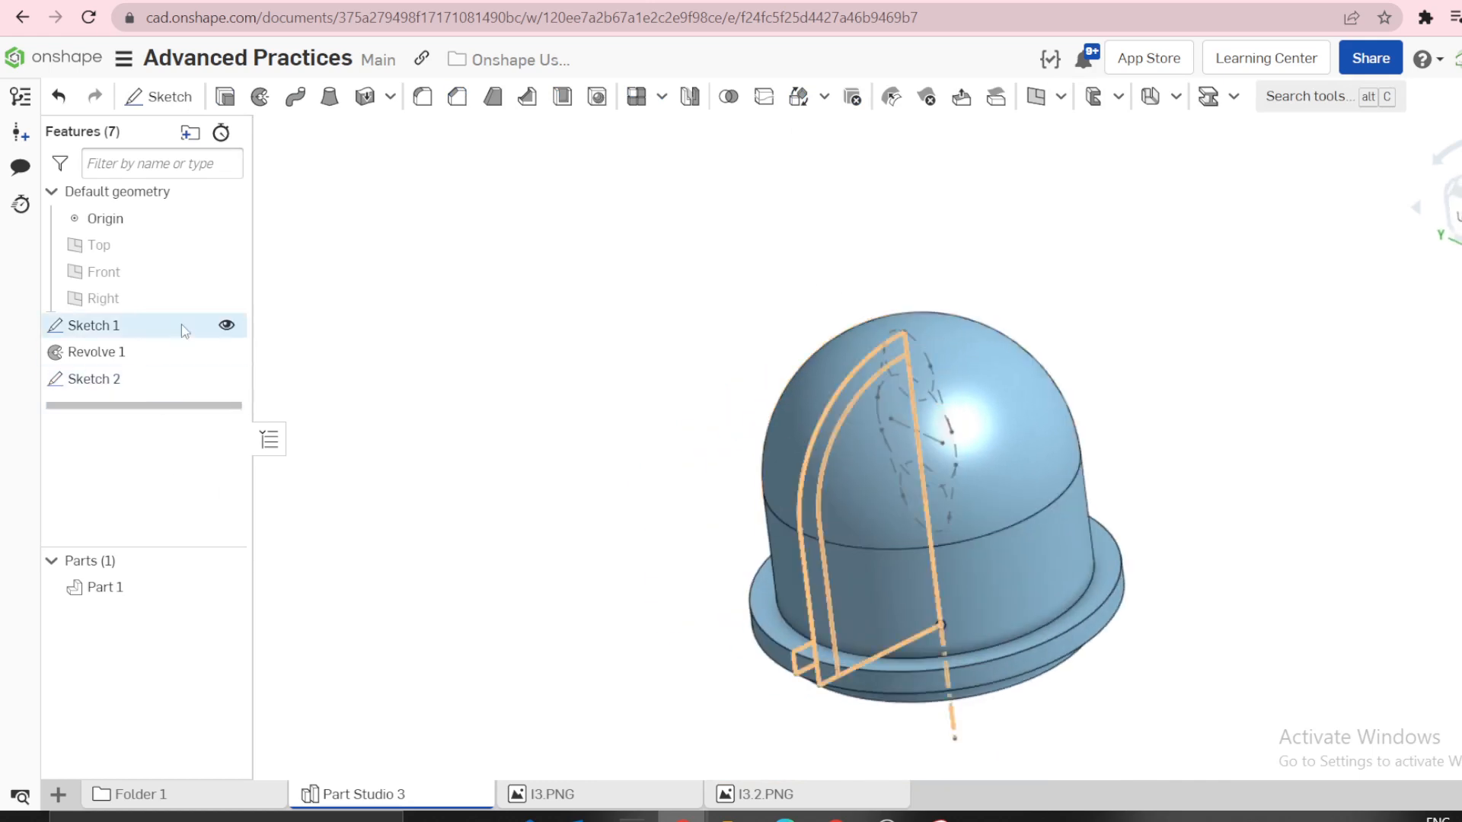
click(225, 329)
Extrude the Sketch 2 flange profile 2.75 in out of the dome in the reversed direction, checking the depth in I3.PNG.
click(152, 379)
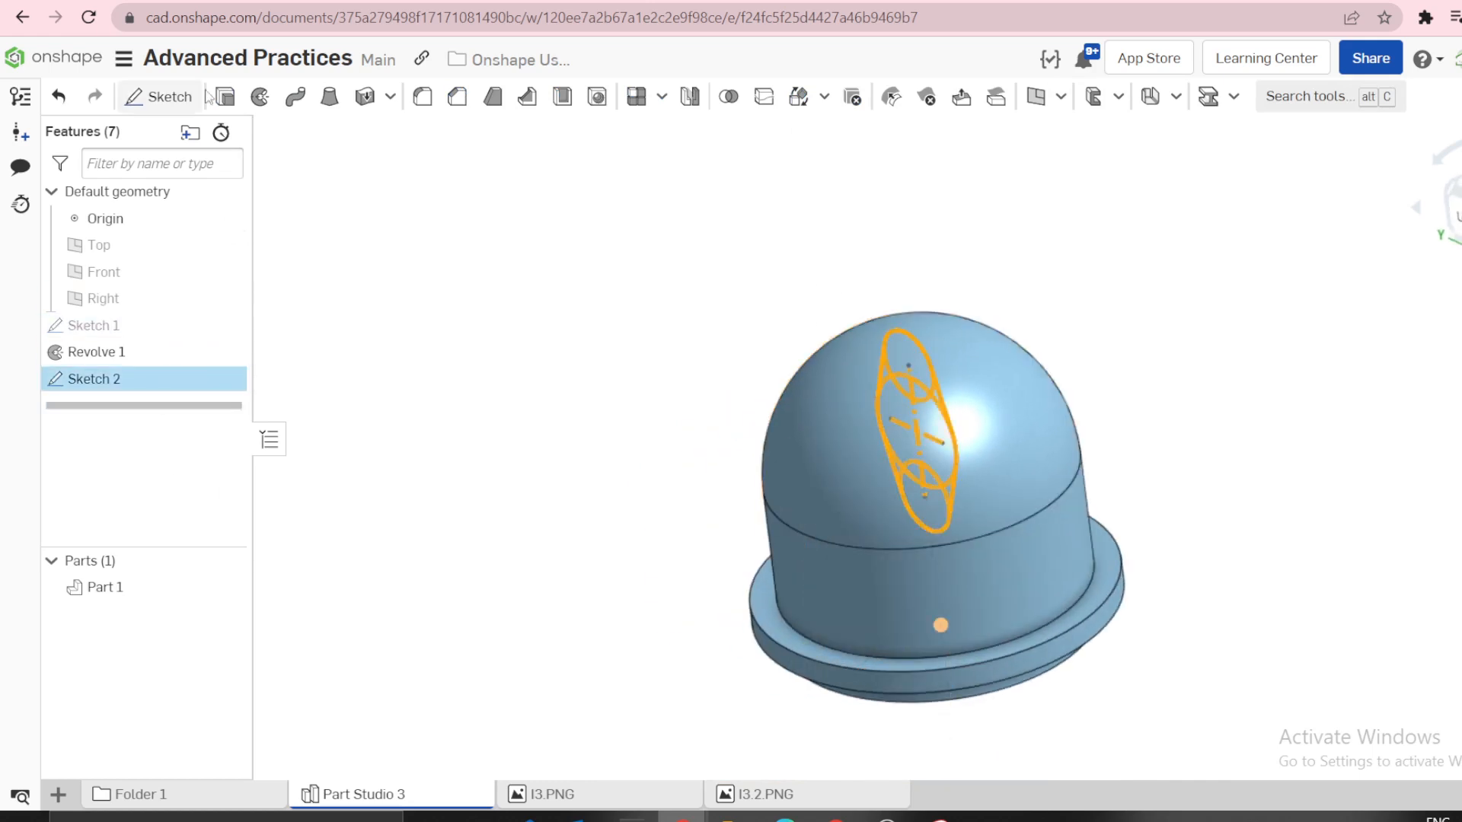
click(223, 101)
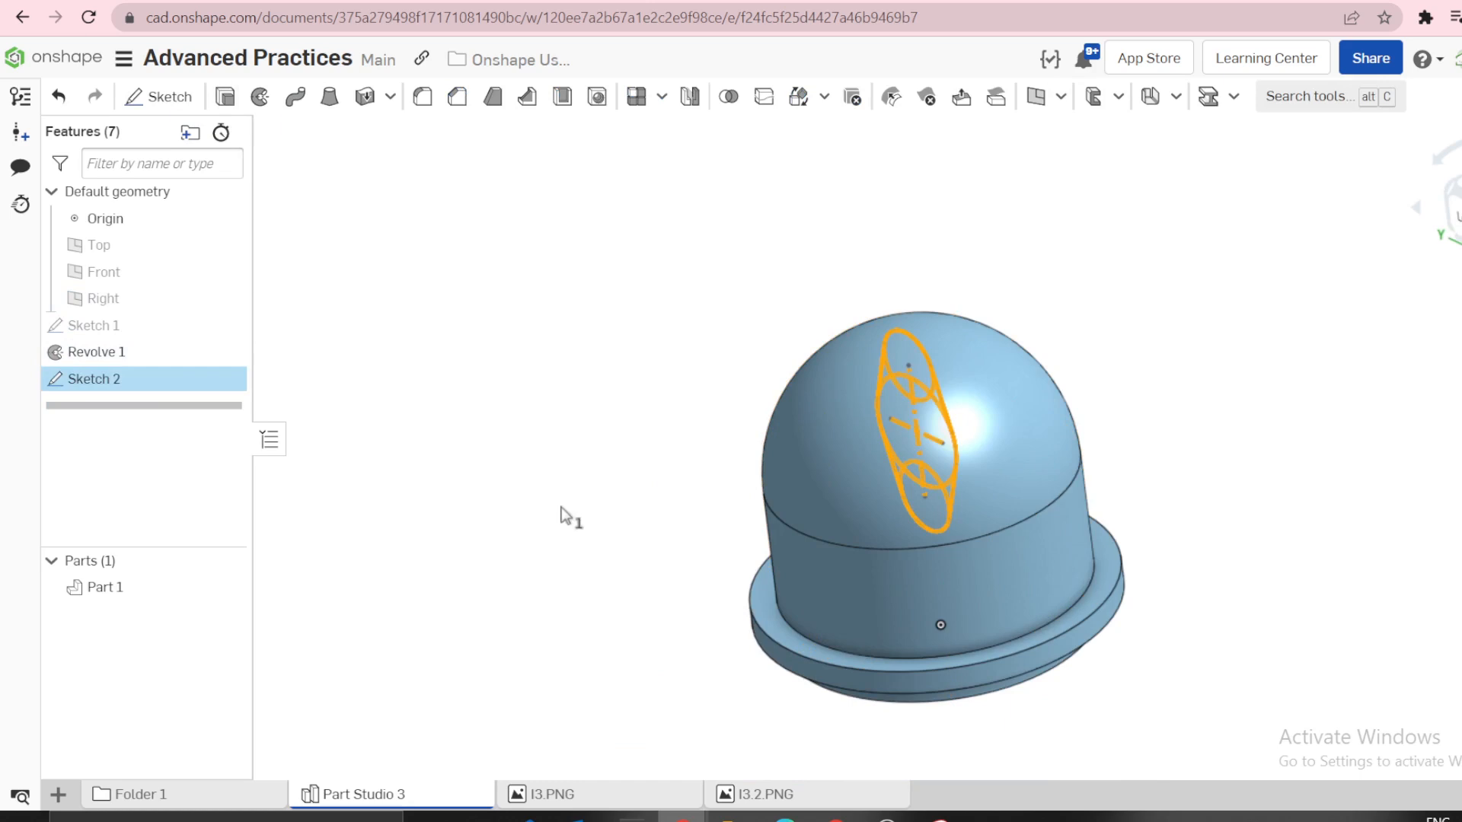
click(556, 795)
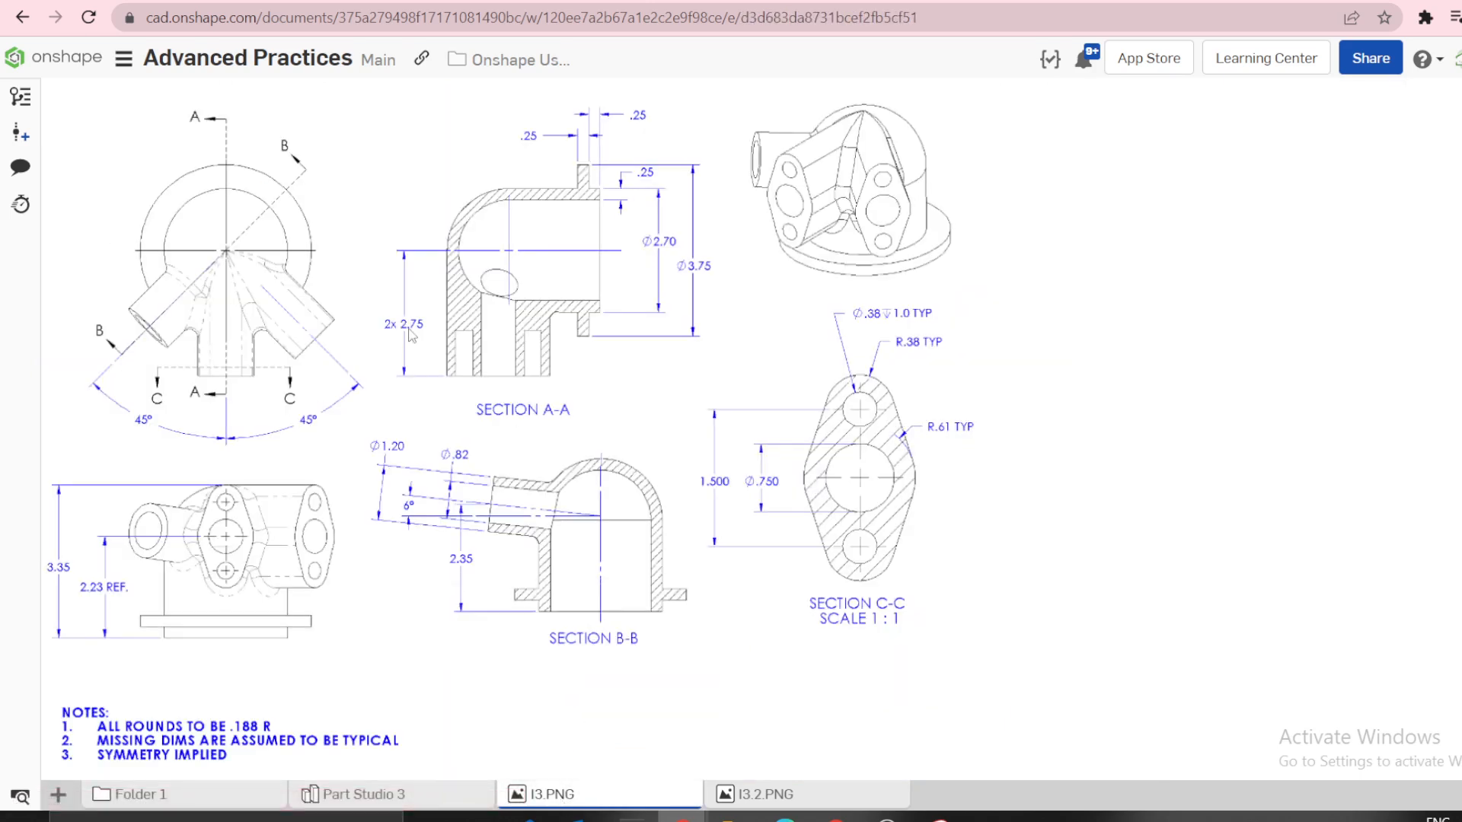
click(375, 796)
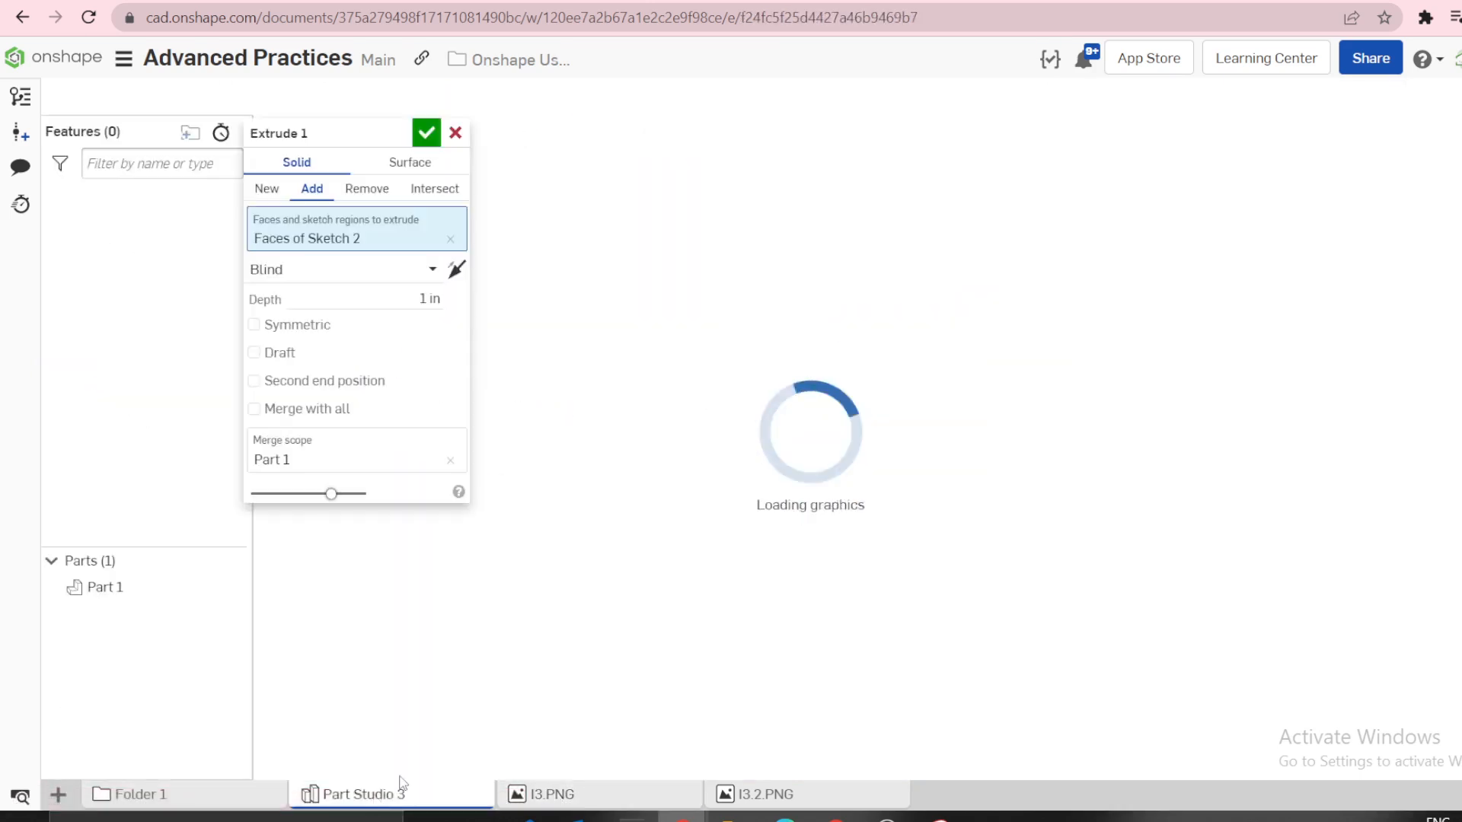
click(457, 269)
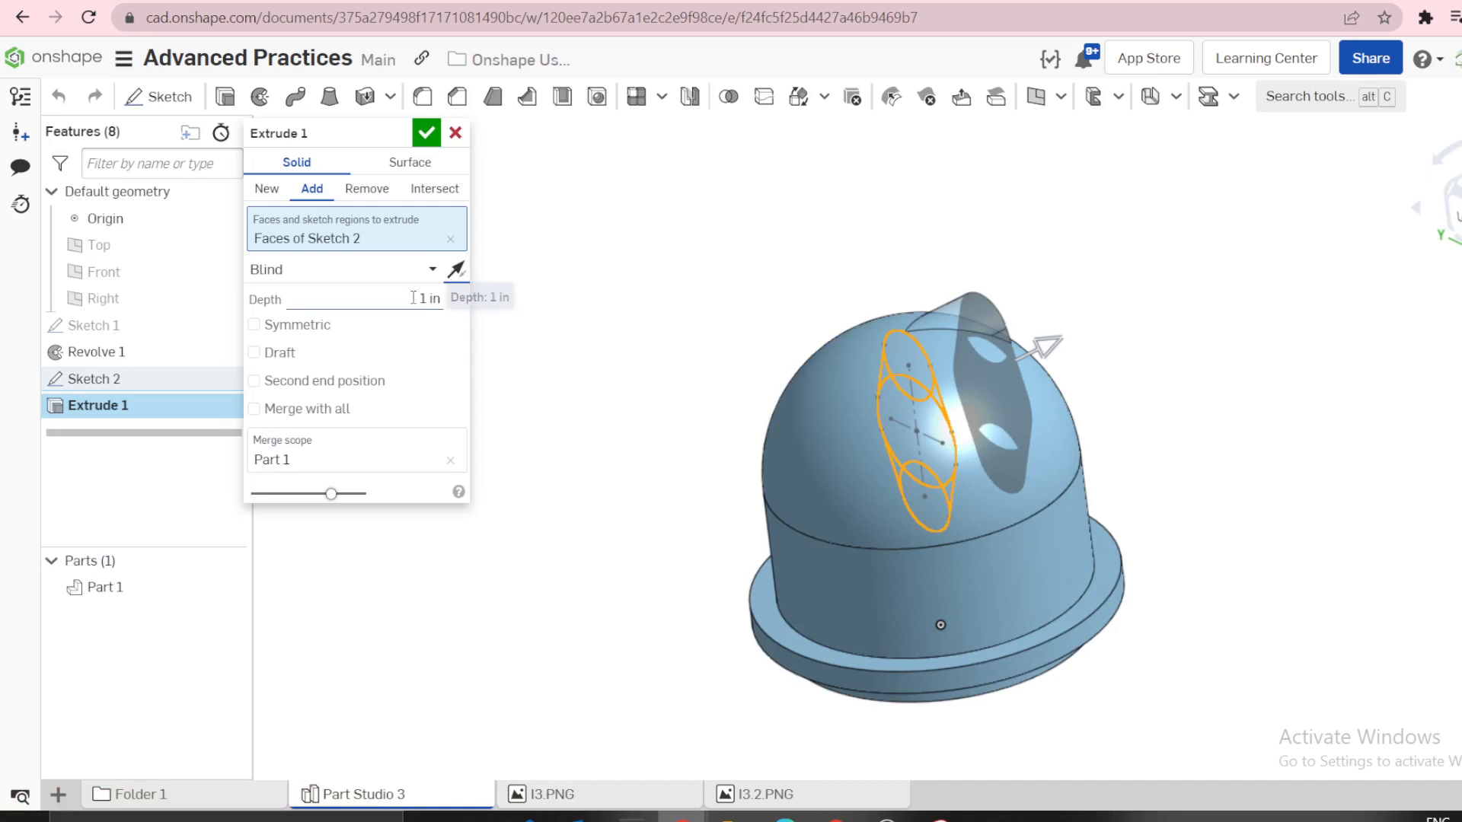
click(417, 298)
text(2)
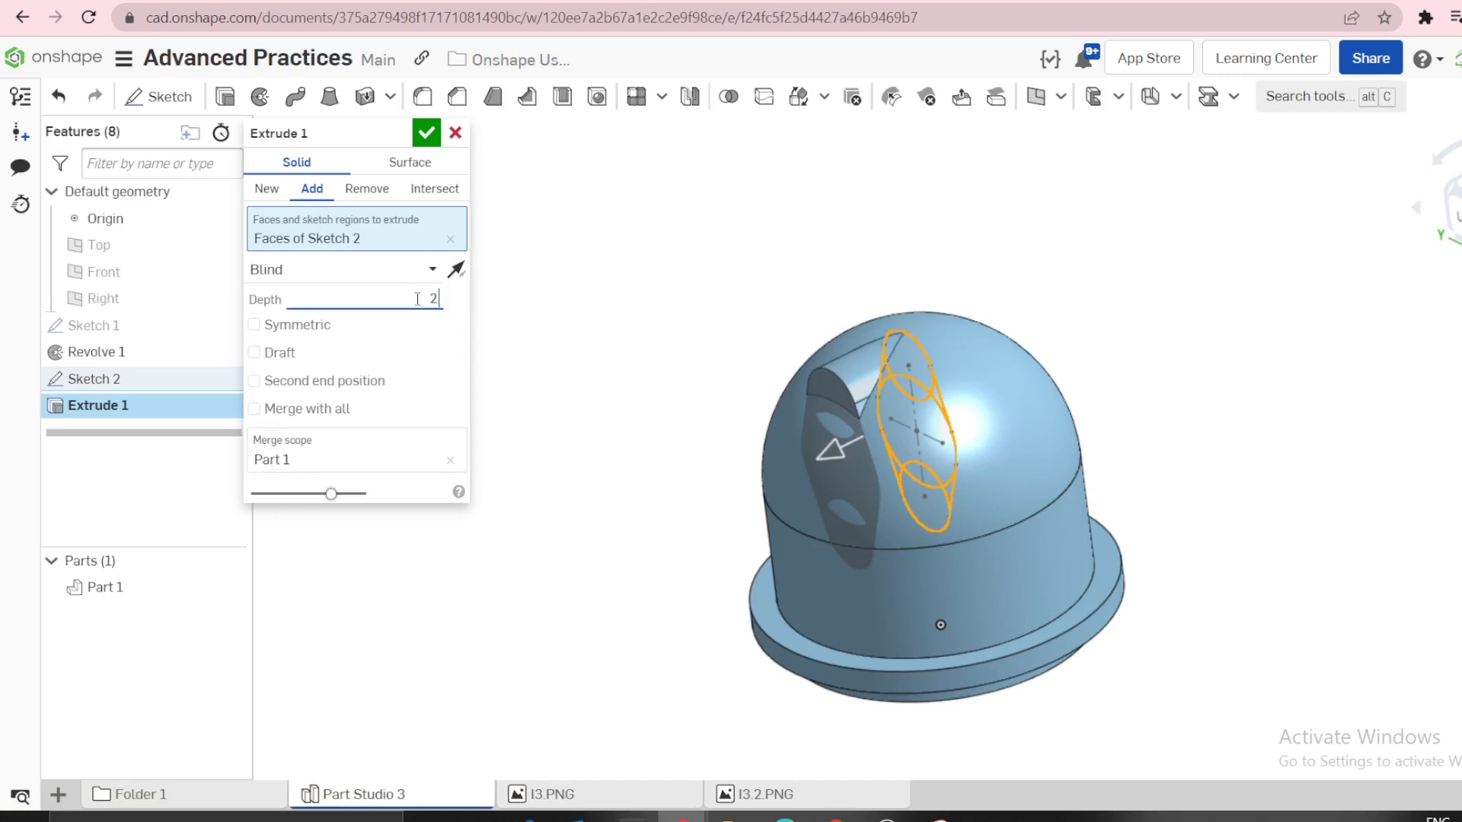
text(.75)
key(Return)
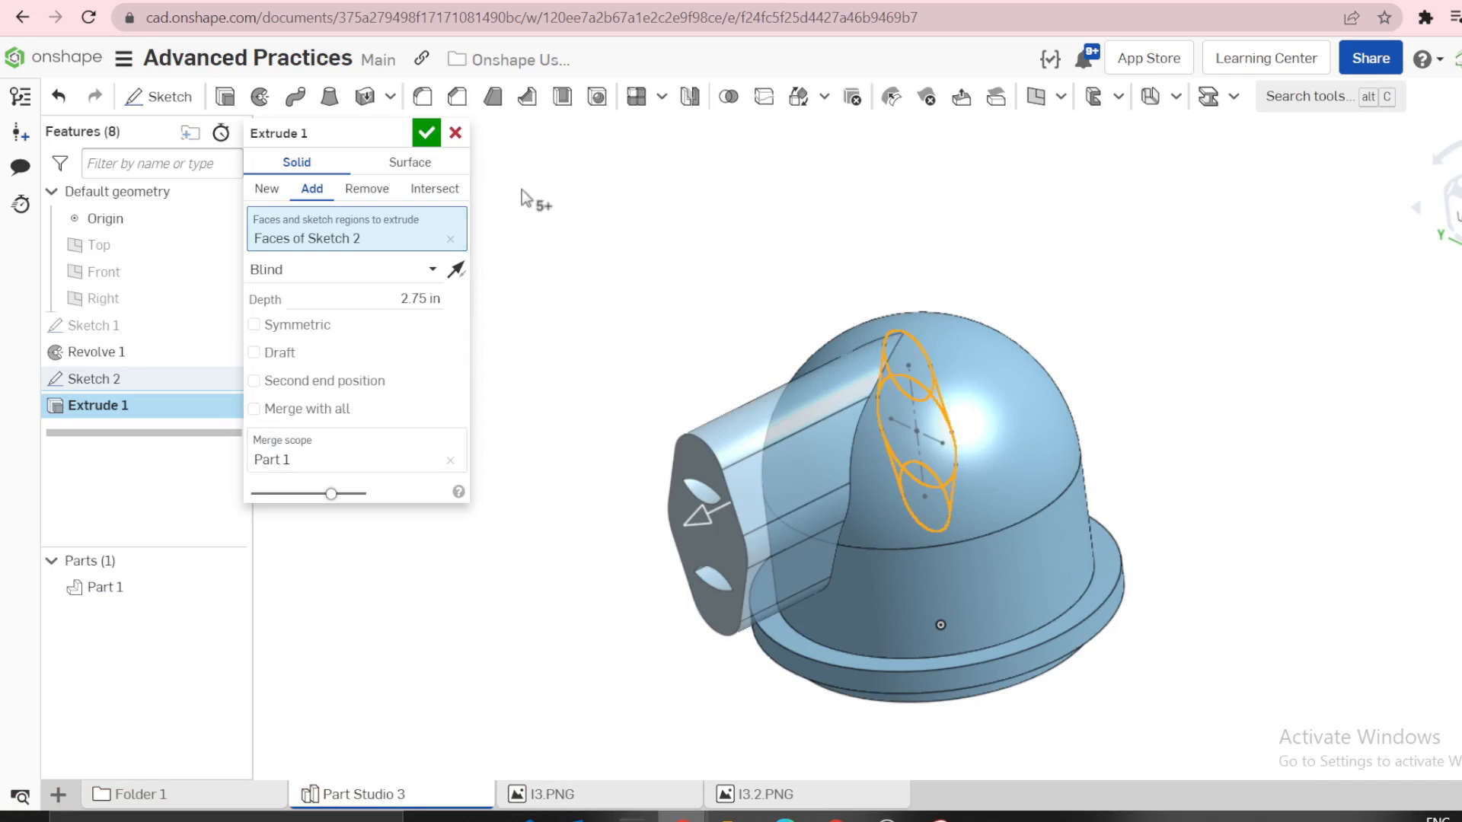
Reselect Sketch 2 for the extrusion, hide Part 1, and add the two missing overlap regions between the circles.
right_drag(672, 488, 758, 486)
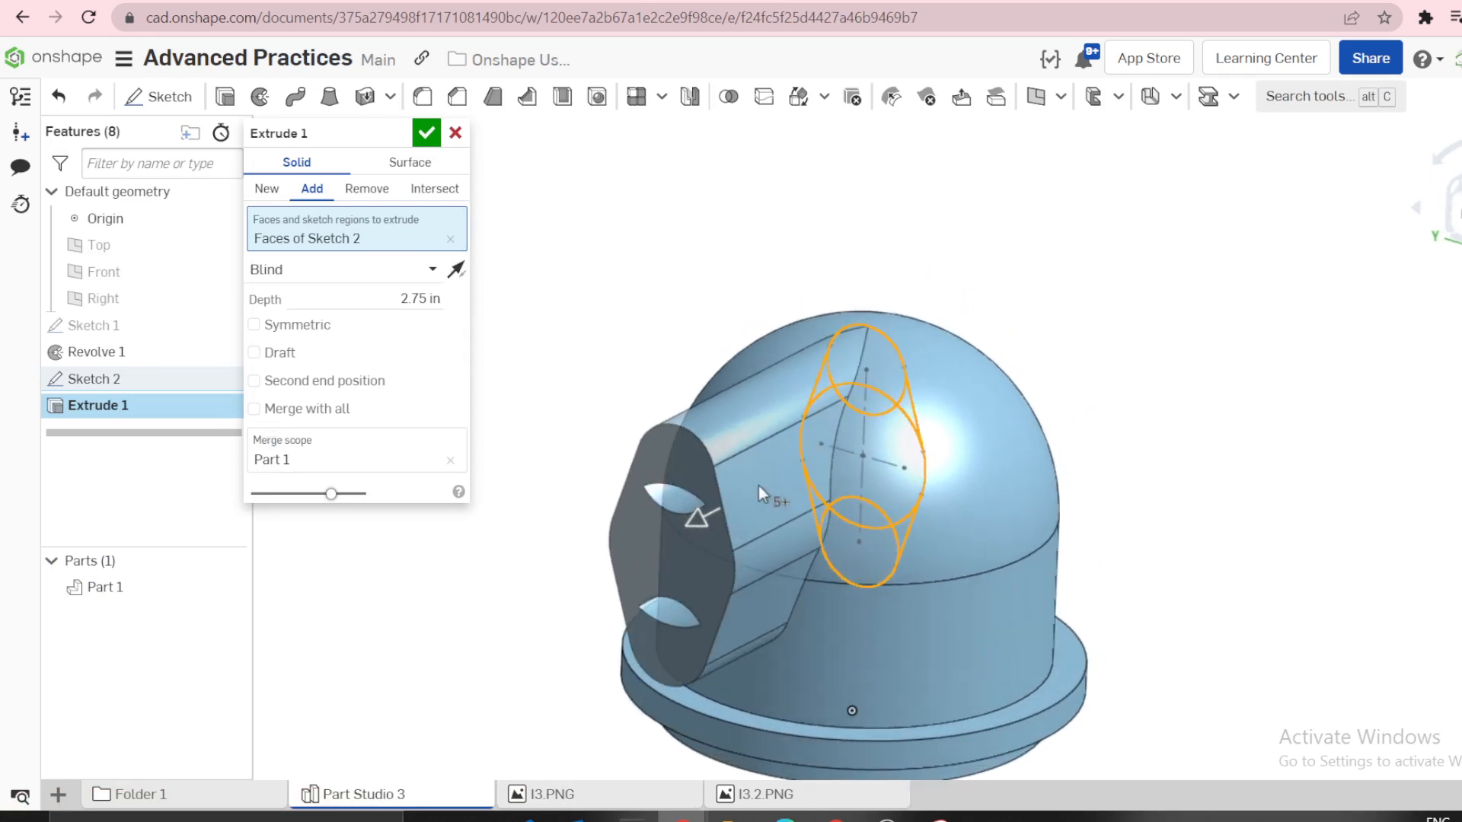
click(450, 239)
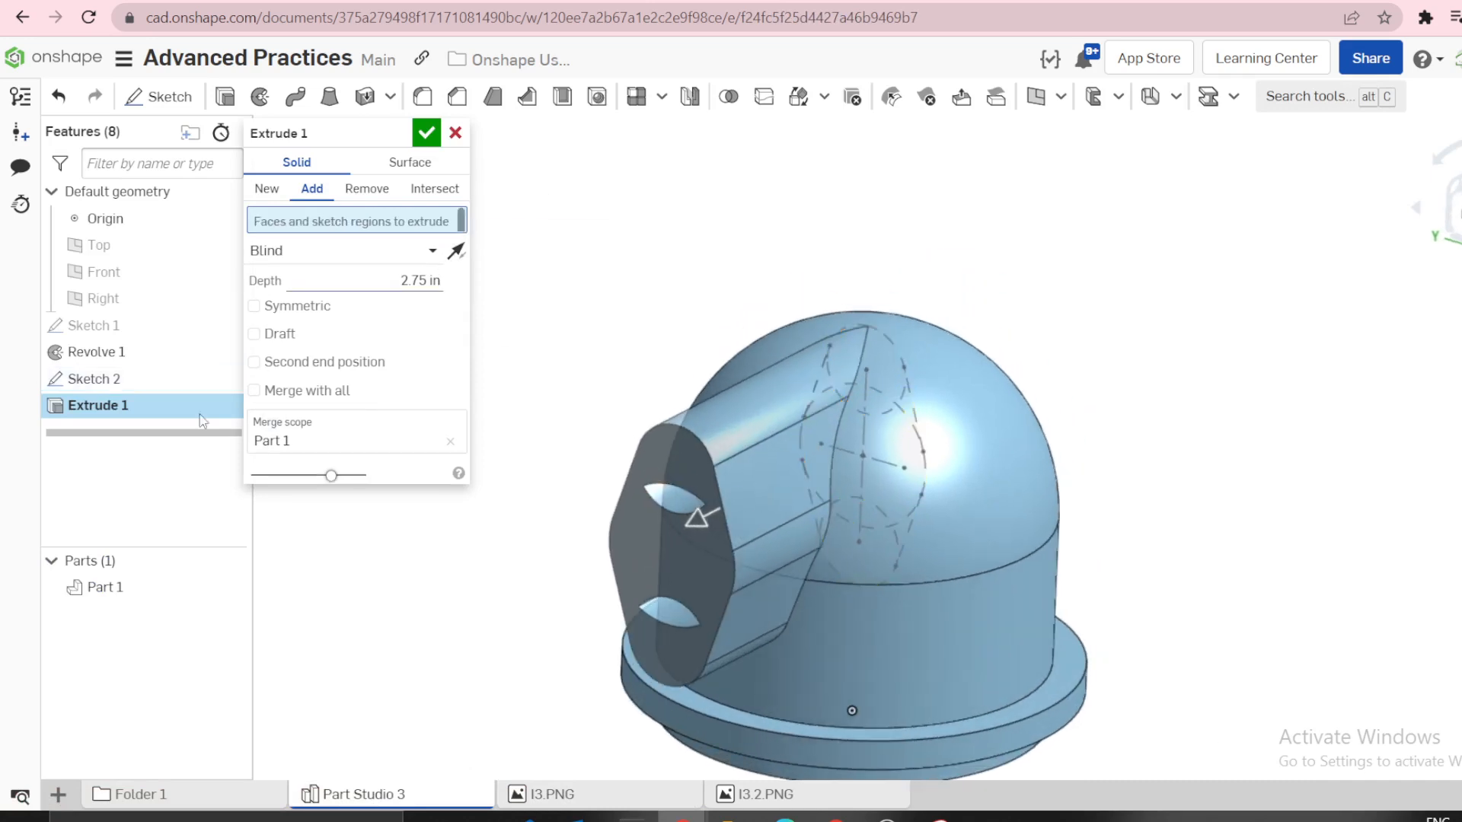
click(117, 378)
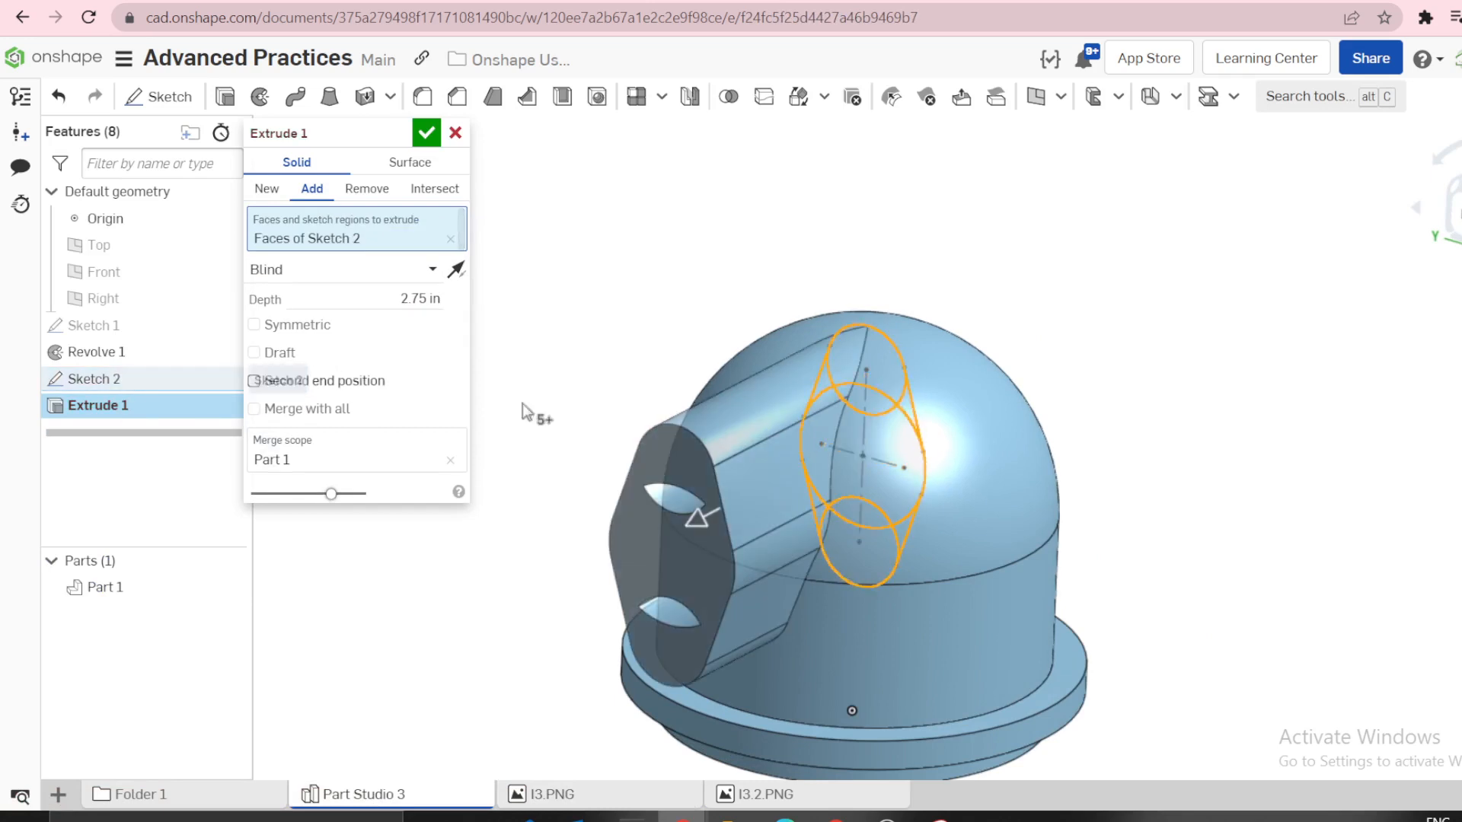
scroll(848, 408, up, 5)
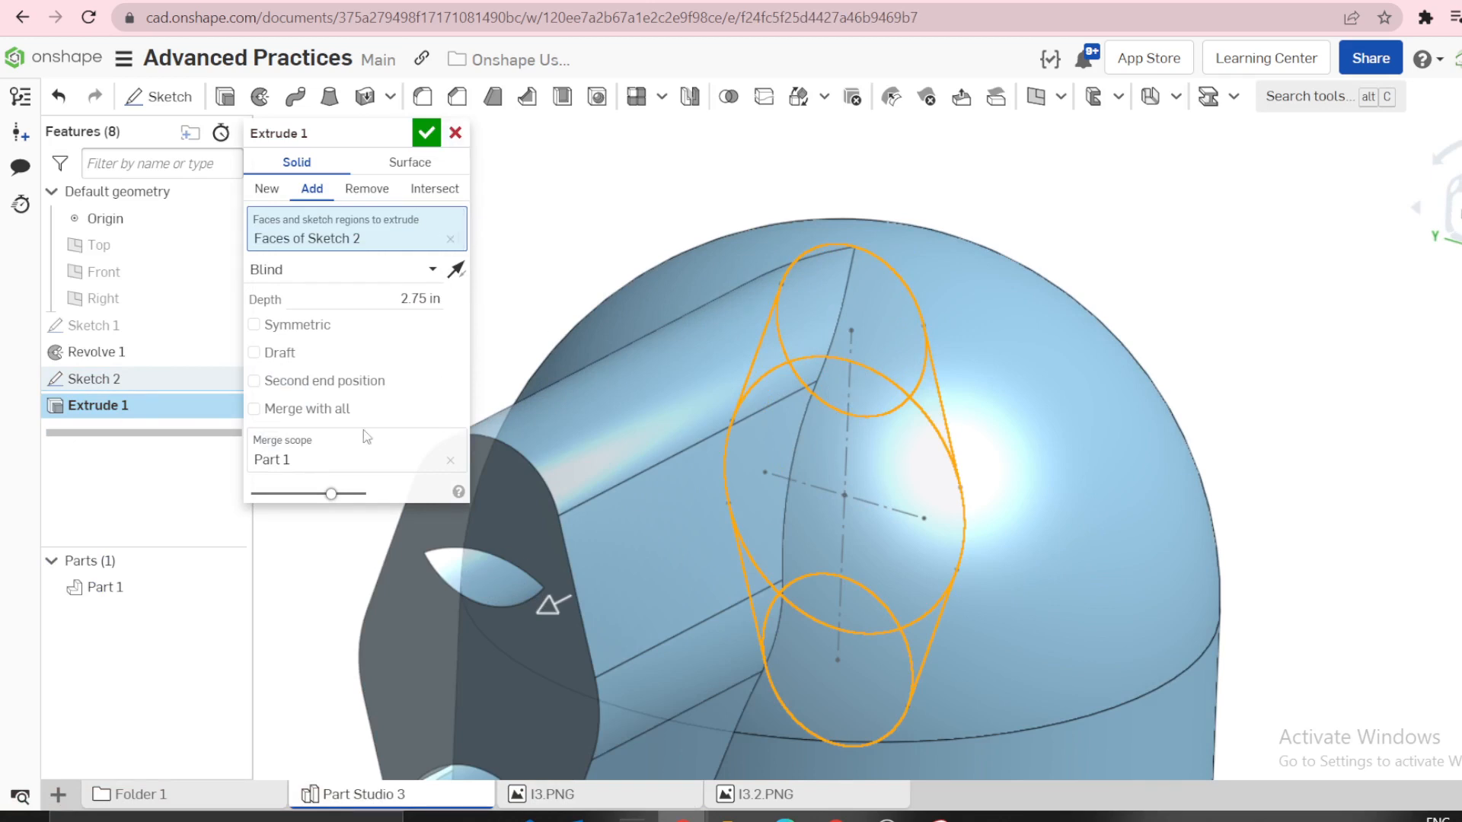
click(227, 589)
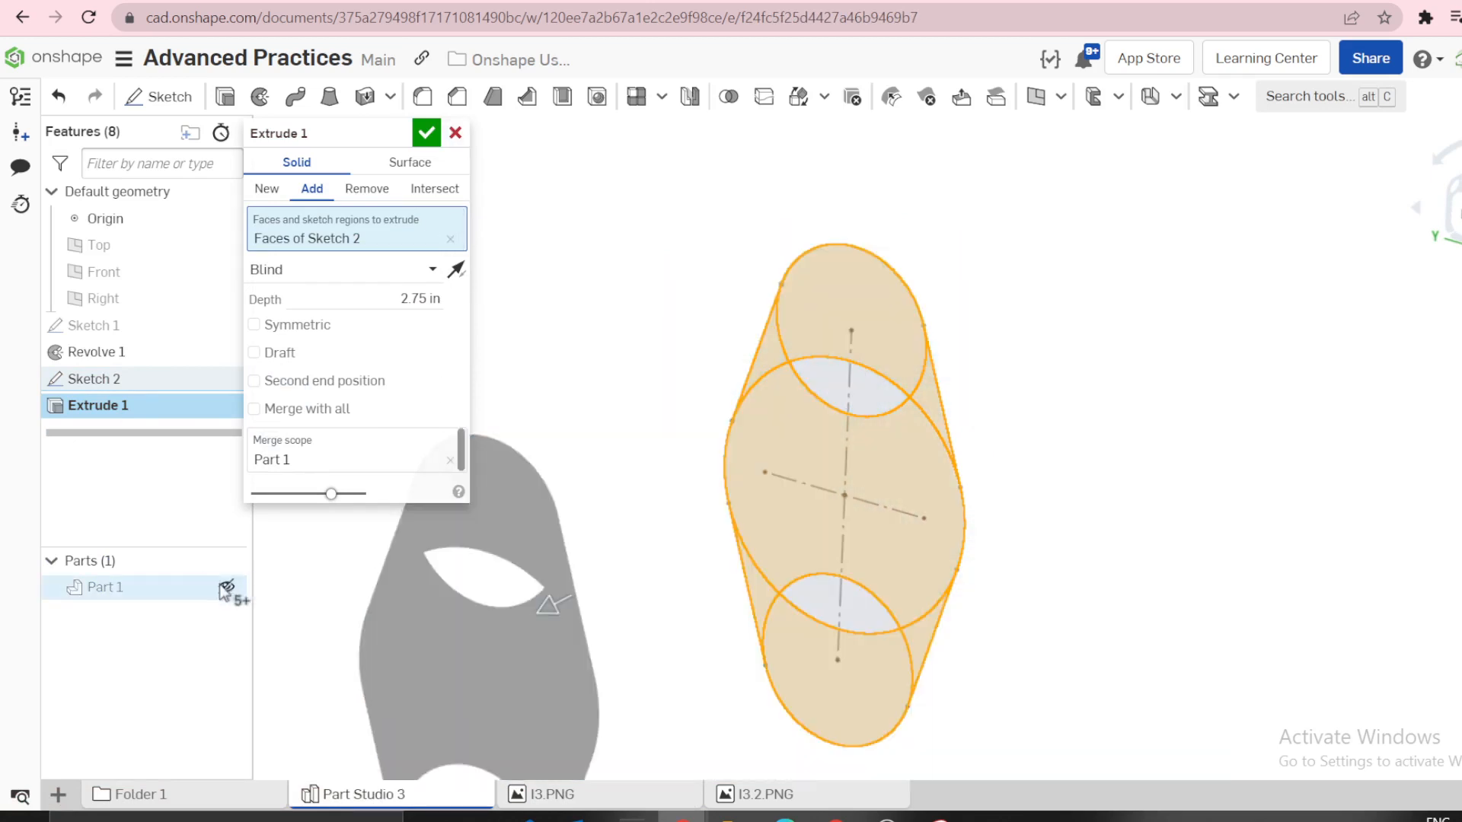
click(812, 376)
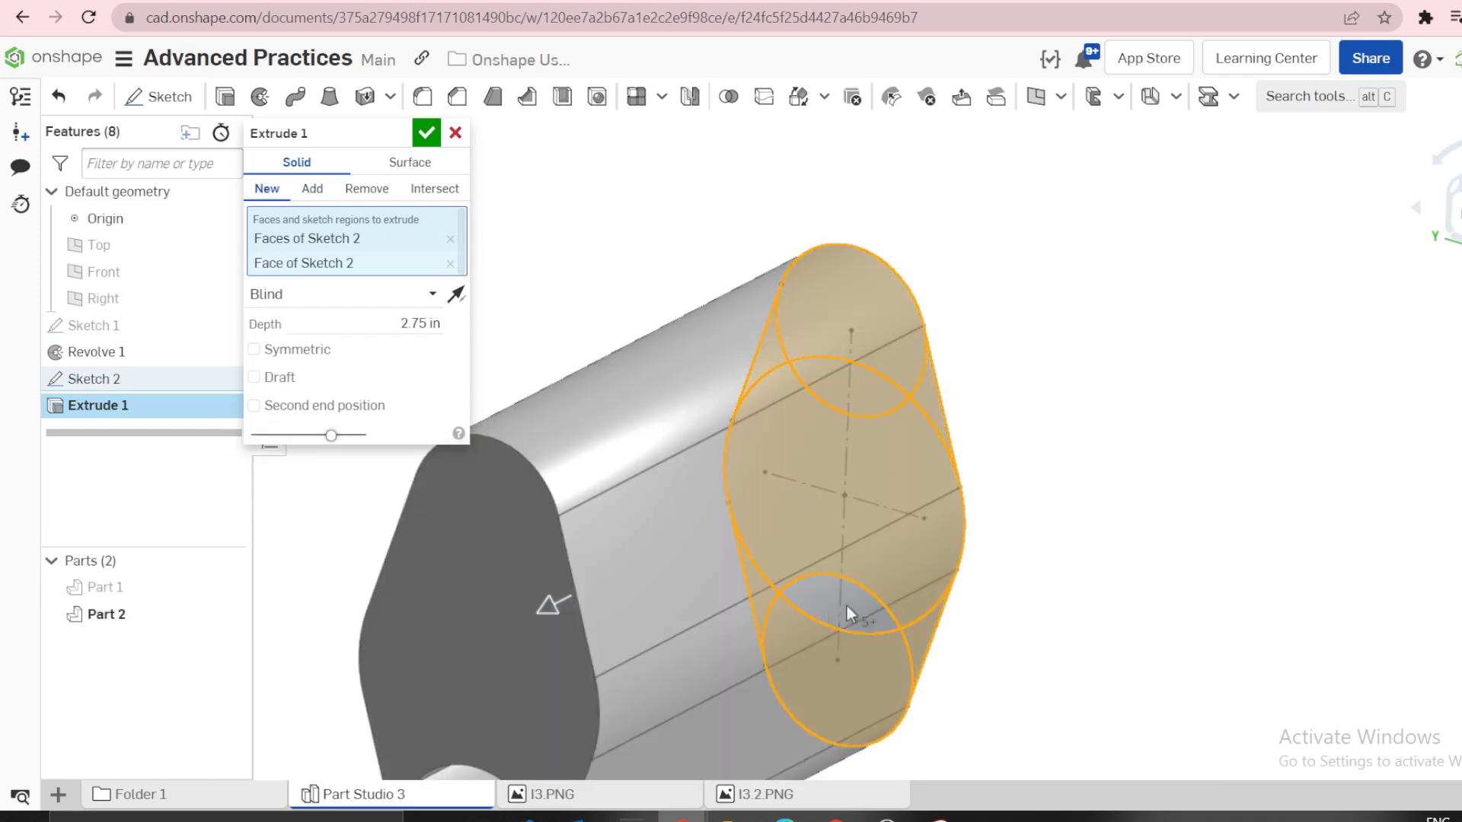
click(822, 607)
scroll(851, 606, down, 3)
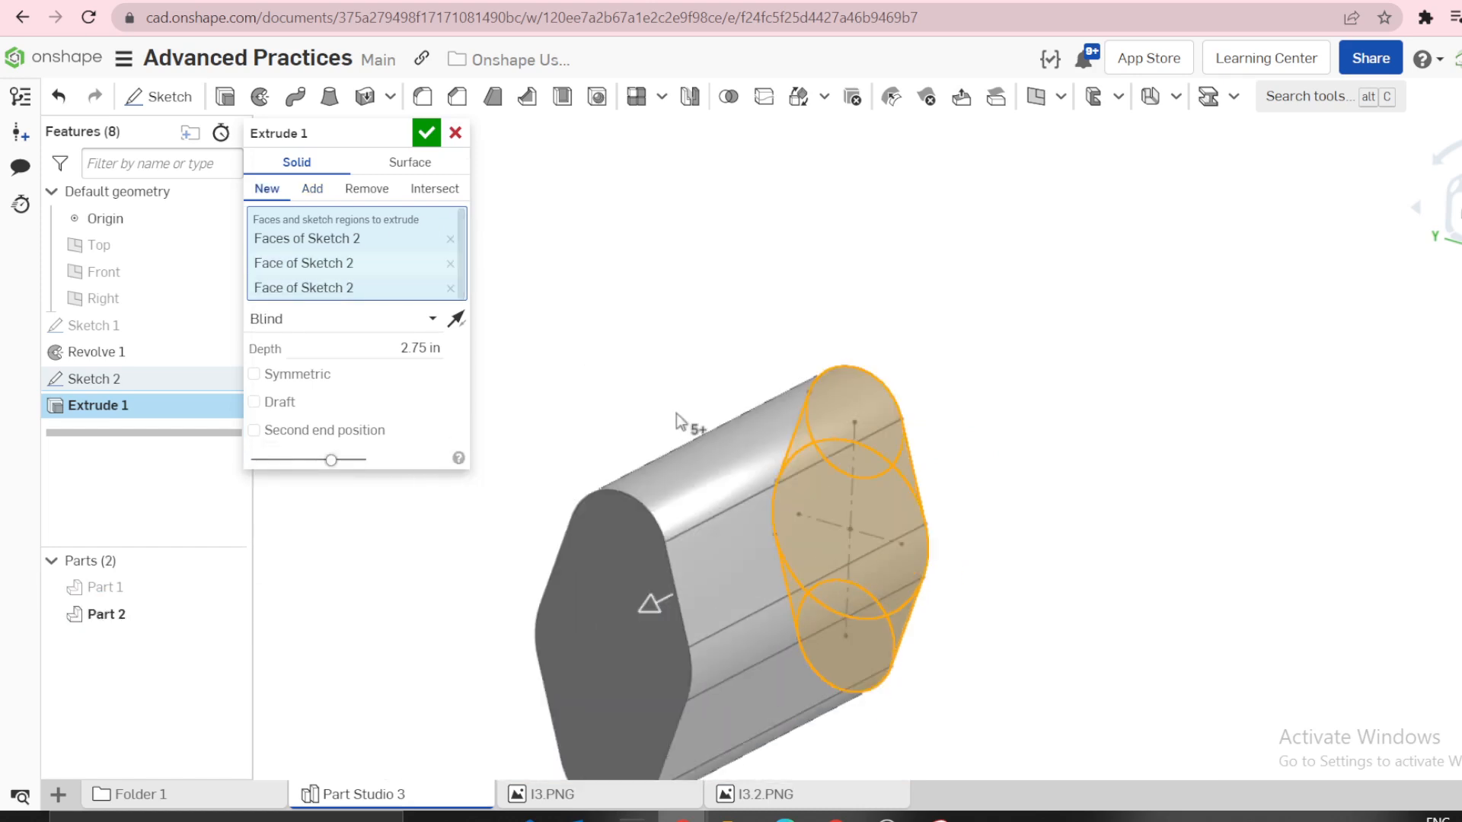
Show Part 1 again, and finish the extrusion with the Add option so it merges with Part 1.
click(226, 587)
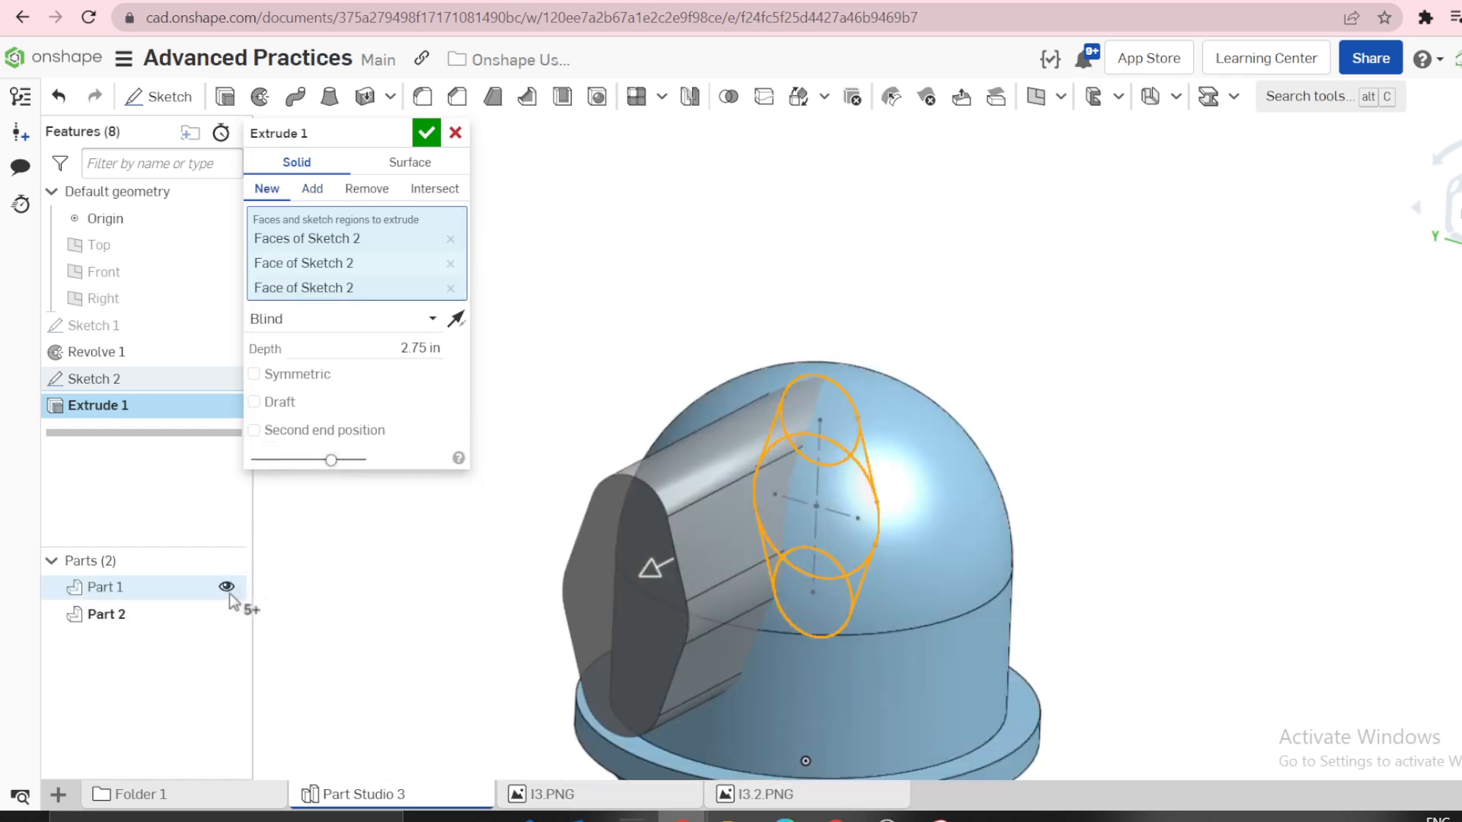
click(330, 196)
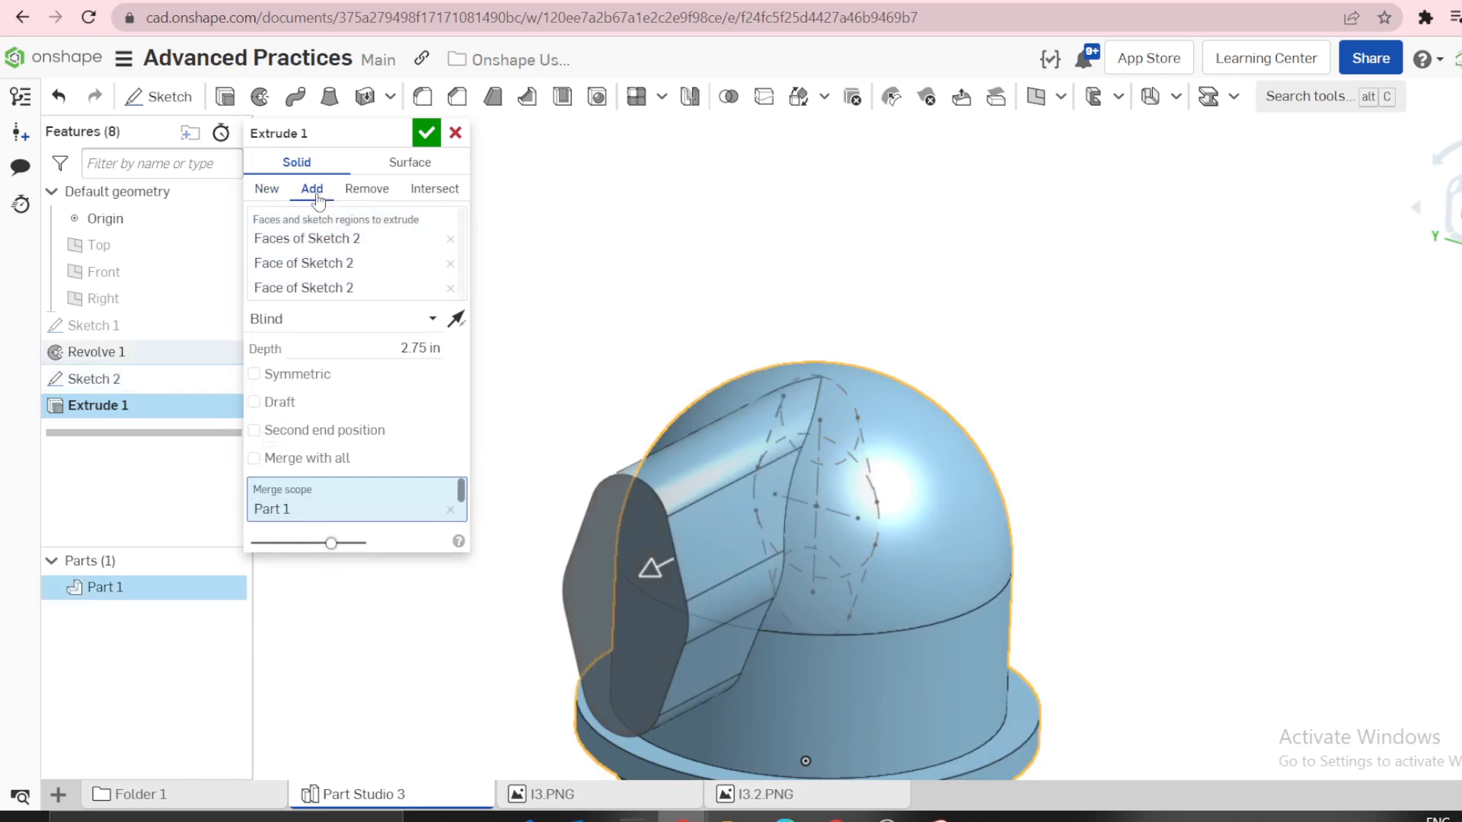
click(426, 133)
scroll(601, 259, down, 3)
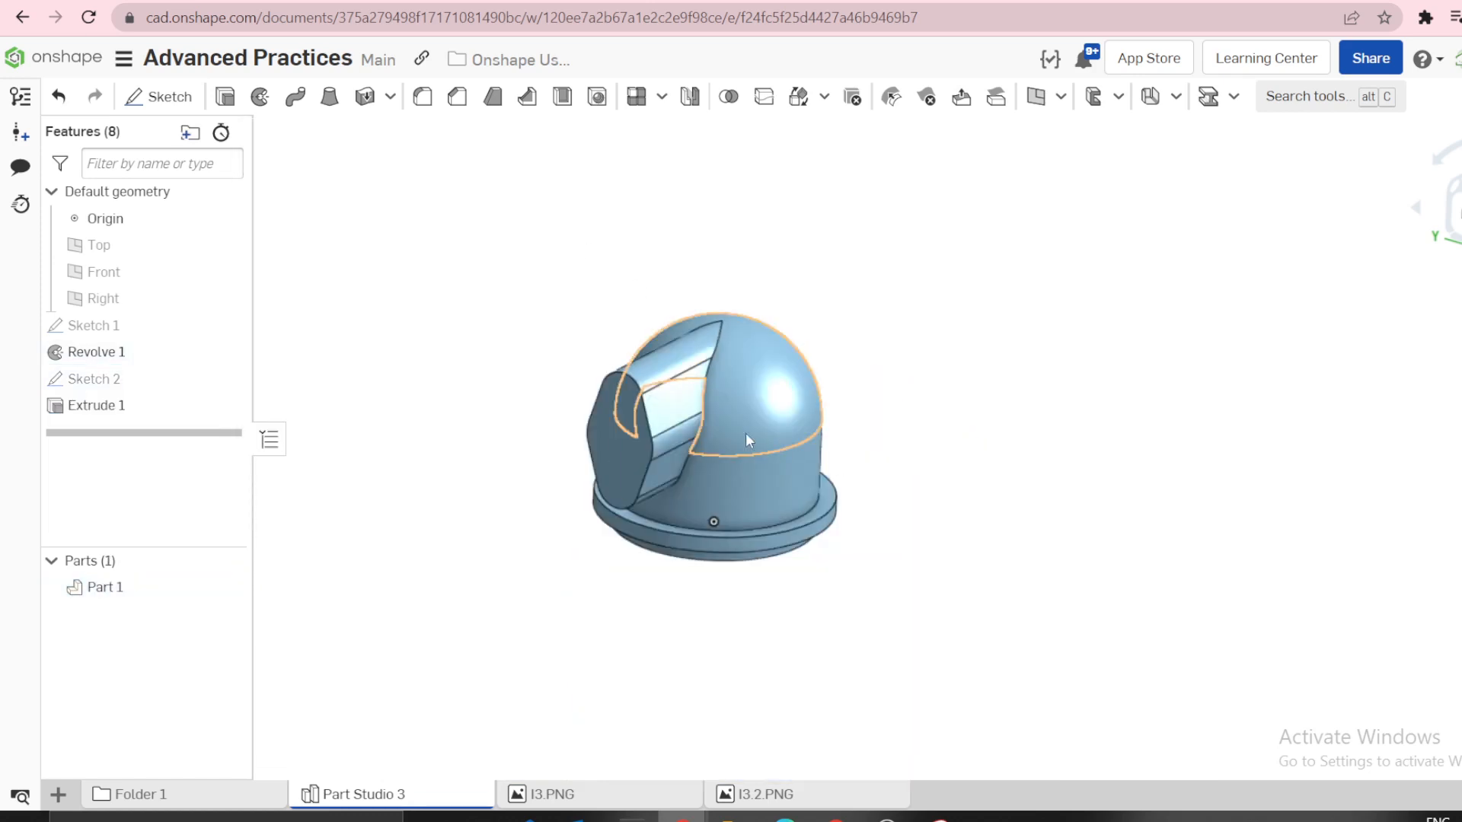
Start a sketch on the extruded flange's end face, and check the hole diameters in I3.PNG.
scroll(746, 432, up, 4)
click(500, 400)
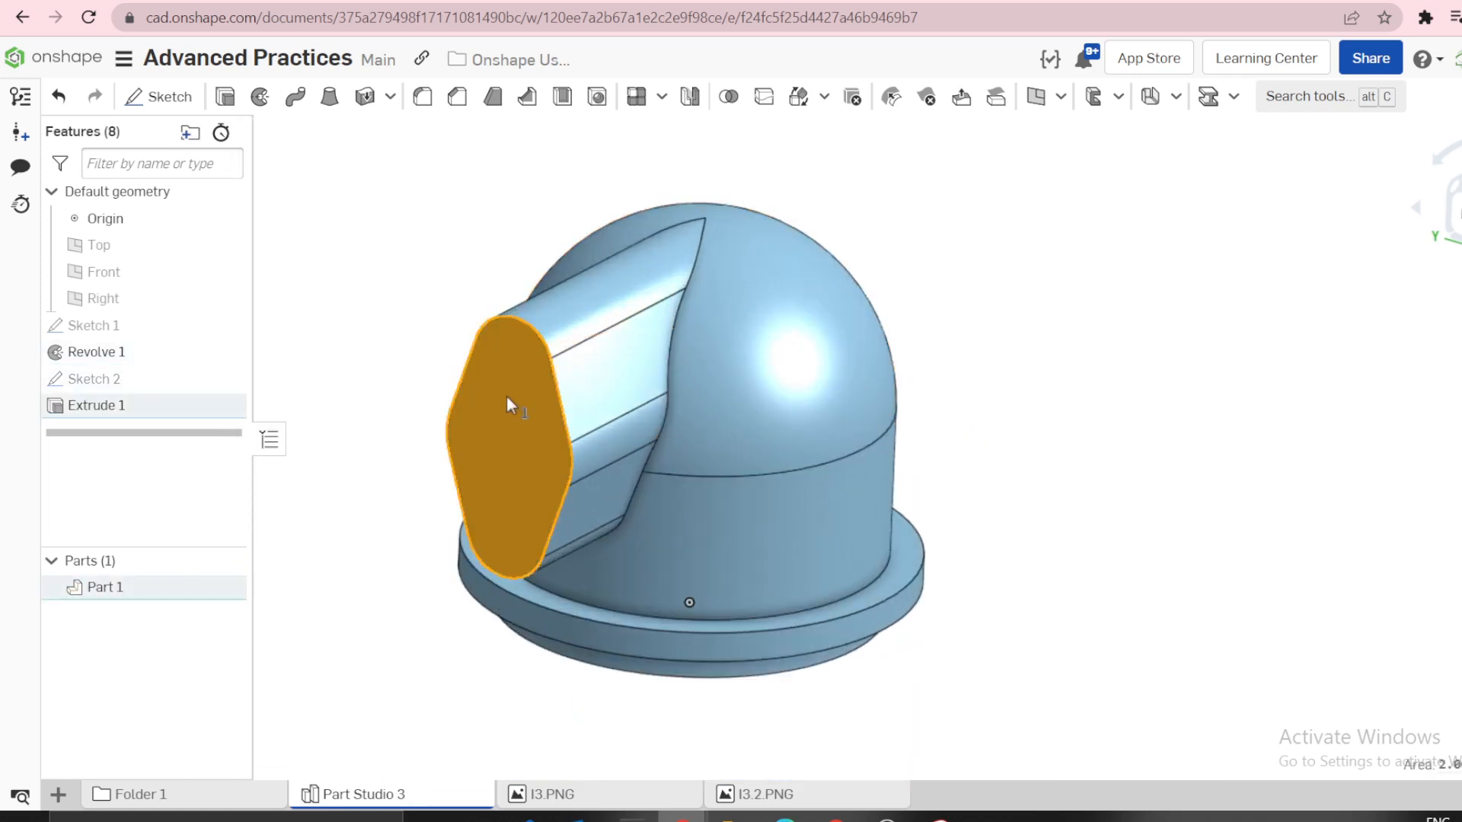
key(shift+s)
click(601, 794)
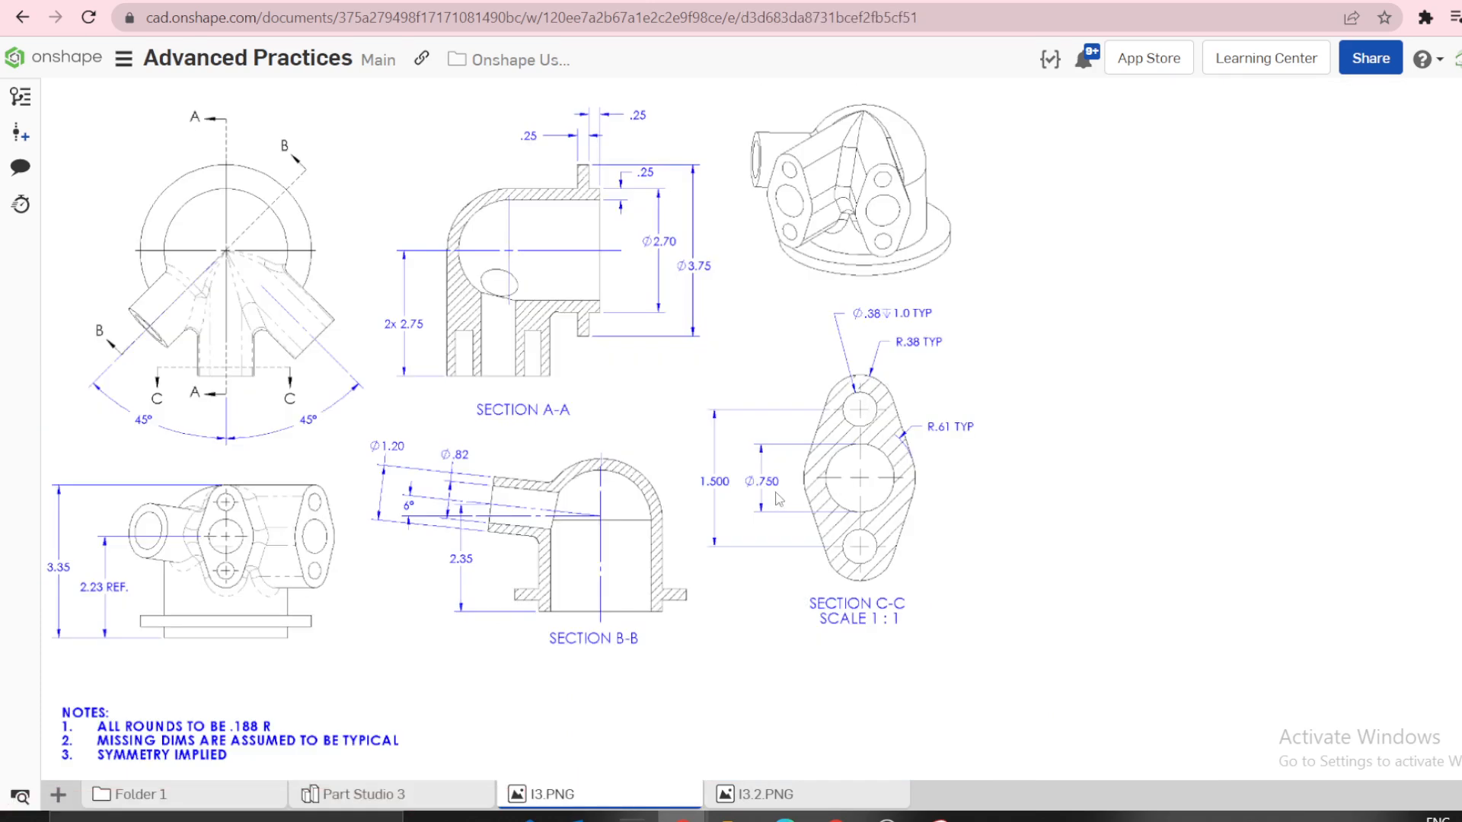
click(381, 794)
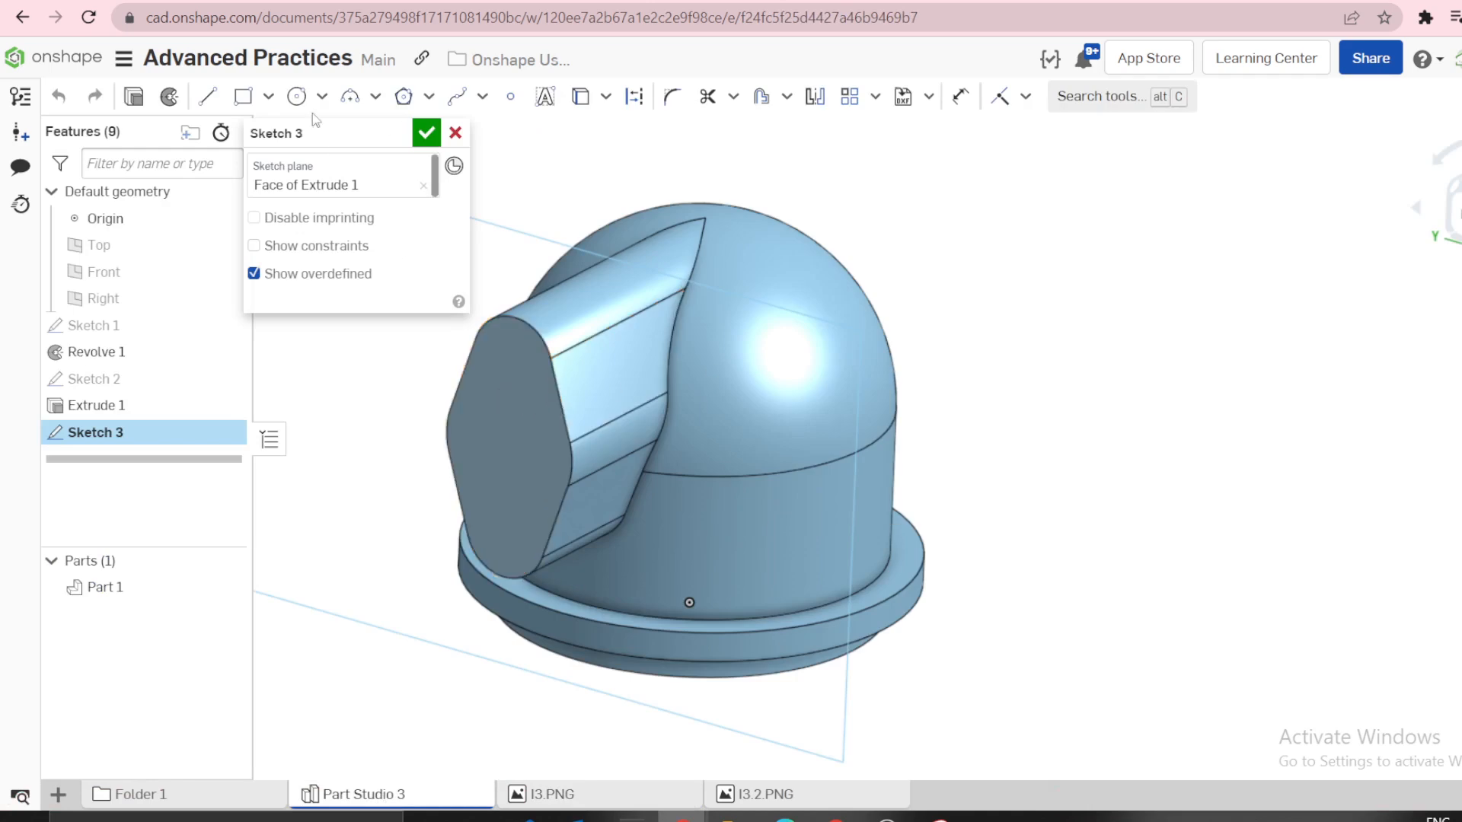
Draw three circles centered on the flange face's upper arc, lower arc and middle, the upper about 0.64 in and the lower about 0.43 in in diameter.
click(297, 96)
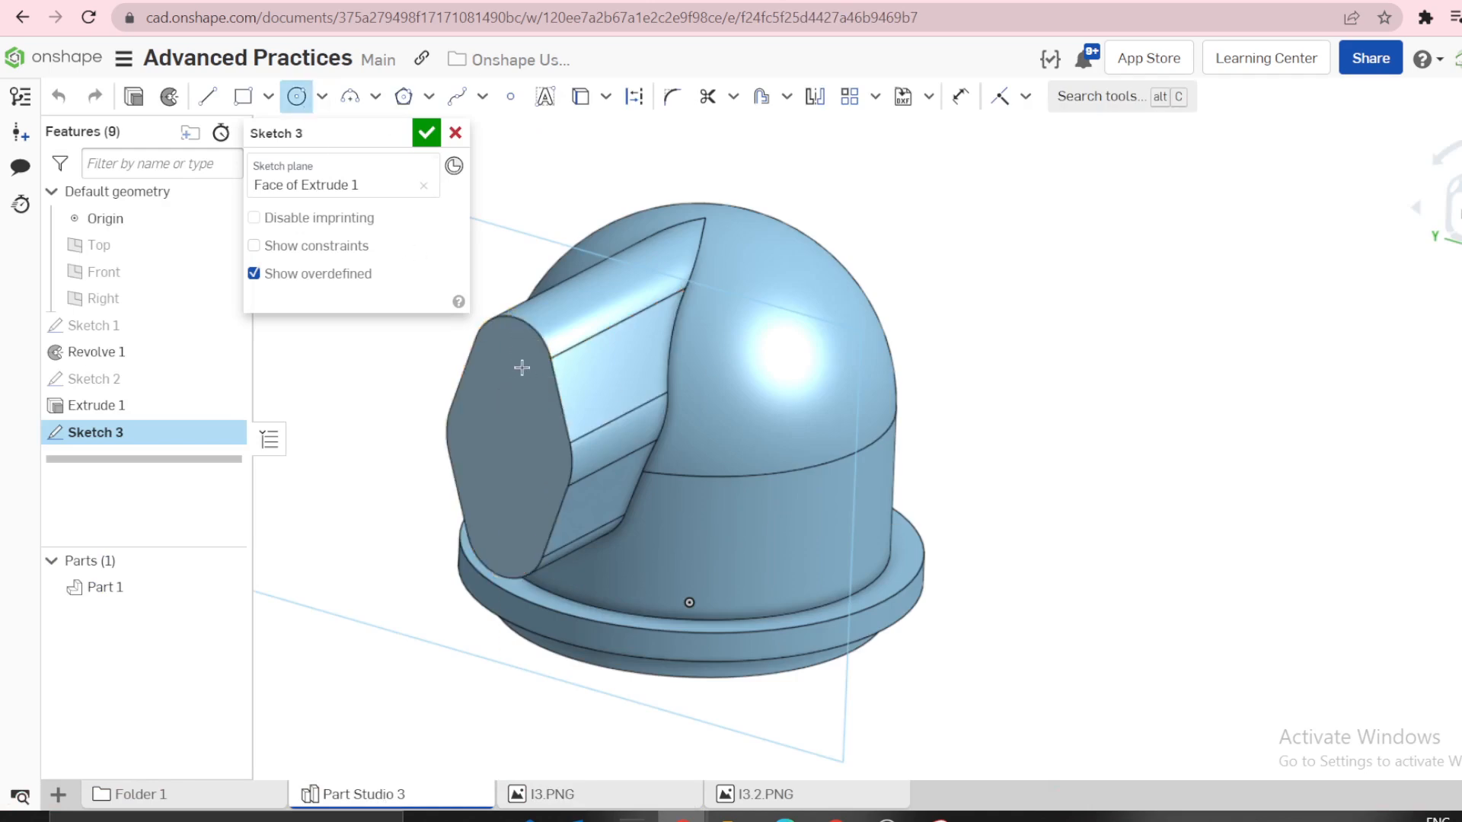
key(n)
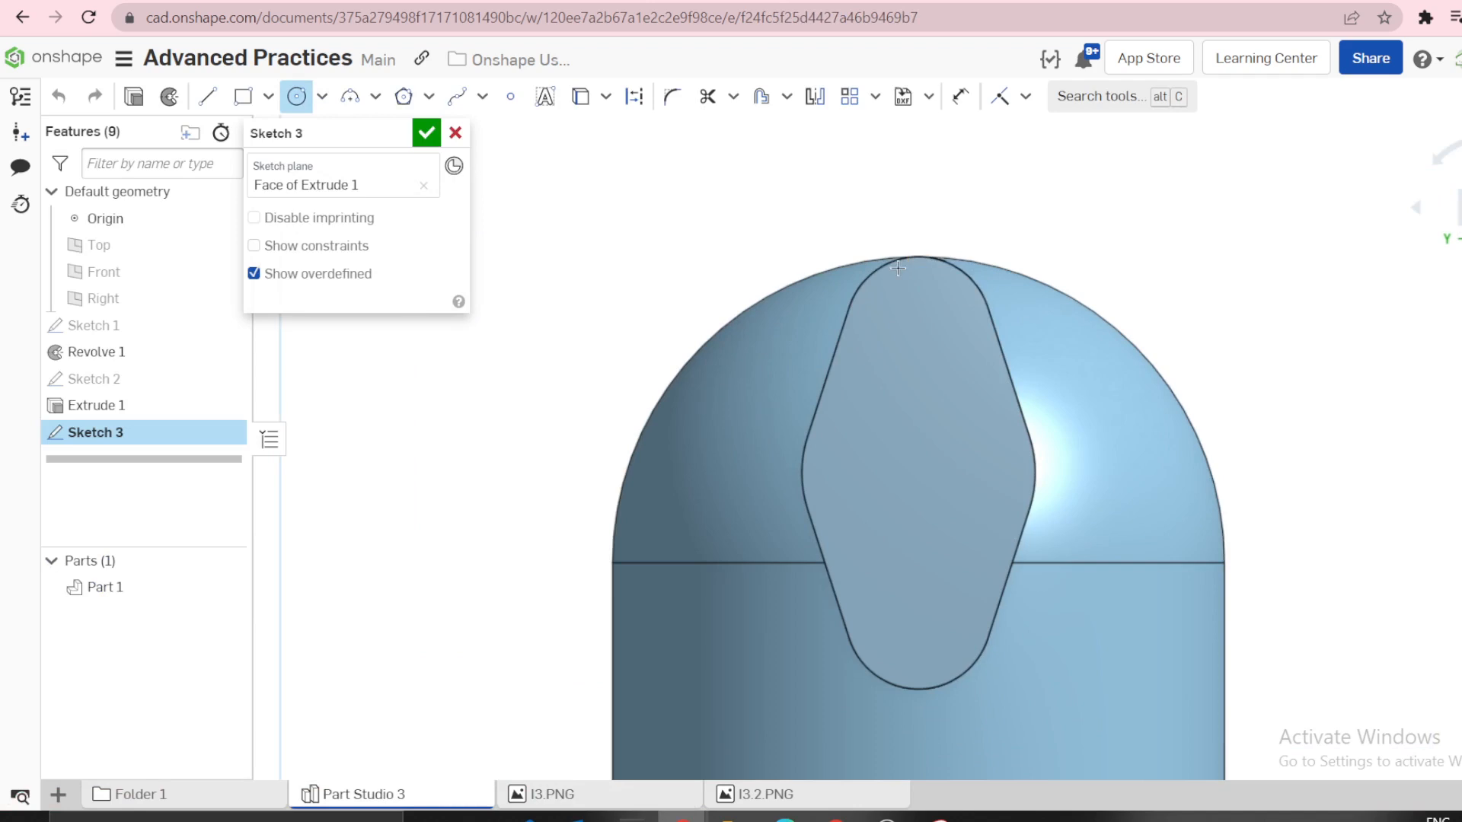
click(919, 329)
click(919, 268)
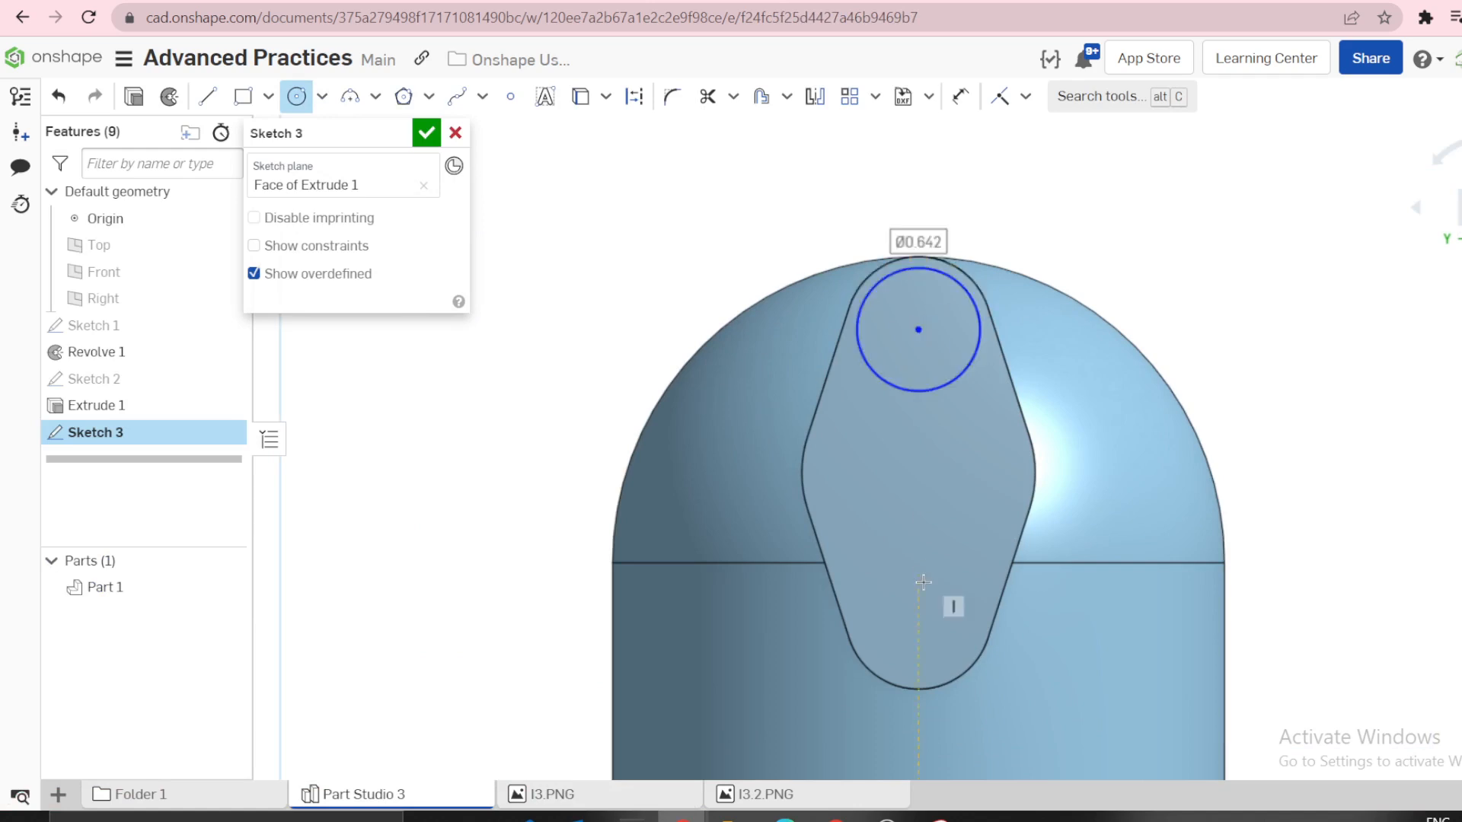
click(918, 617)
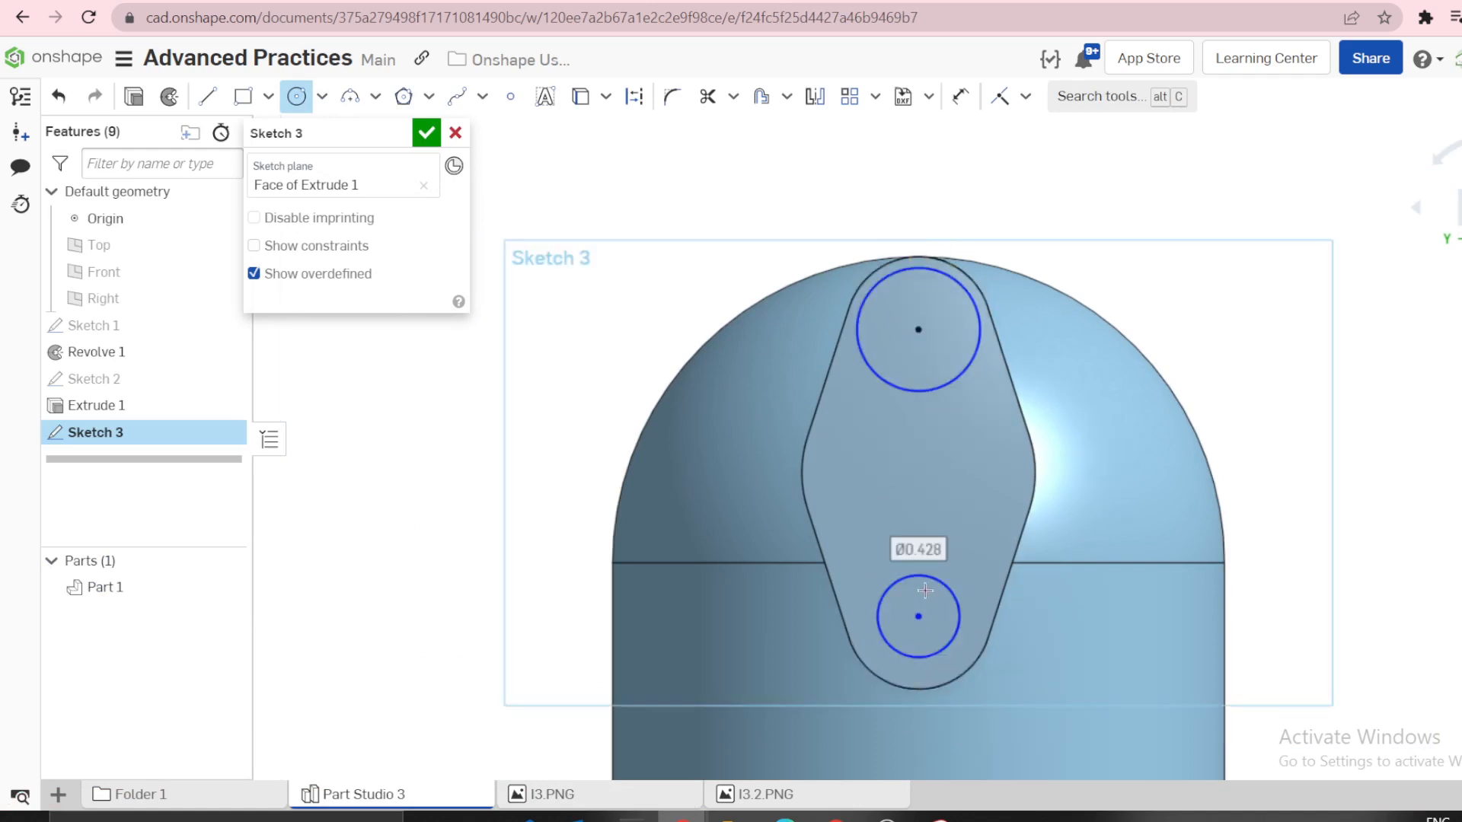
click(918, 472)
click(950, 478)
key(Escape)
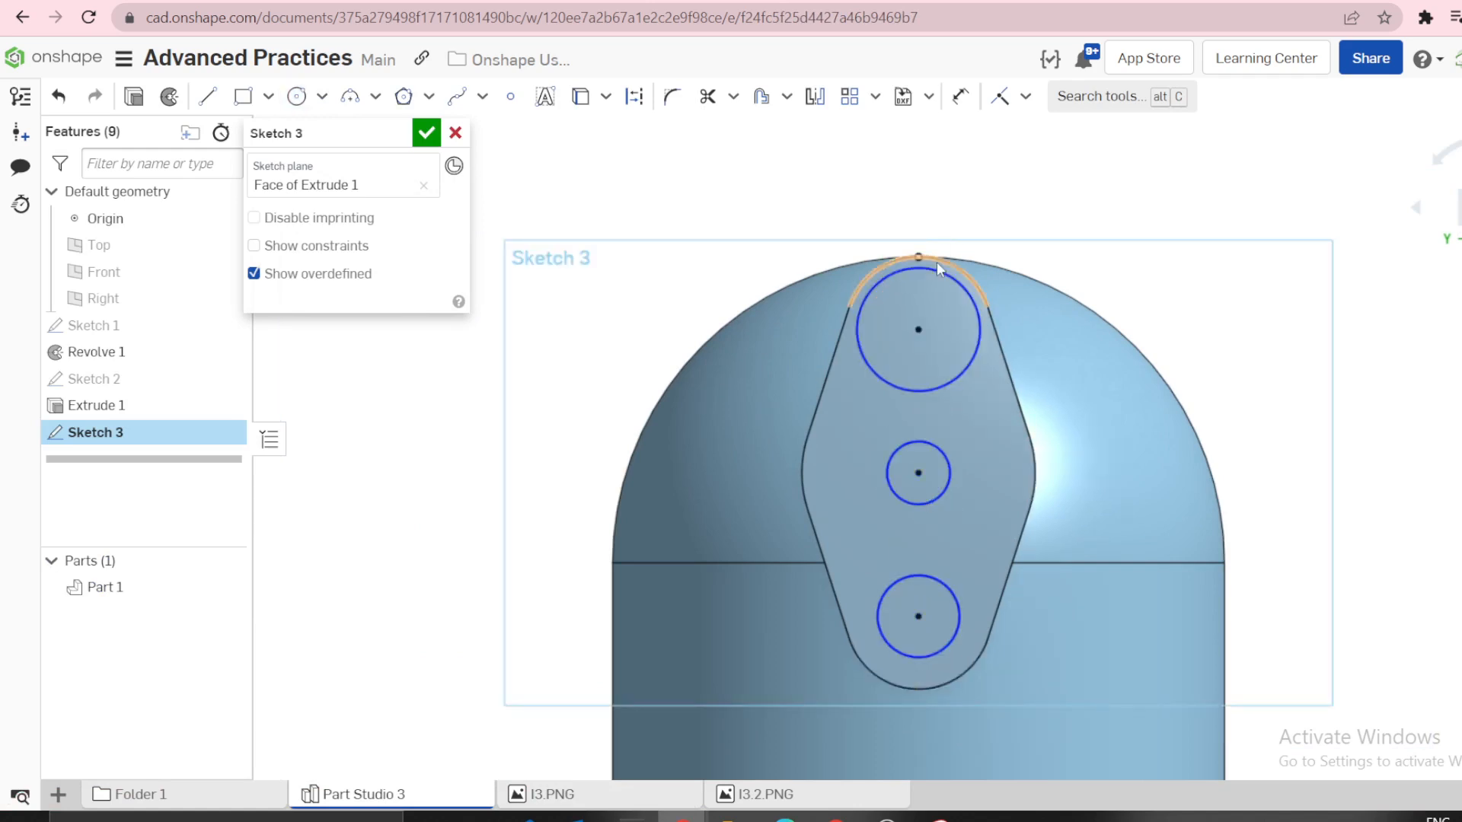
Try to make the upper circle coincident with the flange's rounded upper edge.
click(936, 260)
click(938, 273)
key(i)
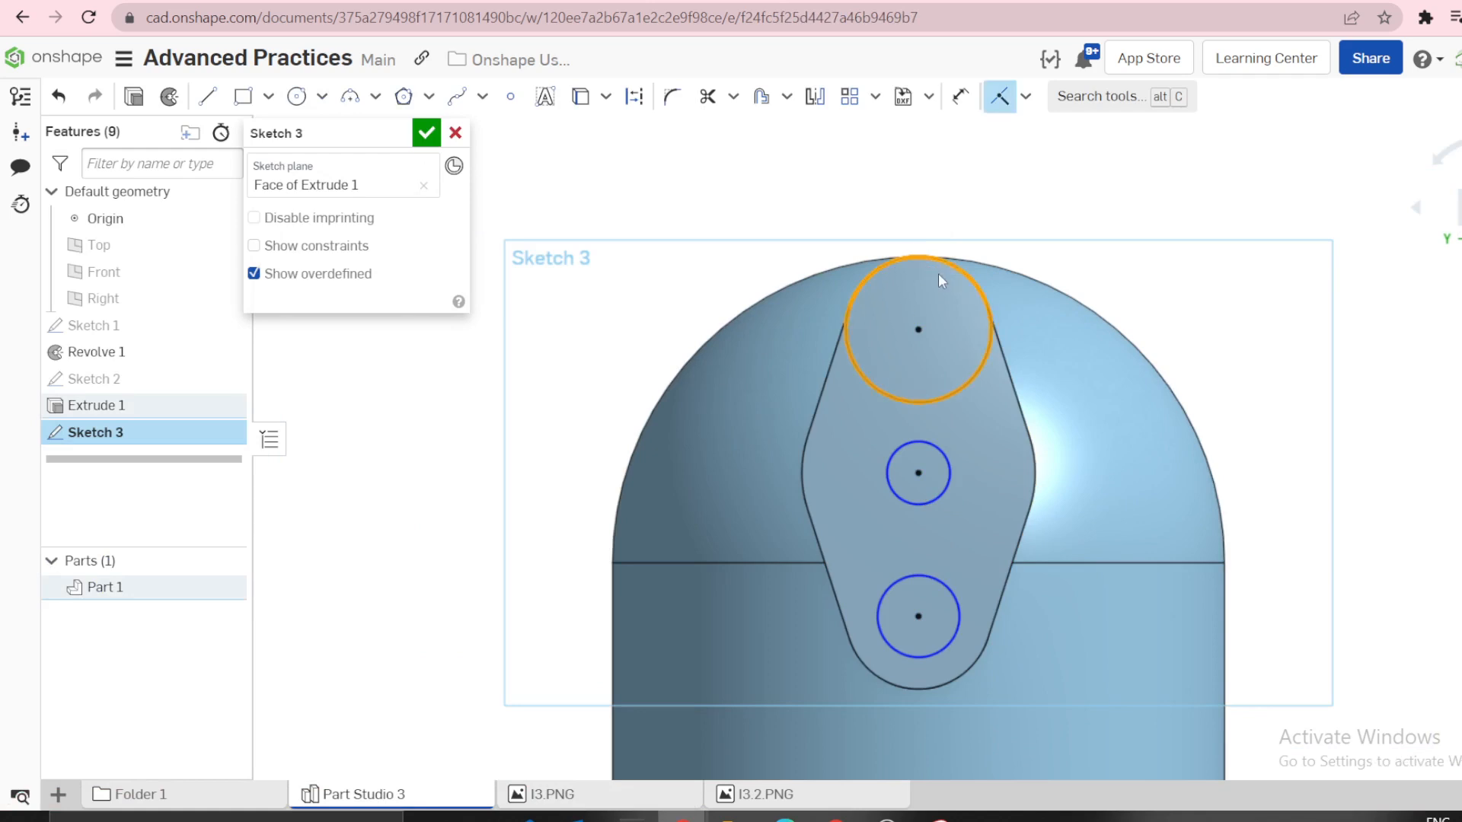
key(ctrl+z)
click(1026, 96)
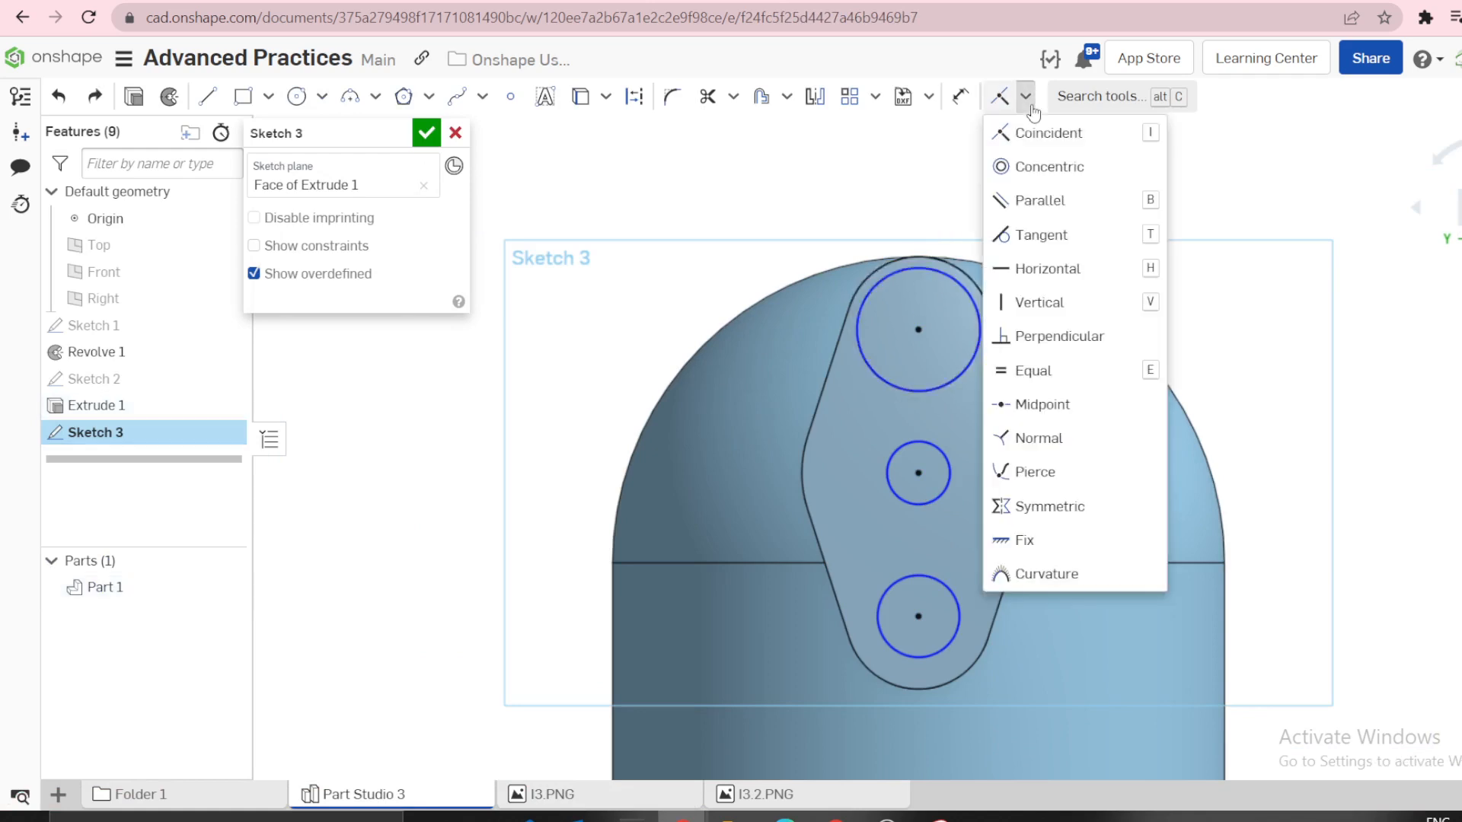
click(1029, 163)
Dimension the upper circle's diameter as 0.38 in and the middle circle's diameter as 0.75 in.
key(d)
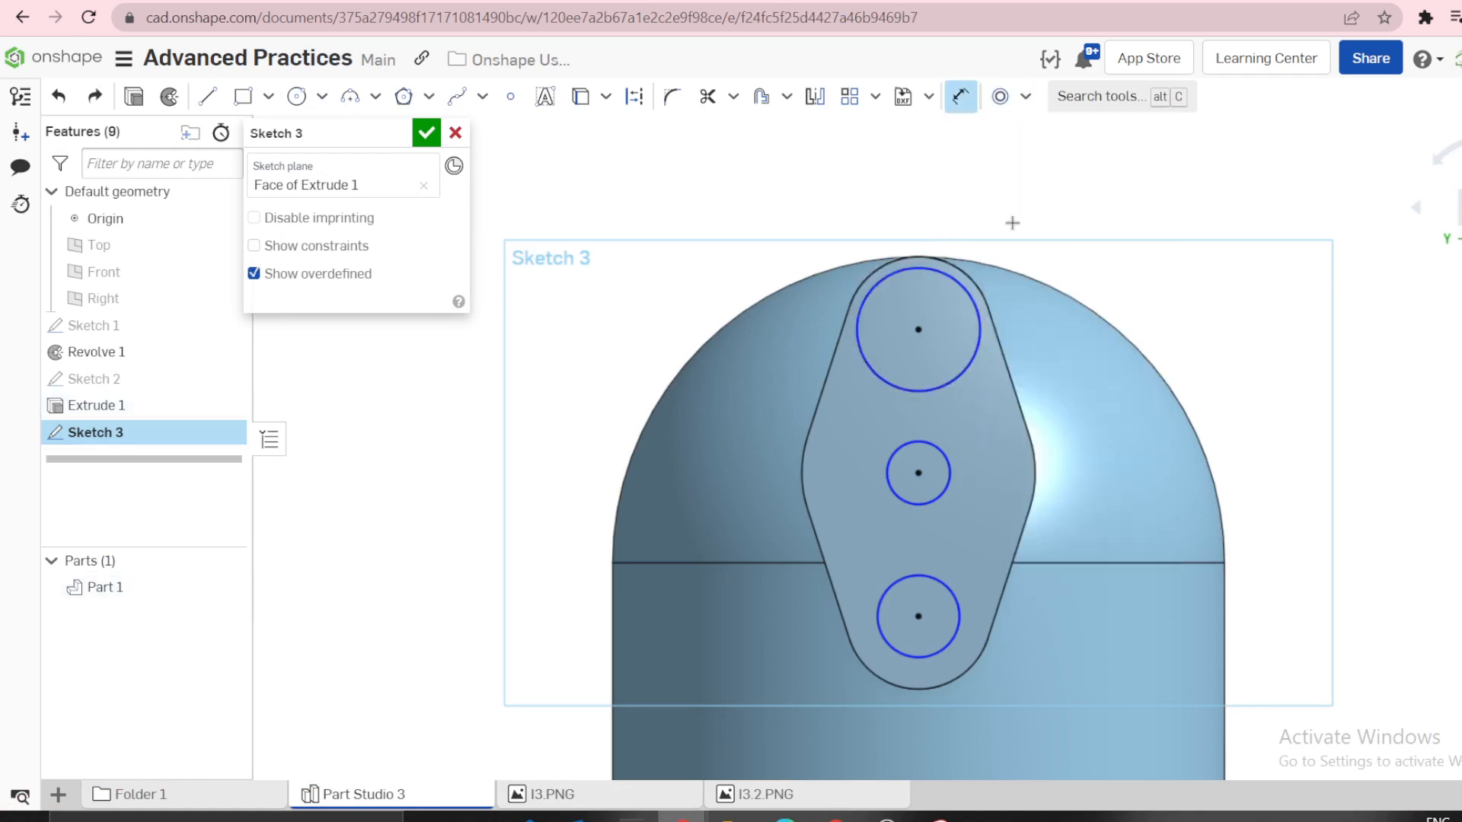
click(971, 293)
click(1036, 214)
key(BackSpace)
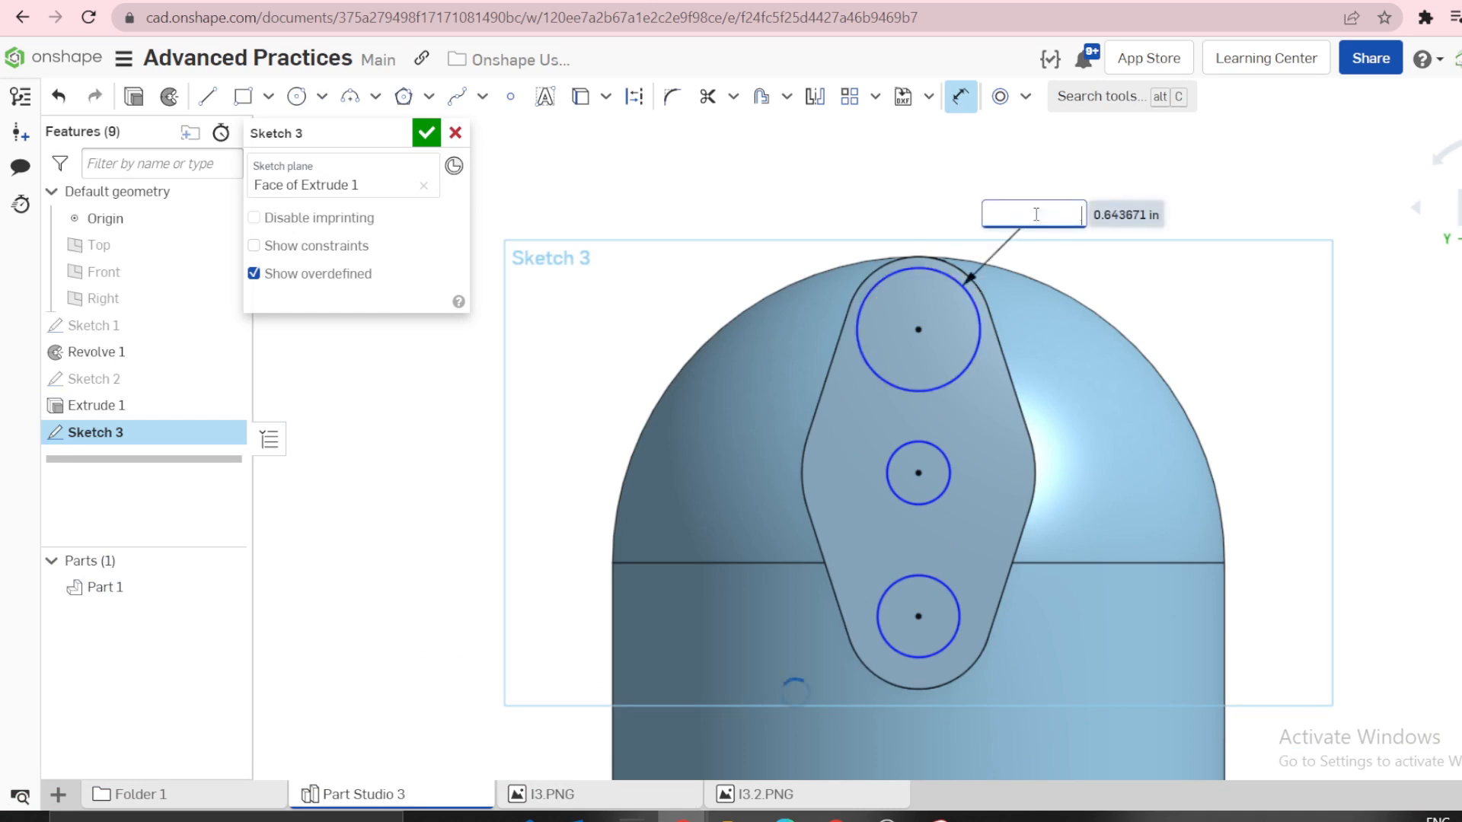
text(.344)
key(Return)
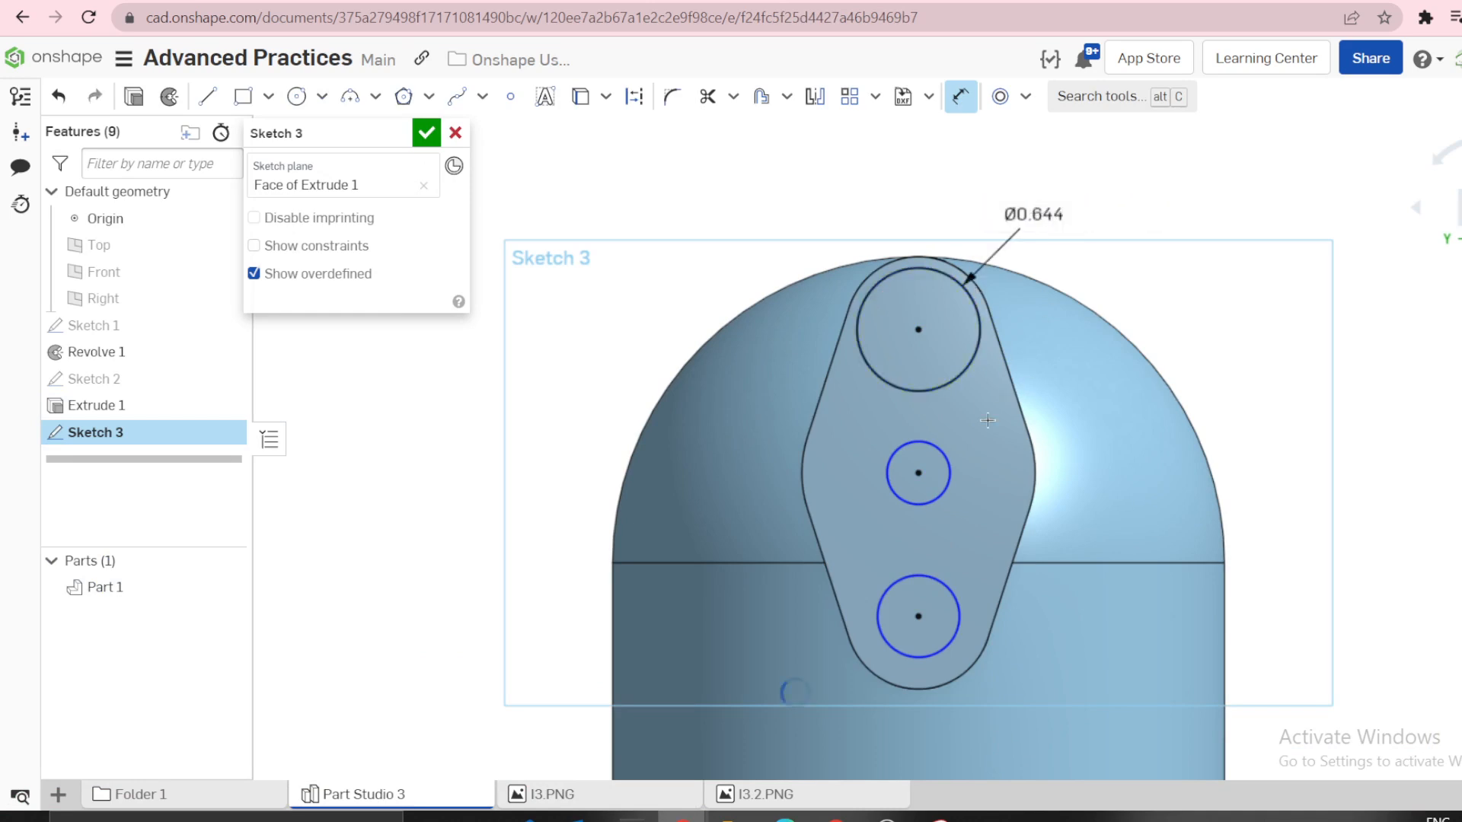
click(949, 462)
click(1219, 384)
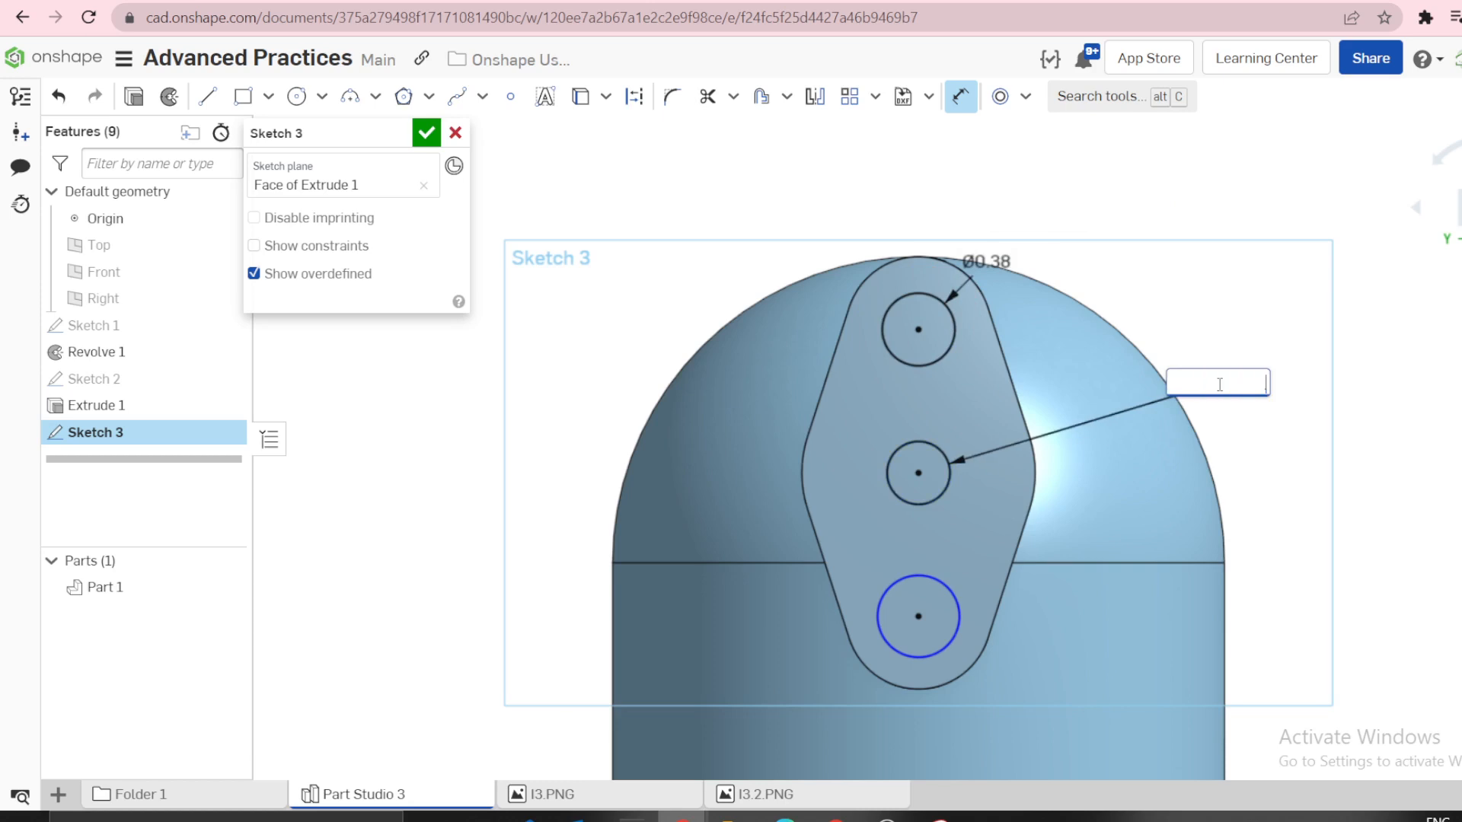
text(.75)
key(Return)
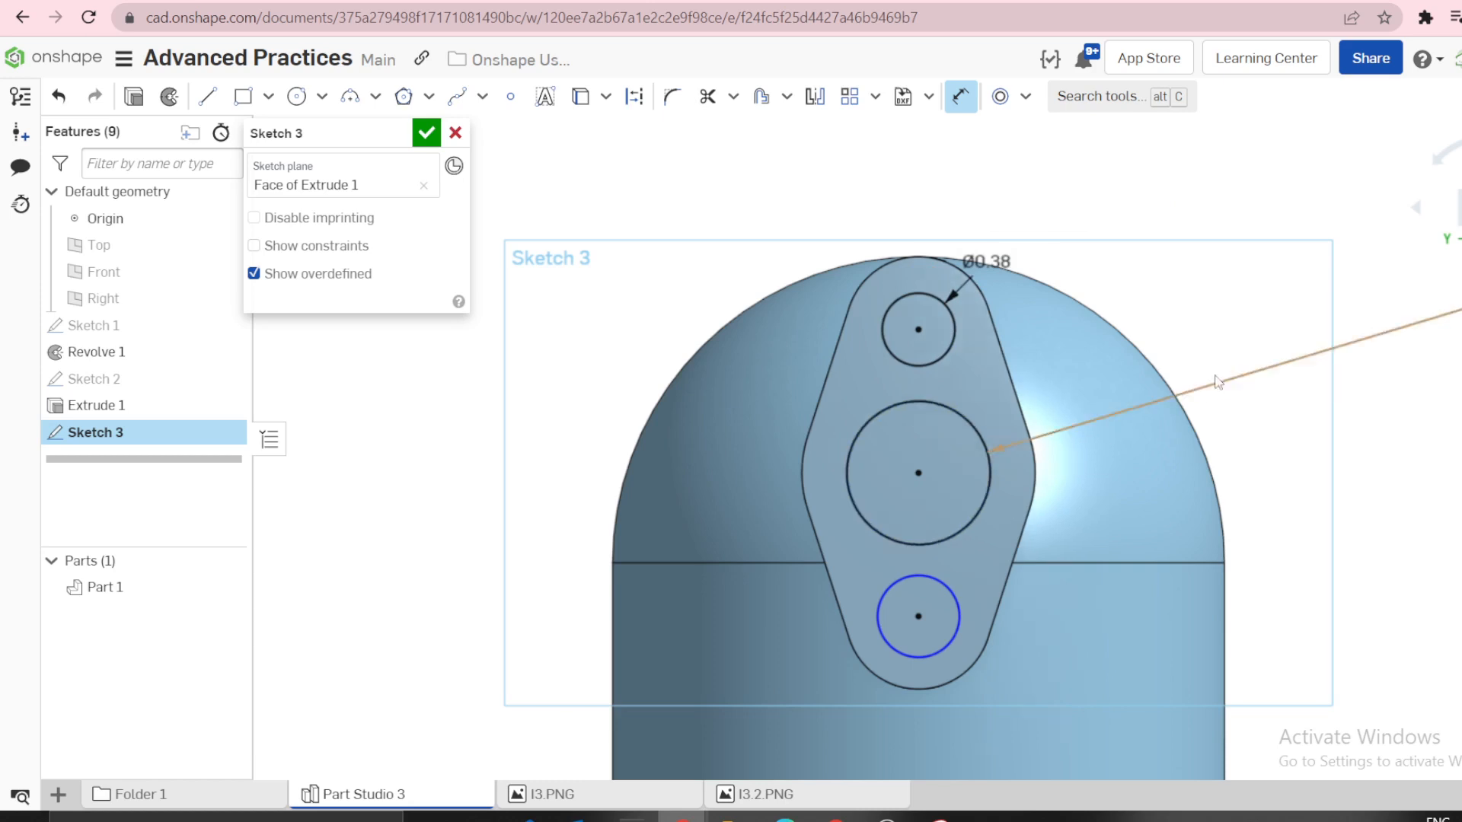
Check the bolt hole dimensions in I3.PNG, and make the lower circle equal to the upper one.
click(621, 797)
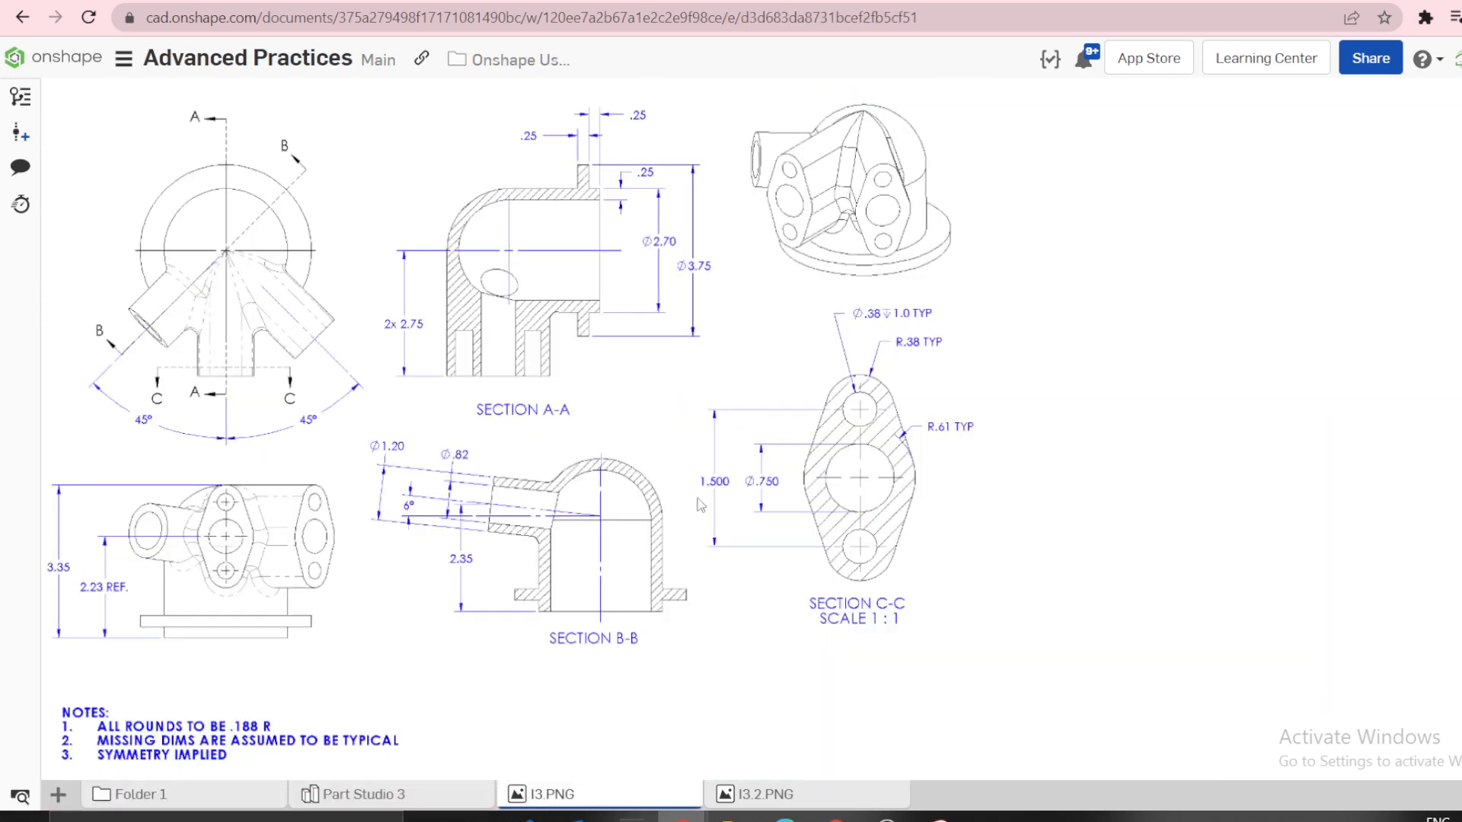
click(425, 800)
click(929, 404)
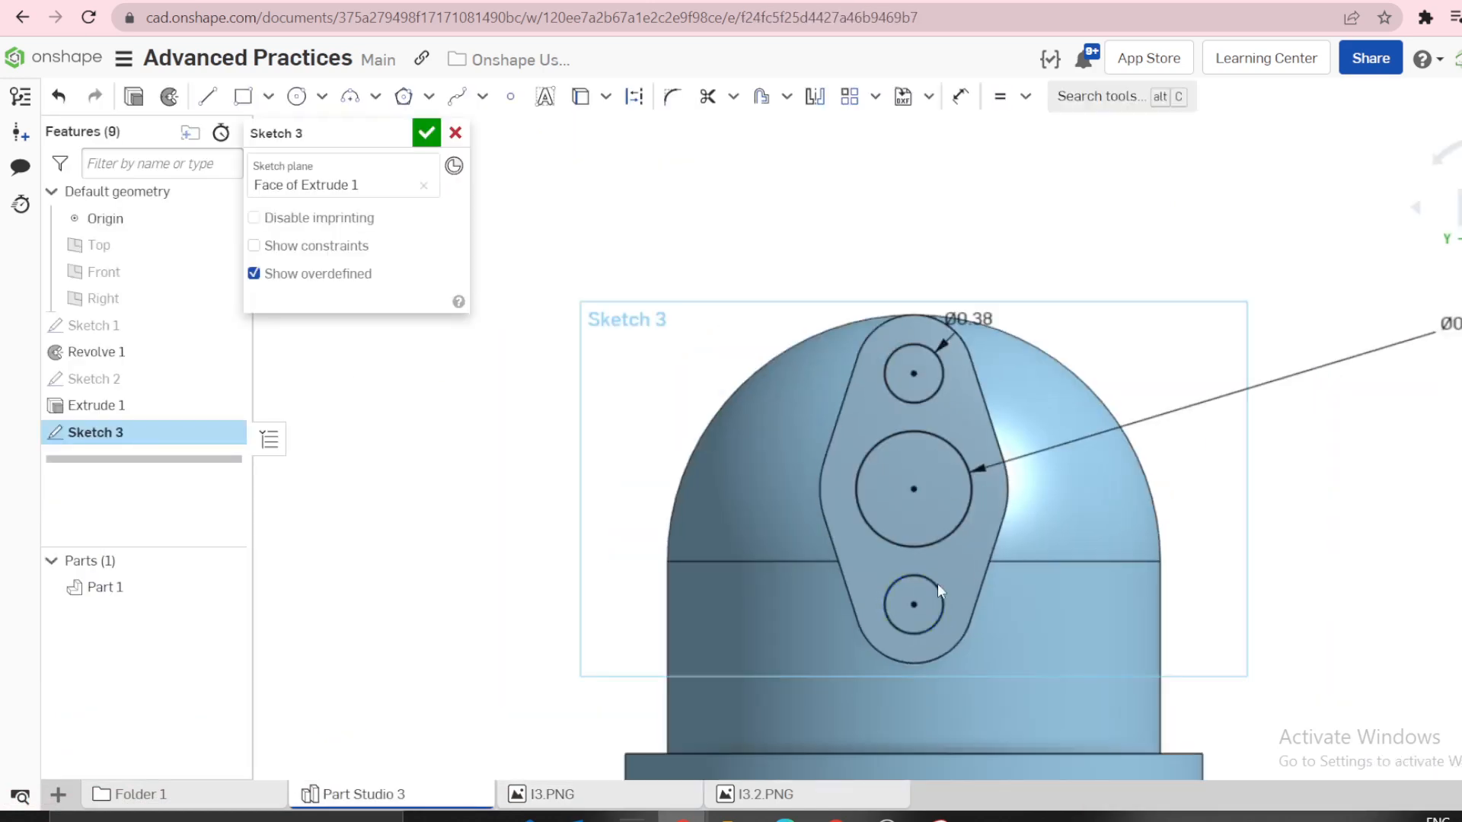
Set up a blind extruded cut of the three flange circles from Sketch 3, 2.55 in deep into the dome.
scroll(942, 584, down, 3)
right_drag(942, 583, 884, 603)
key(s)
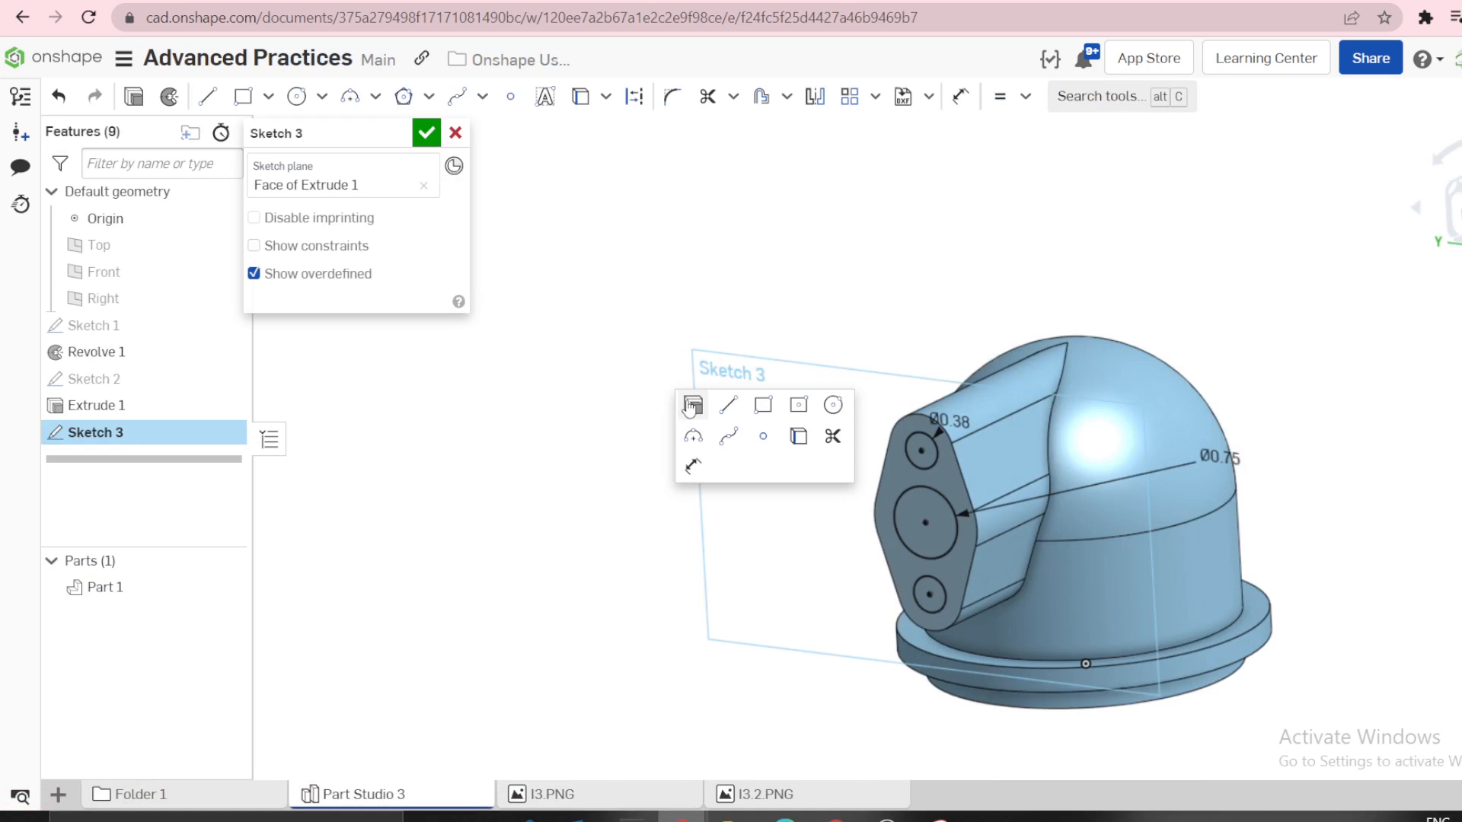
click(692, 405)
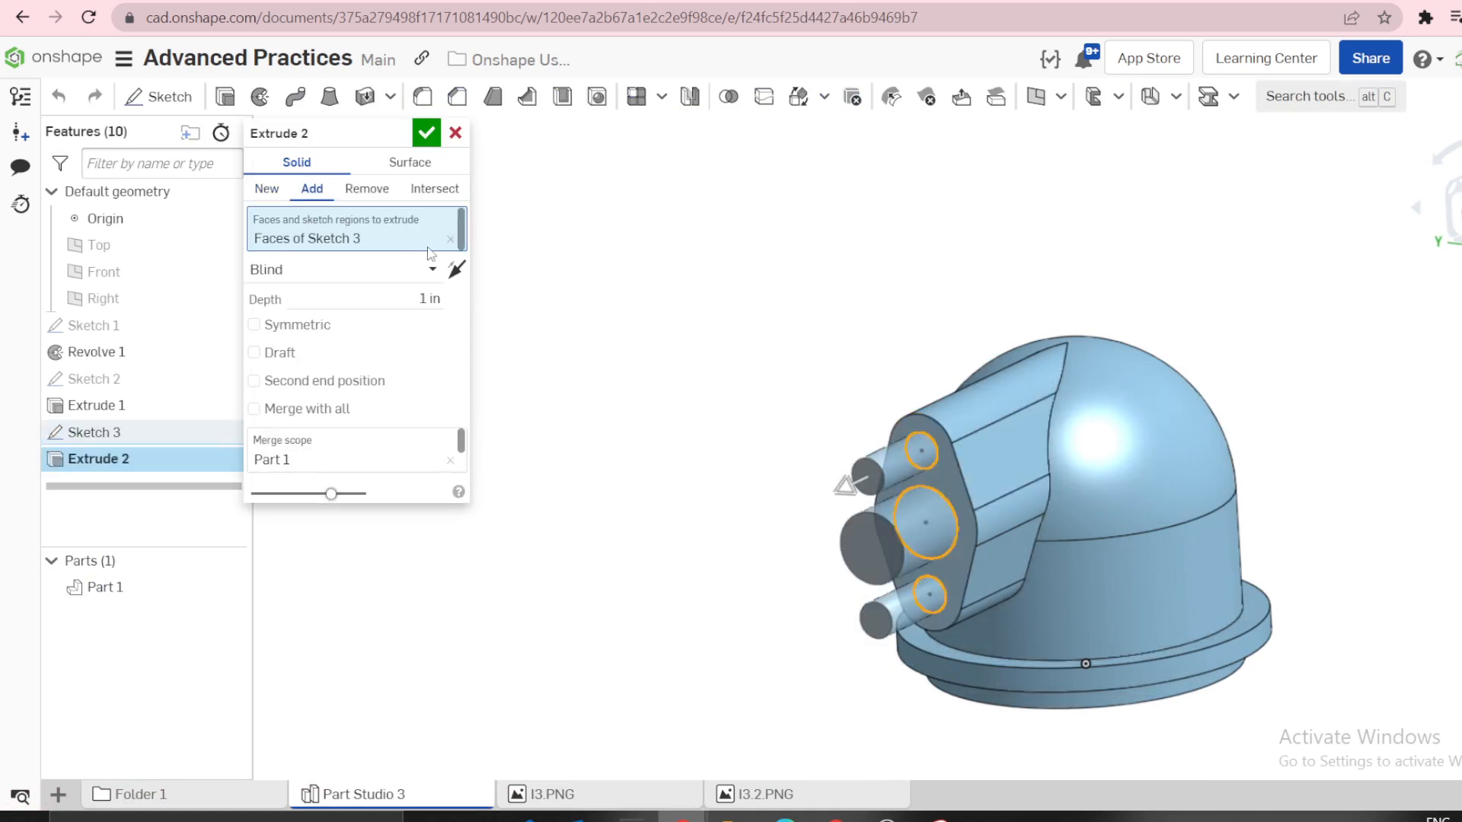
click(348, 194)
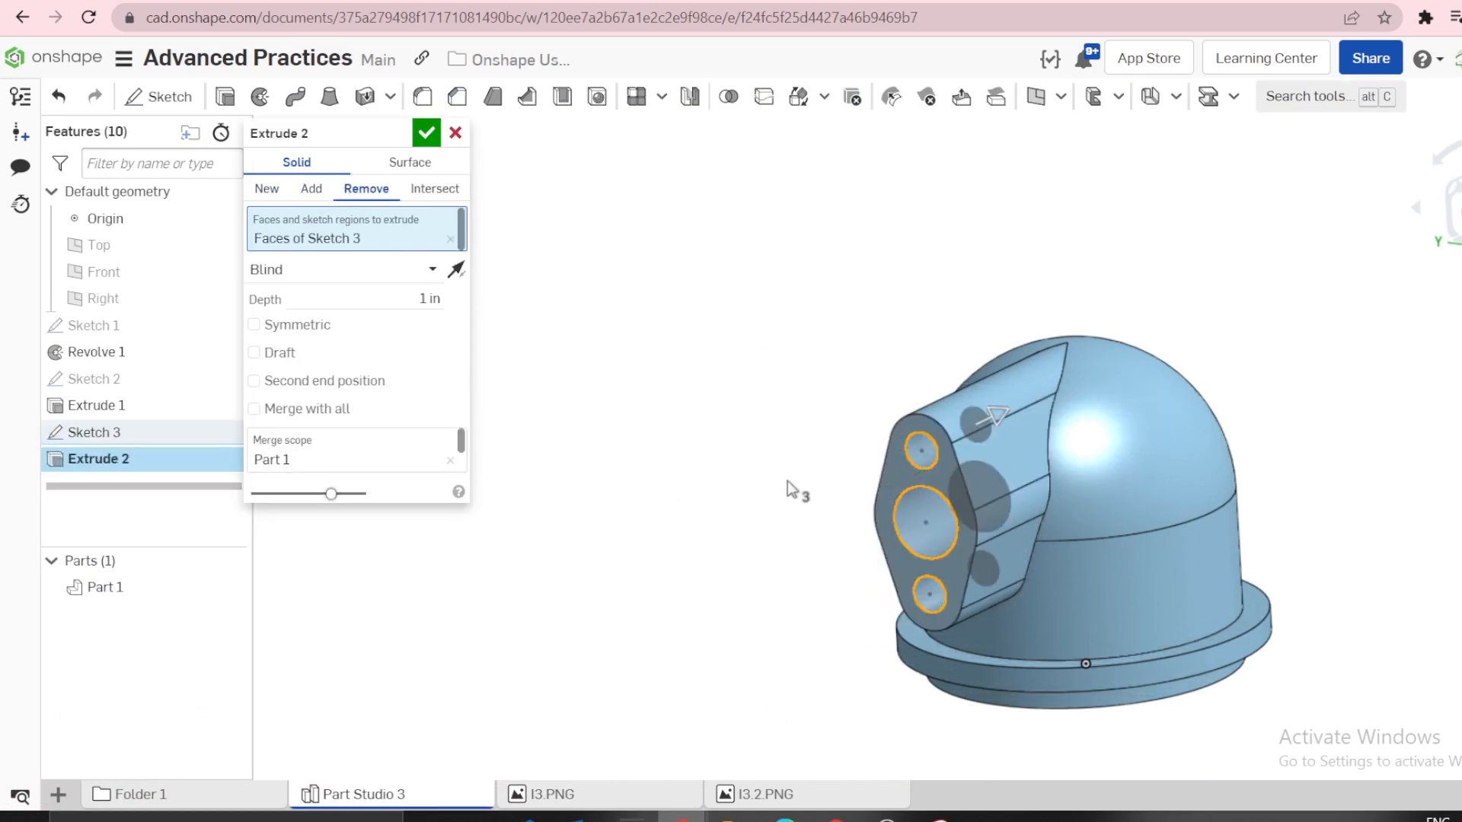
right_drag(860, 536, 864, 455)
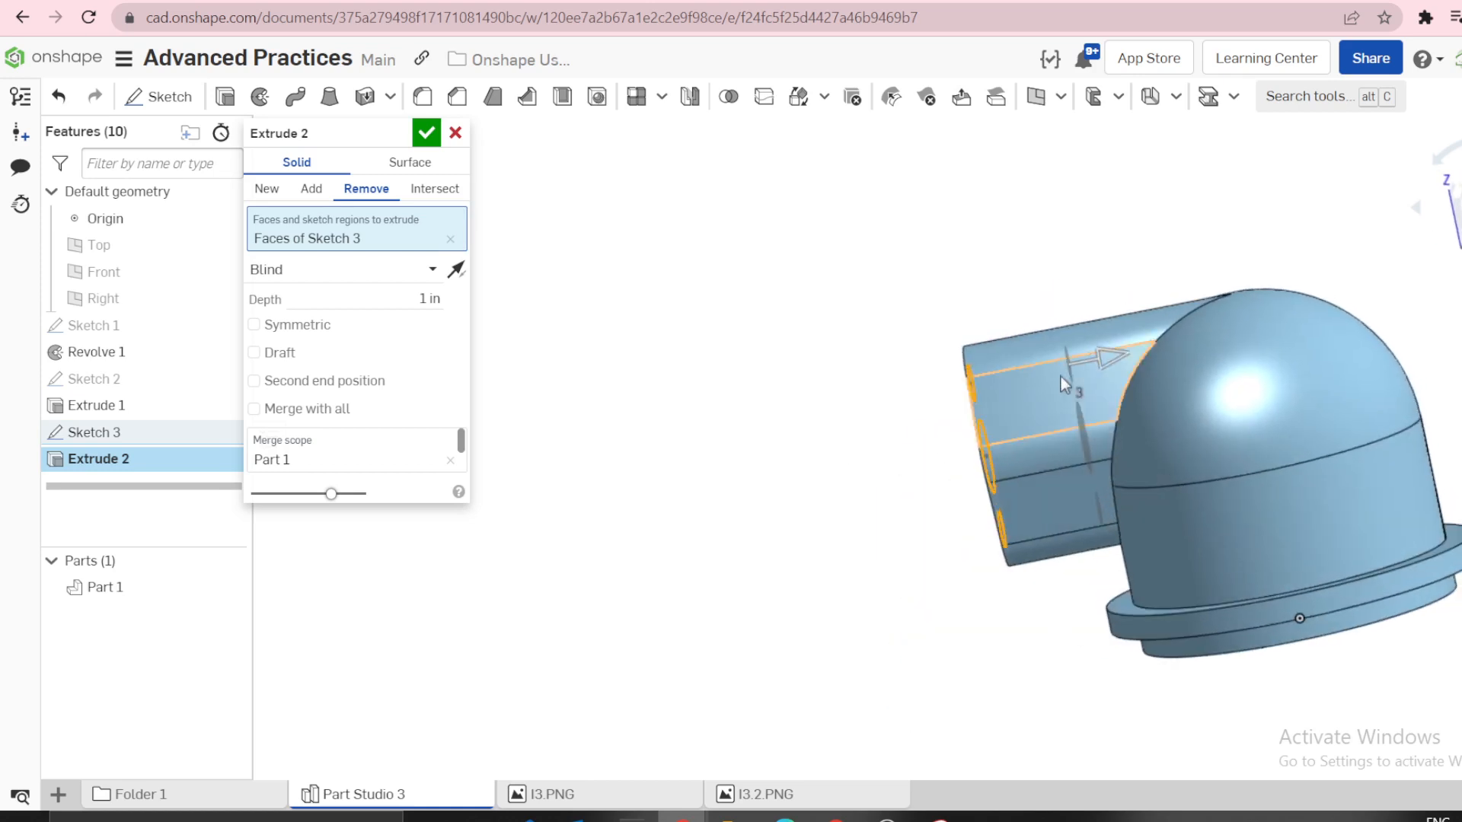
drag(1190, 355, 1251, 345)
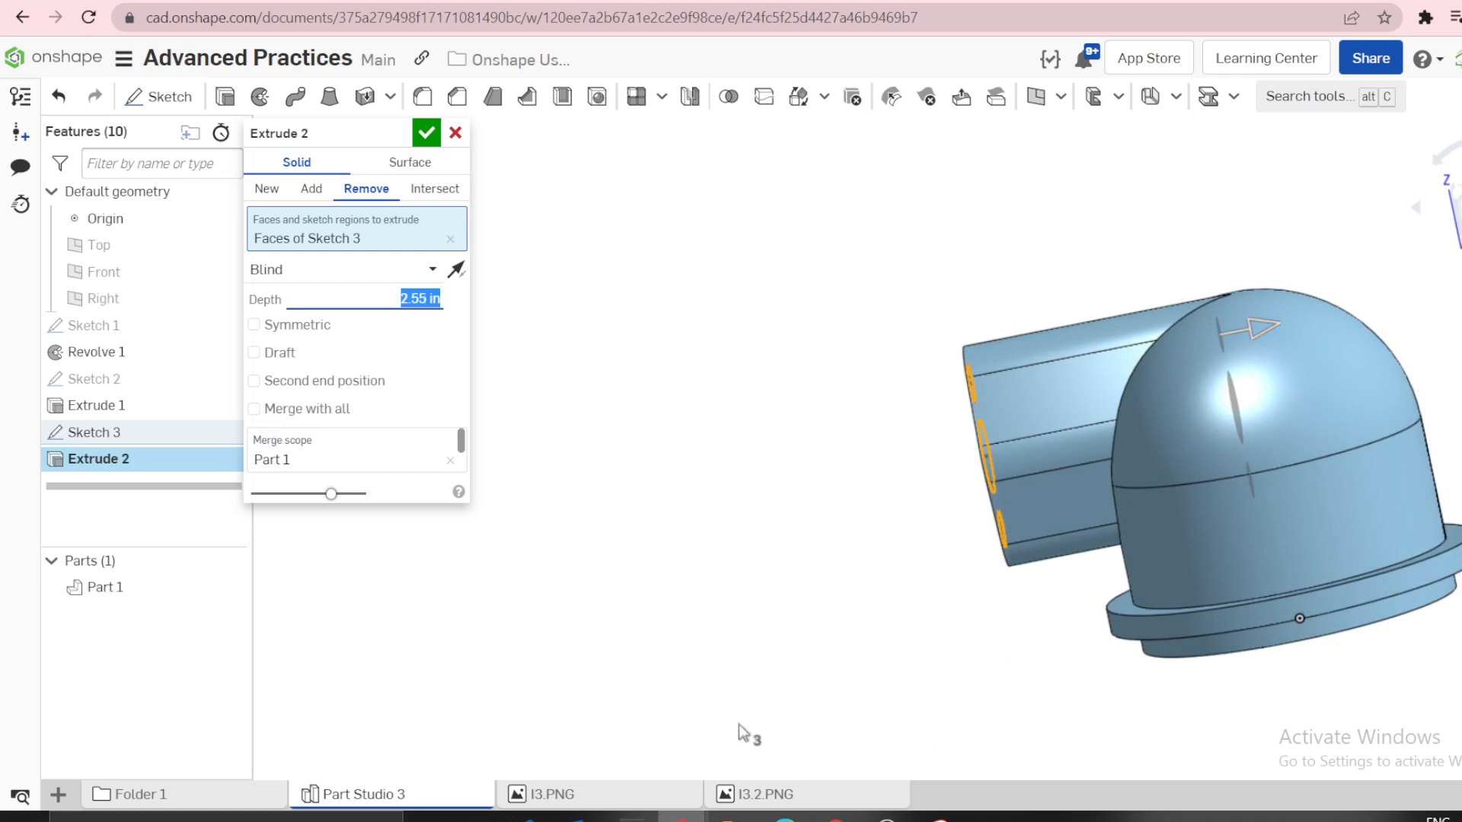
Check the hole depths in I3.PNG, and hide the part to limit the cut's selection to the middle circle.
click(598, 796)
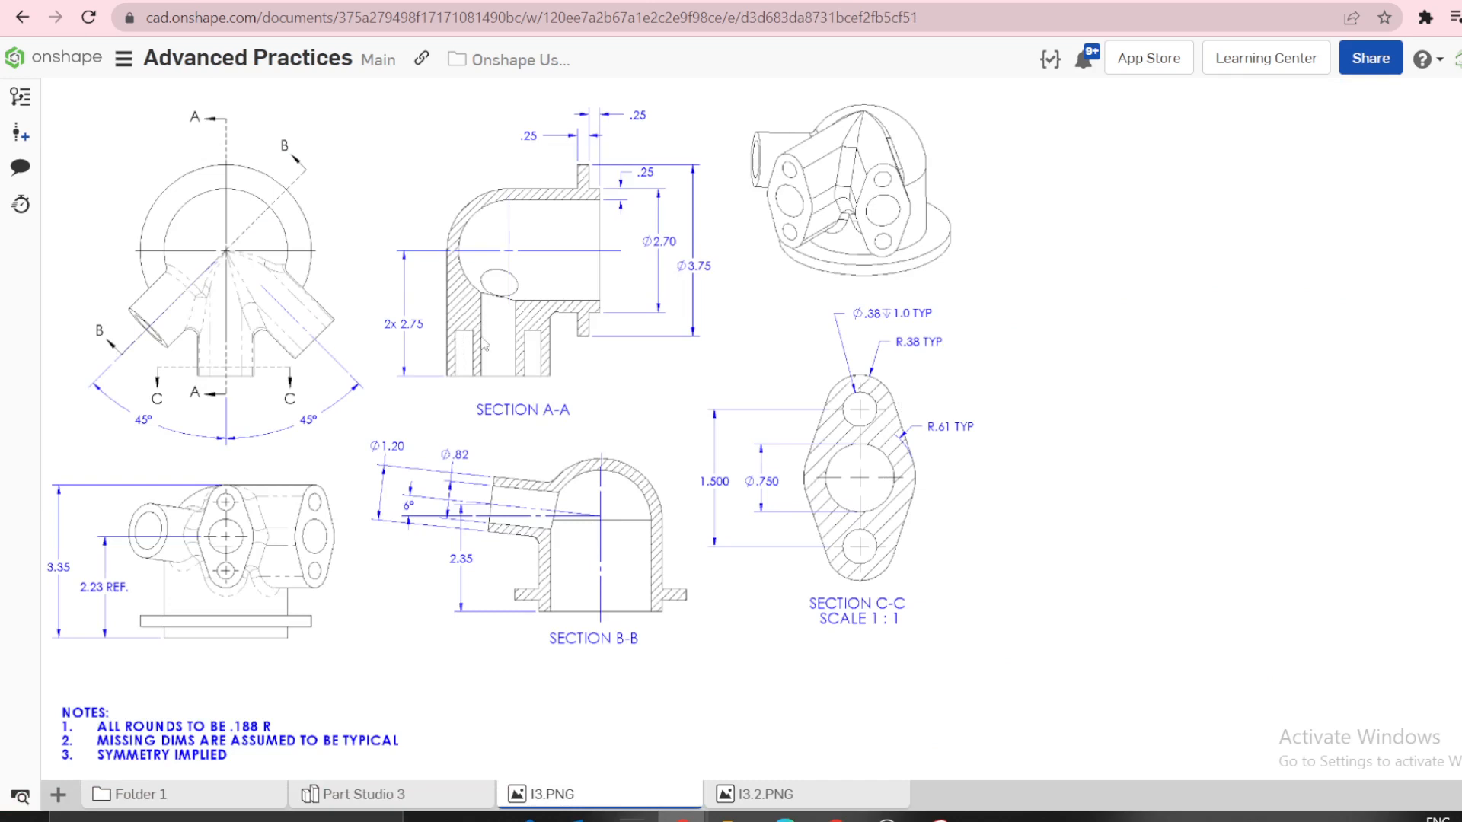
click(359, 796)
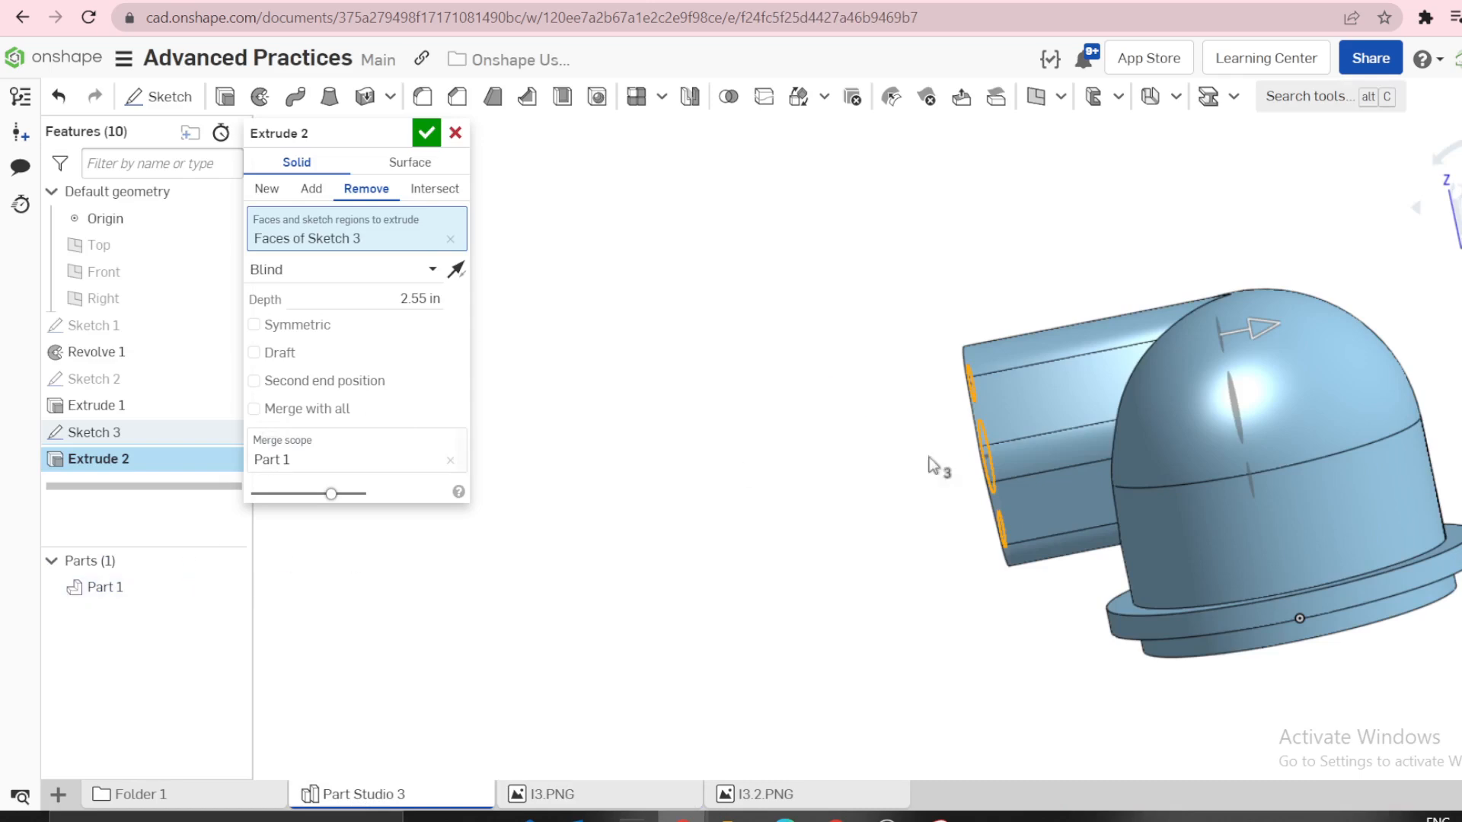
click(229, 588)
key(n)
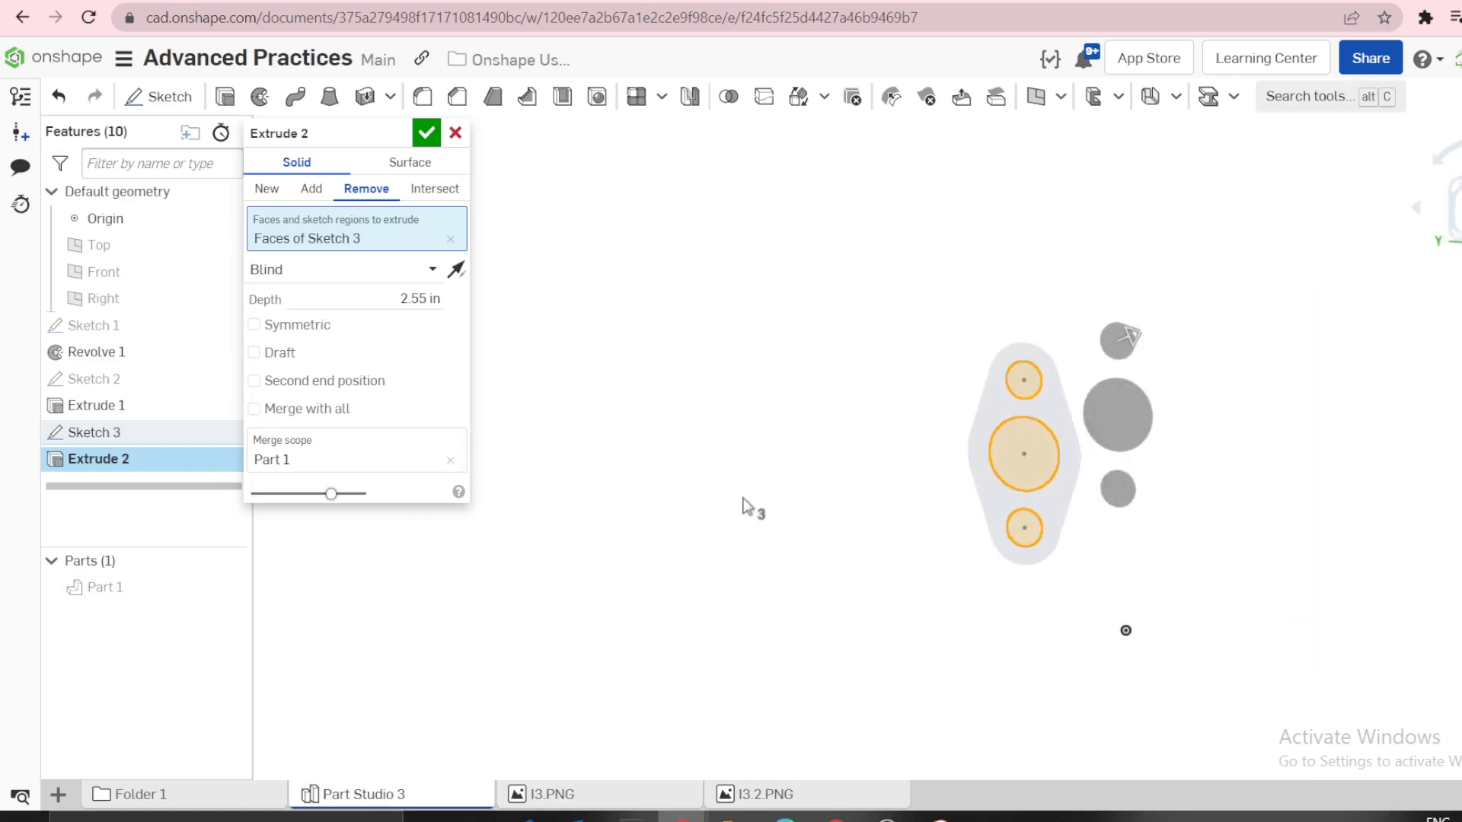
click(450, 239)
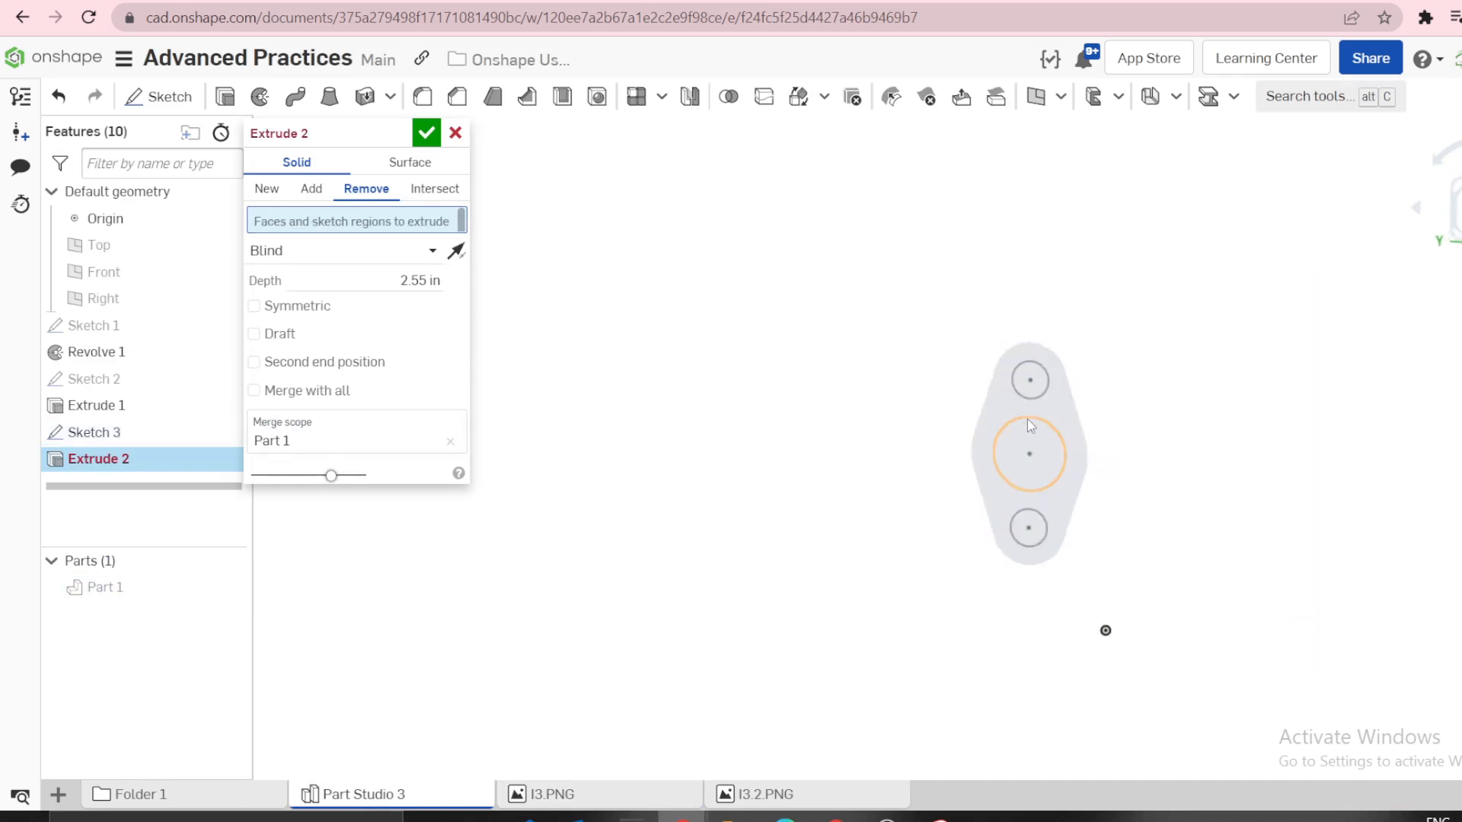
click(1028, 421)
right_drag(921, 436, 854, 430)
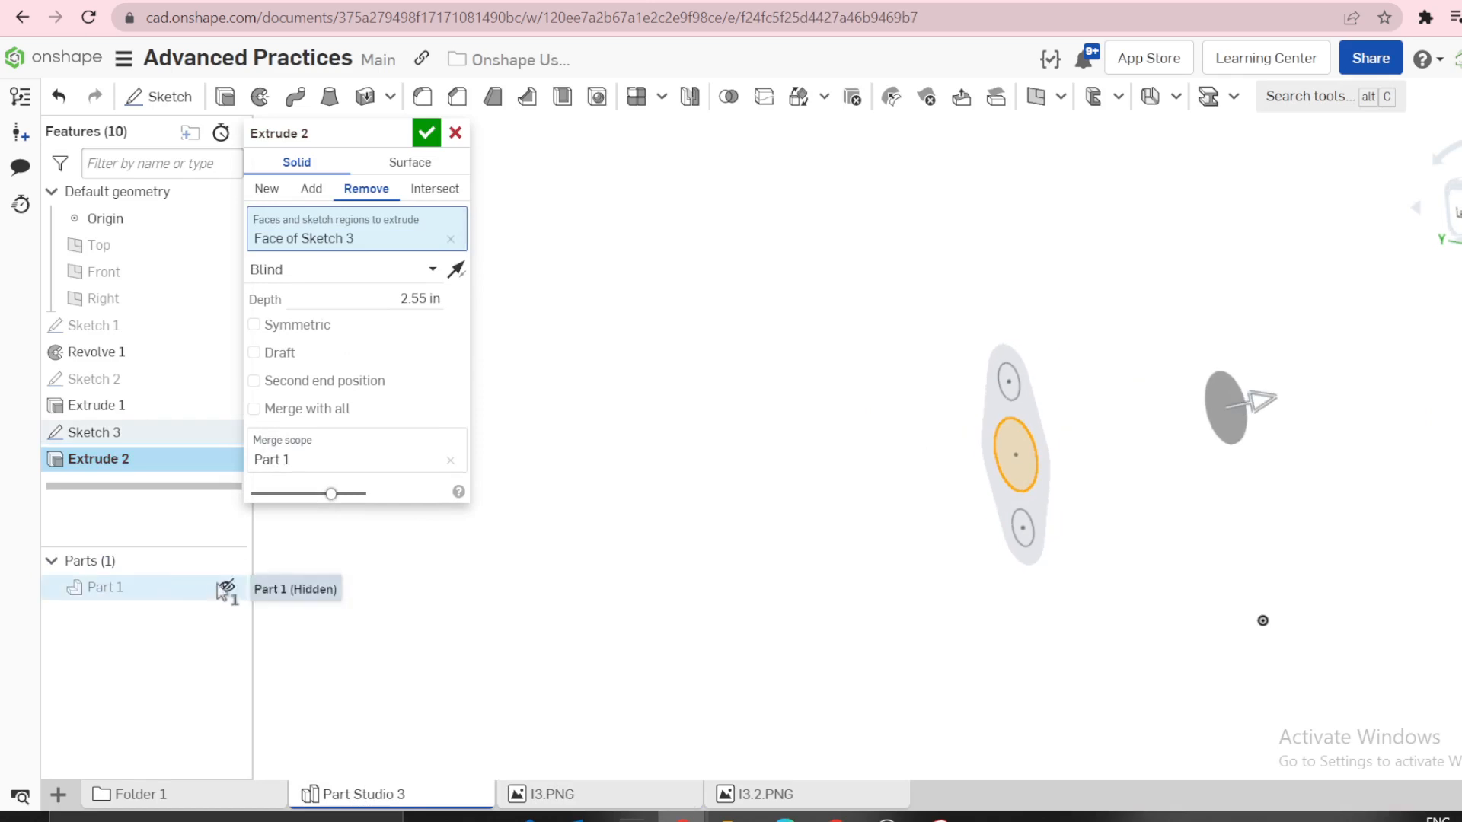
Show Part 1 again and complete the middle port hole's cut.
click(227, 588)
right_drag(1115, 475, 1287, 412)
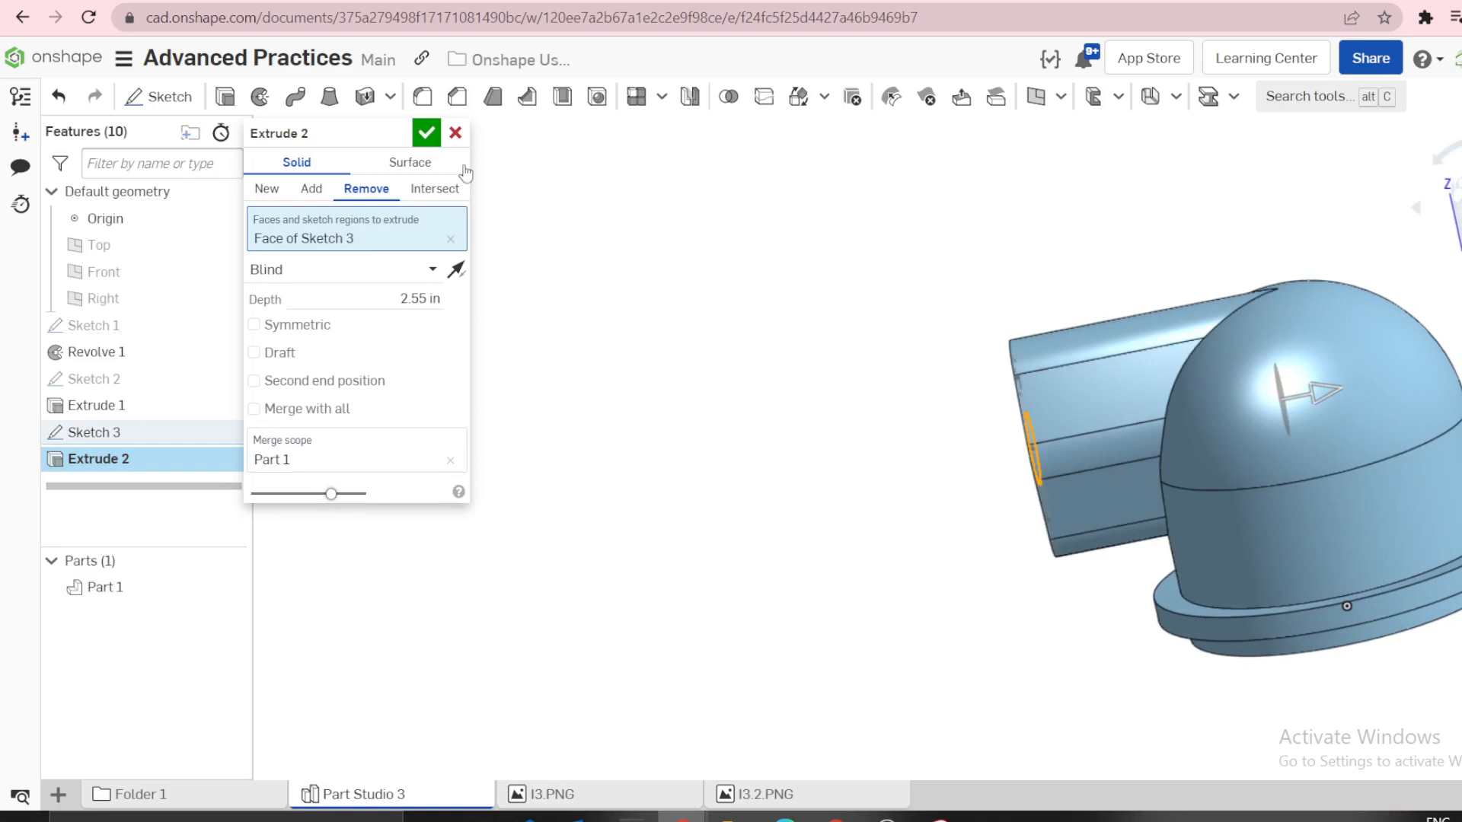
click(426, 135)
right_drag(657, 329, 741, 320)
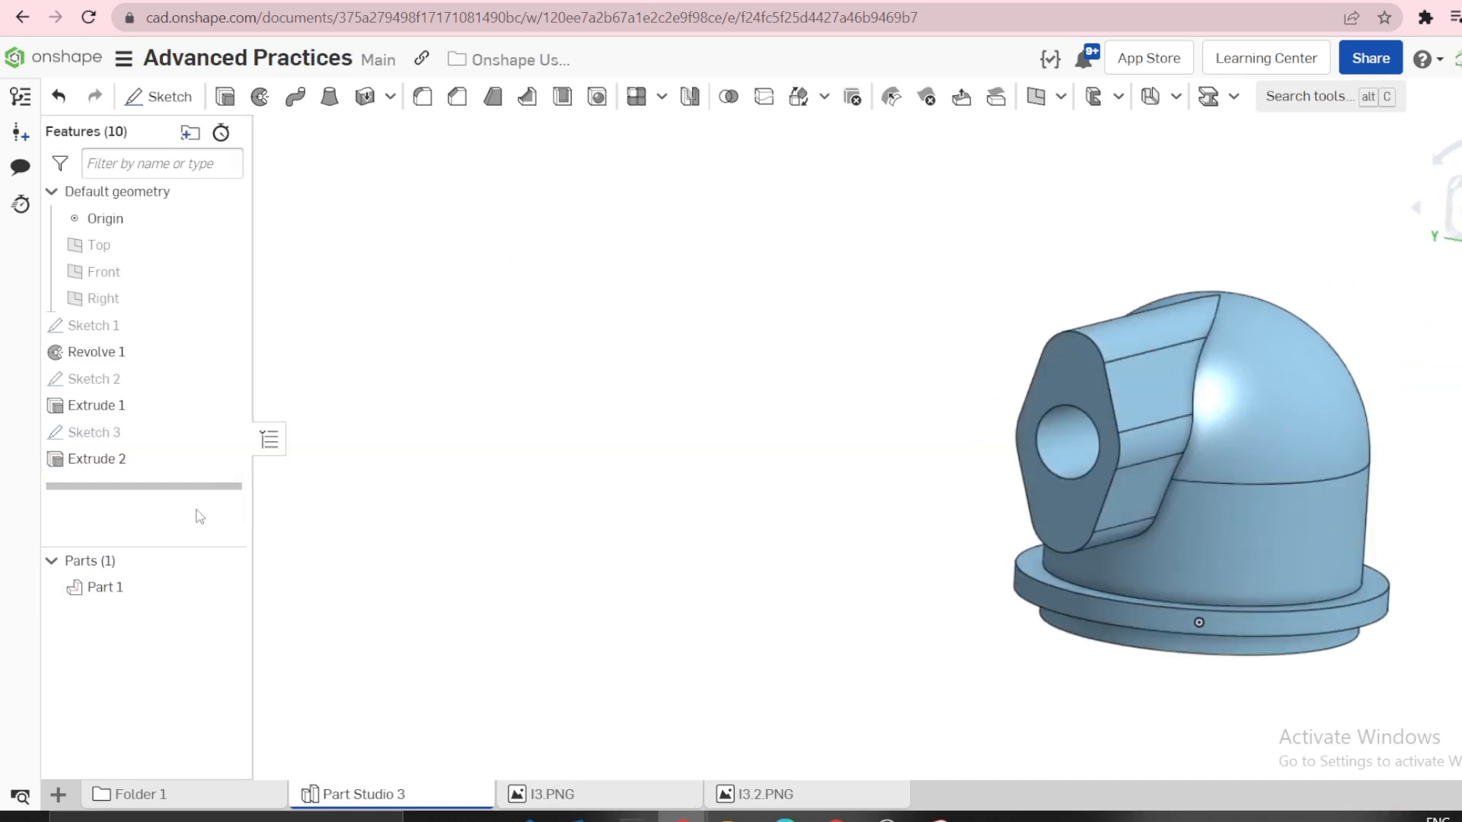
Show Sketch 3 to make its two small bolt hole circles available again.
click(226, 433)
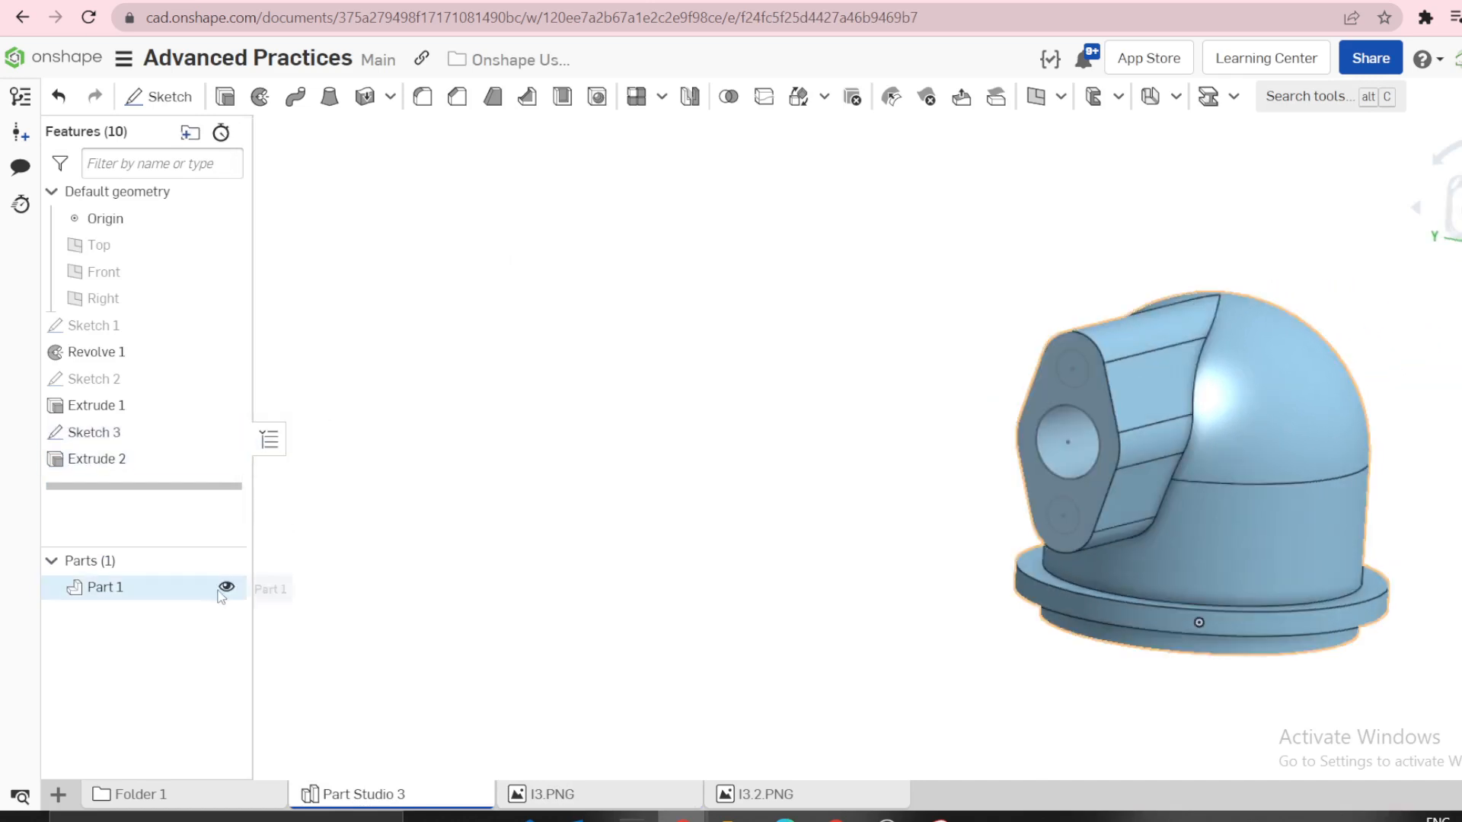
Cut the two small circles of Sketch 3 as blind holes 1 in deep into Part 1 with a removing Extrude.
click(226, 587)
click(224, 97)
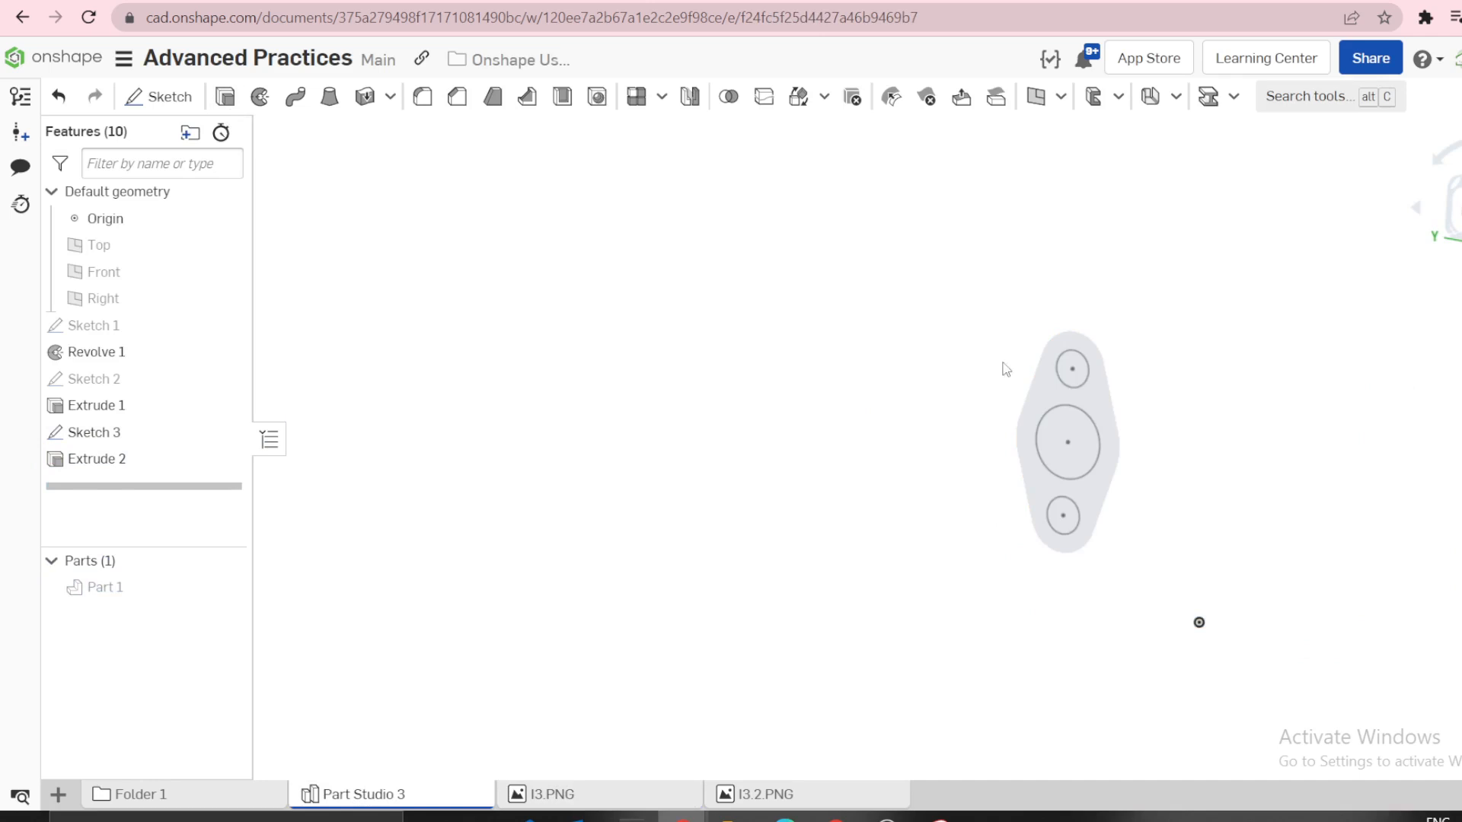
click(1075, 386)
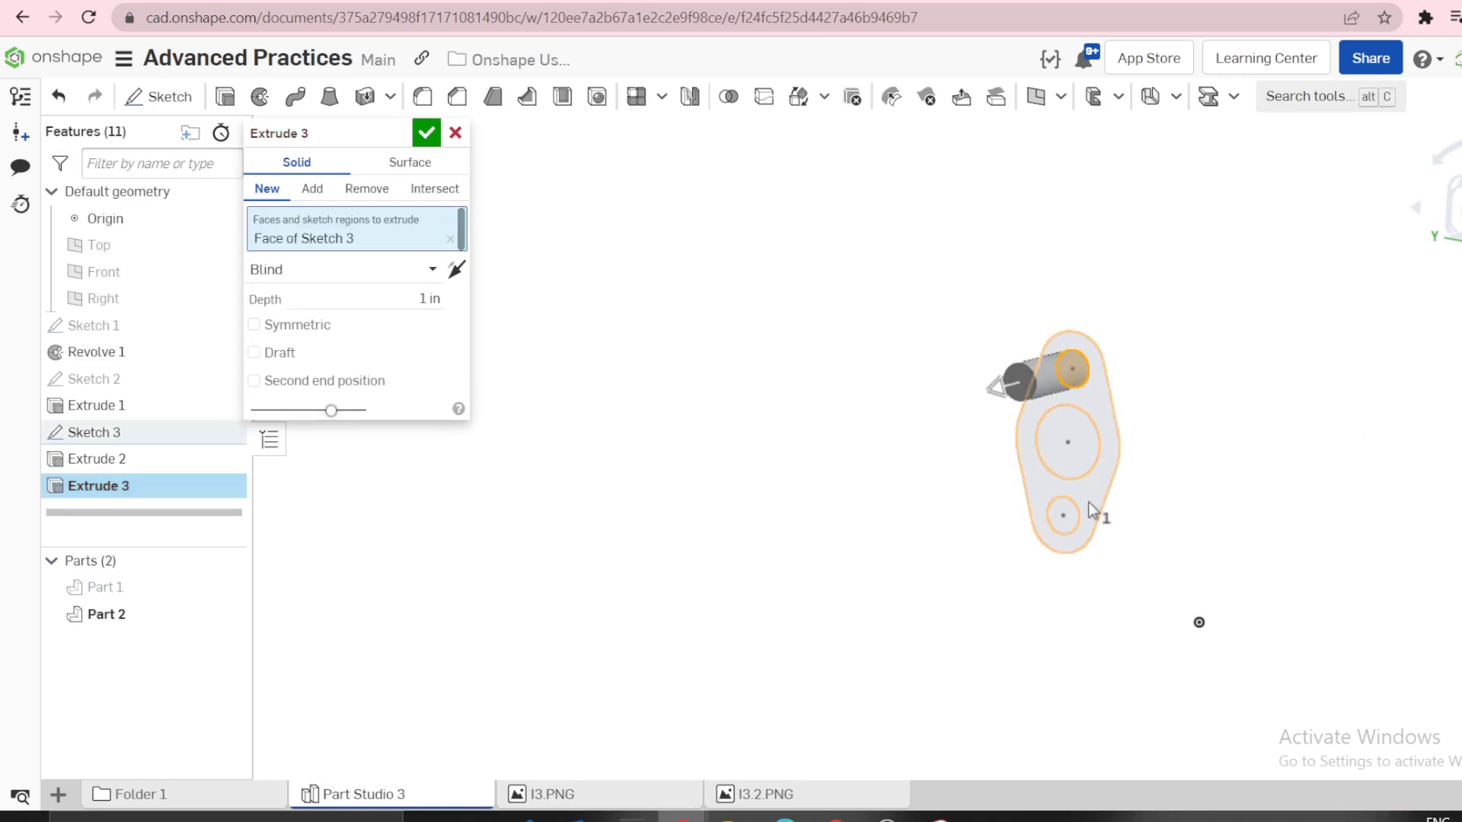
click(1069, 509)
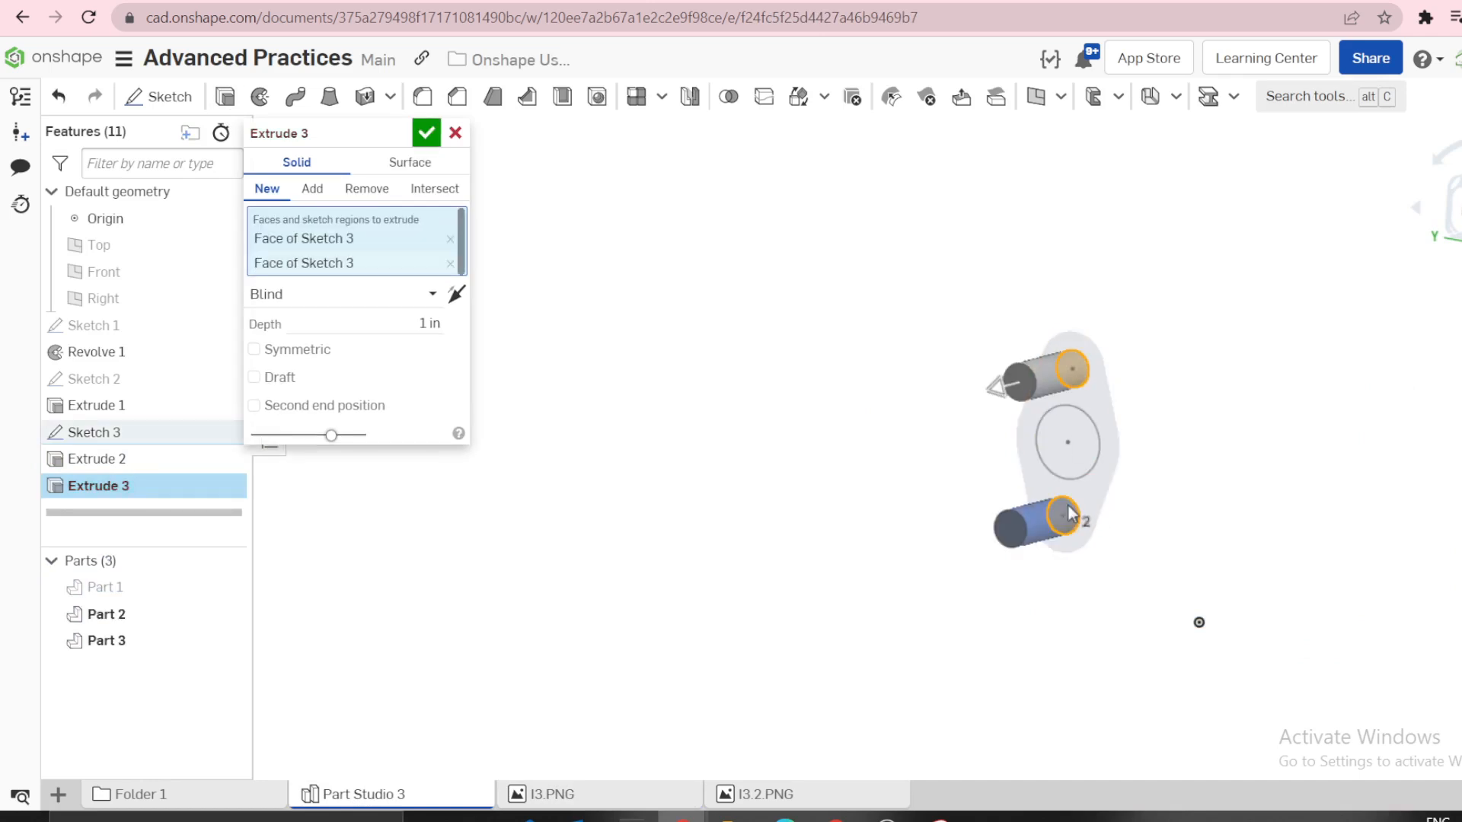
click(367, 191)
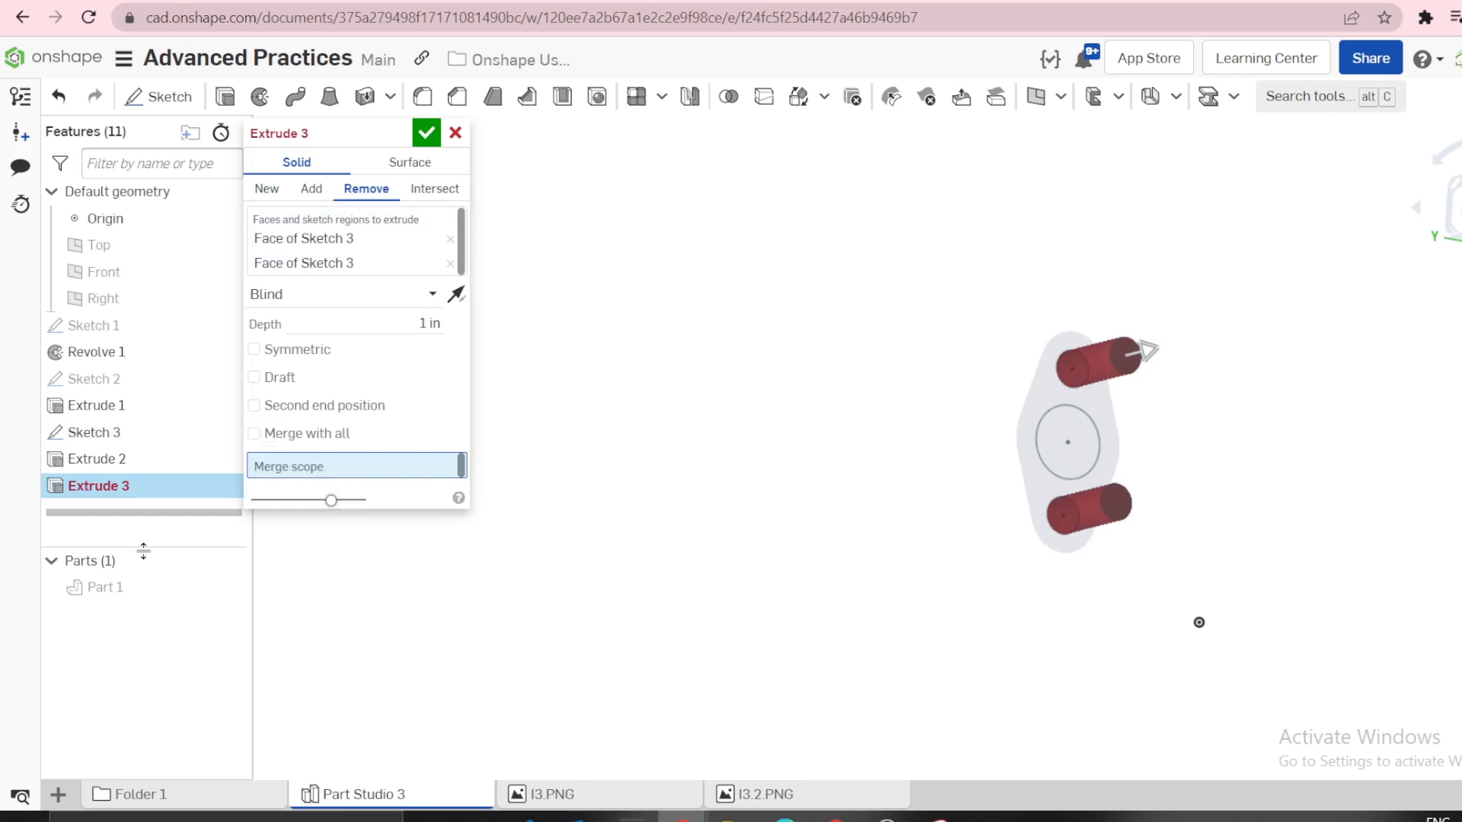
click(225, 589)
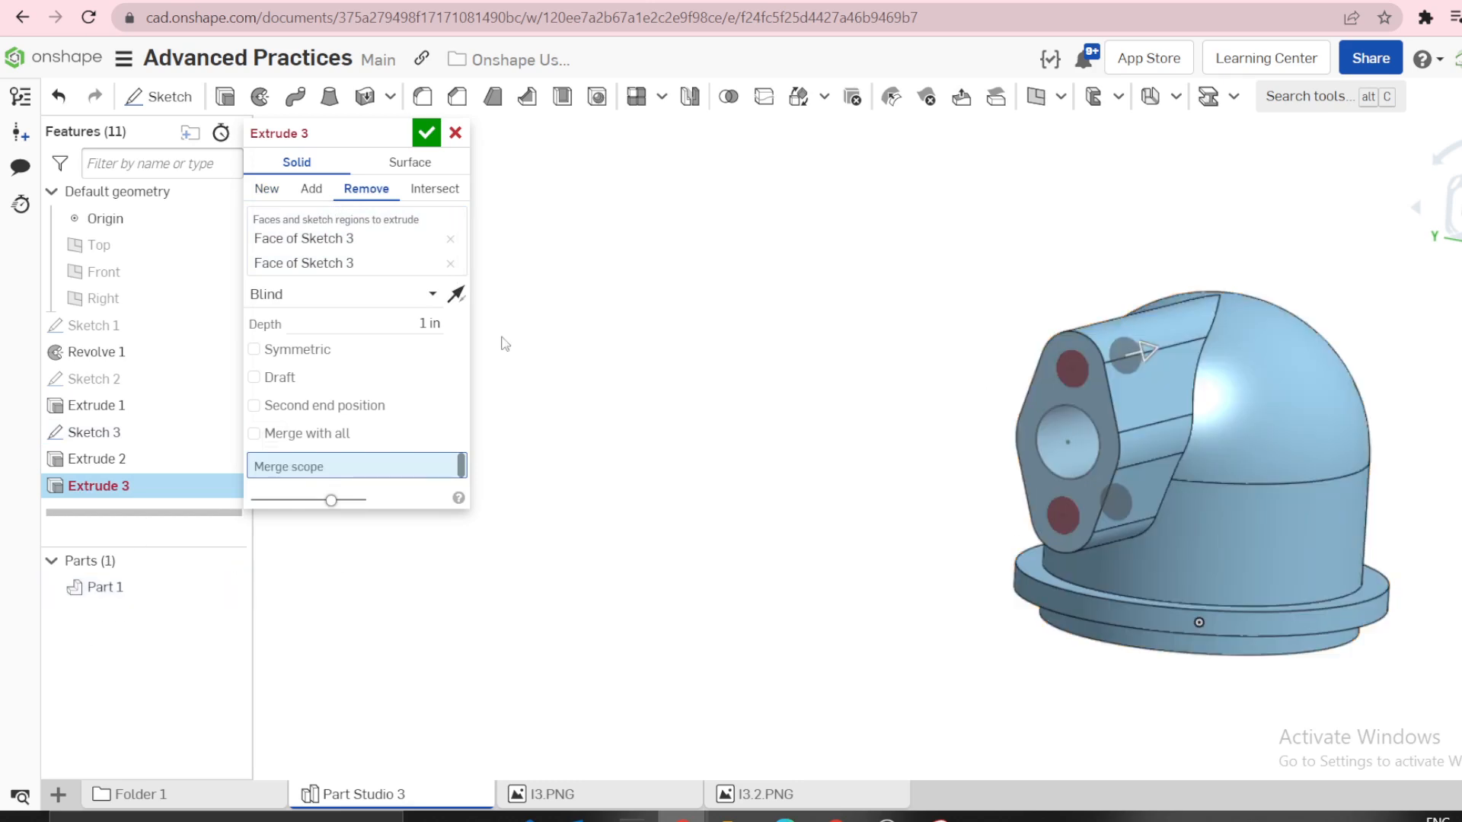
click(1204, 555)
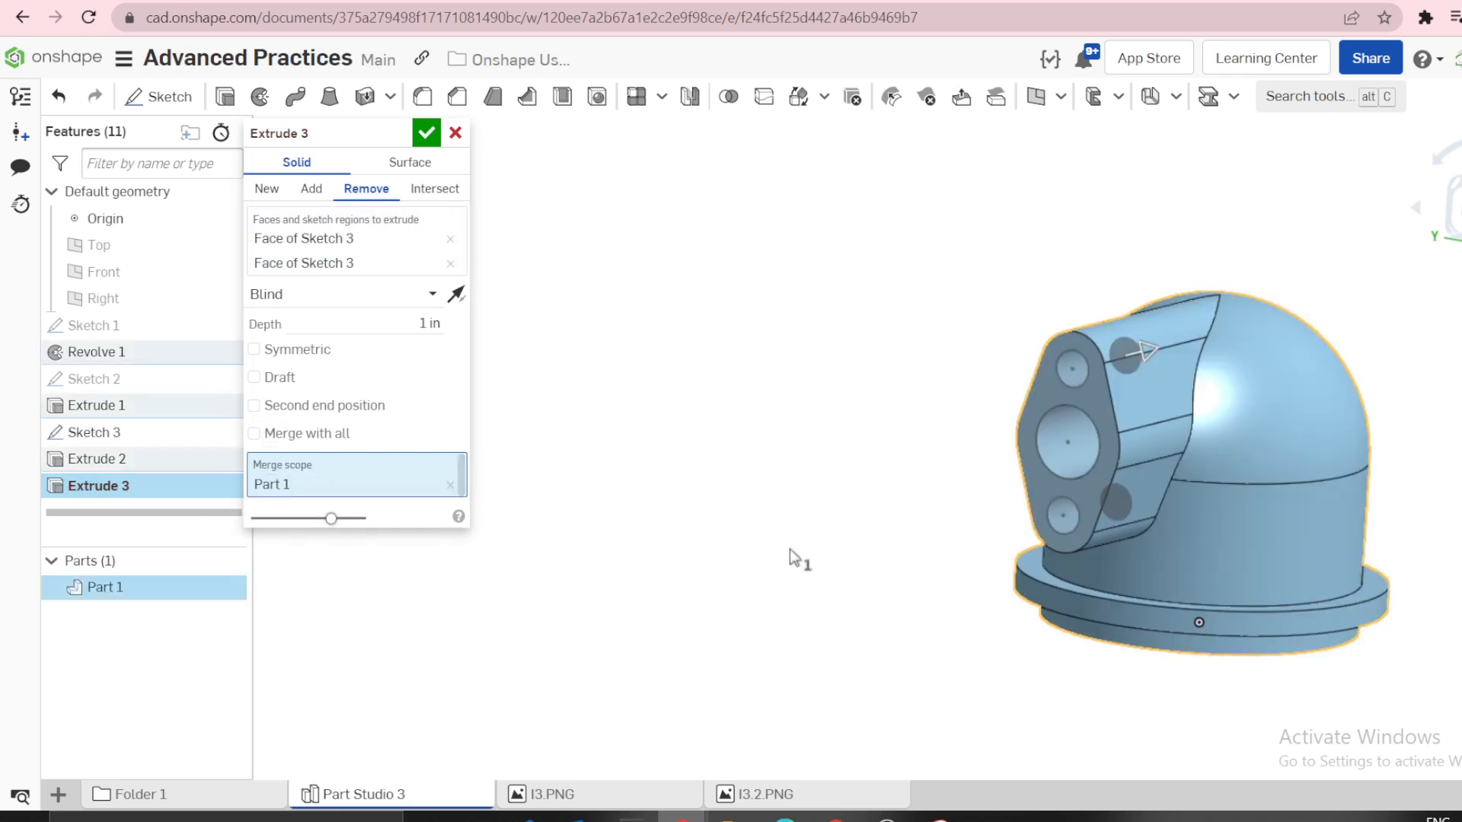
click(426, 134)
Set up a circular feature pattern of Extrude 1, Extrude 2 and Extrude 3 about the base flange's circular edge.
right_drag(449, 169, 726, 370)
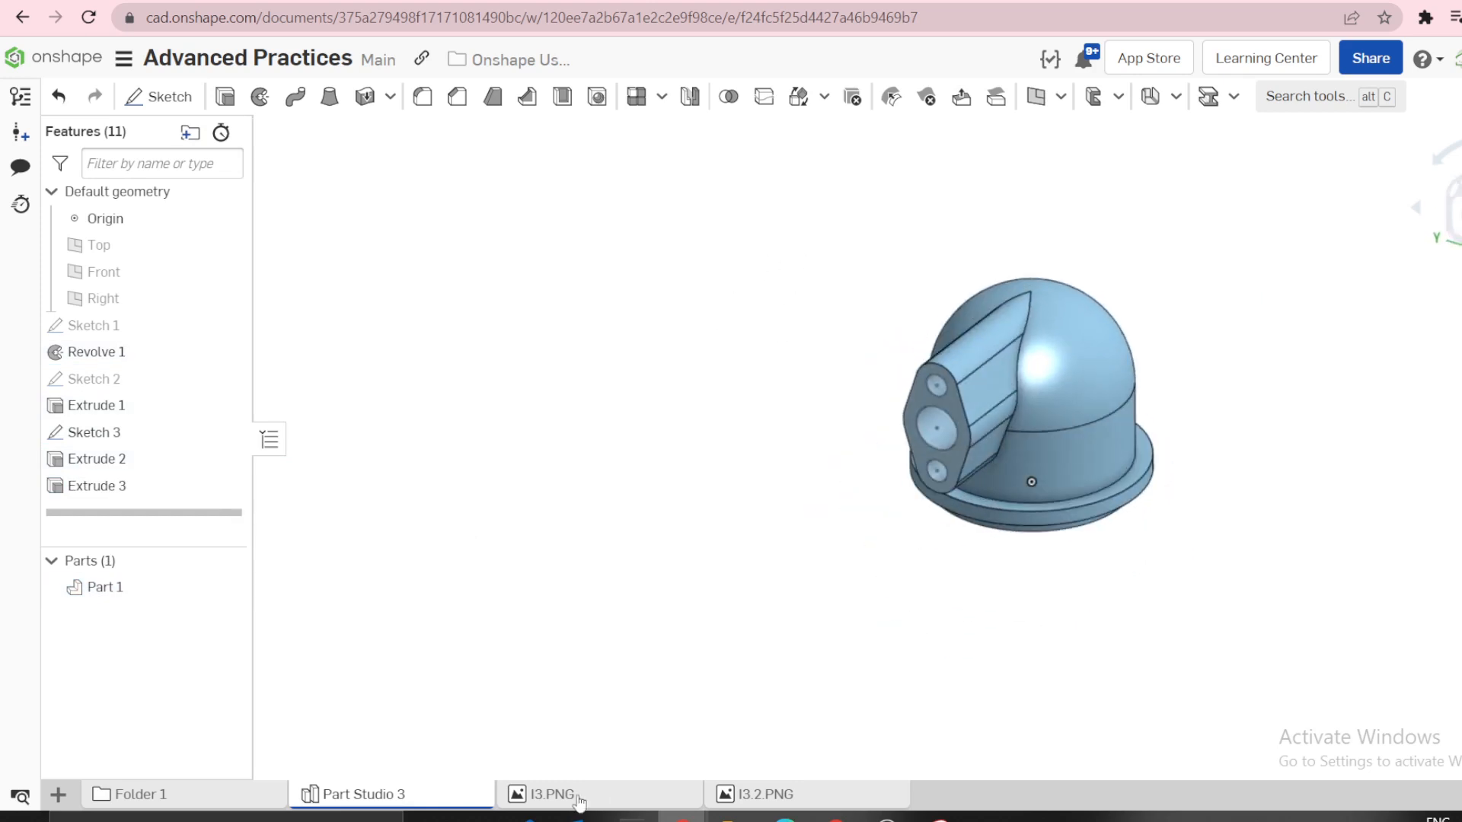
click(552, 794)
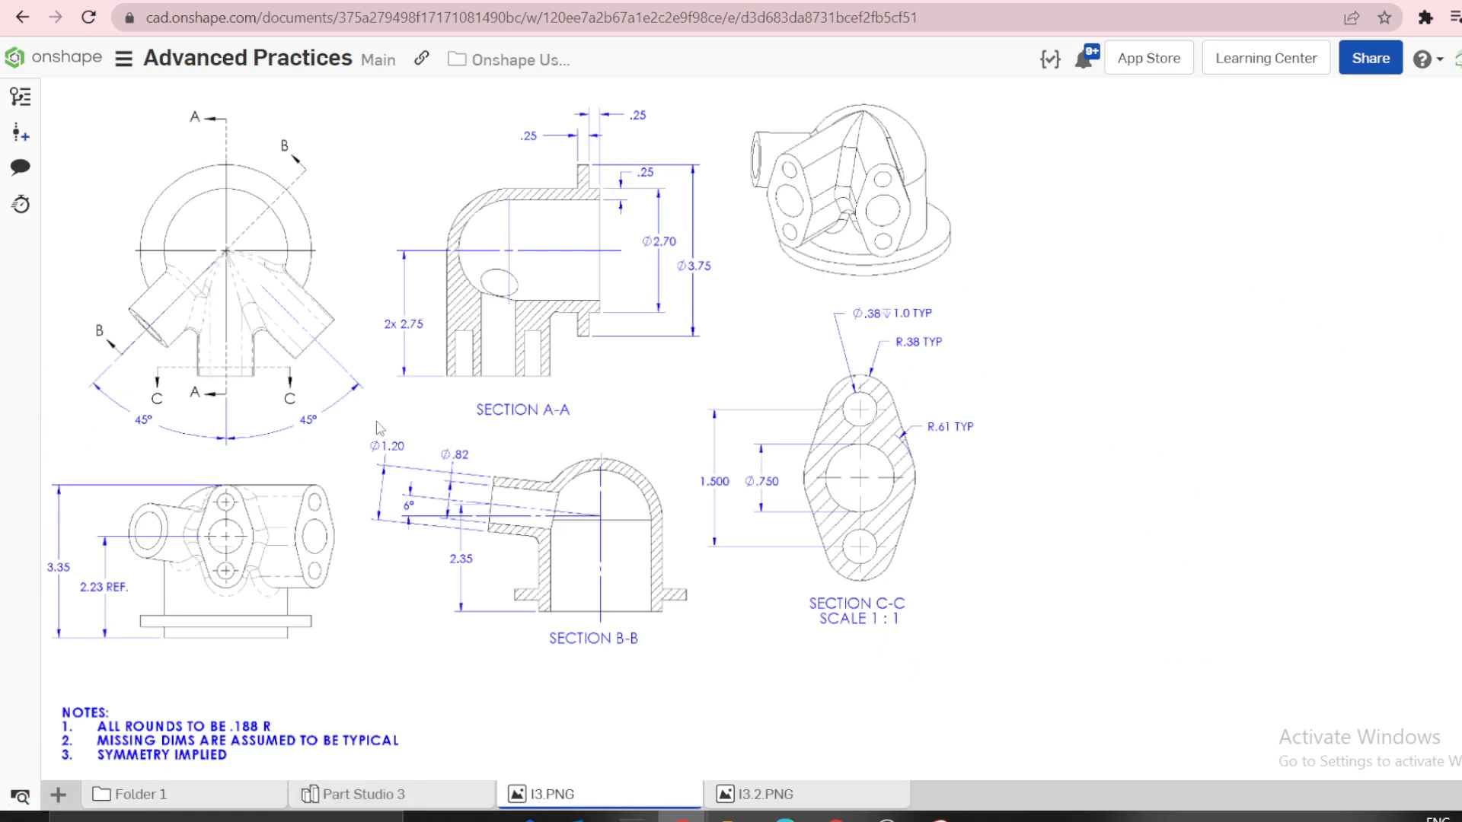
click(374, 794)
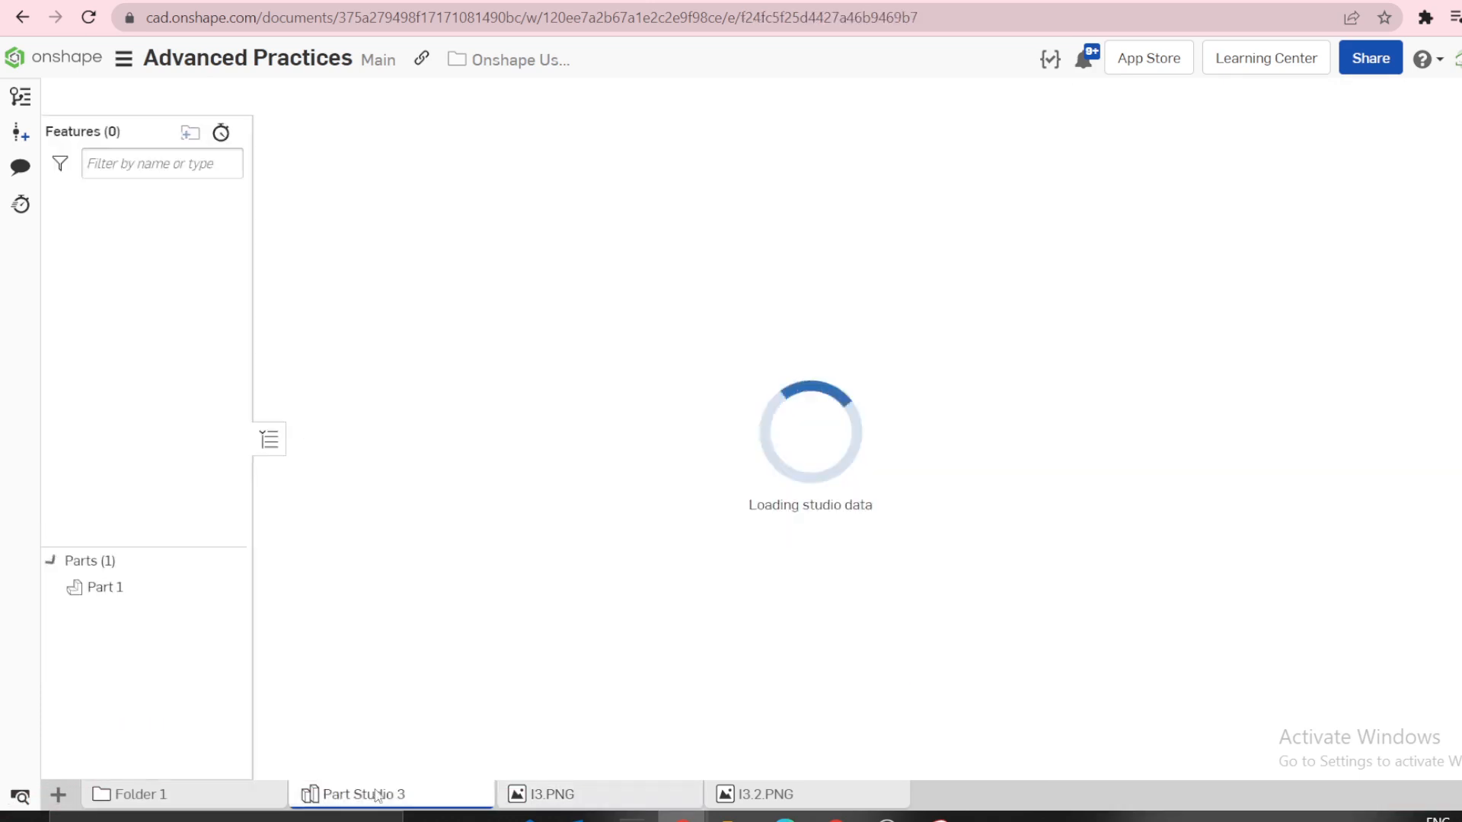
scroll(1020, 359, up, 2)
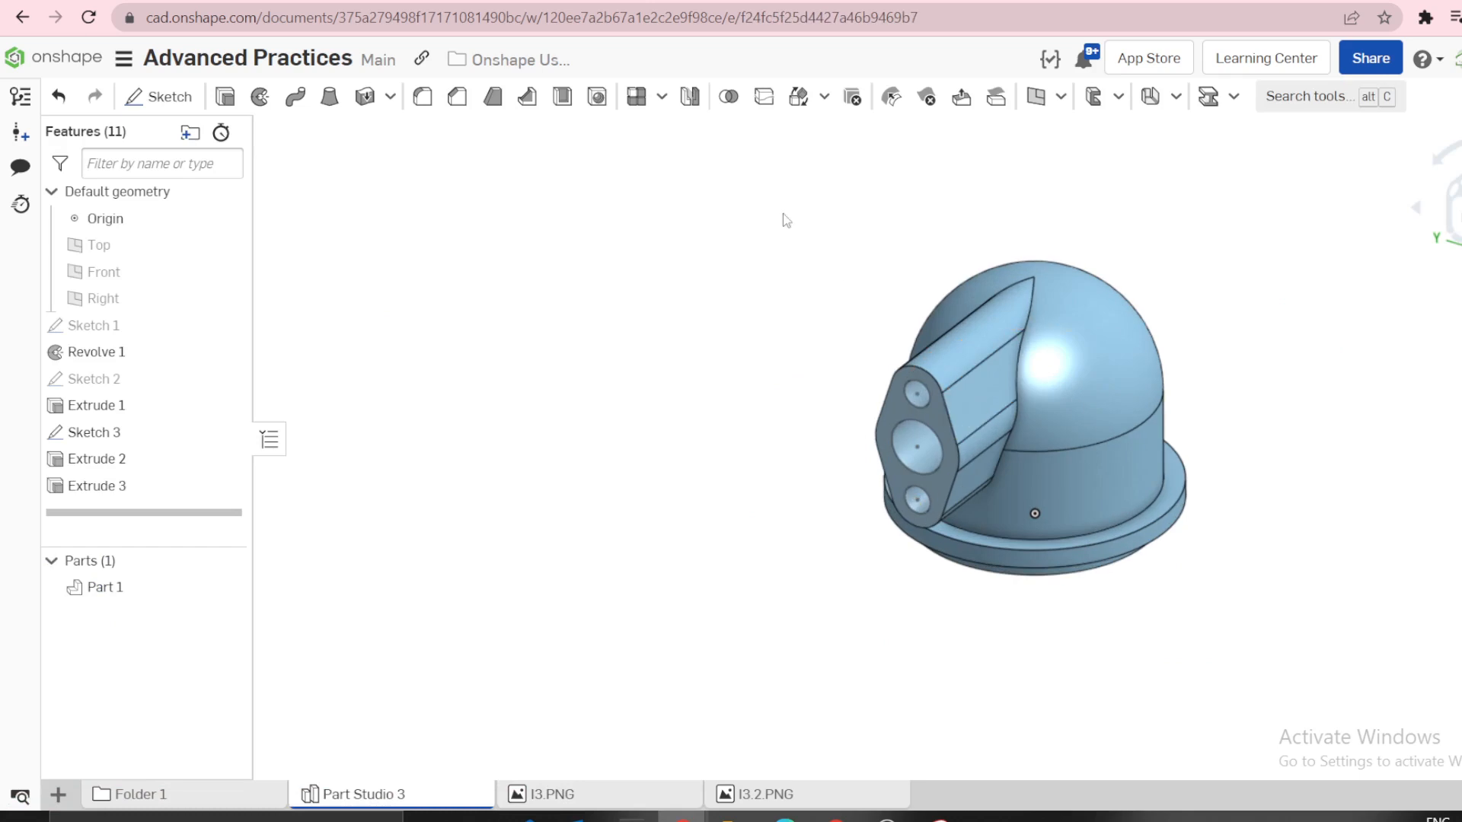
click(662, 96)
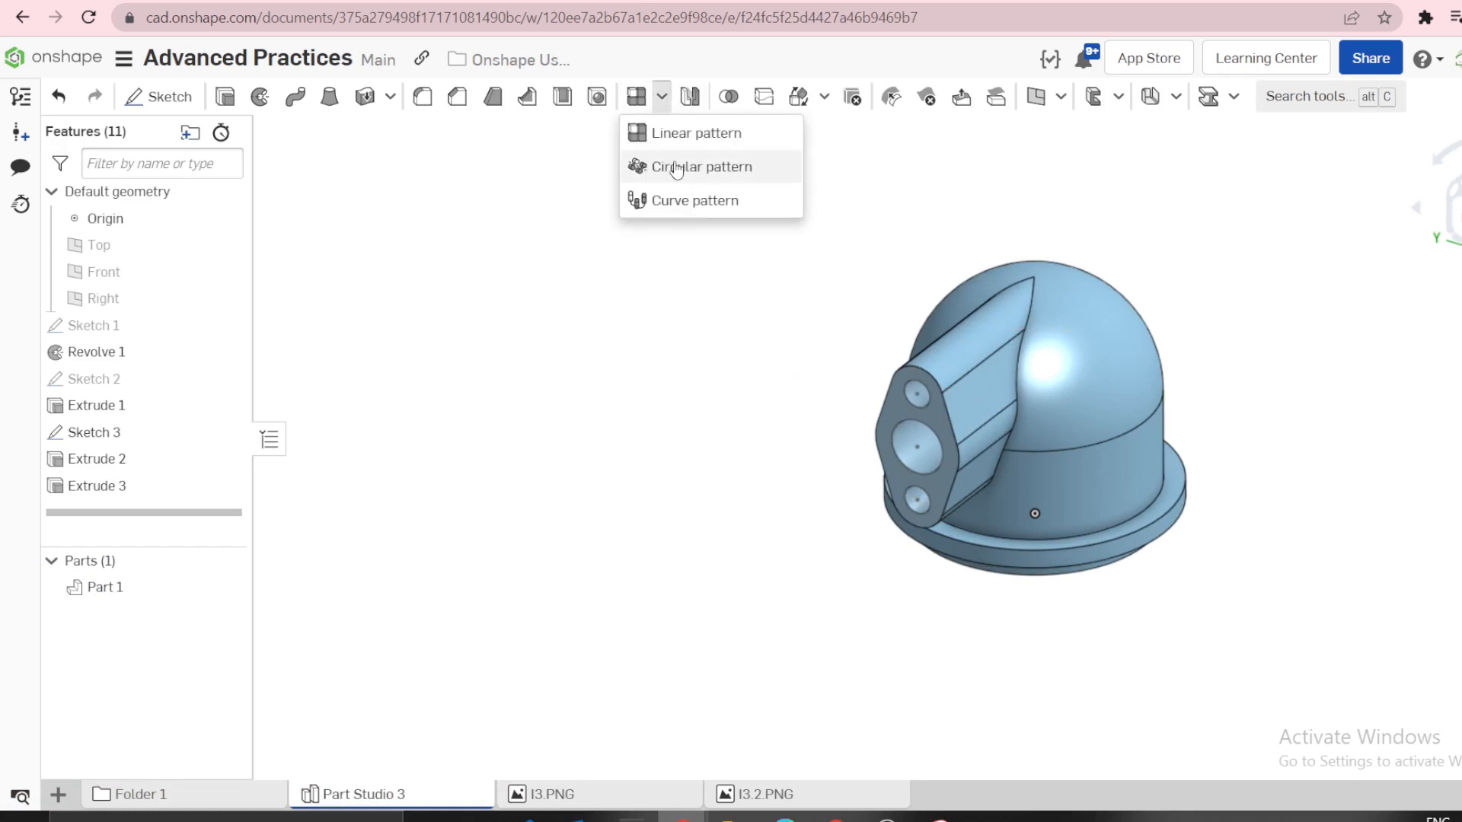
click(675, 166)
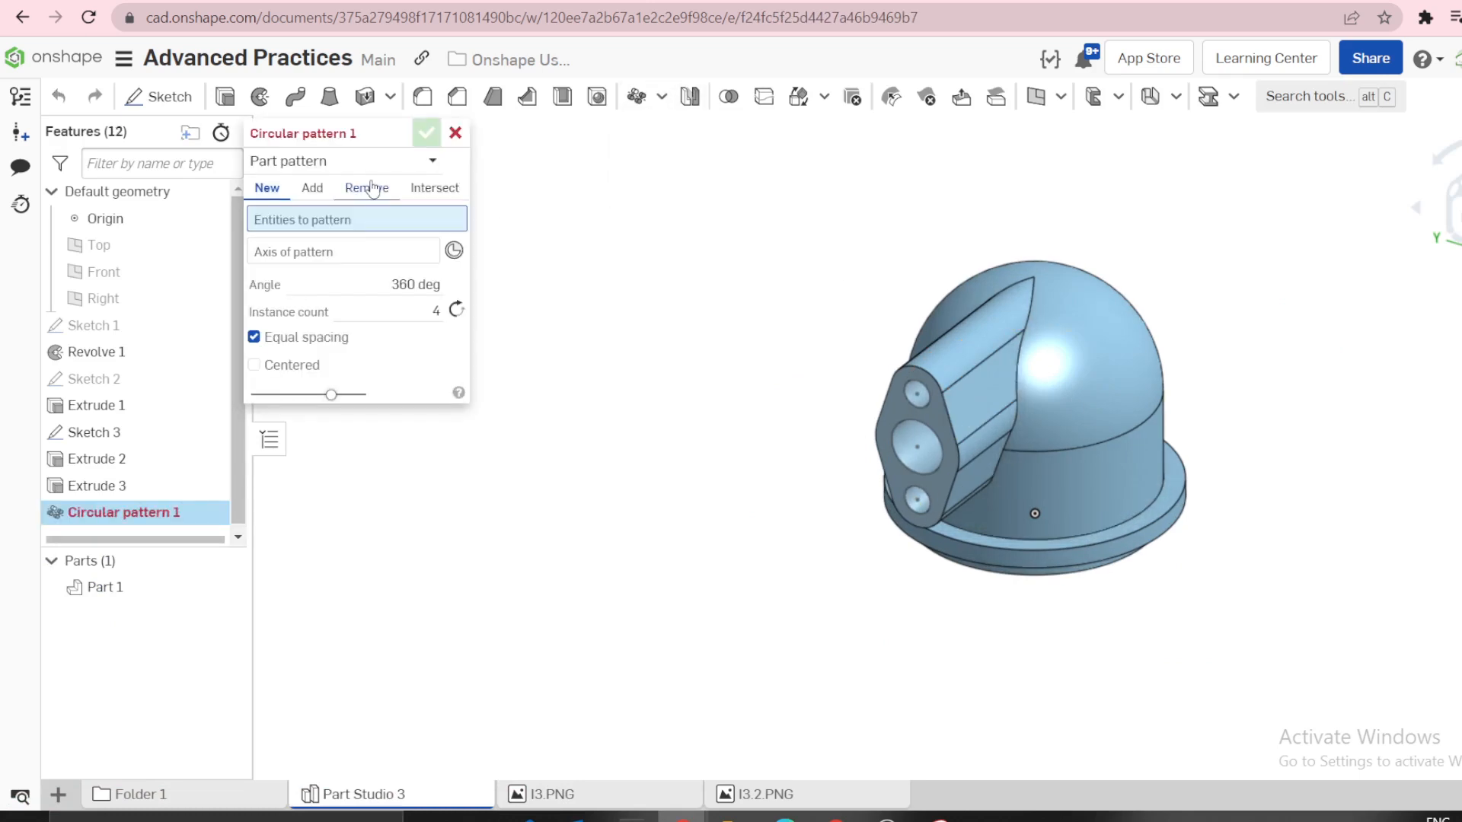
click(365, 166)
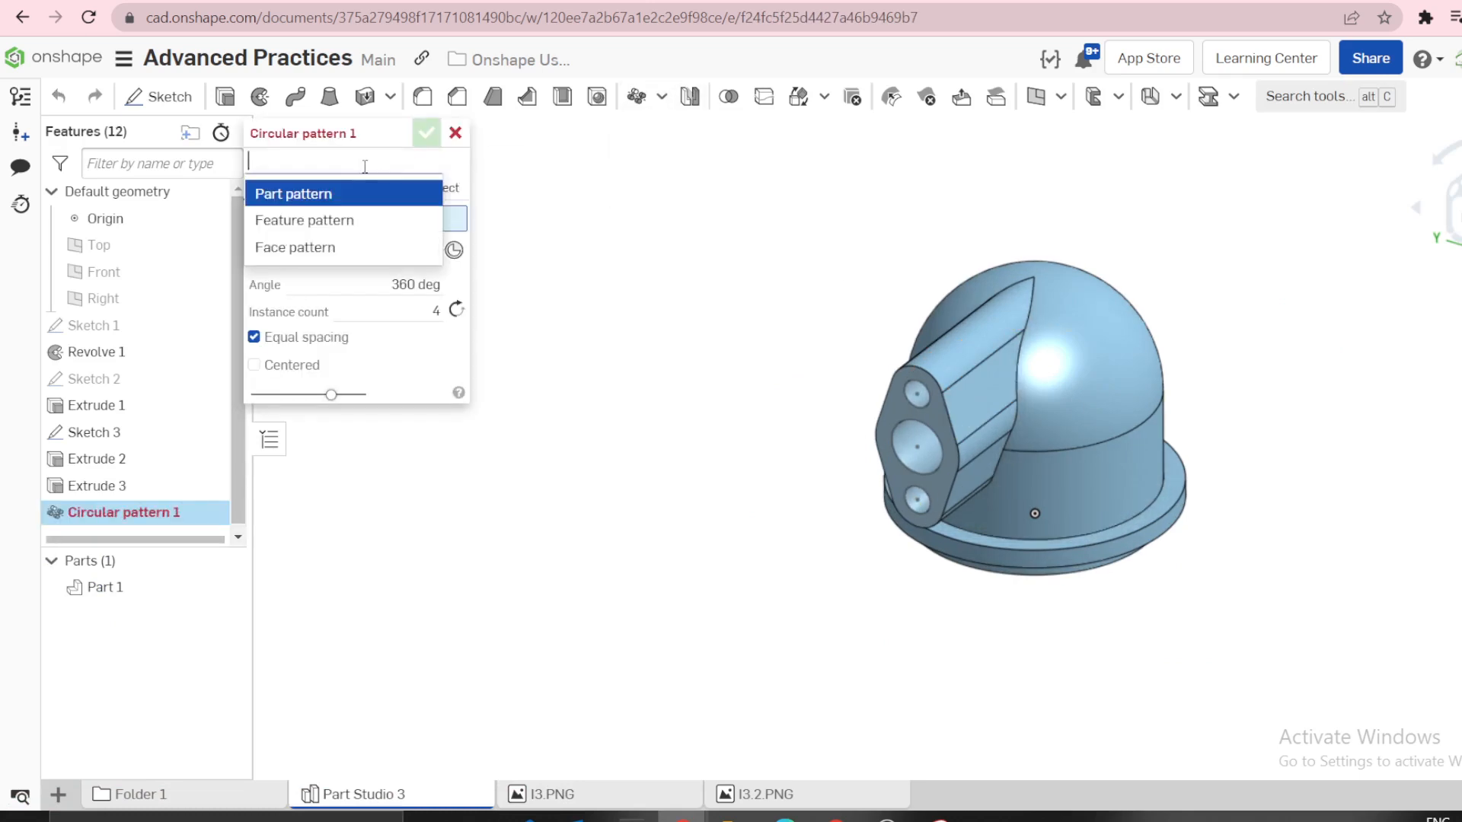
click(318, 222)
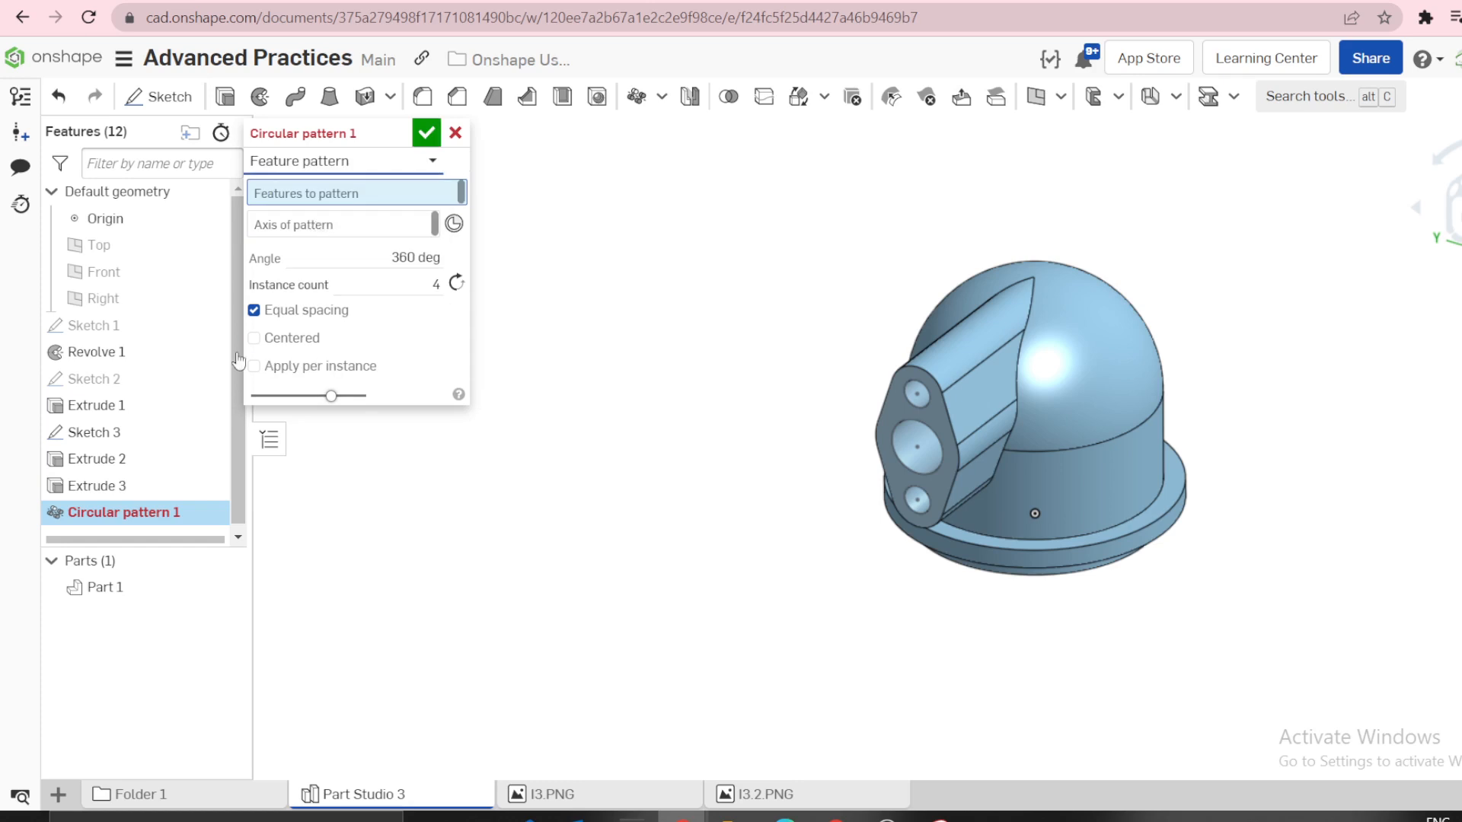
click(101, 466)
click(93, 411)
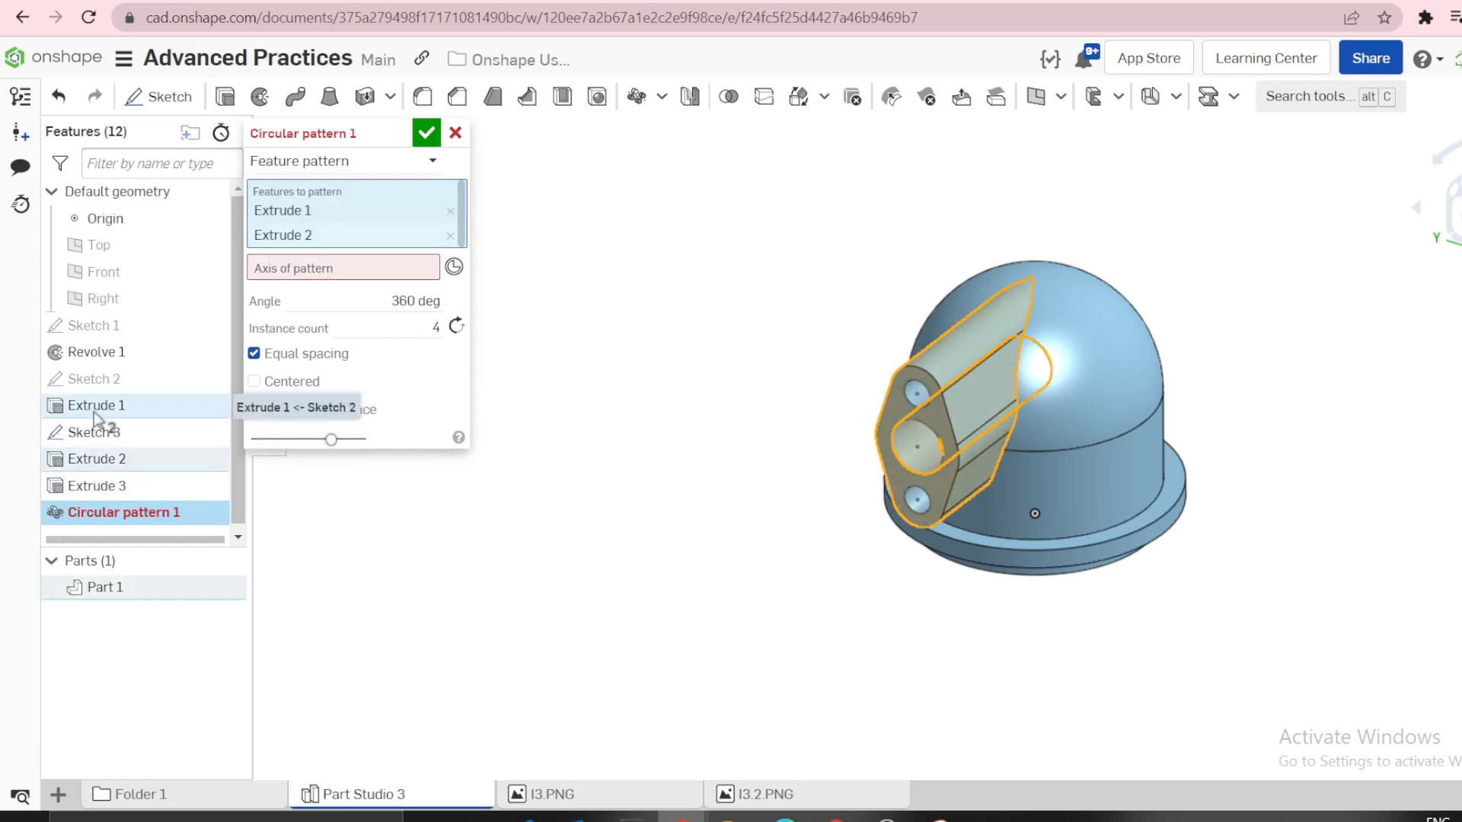
click(107, 488)
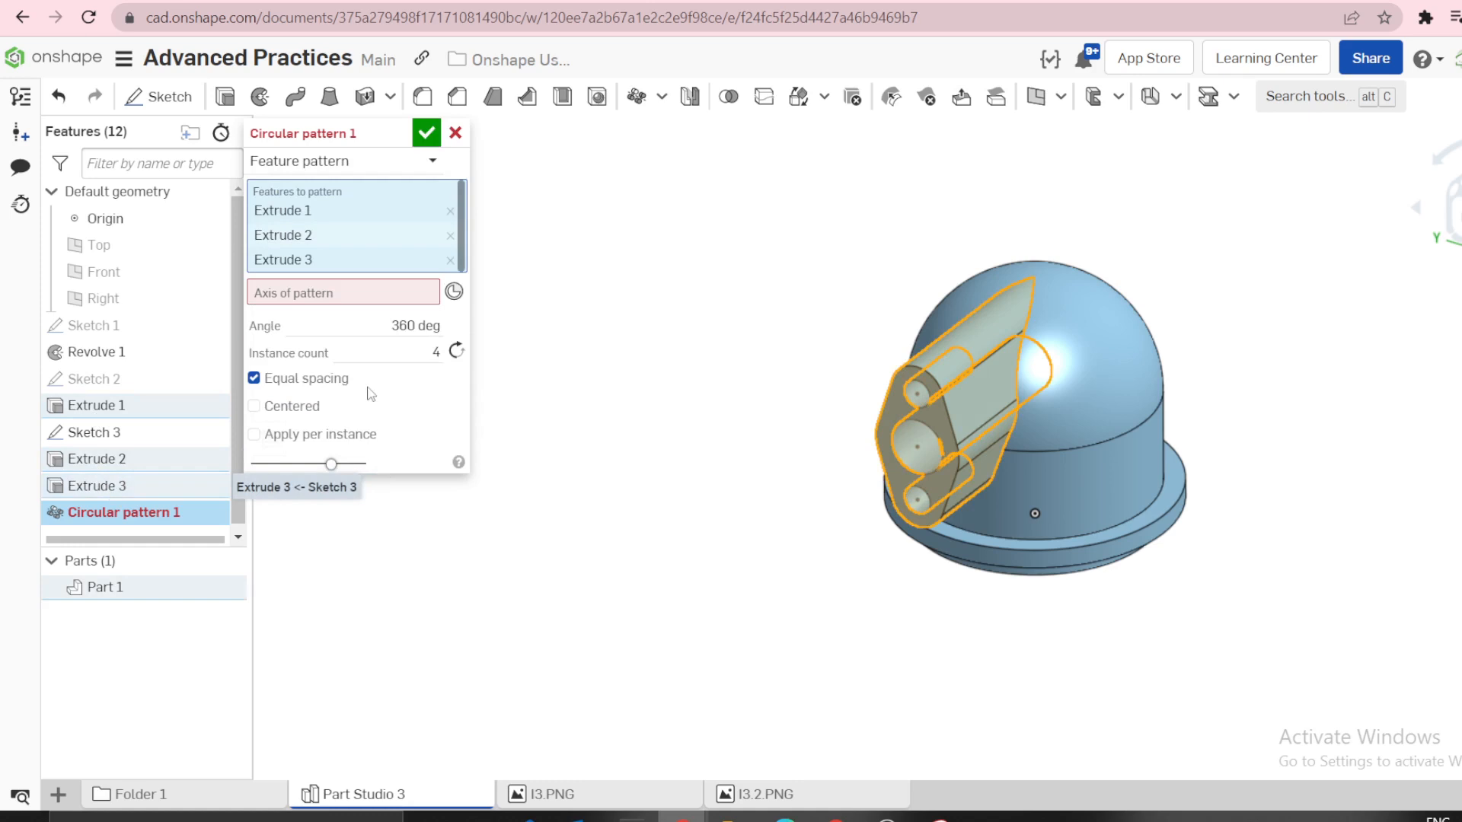
click(972, 539)
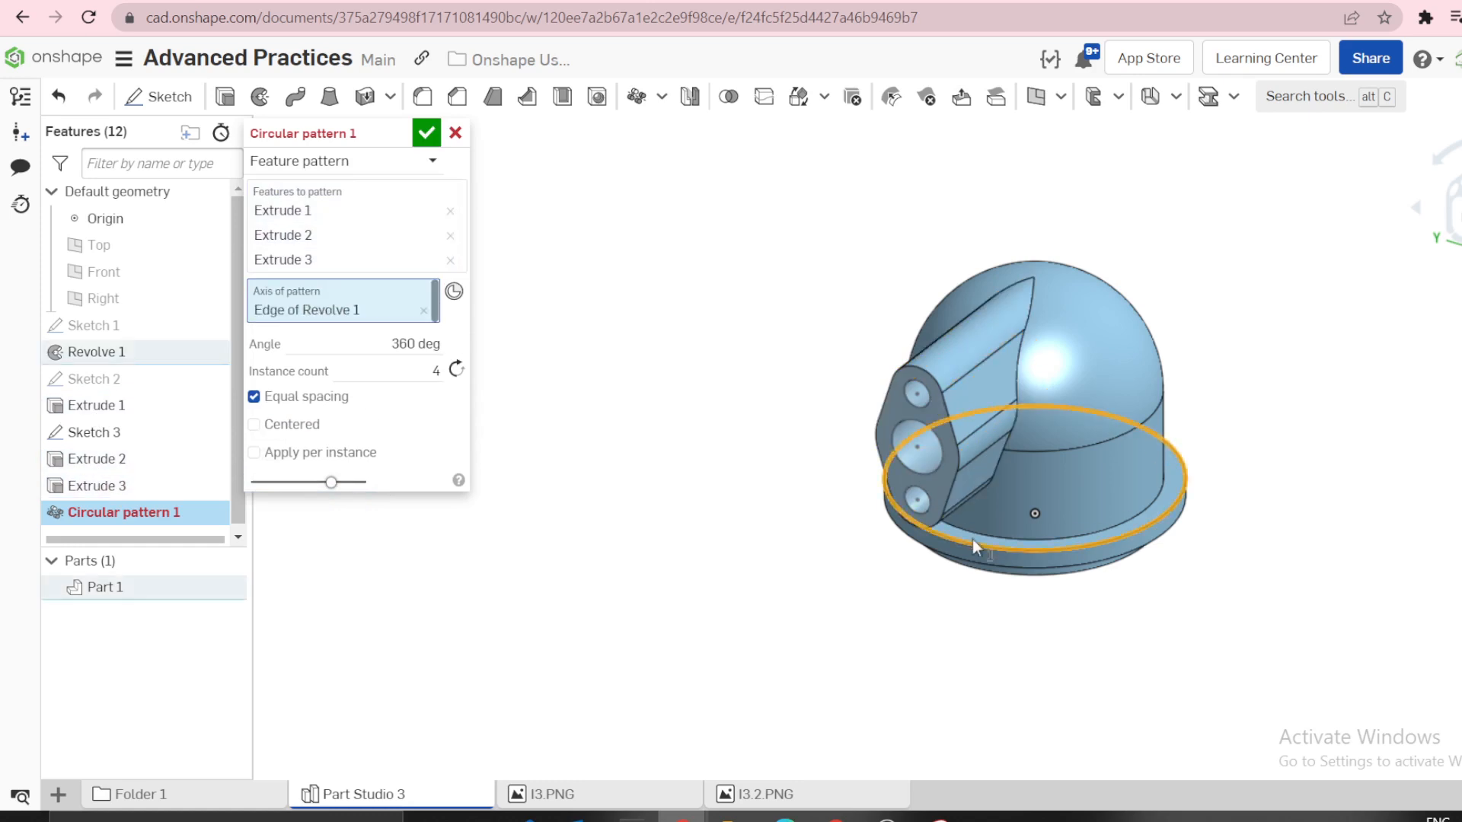
Set the circular pattern to 45 degrees with 2 instances, applied per instance in the reversed direction, and accept it.
click(415, 344)
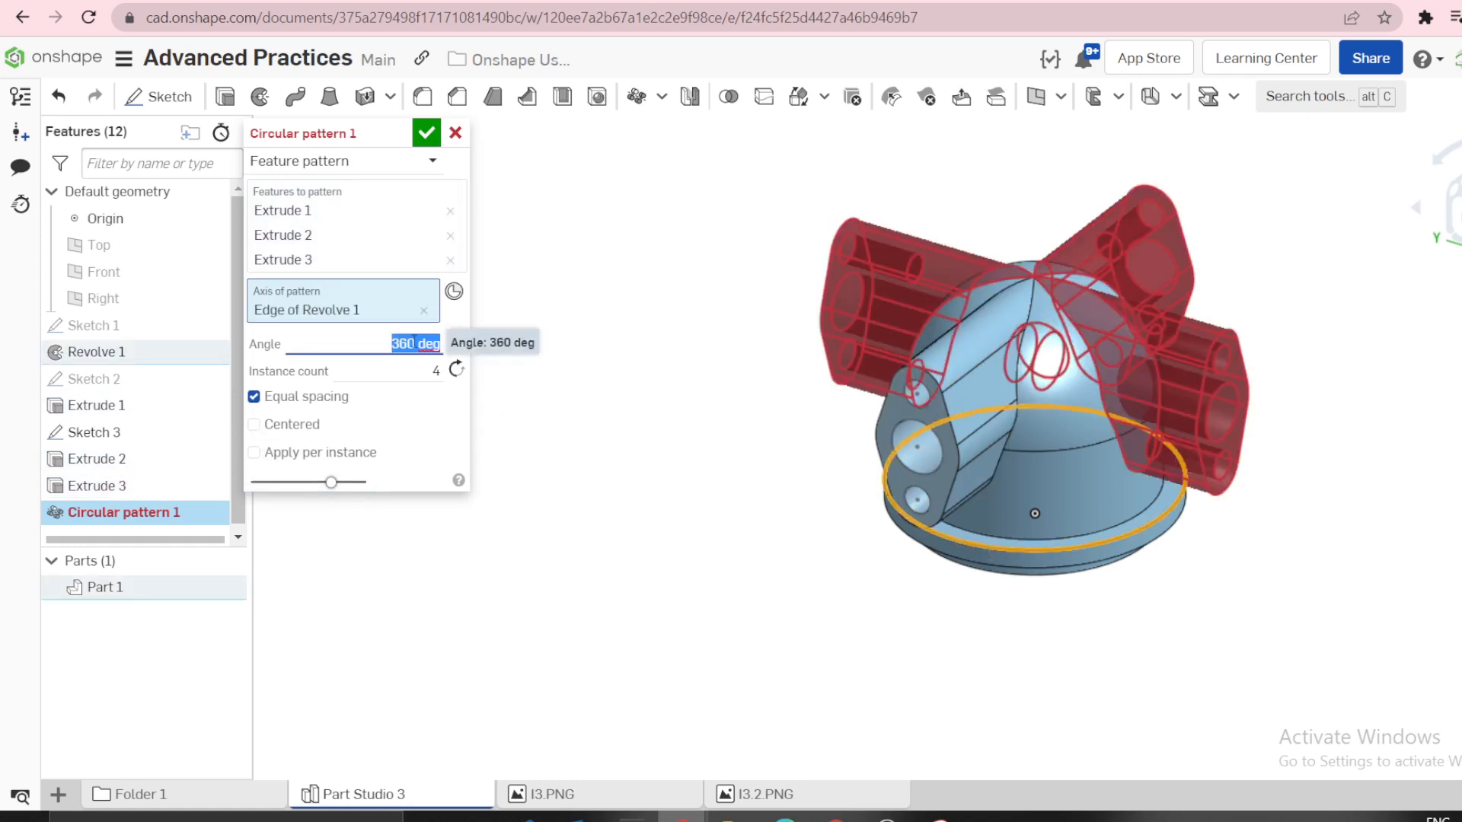
text(45)
key(Tab)
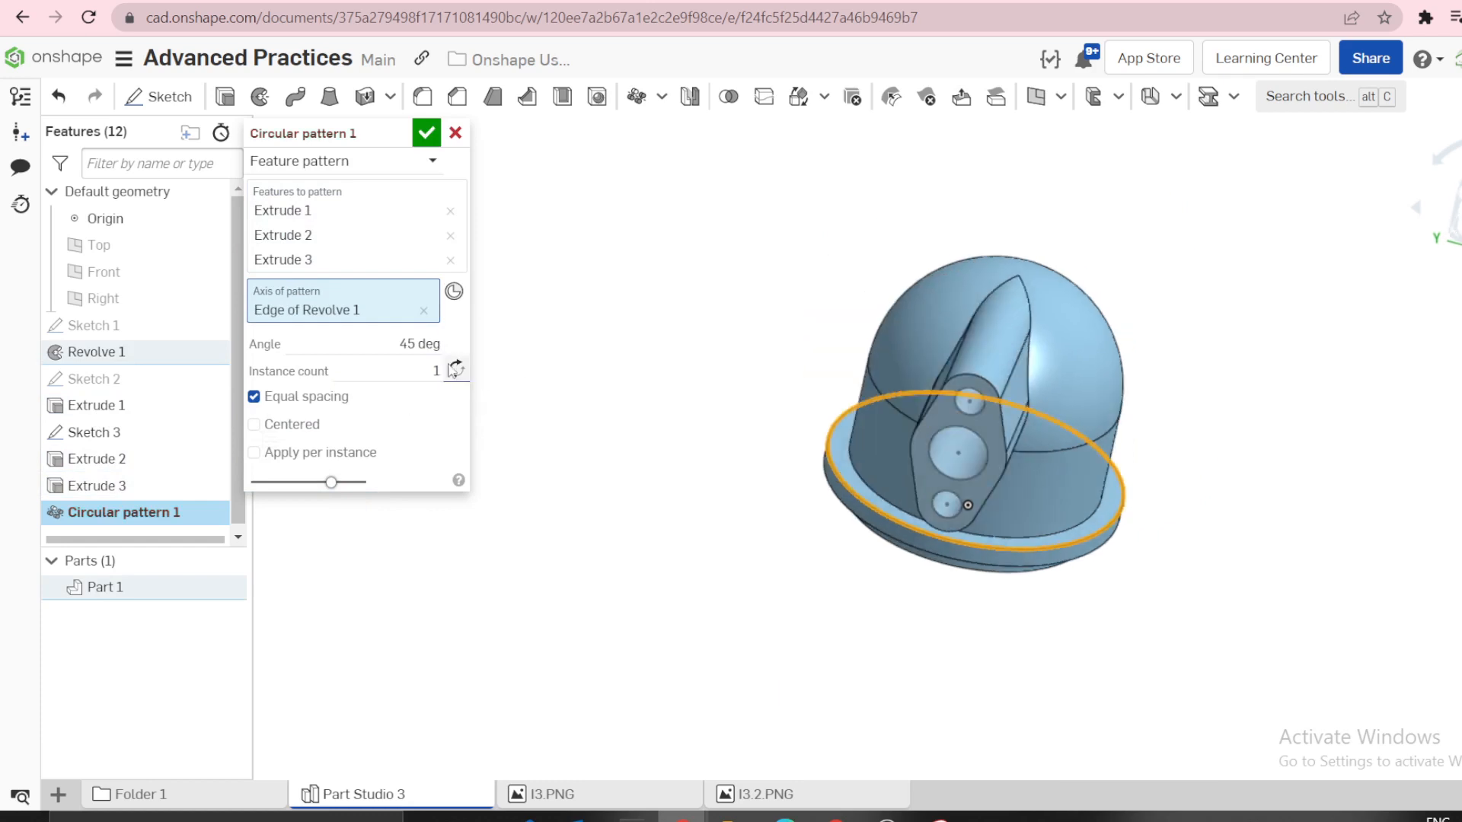
click(437, 371)
text(2)
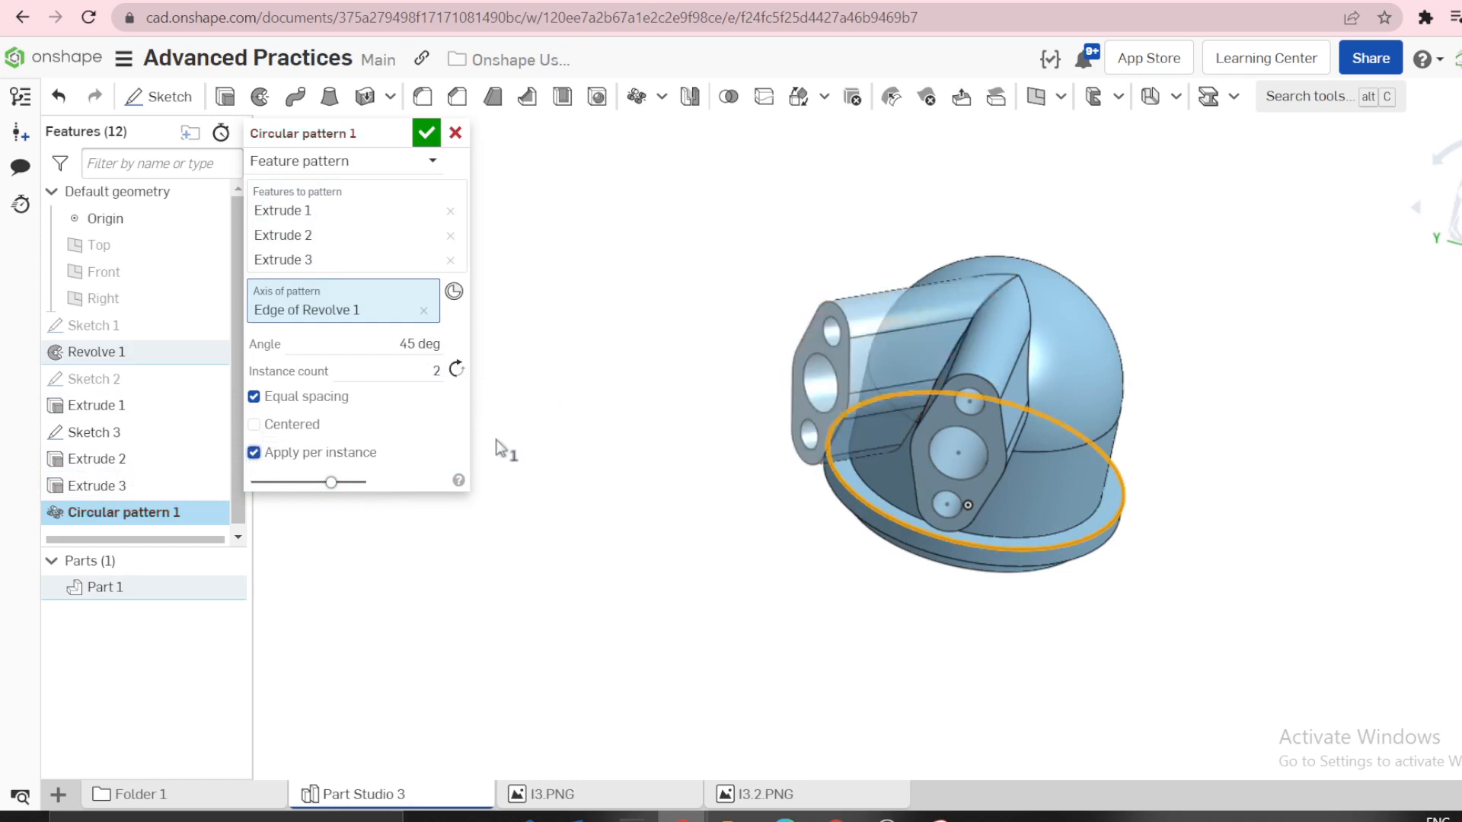
mouse_move(509, 432)
right_down()
mouse_move(559, 451)
mouse_move(509, 441)
mouse_move(555, 454)
mouse_move(561, 429)
mouse_move(500, 422)
right_up()
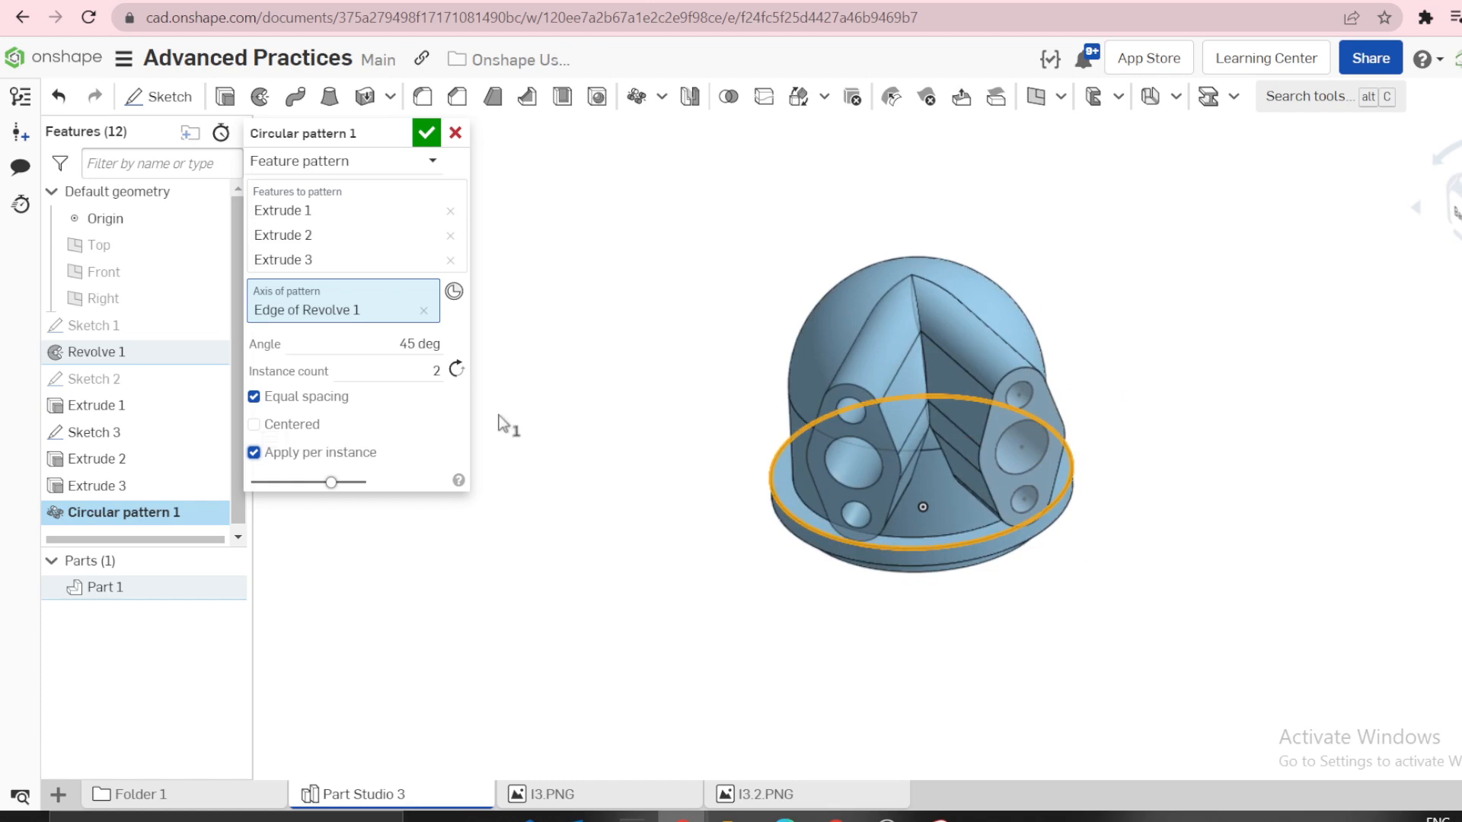
click(456, 370)
mouse_move(545, 364)
right_down()
mouse_move(563, 368)
mouse_move(574, 413)
mouse_move(542, 368)
right_up()
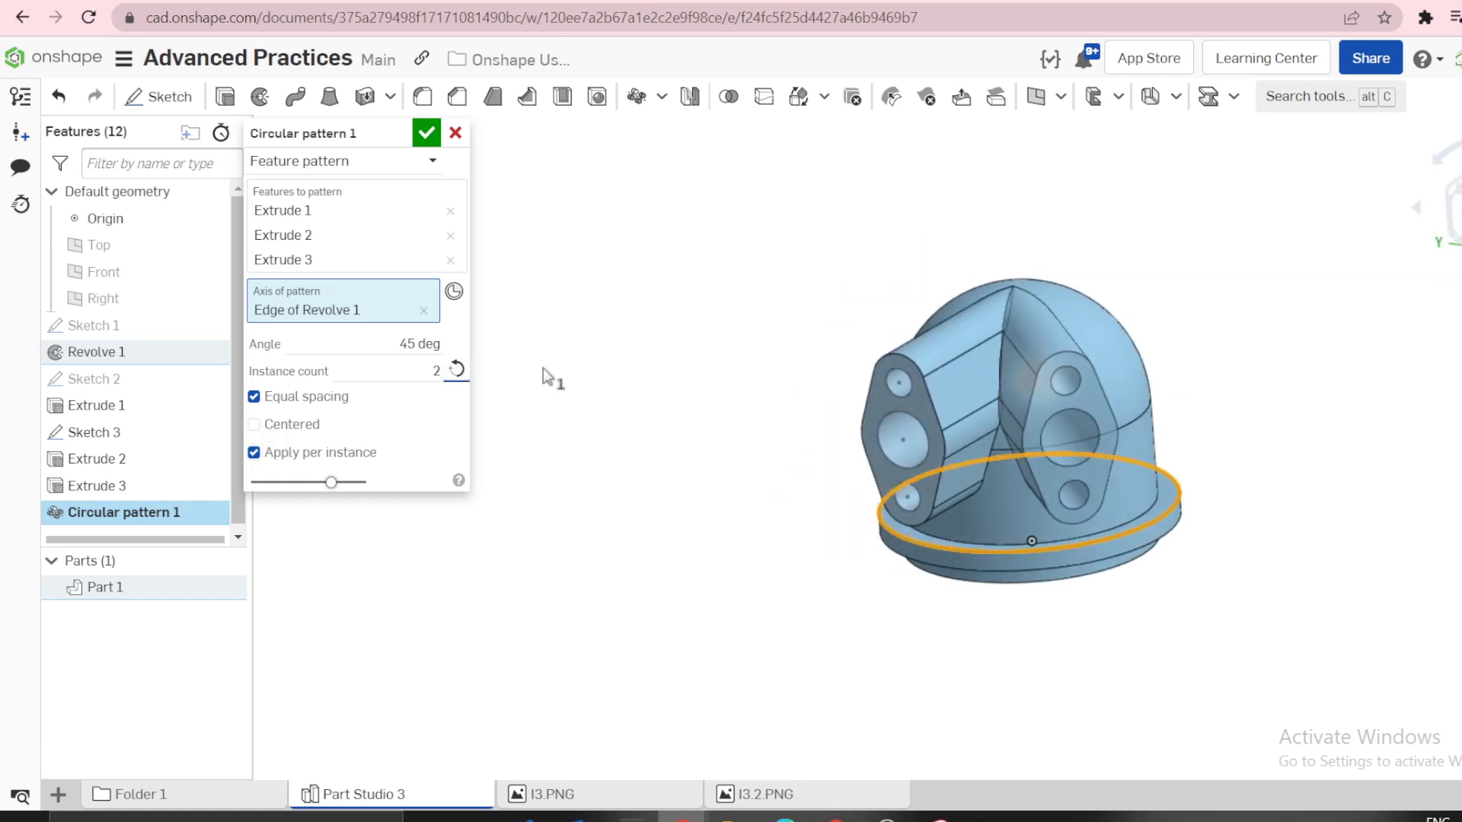
click(426, 133)
Check the I3.PNG drawing, then show Sketch 1 and hide Part 1 in Part Studio 3 to expose the revolve profile.
scroll(731, 412, up, 5)
scroll(732, 417, down, 2)
right_drag(728, 427, 773, 427)
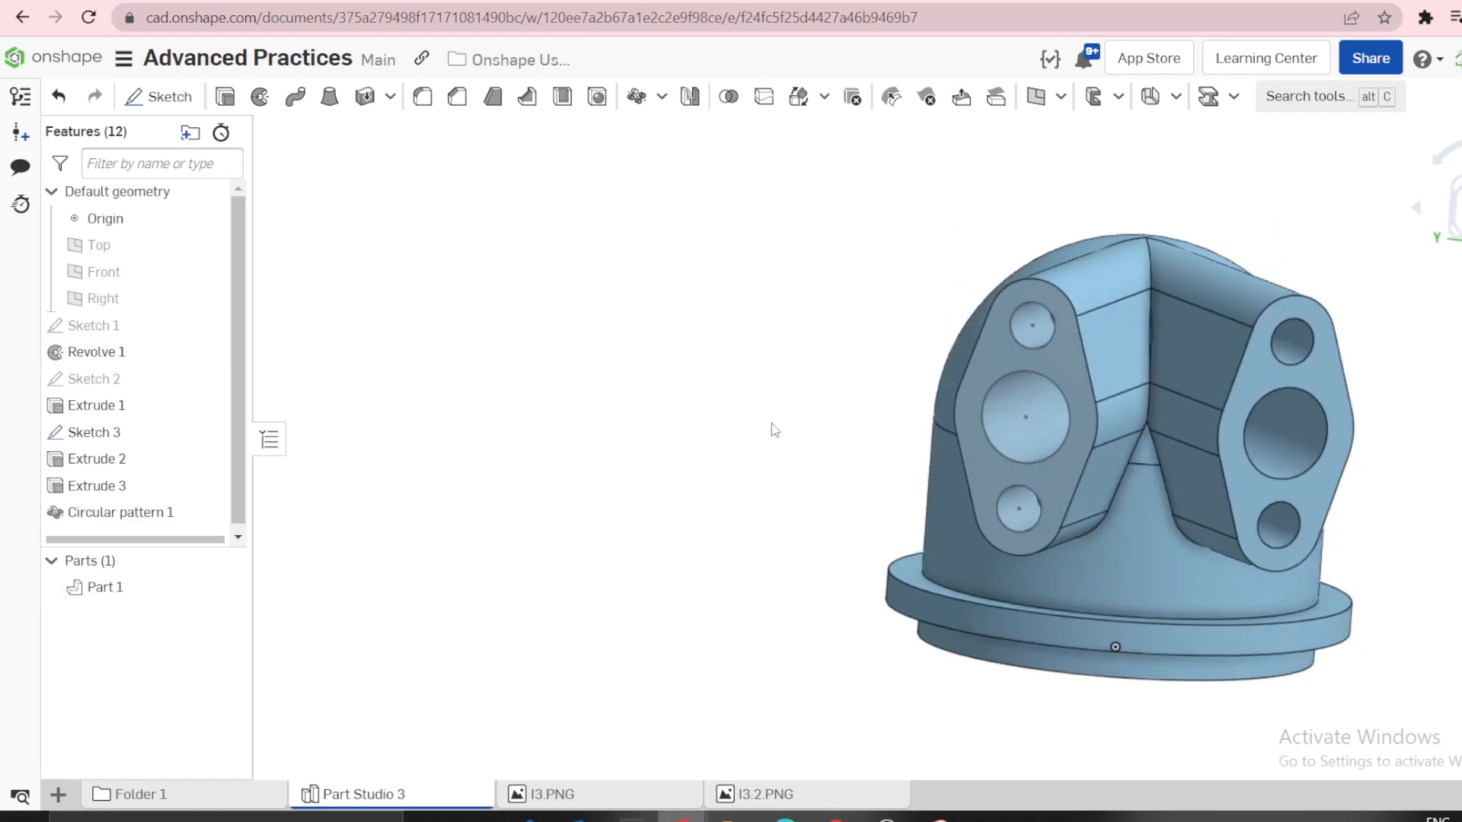
scroll(777, 429, down, 2)
click(572, 794)
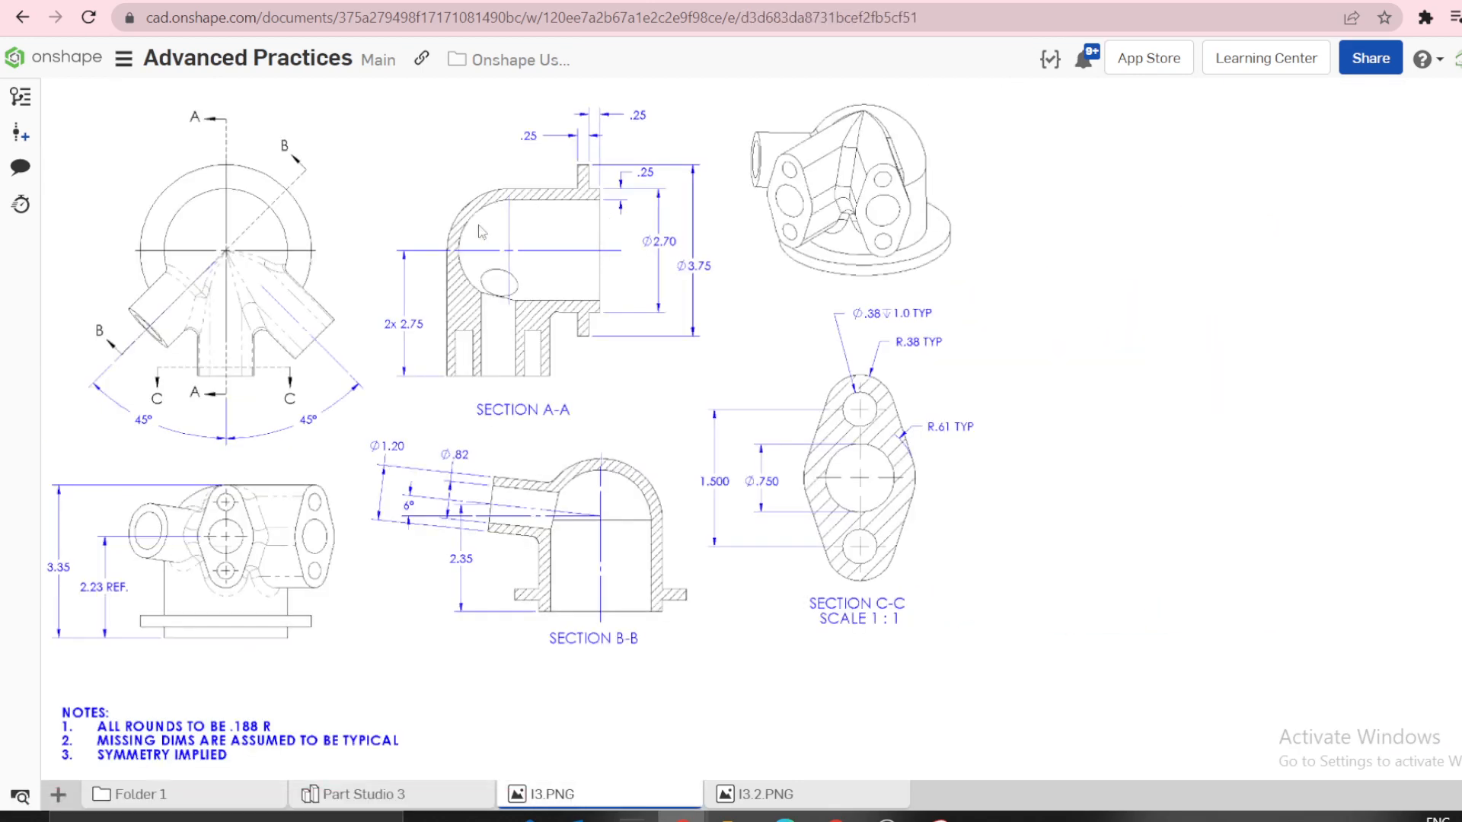
click(390, 796)
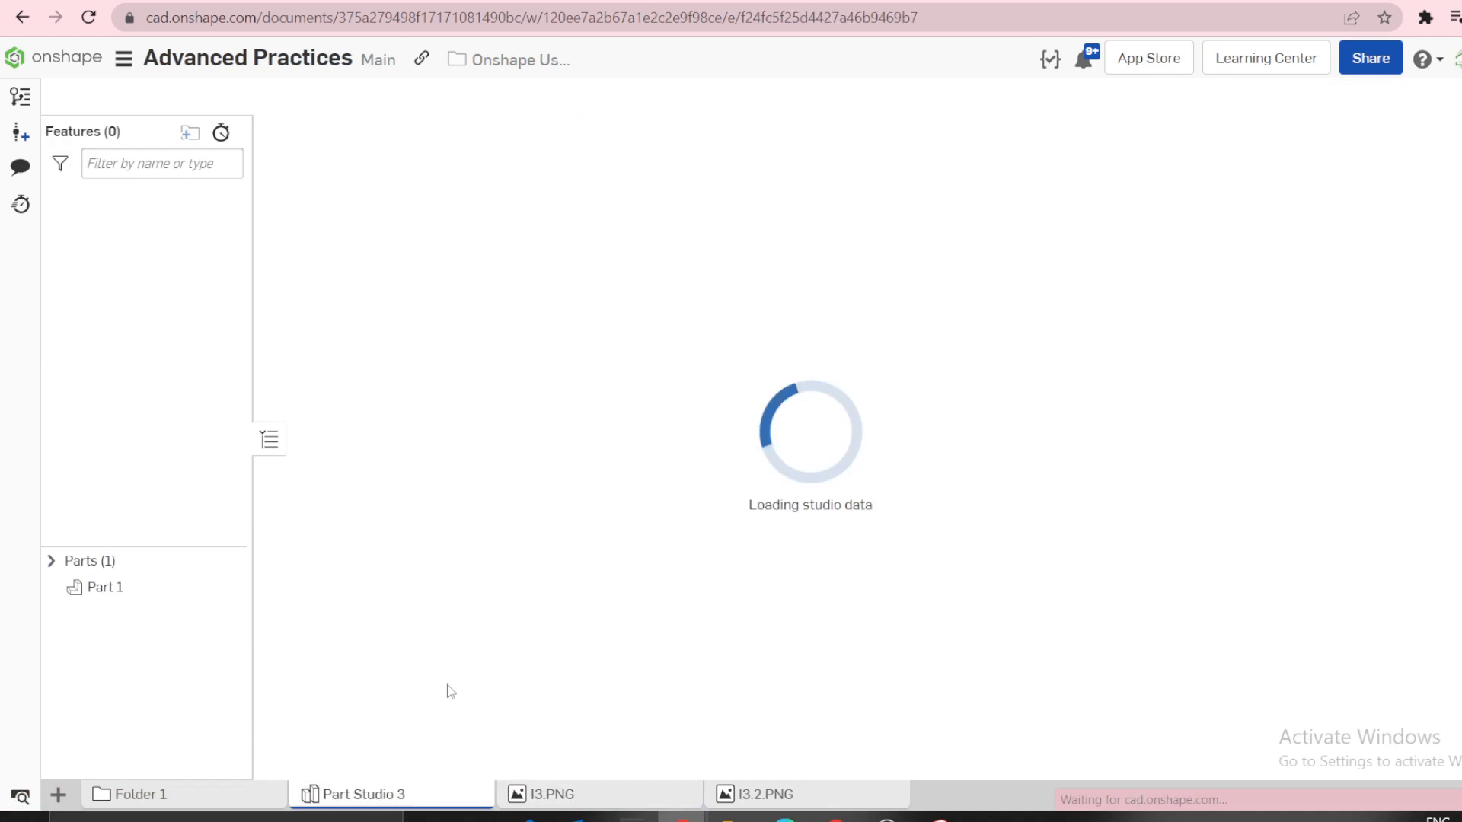
scroll(808, 393, up, 2)
right_drag(767, 428, 770, 398)
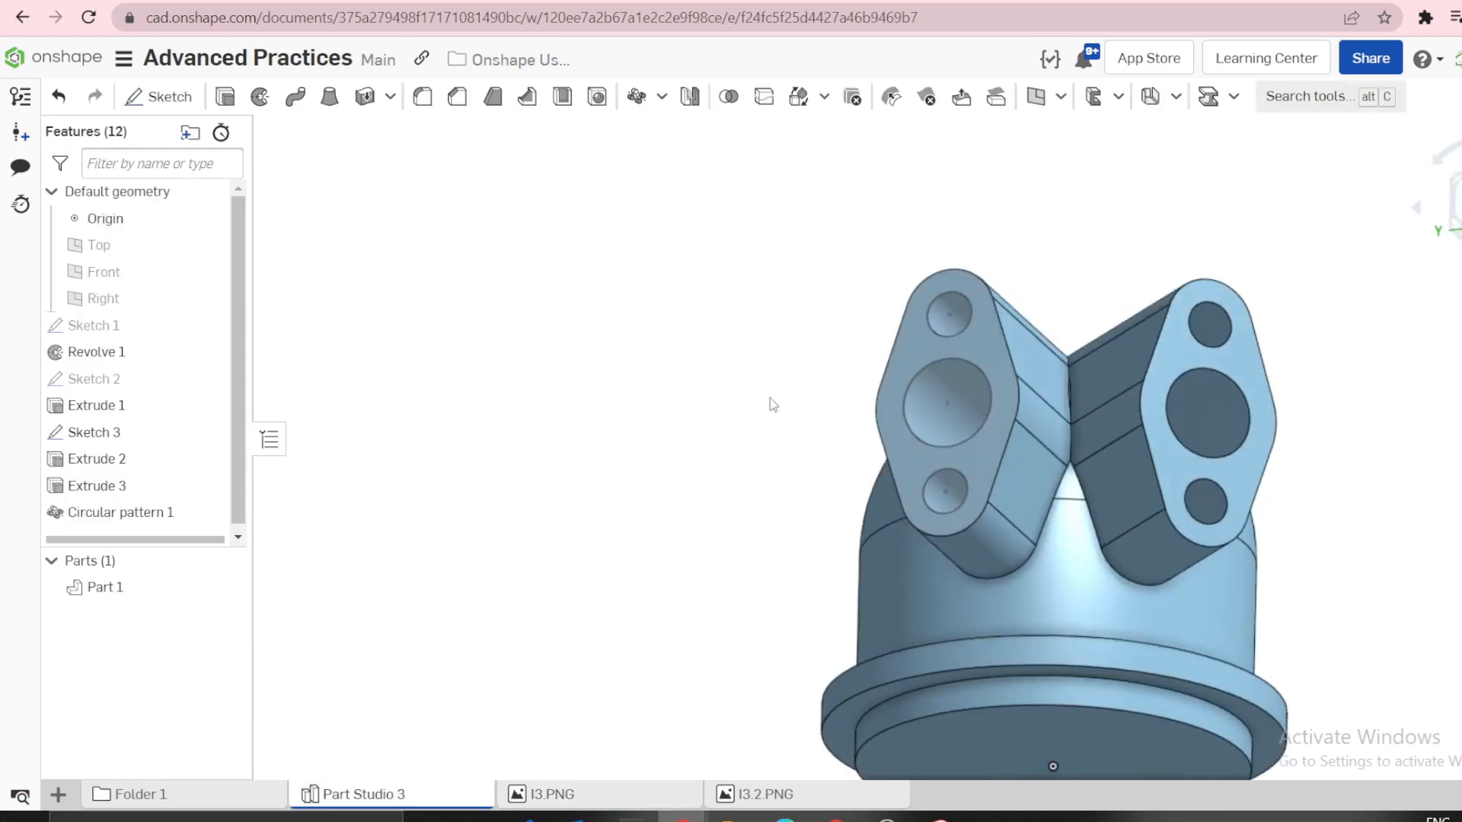
click(209, 327)
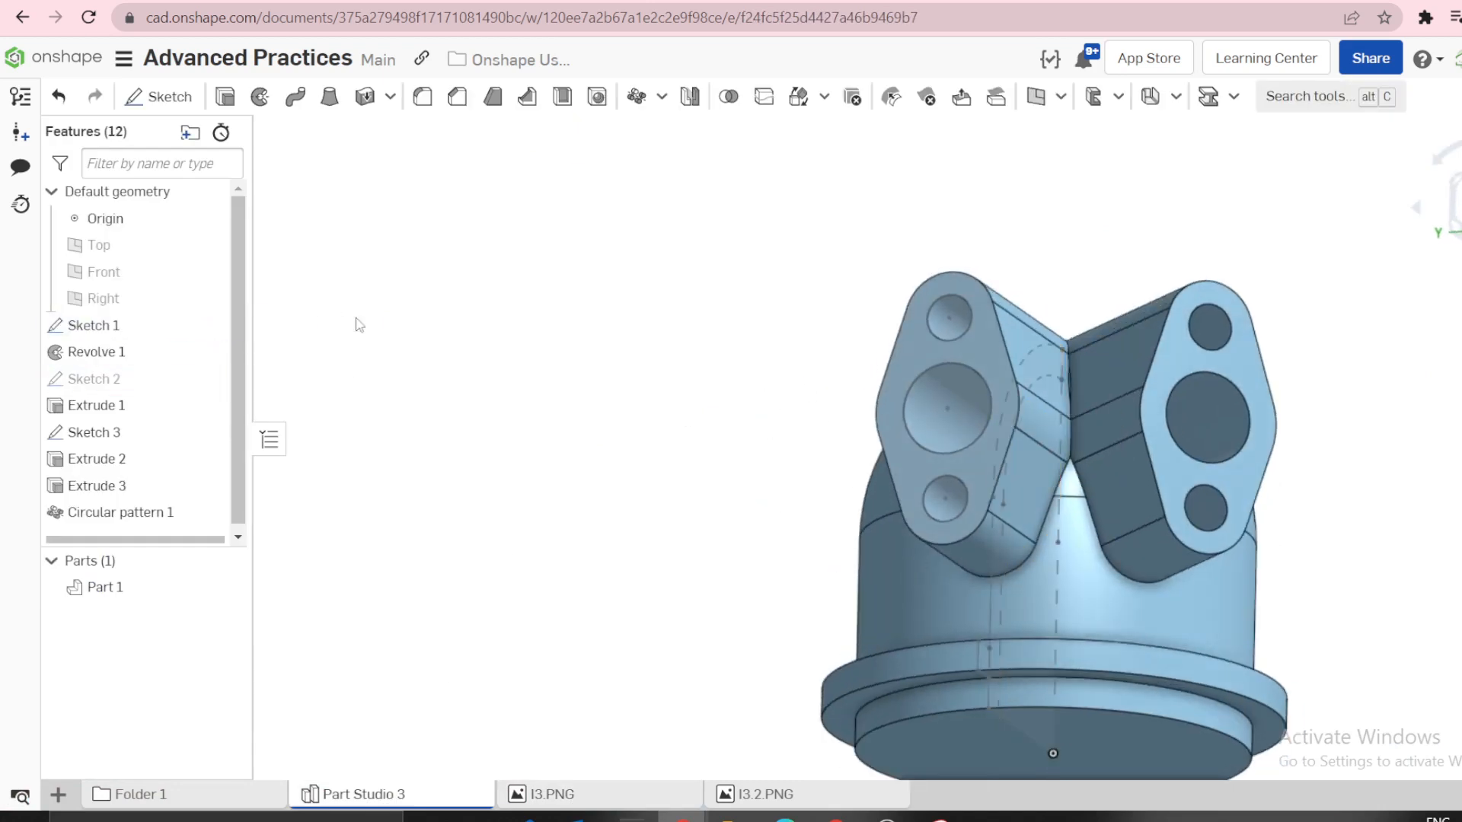
click(225, 587)
mouse_move(574, 467)
right_down()
mouse_move(538, 503)
mouse_move(918, 509)
right_up()
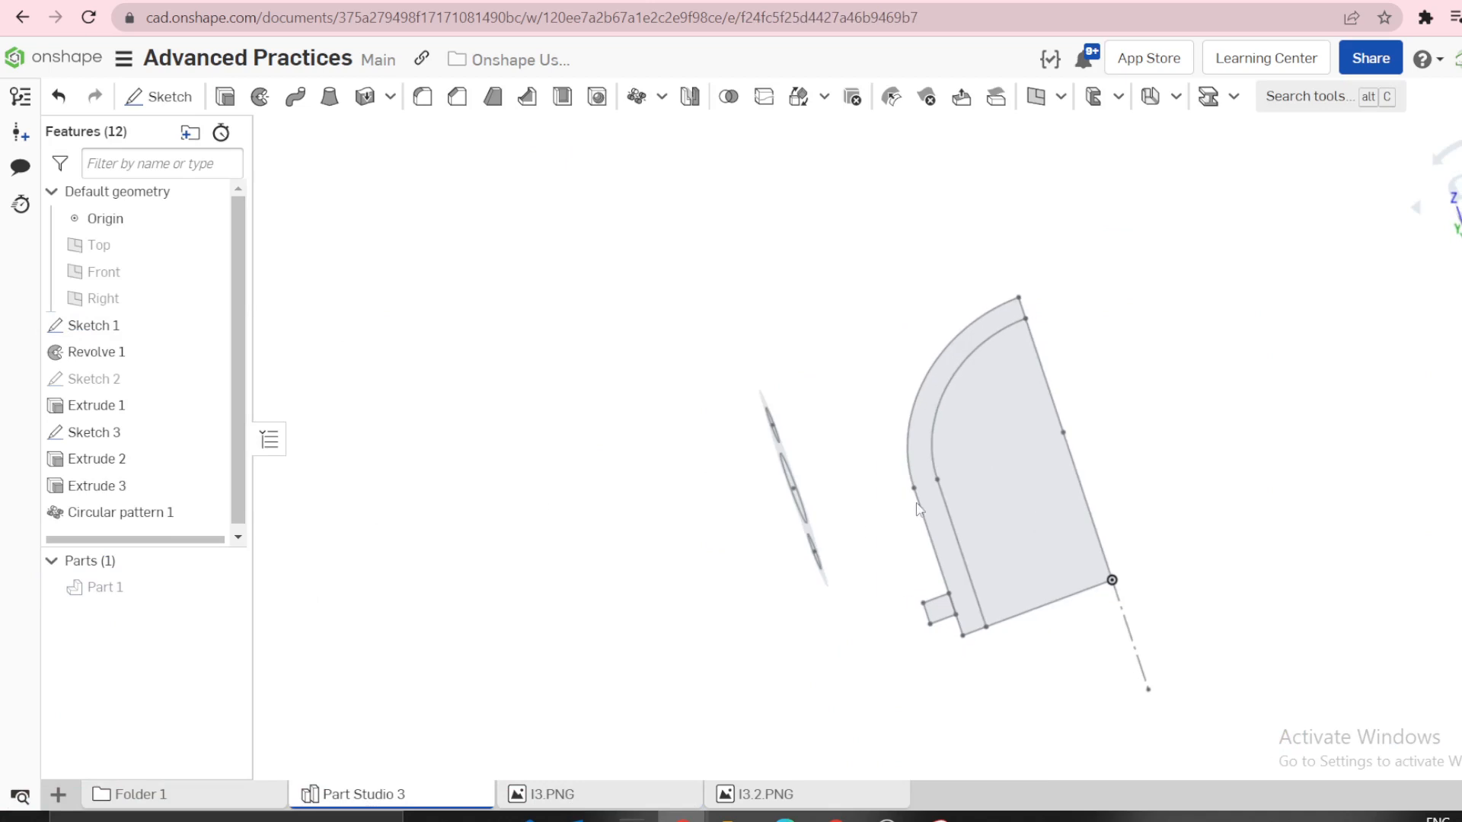
Set up a removing Revolve of the inner region of Sketch 1, with Part 1 as the merge scope.
click(258, 101)
click(363, 192)
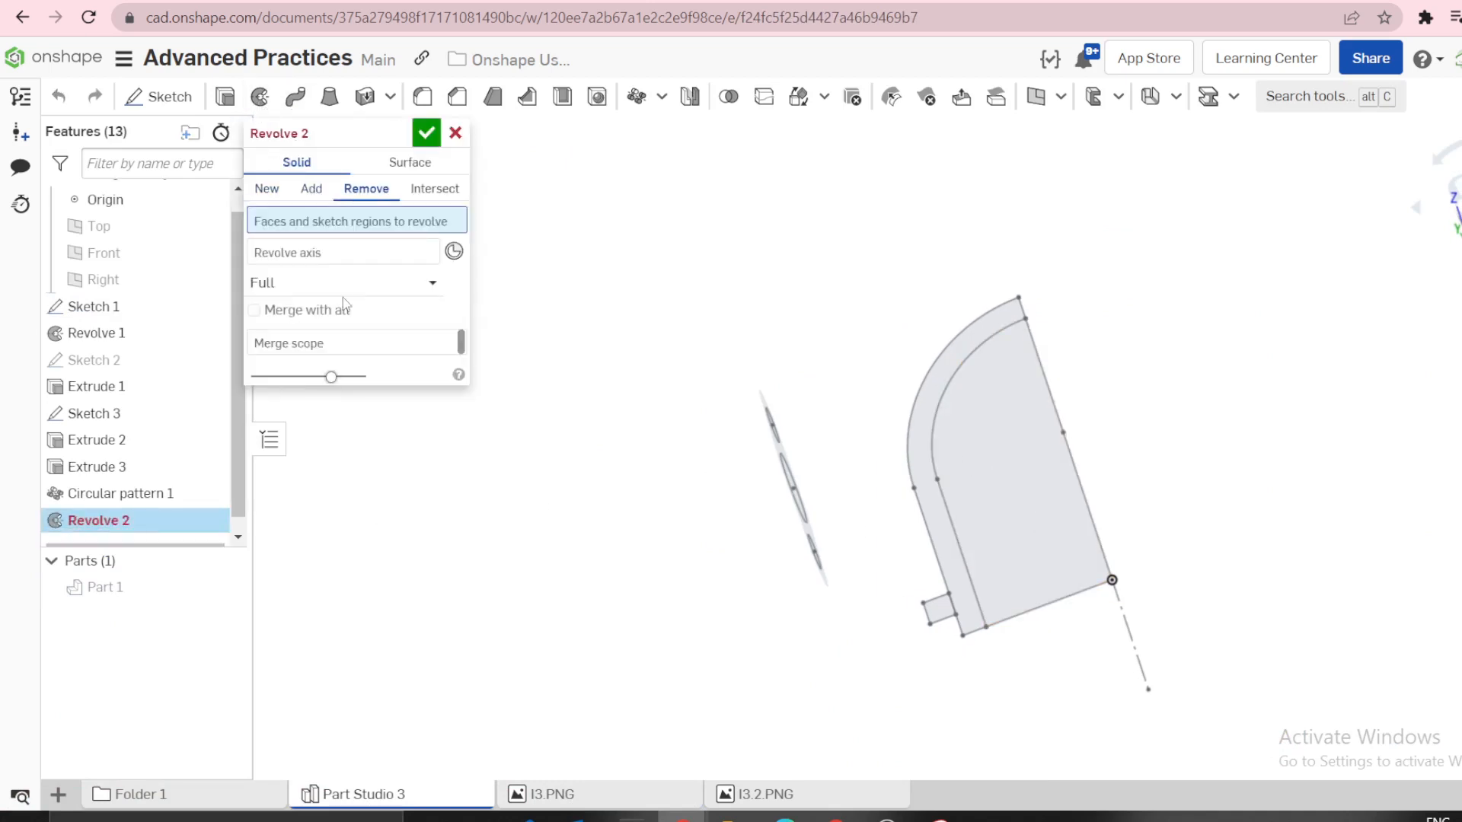
click(297, 346)
click(105, 590)
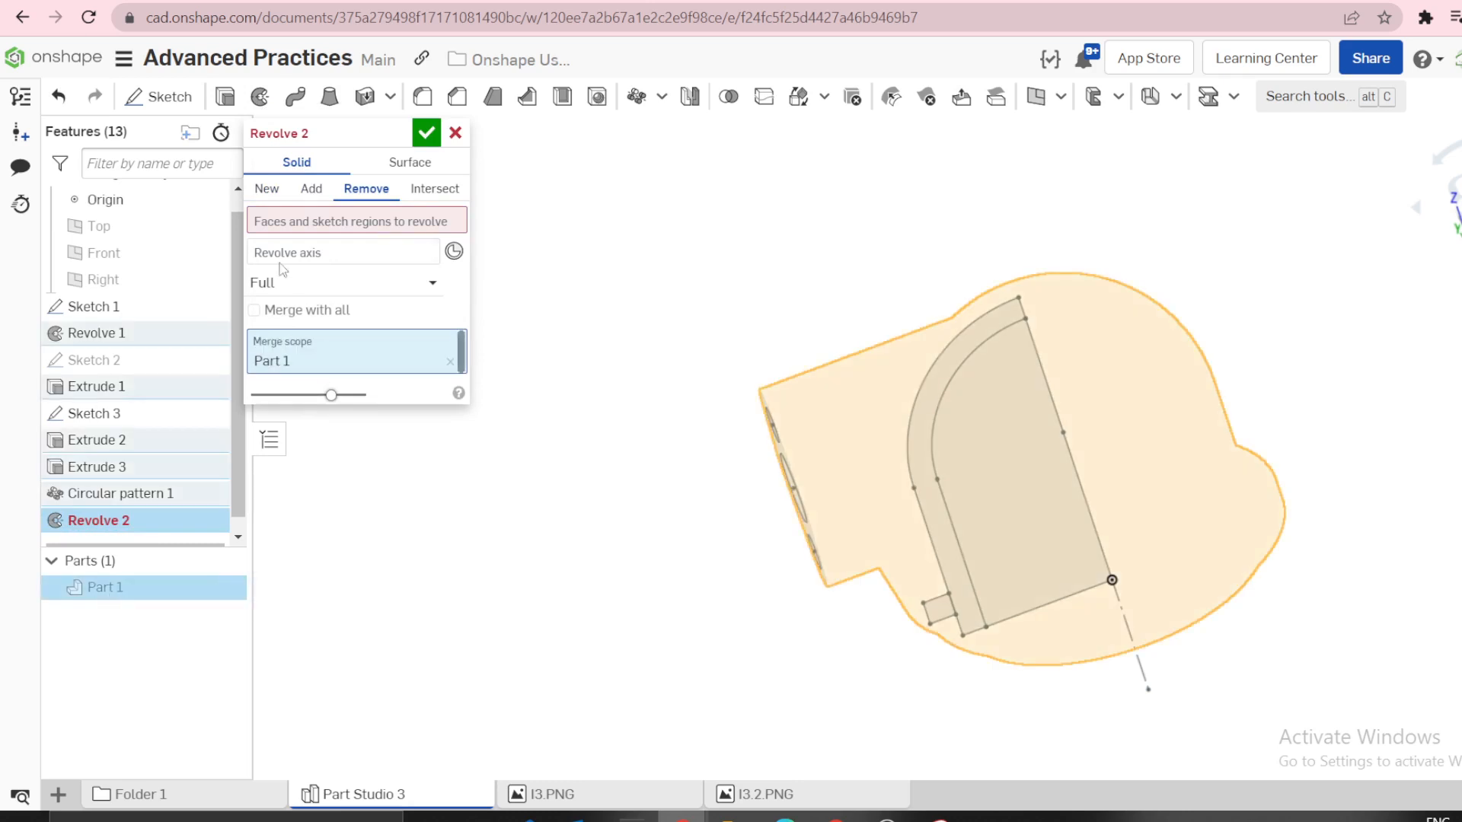
click(312, 223)
click(982, 472)
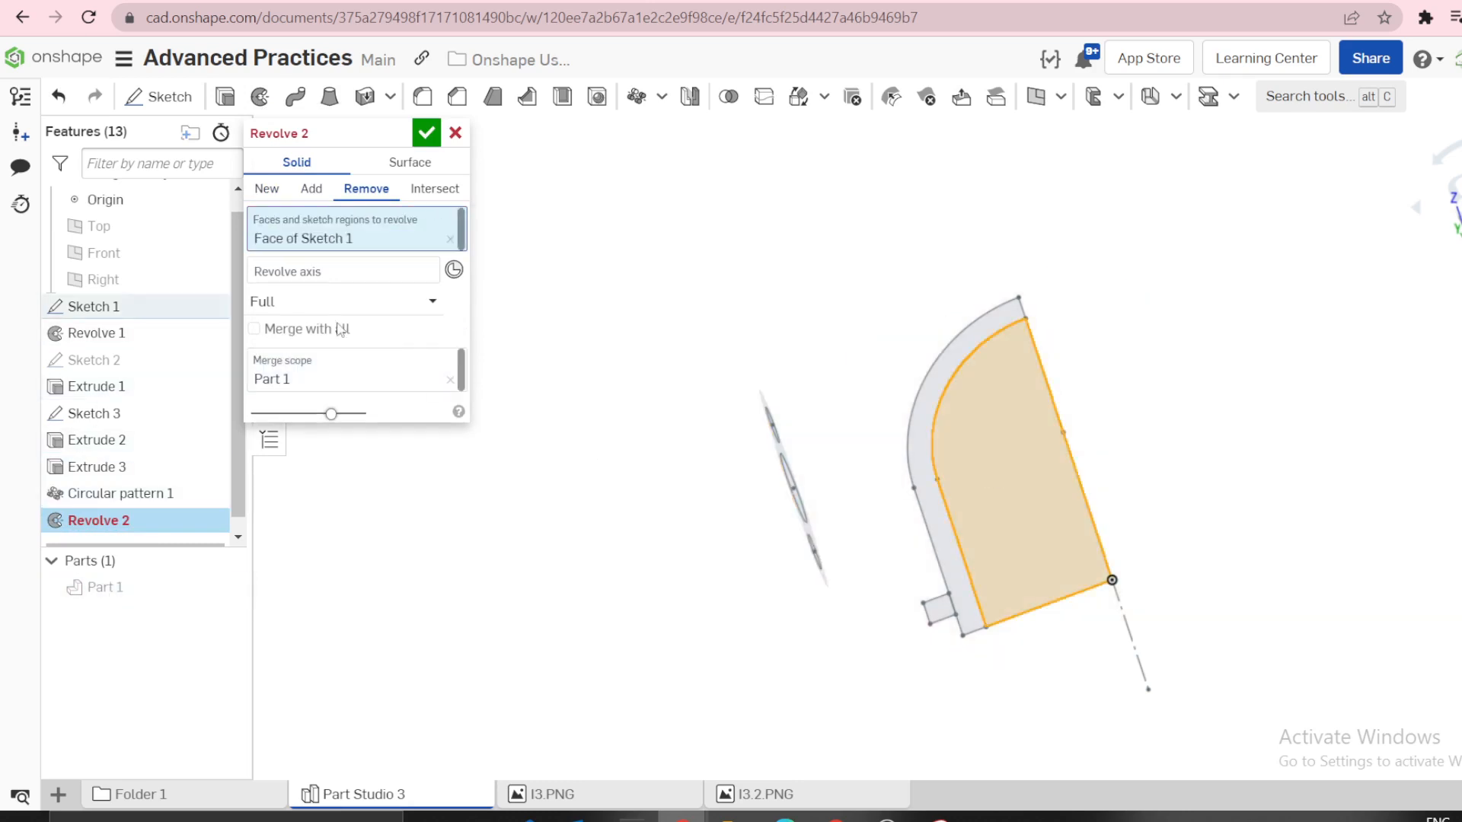
Revolve the cut fully about Sketch 1's centerline, show Part 1 again and accept the feature.
click(322, 272)
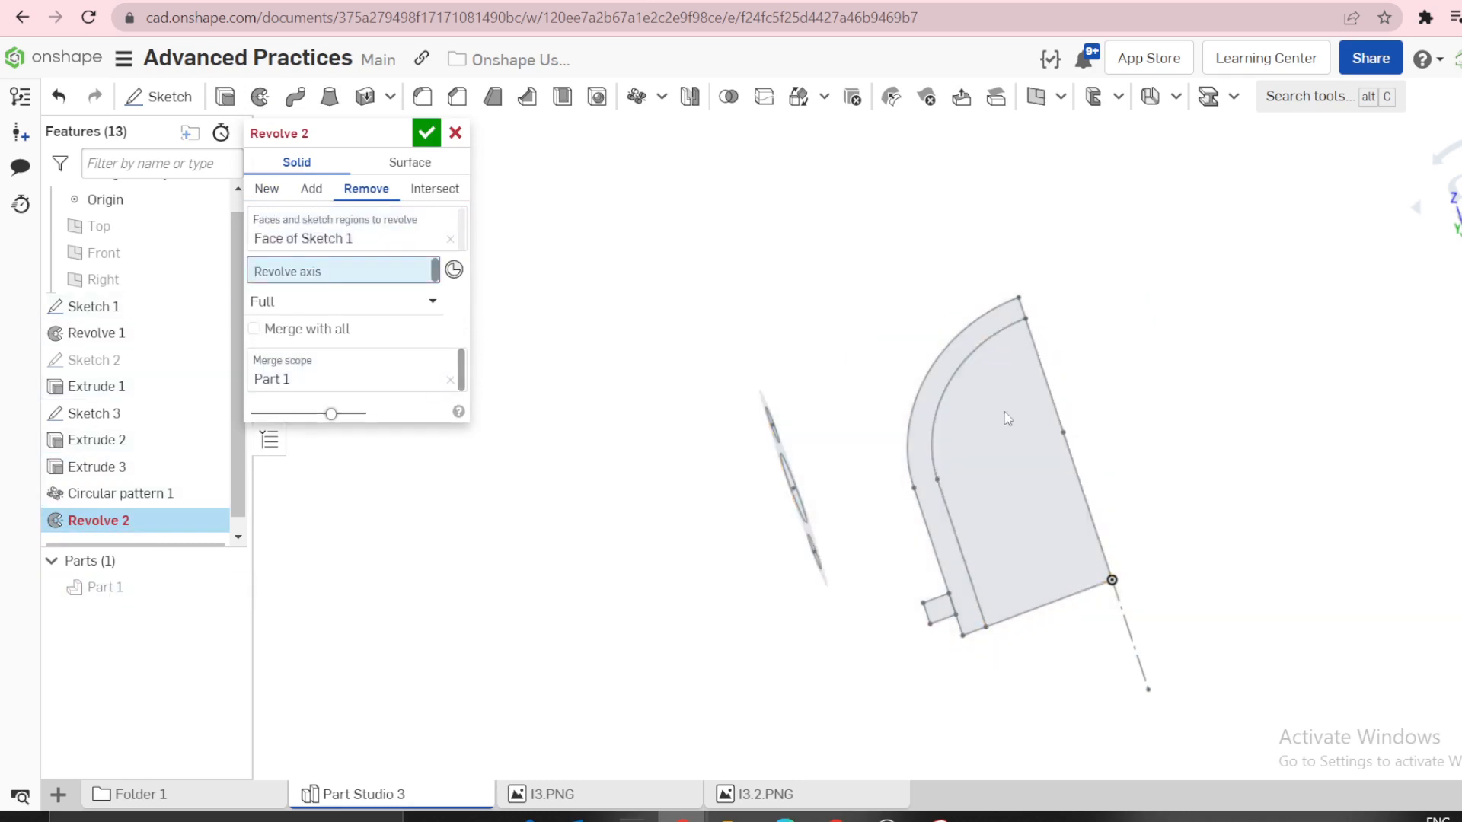
click(1136, 642)
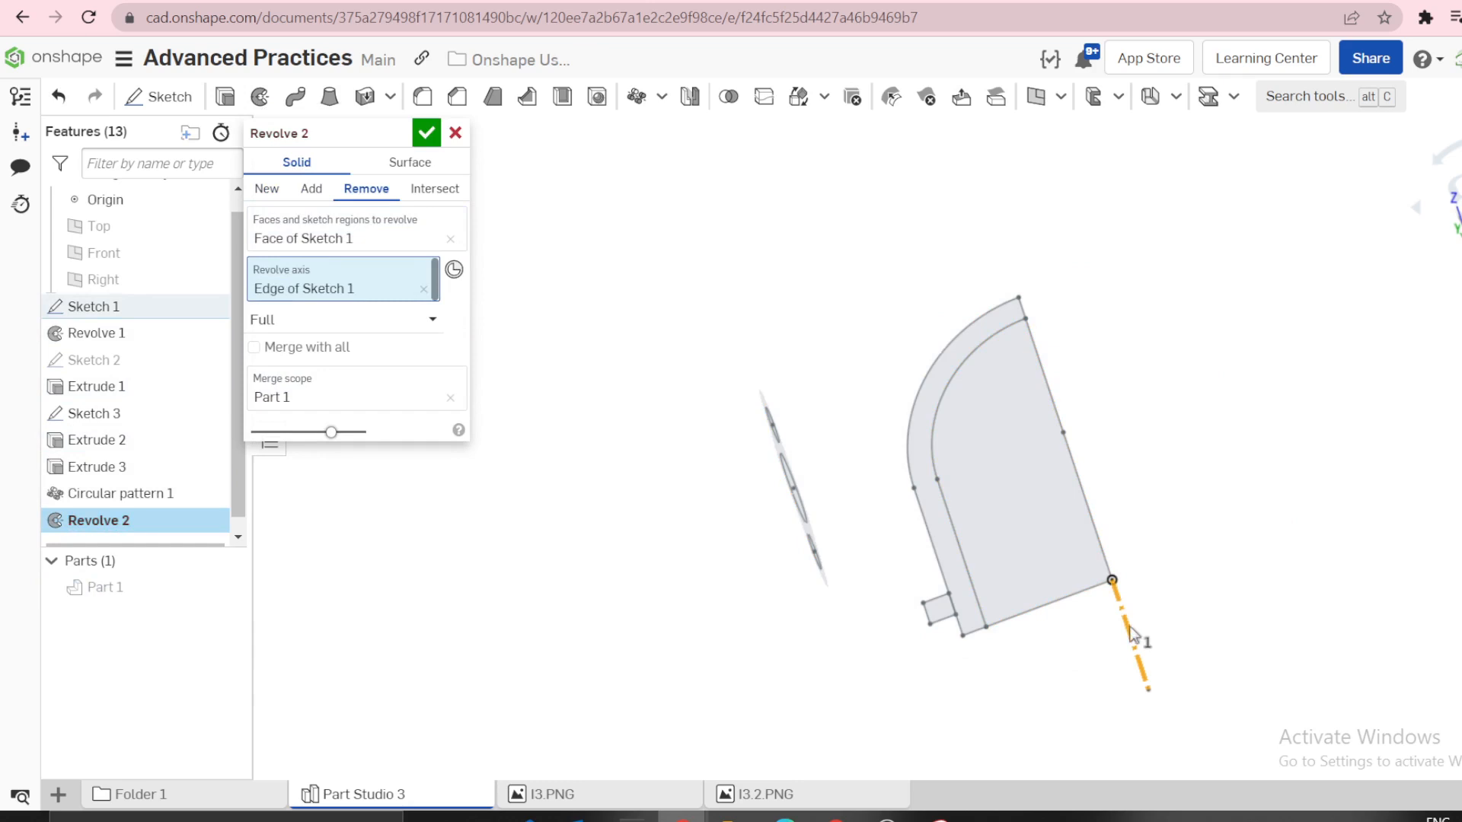
click(361, 242)
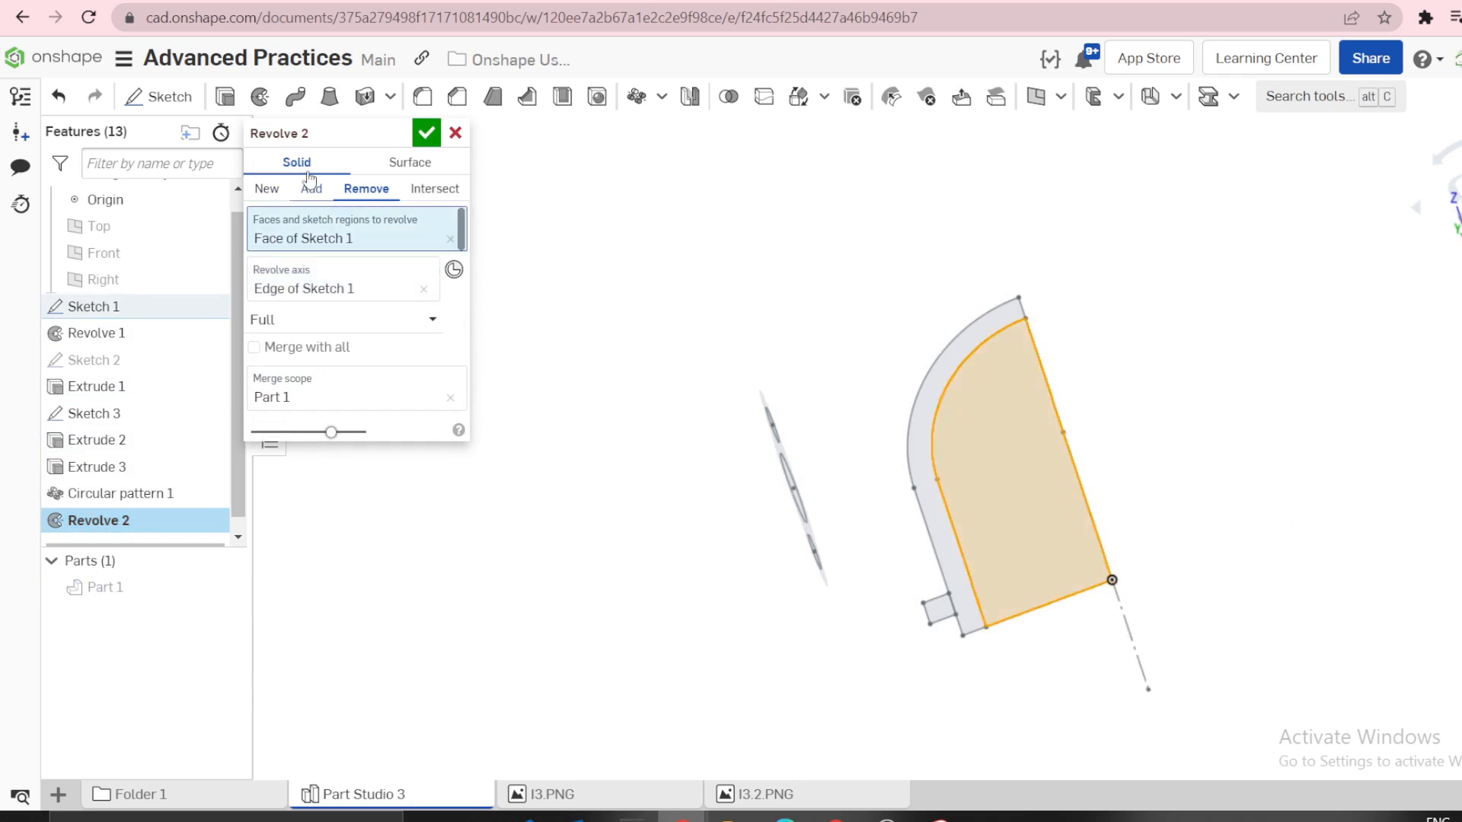
click(231, 587)
right_drag(287, 597, 593, 369)
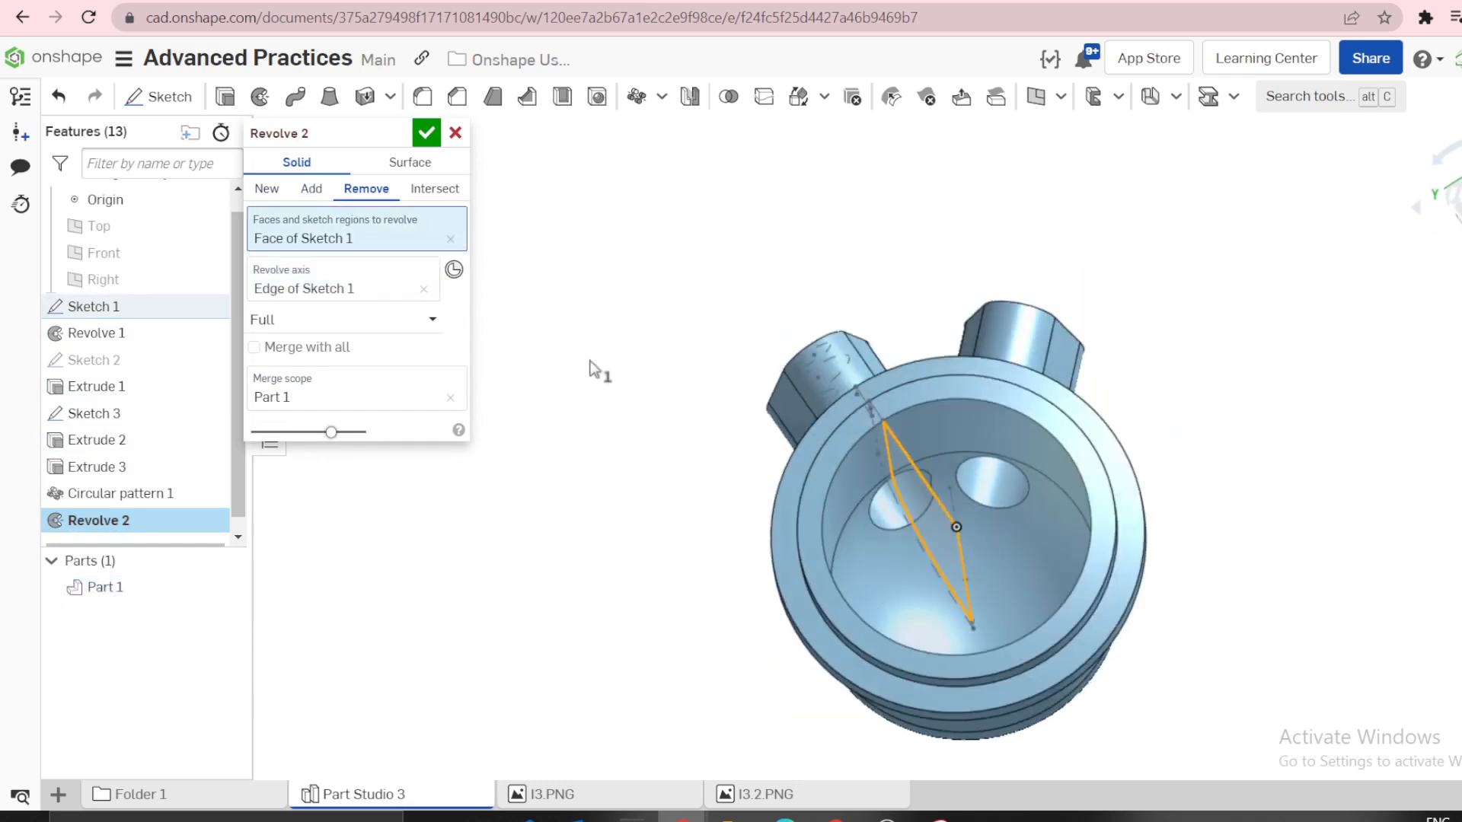
click(426, 132)
Edit Extrude 2 to extend its blind central bore cut farther into the dome, and accept it.
scroll(967, 510, up, 3)
mouse_move(966, 510)
right_down()
mouse_move(947, 491)
mouse_move(980, 495)
mouse_move(953, 621)
mouse_move(911, 518)
mouse_move(957, 523)
right_up()
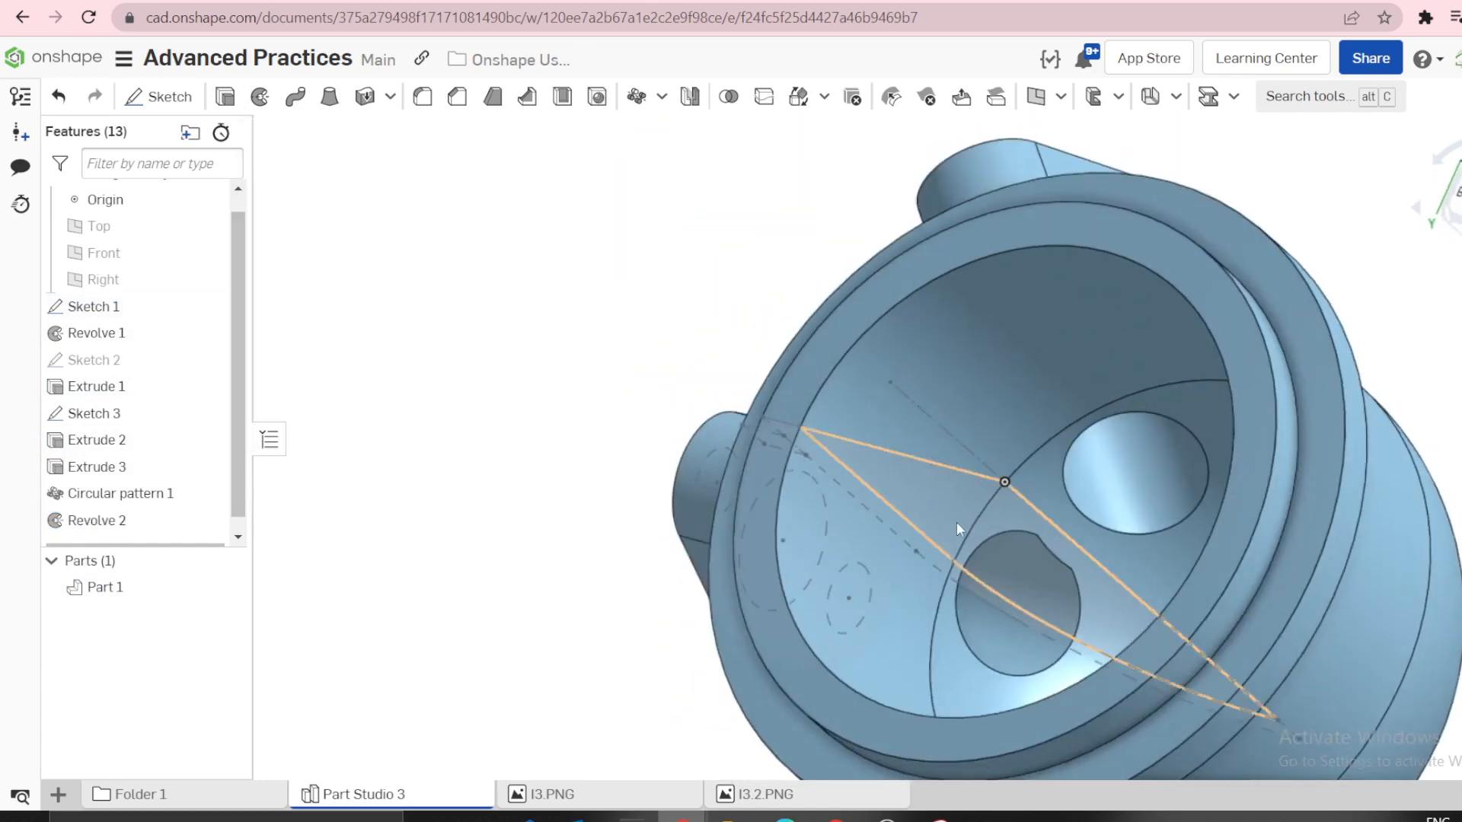
scroll(990, 548, up, 3)
scroll(1040, 575, down, 3)
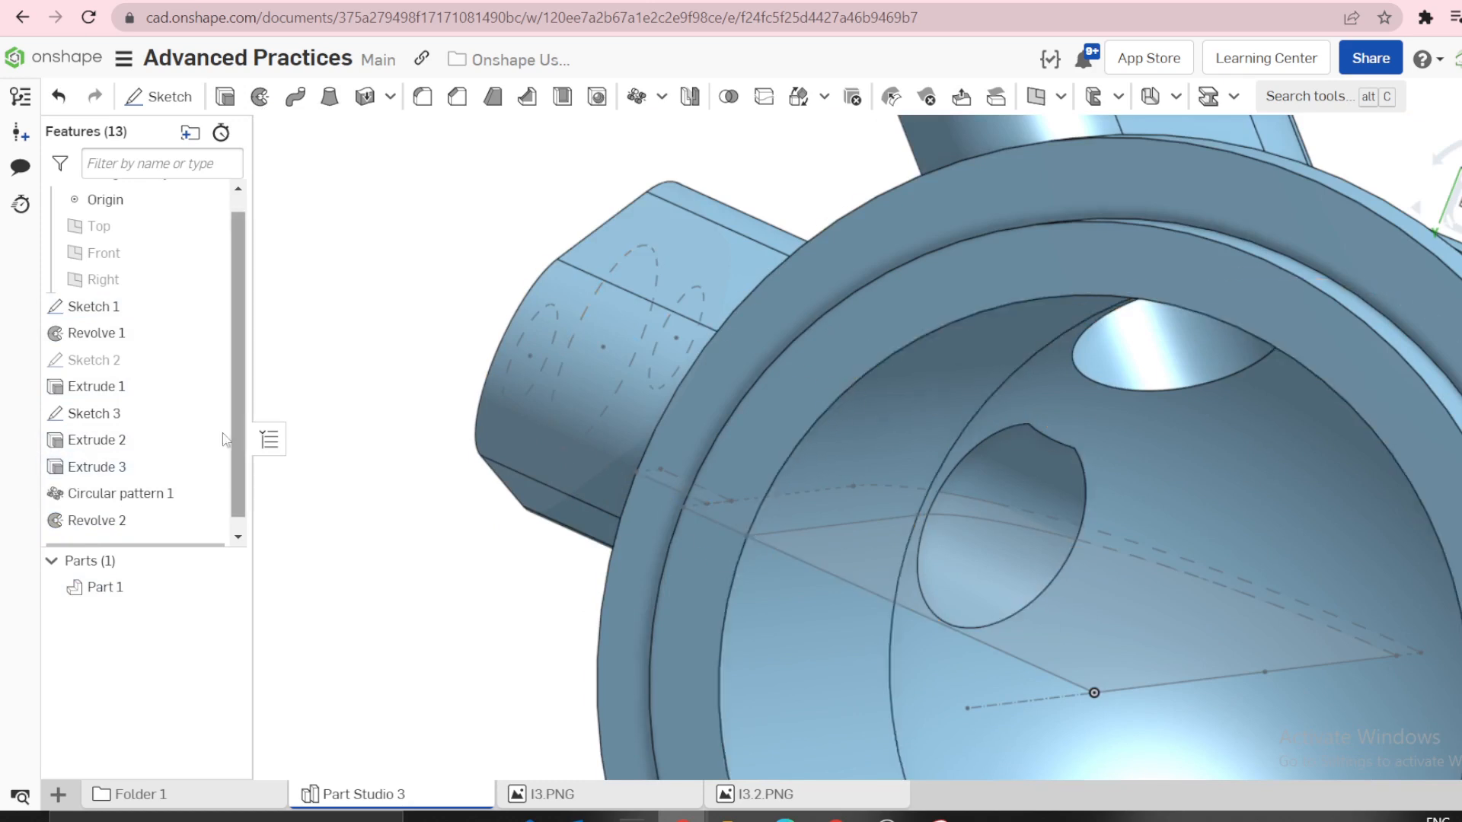
right_click(139, 448)
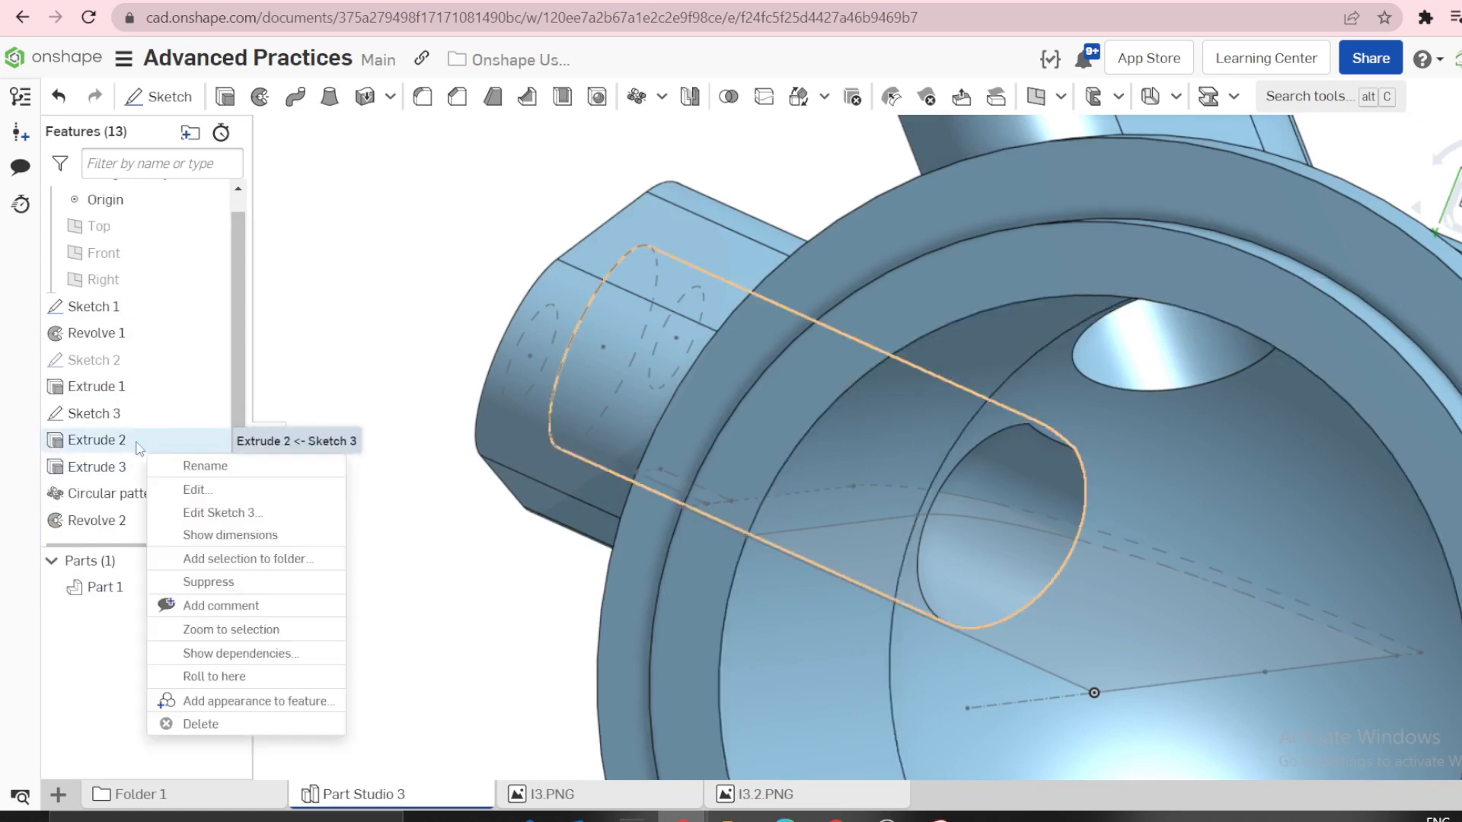
click(196, 490)
scroll(632, 190, down, 3)
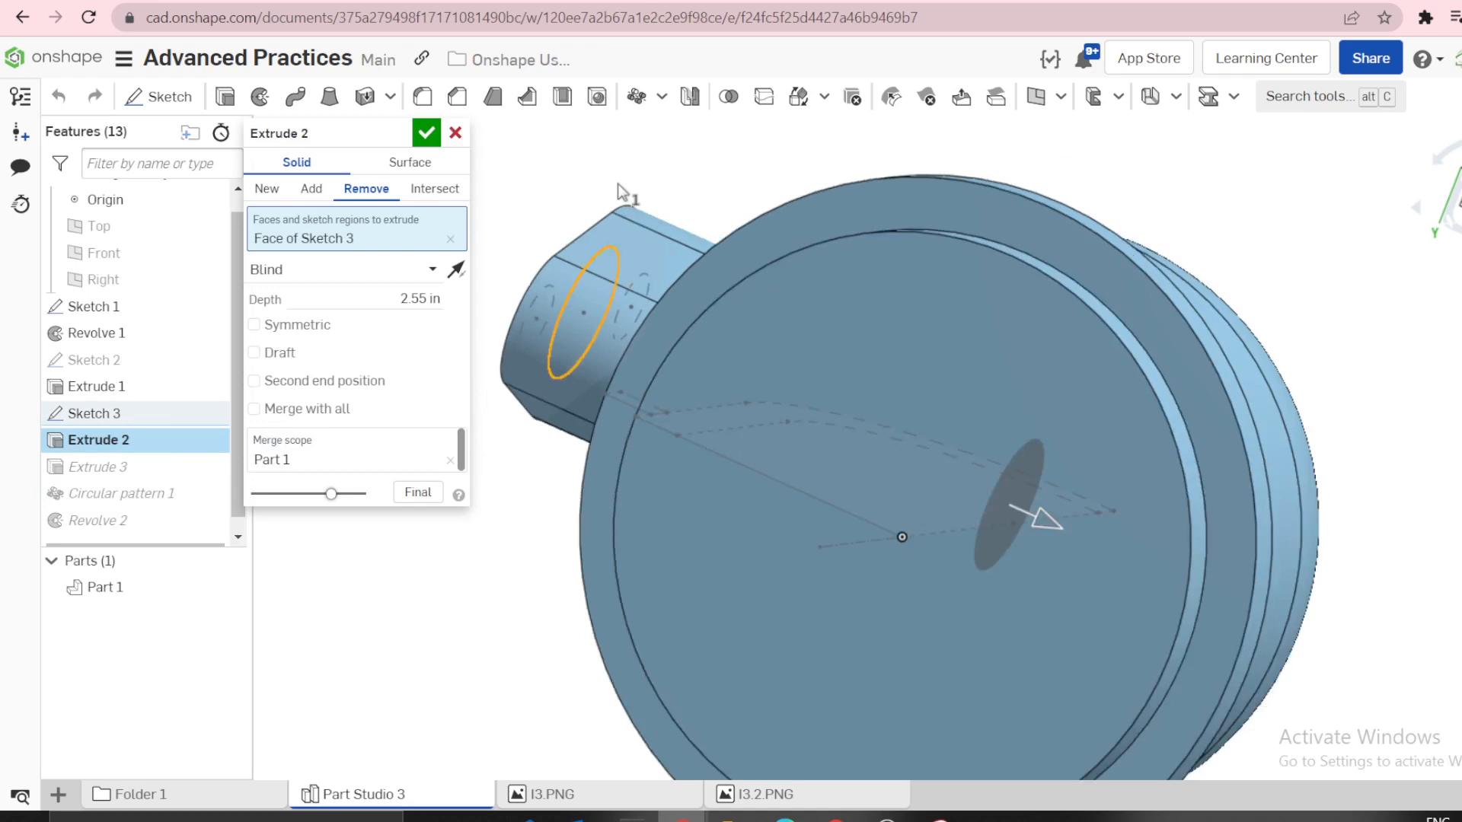
right_drag(644, 232, 887, 282)
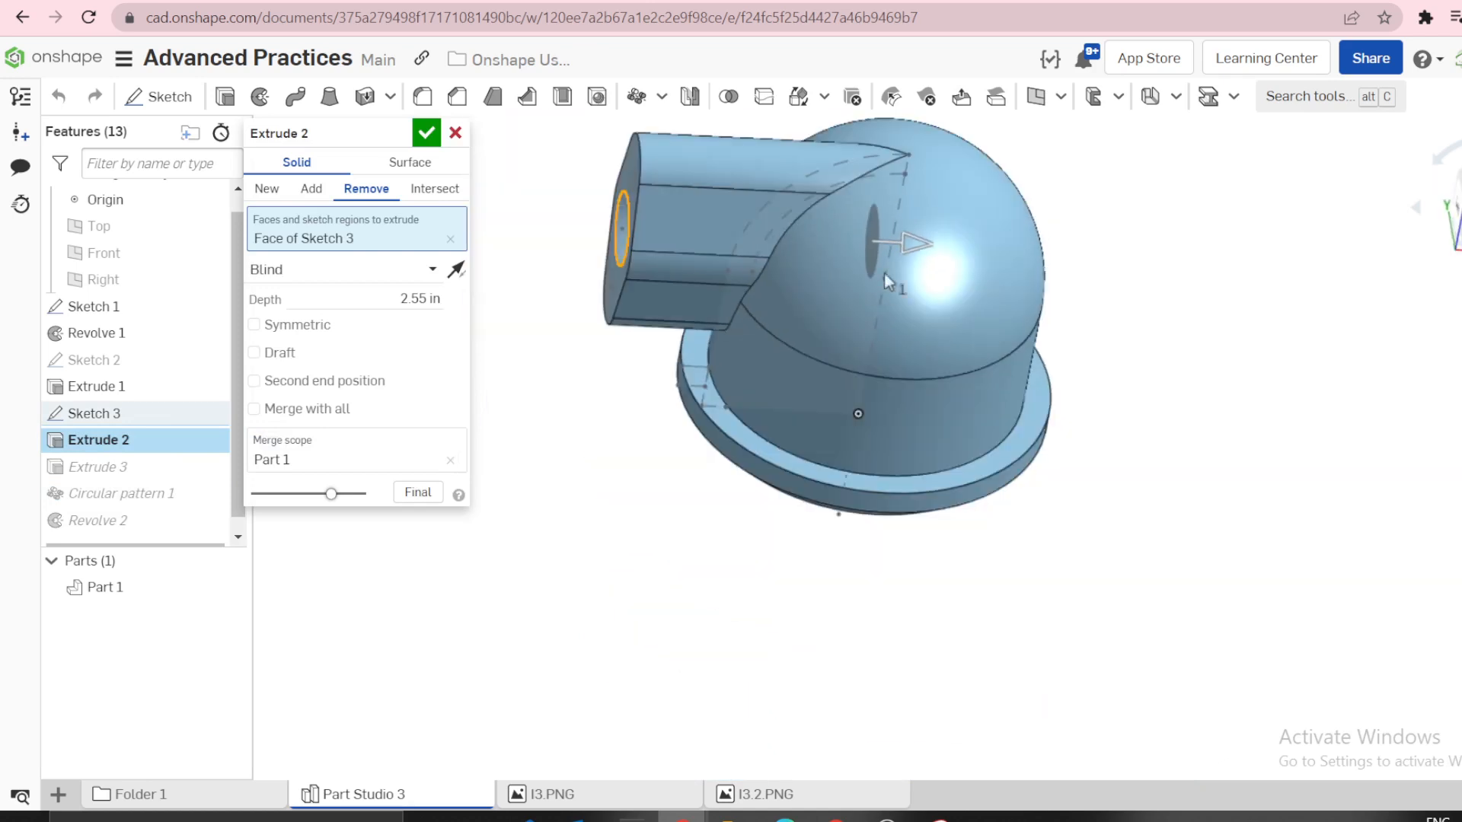
drag(916, 254, 1004, 250)
click(427, 134)
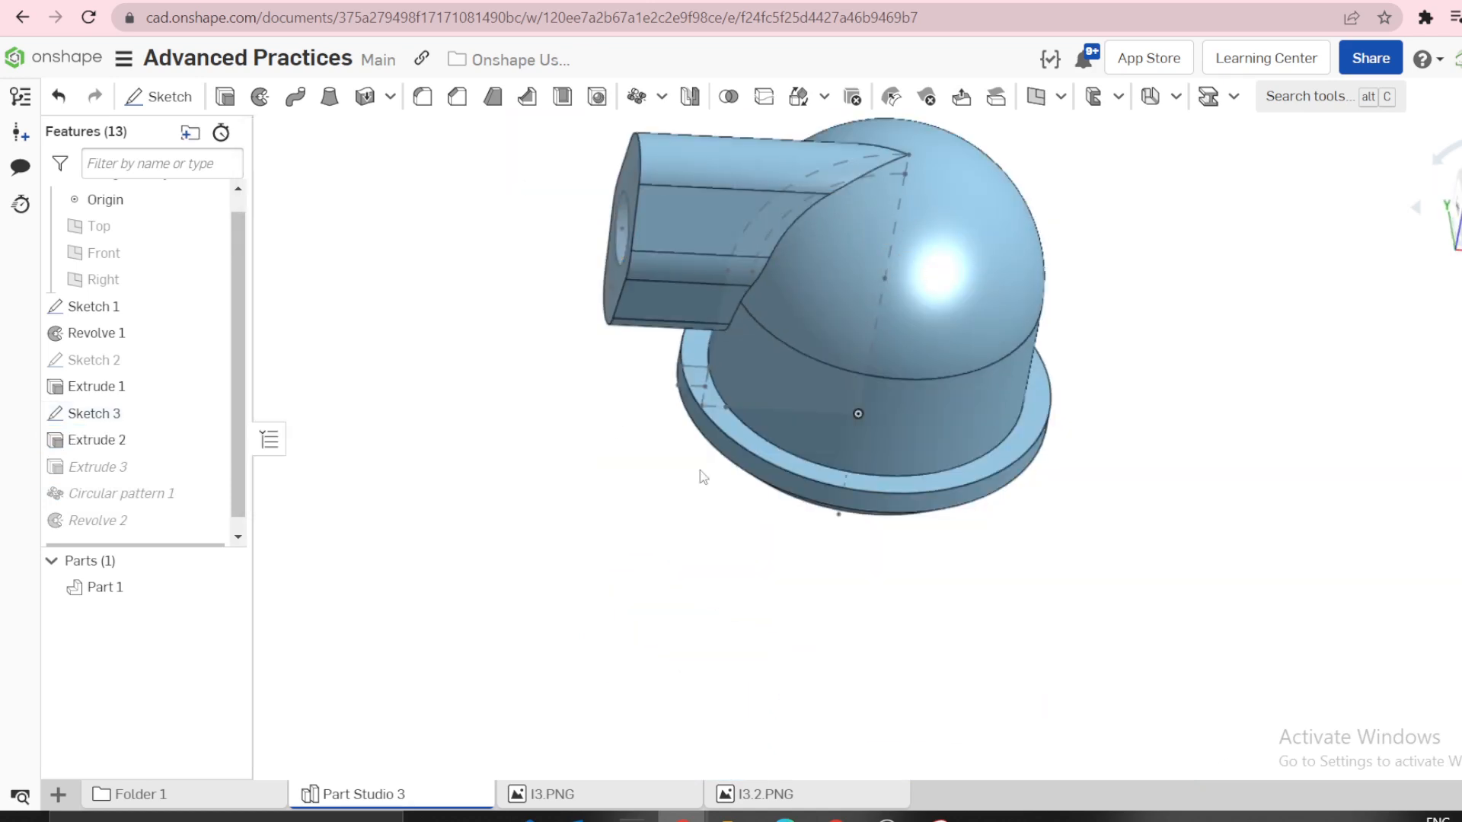
Examine the two port bore openings inside the hollow dome, especially the notched edge of one opening.
scroll(700, 469, down, 3)
right_drag(700, 469, 656, 308)
scroll(789, 402, up, 8)
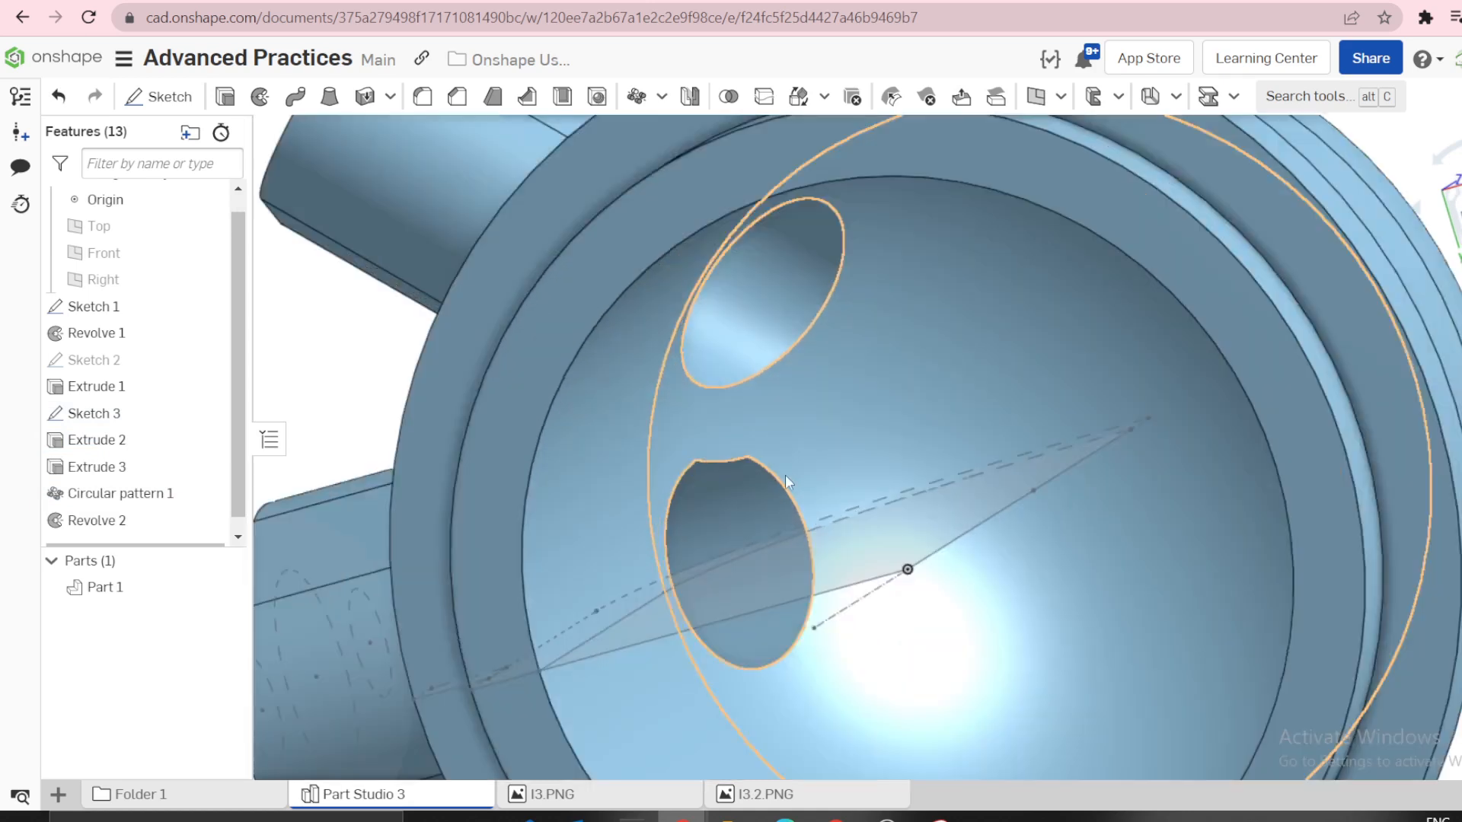
right_drag(785, 474, 754, 479)
scroll(711, 443, up, 3)
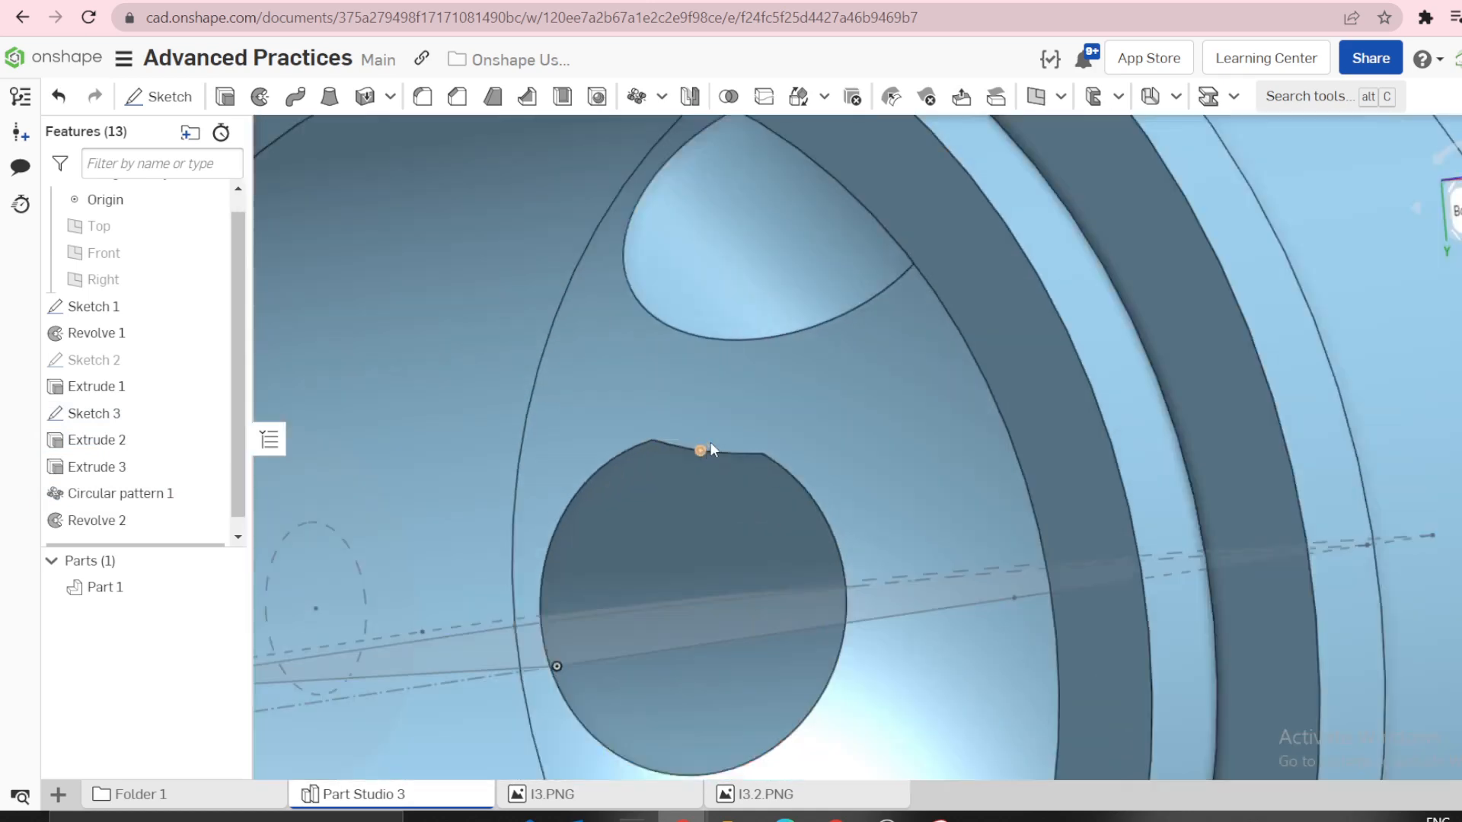
scroll(710, 442, down, 3)
right_drag(735, 430, 881, 319)
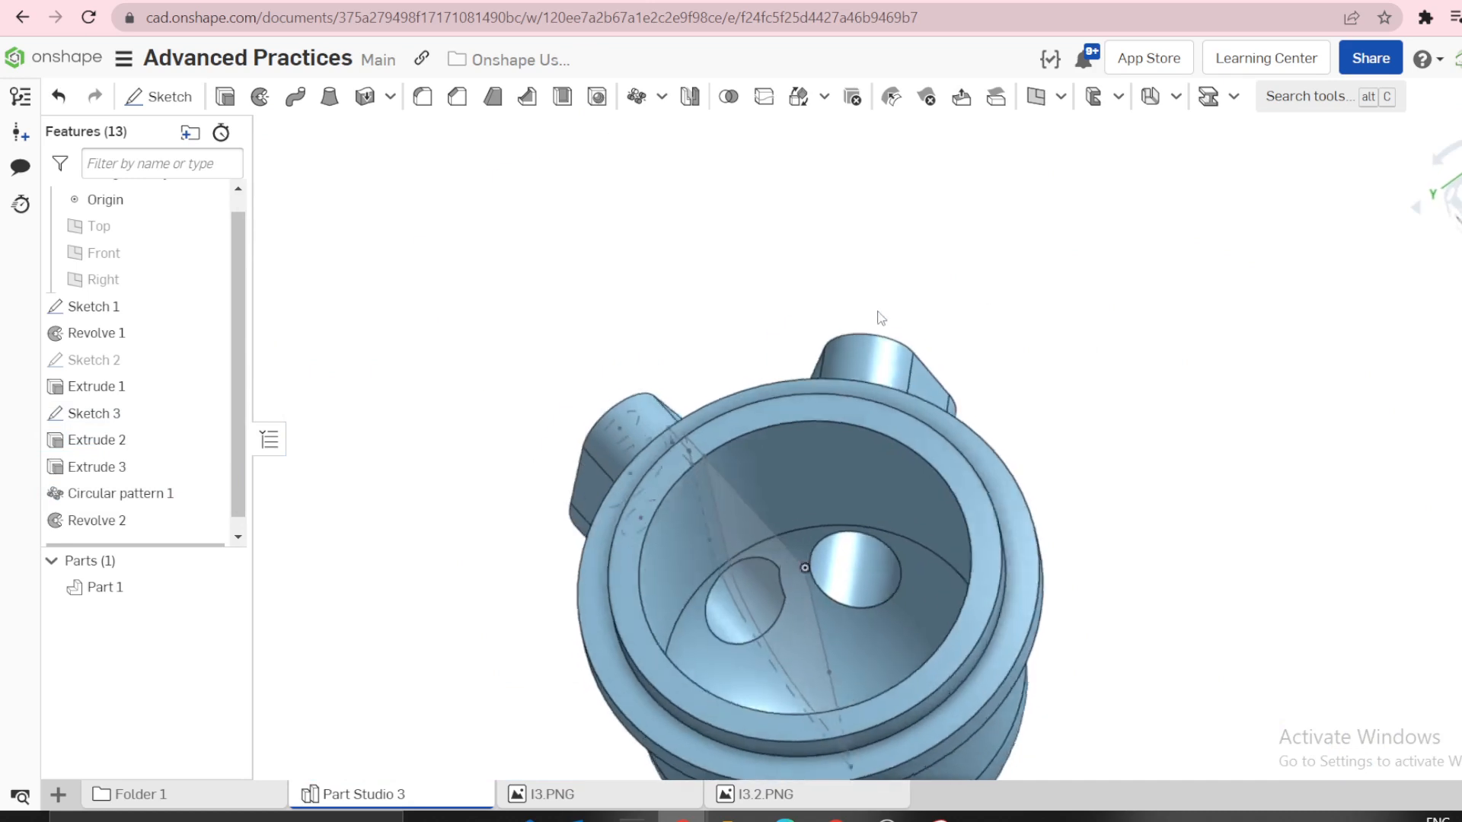
scroll(825, 495, up, 3)
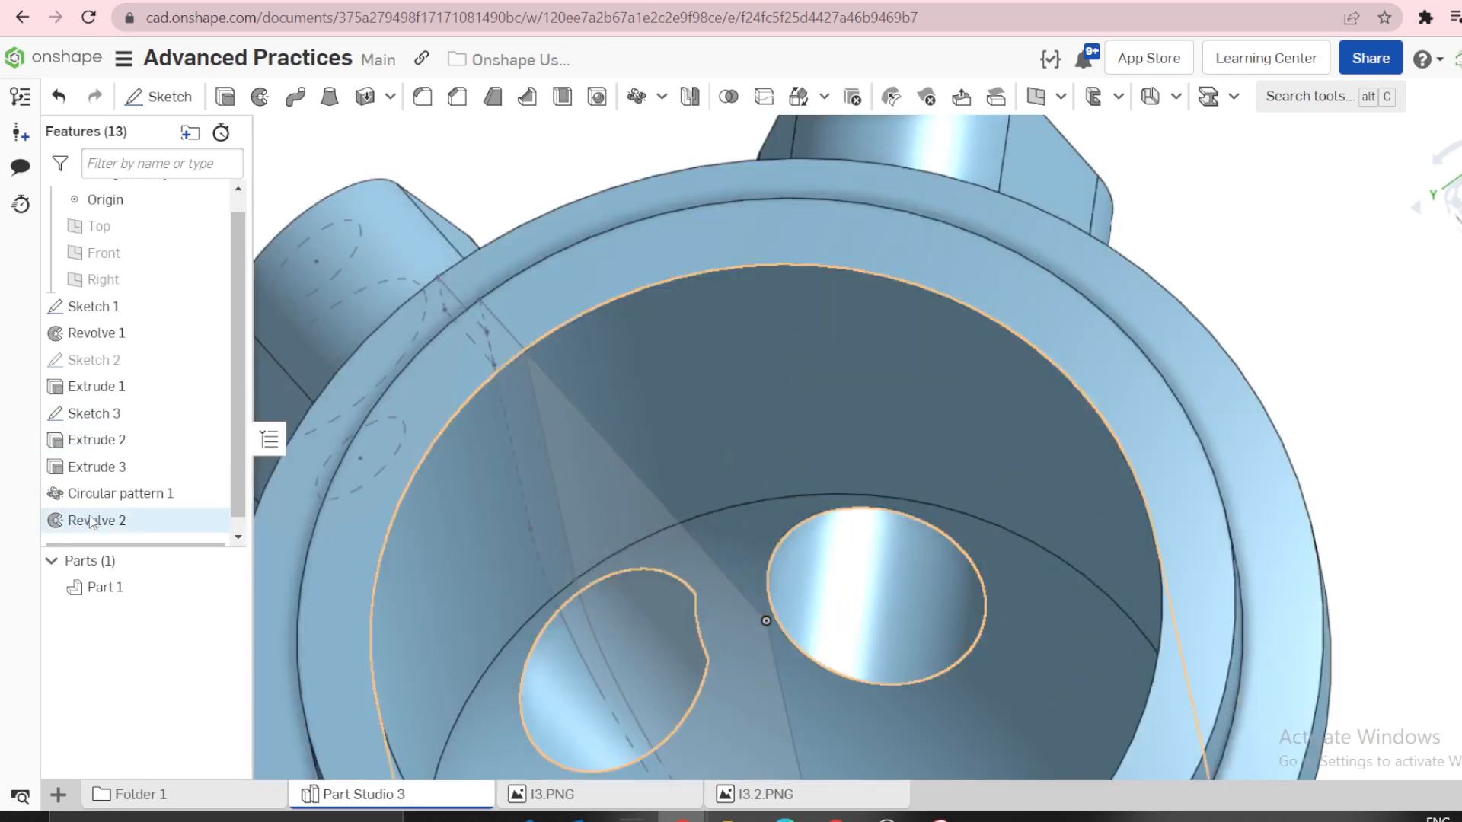
Highlight the geometry of Circular pattern 1 and check how it meets the notched bore opening.
click(114, 494)
scroll(803, 487, down, 2)
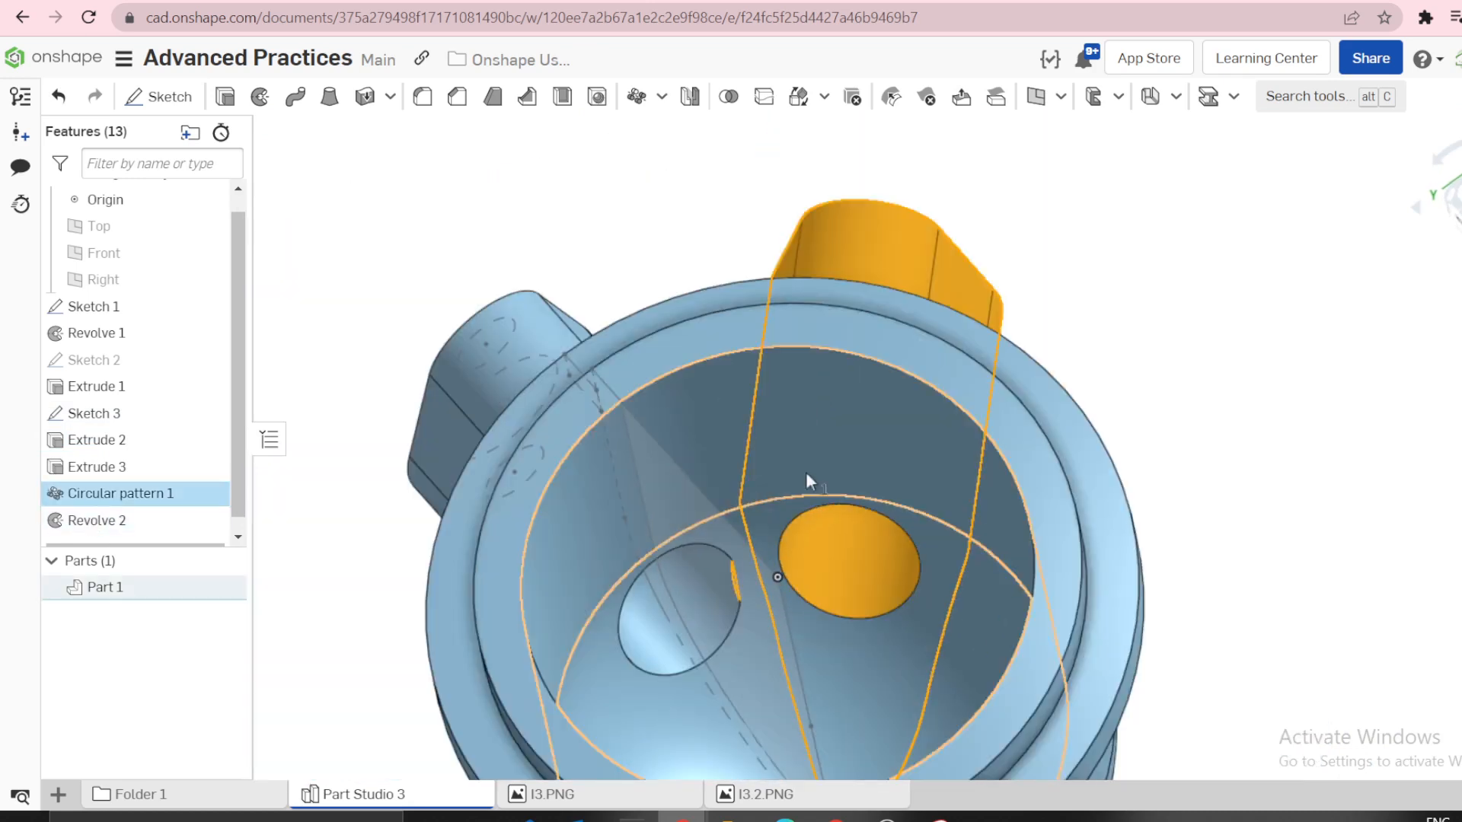
click(353, 297)
right_drag(788, 585, 746, 550)
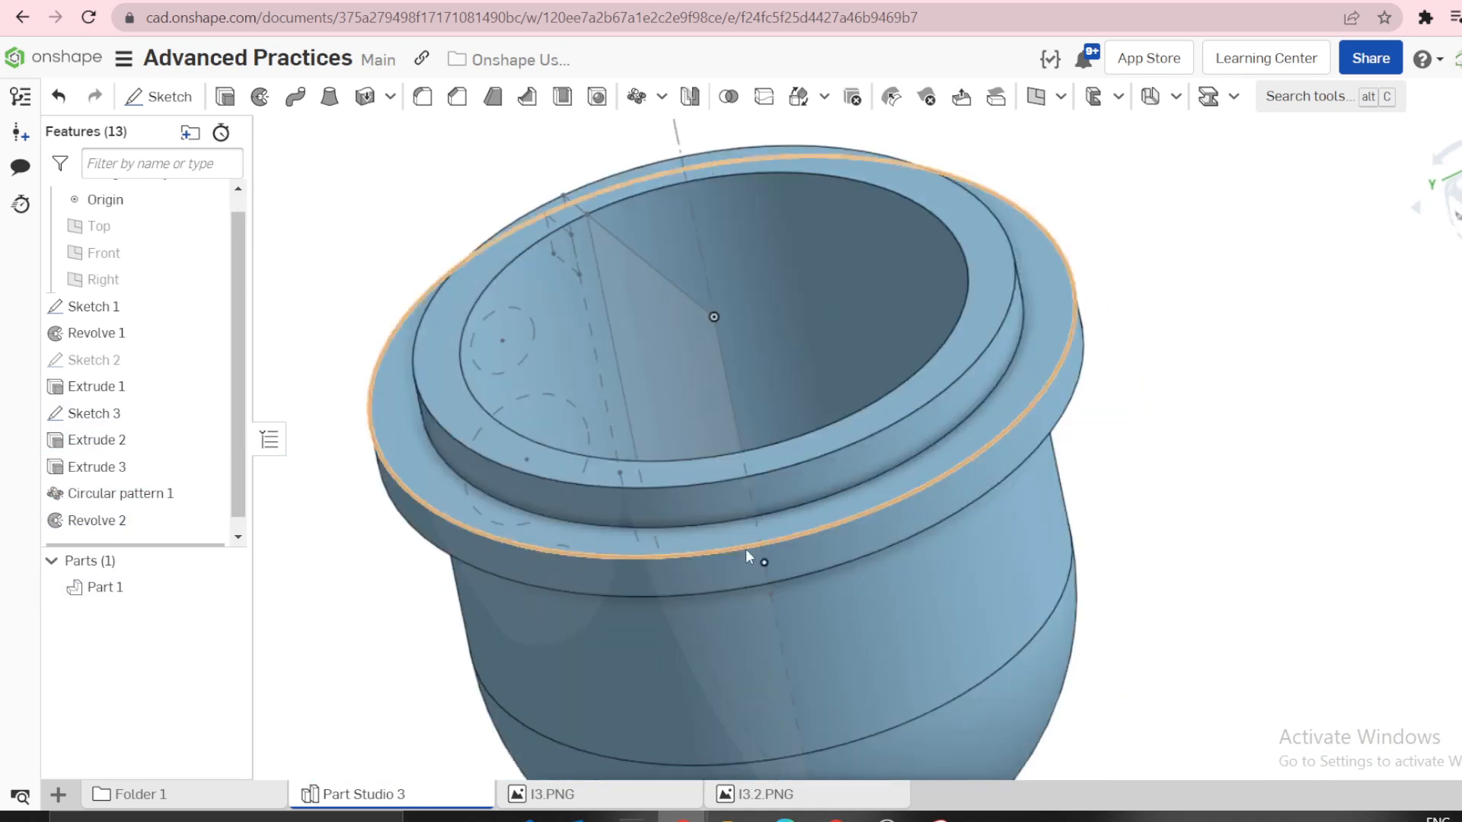
right_drag(737, 477, 738, 509)
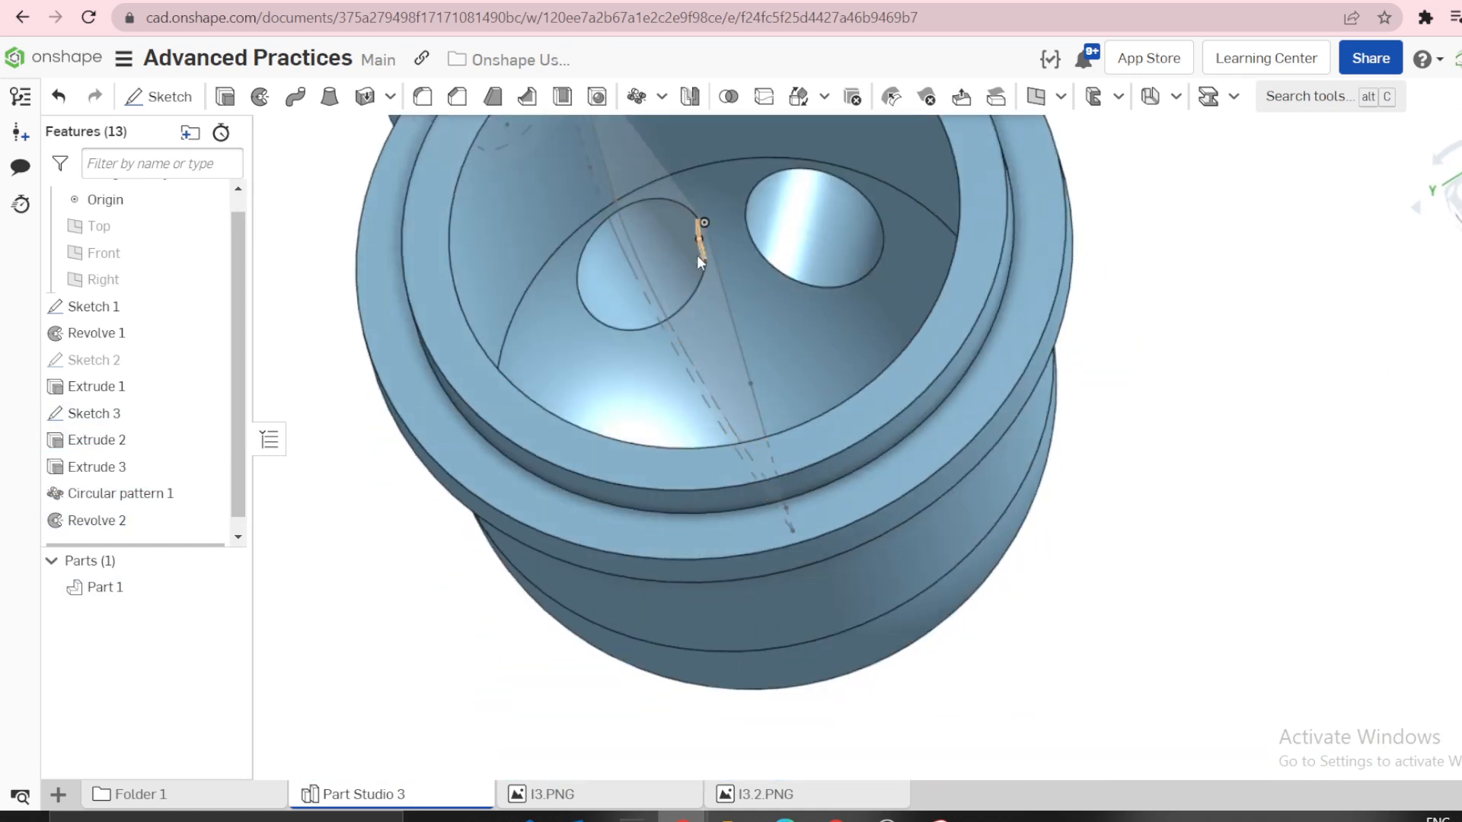
mouse_move(702, 253)
right_down()
mouse_move(796, 427)
mouse_move(704, 231)
right_up()
right_drag(709, 207, 652, 211)
Inspect the sliver at the inner end of the port's central bore from outside the flange.
scroll(647, 224, up, 5)
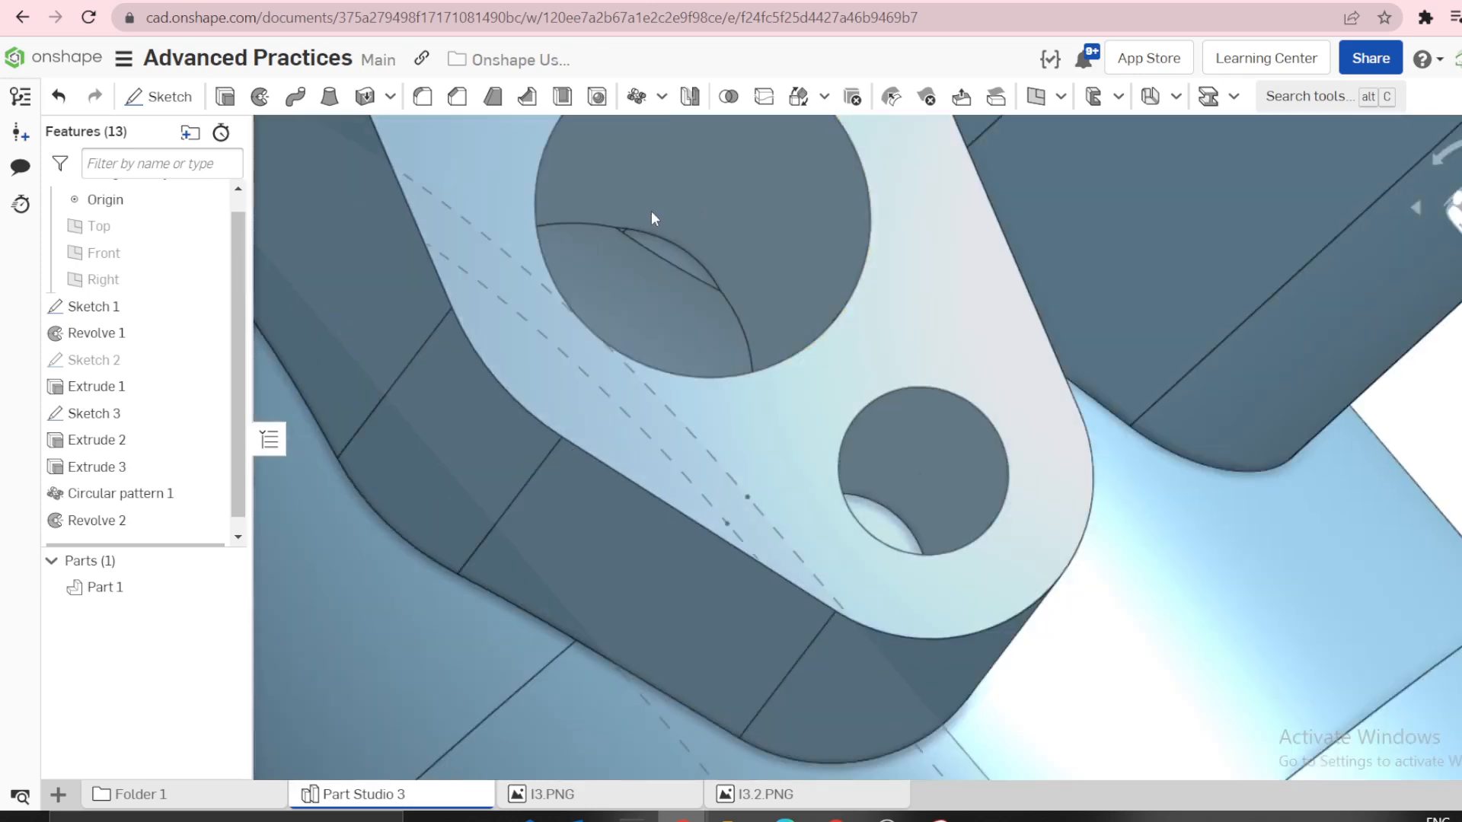
scroll(670, 259, up, 8)
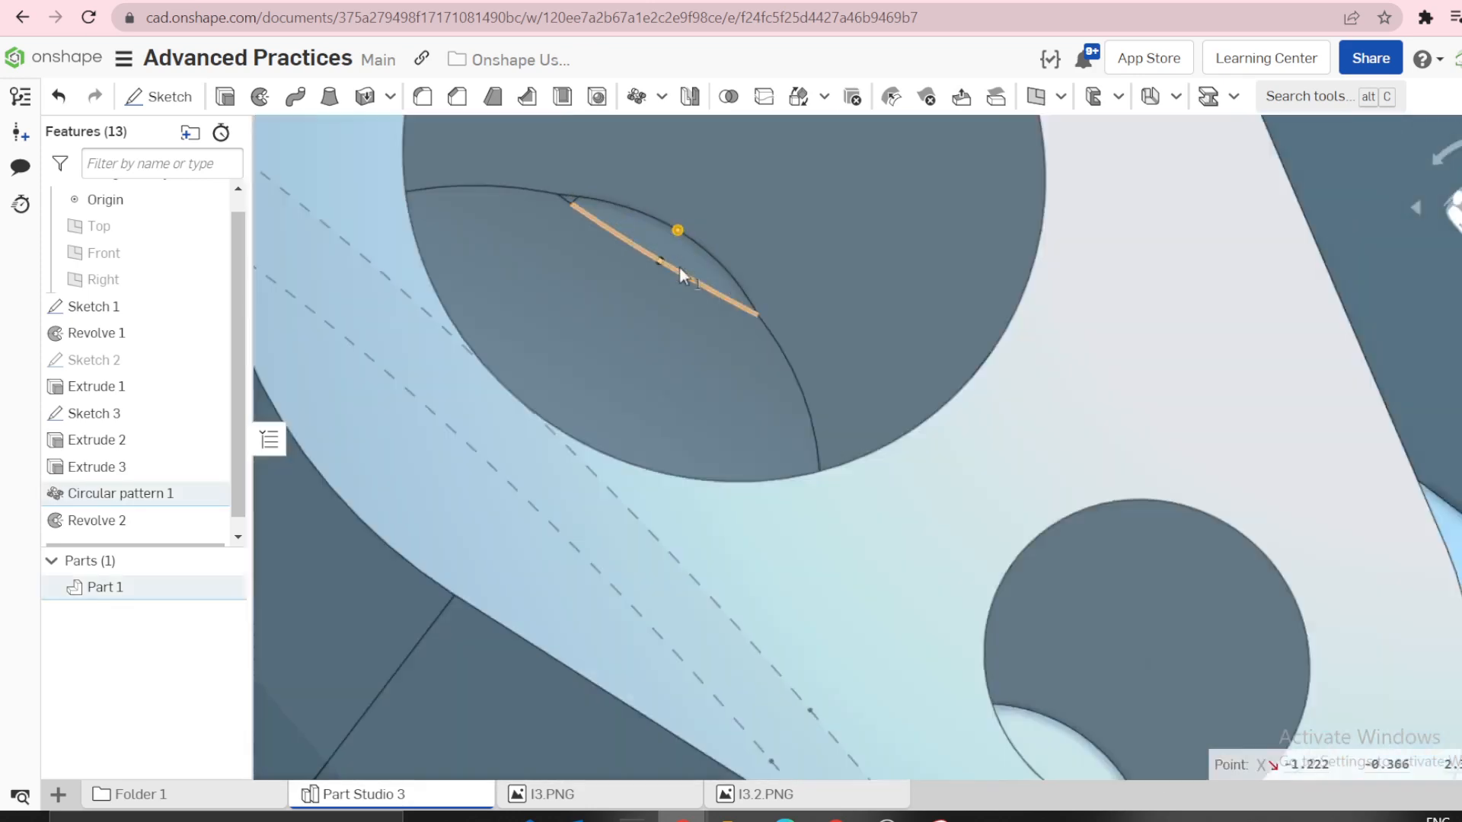
scroll(673, 289, down, 8)
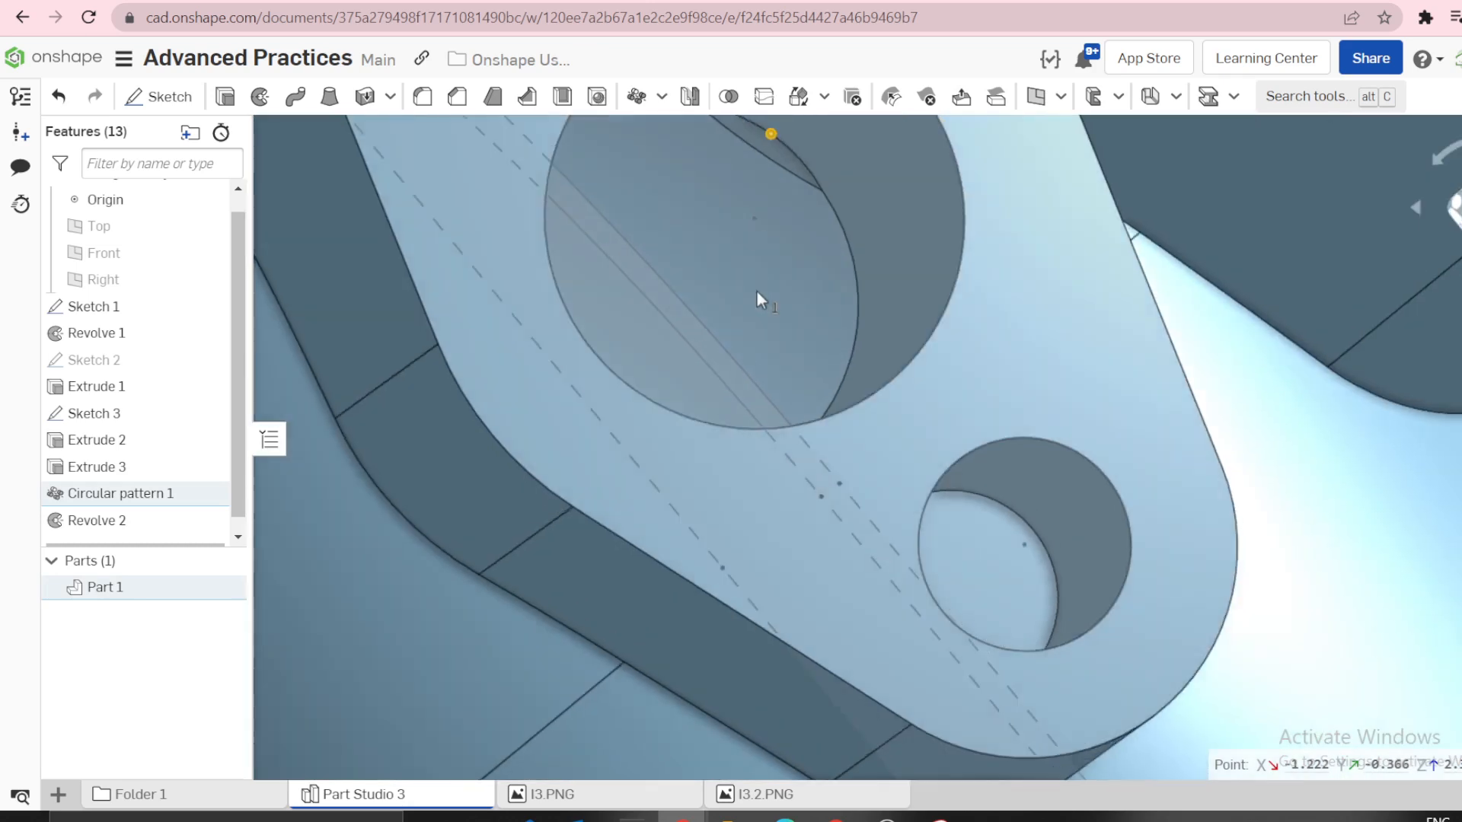
right_drag(756, 290, 762, 278)
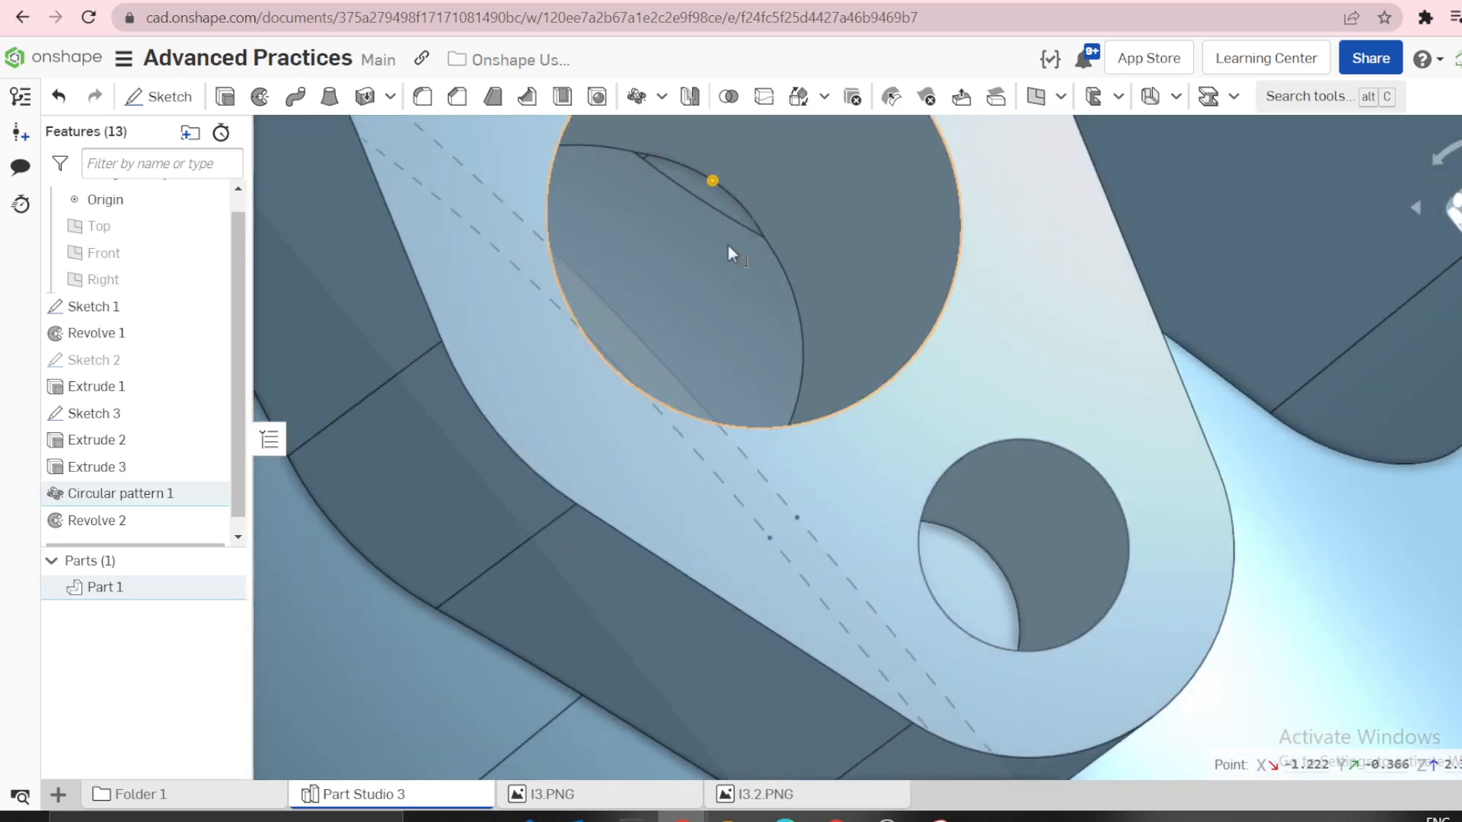
click(692, 180)
scroll(692, 180, down, 3)
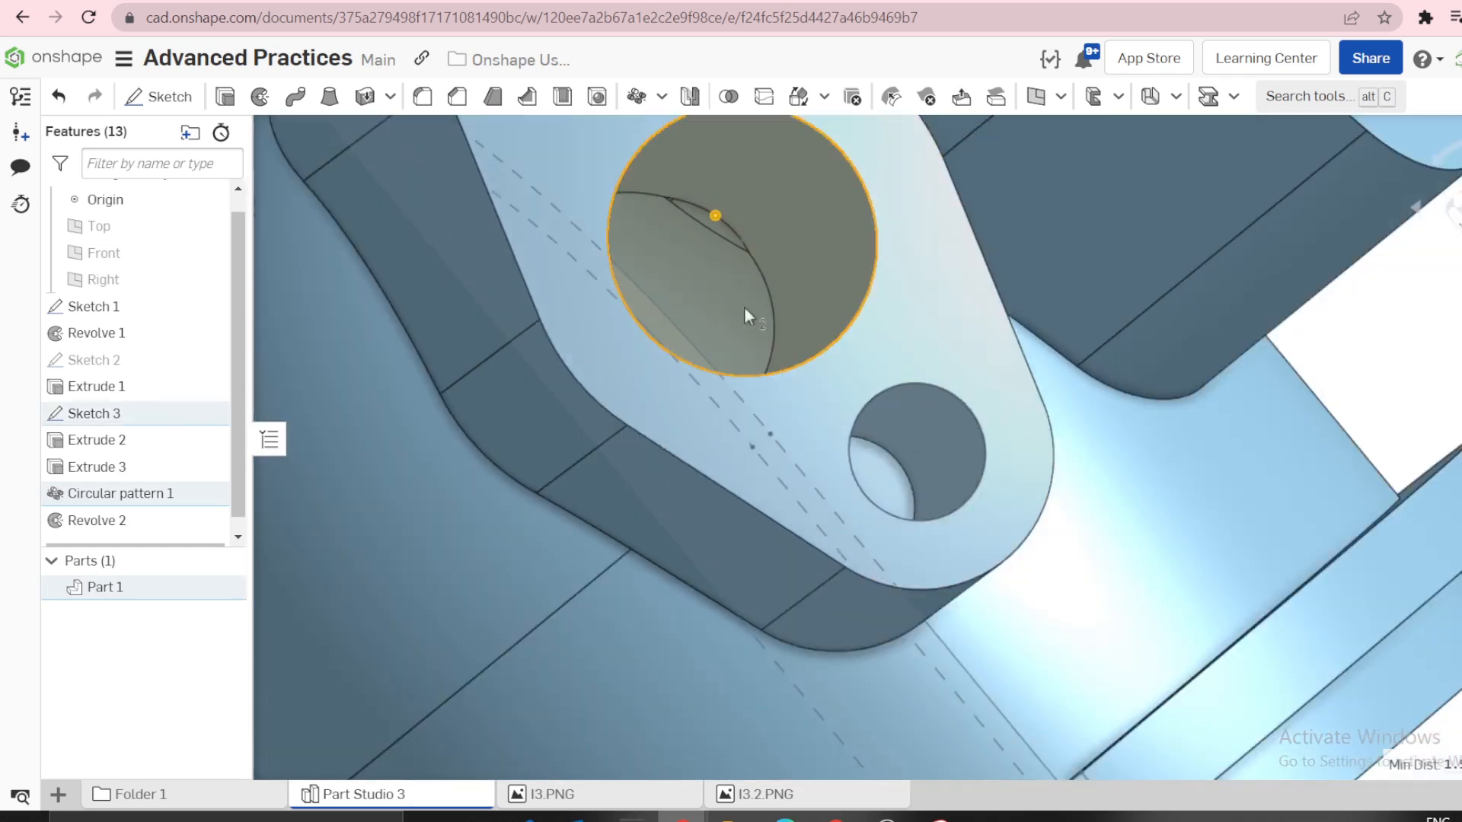
click(1363, 344)
scroll(775, 225, down, 10)
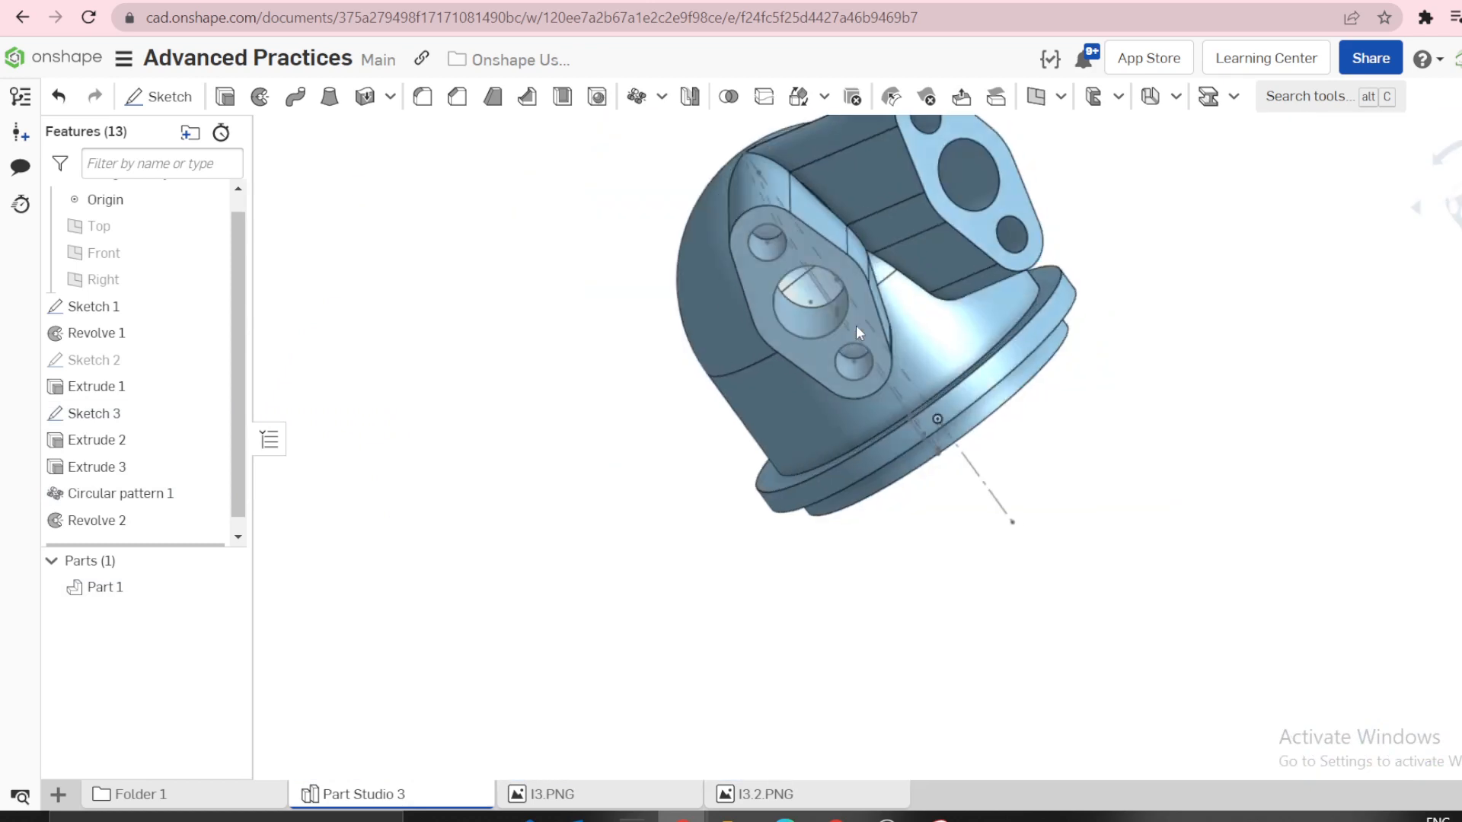
Hide Sketch 1 and consult the I3.PNG drawing for the remaining angled round port.
right_drag(856, 327, 873, 322)
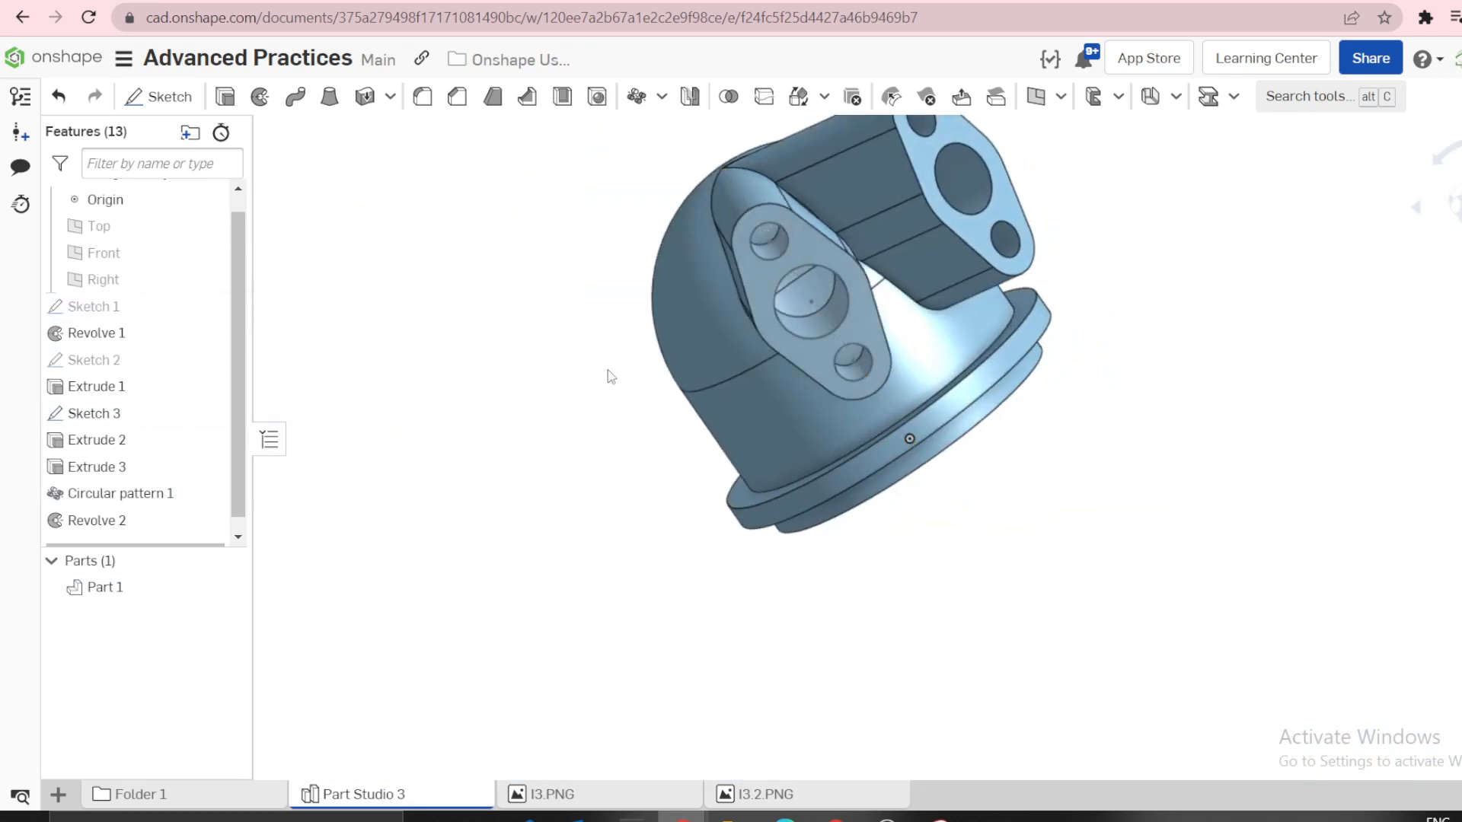
mouse_move(606, 376)
right_down()
mouse_move(636, 385)
mouse_move(630, 476)
mouse_move(662, 469)
right_up()
scroll(661, 469, down, 2)
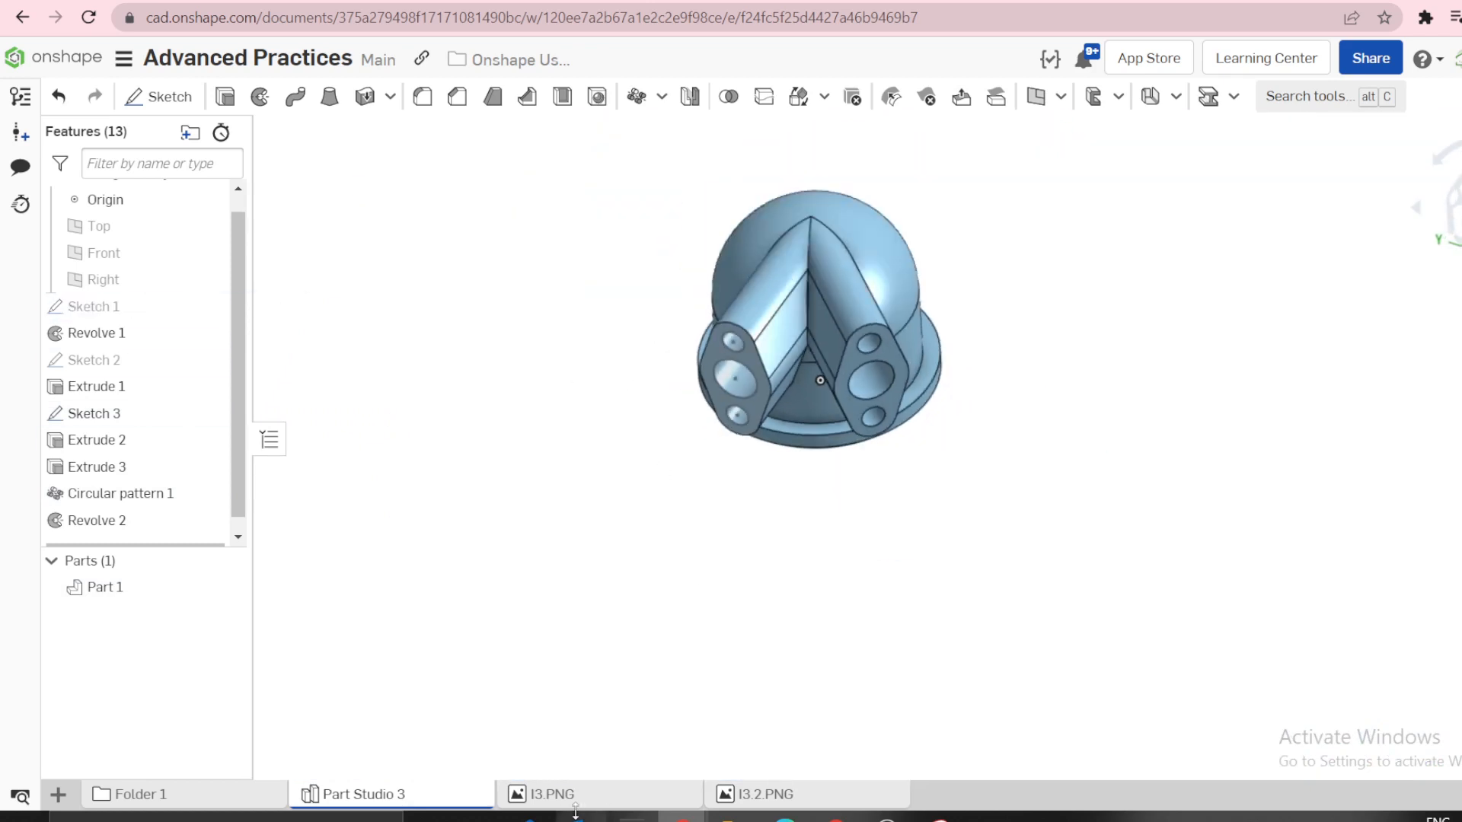
click(568, 797)
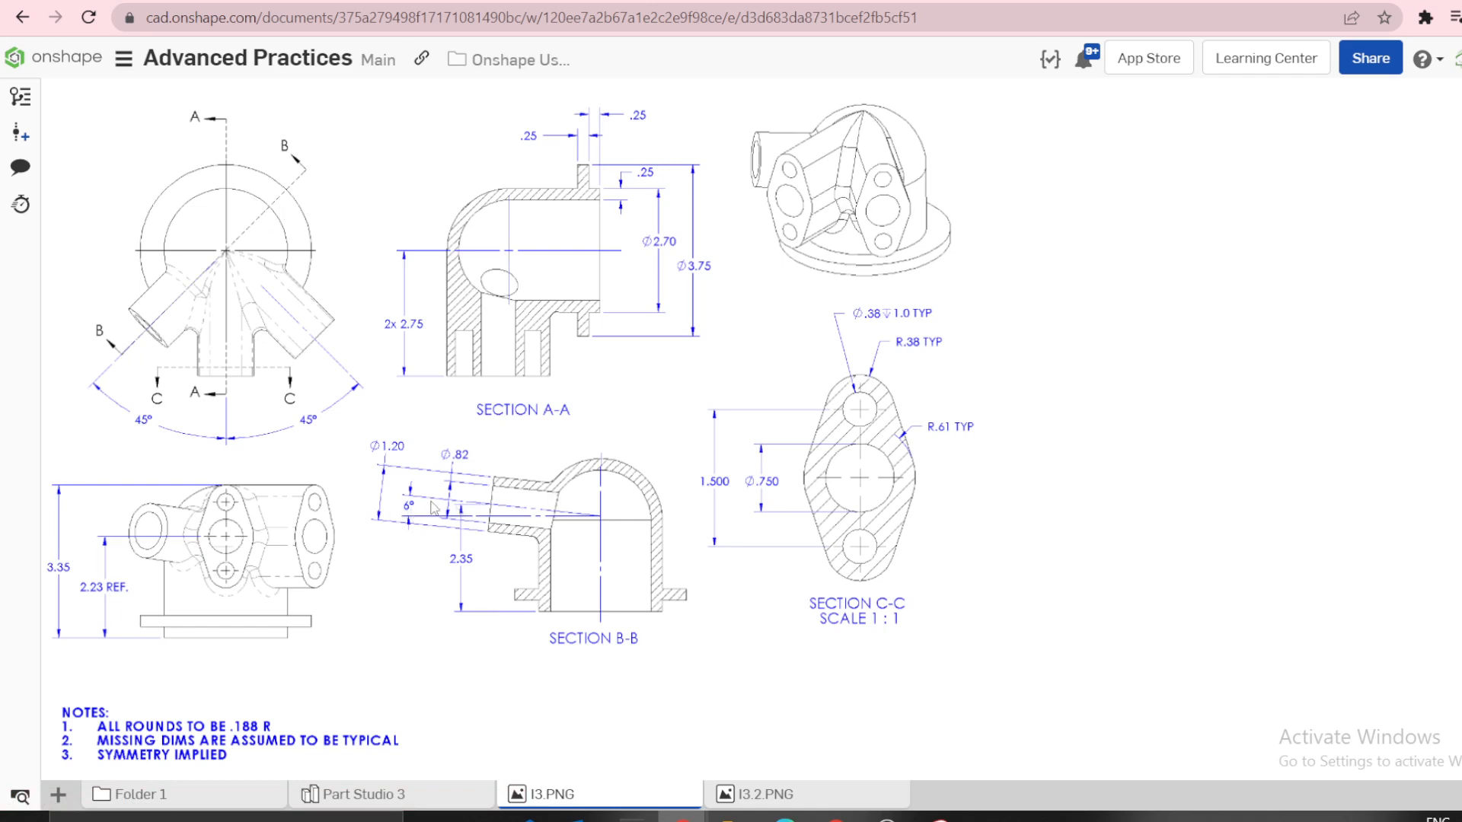
click(435, 796)
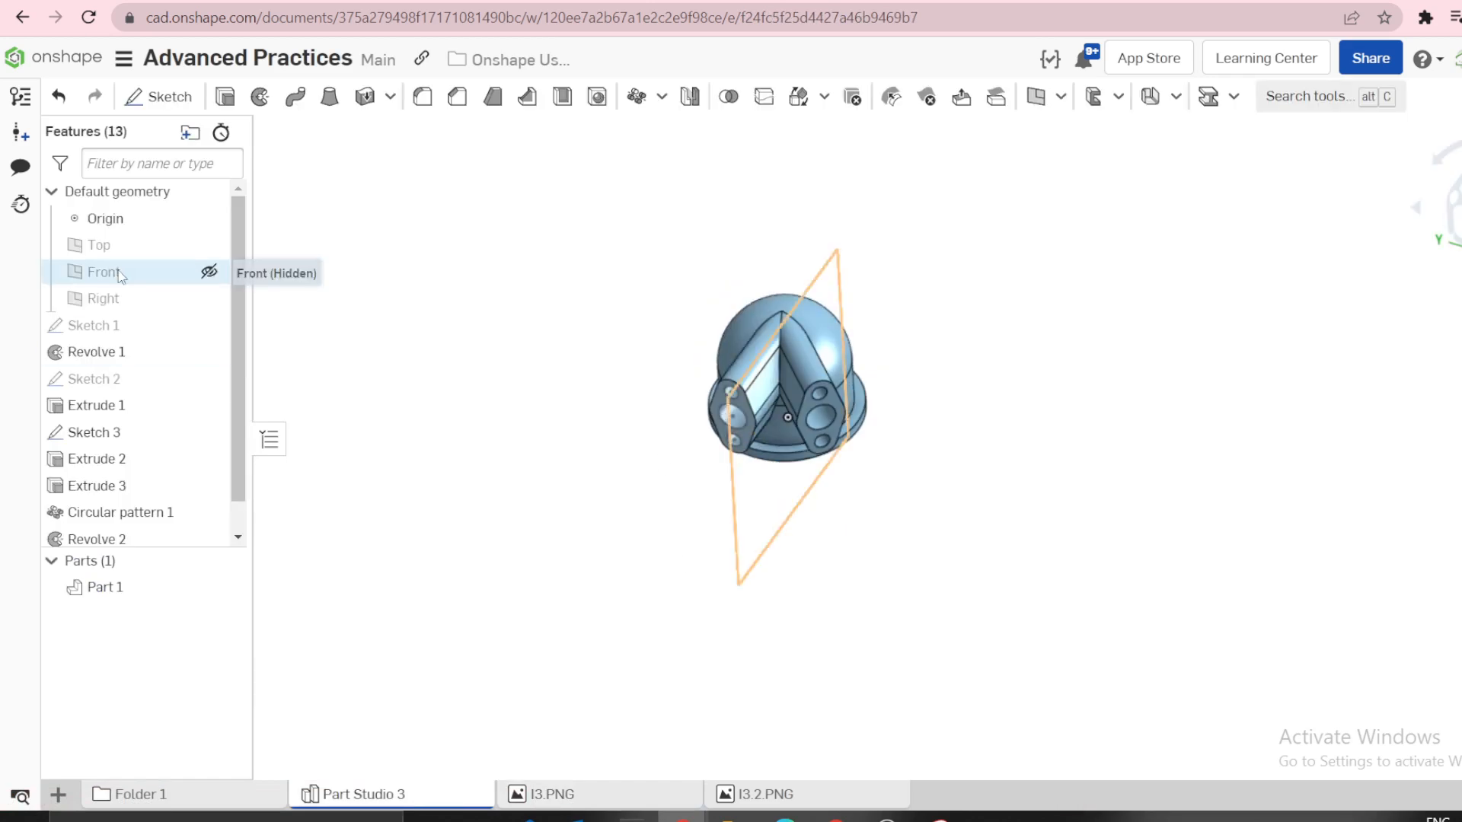
click(118, 270)
right_drag(565, 247, 567, 309)
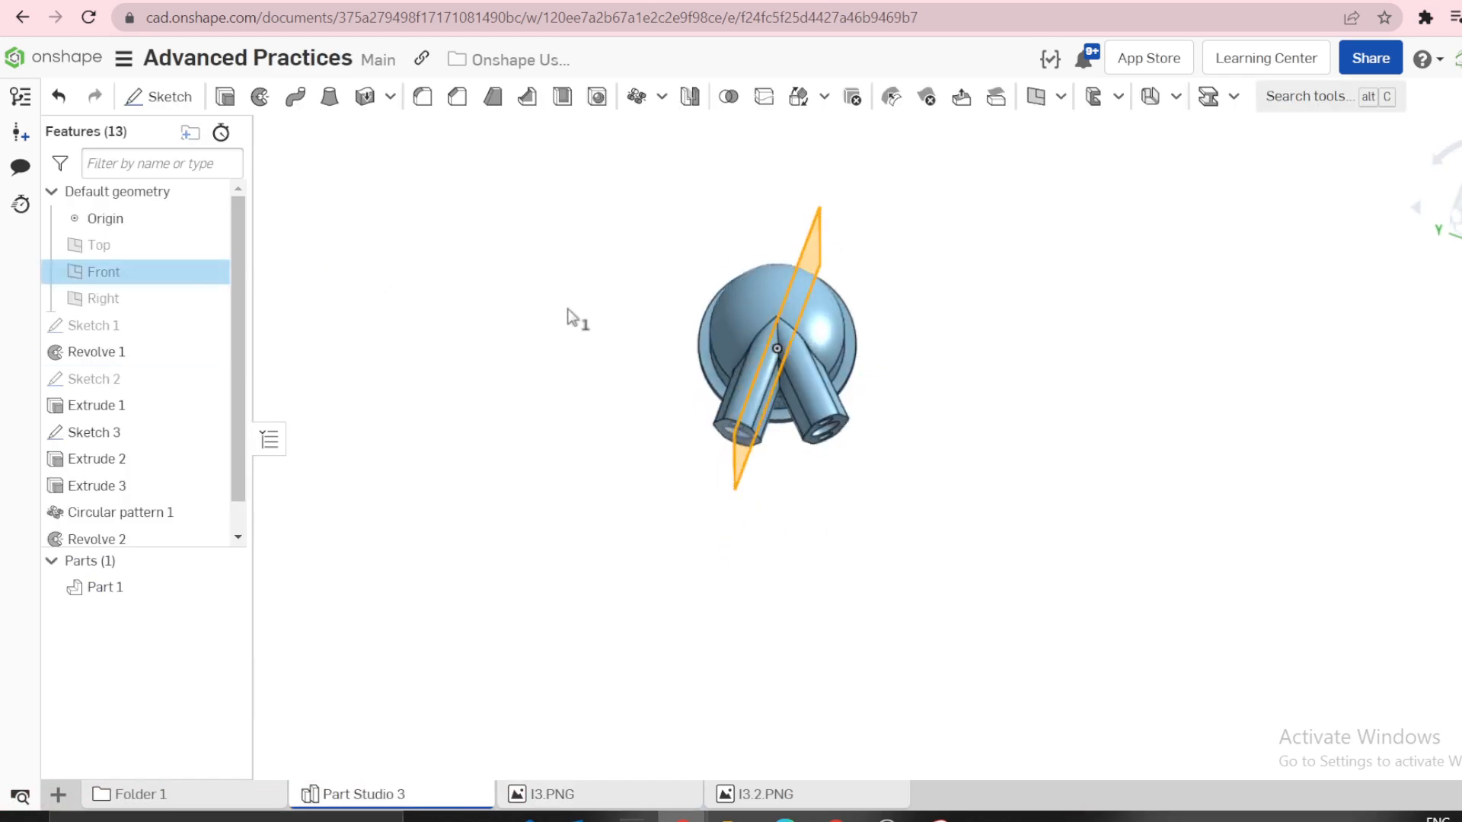
click(1036, 96)
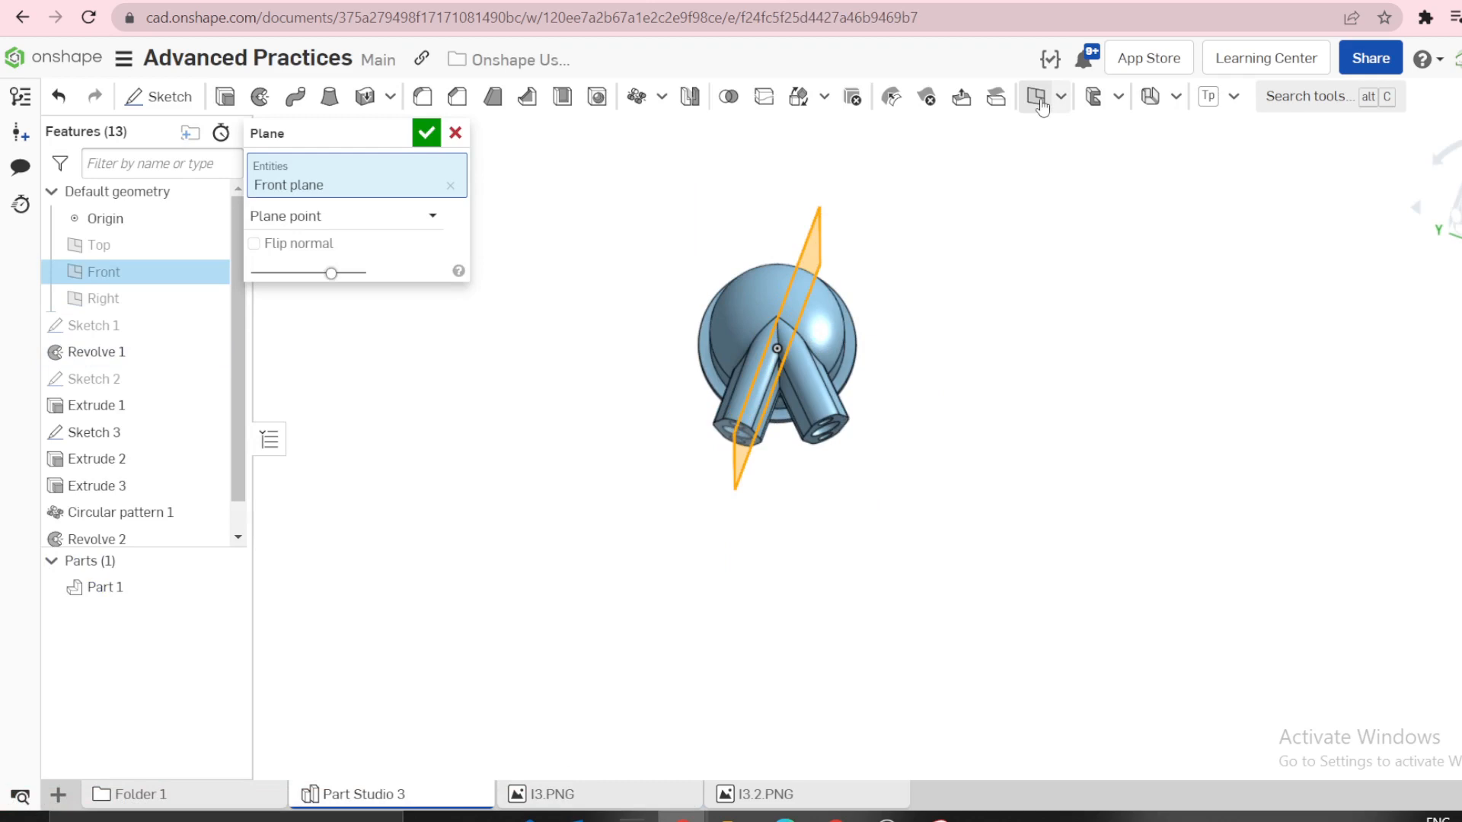
click(431, 222)
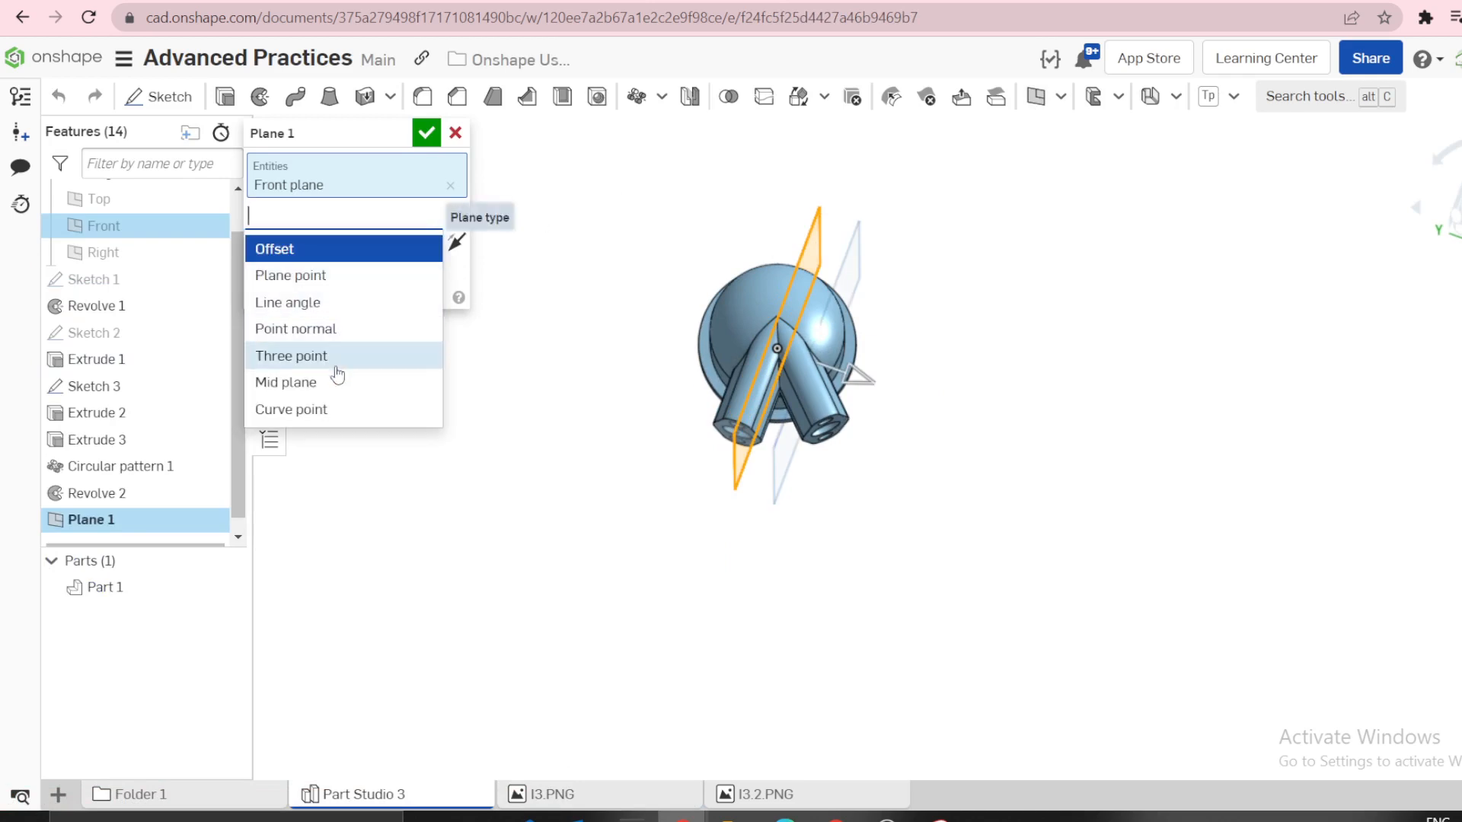
click(290, 303)
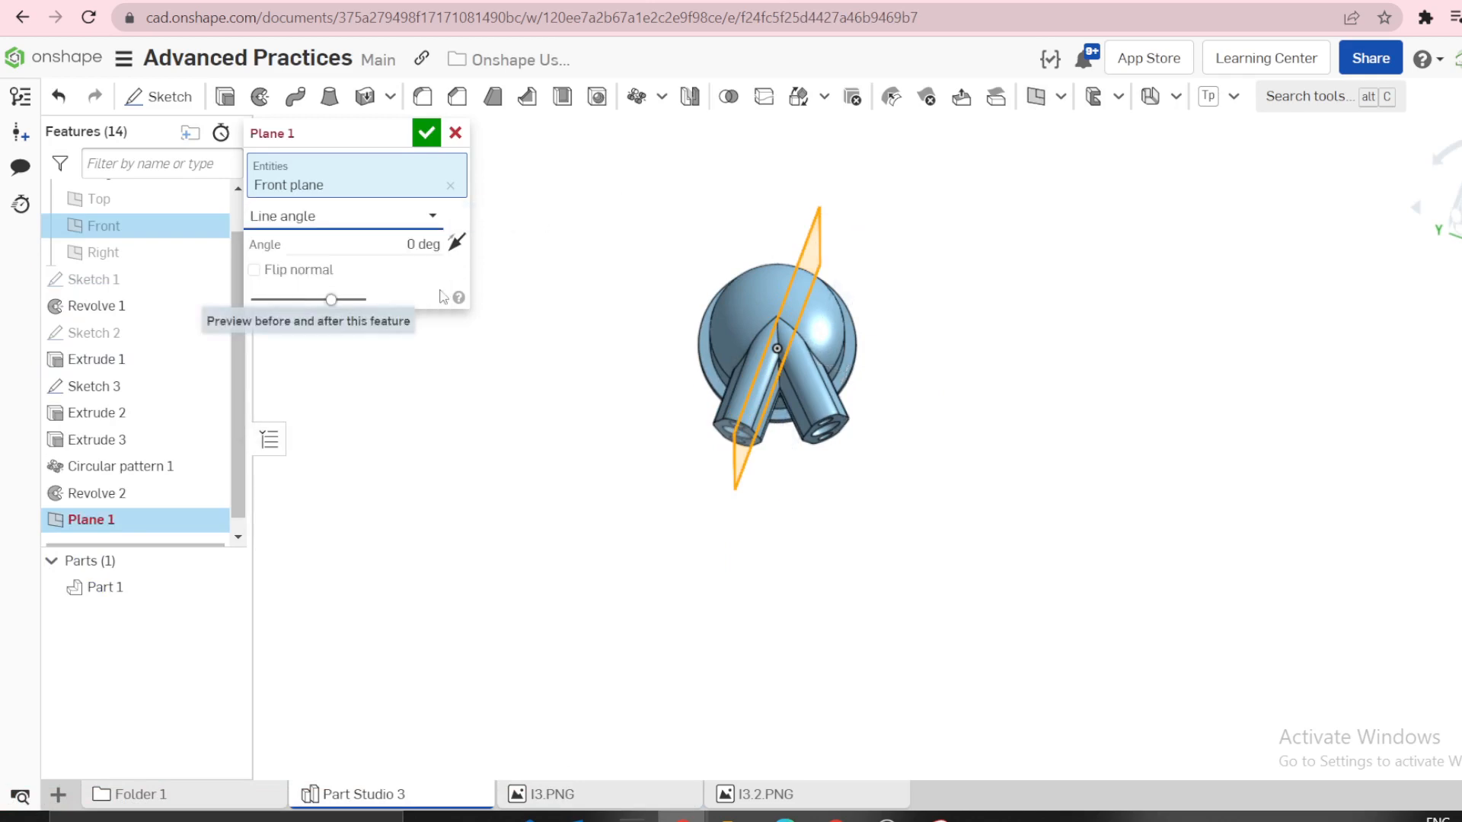
mouse_move(671, 327)
right_down()
mouse_move(661, 262)
mouse_move(682, 308)
right_up()
click(455, 133)
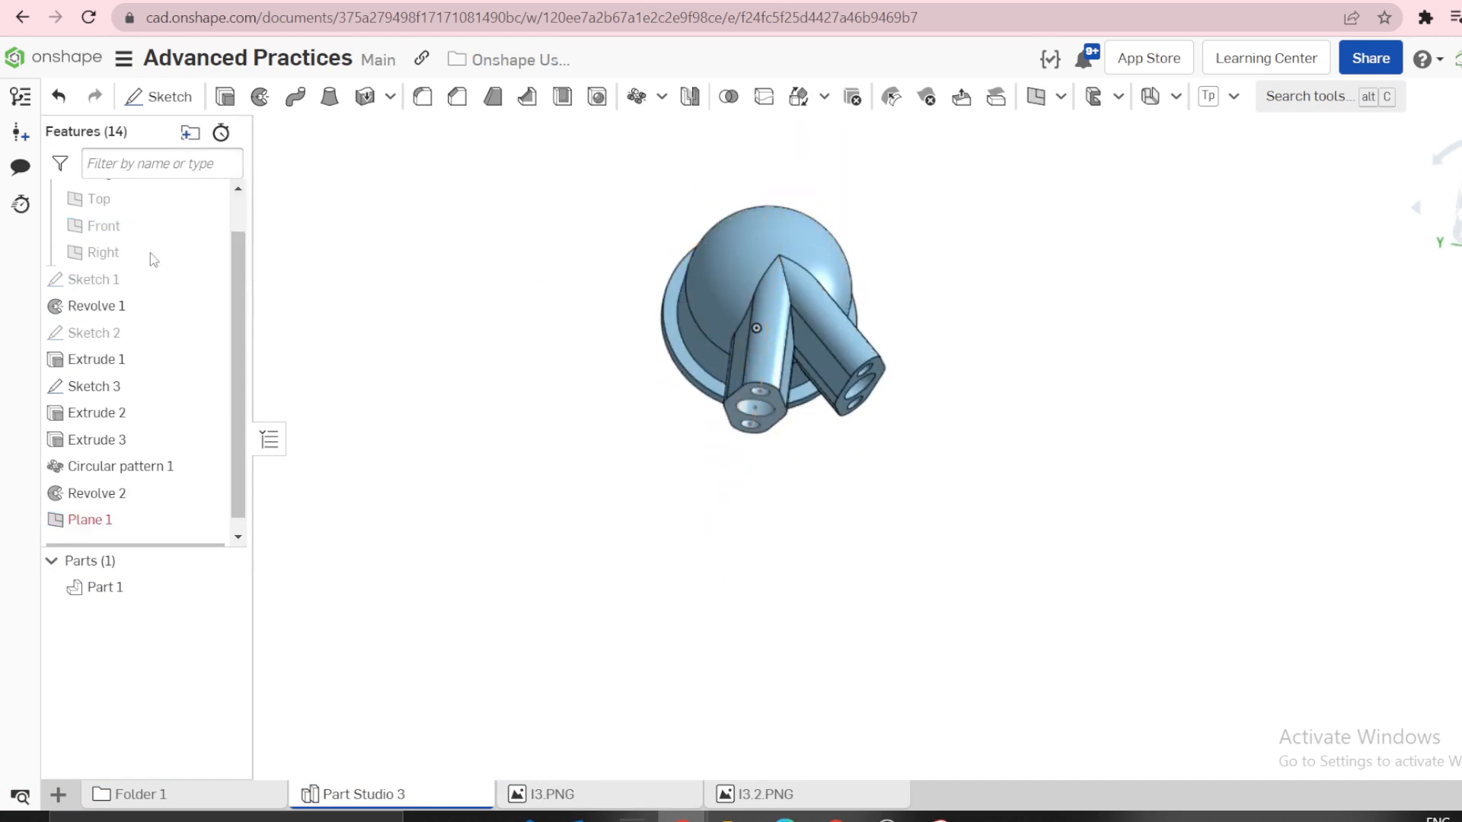
Create a mid plane between the Front and Right planes for the angled round port.
click(116, 263)
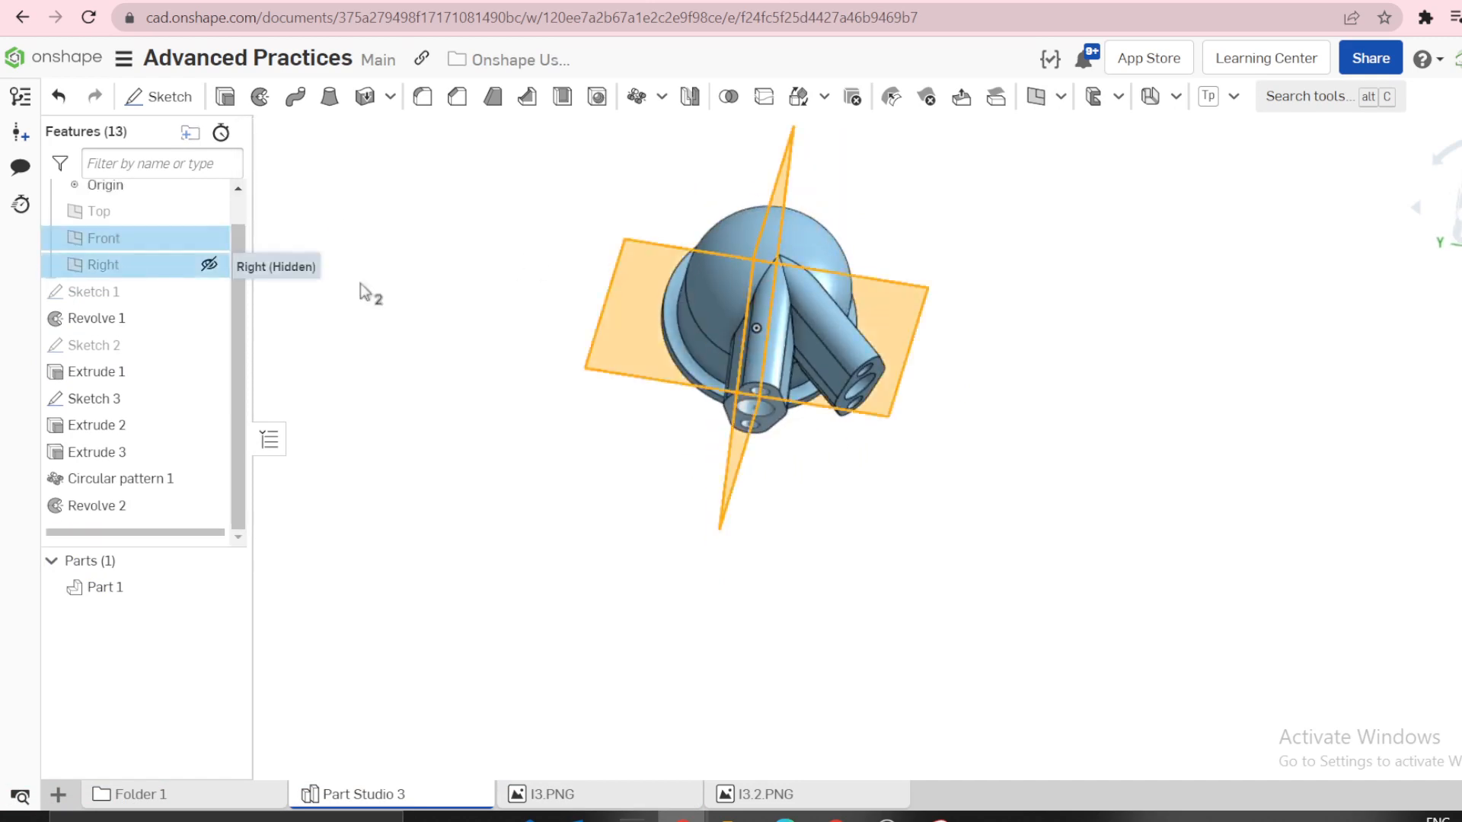
right_drag(359, 283, 434, 329)
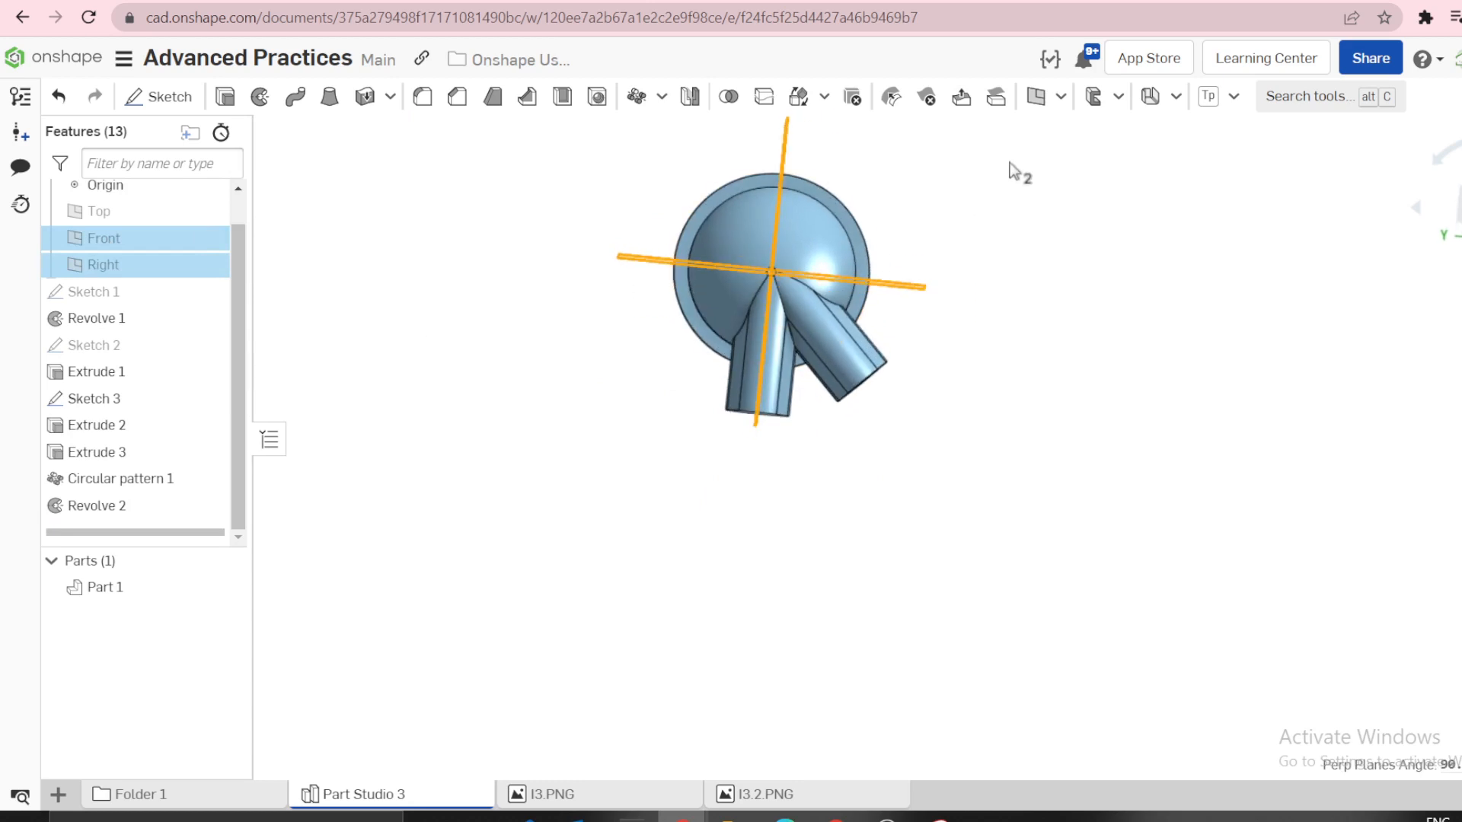
click(1036, 97)
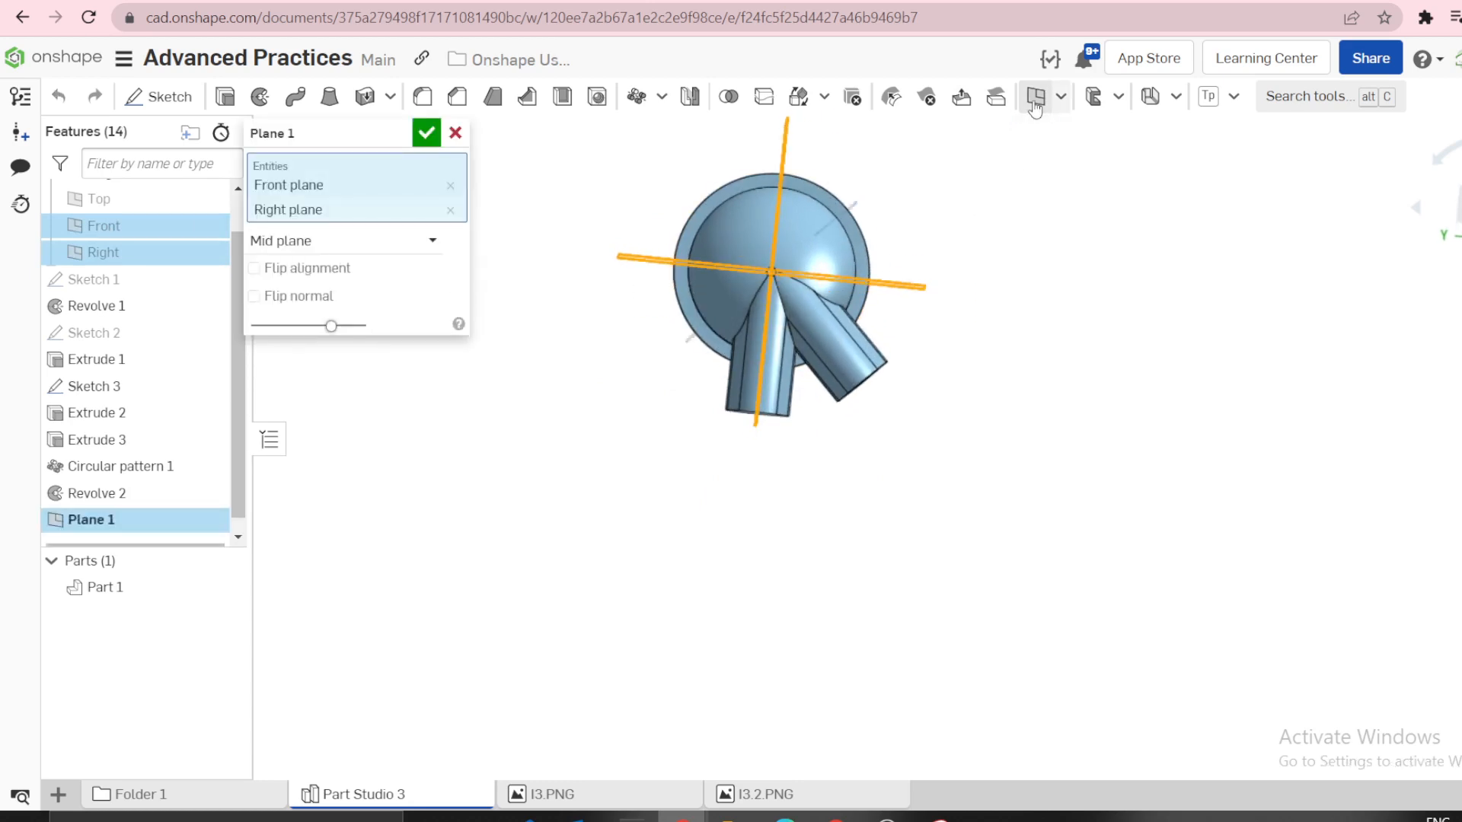
scroll(788, 288, up, 2)
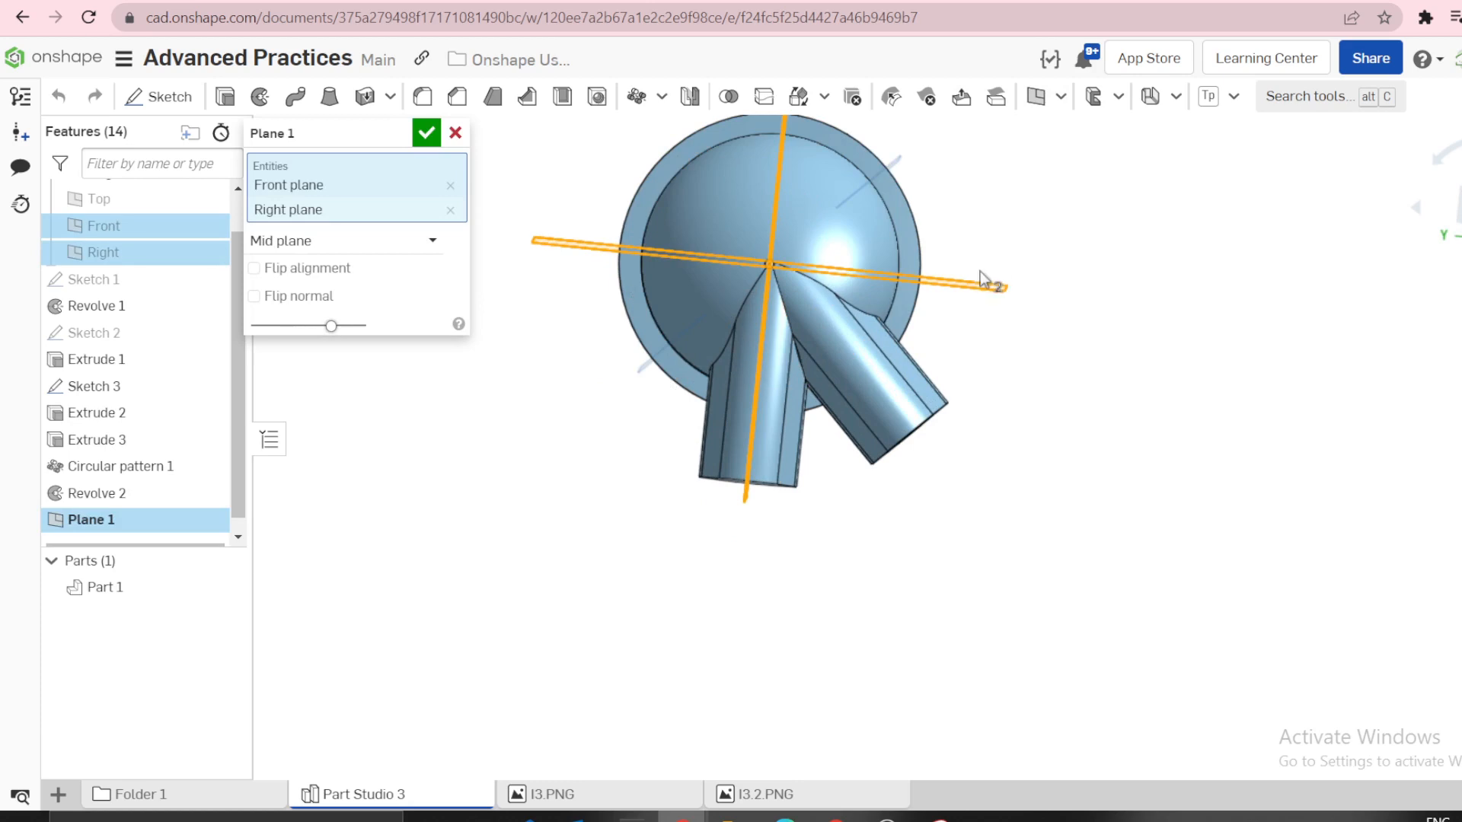
click(427, 133)
key(shift+7)
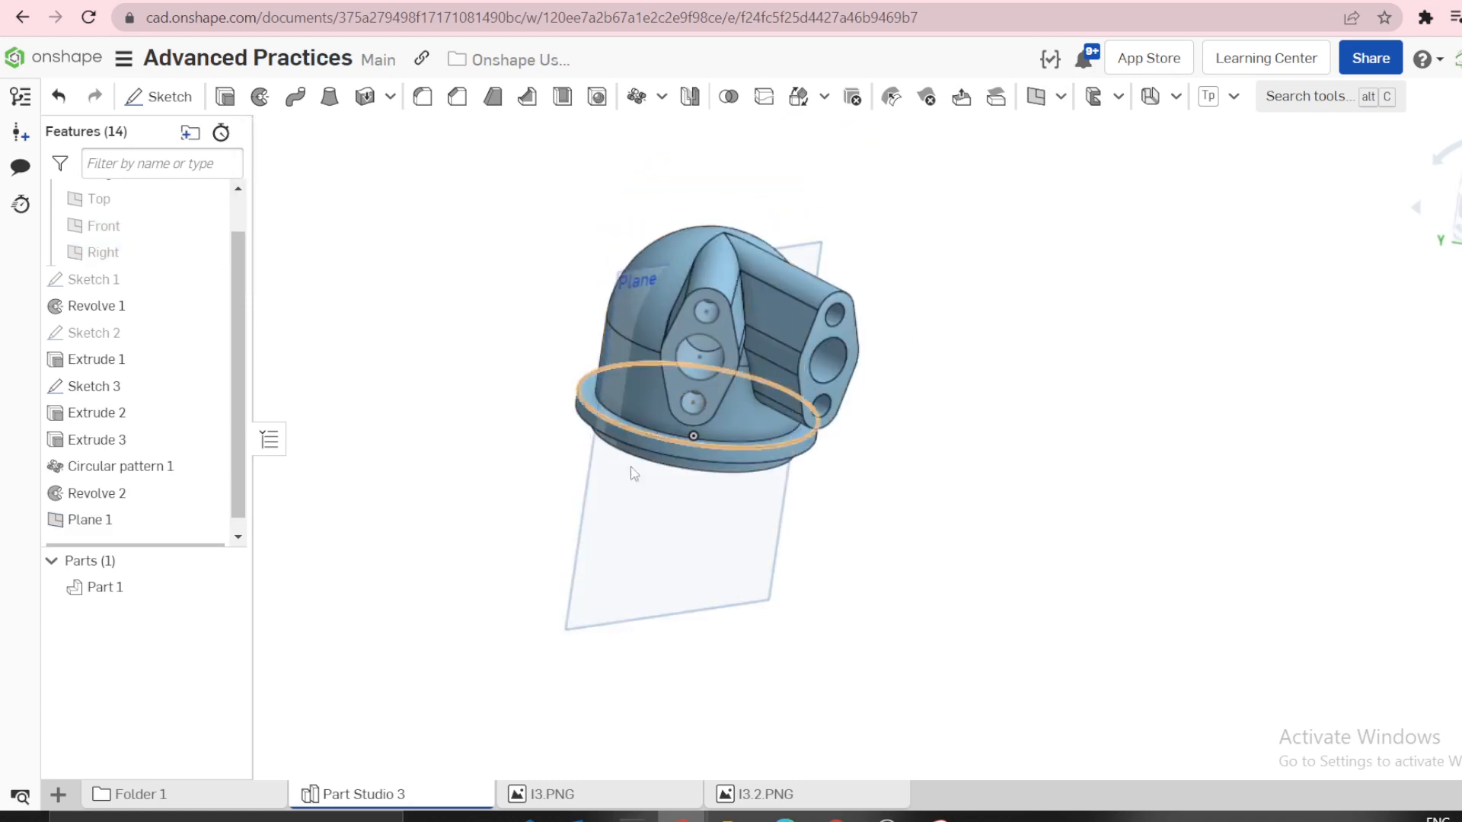
Start a sketch on the new mid plane, viewed face-on, and hide Sketch 3.
click(639, 515)
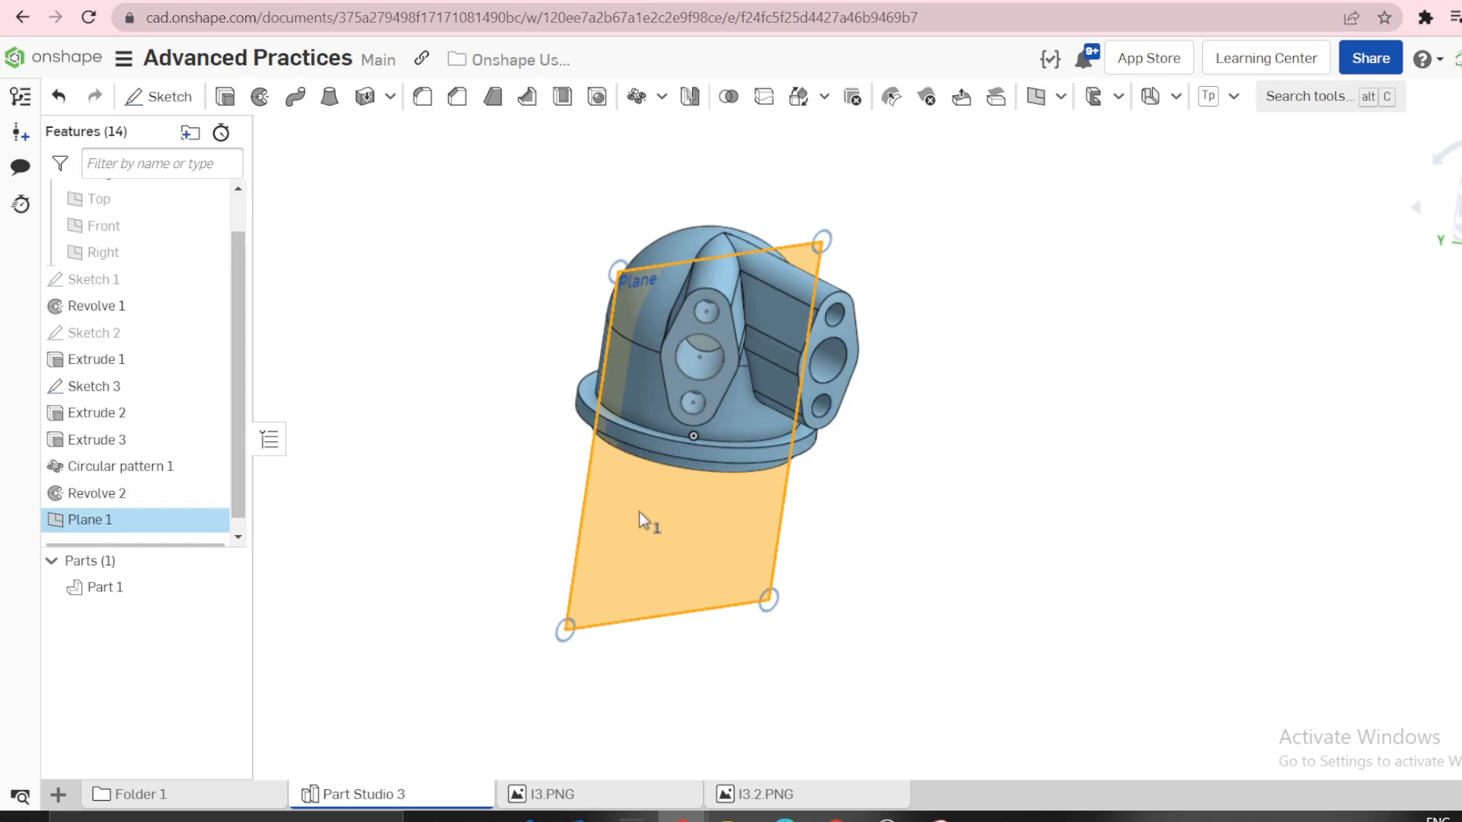
click(664, 499)
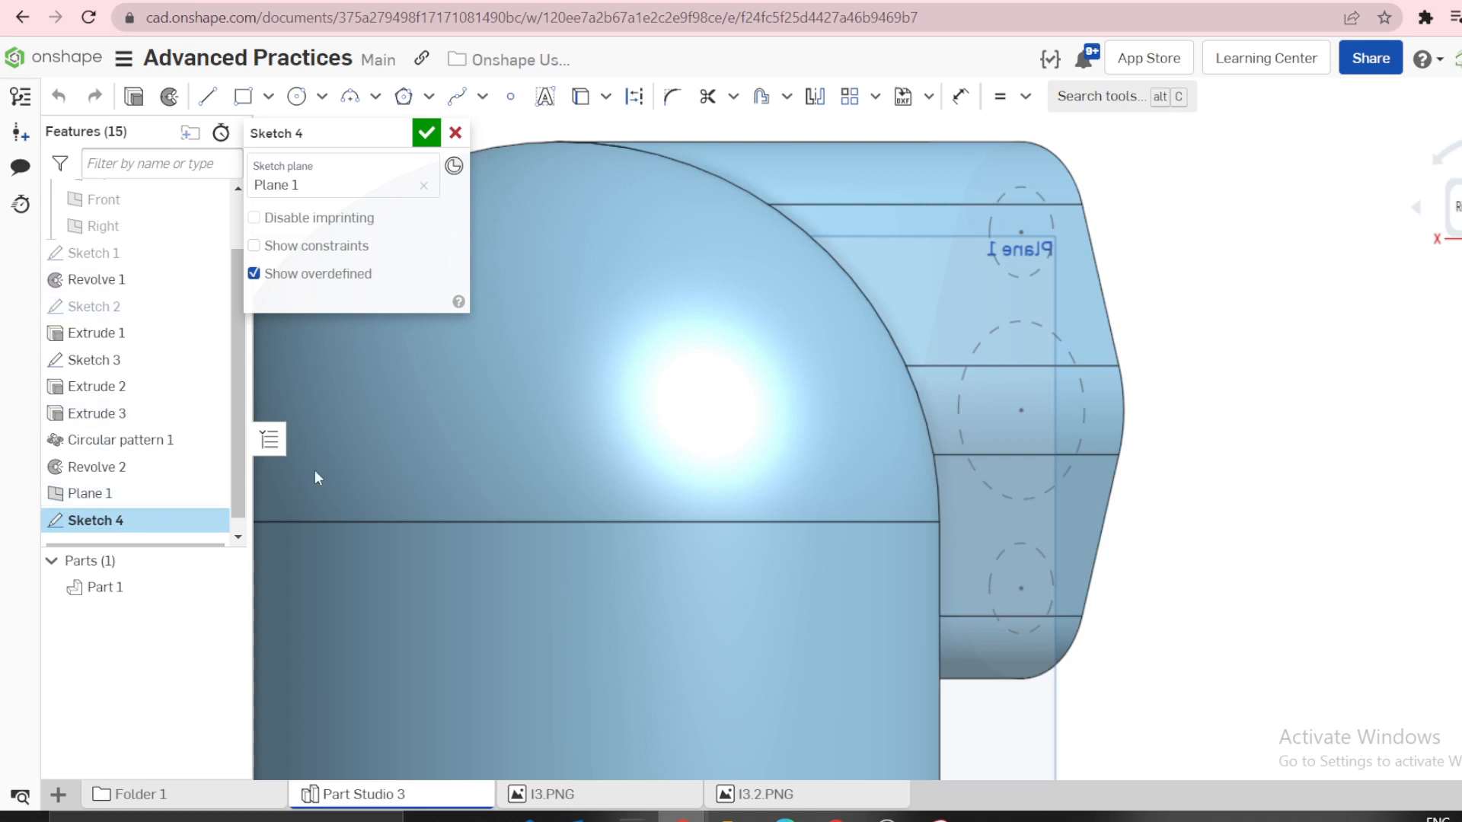
scroll(313, 469, down, 3)
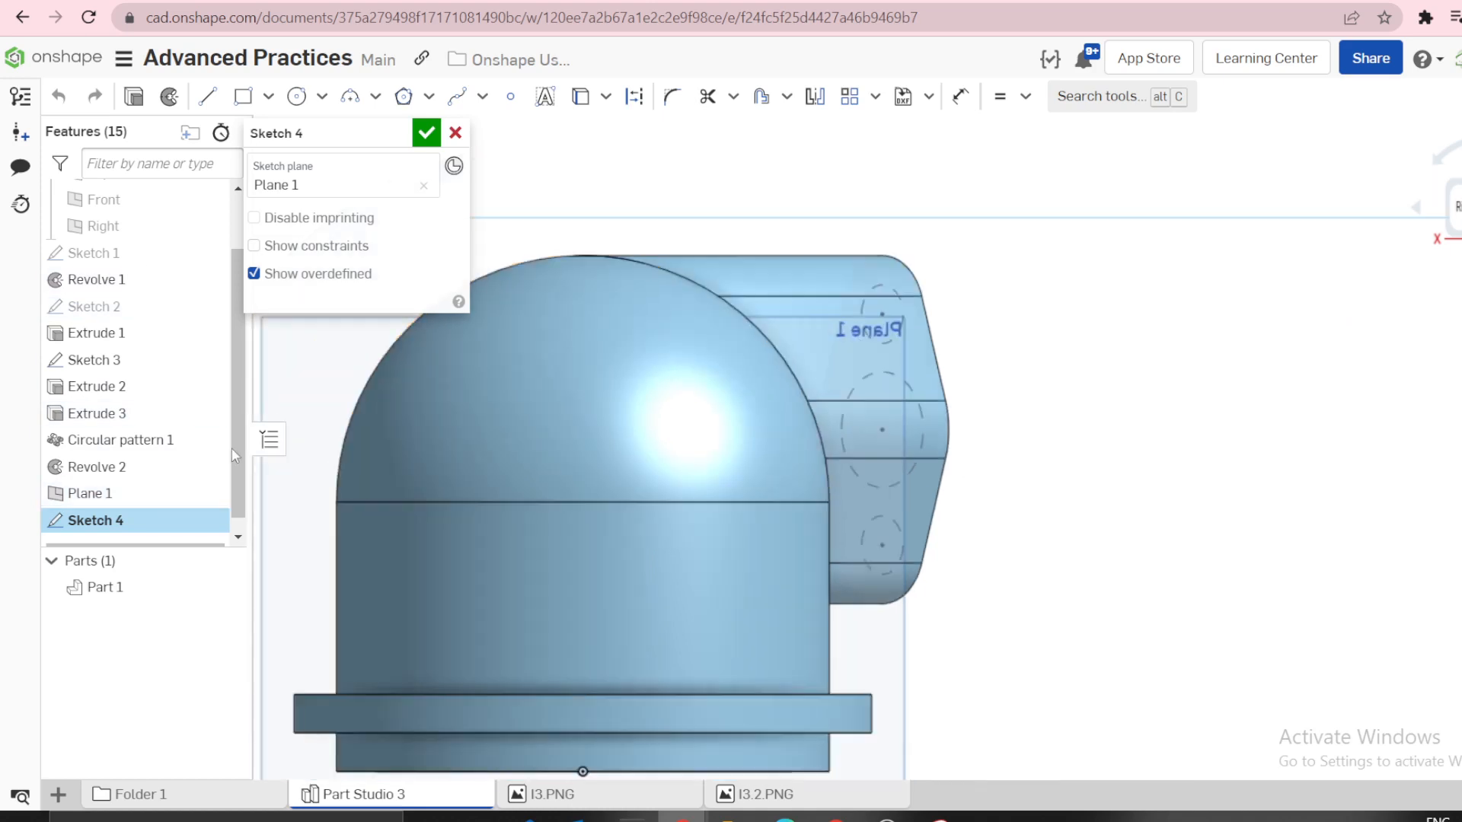
click(208, 360)
scroll(1117, 460, down, 2)
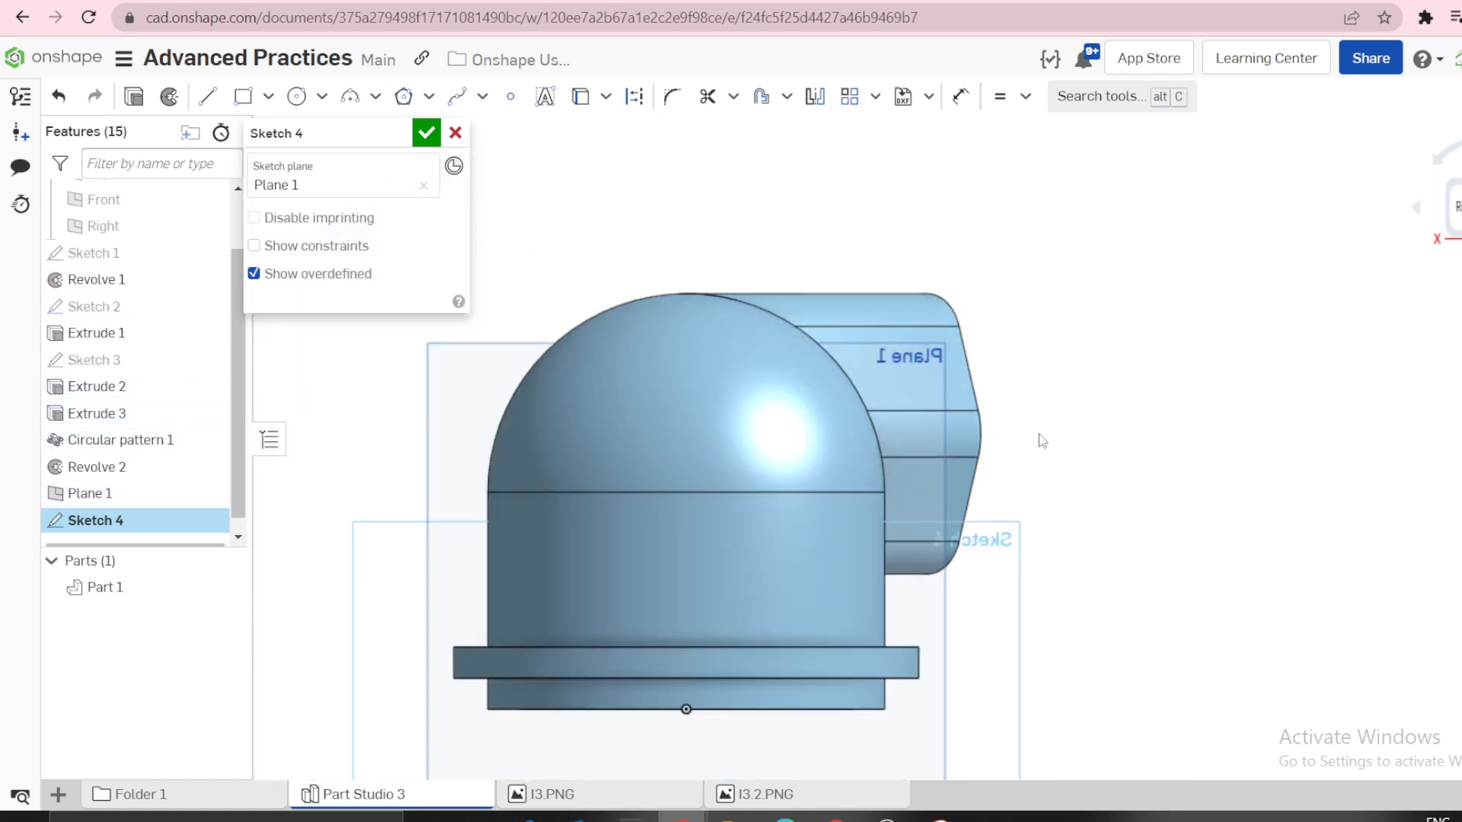
Sketch a sloping line from inside the dome outward past the bolted port and make it construction geometry.
key(l)
click(706, 460)
click(1105, 288)
key(Escape)
click(1071, 313)
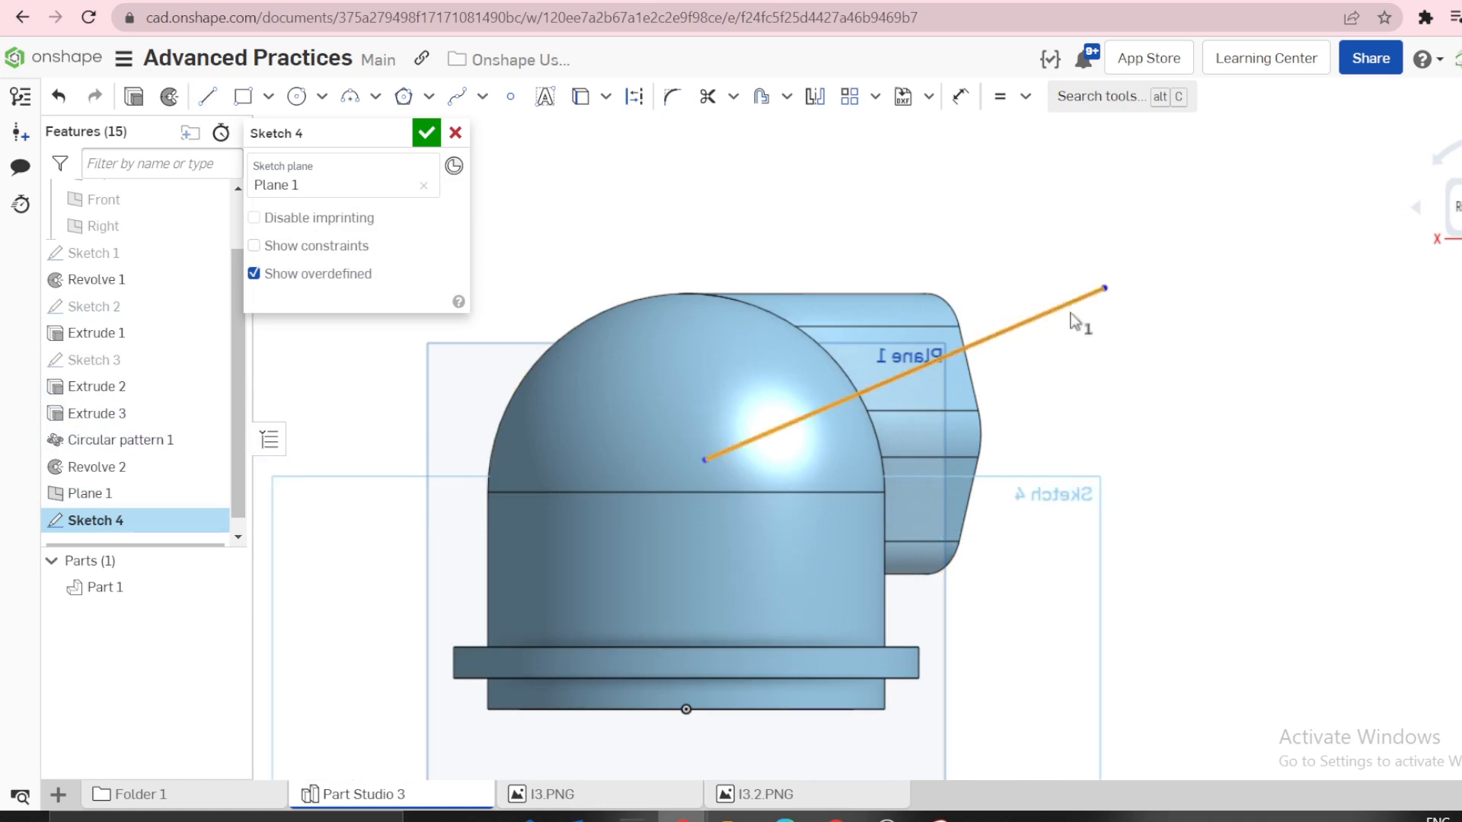
key(q)
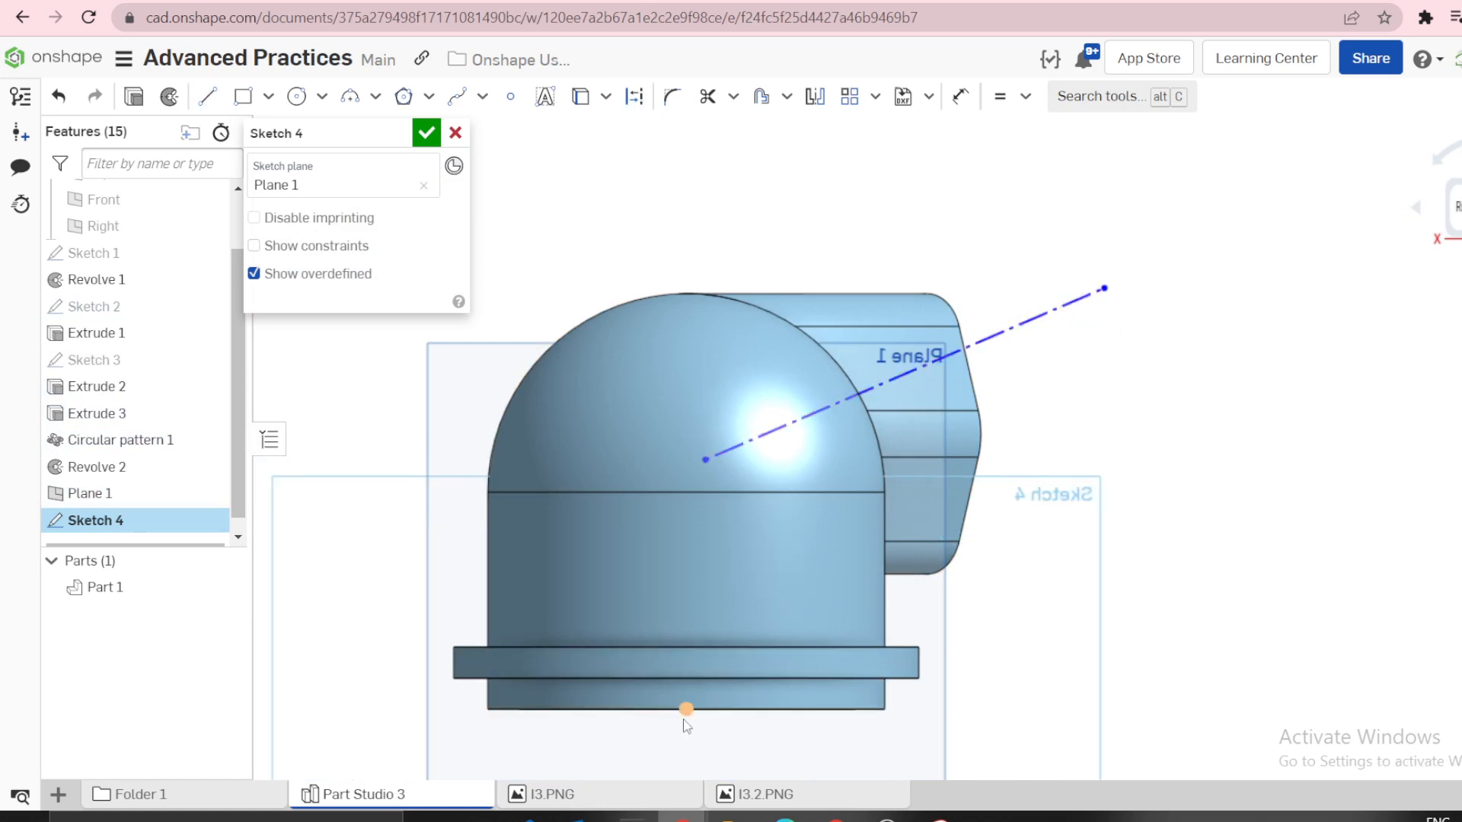
Align the construction line's inner endpoint vertically with the origin.
click(688, 710)
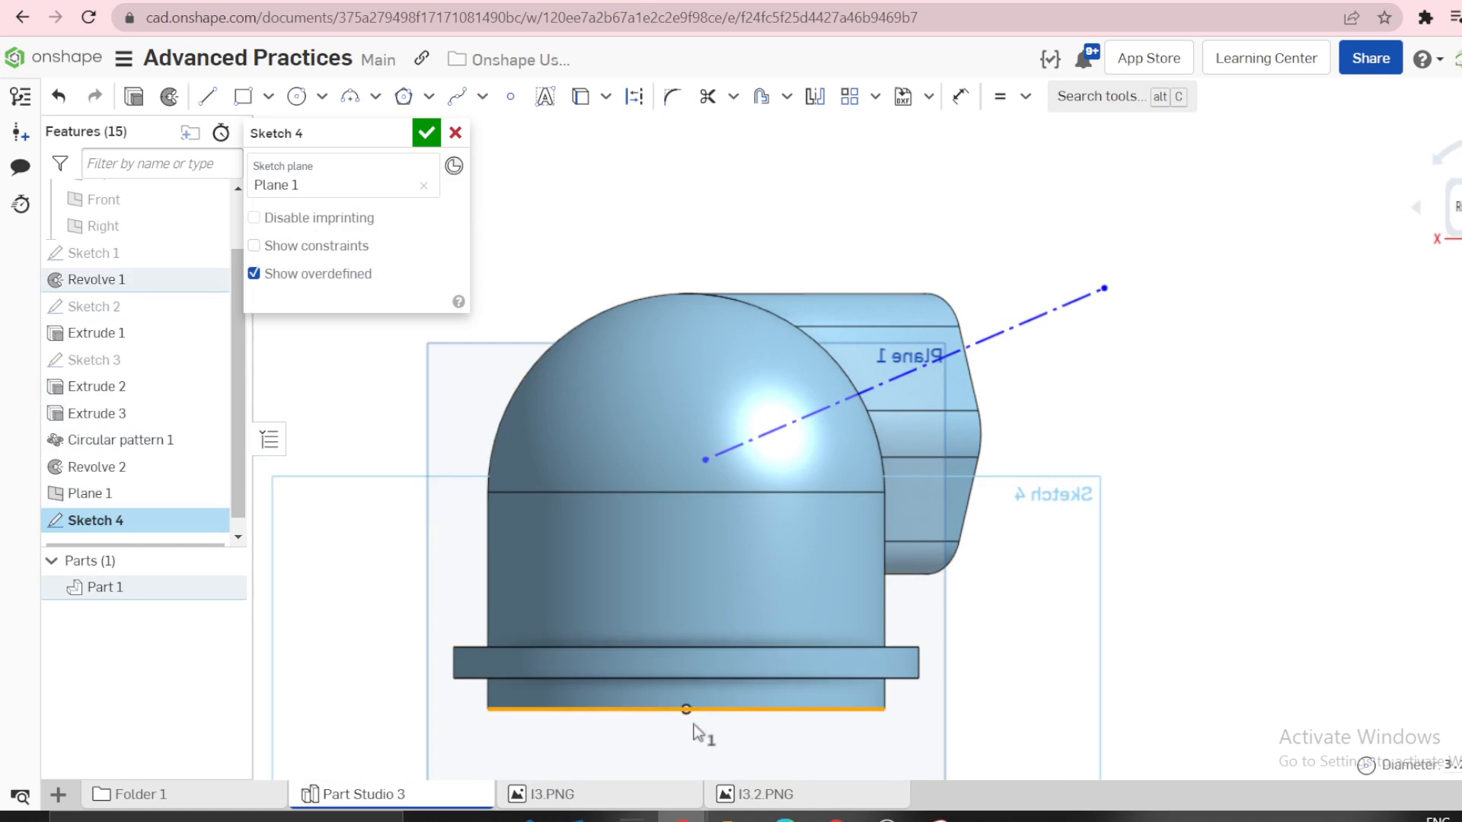
click(760, 720)
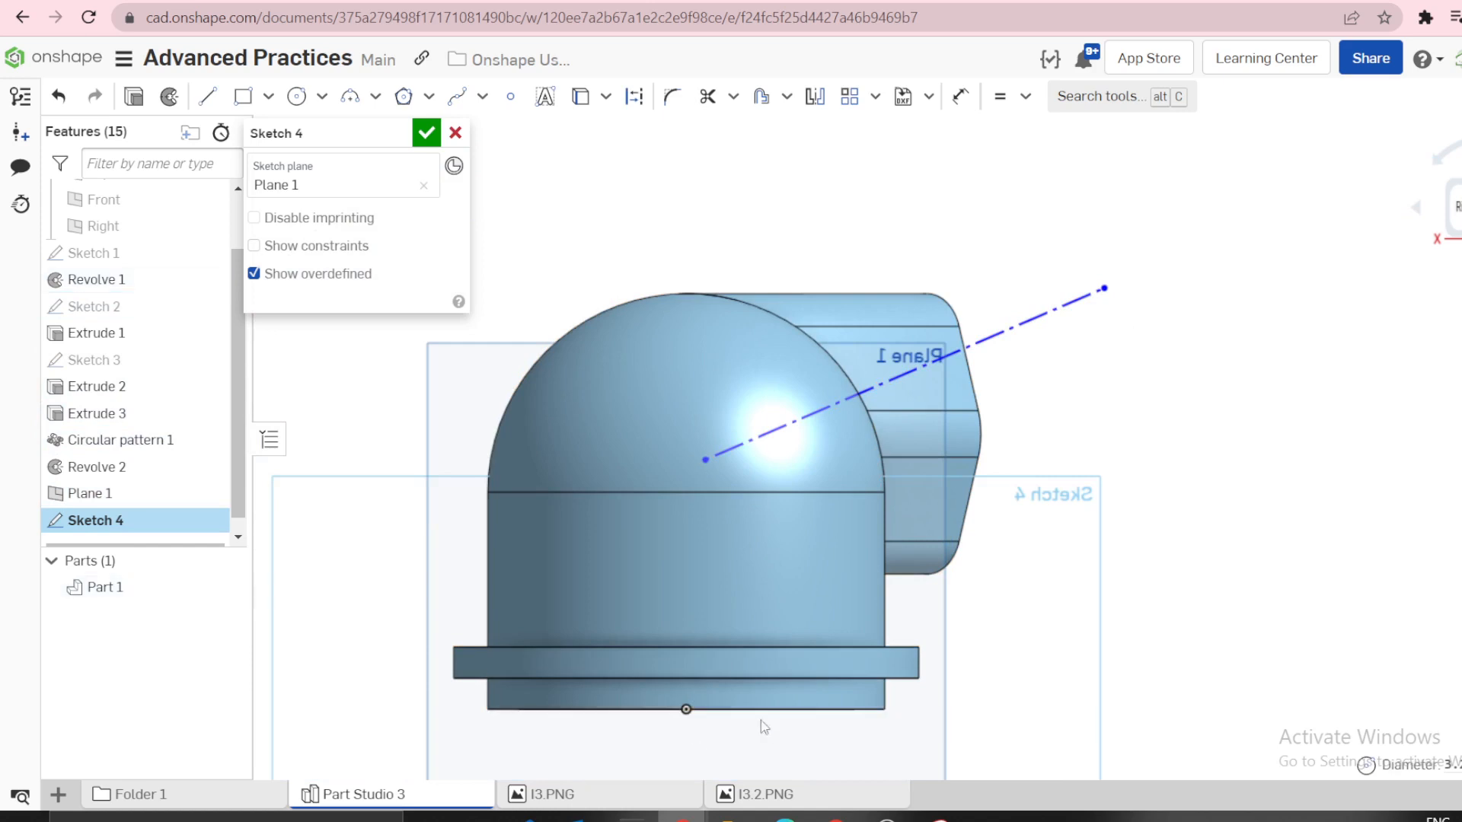
click(685, 711)
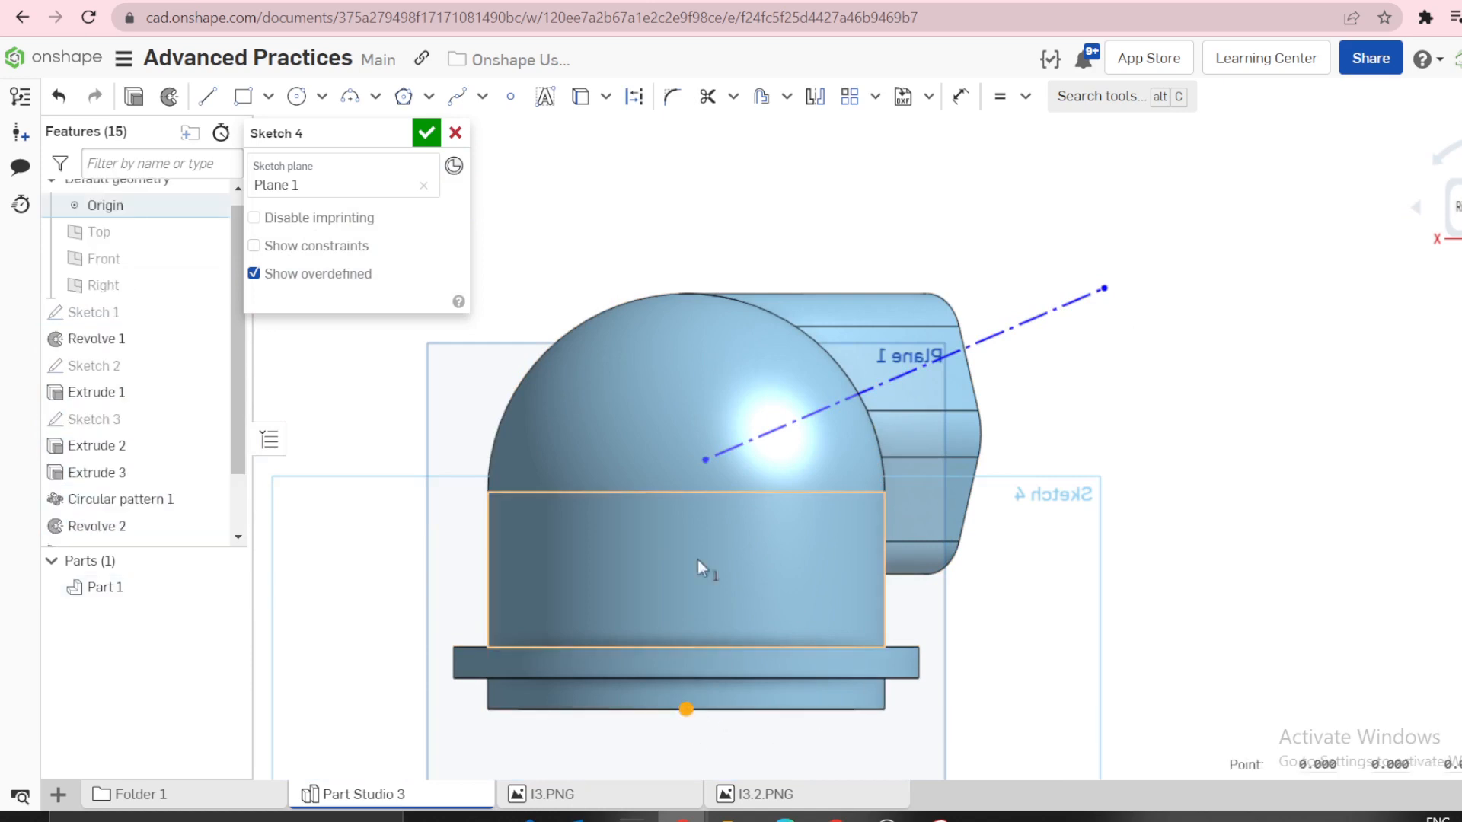
click(703, 460)
key(v)
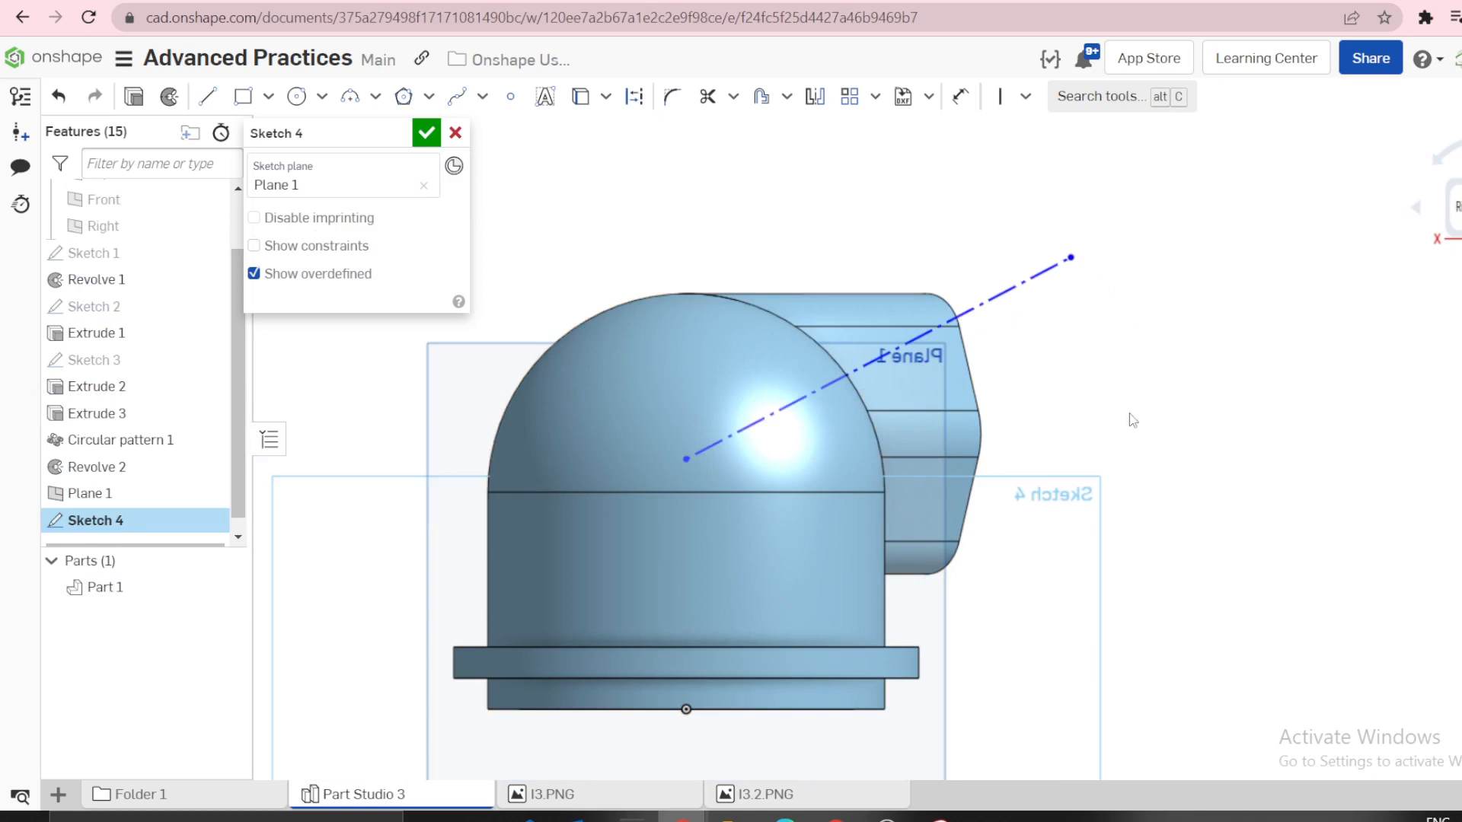
Dimension the angle between the construction line and the housing's bottom edge as 6 degrees.
key(u)
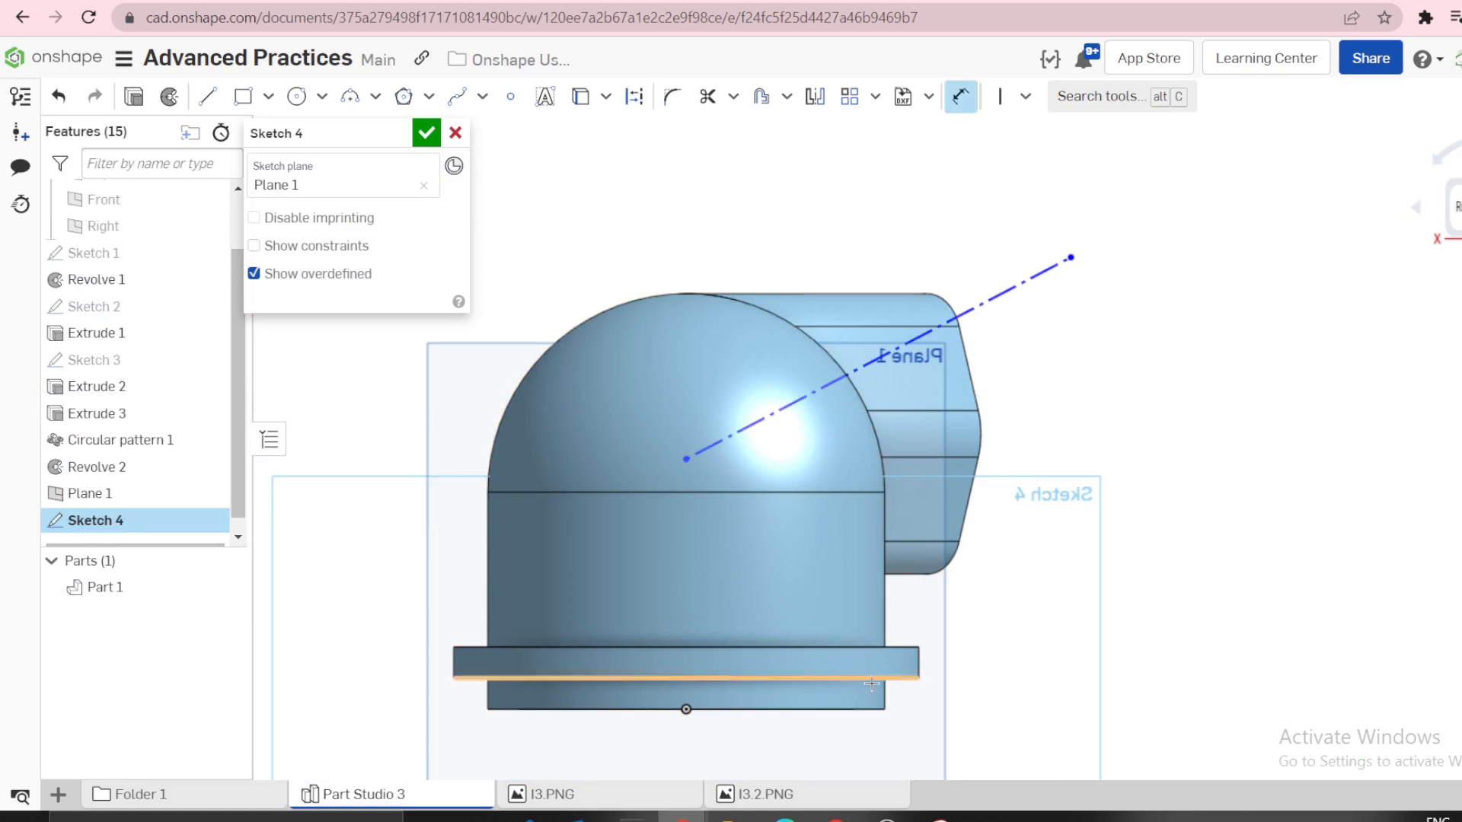
click(832, 707)
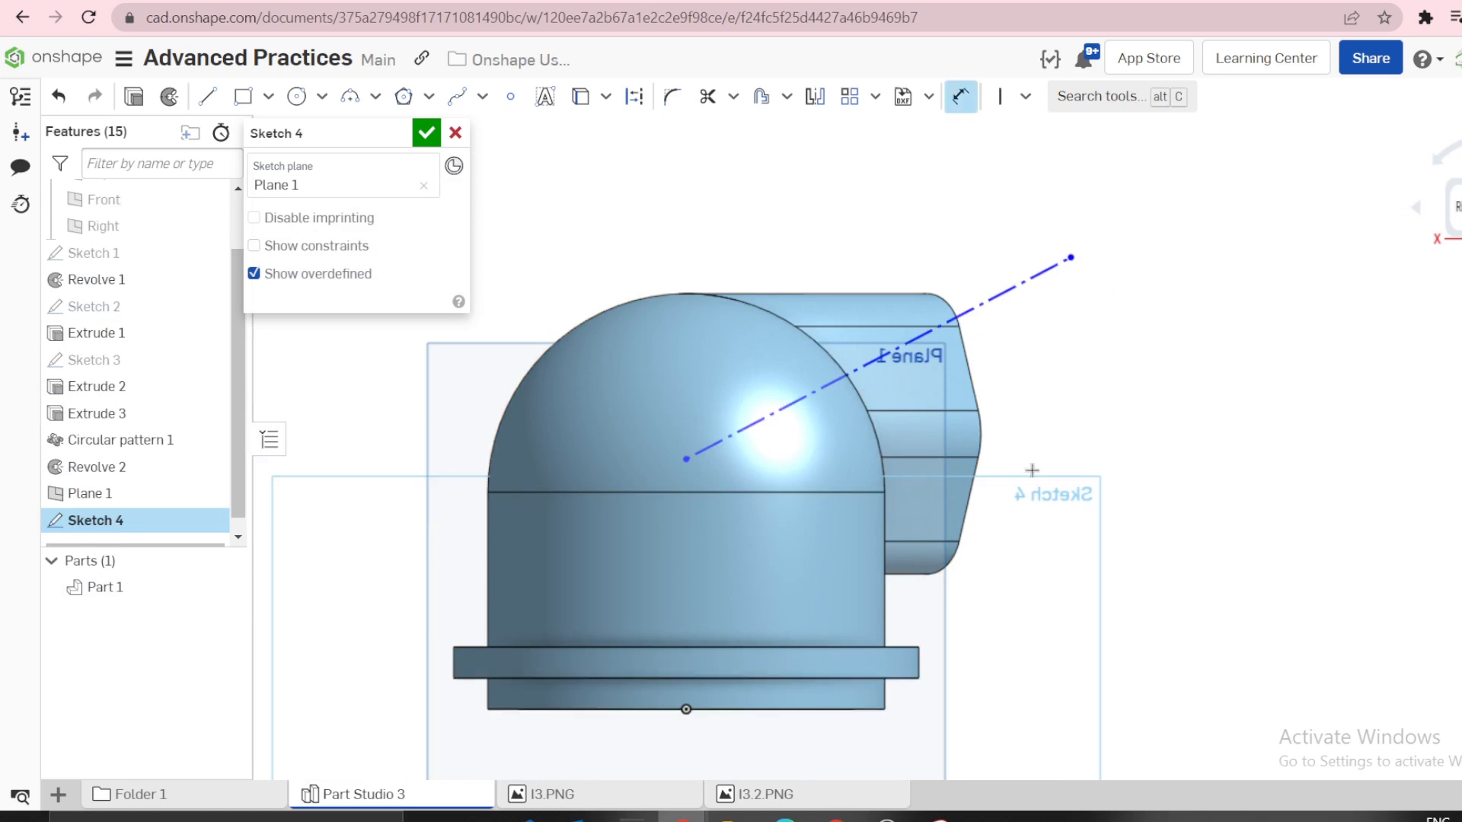
click(994, 296)
click(1325, 425)
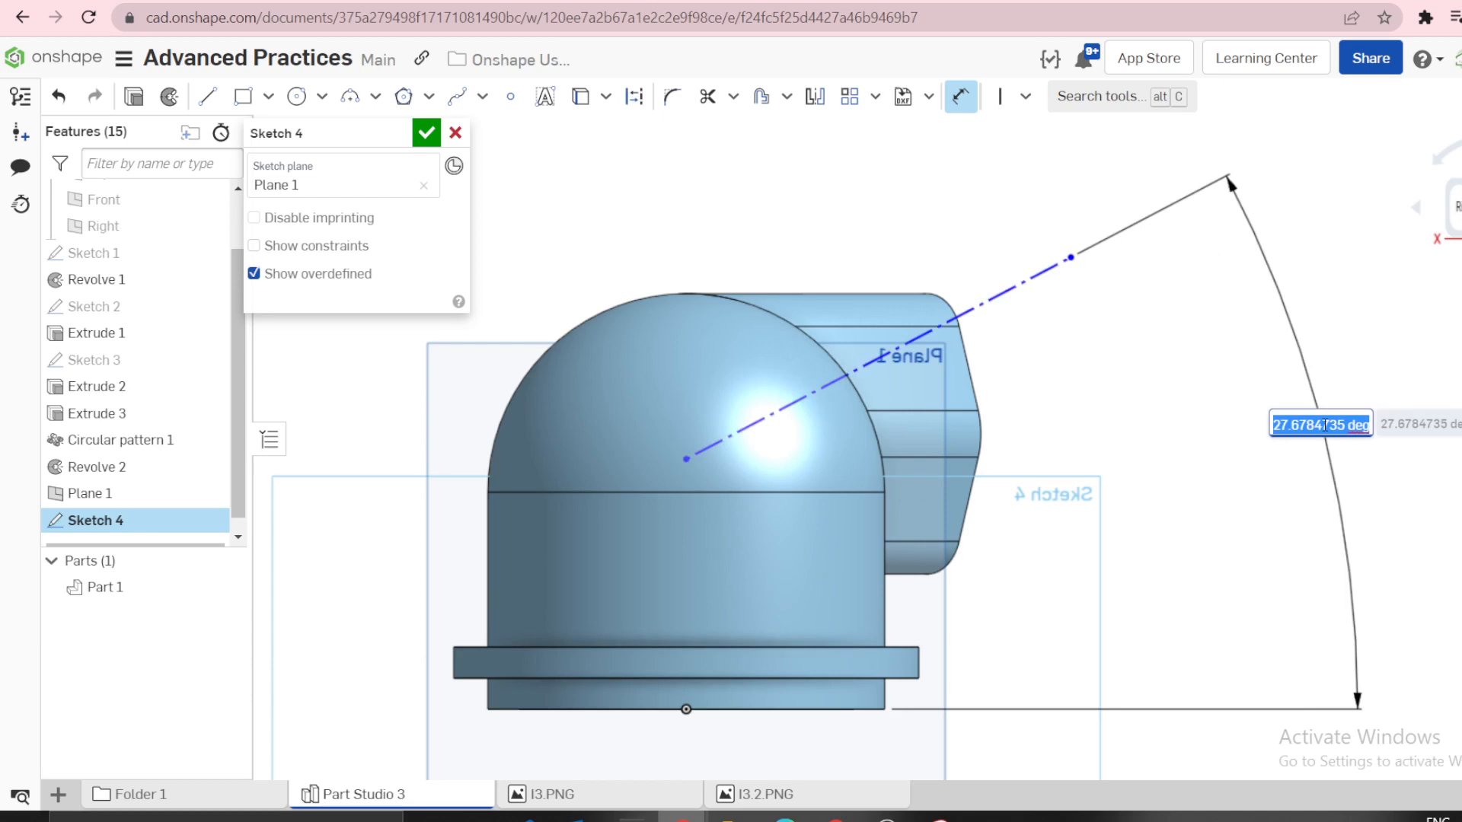
text(6)
key(Return)
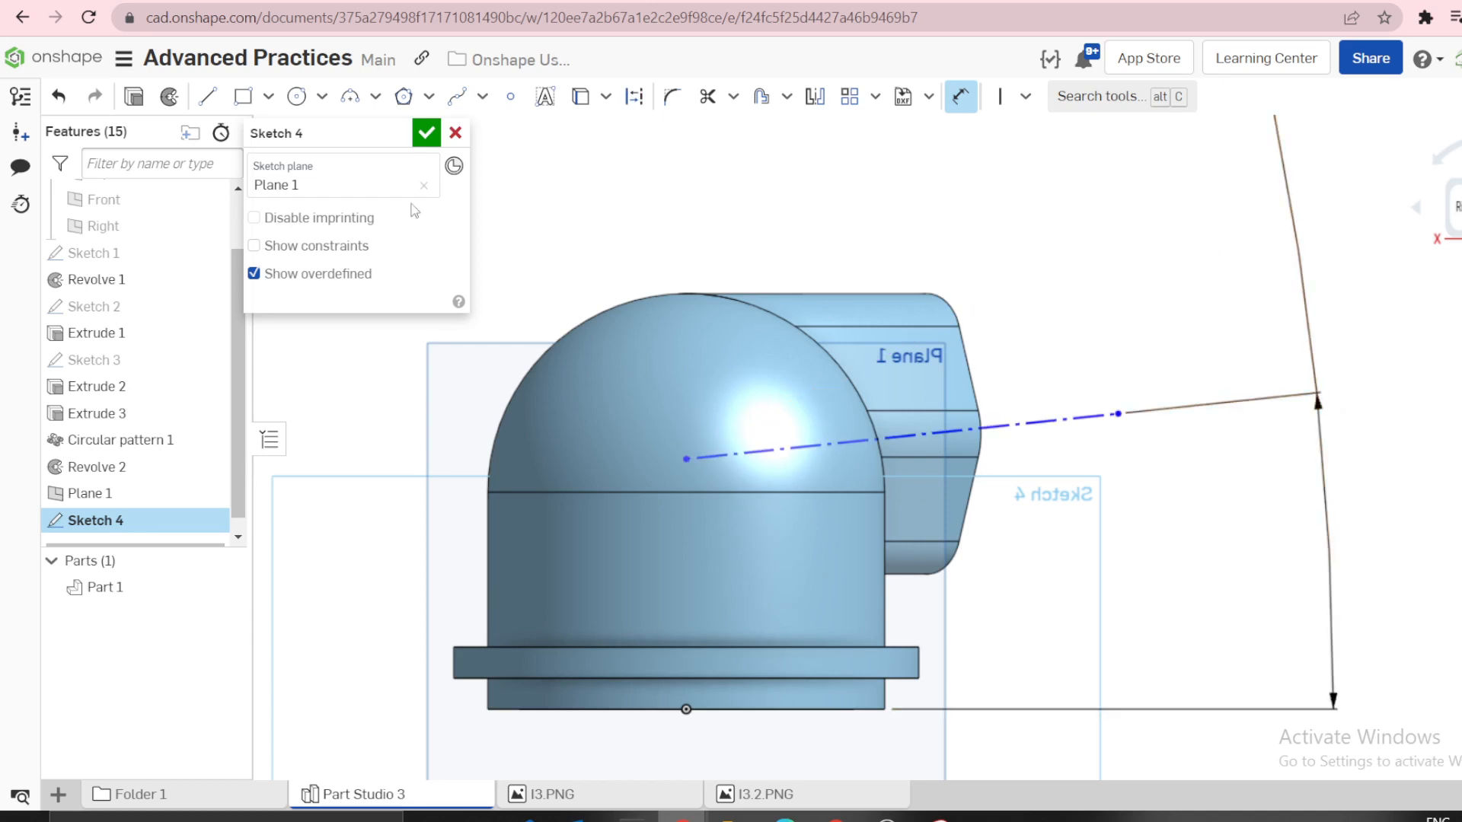
Draw an aligned rectangle with its lower side on the construction line, starting at the line's inner endpoint and extending outside the housing.
click(268, 95)
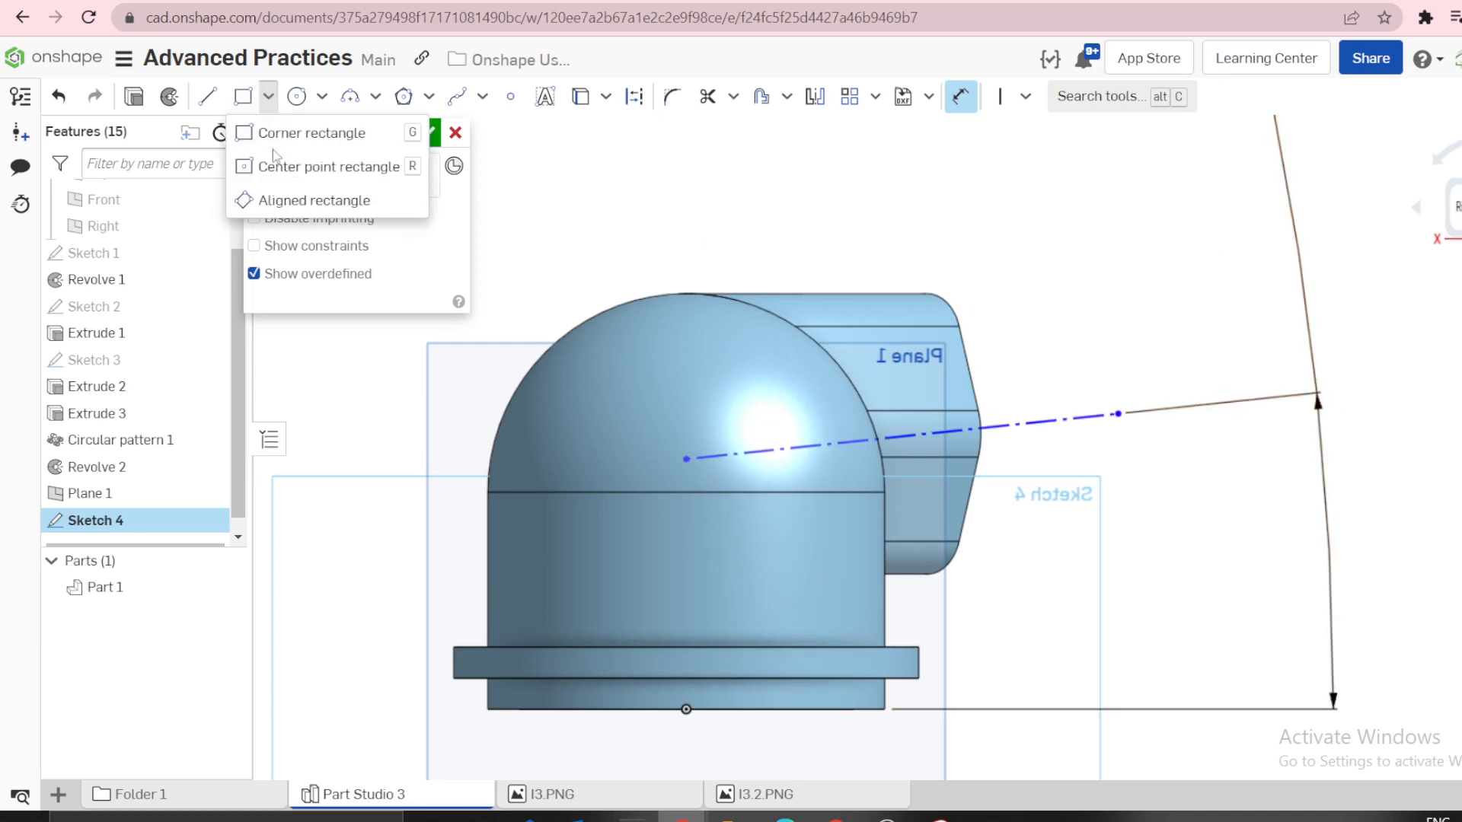
click(278, 201)
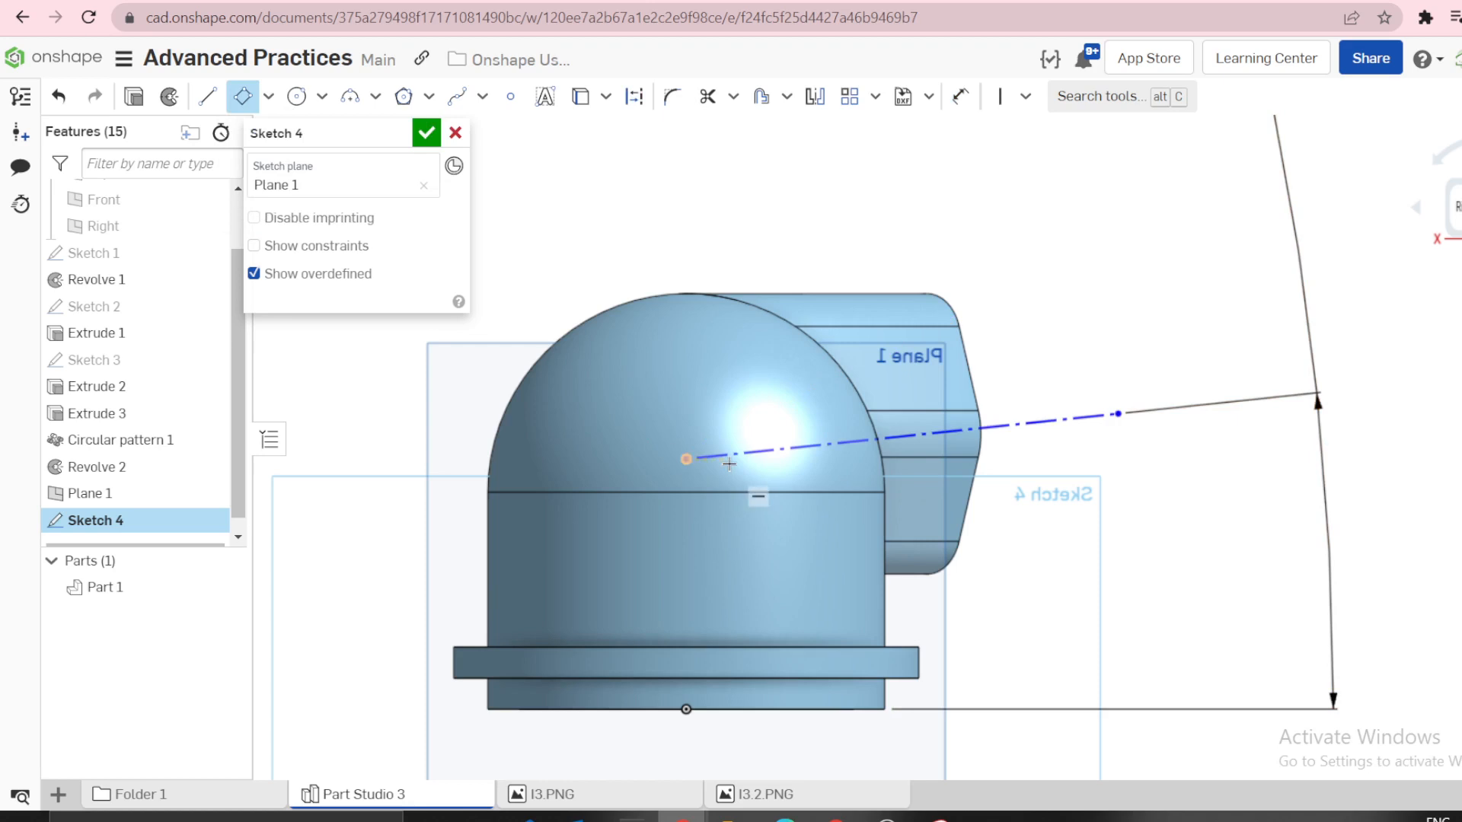
click(688, 458)
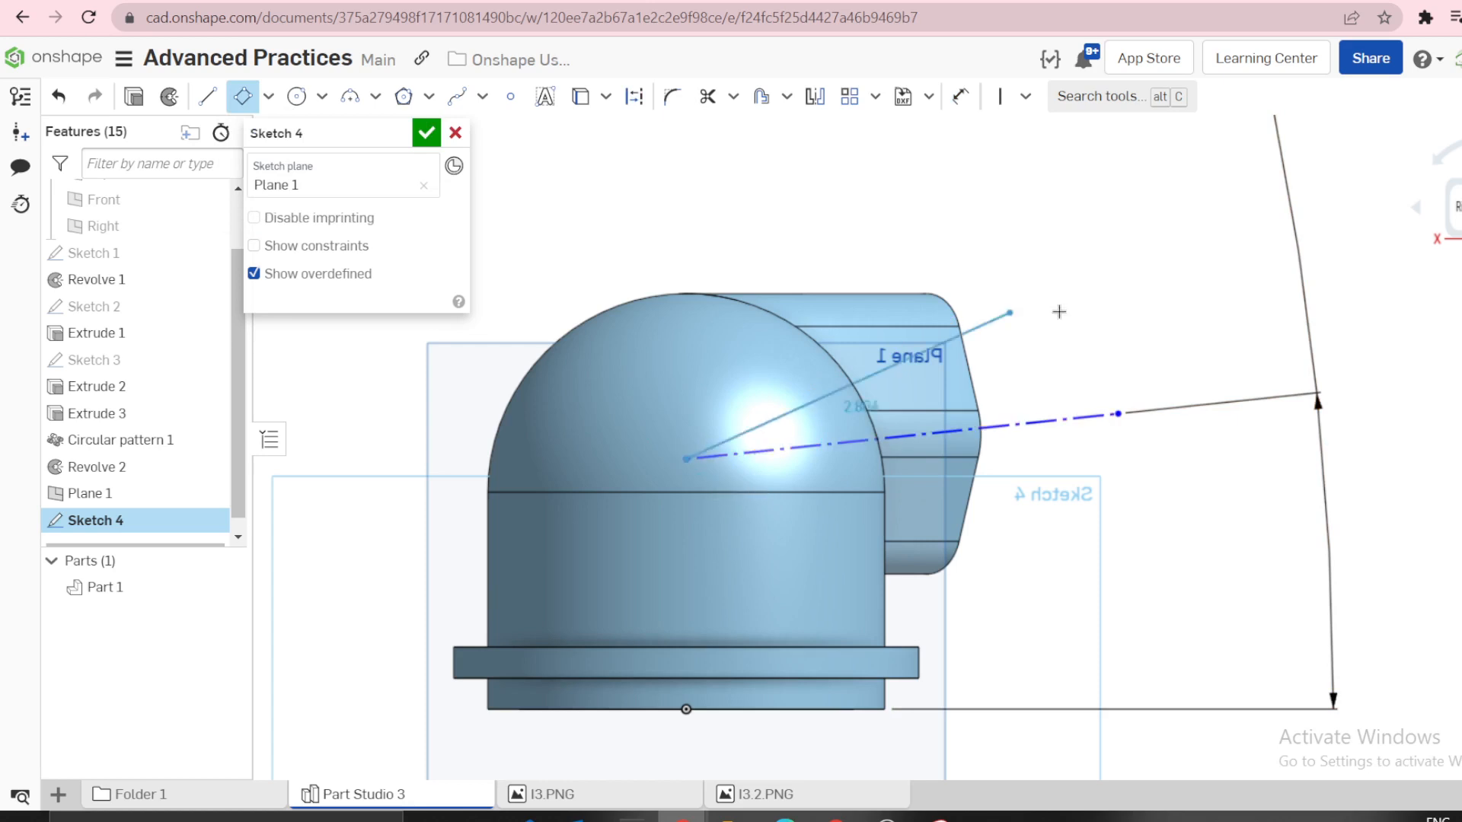
click(1063, 419)
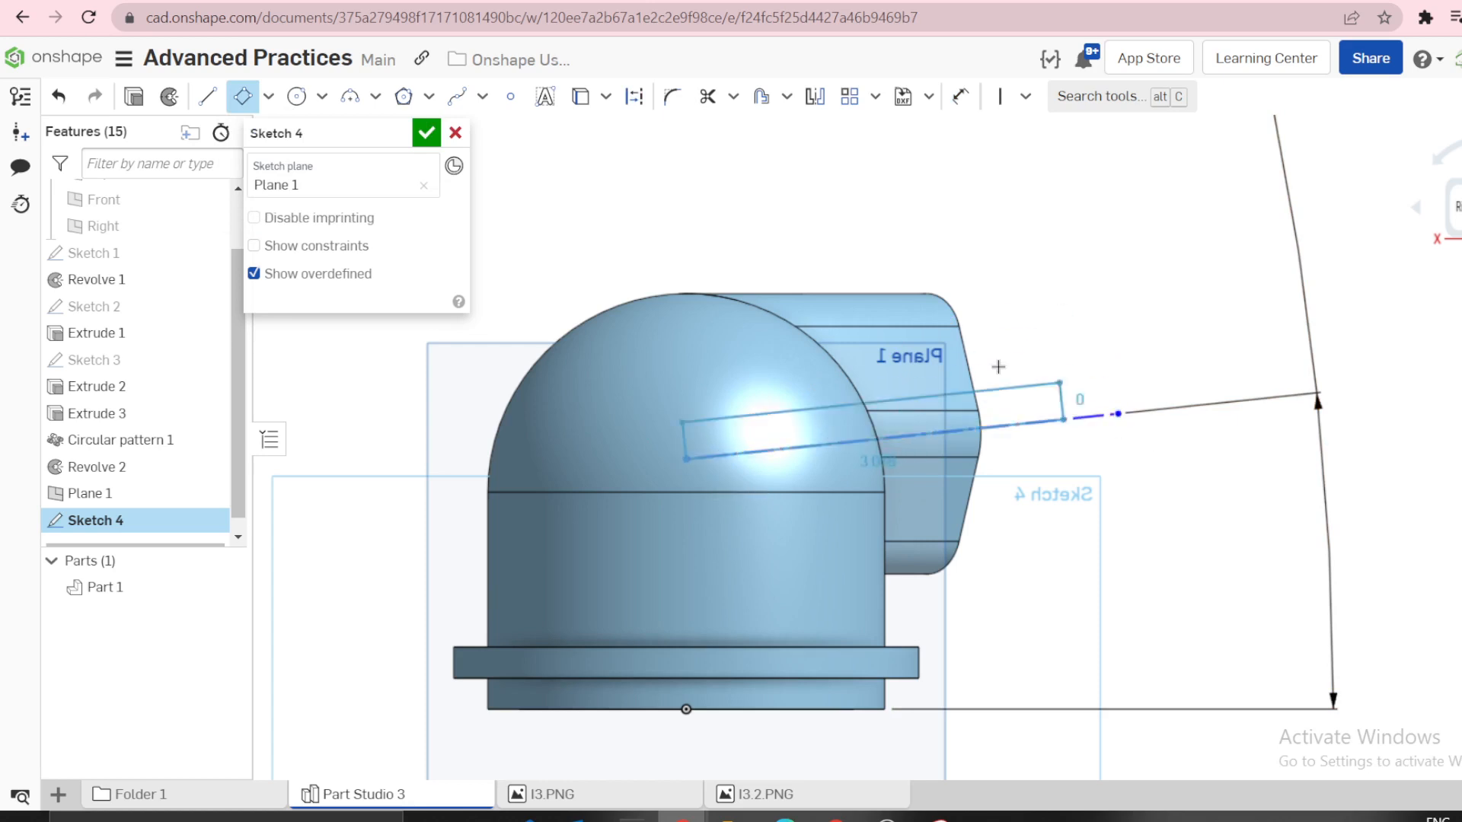
click(958, 286)
key(Escape)
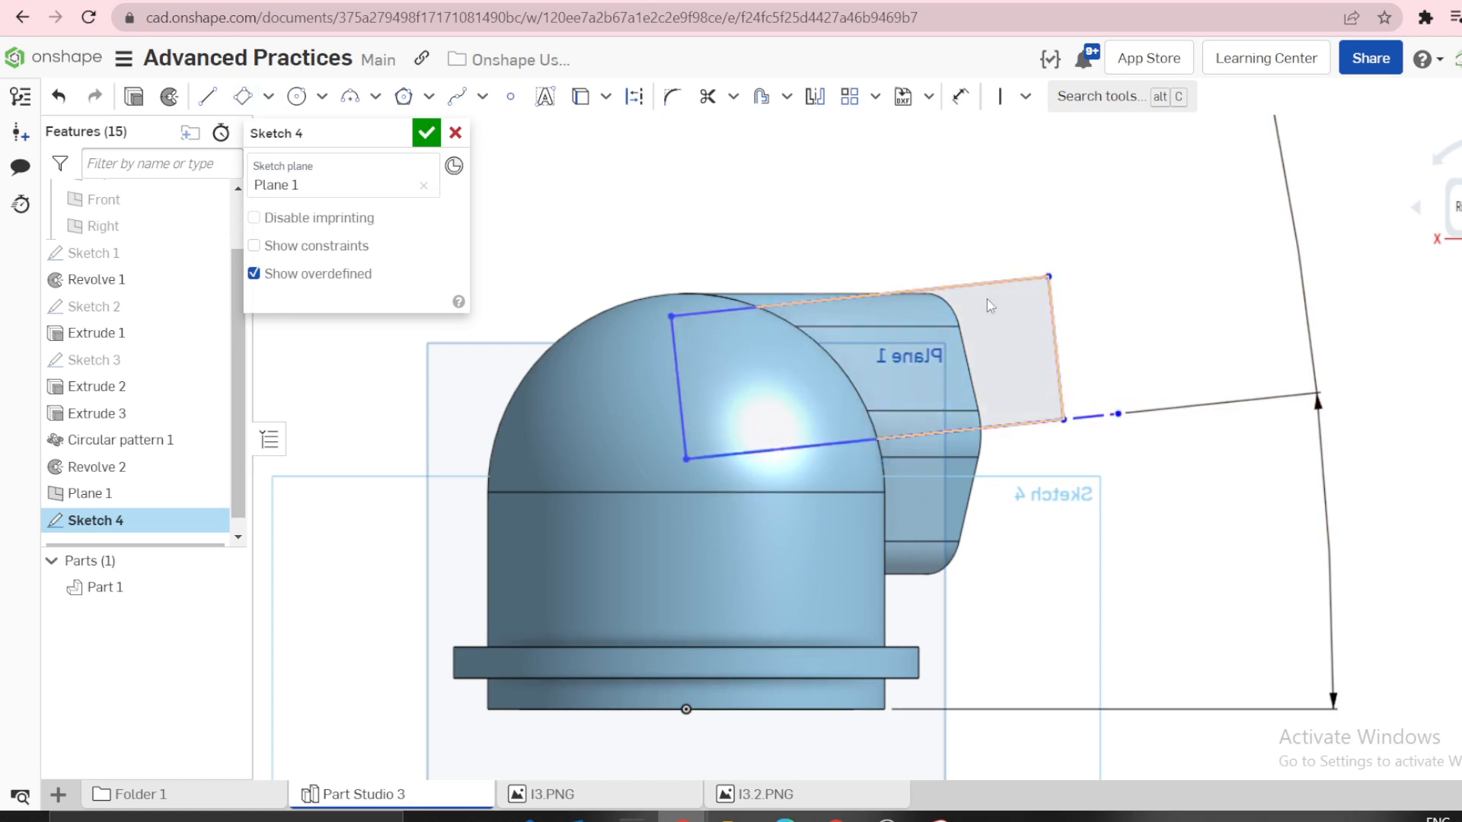
Hide Plane 1 and consult Section B-B of the I3.PNG drawing for the round port's dimensions.
key(p)
scroll(987, 298, down, 3)
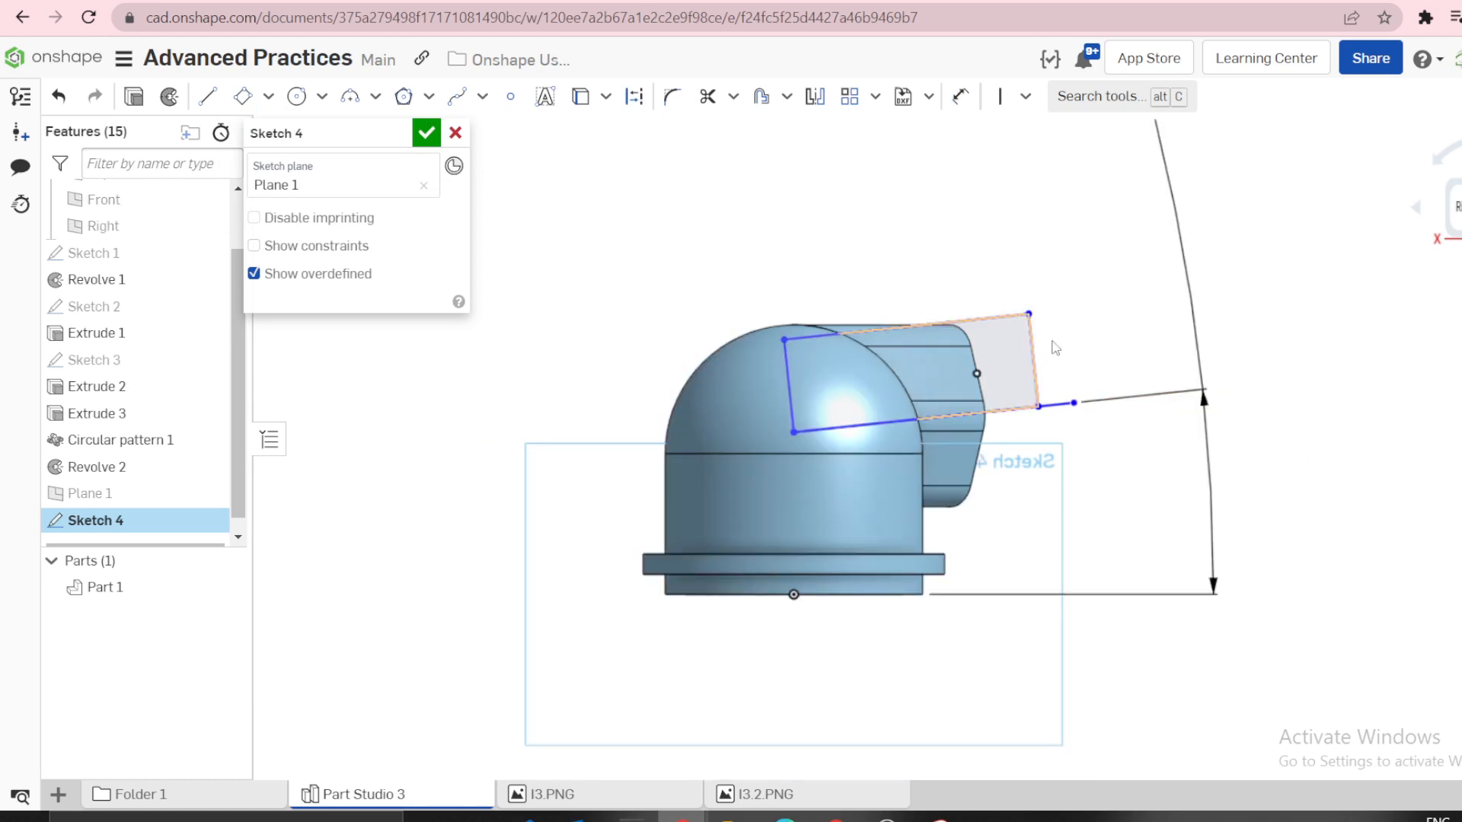
scroll(1056, 348, up, 2)
scroll(1097, 392, up, 2)
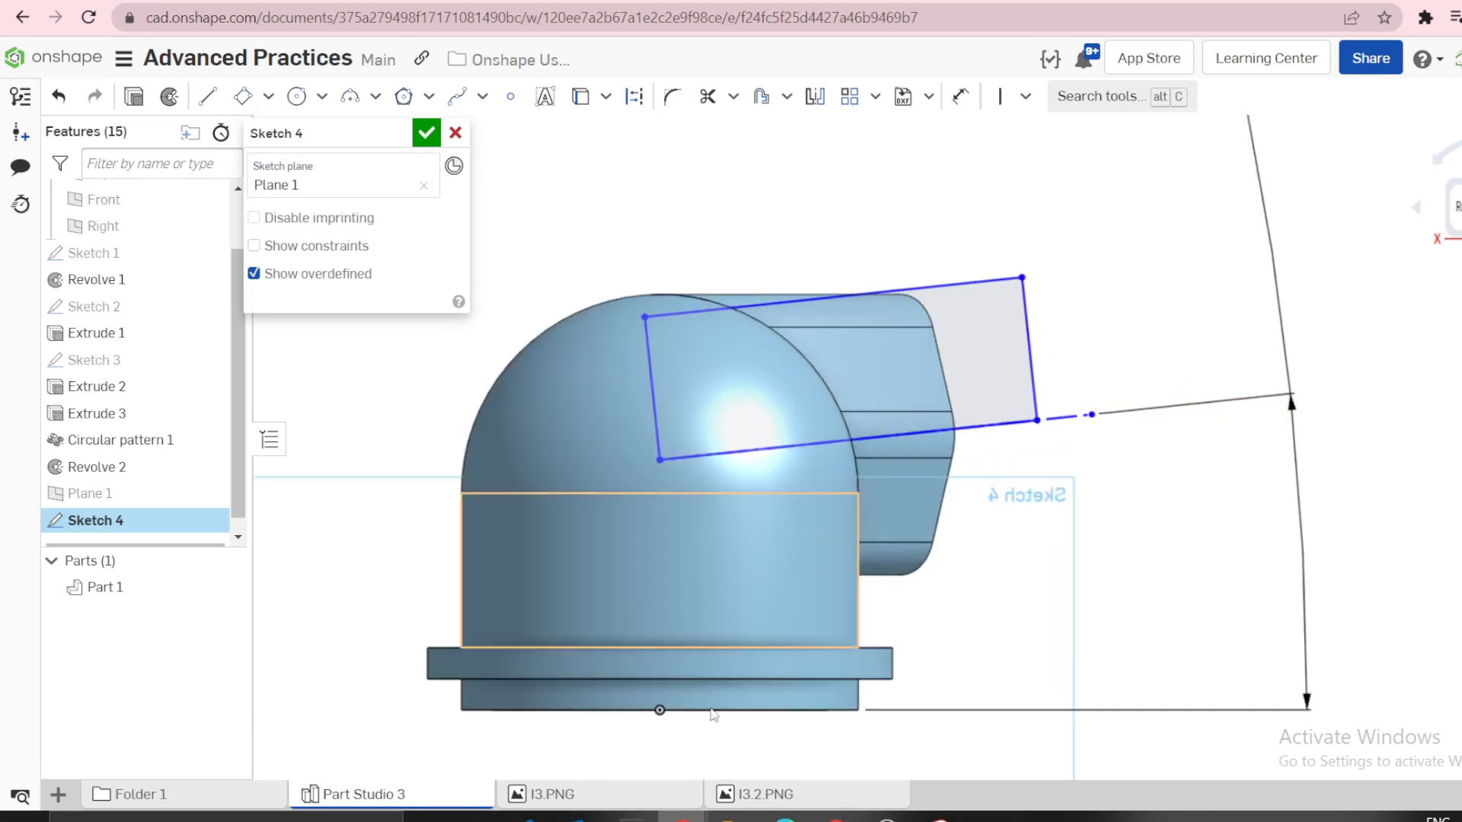
click(616, 793)
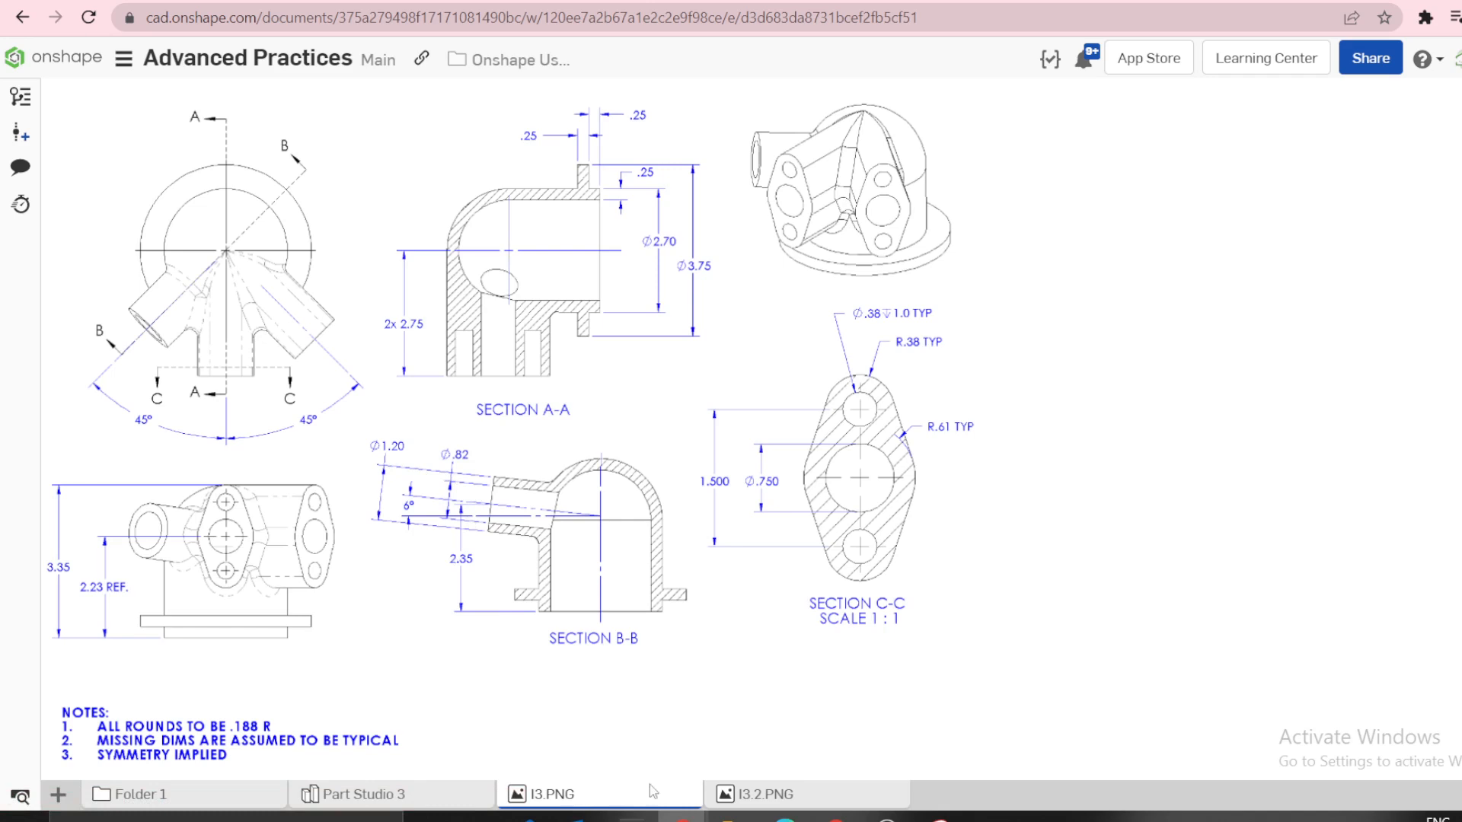
click(482, 797)
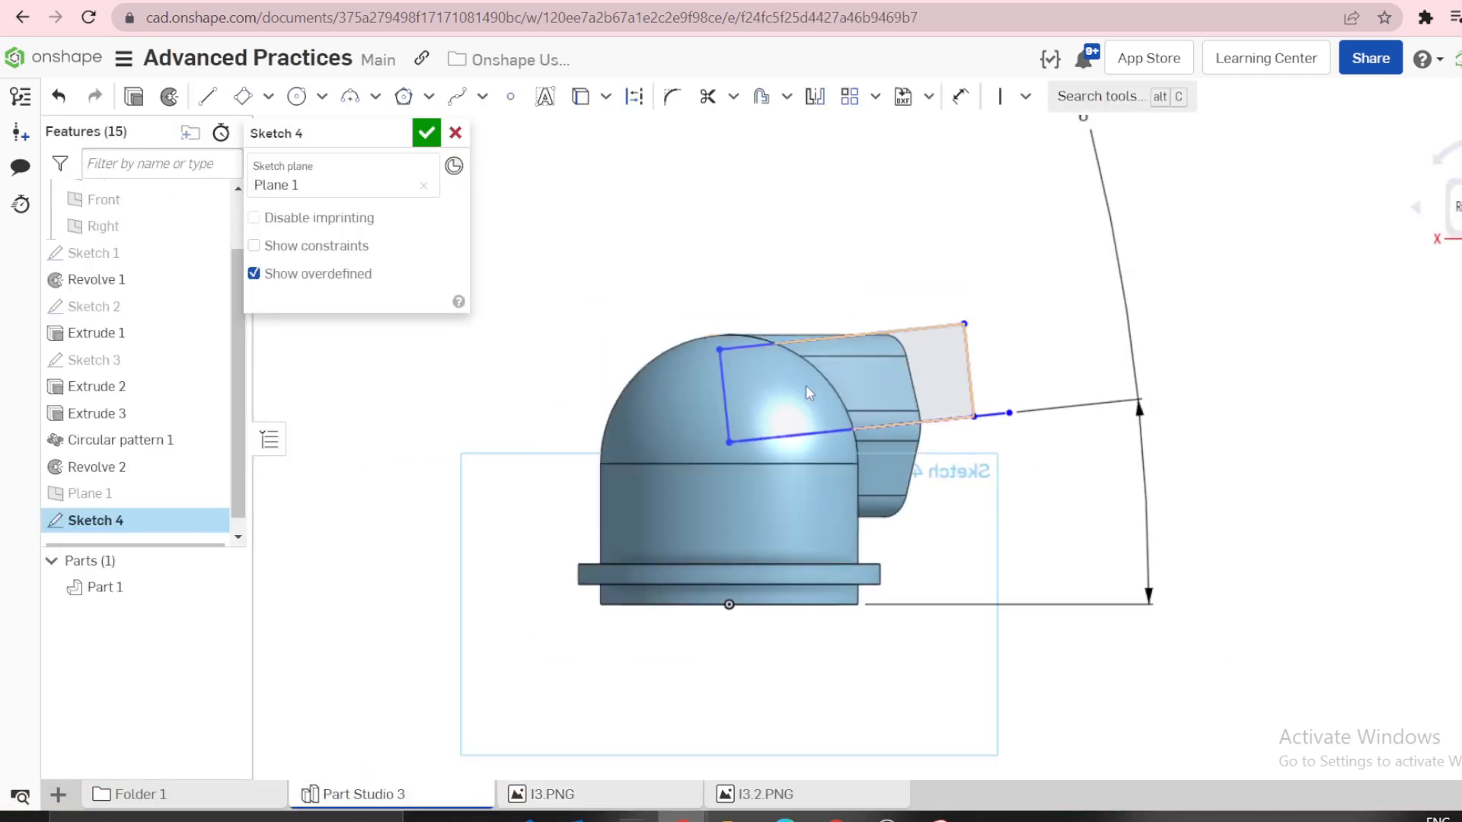
Dimension the construction line's inner endpoint 2.35 in above the origin.
key(u)
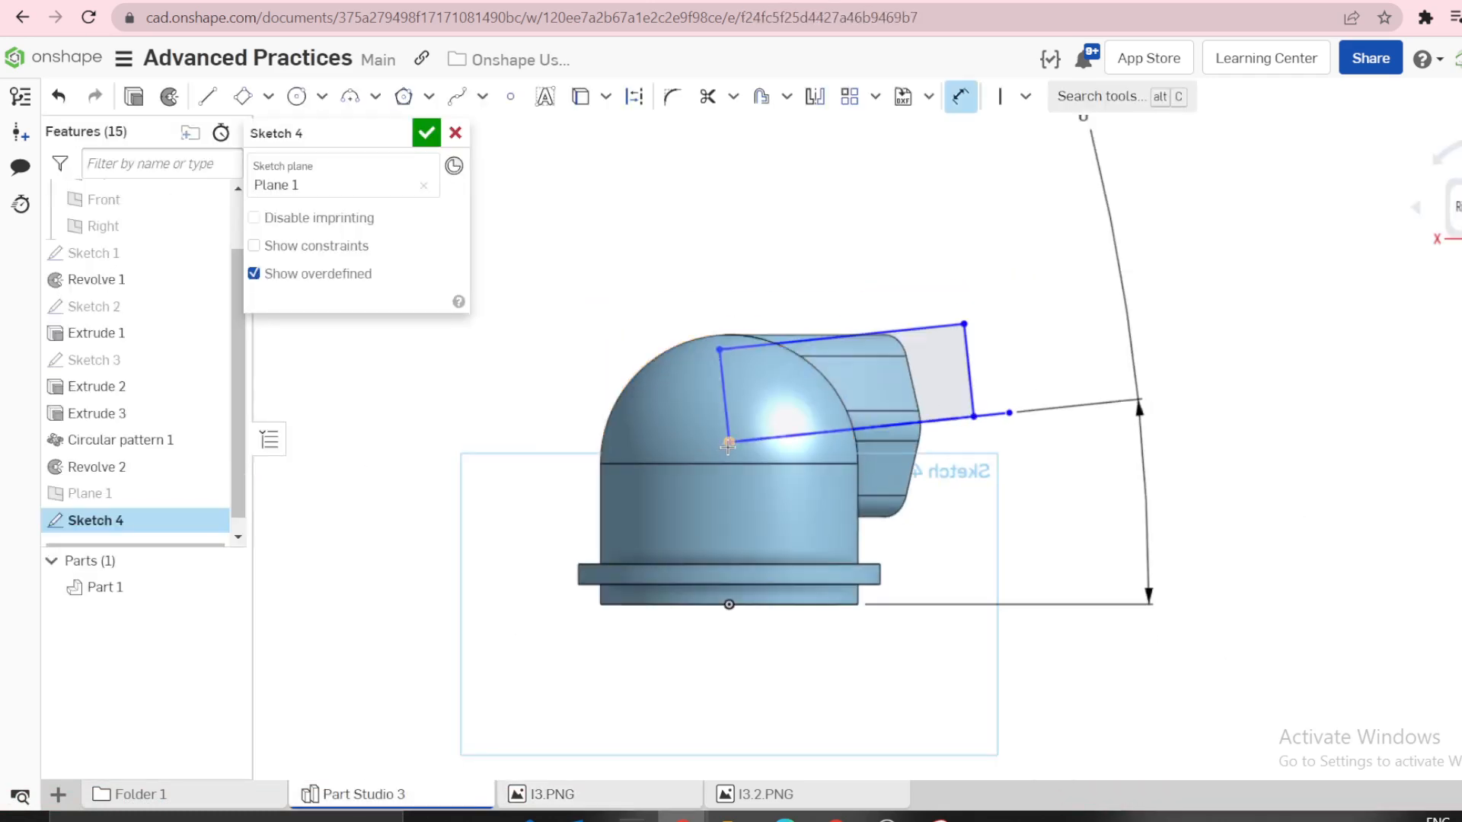
click(730, 606)
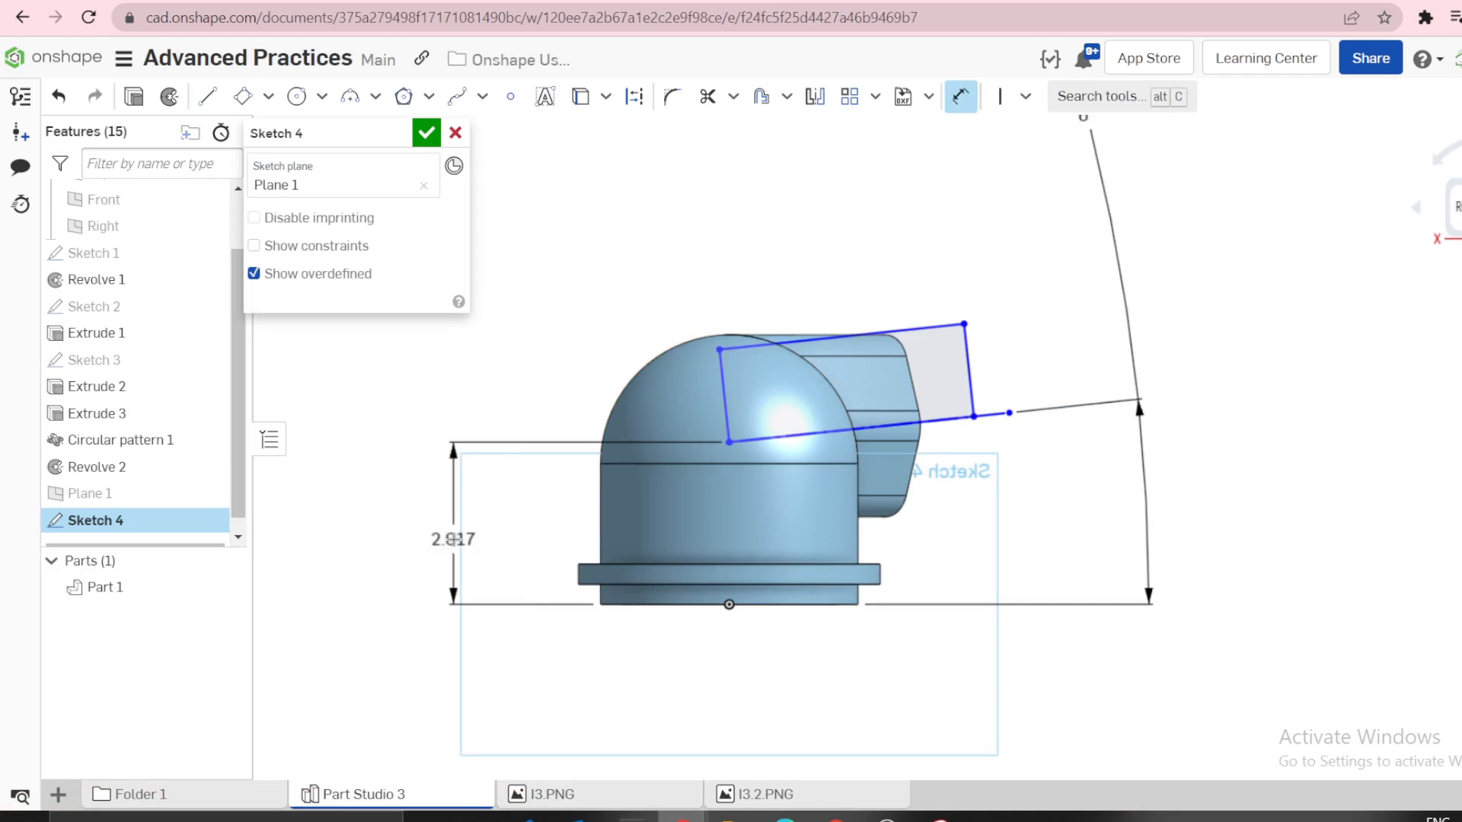
click(450, 539)
text(2.35)
key(Return)
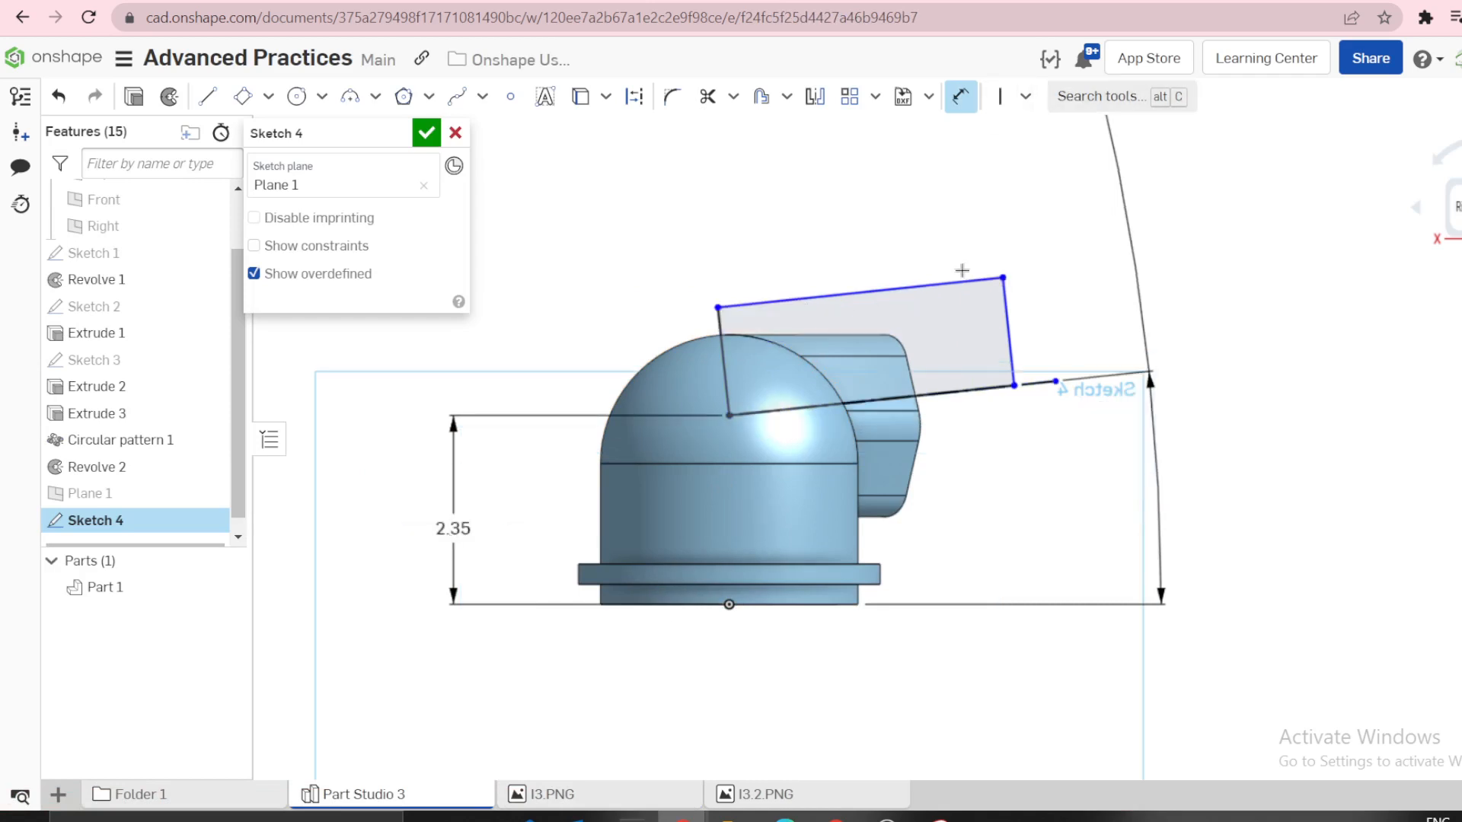
Dimension the rectangle's upper side about the construction line as a 1.2 in diameter, and check the I3.PNG drawing again.
click(964, 281)
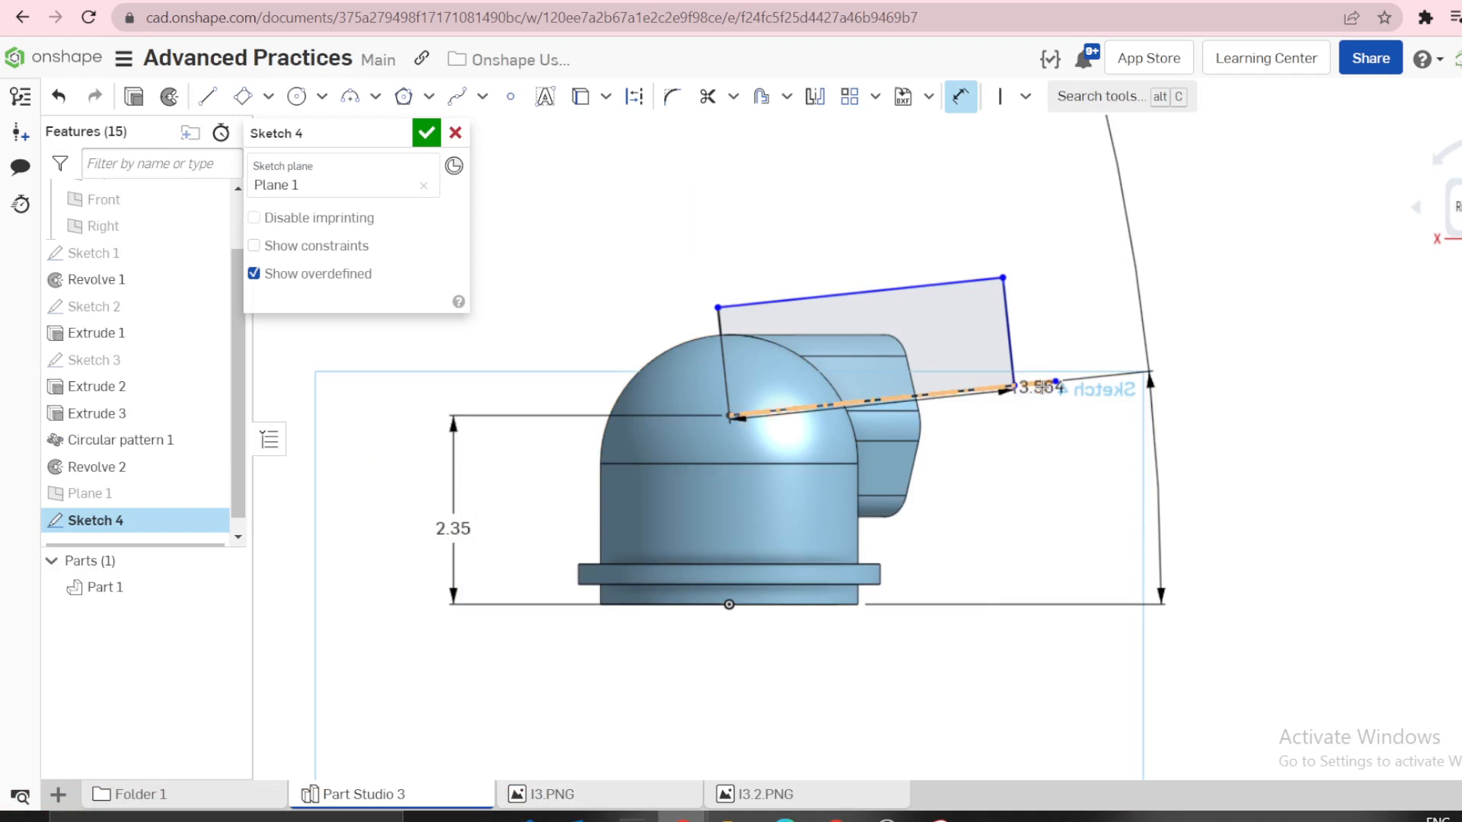
click(1041, 389)
click(1254, 390)
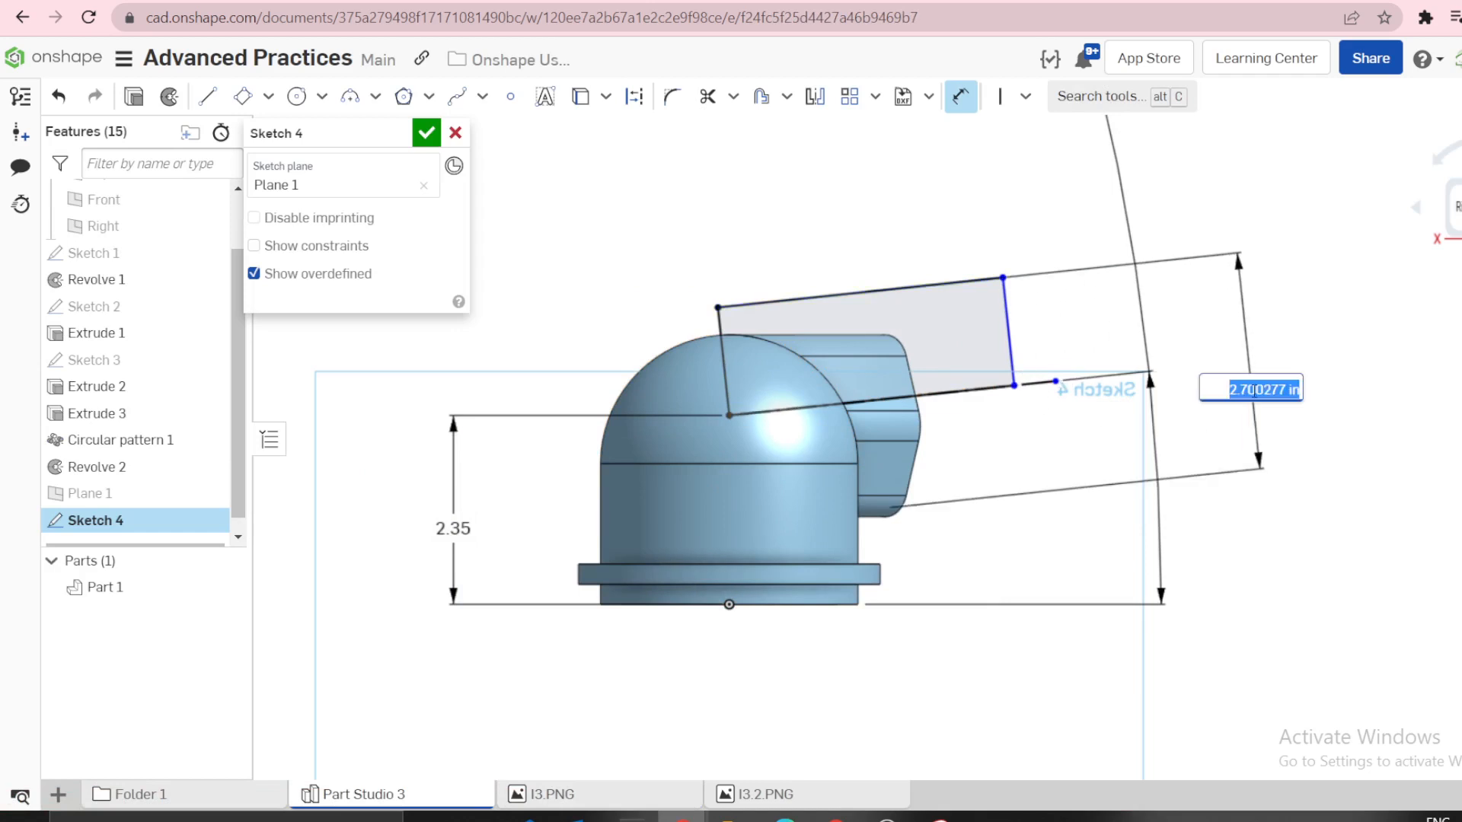
text(1.2)
key(Return)
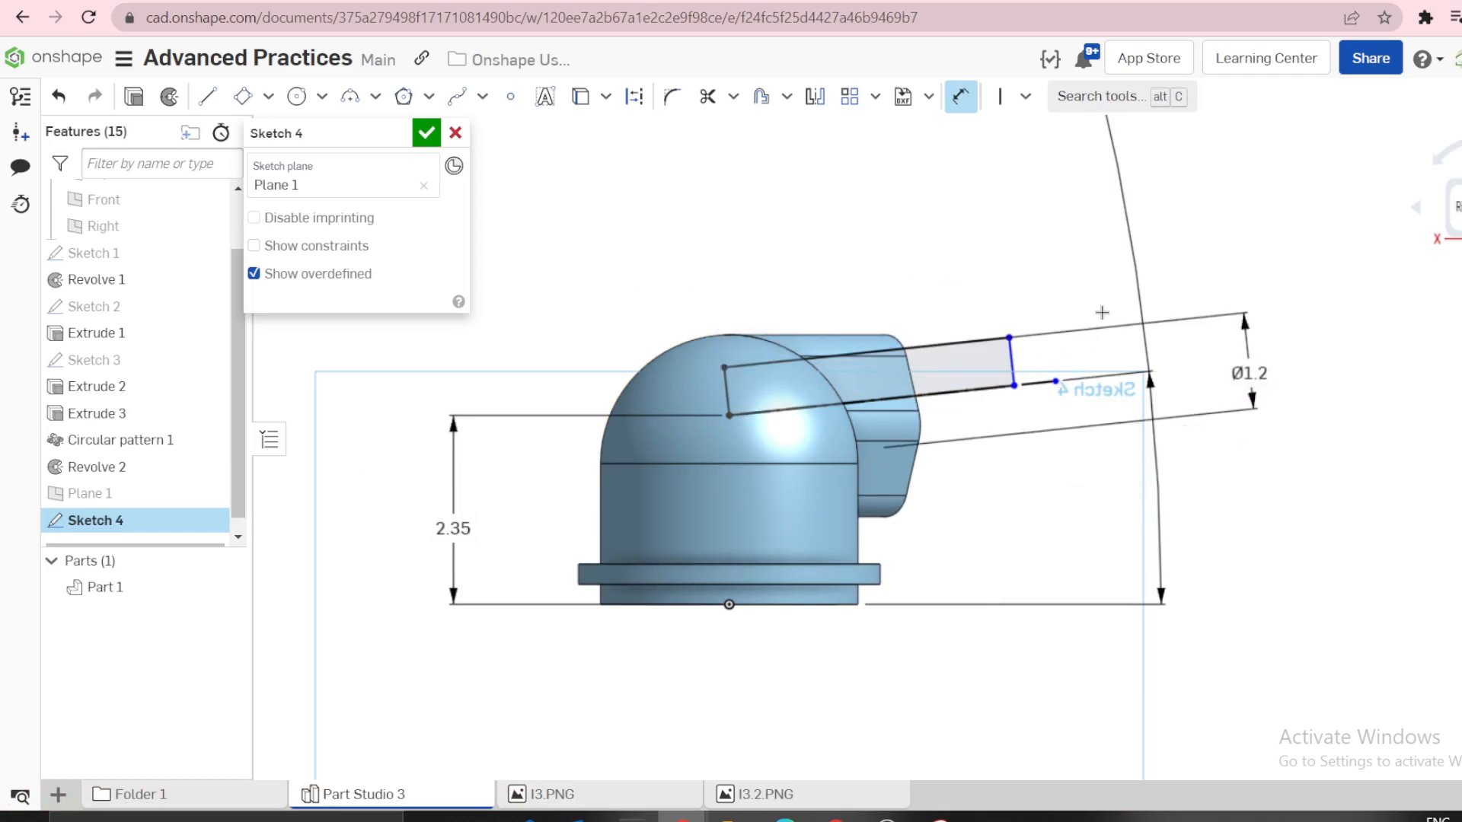
click(617, 797)
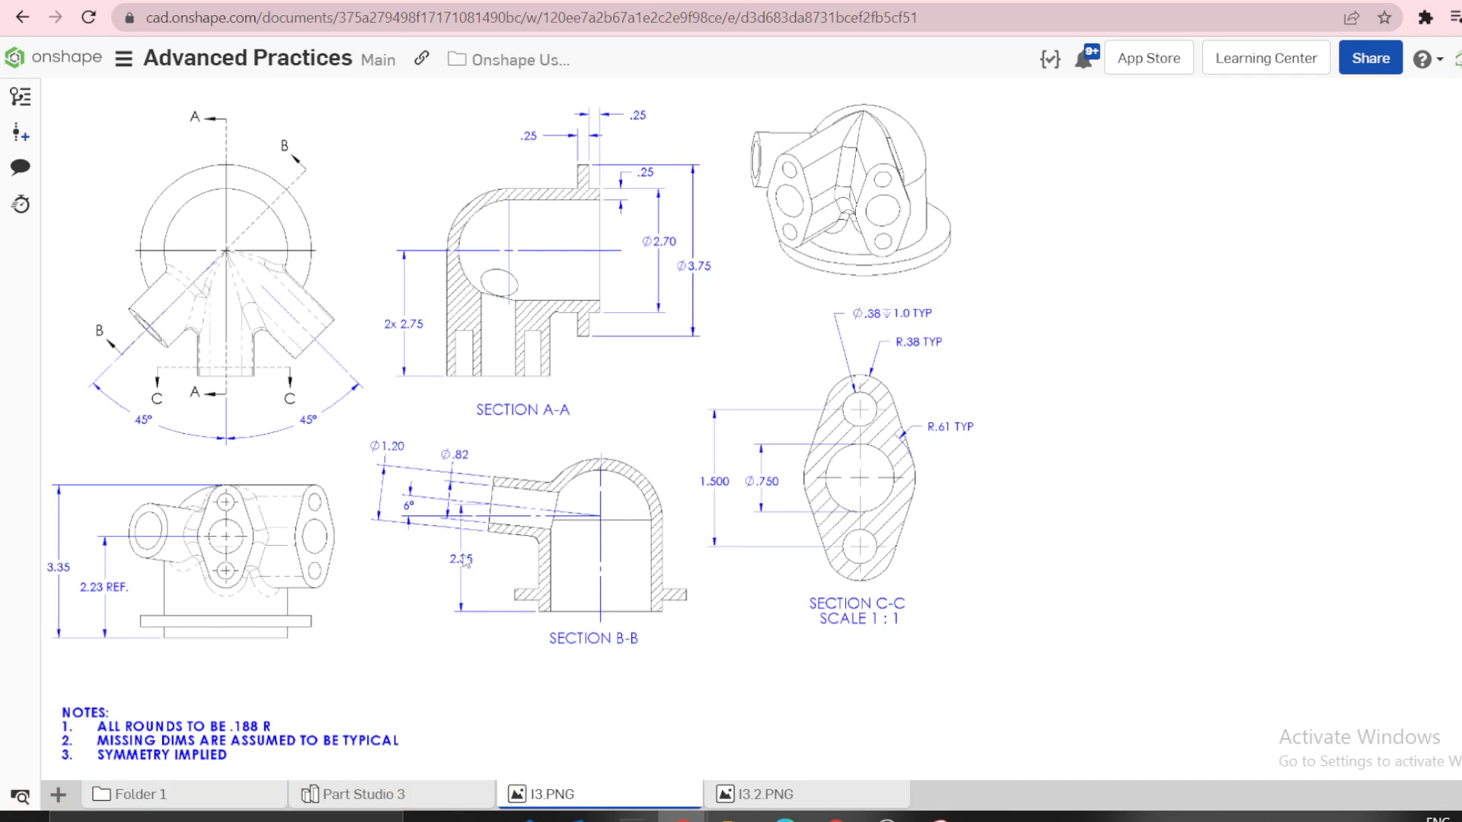
Dimension the horizontal distance between the construction line's inner endpoint and the rectangle's lower outer corner as 2.4 in.
click(469, 796)
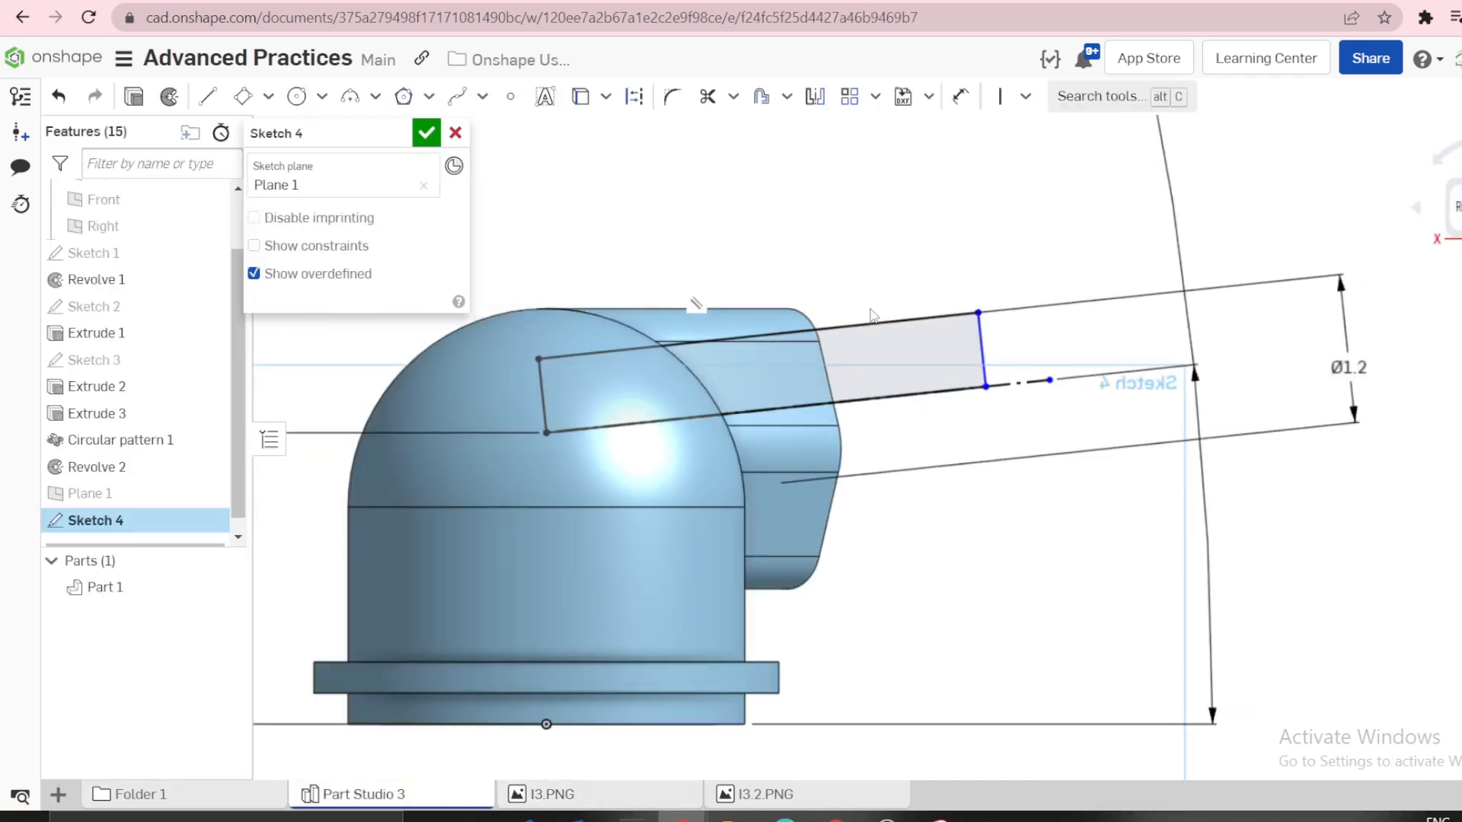
key(d)
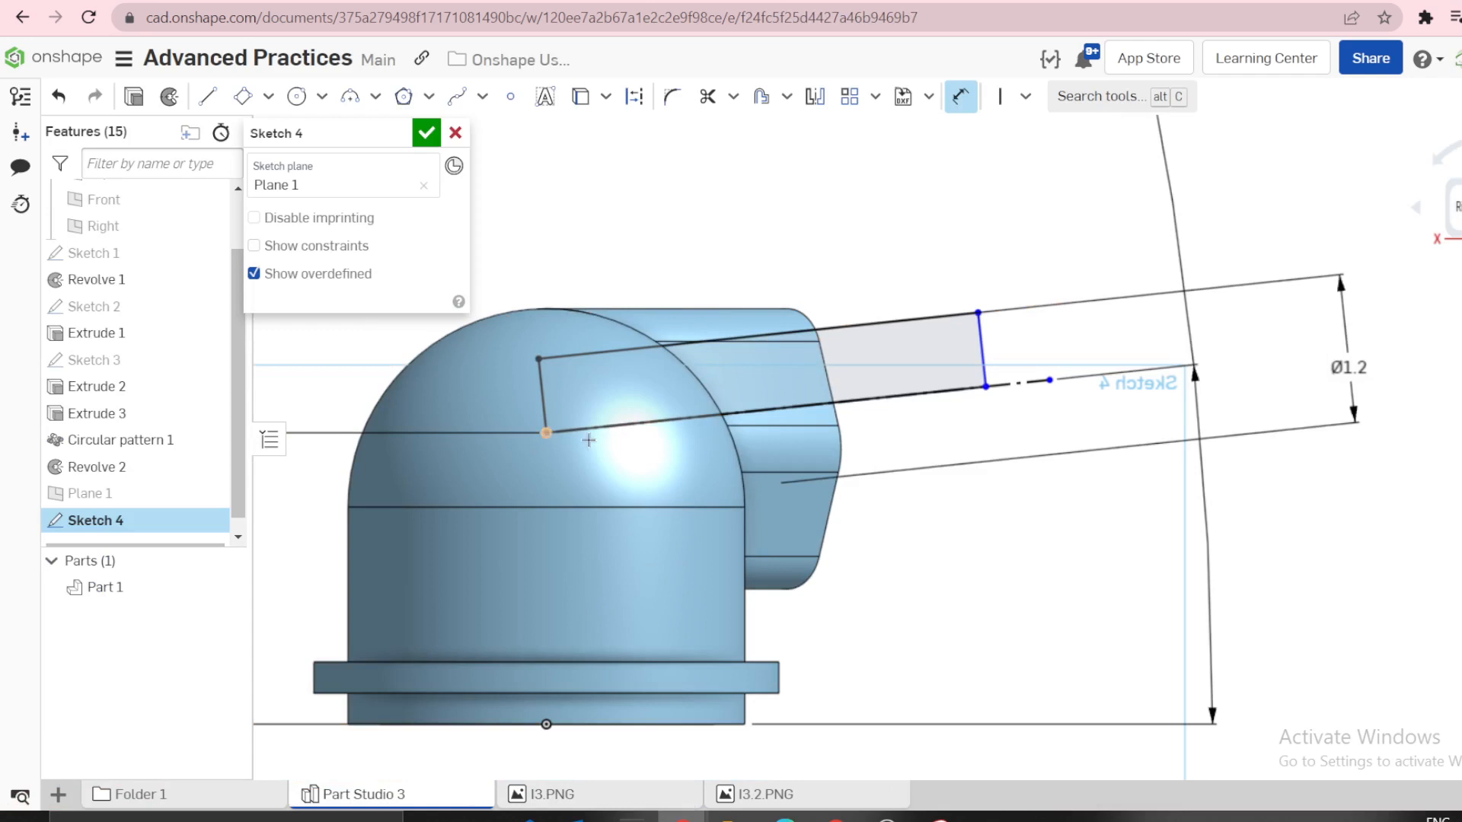
click(984, 388)
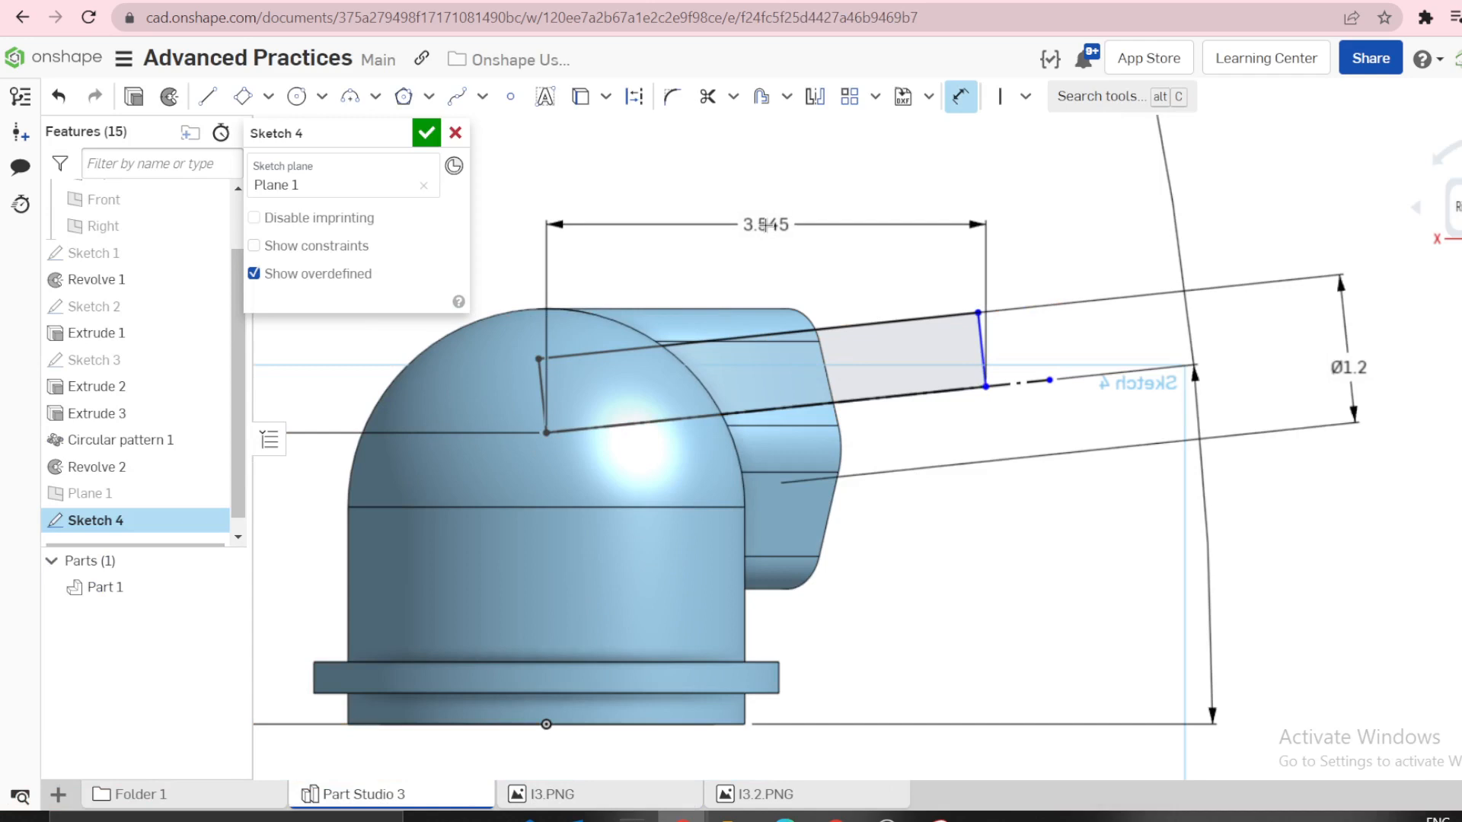
click(764, 225)
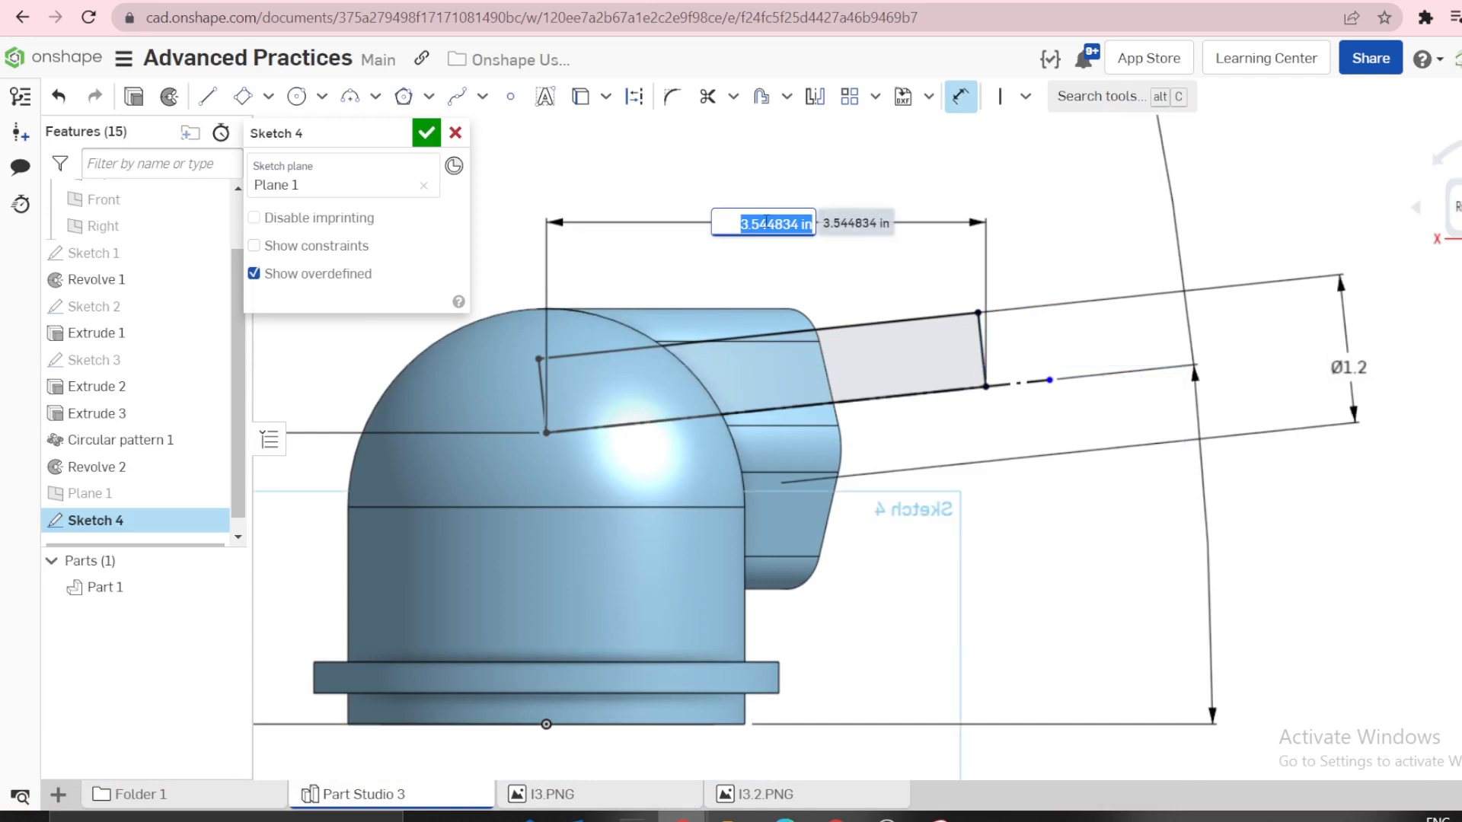
text(2.4)
key(Return)
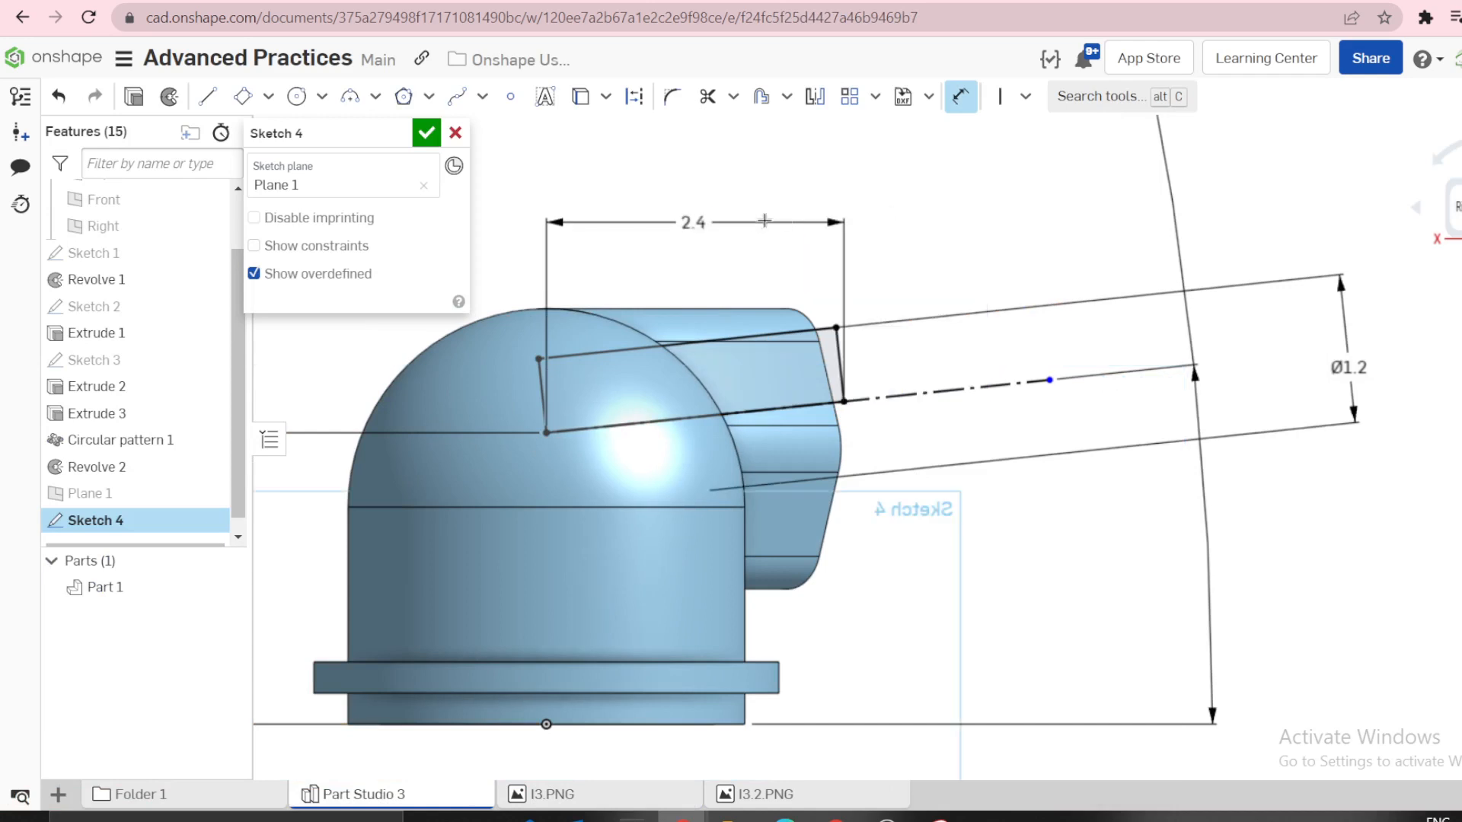
Revolve the rectangle a full turn about the angled construction line, adding the round port to the housing.
scroll(764, 220, down, 2)
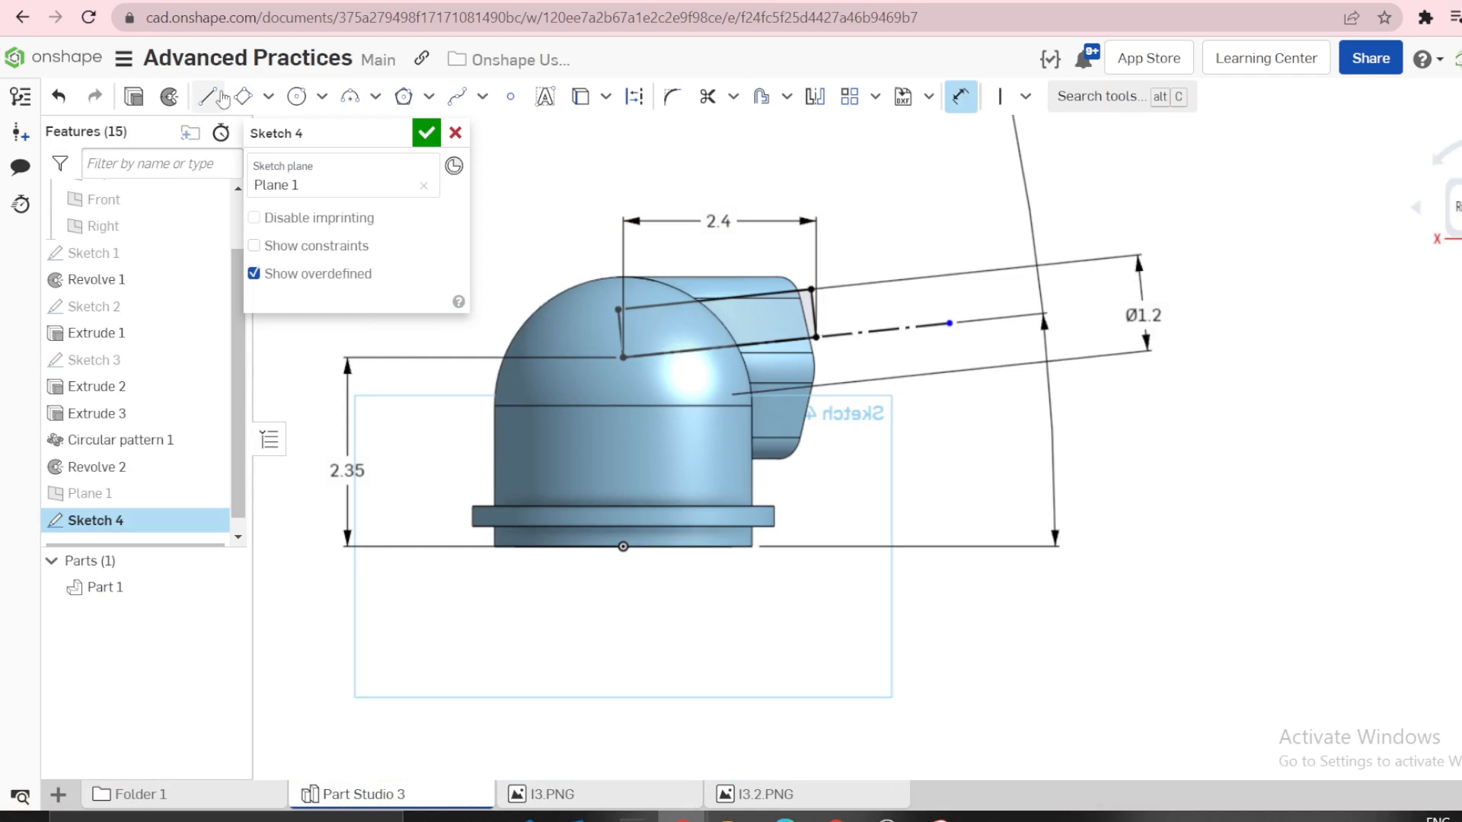
scroll(861, 343, up, 3)
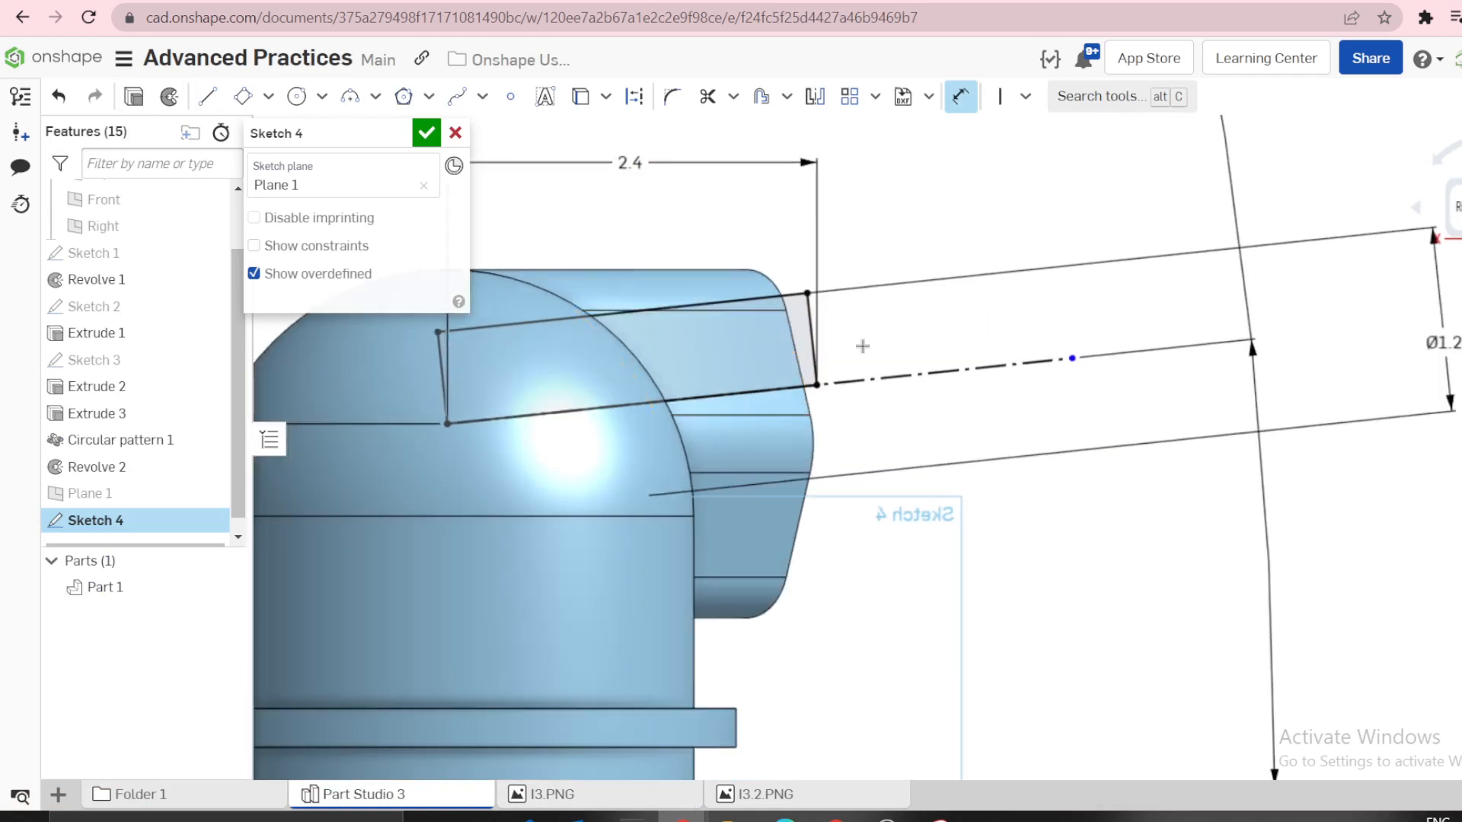
scroll(861, 343, down, 2)
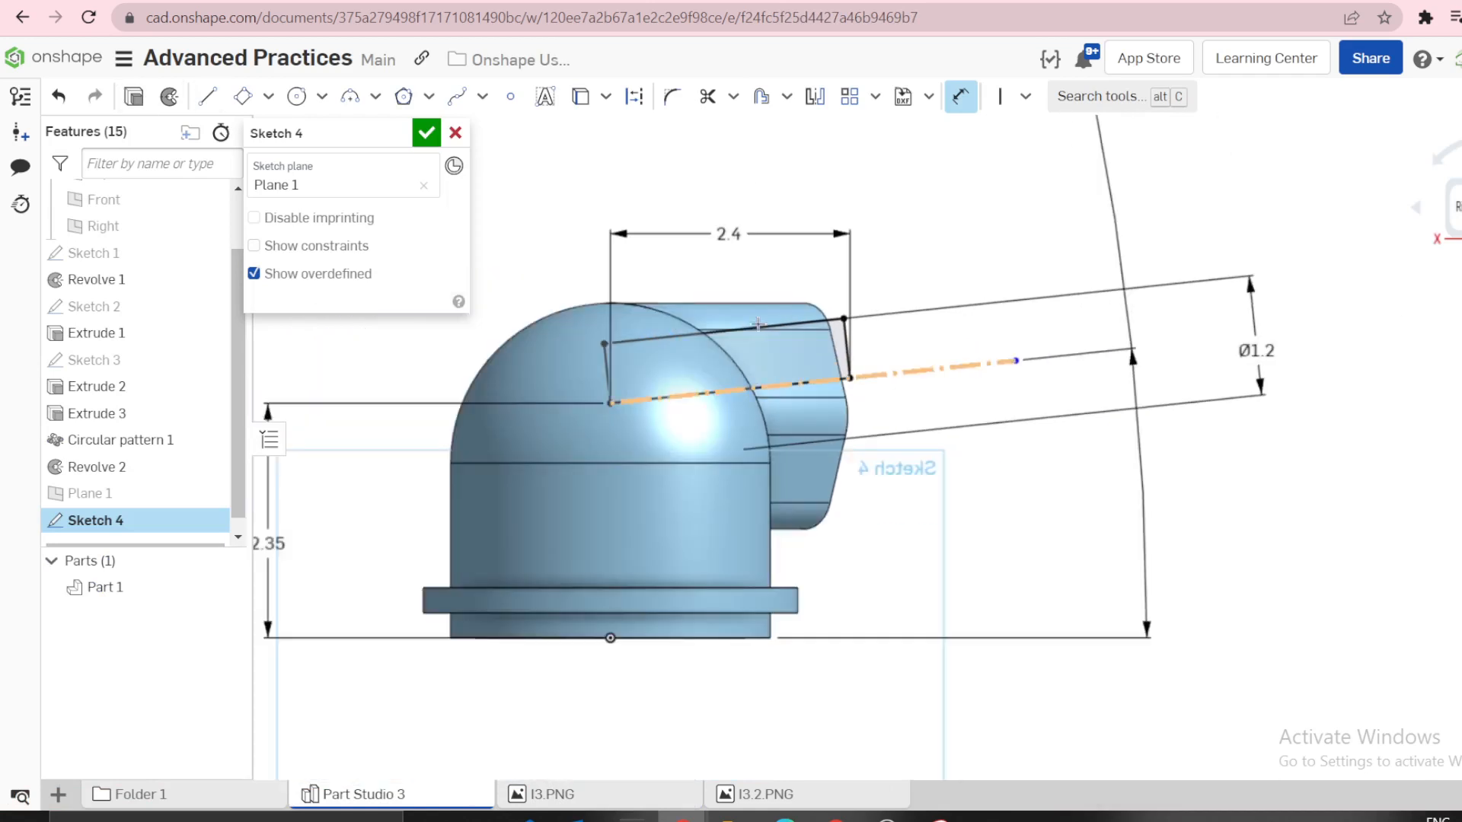
click(168, 98)
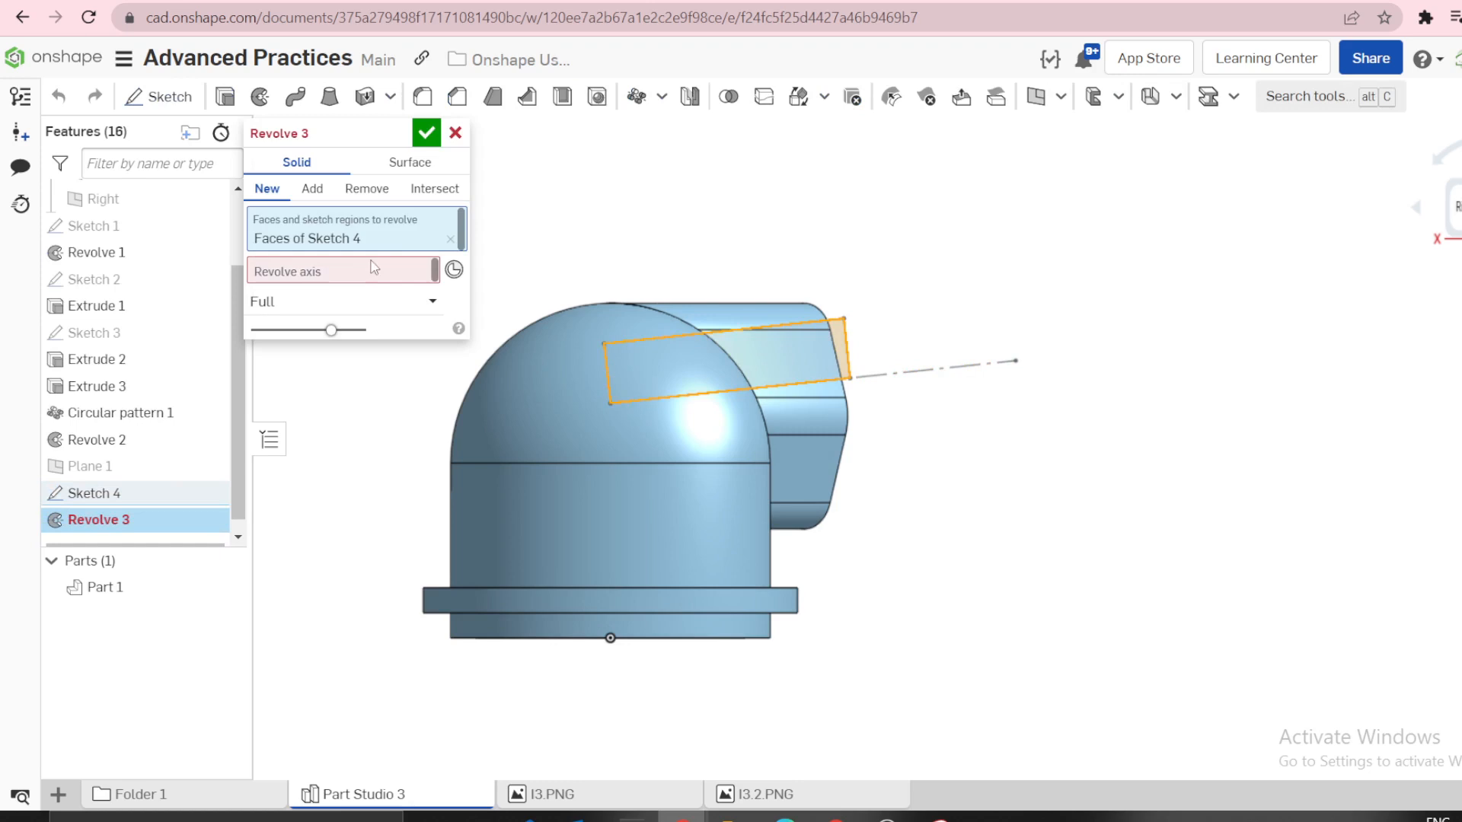
click(432, 271)
click(926, 378)
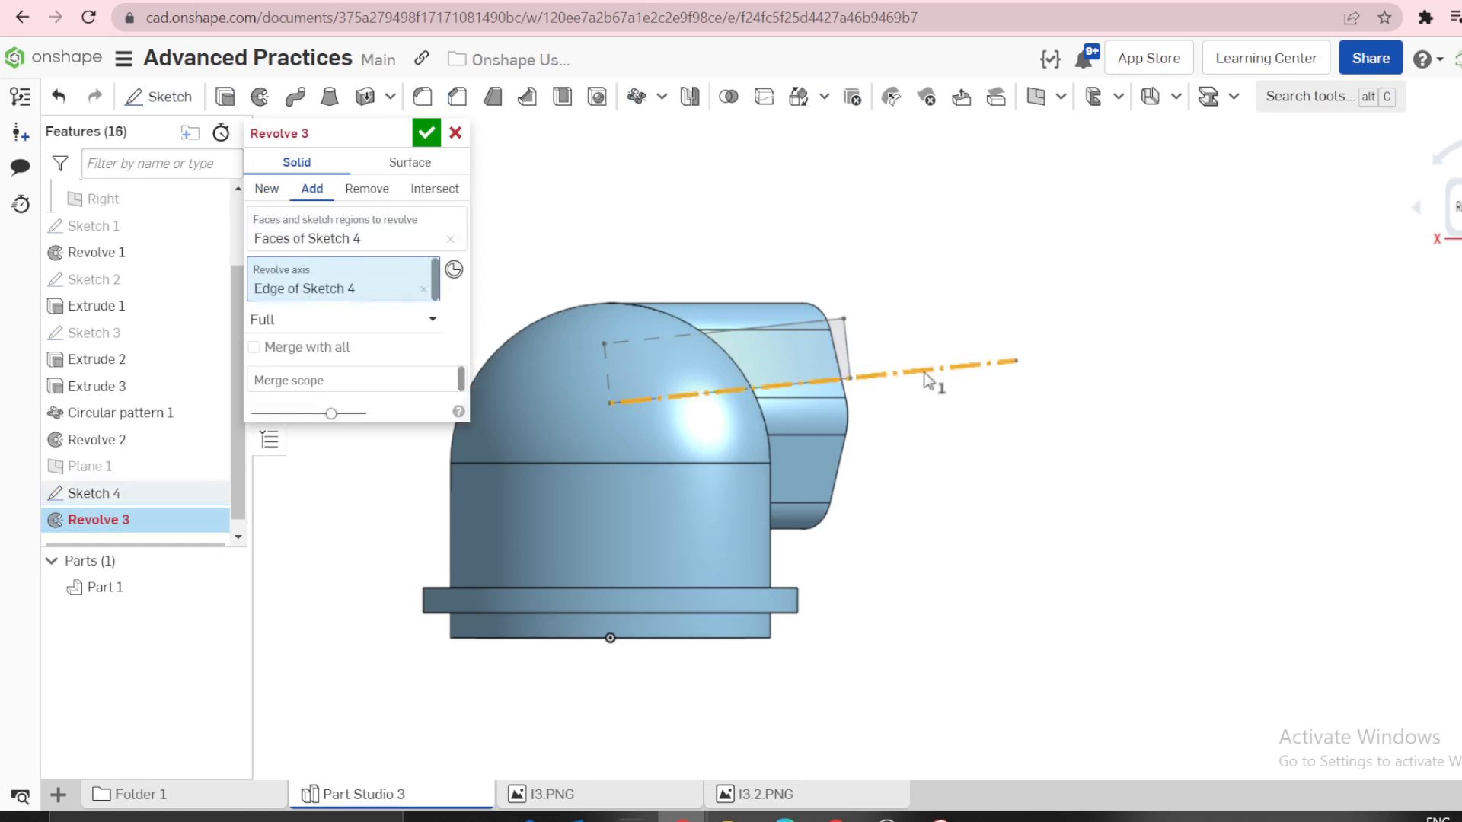
right_drag(701, 381, 720, 317)
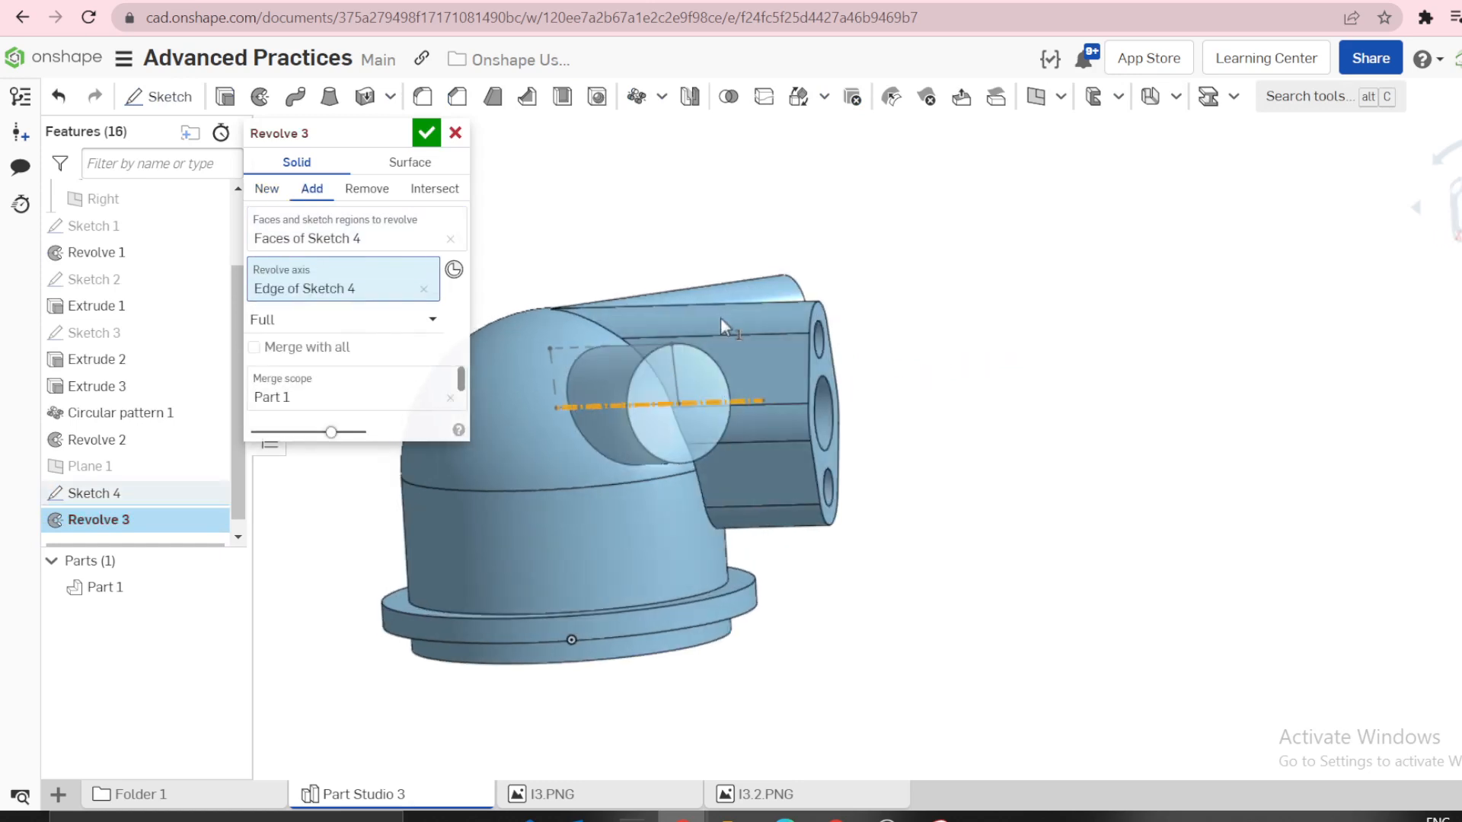
click(426, 133)
Delete the round port's cylindrical and end faces protruding inside the housing, using the Heal option.
scroll(767, 440, down, 3)
right_drag(768, 432, 658, 435)
click(641, 417)
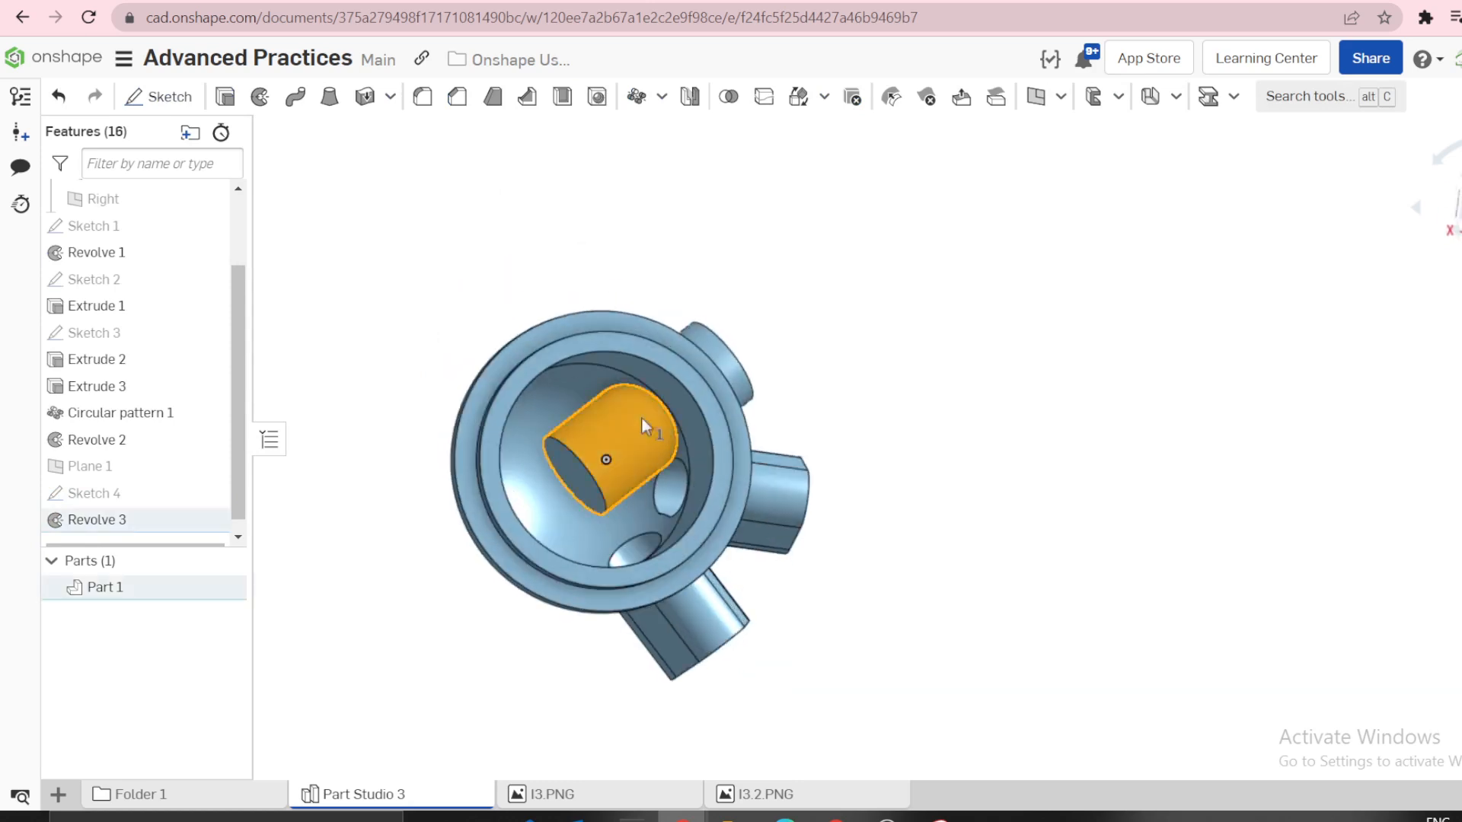
click(565, 465)
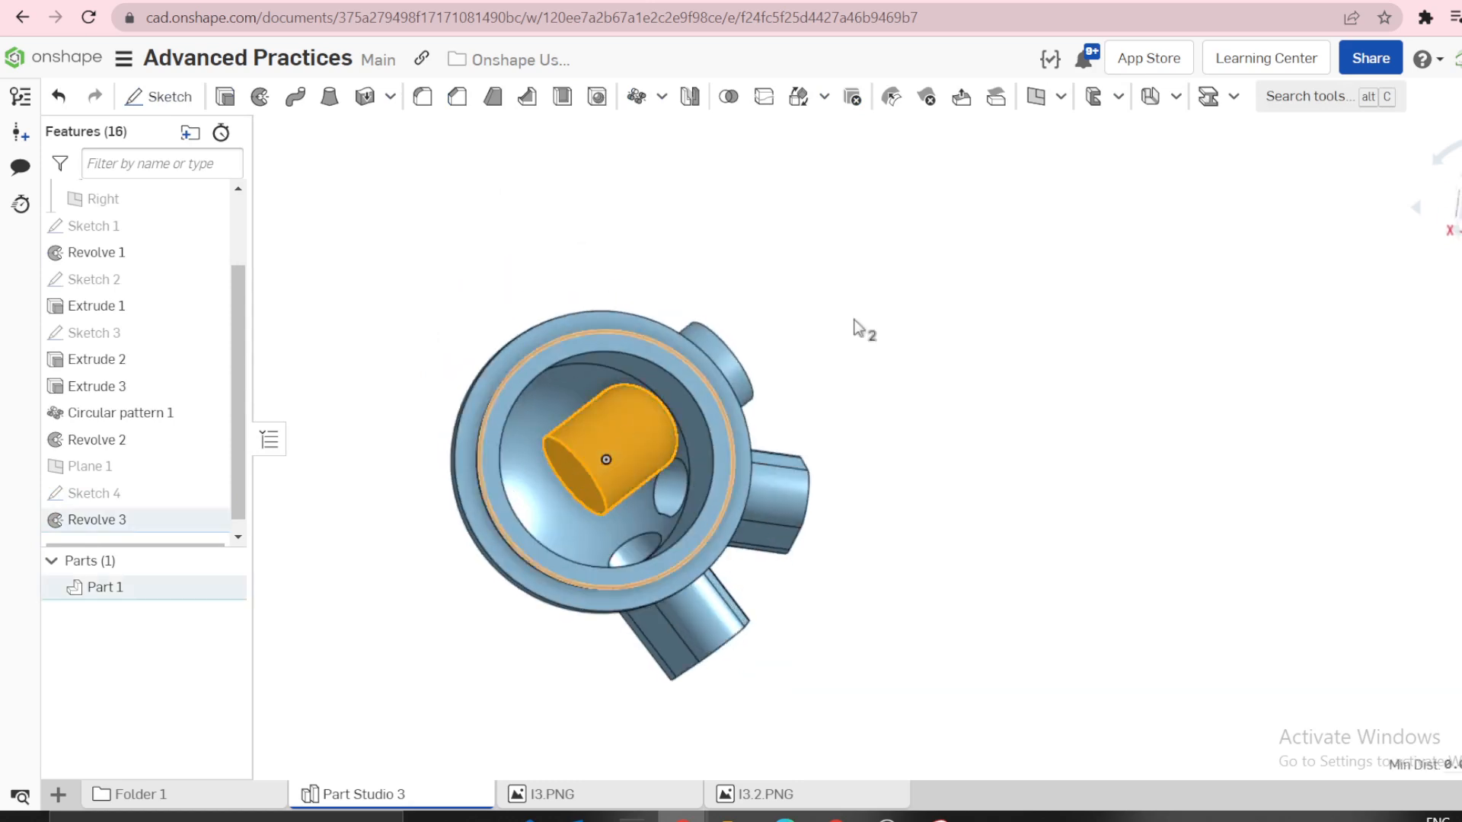
click(926, 97)
click(364, 249)
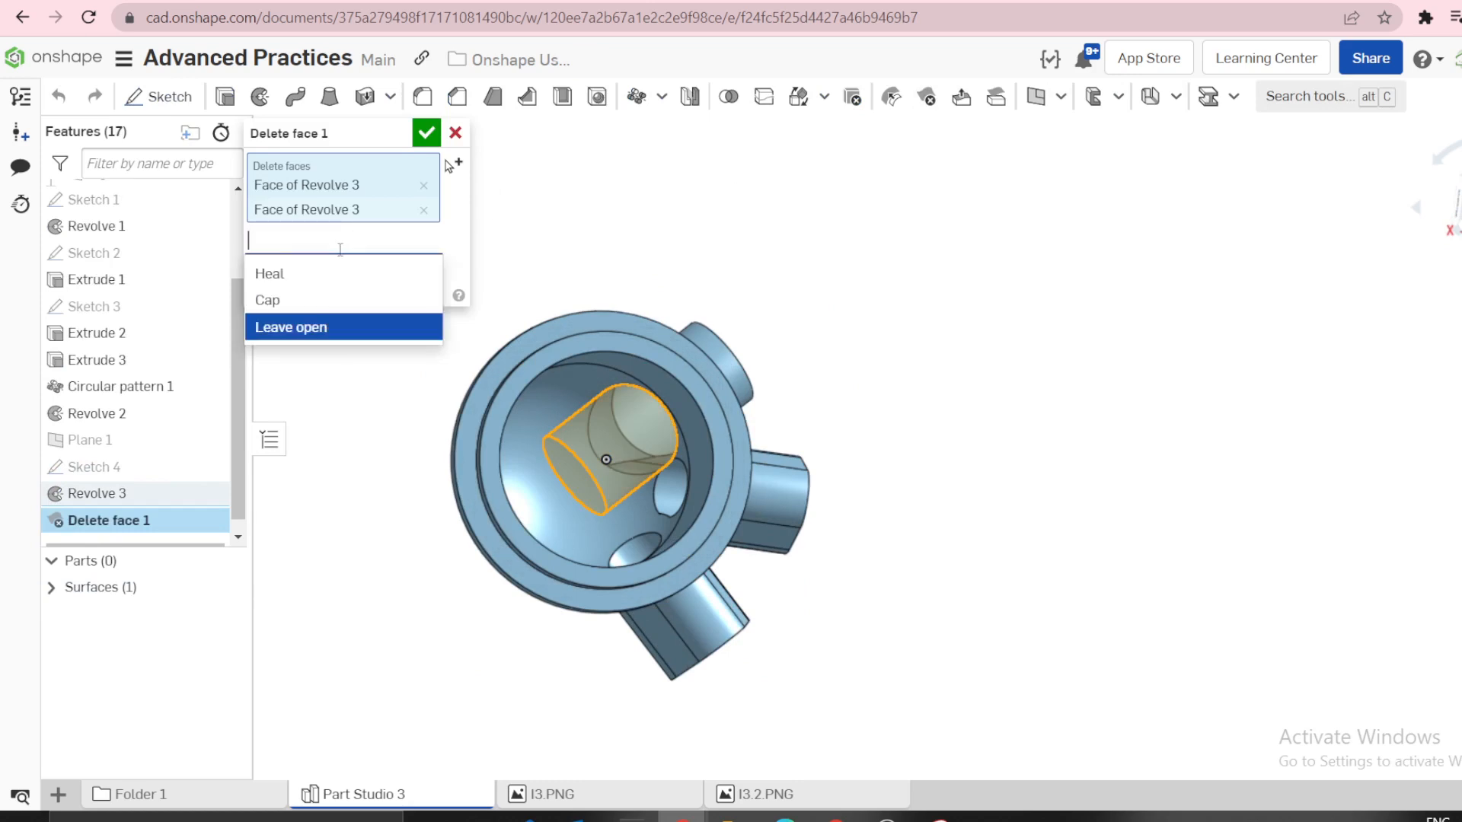
click(304, 275)
click(430, 137)
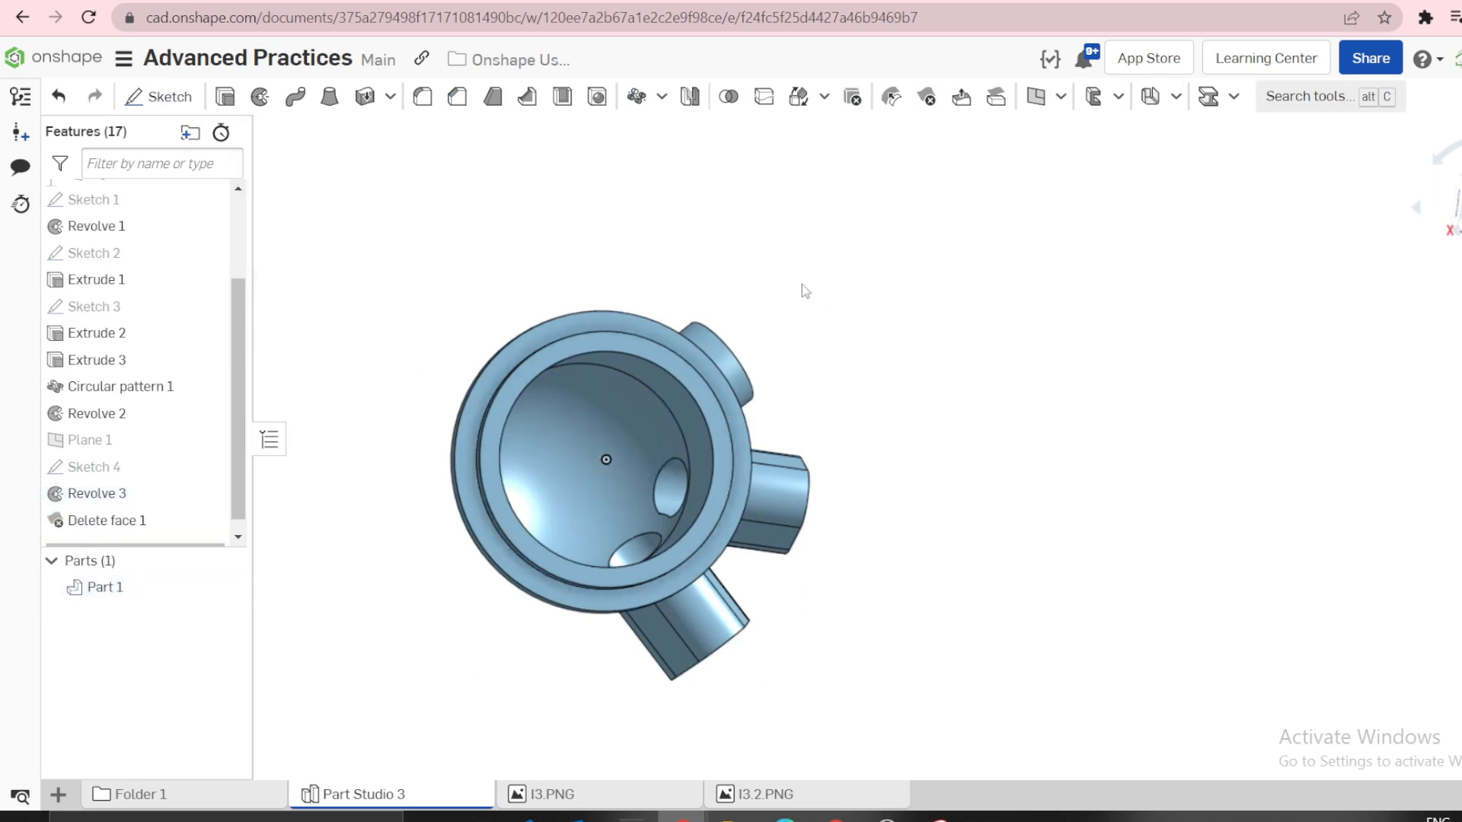
Check the round port's bore in Section B-B of the I3.PNG drawing and start a sketch on the port's outer end face.
right_drag(803, 290, 687, 494)
scroll(745, 347, up, 3)
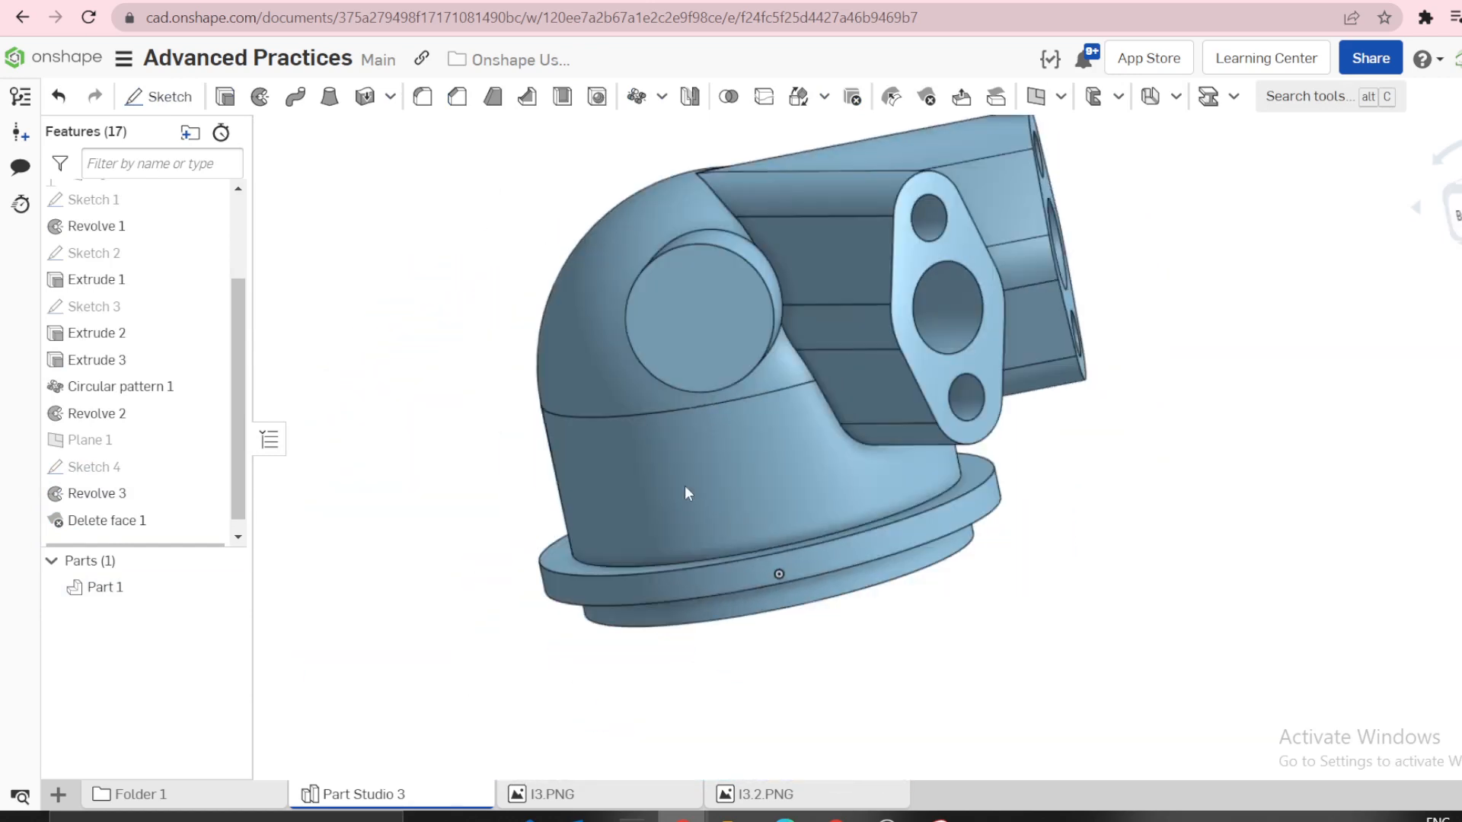
click(597, 795)
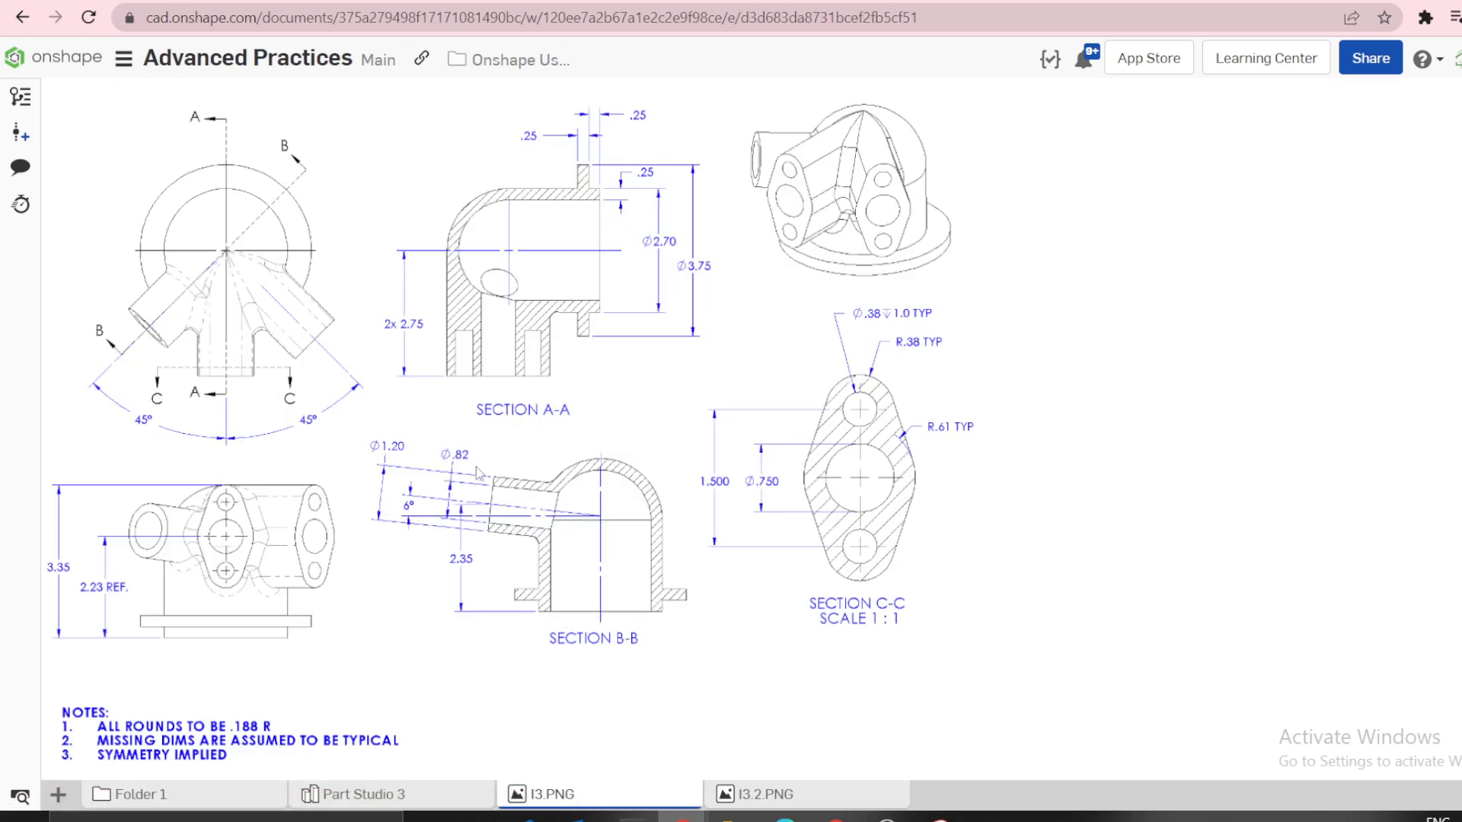
click(381, 796)
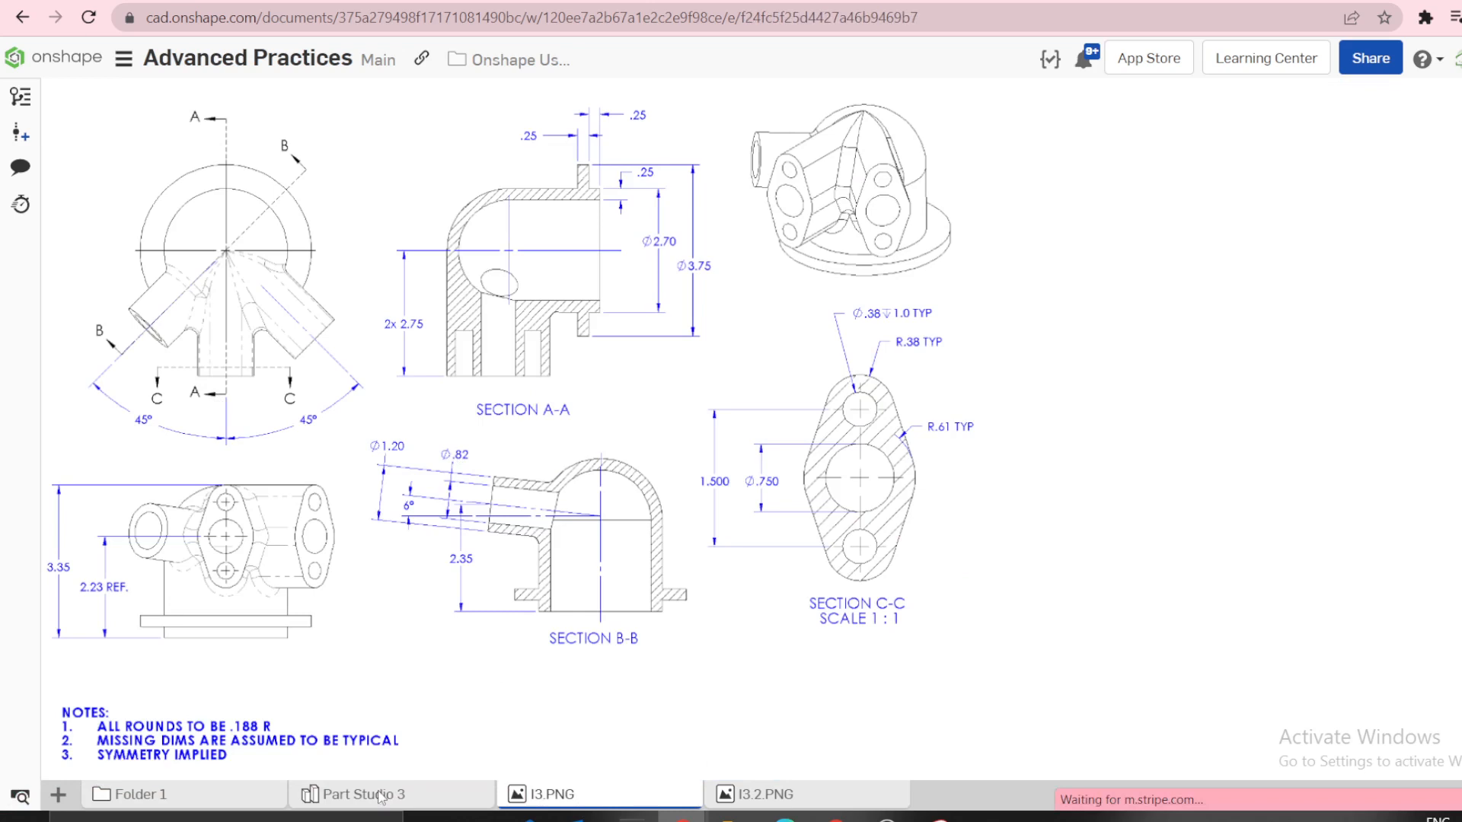
click(702, 287)
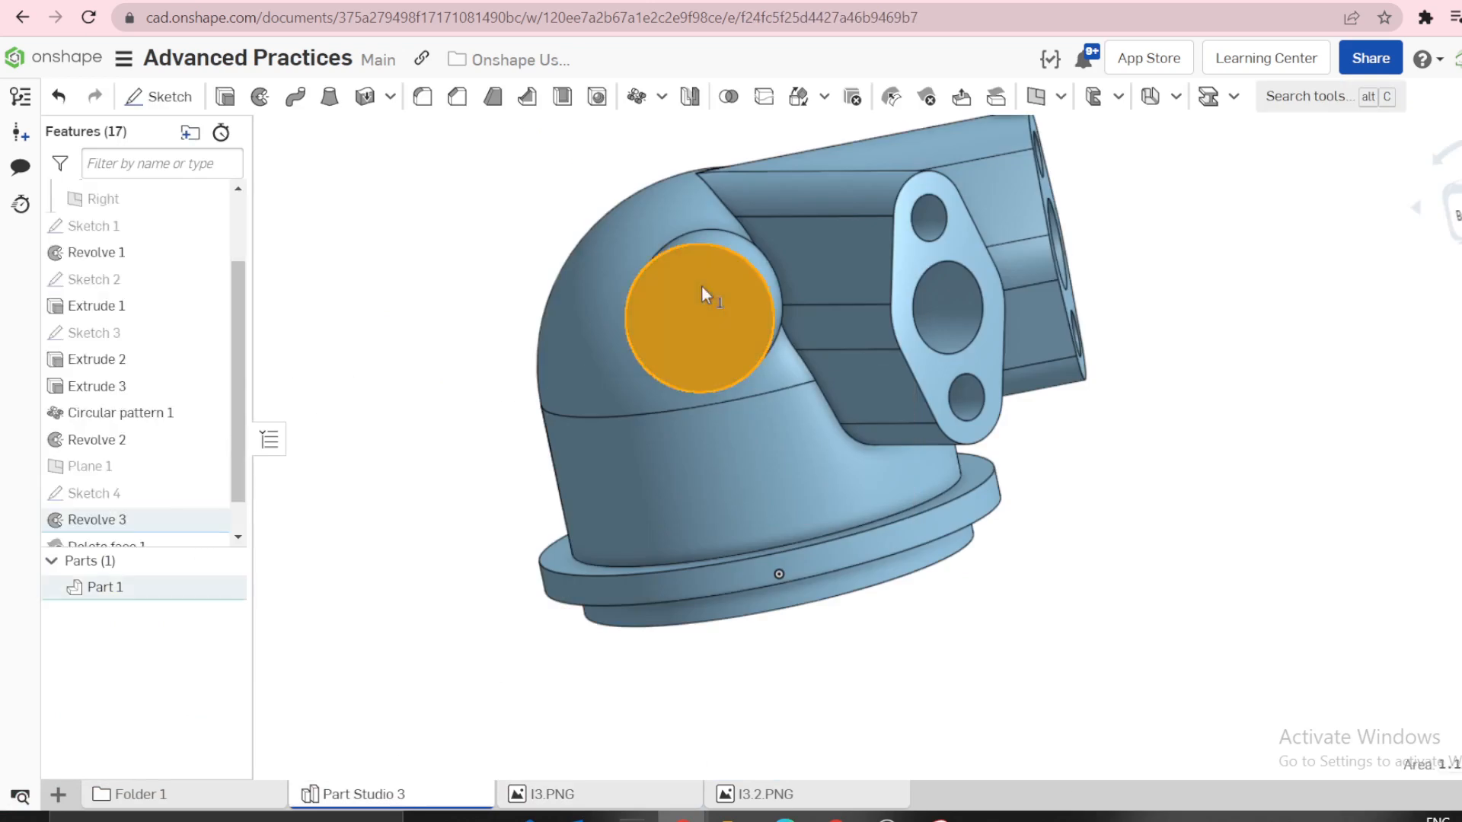
key(Escape)
key(shift+s)
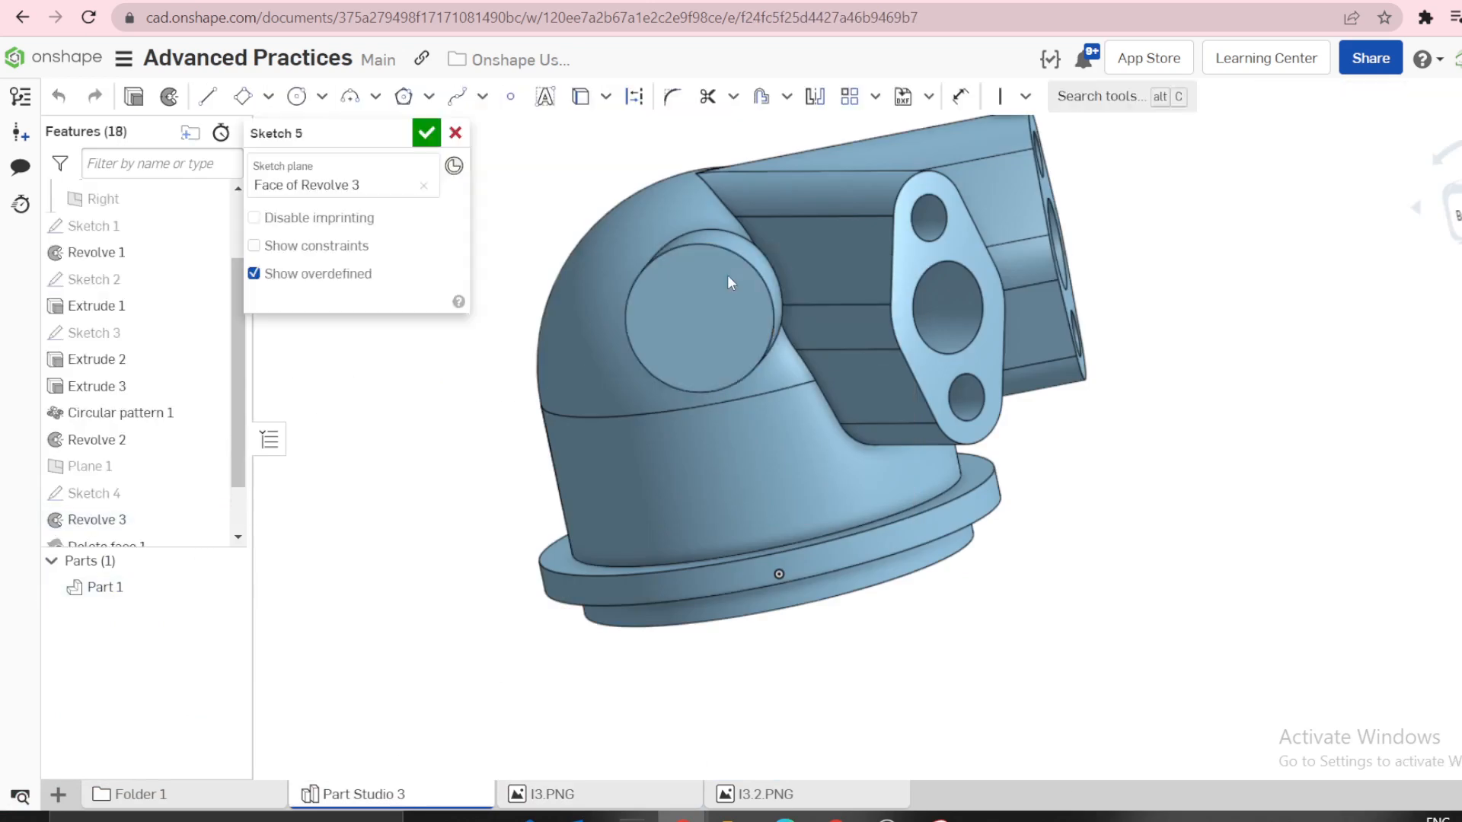
Draw a circle concentric with the round port's end face and dimension its diameter as 0.85 in.
key(c)
click(700, 317)
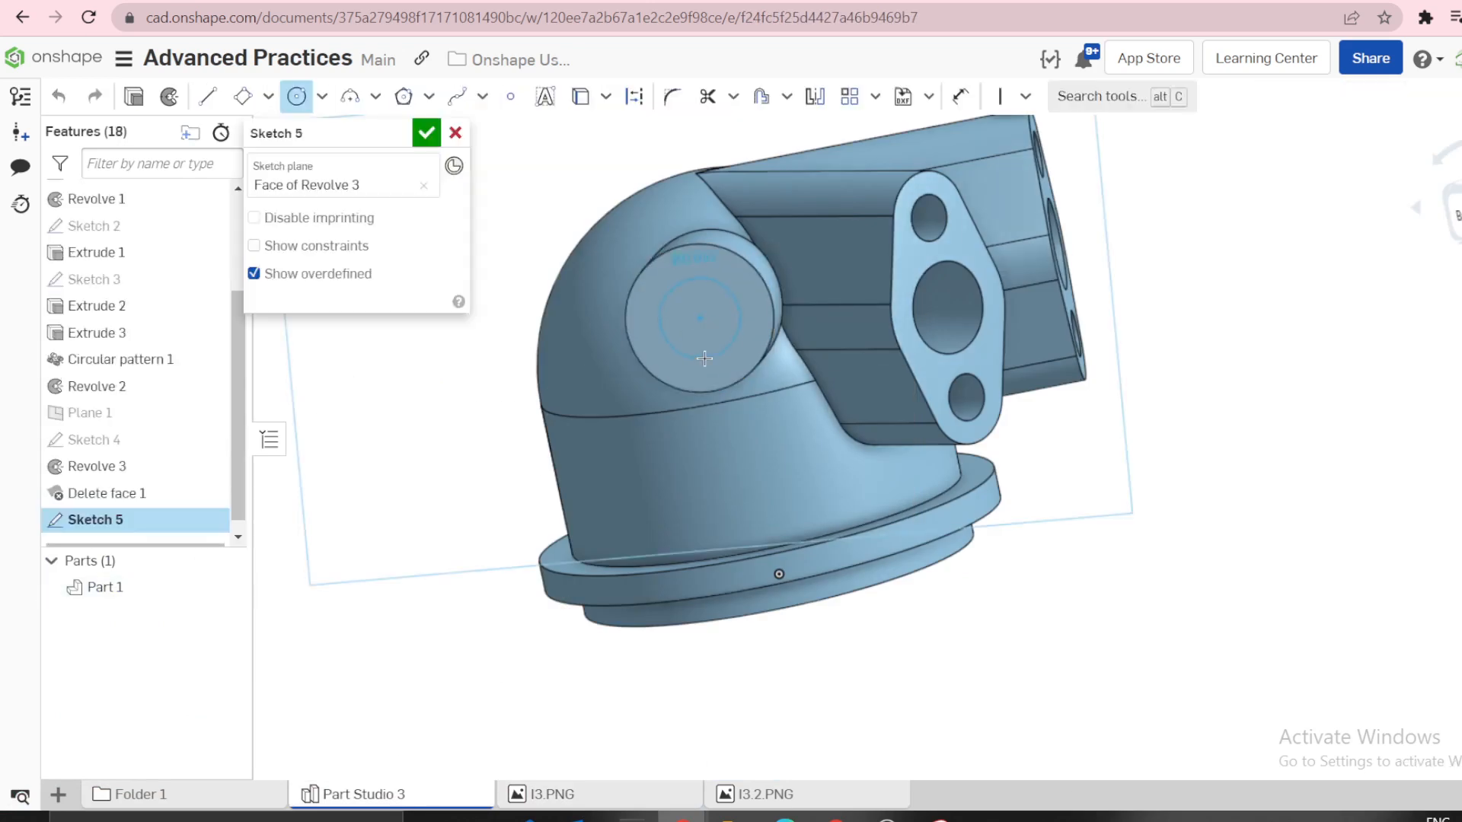
click(705, 359)
key(d)
click(703, 359)
click(483, 397)
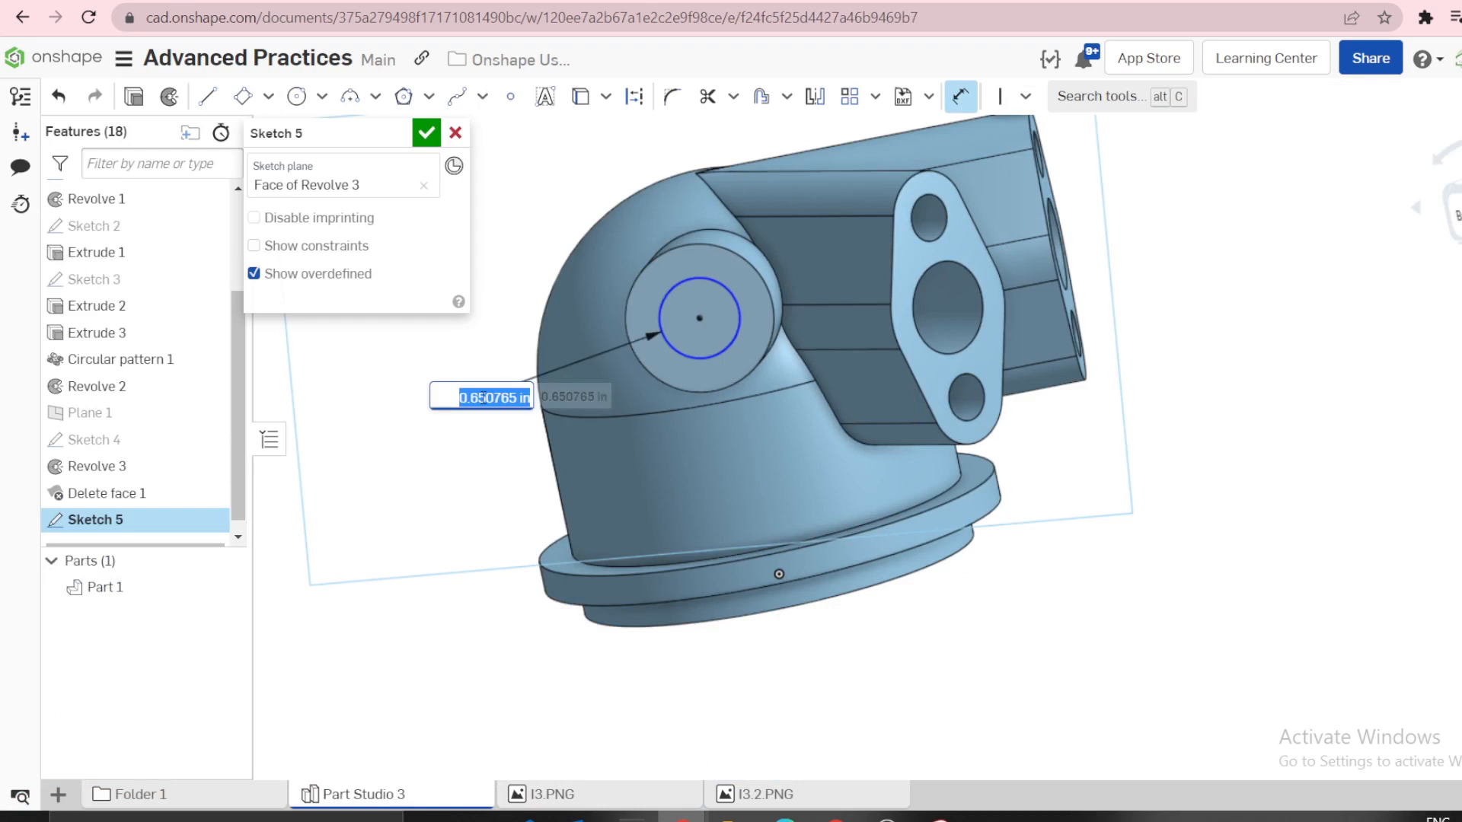
key(BackSpace)
text(.85)
key(Return)
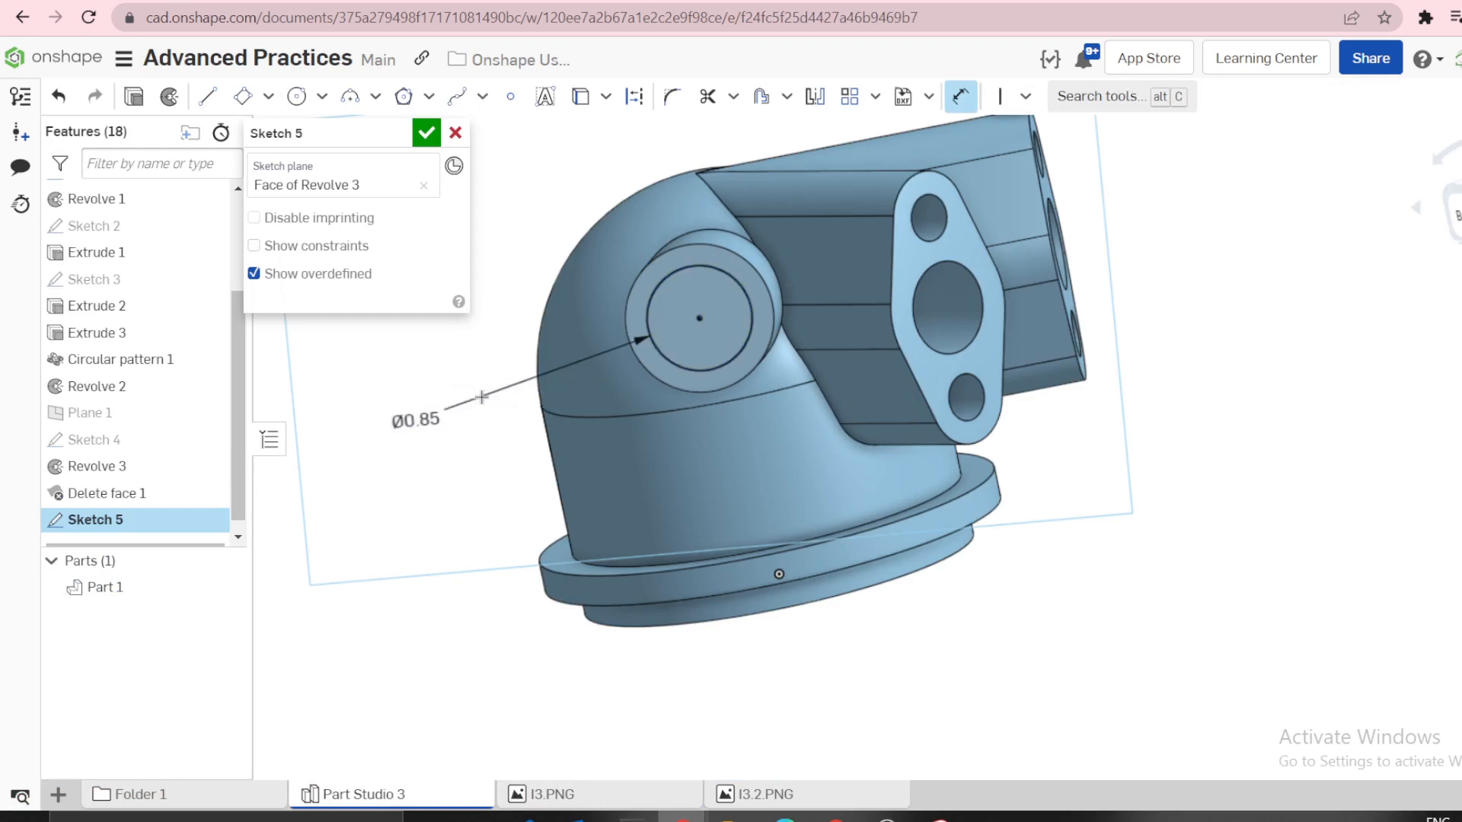
Extrude the circle inward as a Remove cut with the Up to next end condition to bore the round port.
key(s)
click(514, 388)
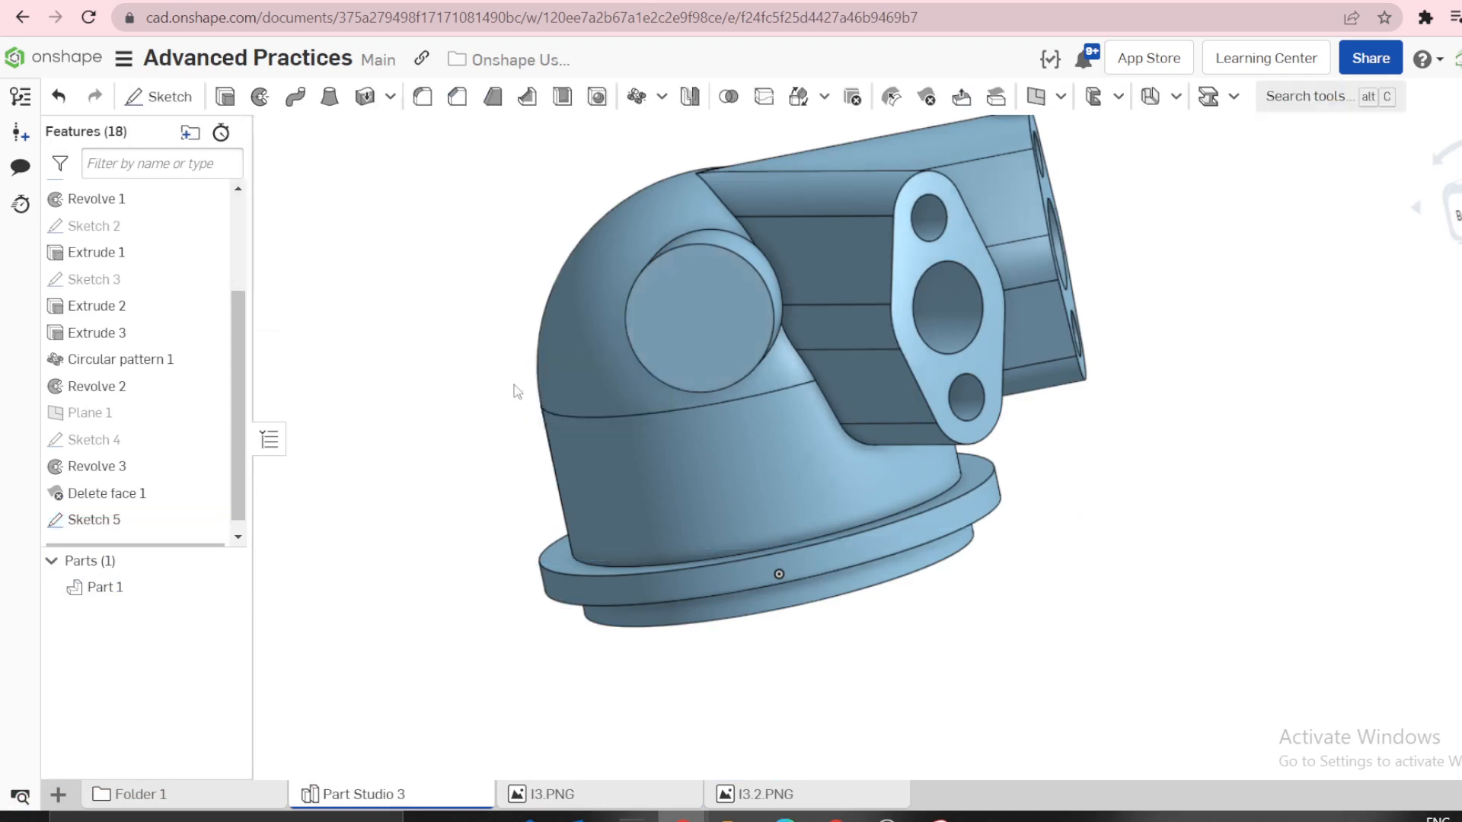
click(366, 188)
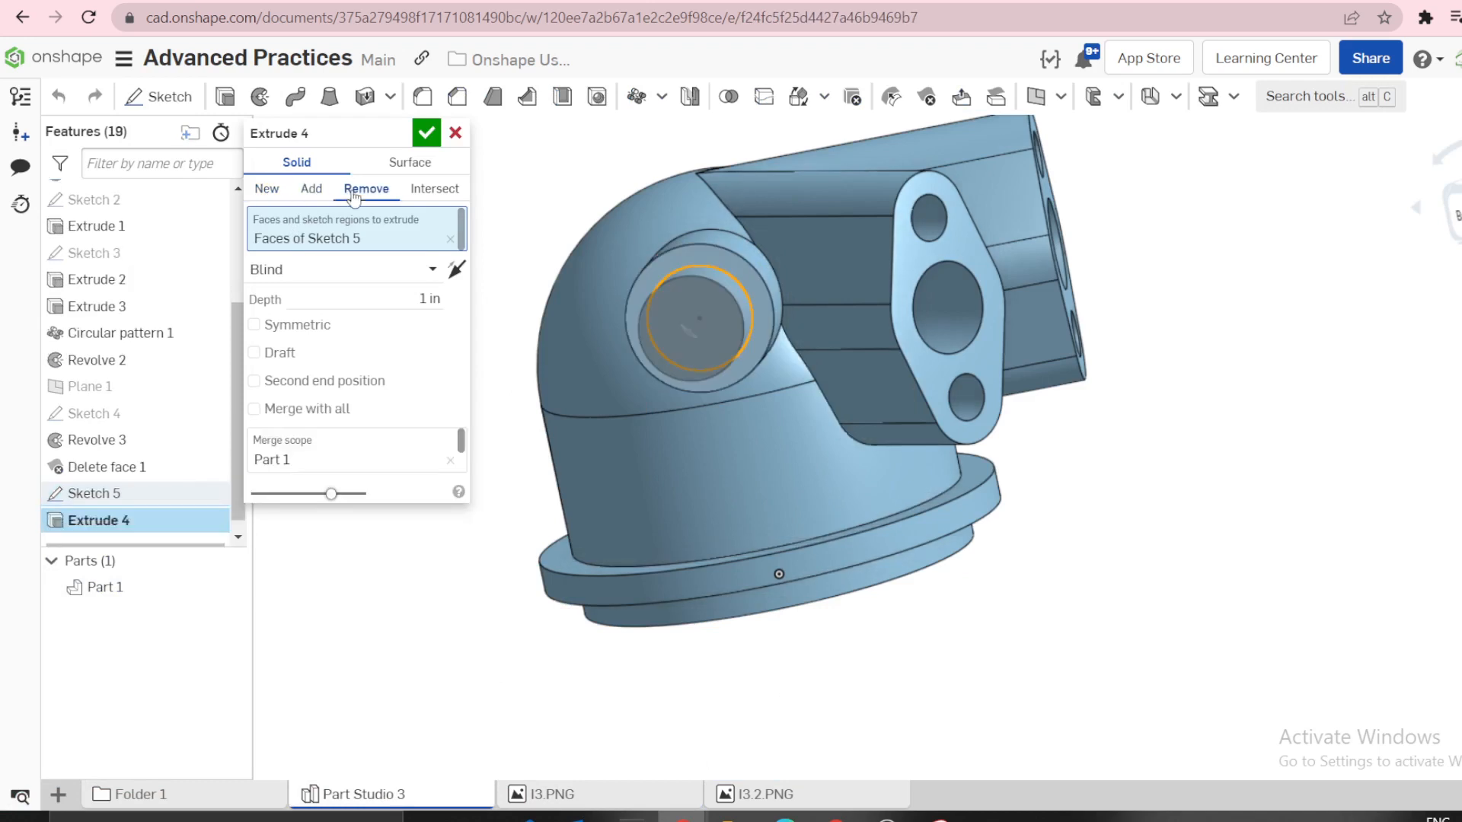
click(411, 284)
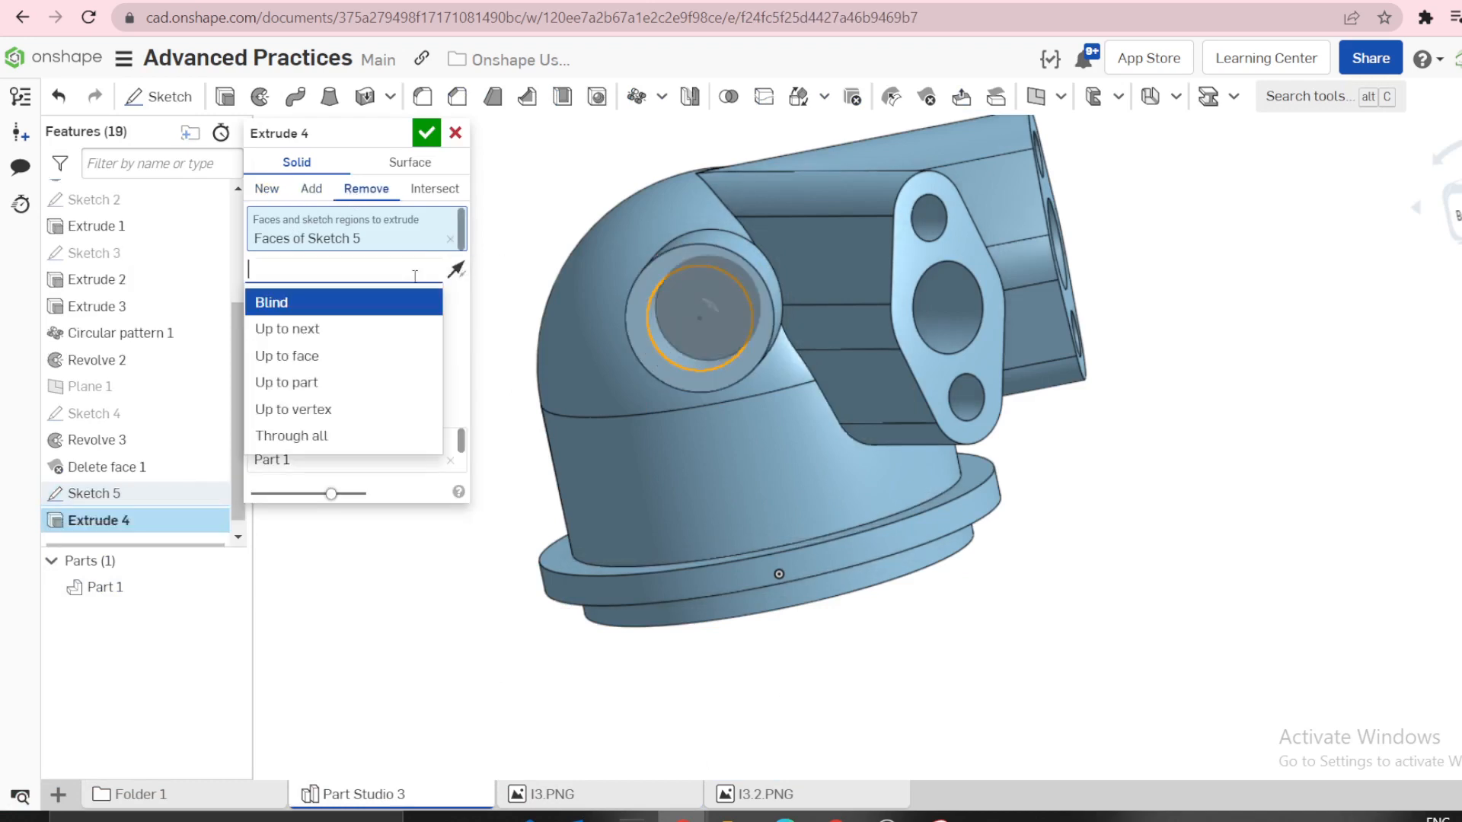
click(335, 337)
mouse_move(761, 423)
right_down()
mouse_move(799, 545)
mouse_move(751, 402)
mouse_move(804, 474)
mouse_move(867, 507)
right_up()
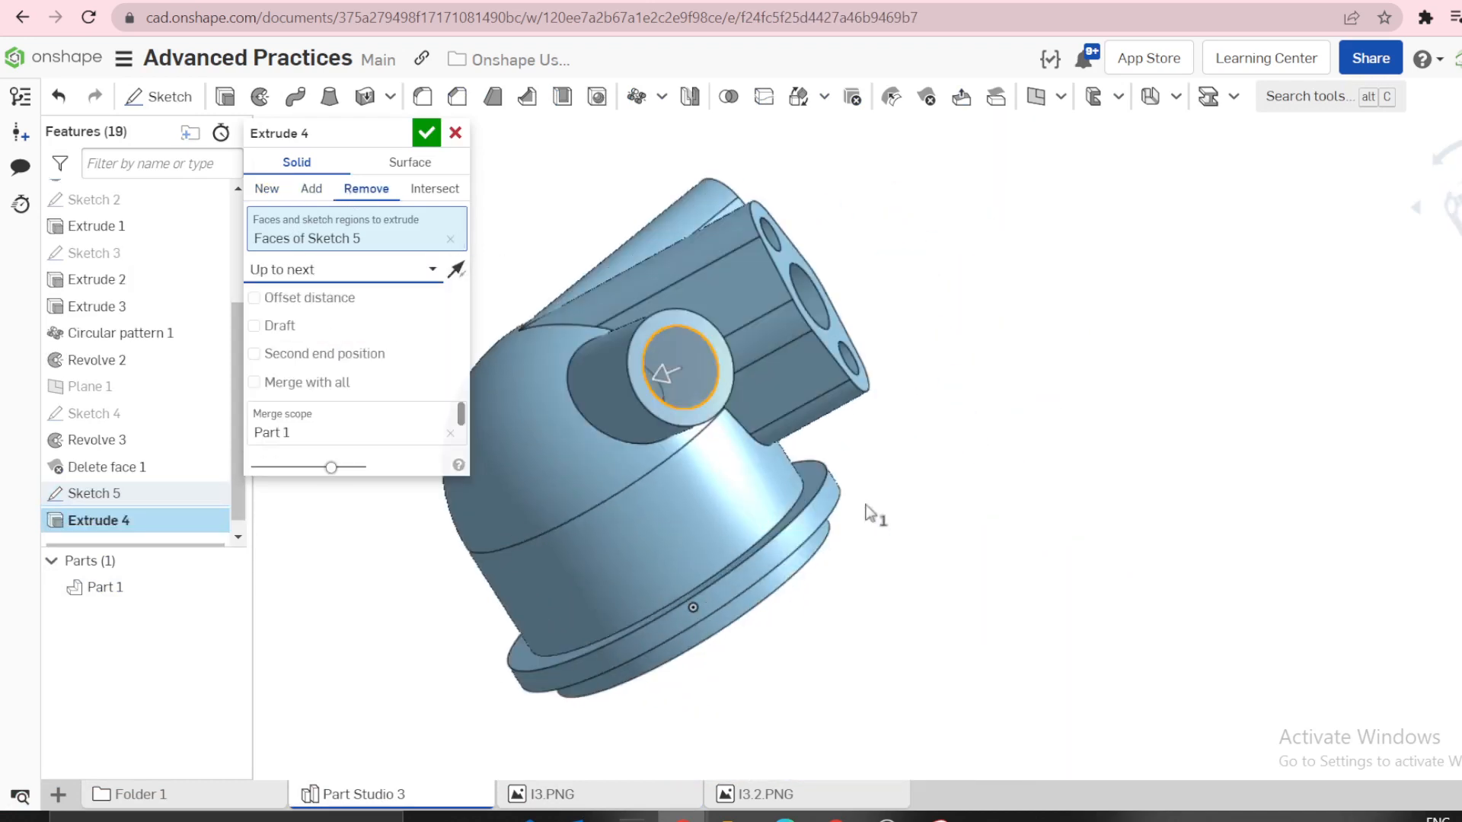
click(427, 132)
Change the appearance of Part 1 to light gray.
right_drag(910, 364, 760, 399)
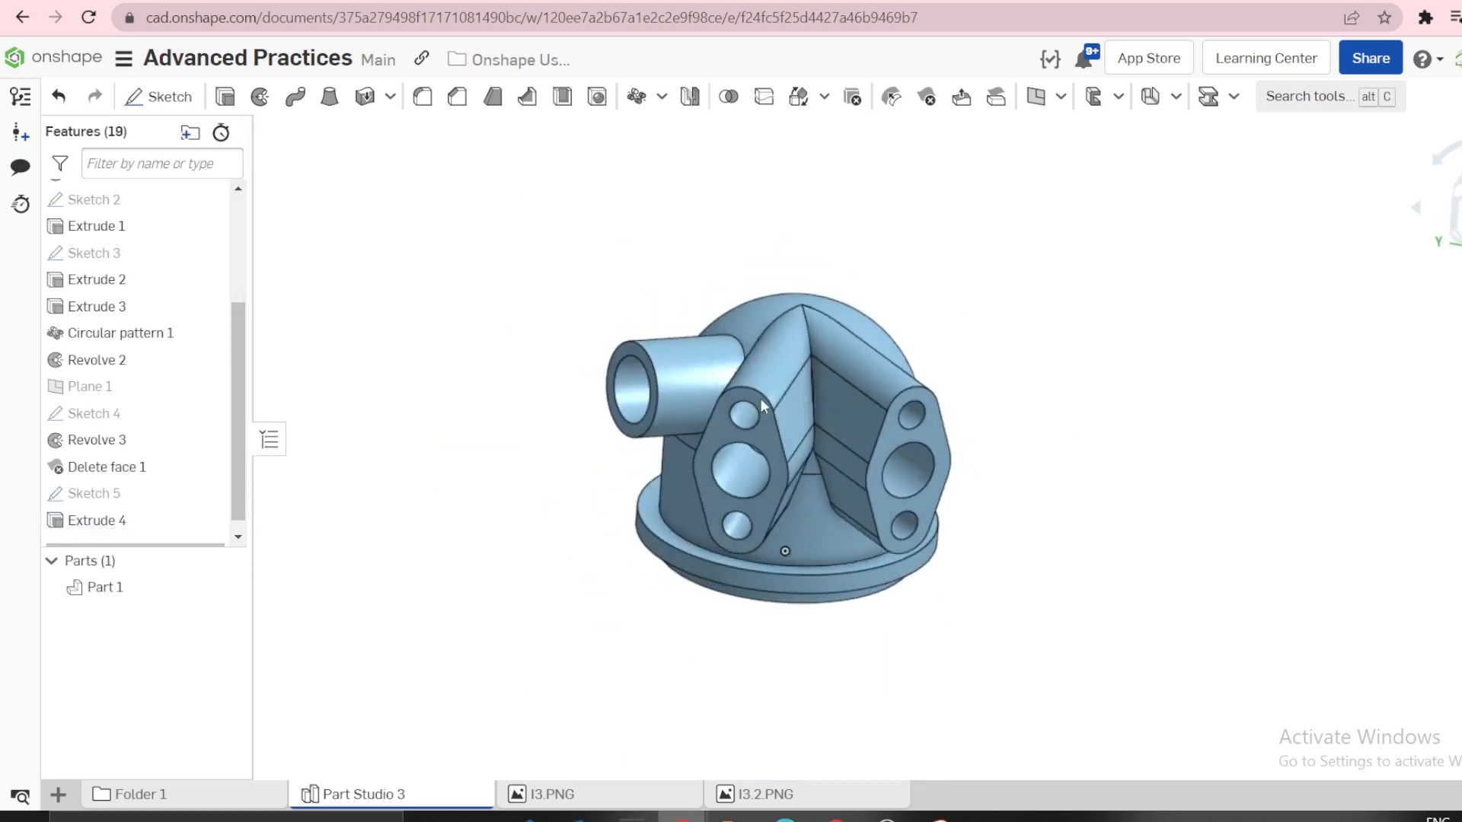
right_click(103, 585)
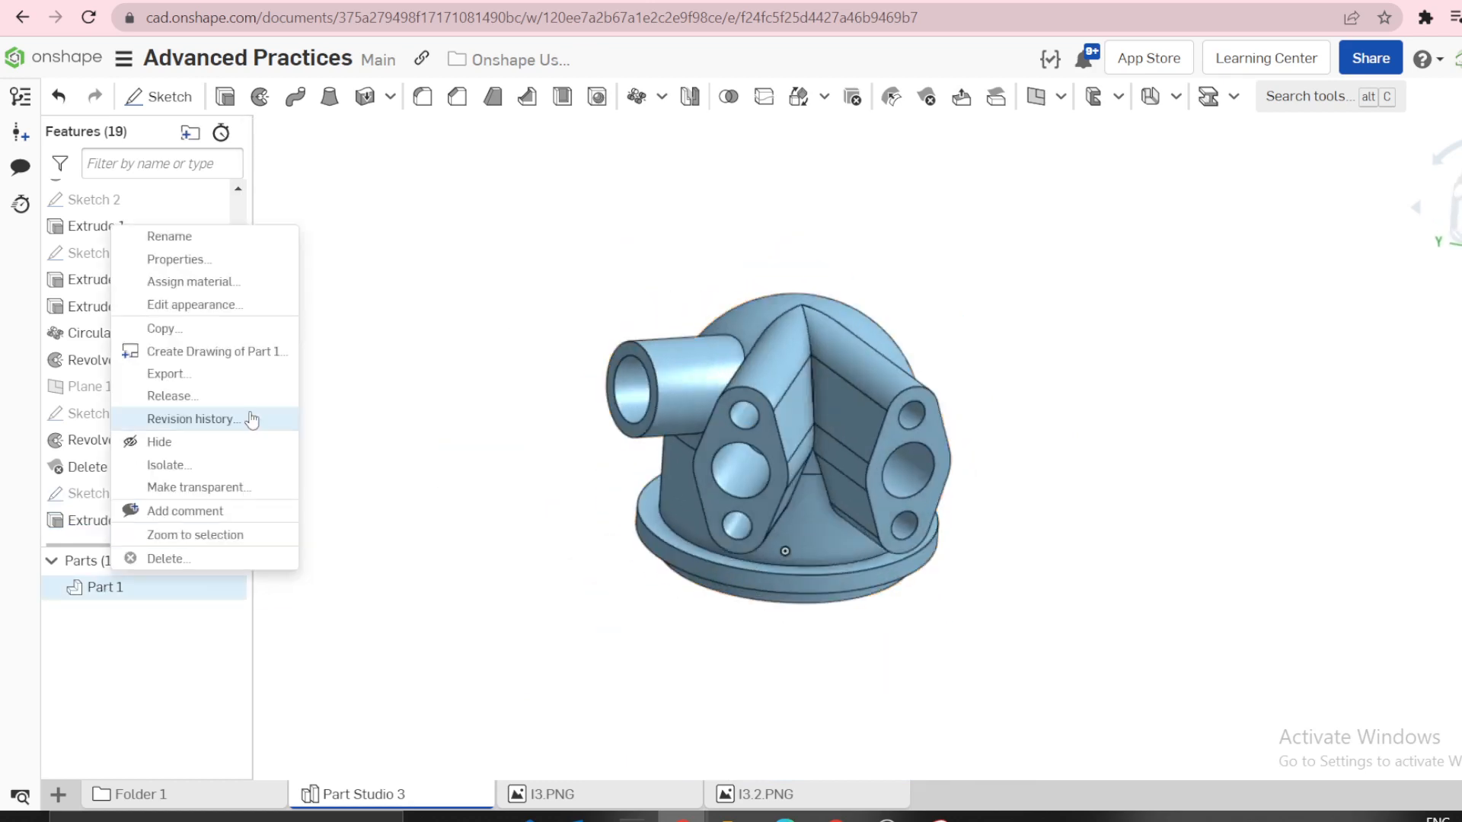
click(200, 306)
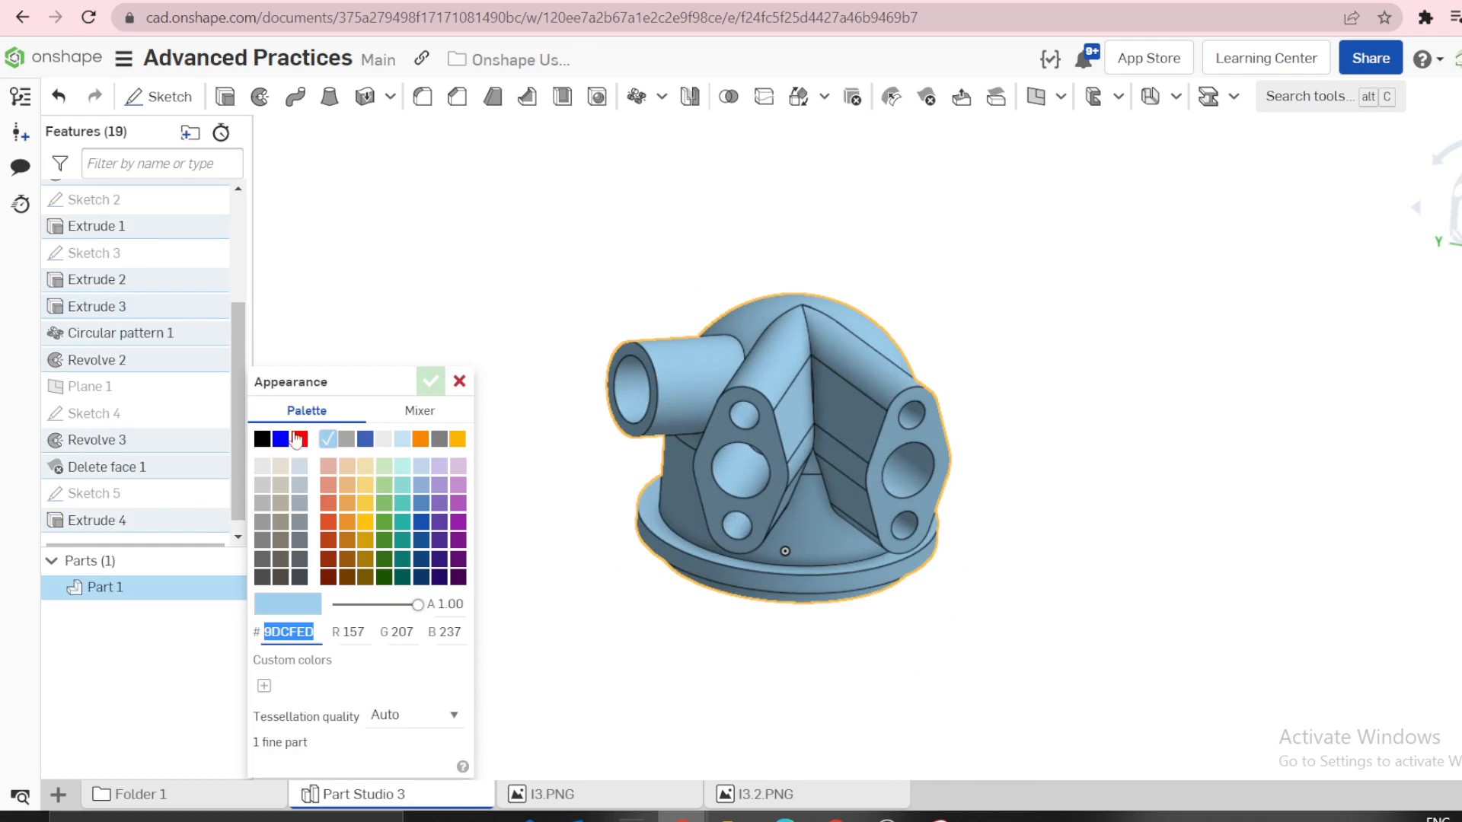
click(262, 484)
click(431, 380)
Start an edge fillet and set its radius to 0.188 in, following the rounds note in the I3.PNG drawing.
scroll(866, 395, up, 3)
right_drag(869, 394, 899, 367)
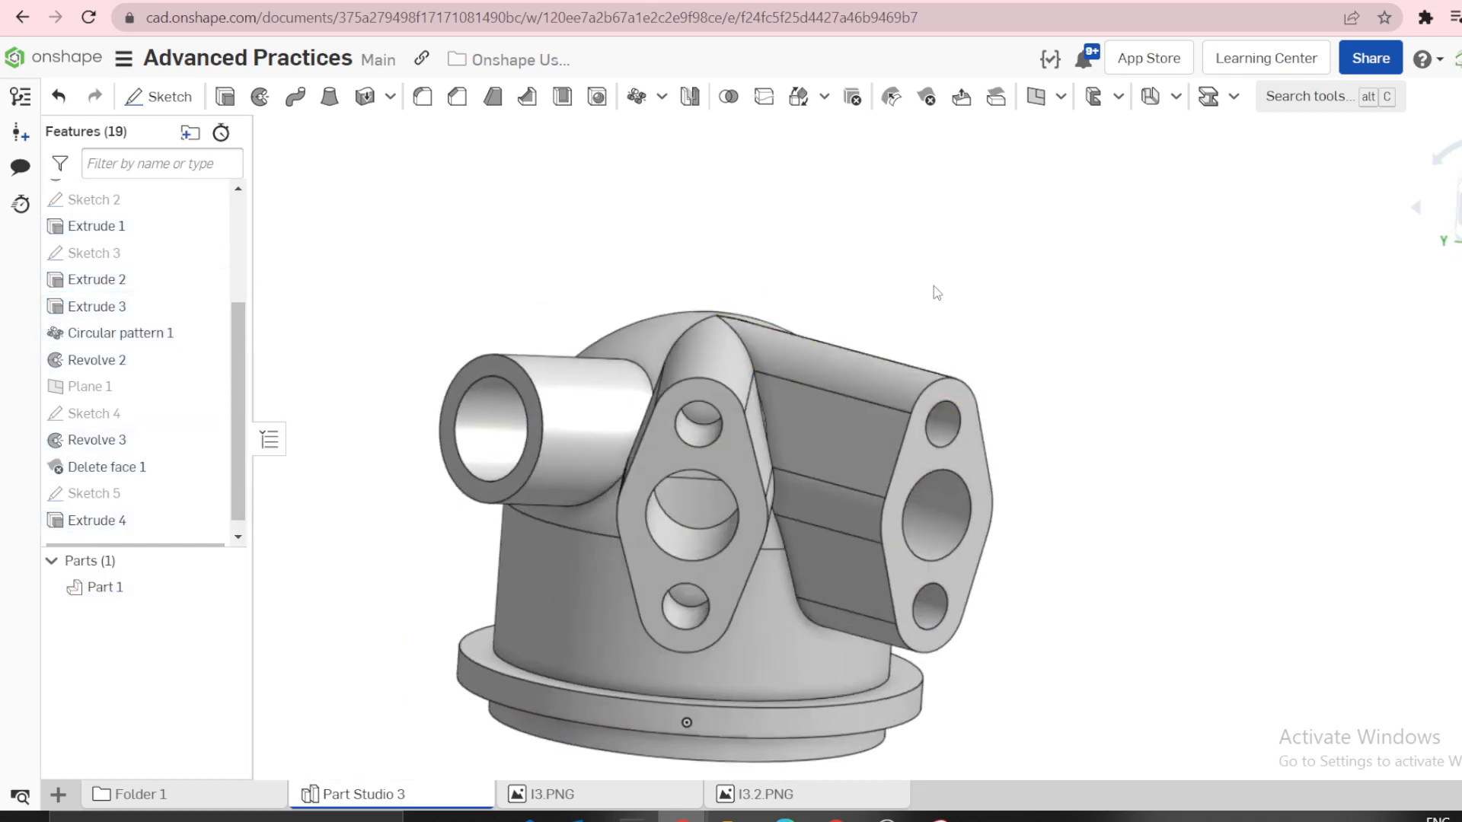
key(shift+f)
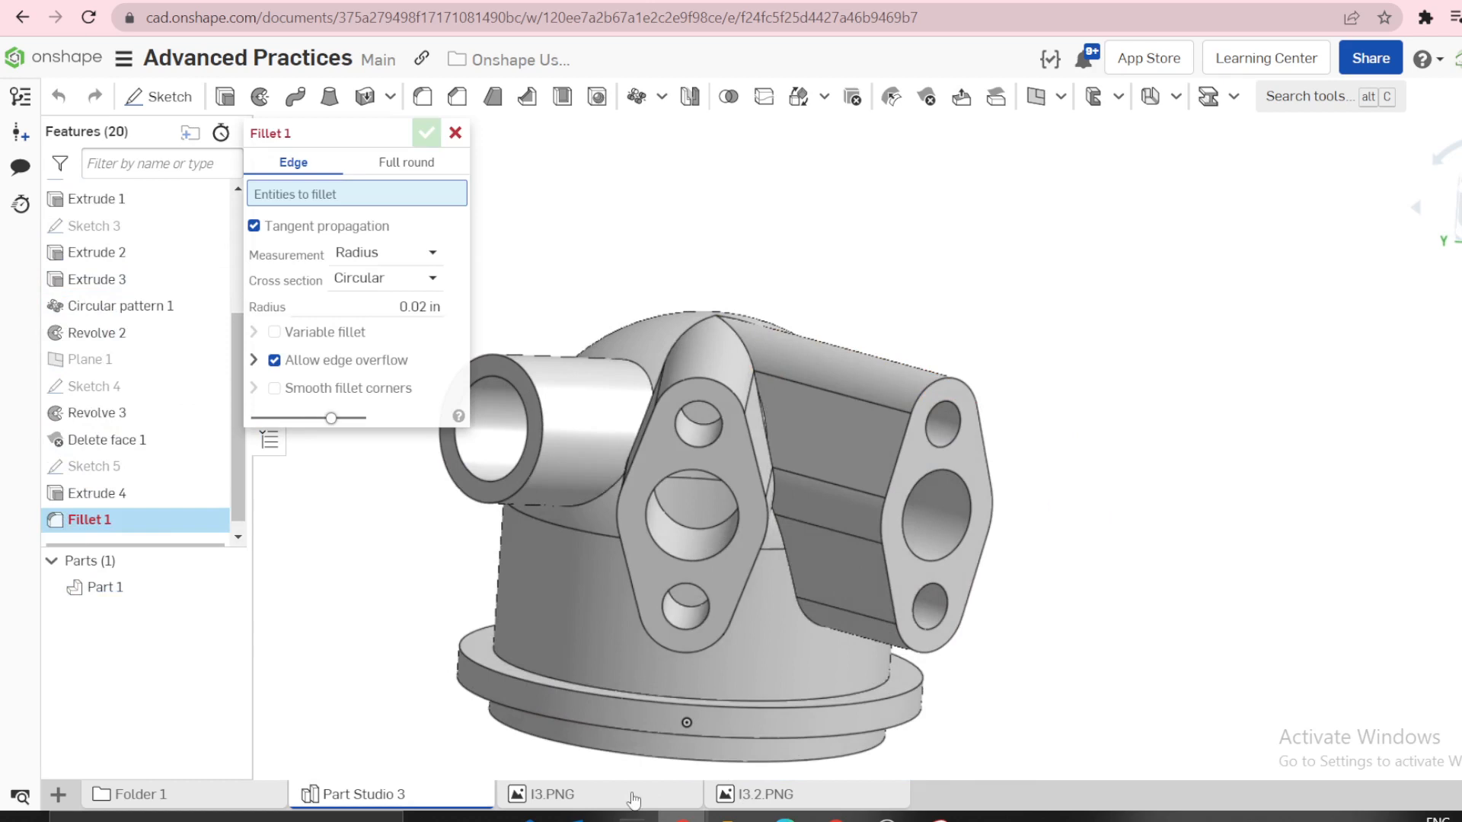
click(634, 796)
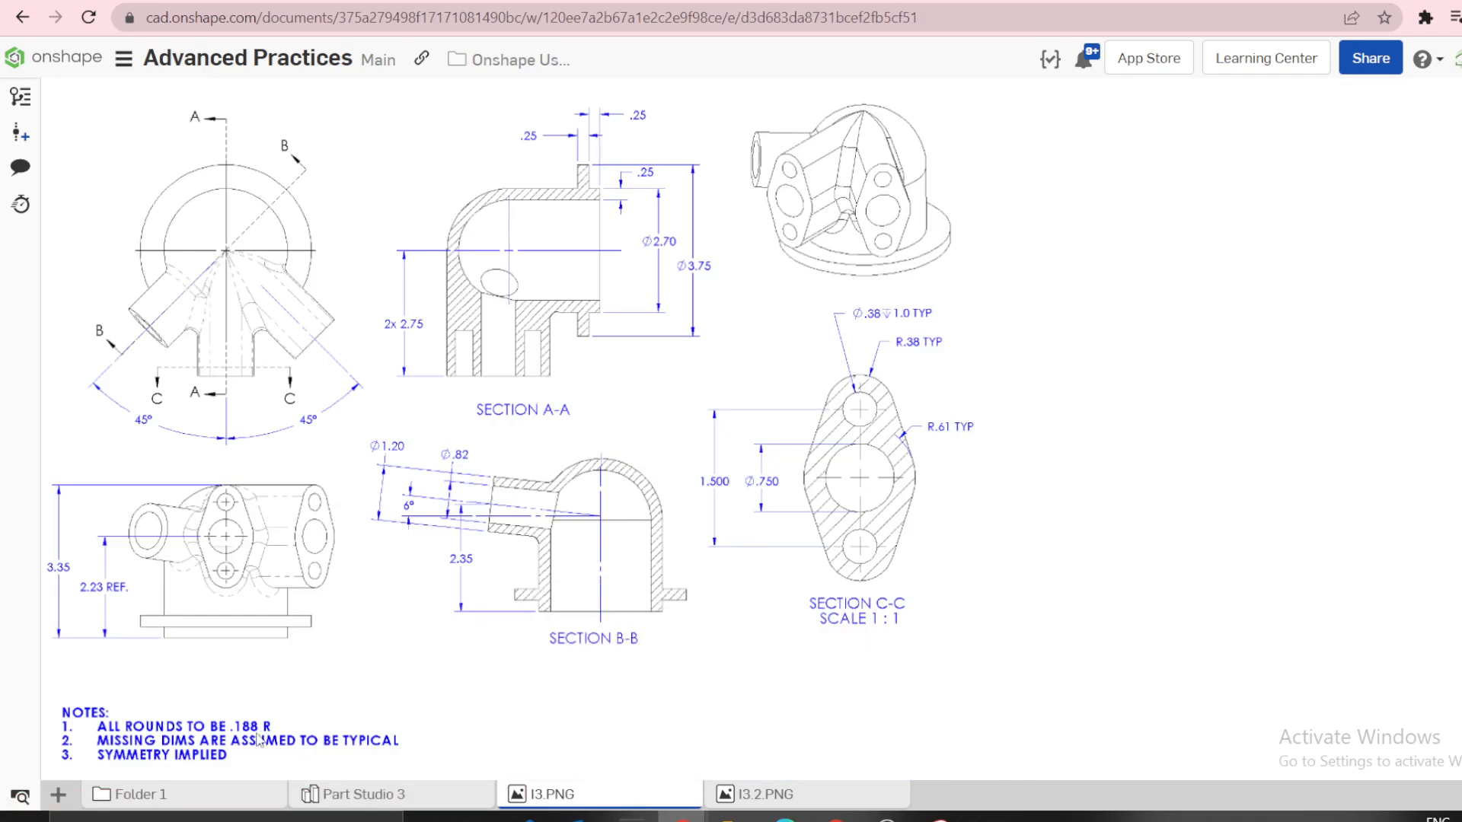
click(214, 806)
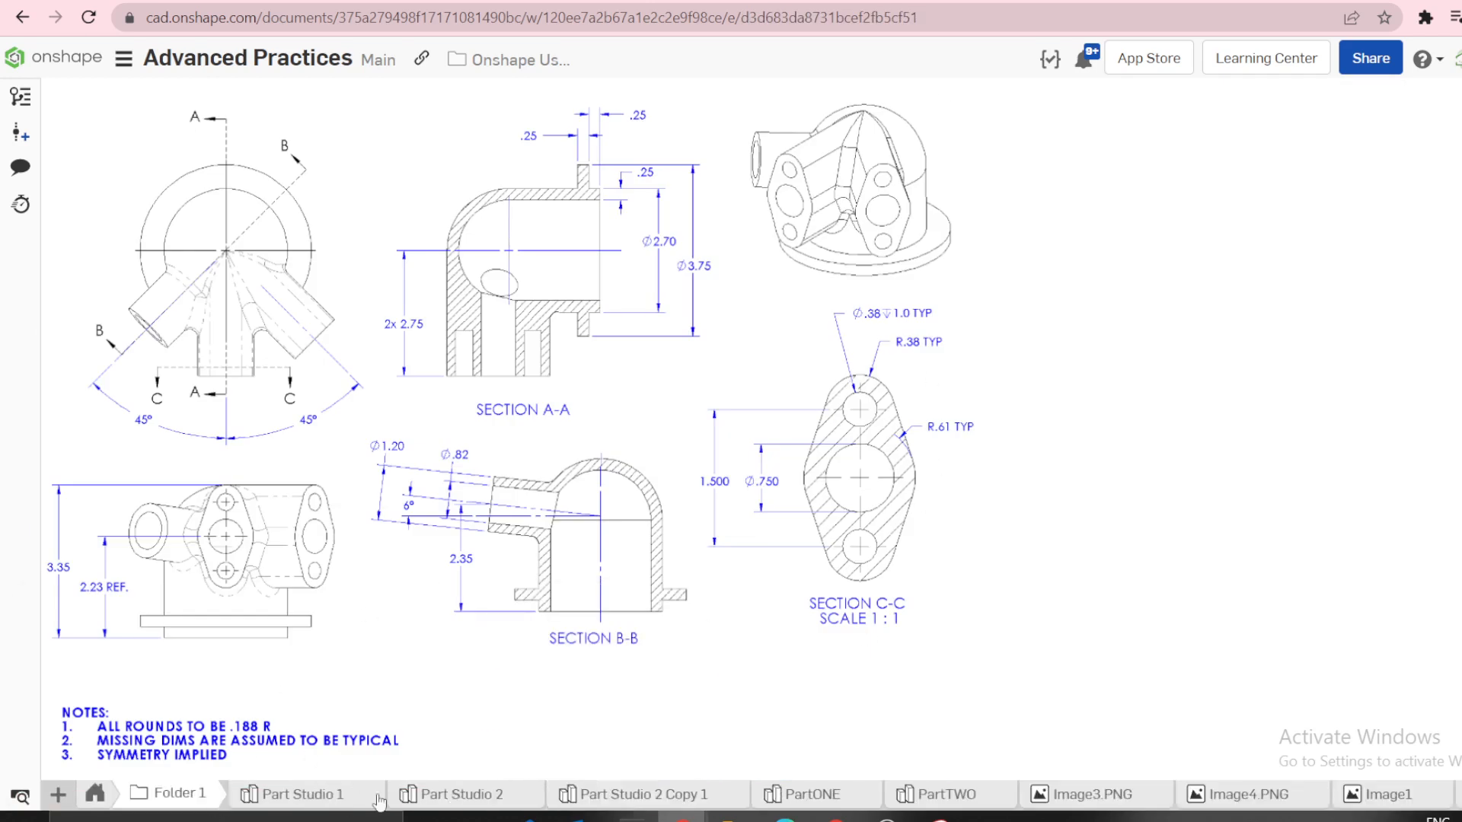
click(104, 797)
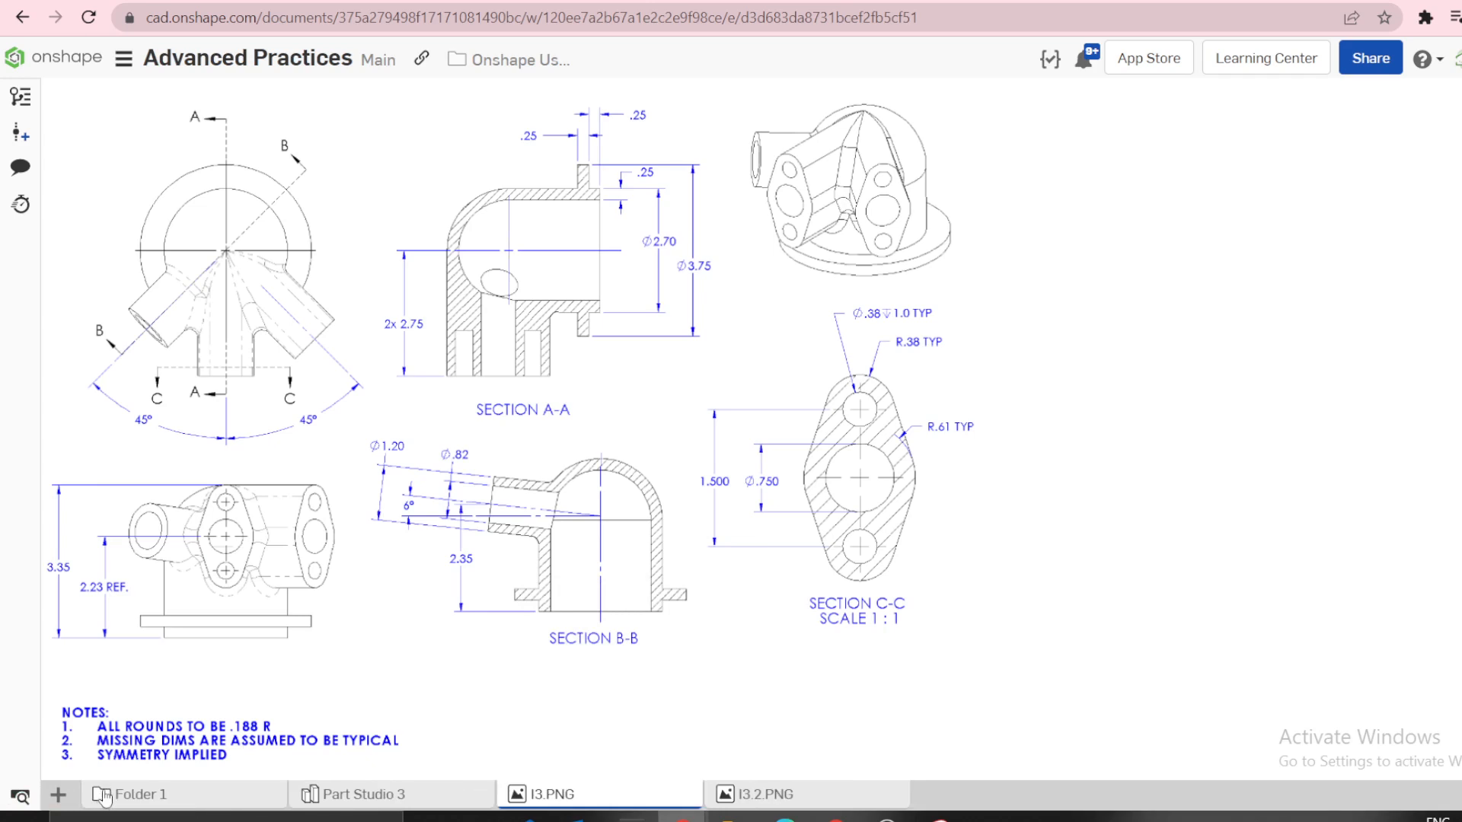
click(406, 797)
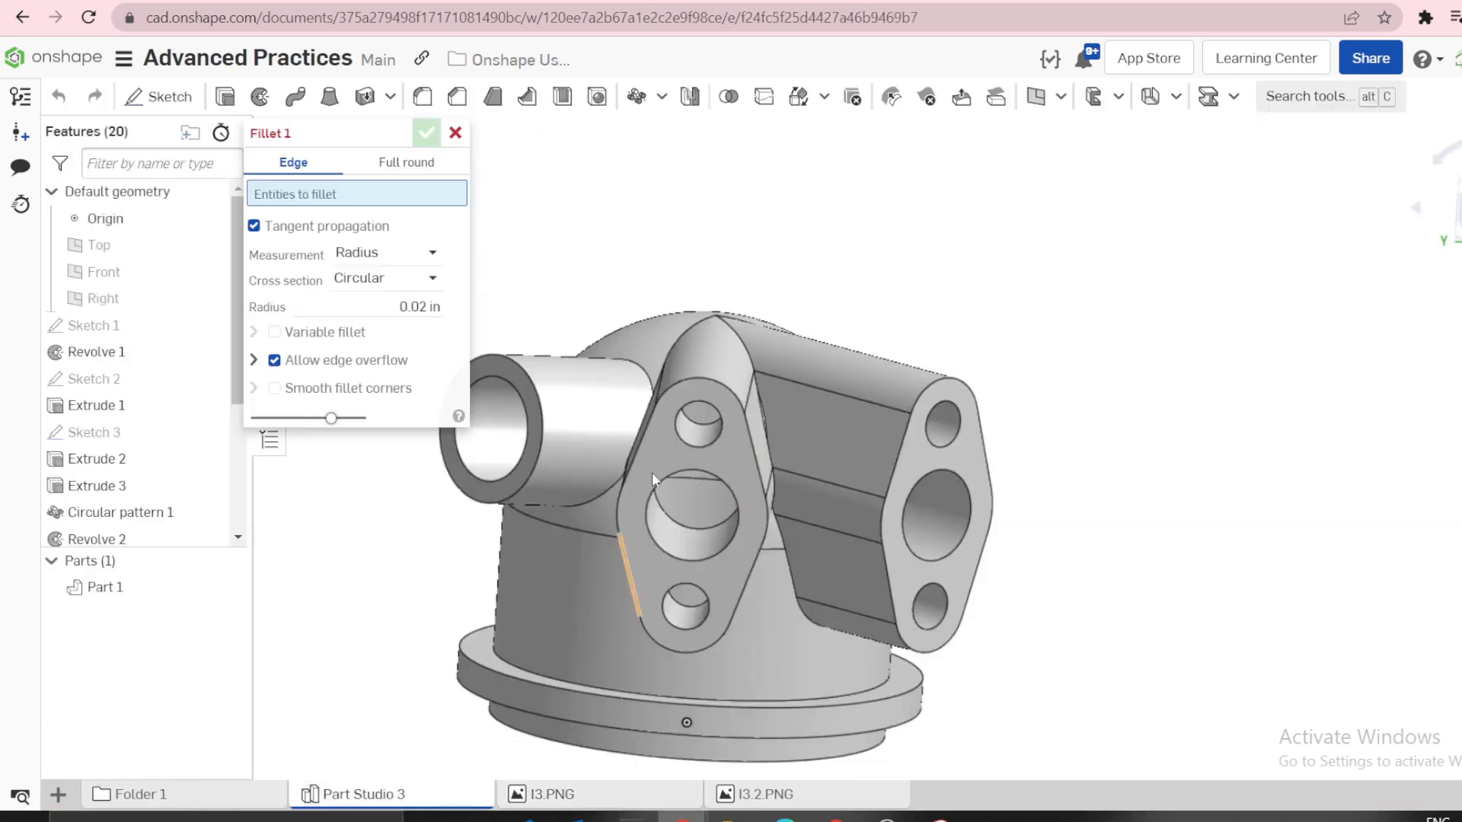
click(659, 332)
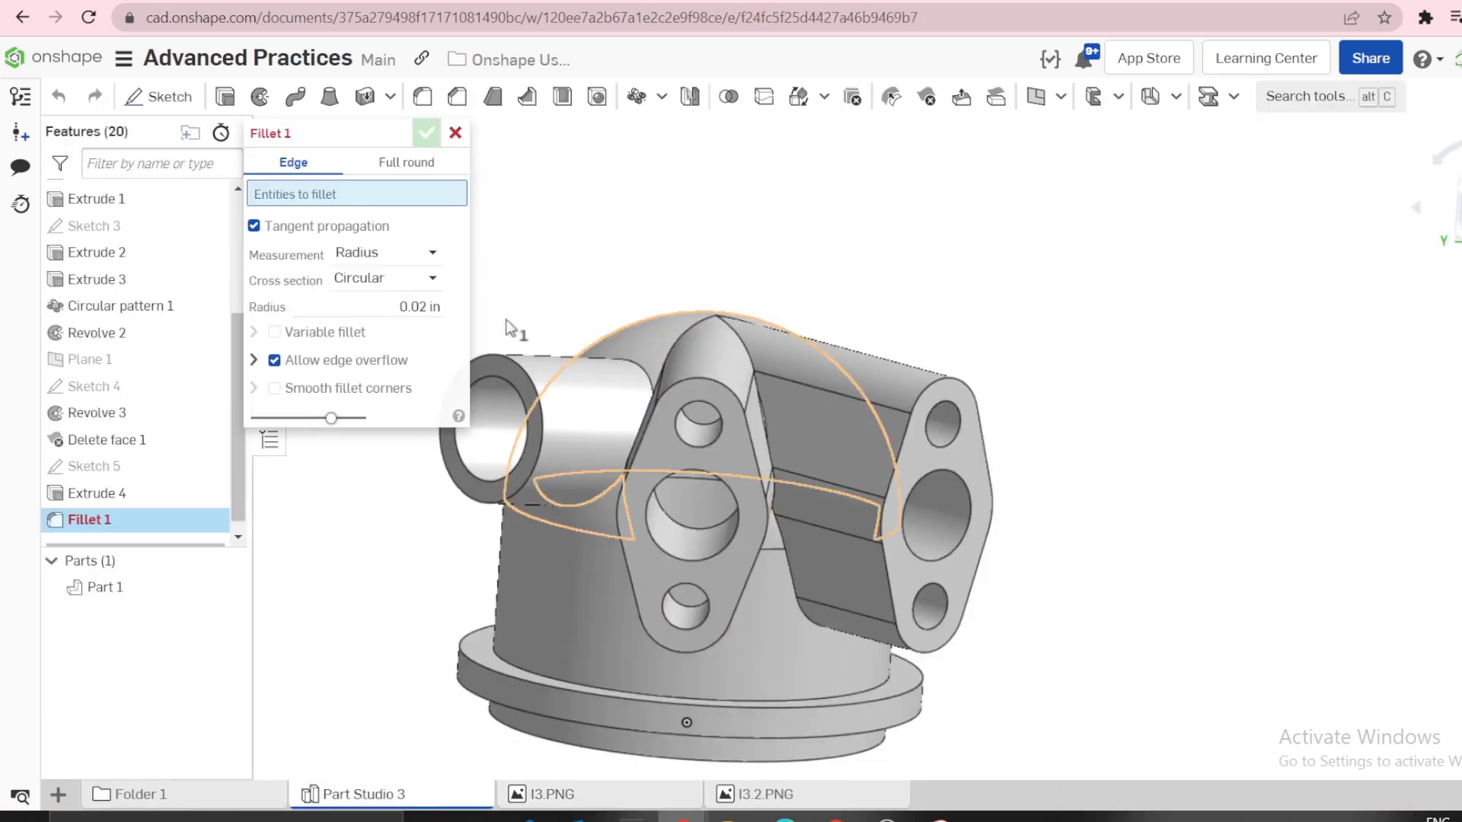
click(408, 323)
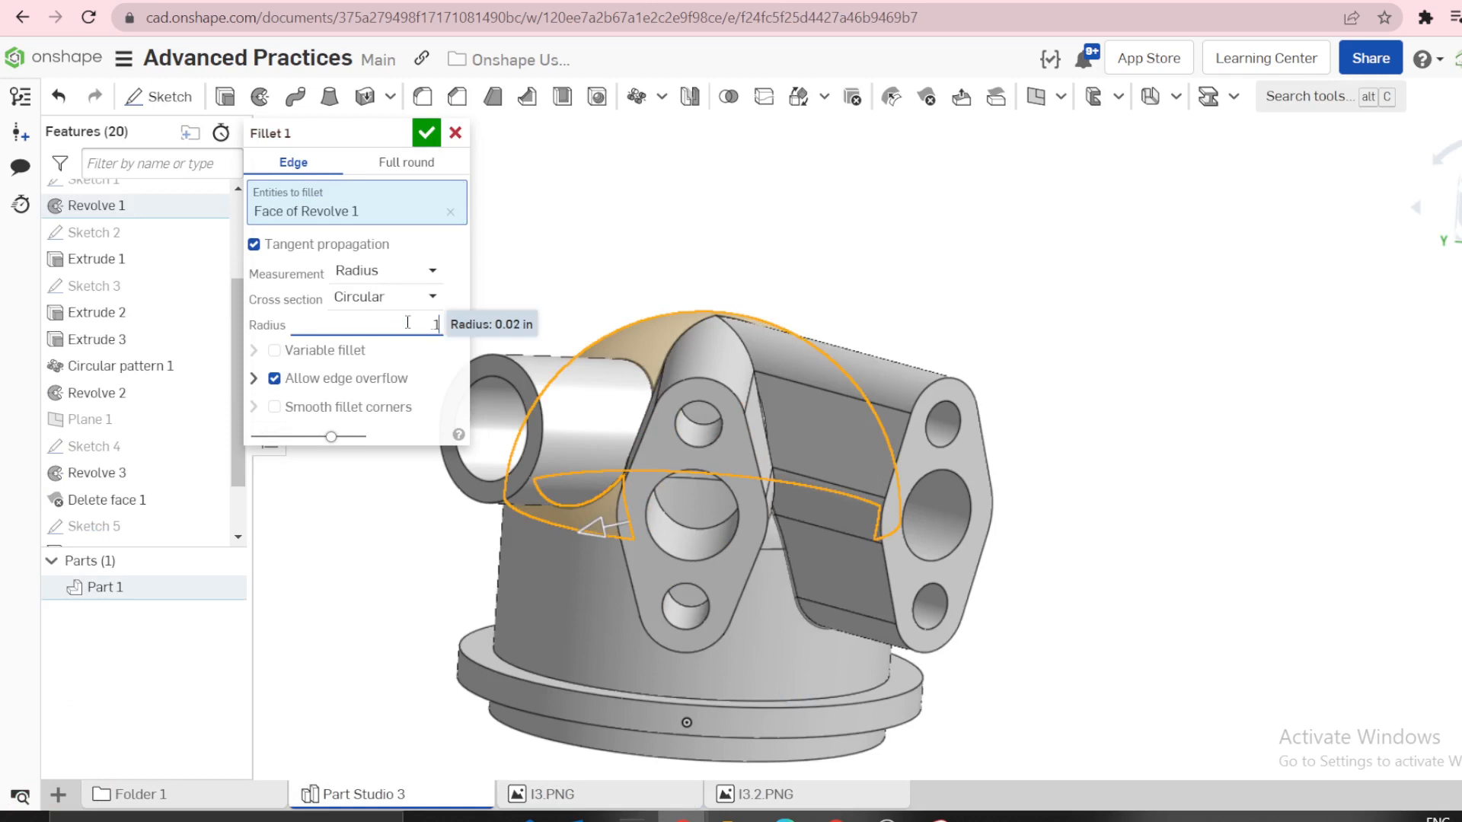
text(0.188)
key(Return)
Clear the dome face from the fillet and try the edge where the round port meets the dome.
right_drag(704, 236, 761, 268)
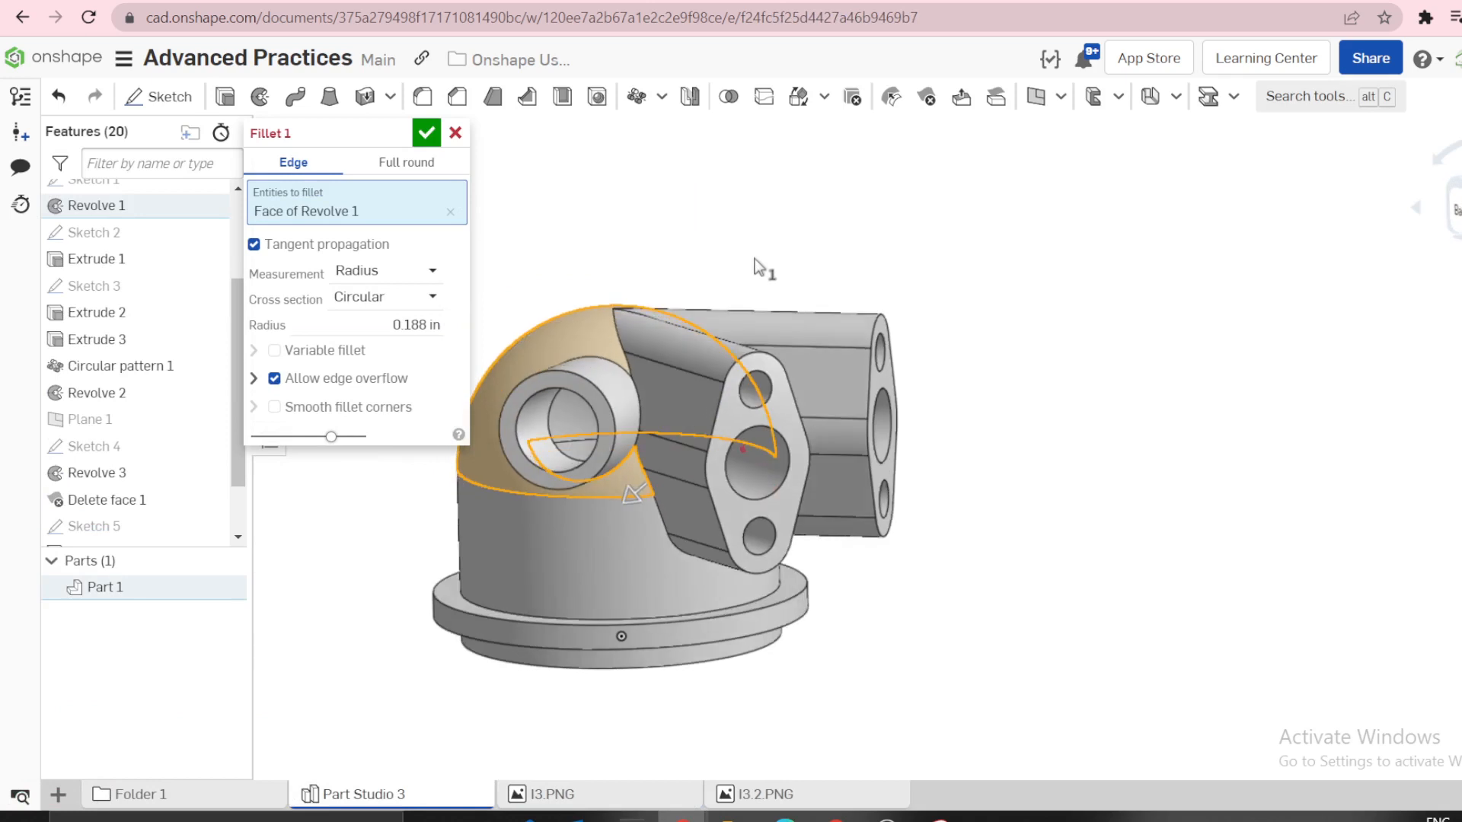
click(451, 214)
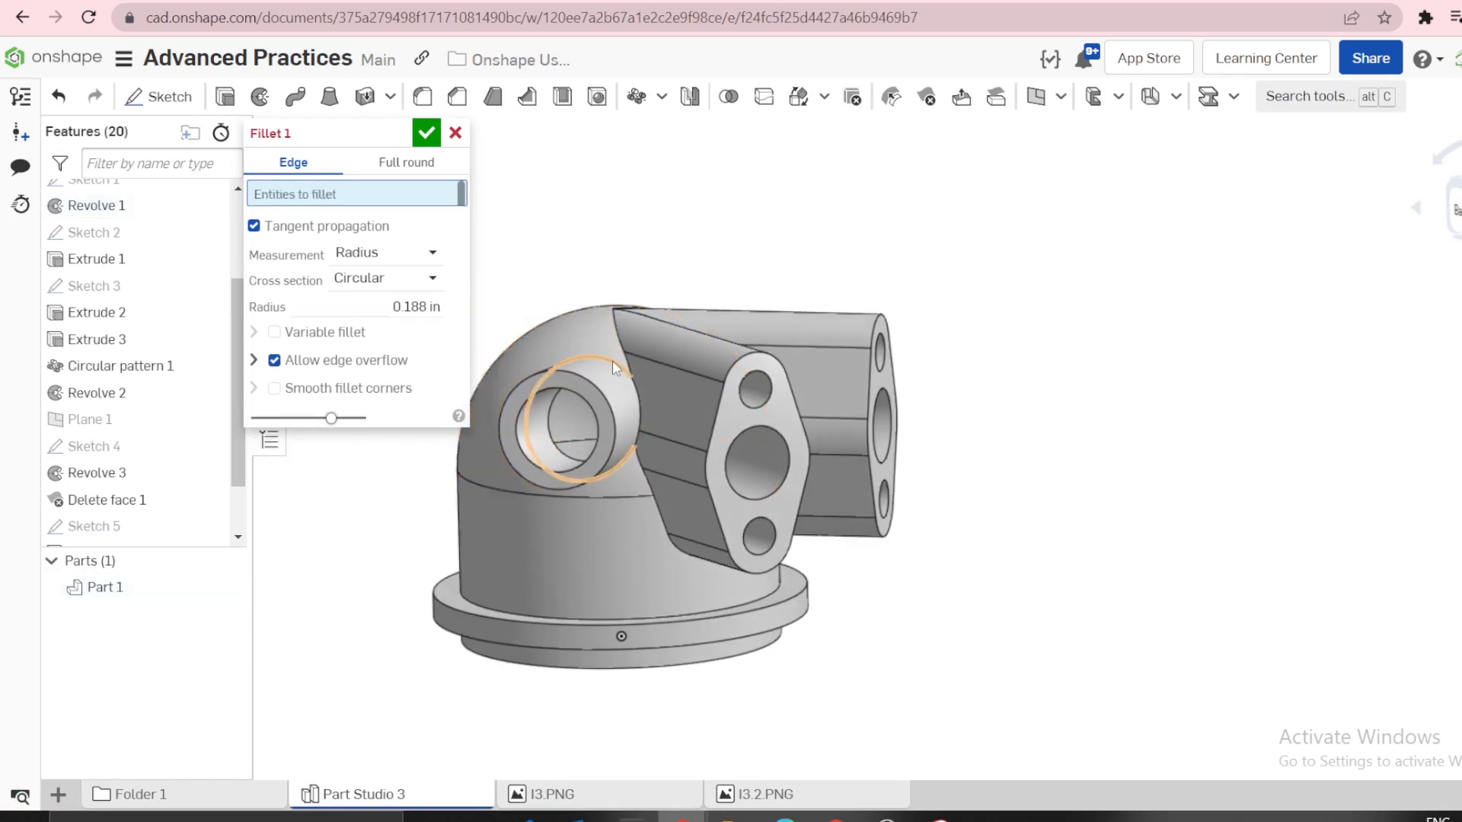
click(614, 360)
scroll(646, 356, up, 4)
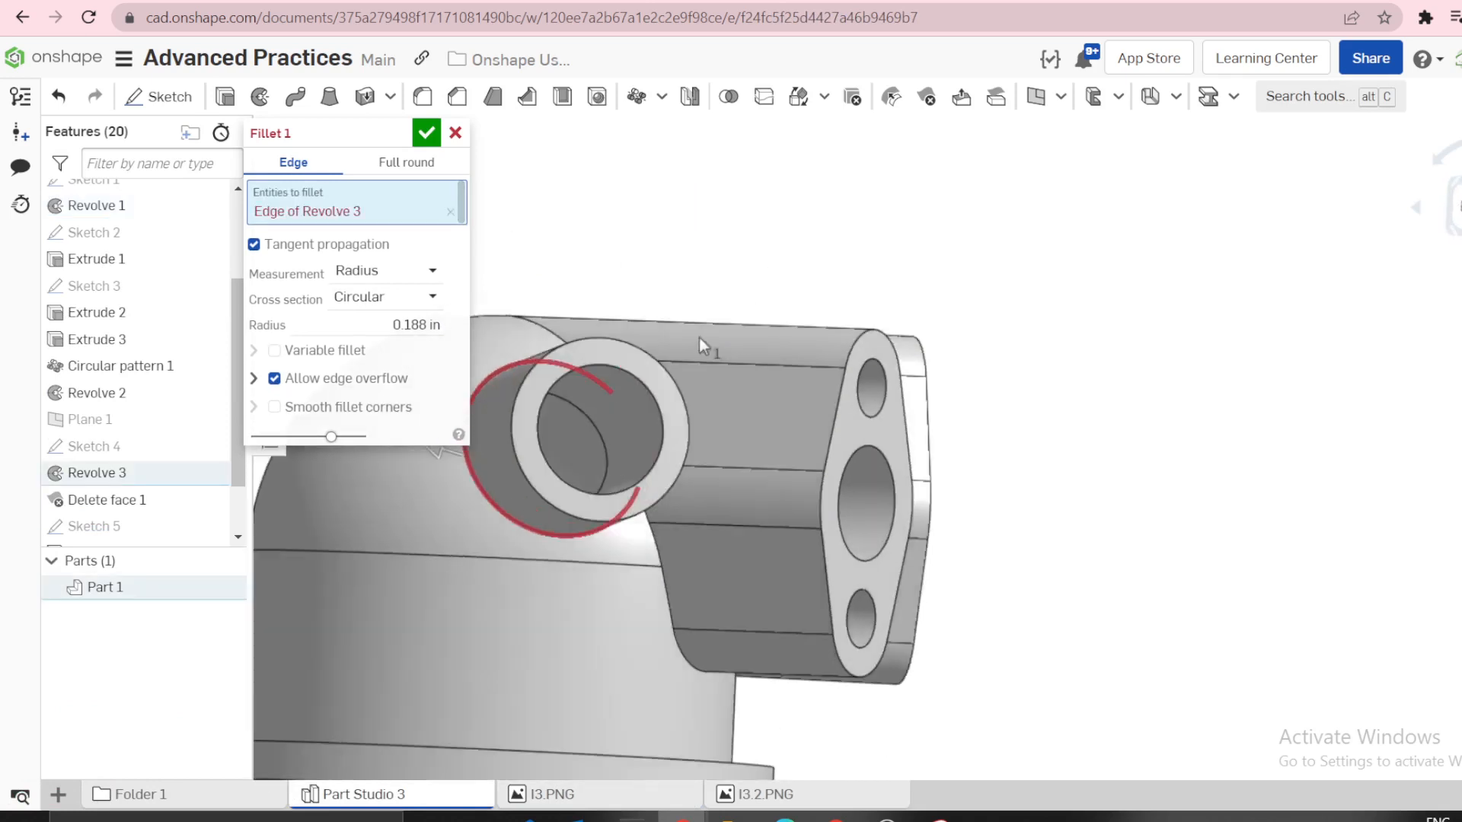
right_drag(659, 373, 656, 389)
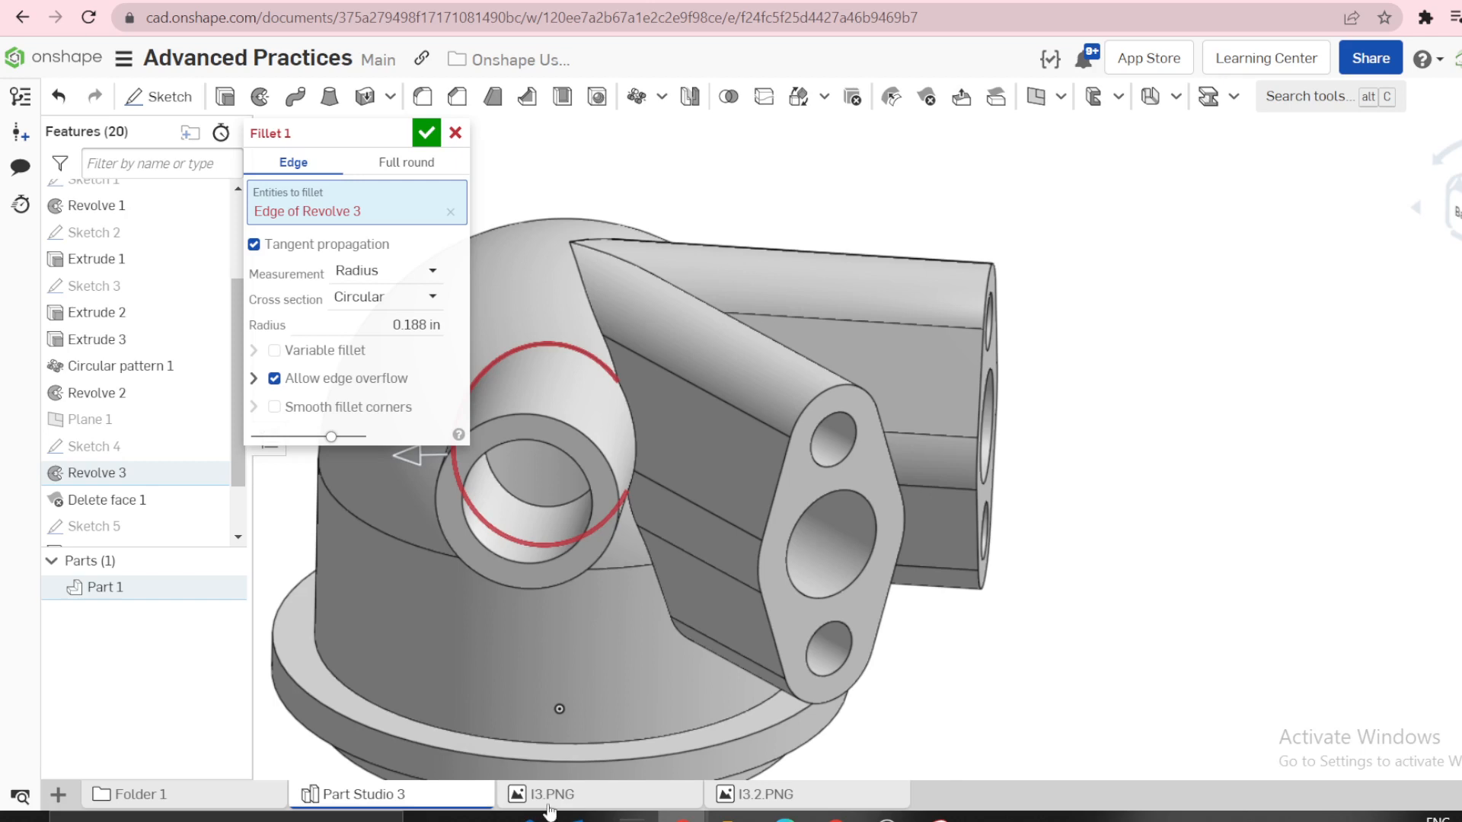
click(549, 795)
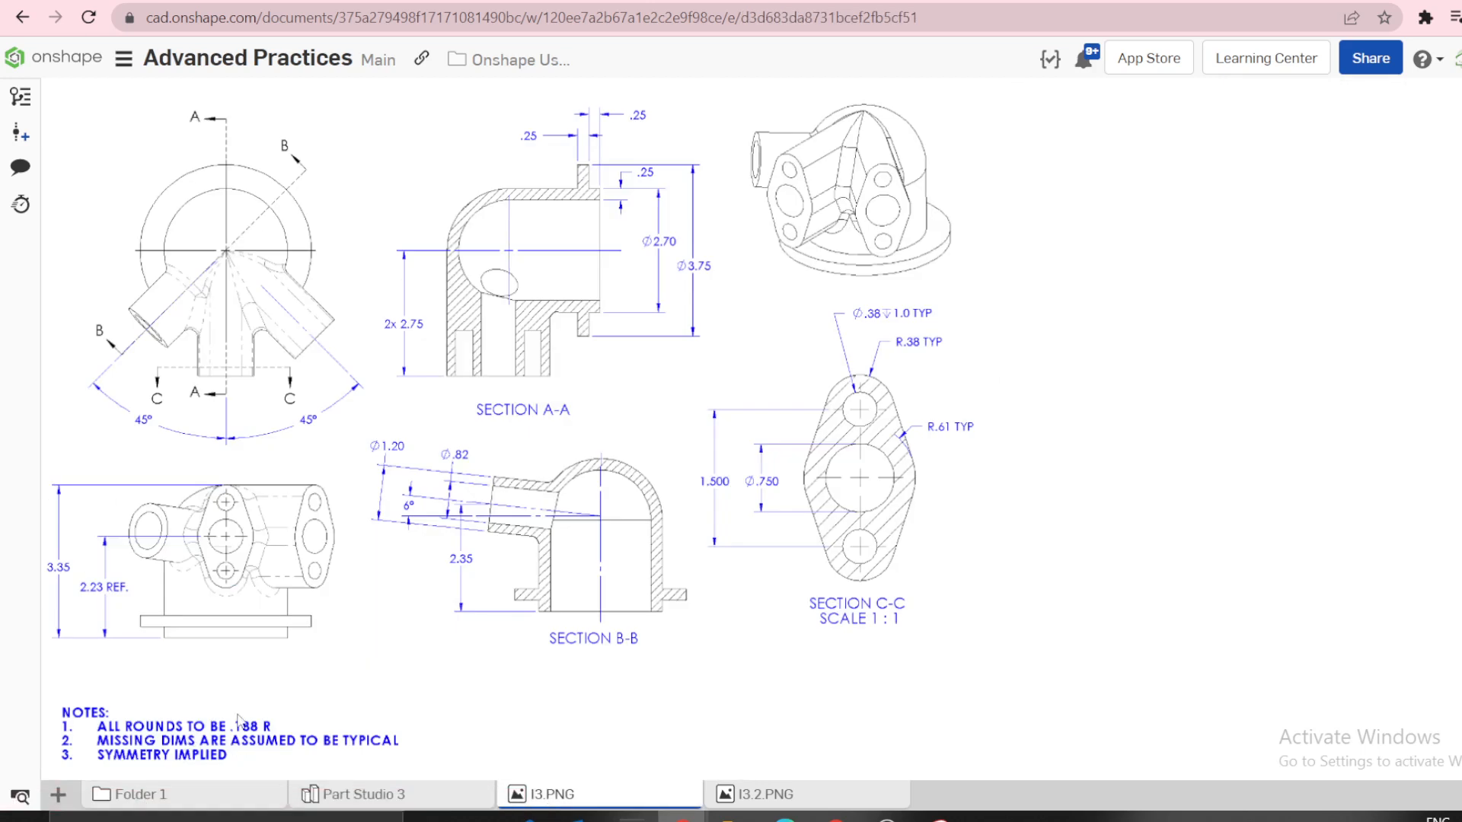
click(350, 796)
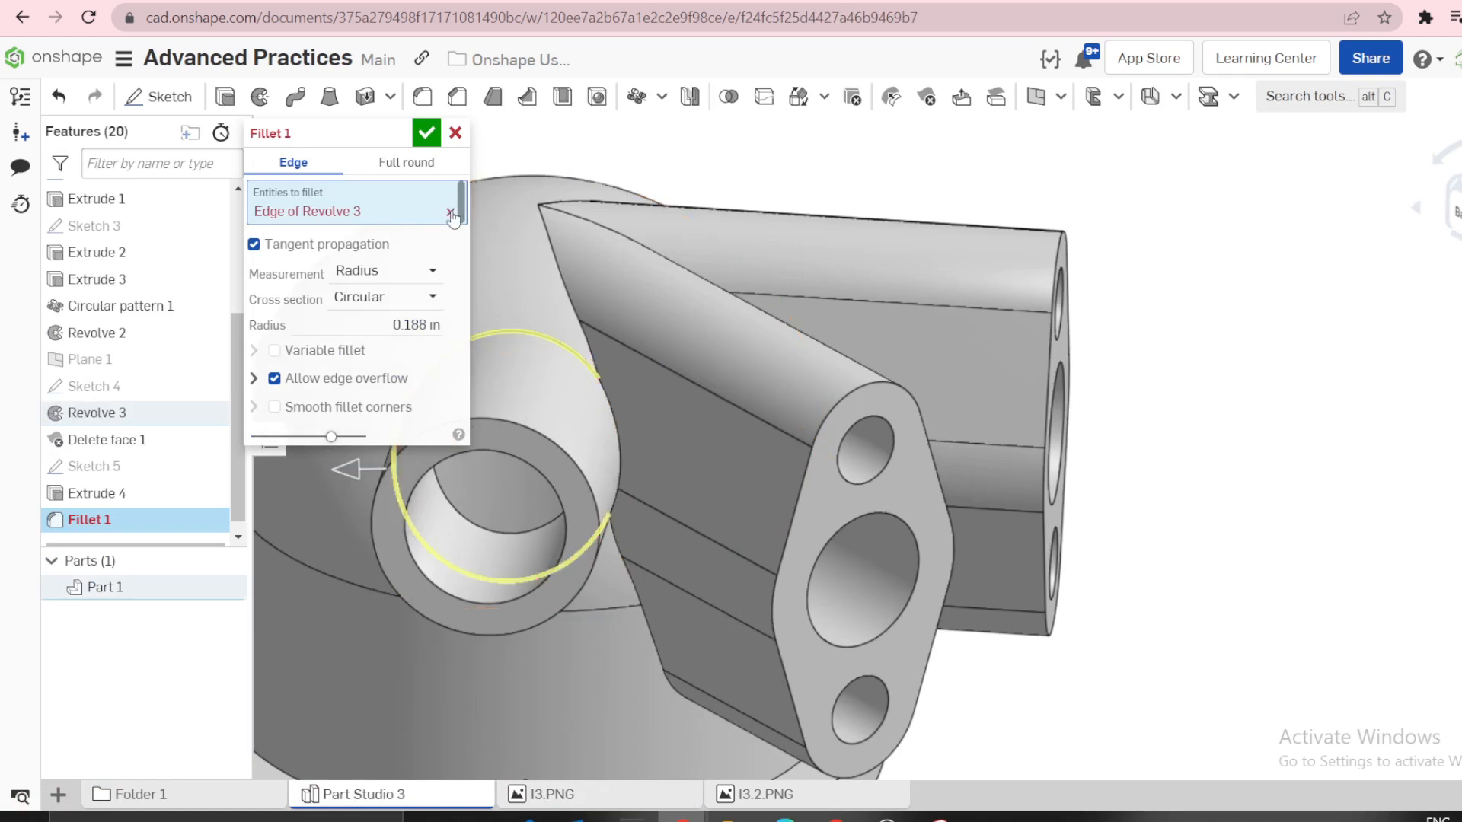
click(450, 212)
Add the inner vertical edge where the two flanged ports meet to the 0.188 in fillet.
right_drag(789, 306, 784, 474)
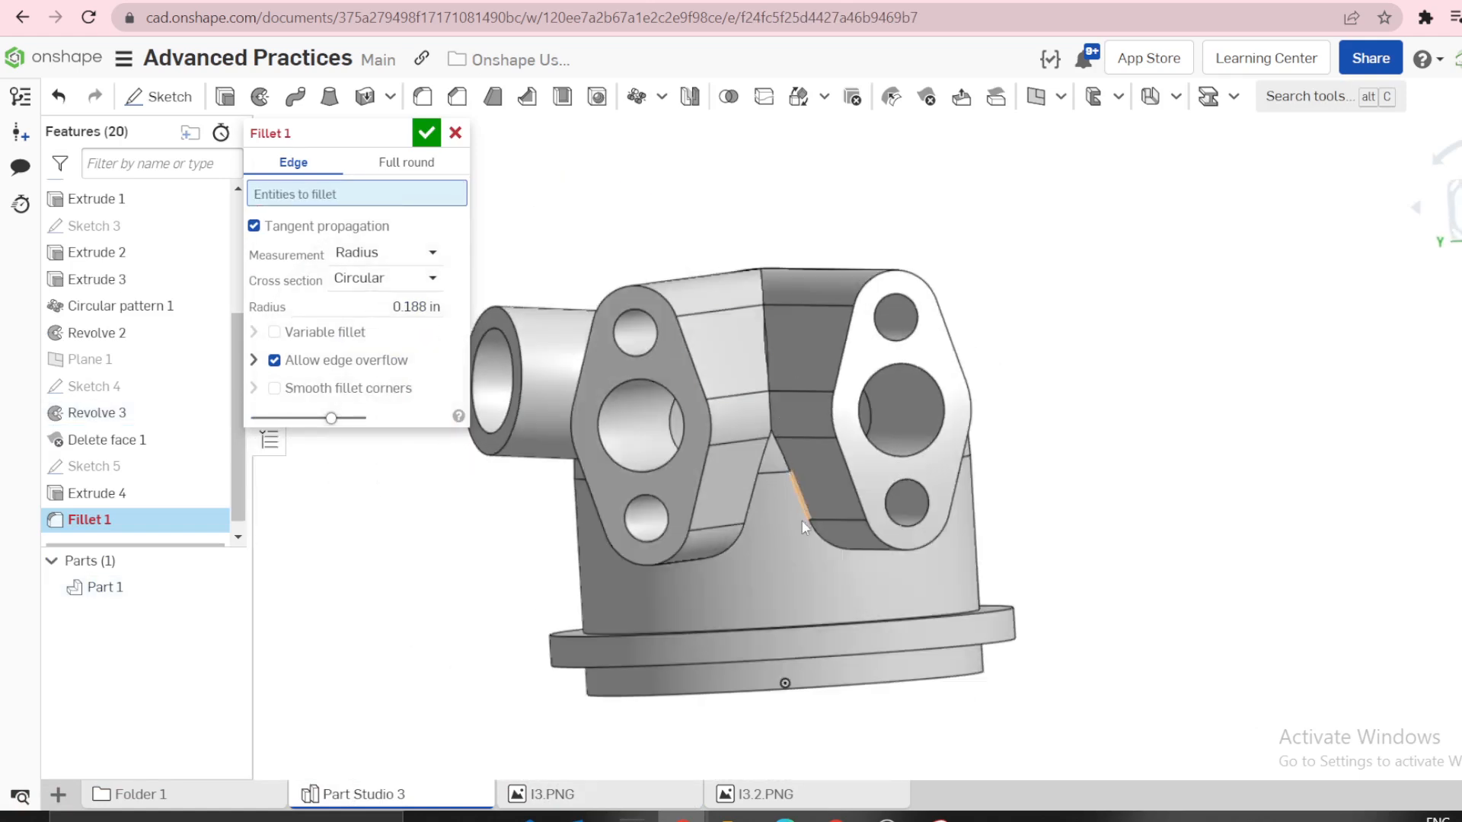
scroll(774, 349, up, 8)
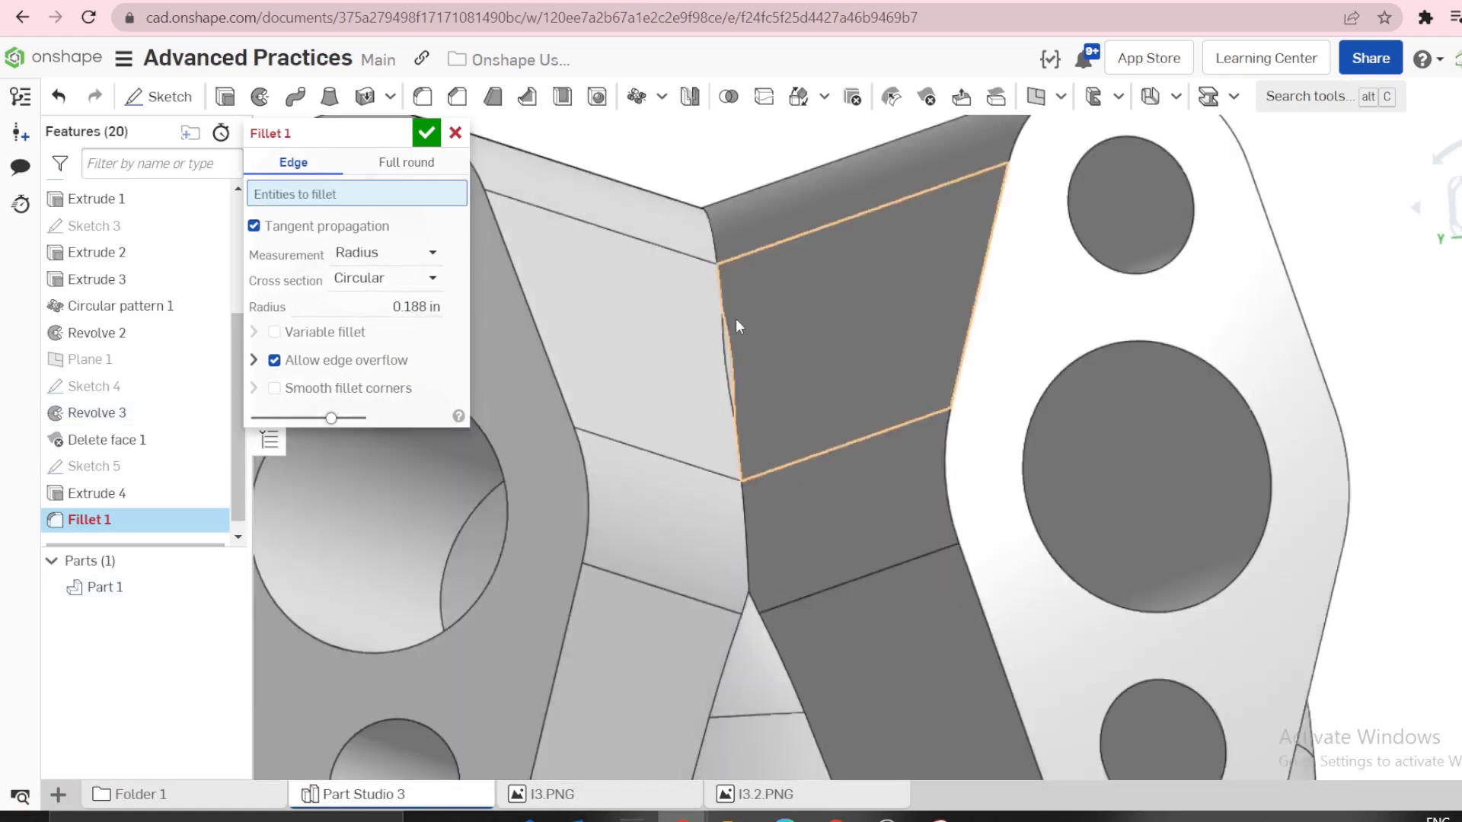
scroll(754, 347, down, 5)
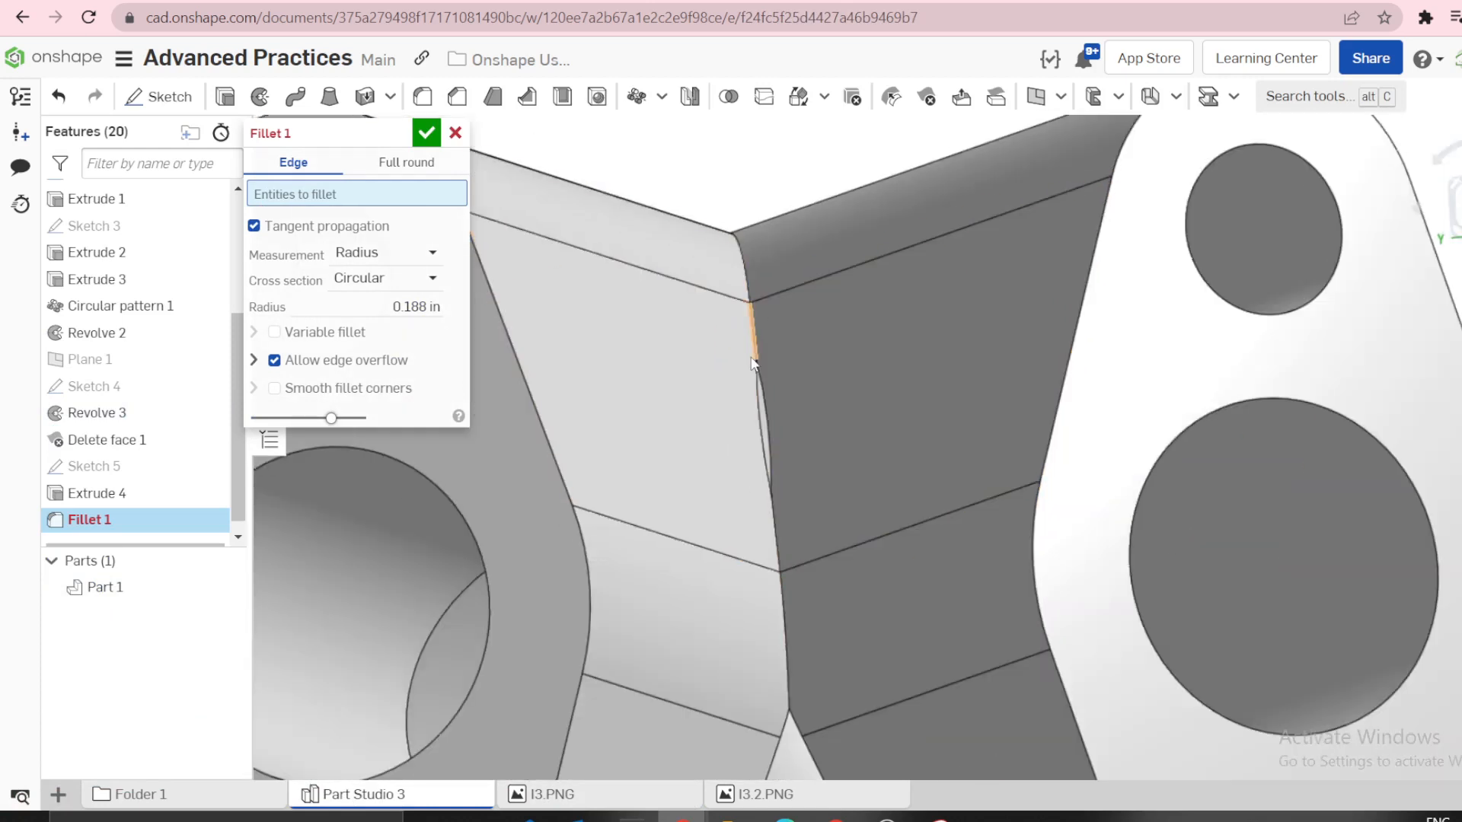
click(750, 359)
scroll(785, 383, down, 5)
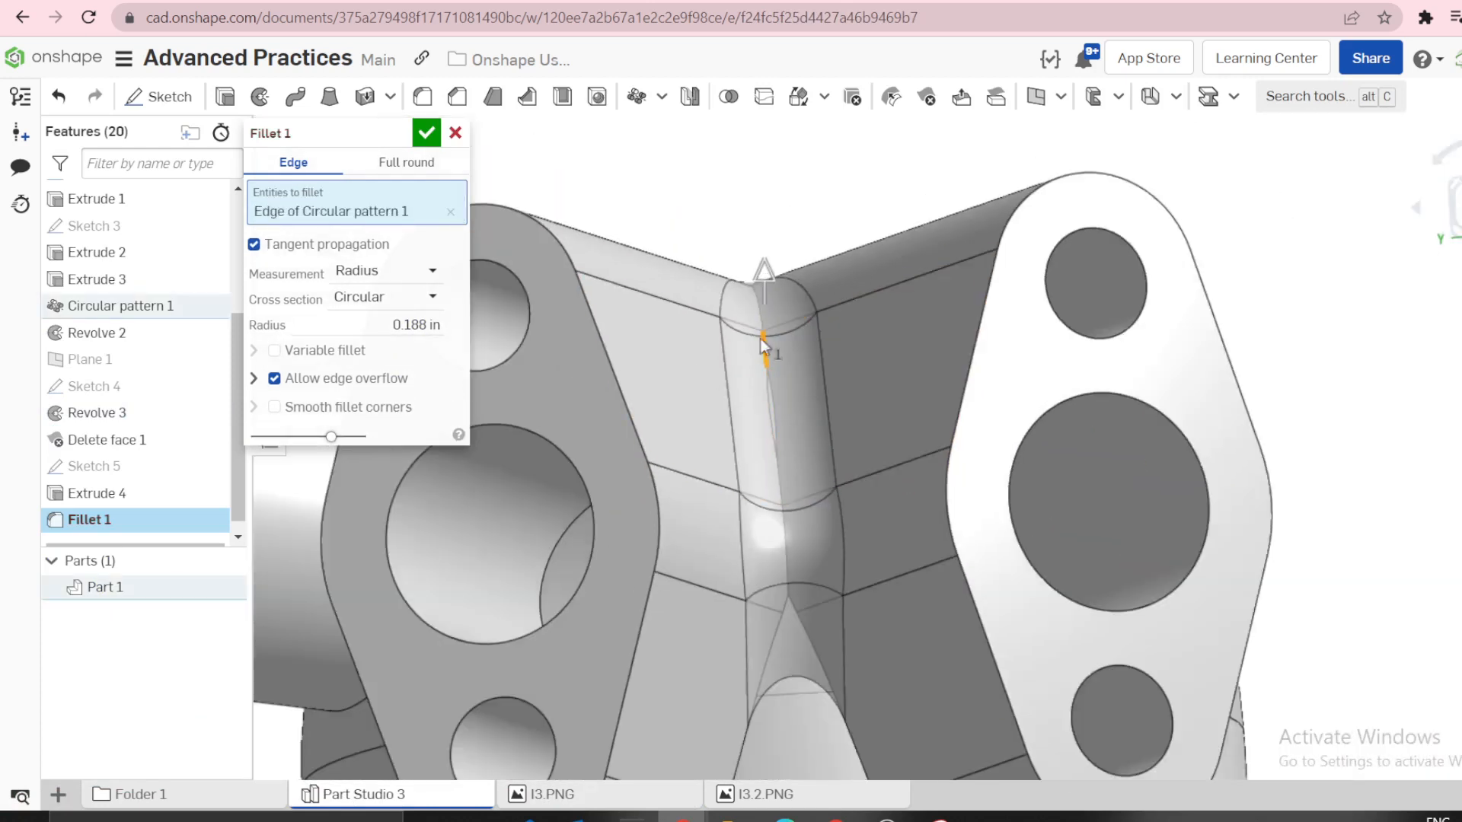
Try adding the outer flanged port's edge against the dome and the cylindrical body face to the fillet.
scroll(761, 339, up, 4)
right_drag(704, 391, 874, 483)
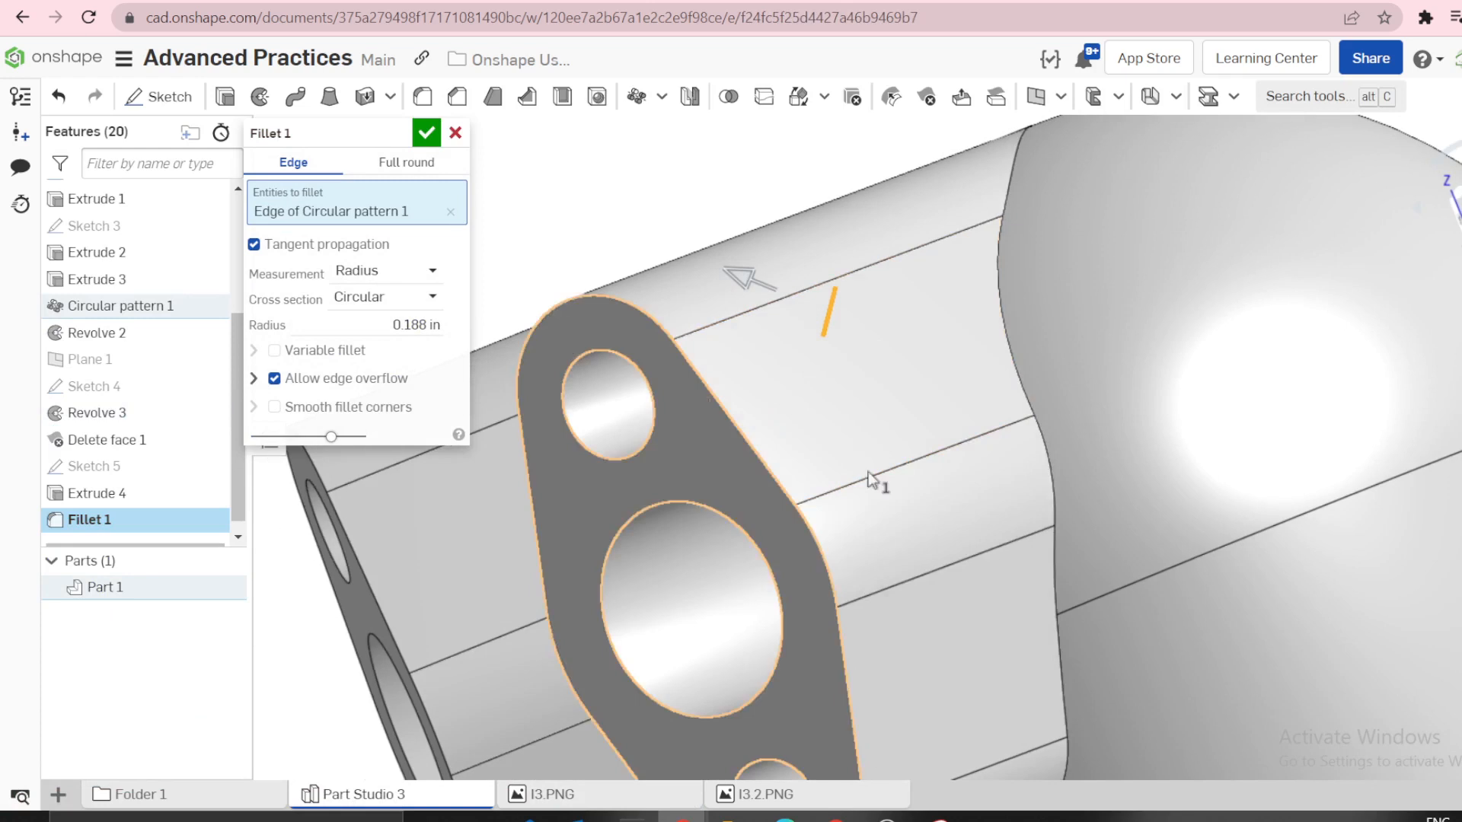
click(1046, 465)
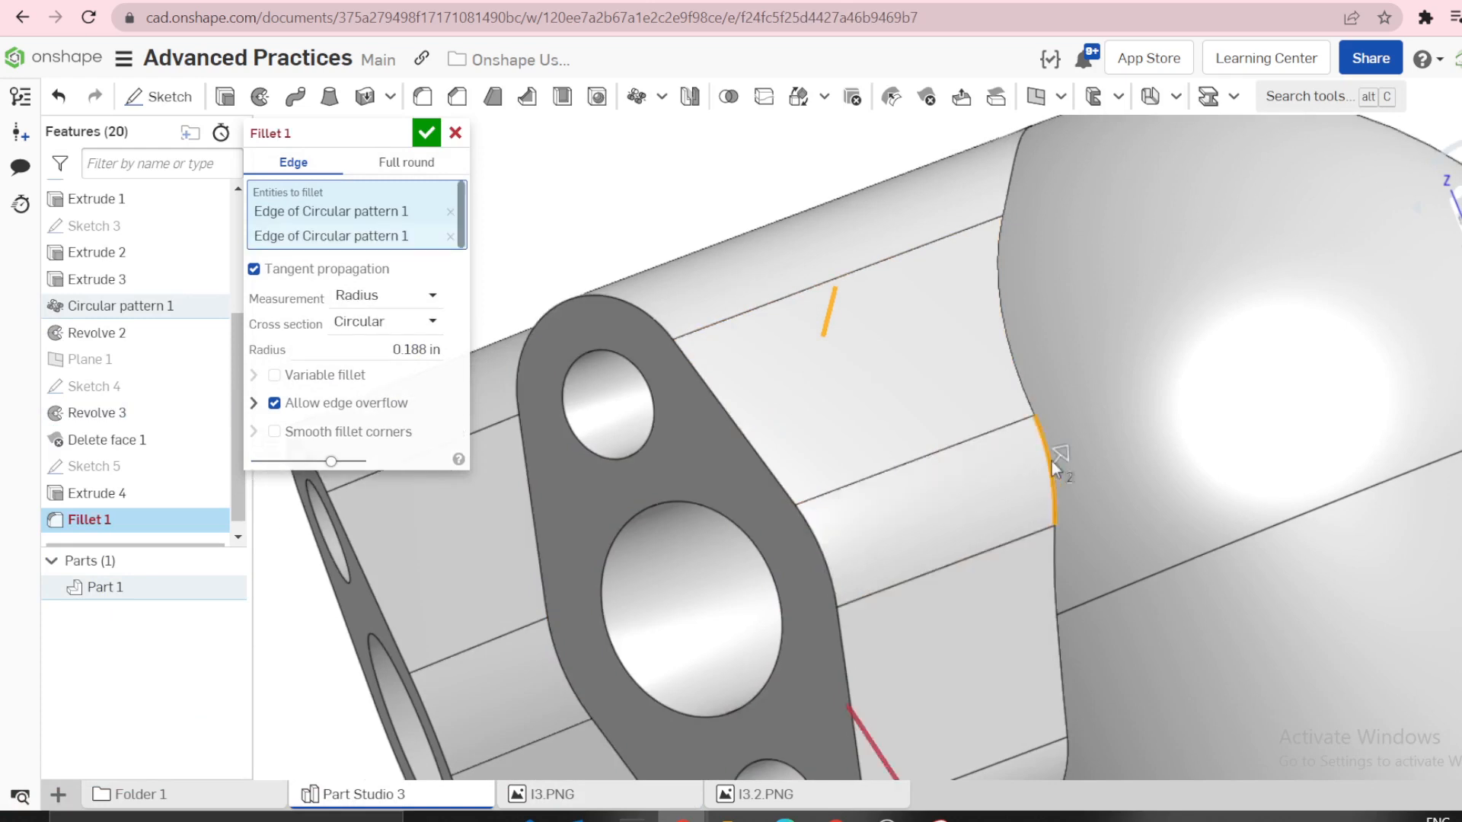
scroll(1052, 461, down, 3)
click(453, 238)
scroll(976, 432, down, 3)
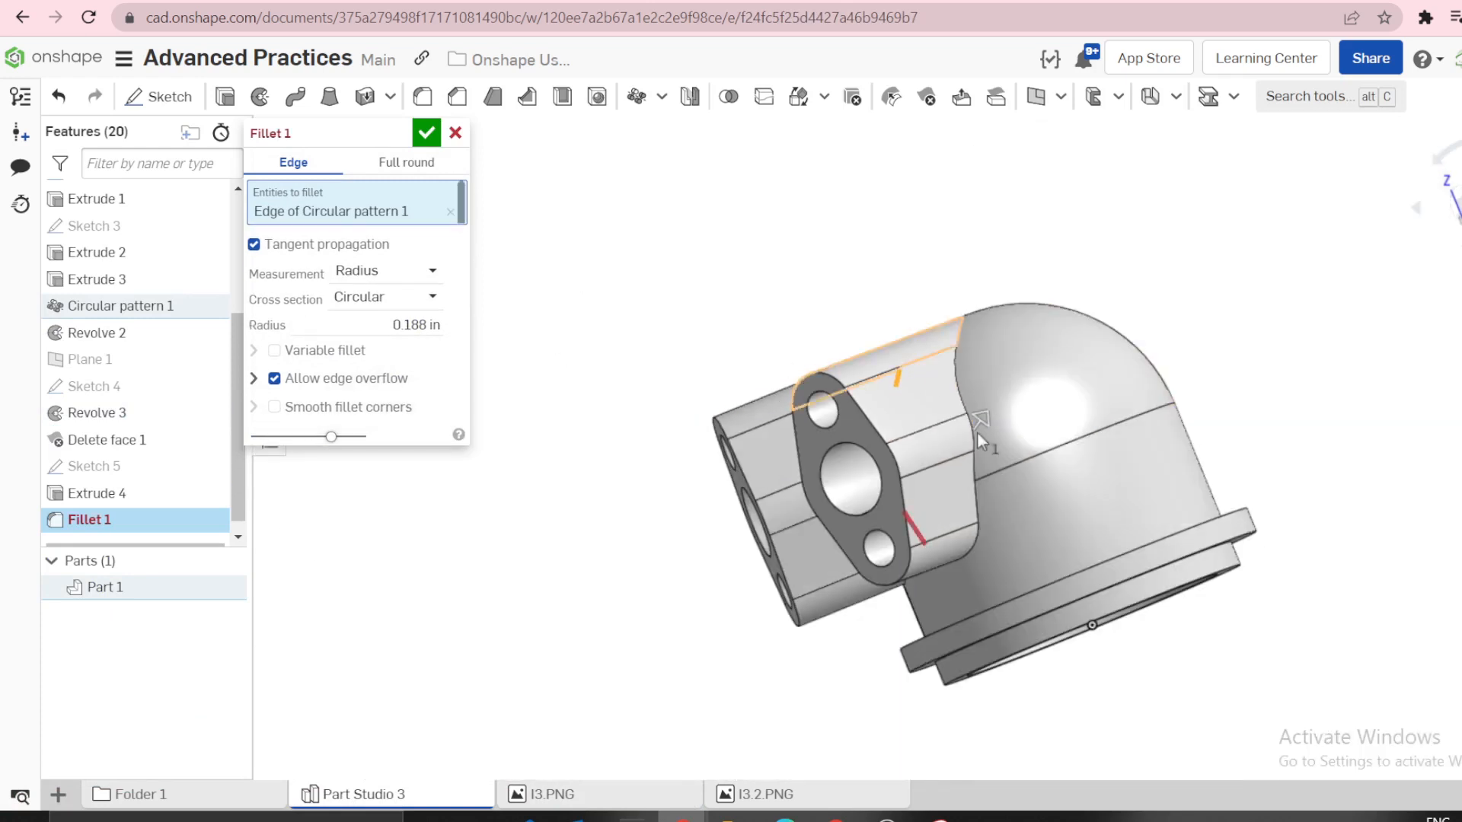
click(1015, 510)
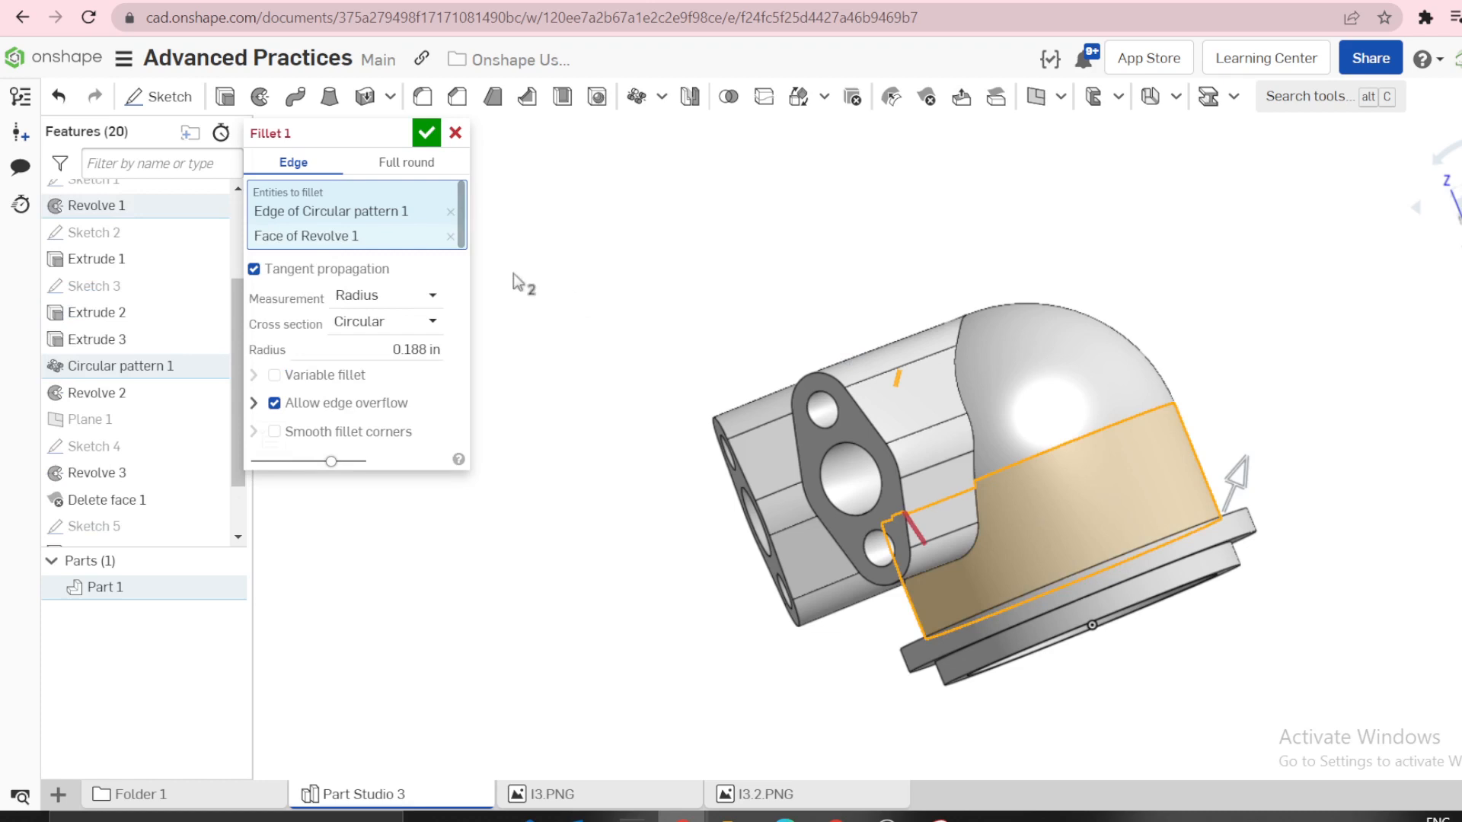
click(451, 236)
Add the middle flanged port's upper edge against the dome to the fillet and finish it.
scroll(818, 335, down, 2)
right_drag(819, 335, 906, 371)
scroll(906, 371, up, 3)
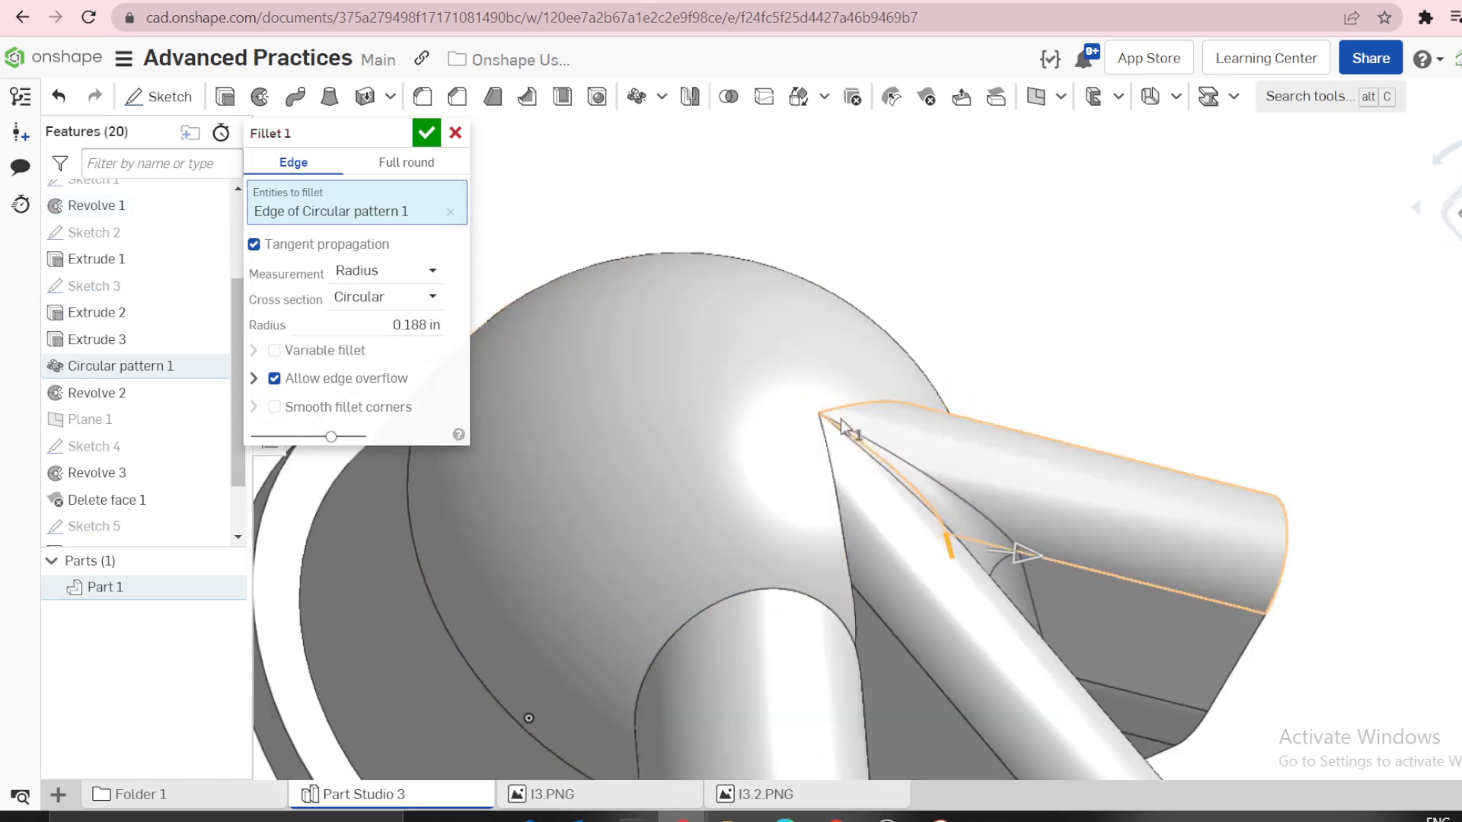
click(827, 446)
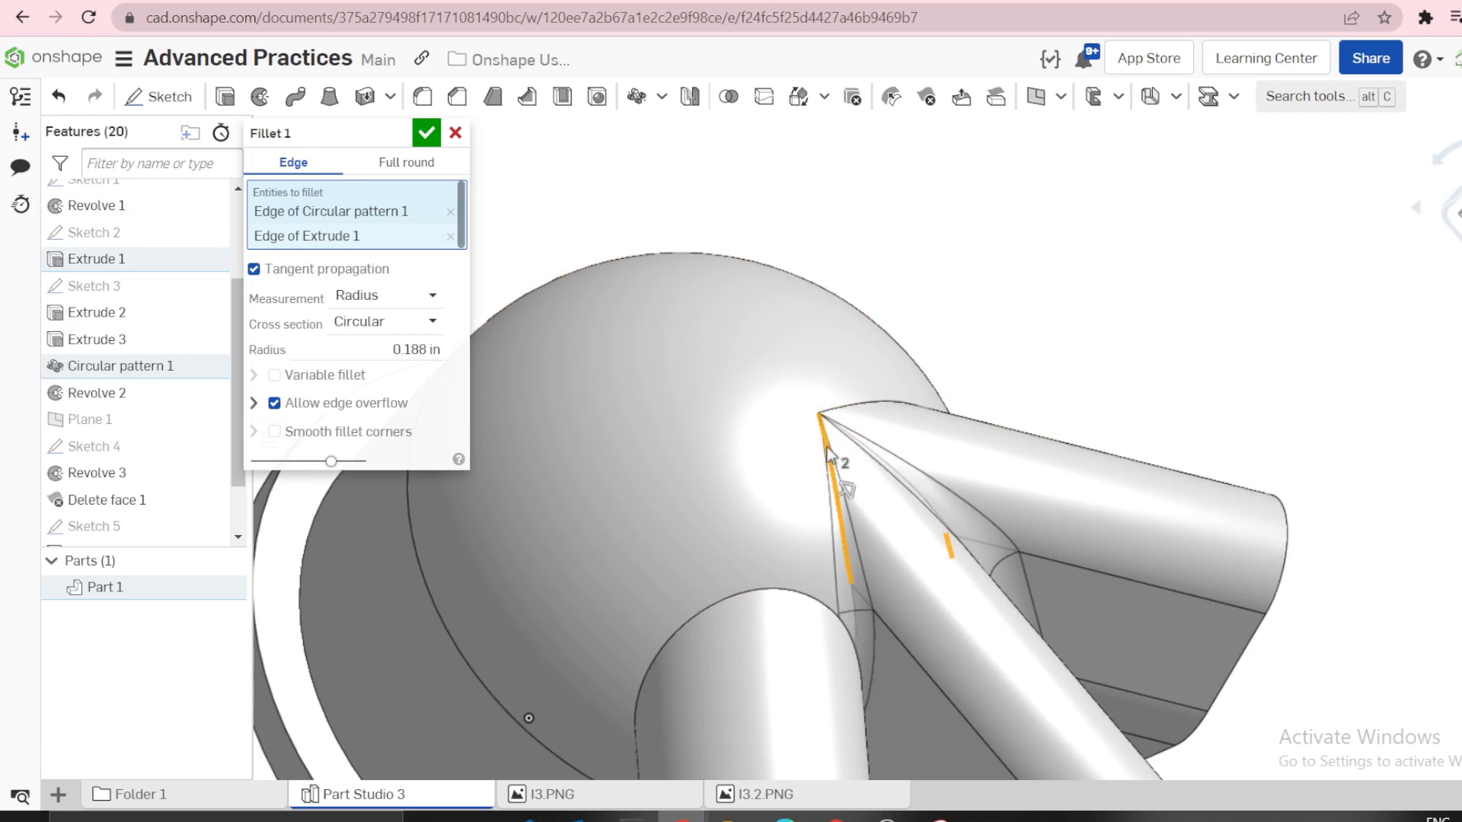
click(846, 407)
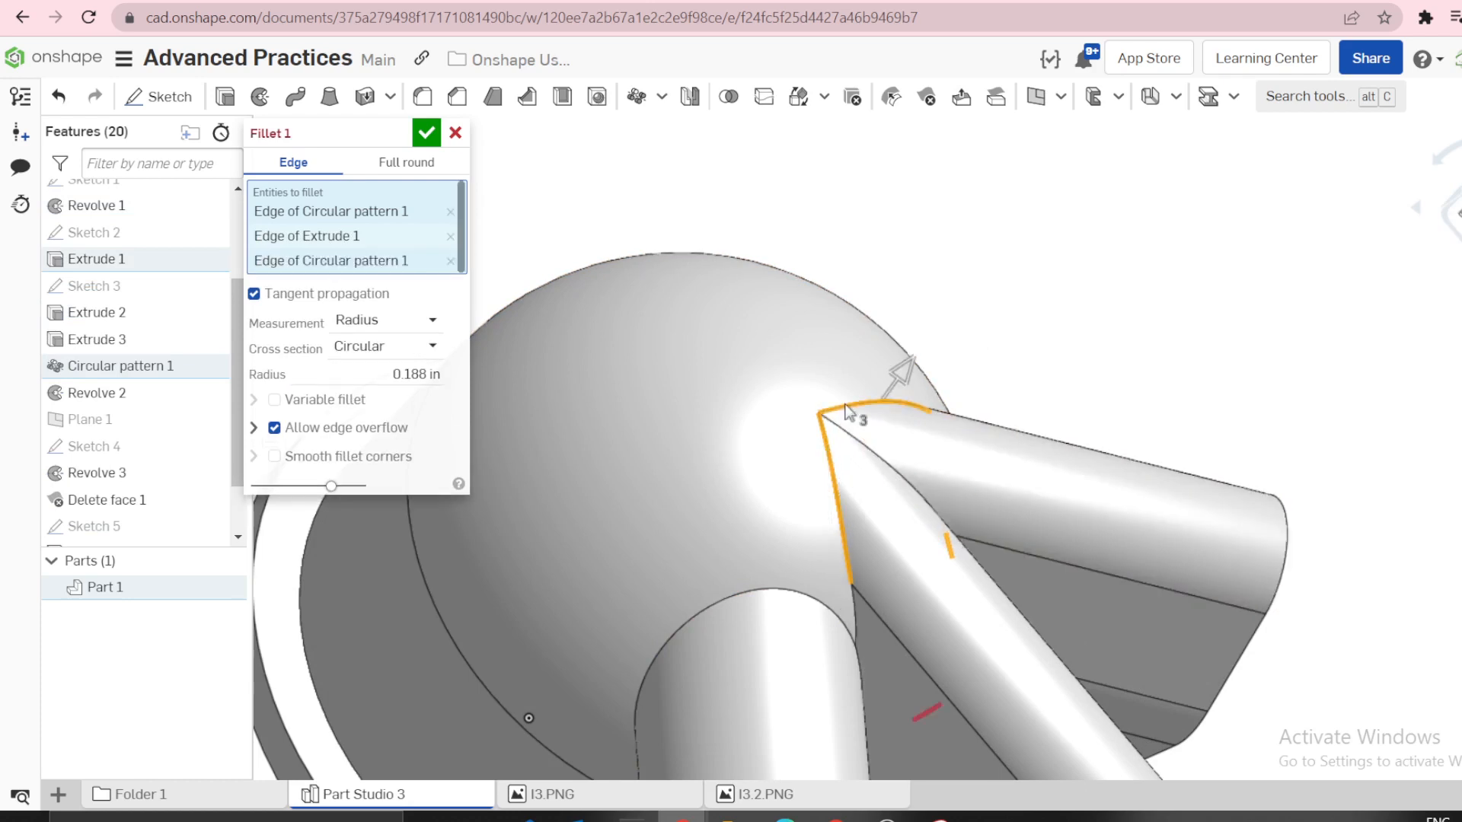
scroll(846, 412, down, 2)
click(854, 415)
right_drag(853, 417, 640, 418)
click(428, 133)
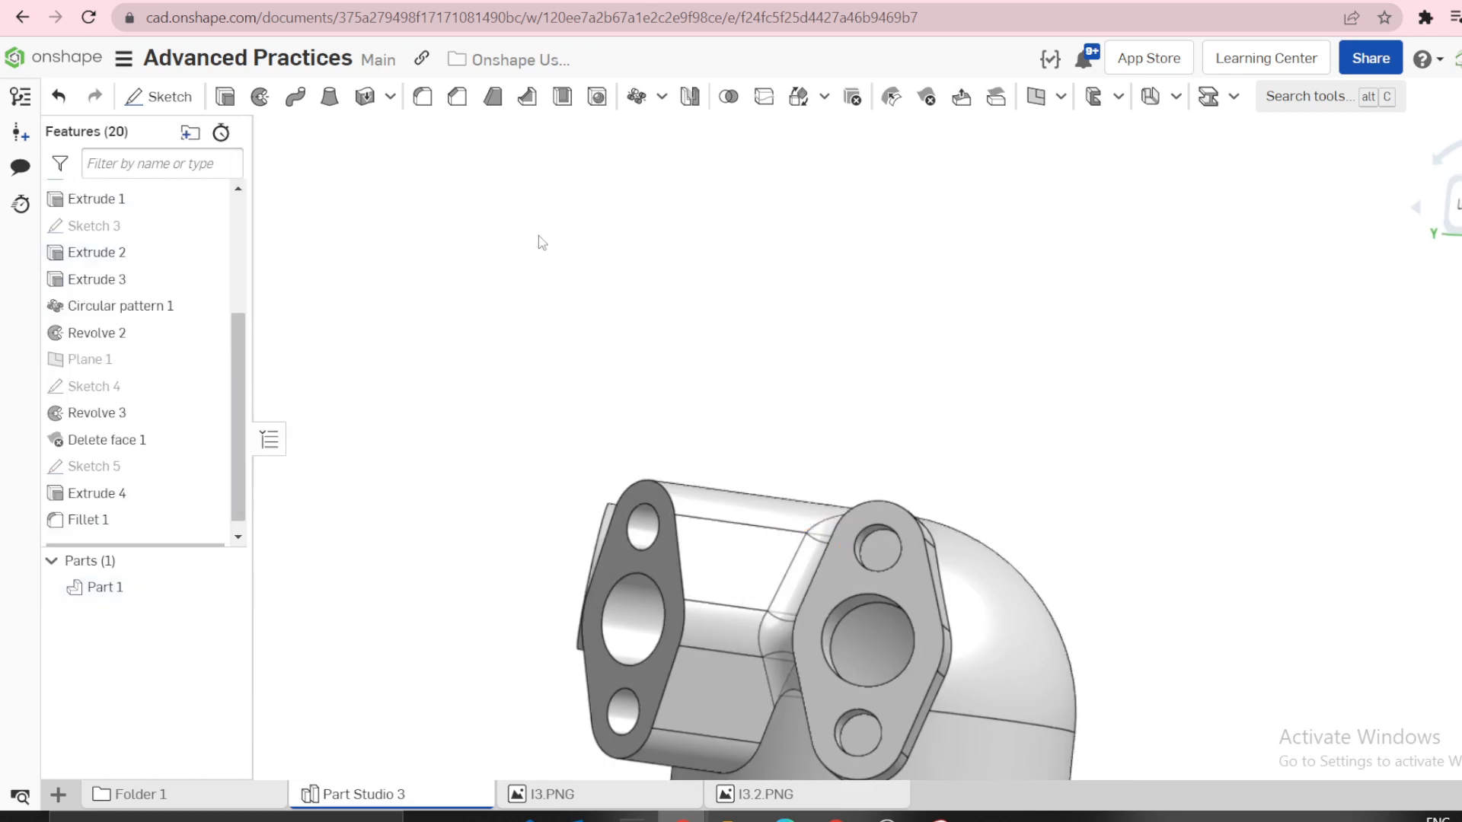
Fillet the middle flanged port's lower edge and the round port's base edge with a 0.188 in radius.
key(shift+f)
right_drag(702, 284, 773, 395)
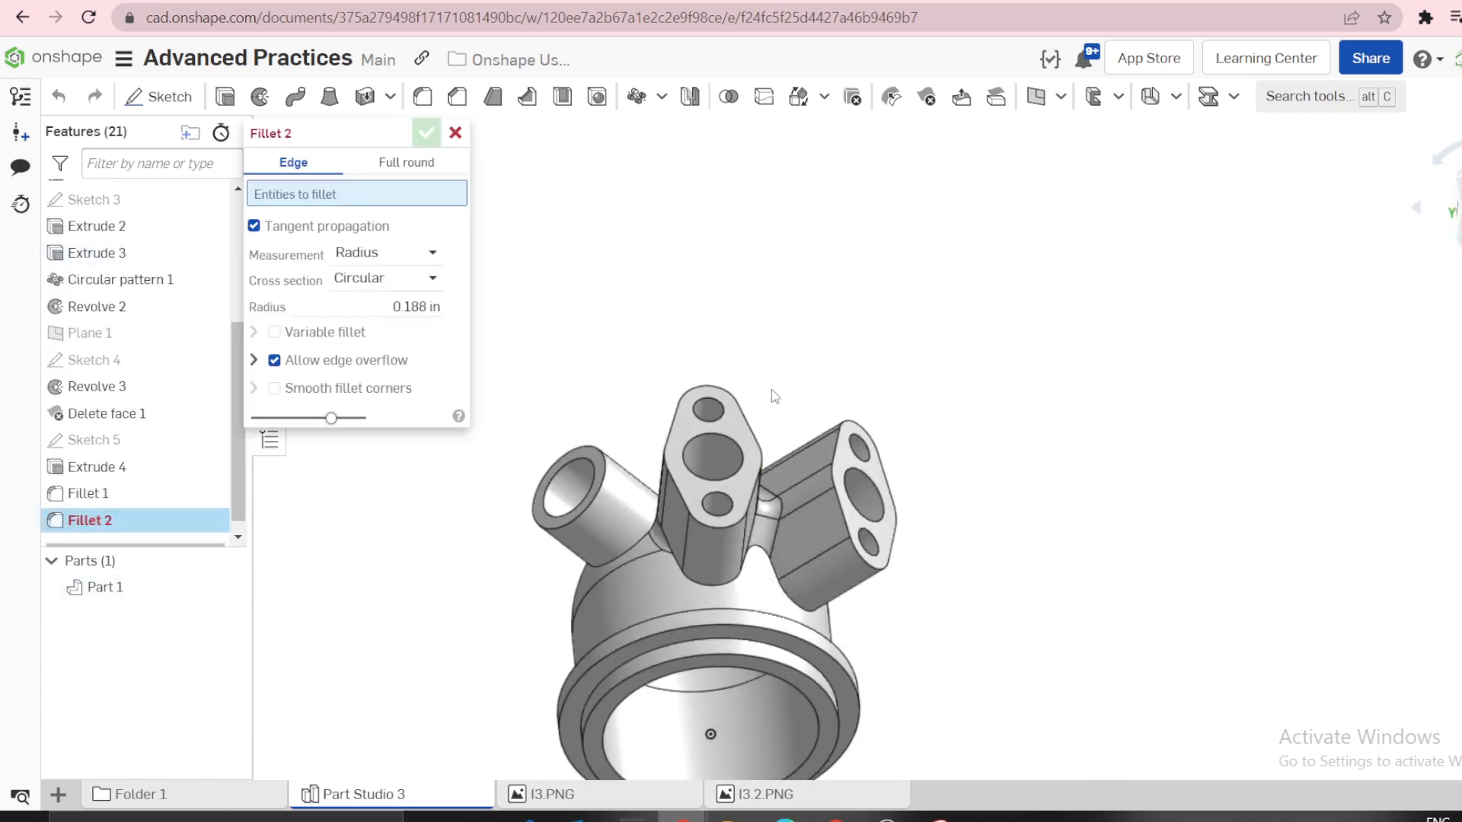
click(718, 583)
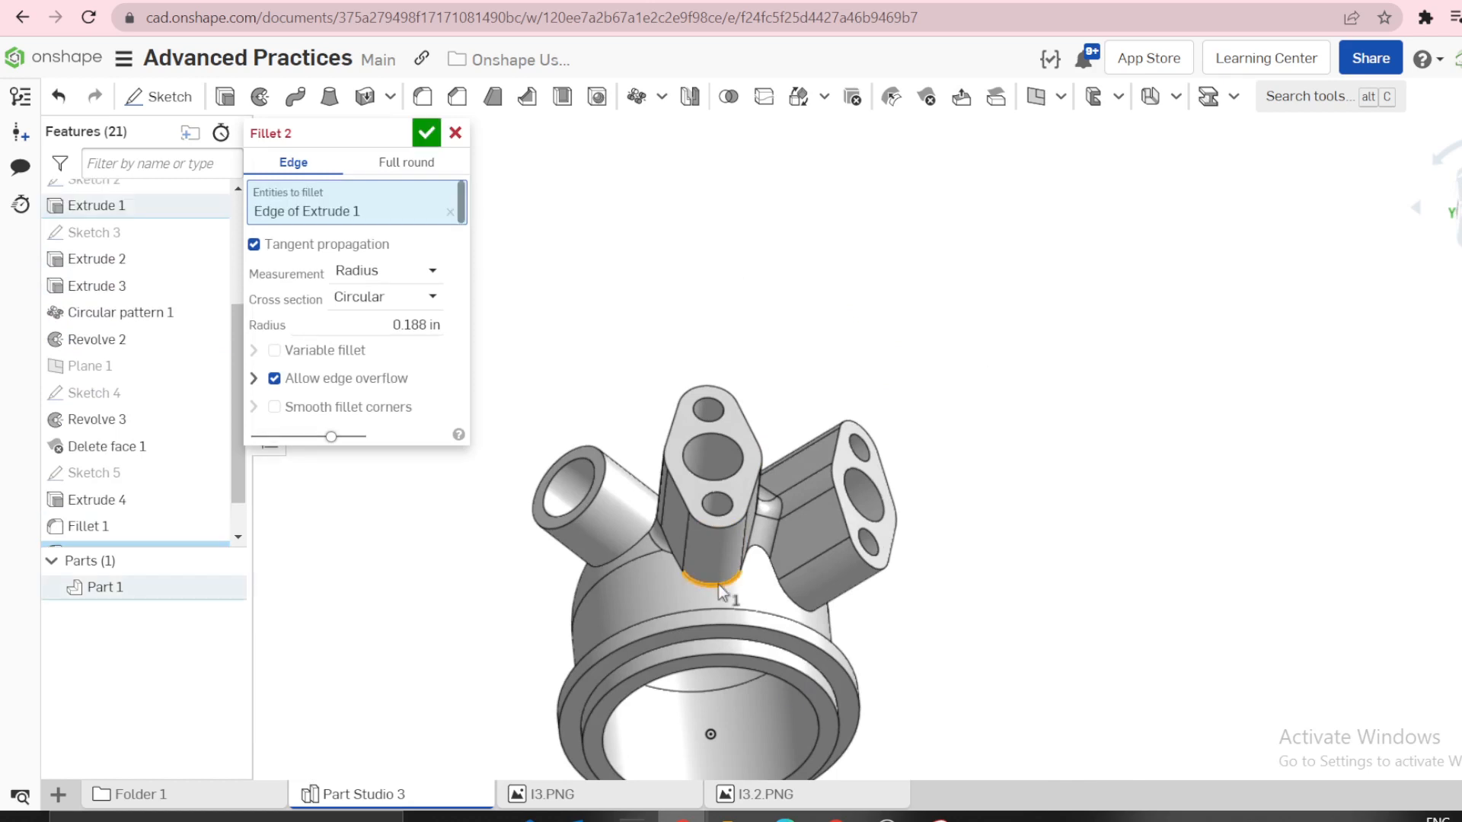
right_drag(668, 594, 777, 579)
click(574, 536)
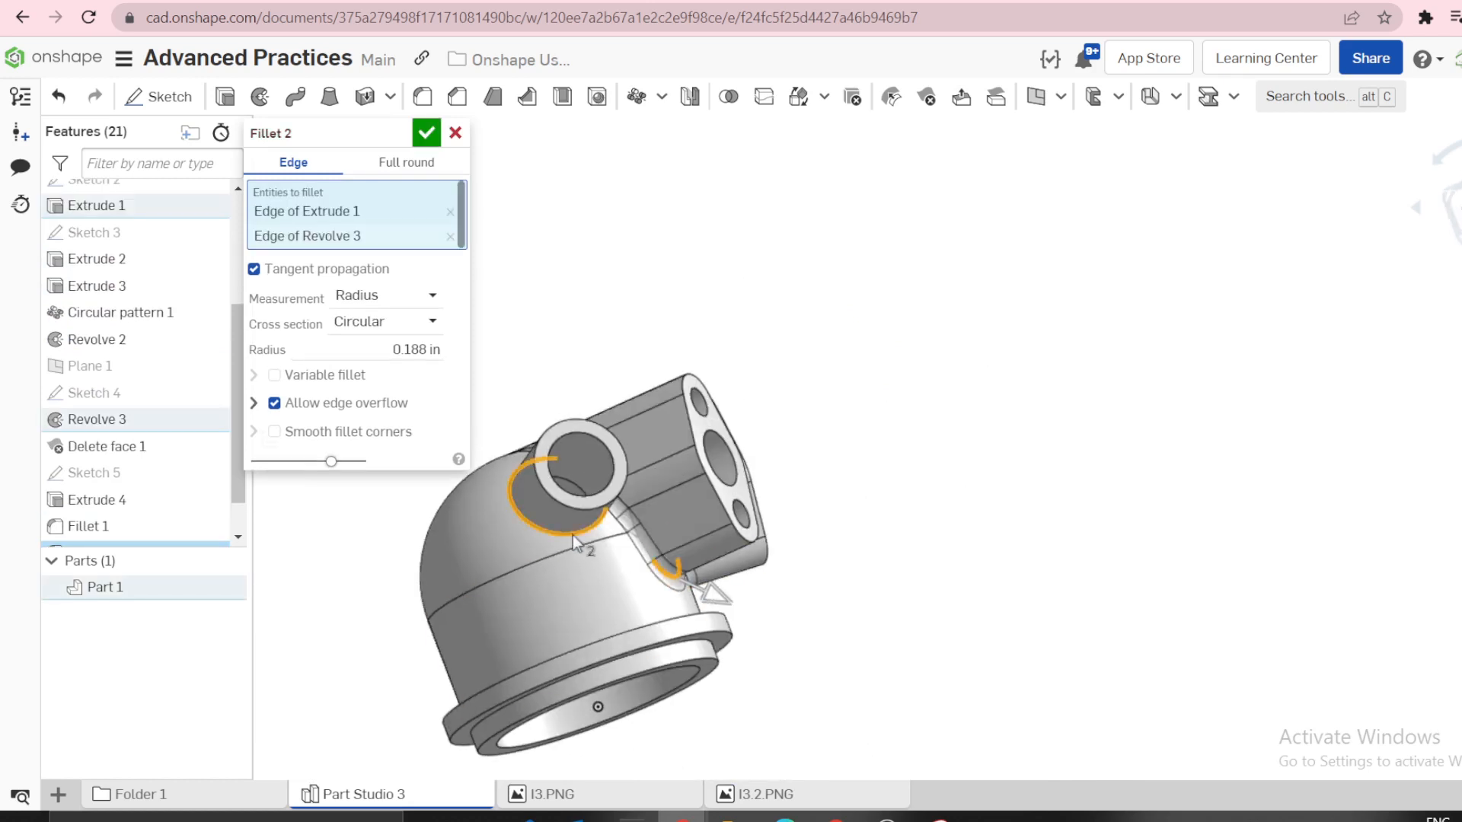
click(427, 133)
scroll(608, 239, down, 3)
right_drag(607, 239, 708, 517)
scroll(710, 401, up, 3)
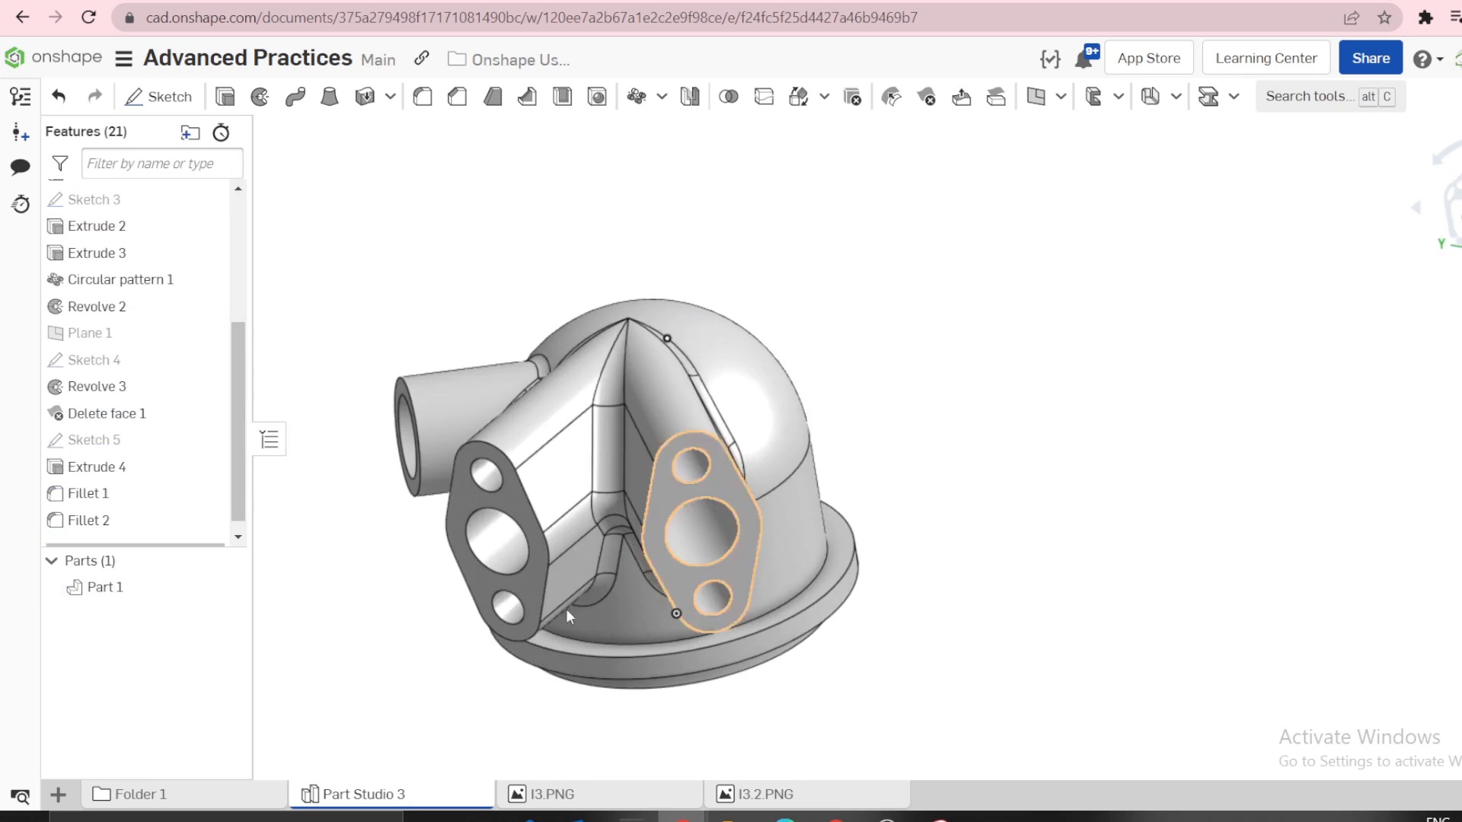
Compare the I3.PNG drawing with the dimensions in I3.2.PNG and look through the part's feature list for the matching sketches.
click(561, 795)
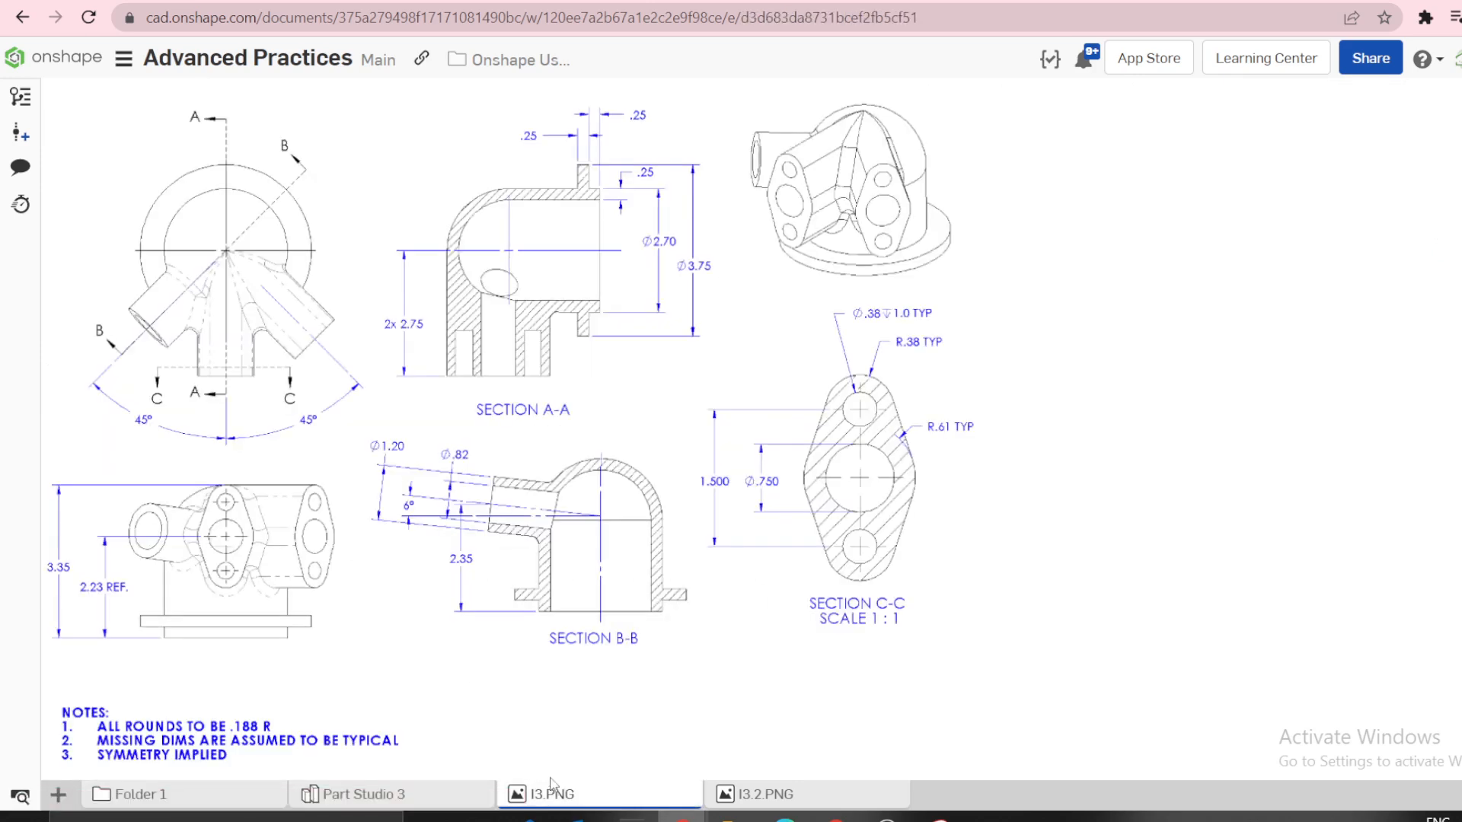
click(754, 794)
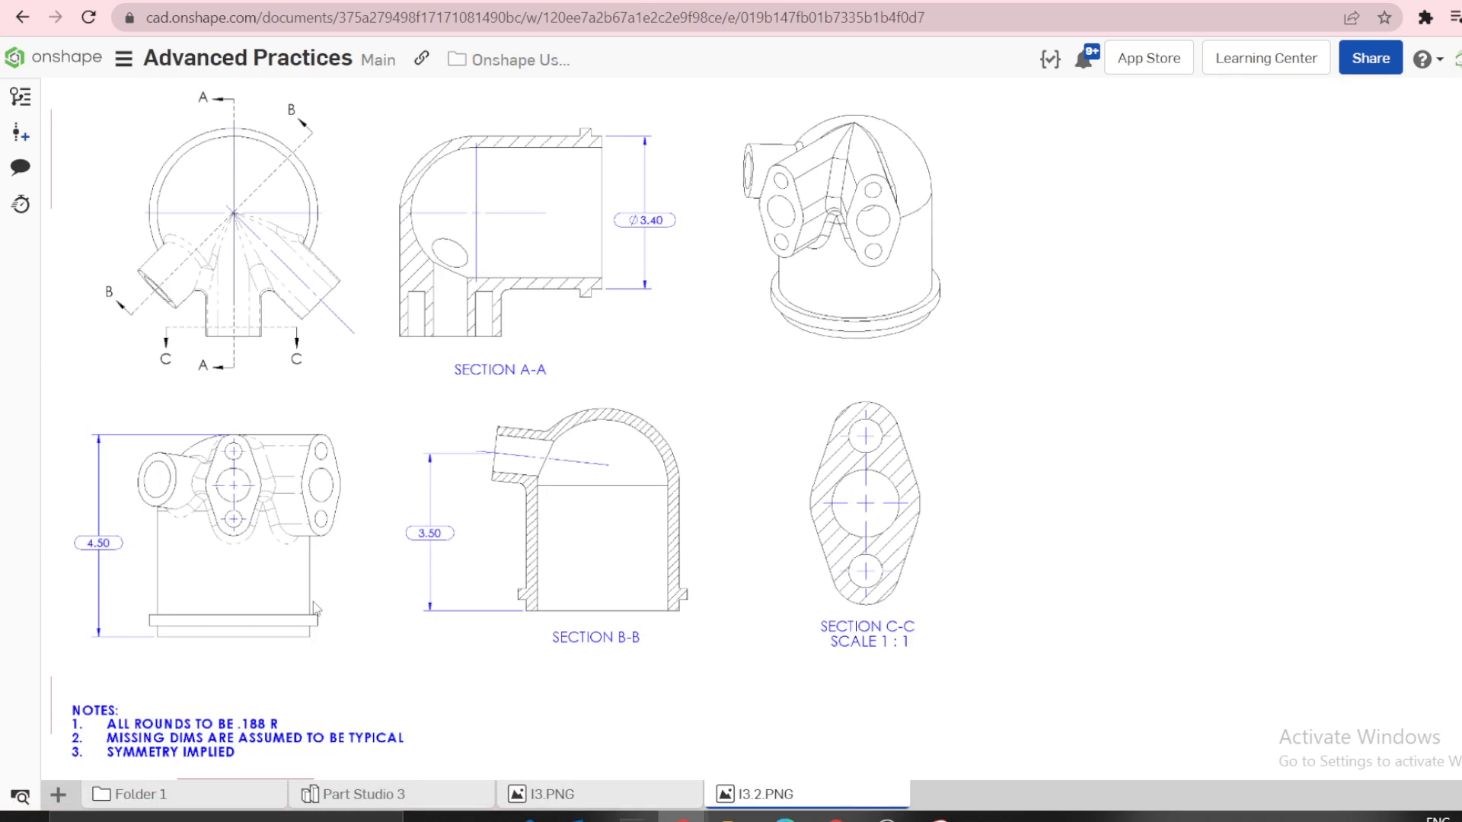
click(412, 797)
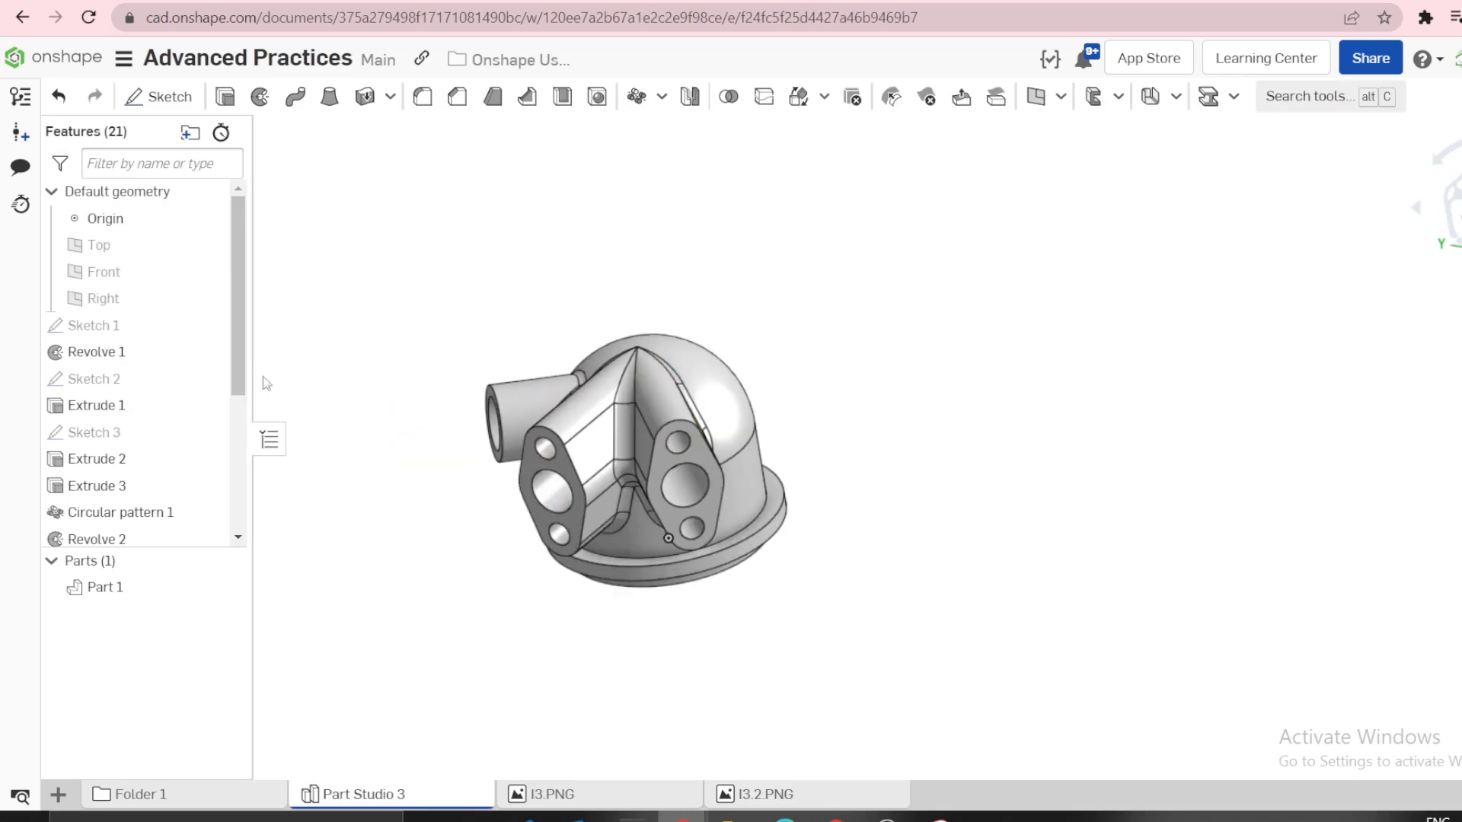
scroll(226, 486, down, 3)
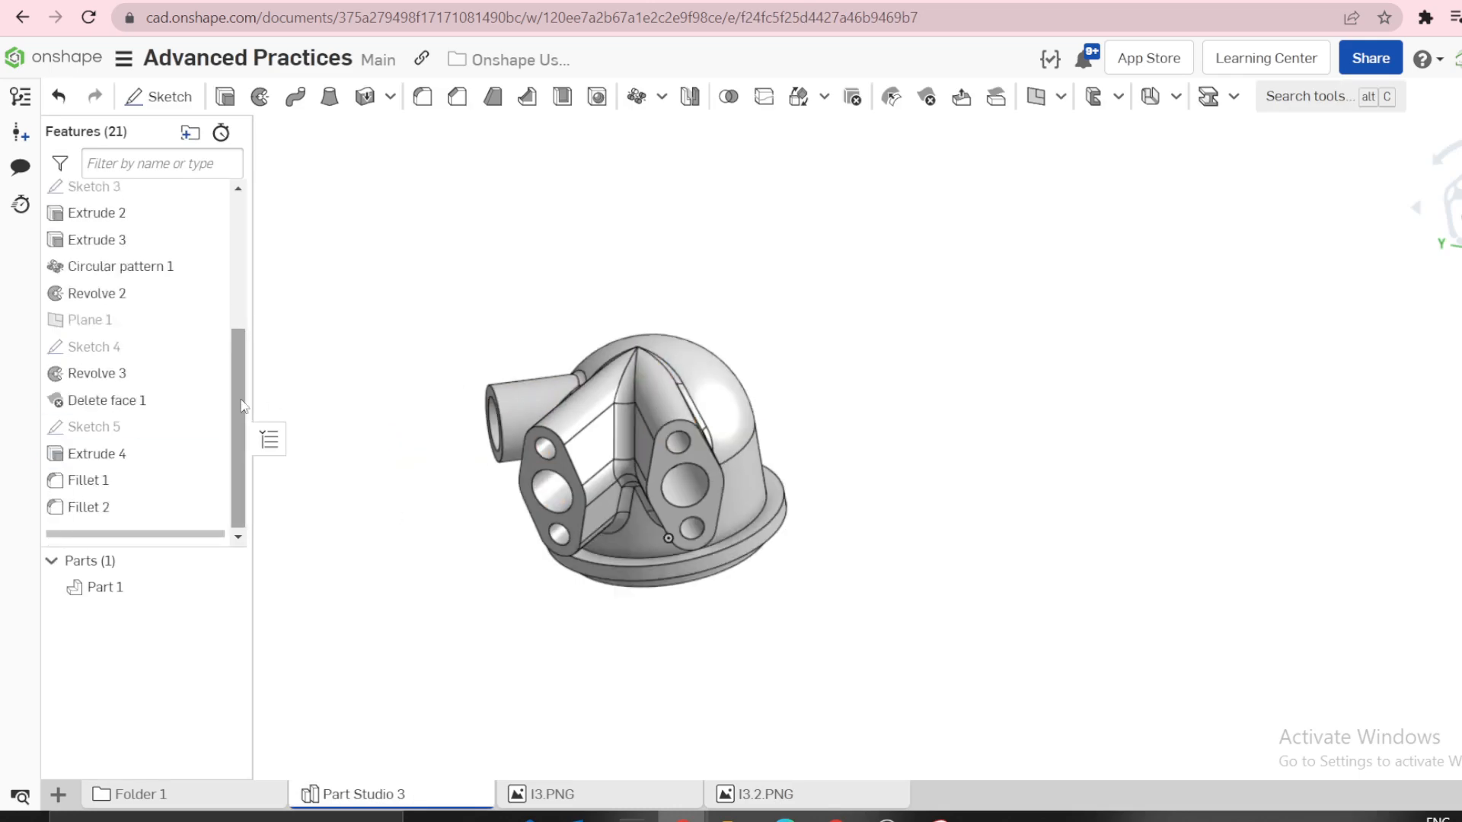
drag(235, 356, 235, 286)
scroll(144, 336, up, 3)
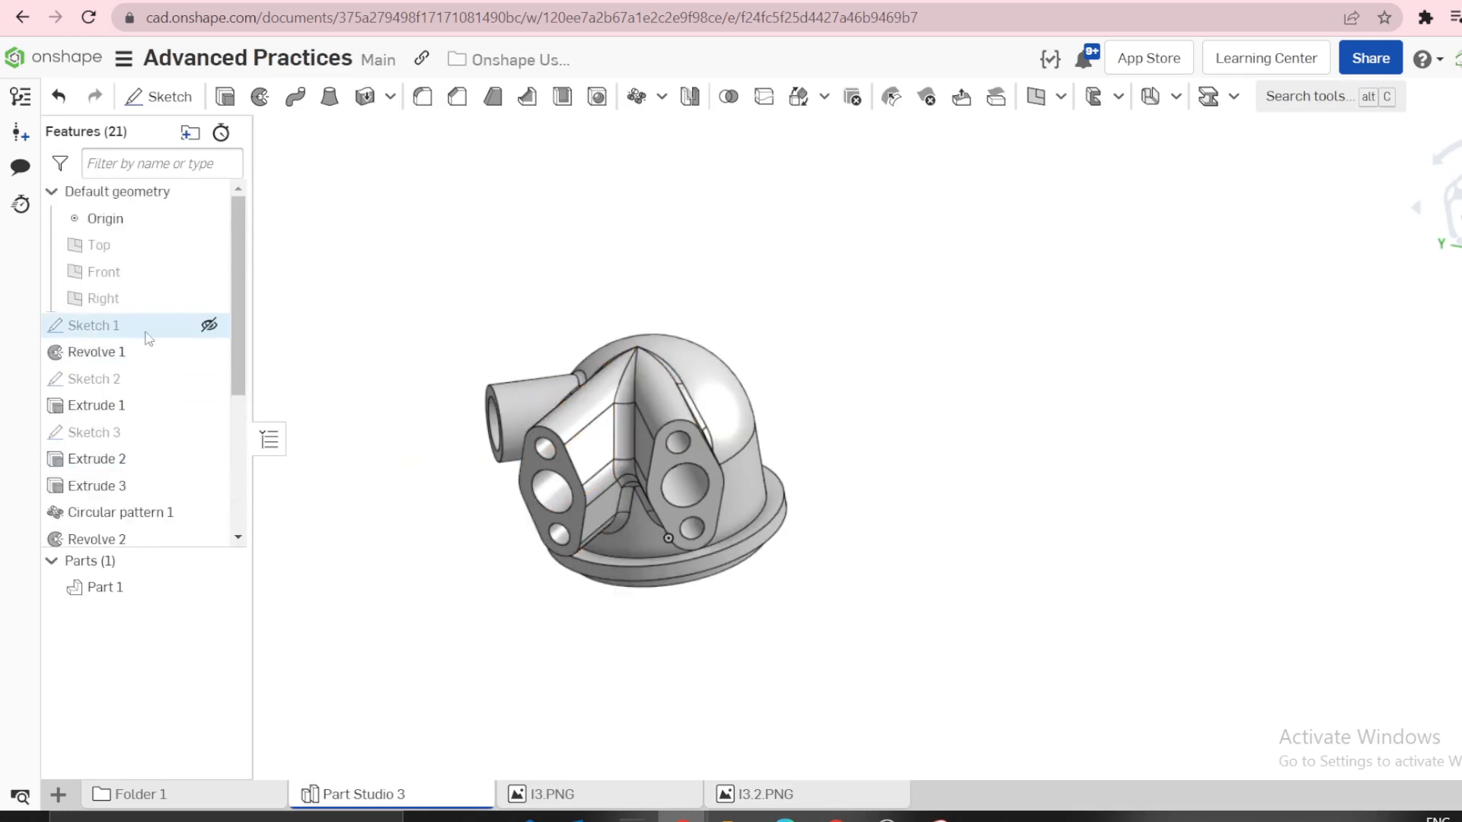
Reopen Sketch 1 for editing, view it face-on, and move the 2.7 and 3.75 diameter dimensions below the profile.
right_click(174, 329)
click(188, 387)
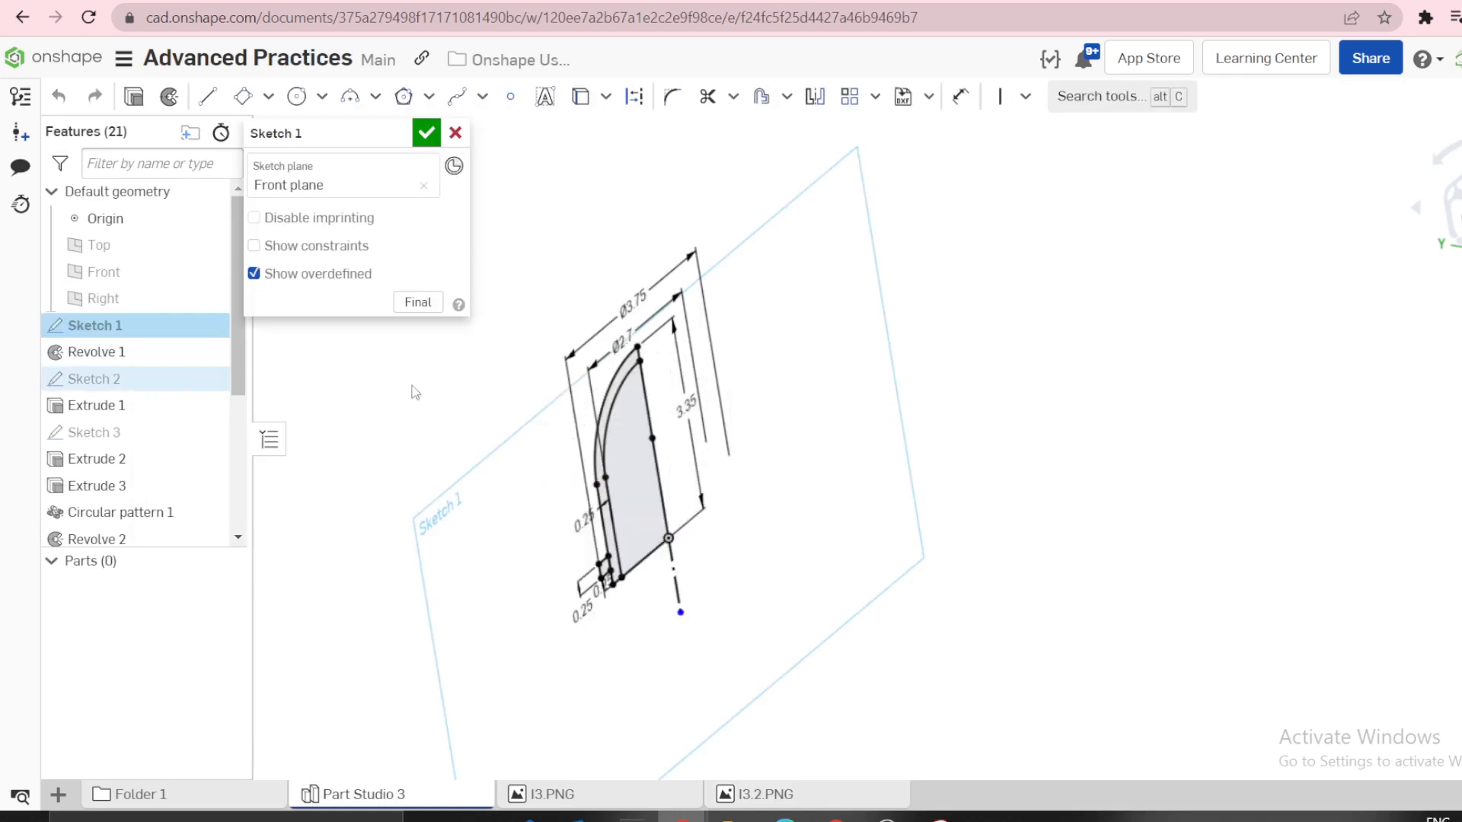
key(n)
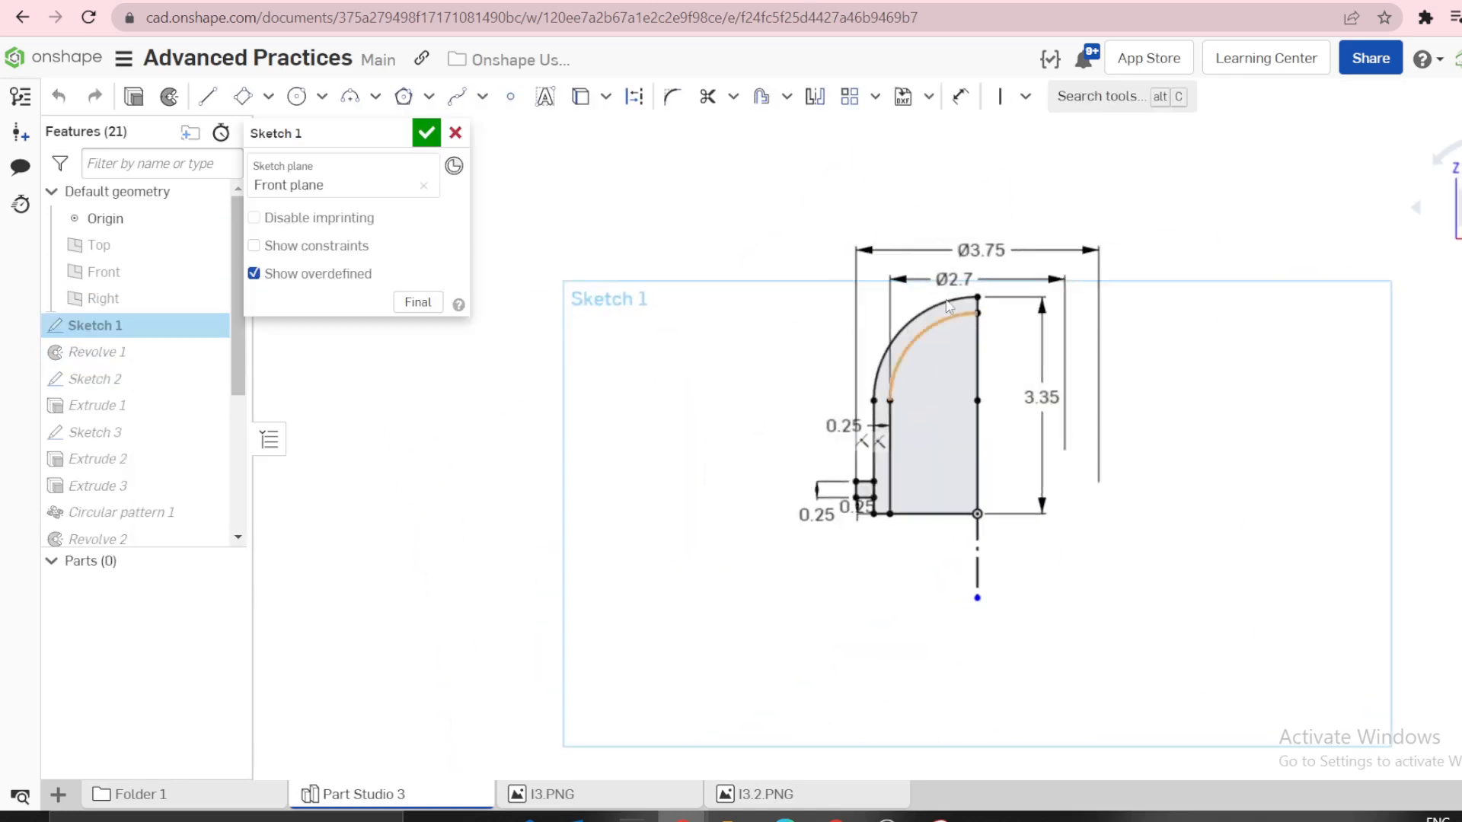
drag(967, 250, 963, 671)
drag(945, 276, 948, 601)
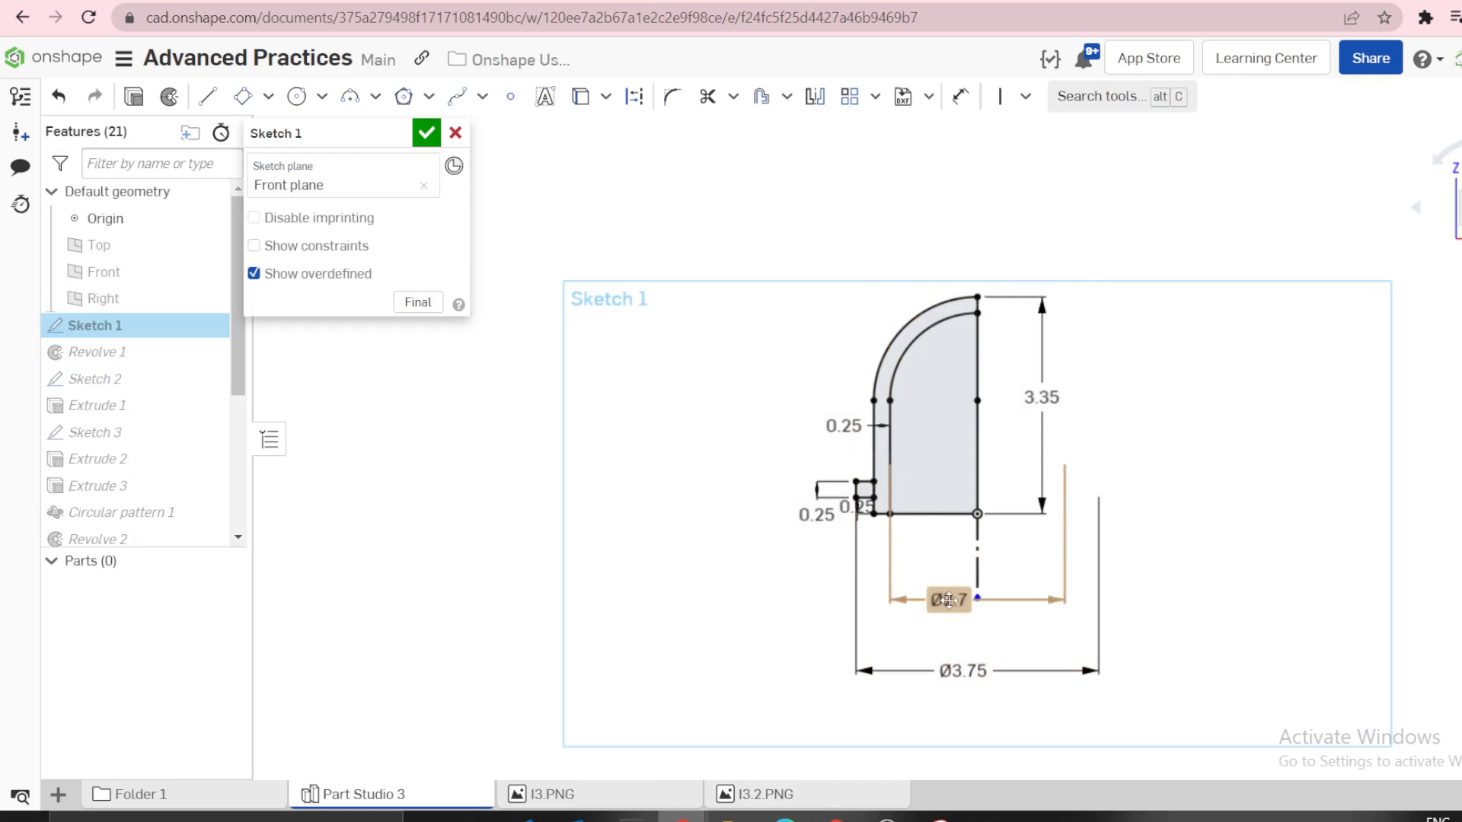
Check which wall the 2.70 diameter refers to in I3.PNG and delete the inner wall's diameter dimension in Sketch 1.
scroll(948, 601, up, 3)
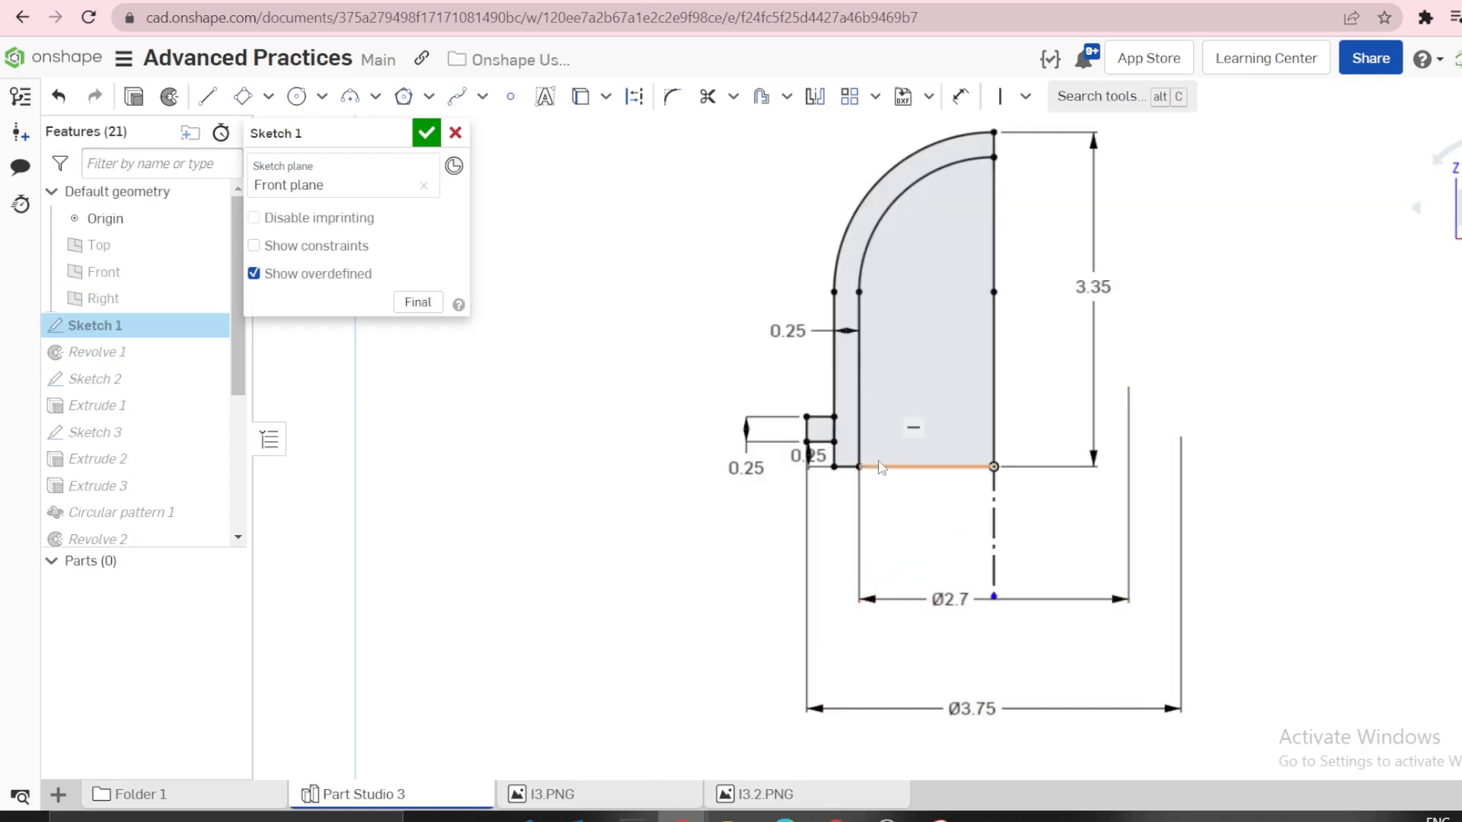
scroll(843, 449, up, 5)
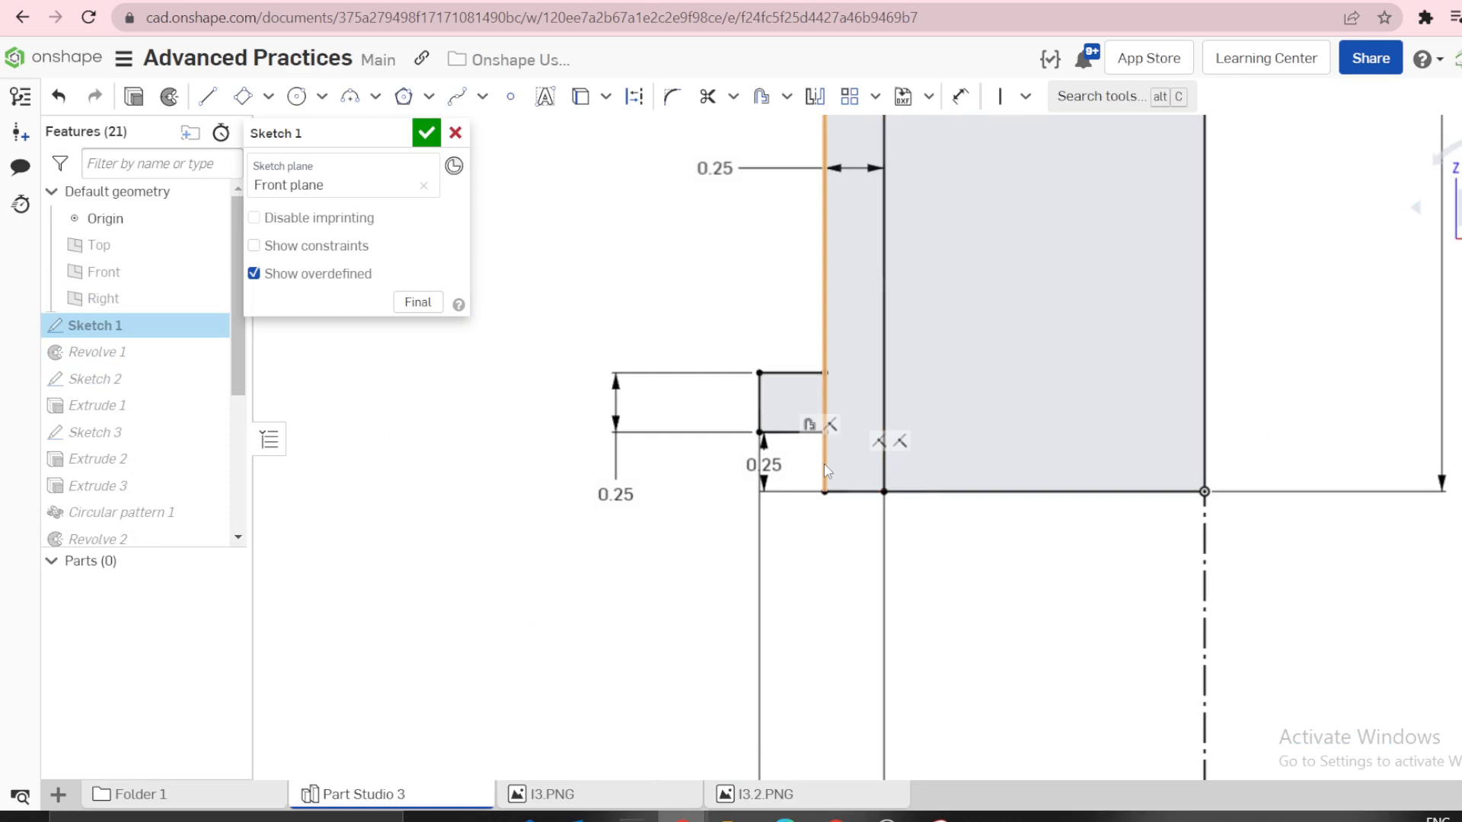
scroll(996, 526, down, 3)
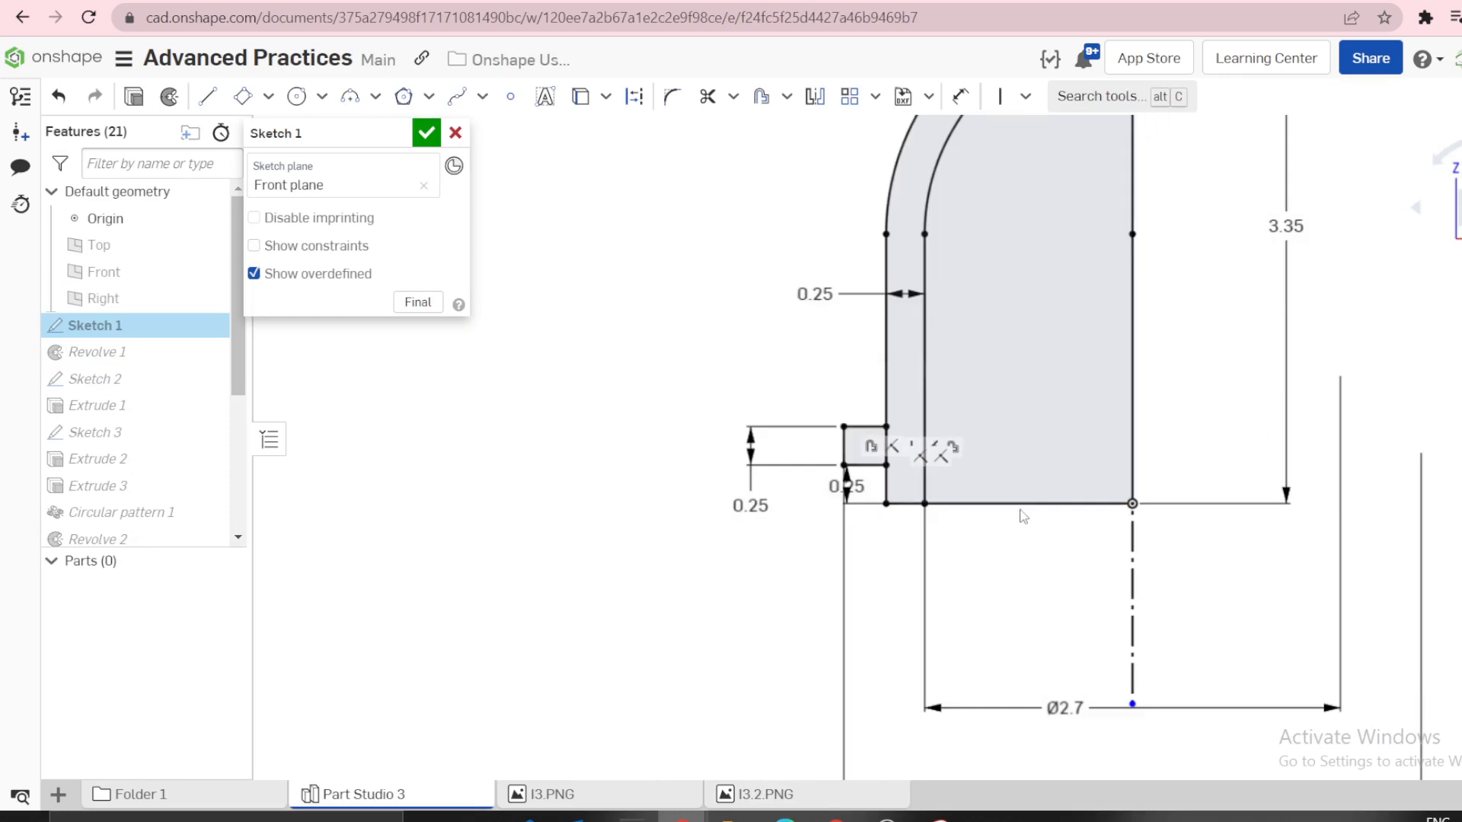
click(646, 801)
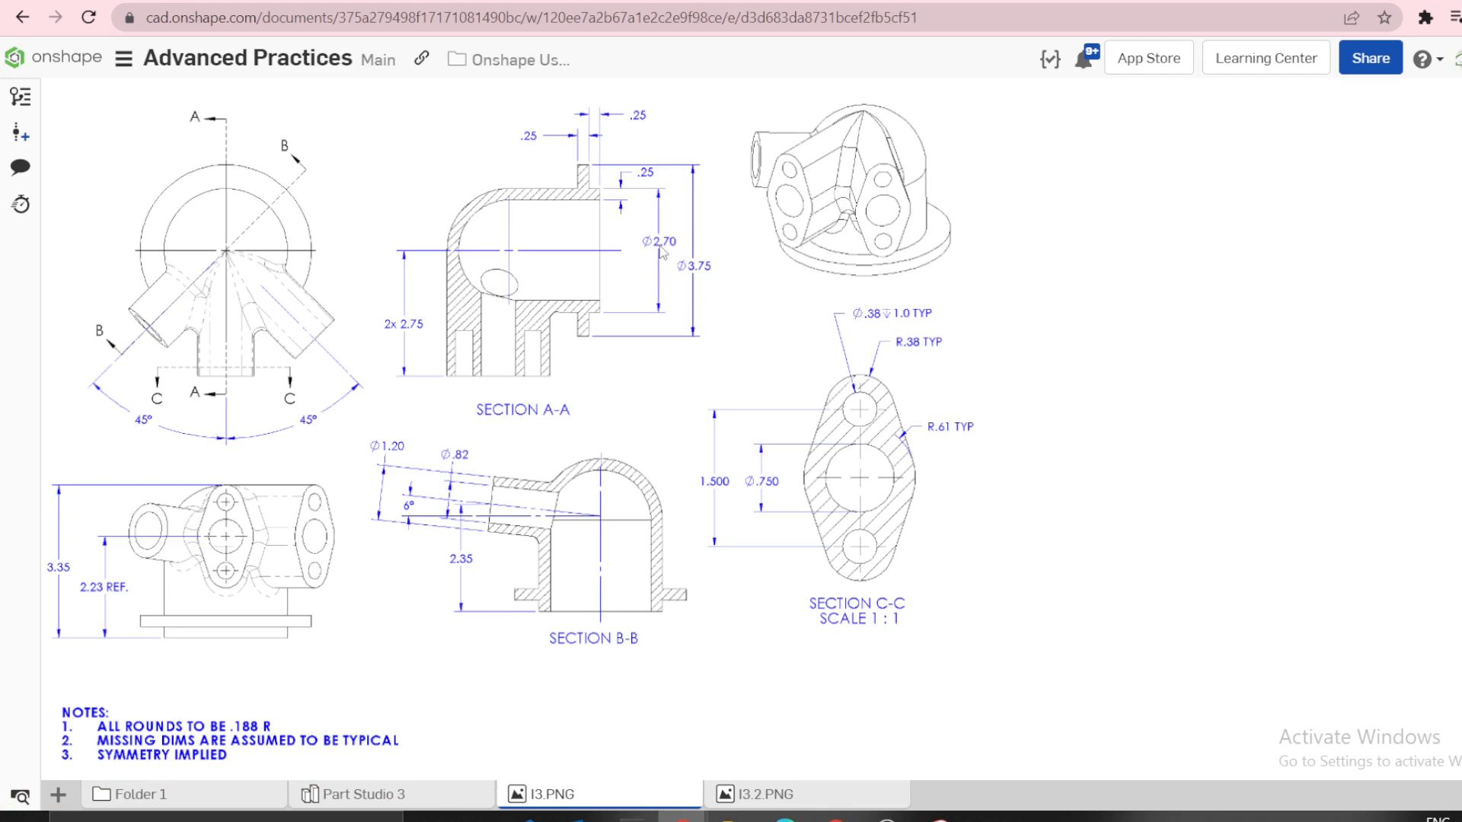
click(388, 801)
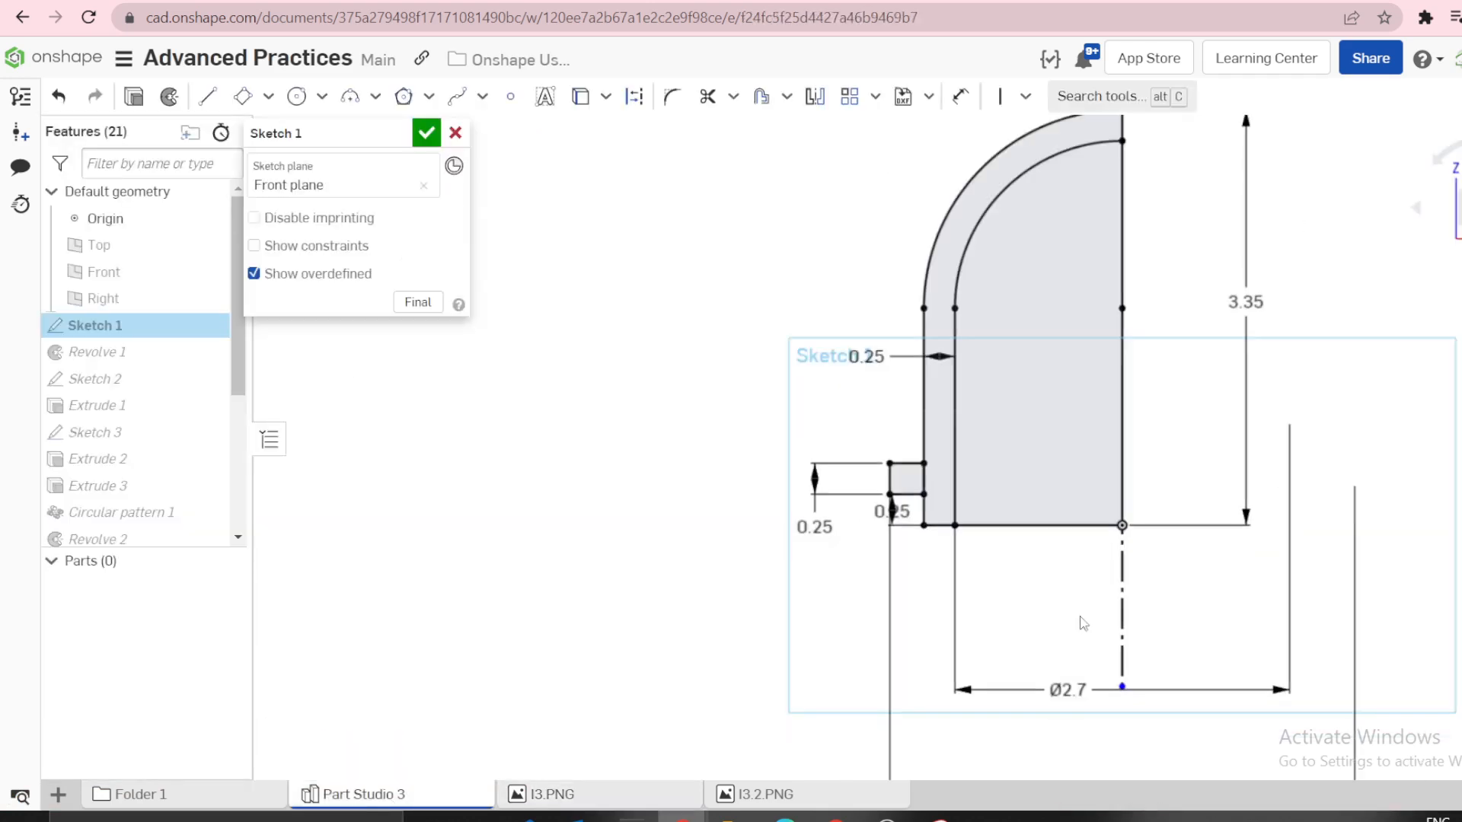
click(1068, 690)
key(Delete)
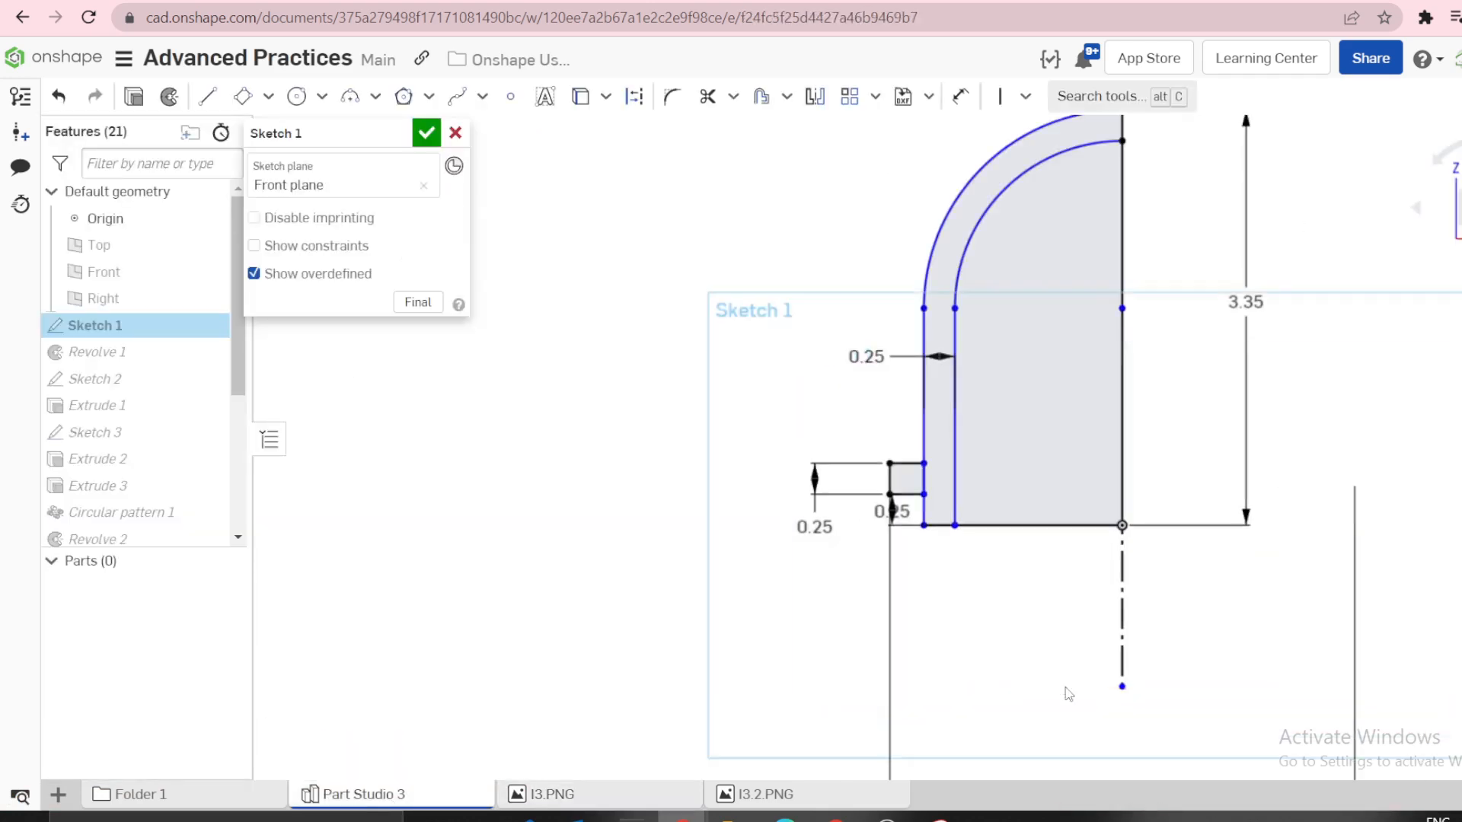
Dimension the outer wall's diameter about the centerline as 2.7 in, finish Sketch 1 and inspect the rebuilt housing.
key(d)
click(1021, 525)
click(924, 308)
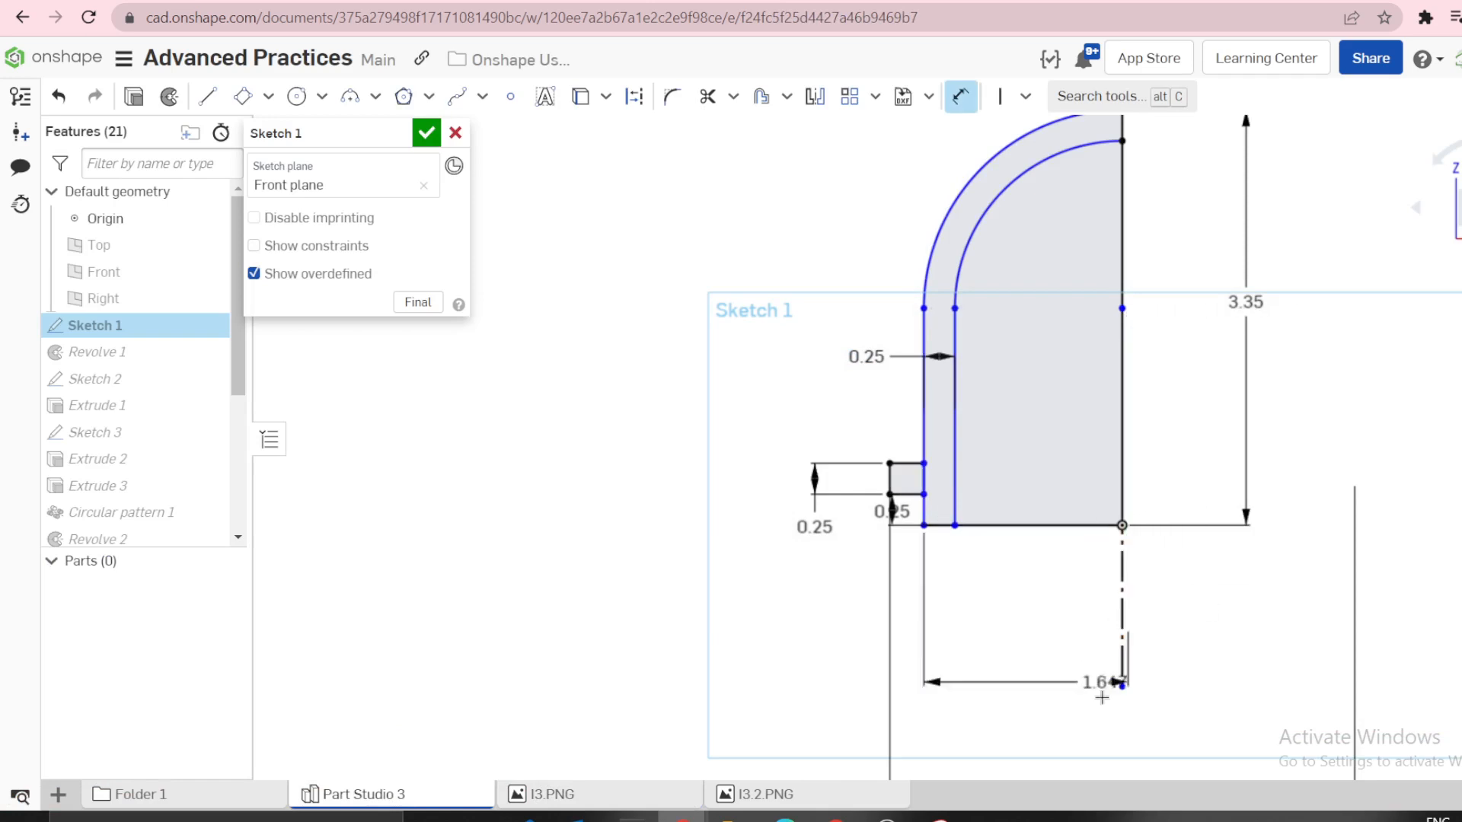
click(1222, 731)
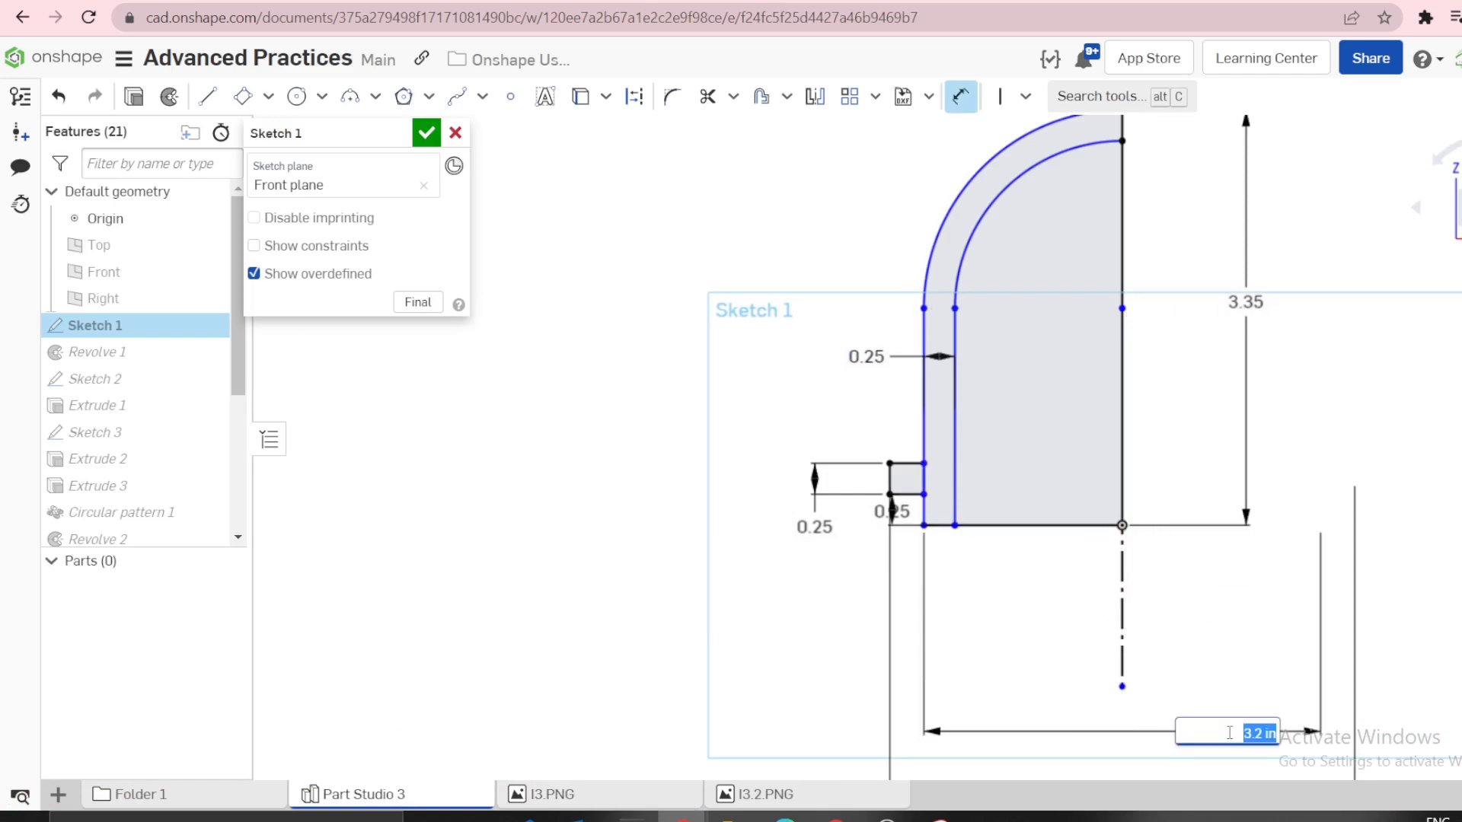
key(Escape)
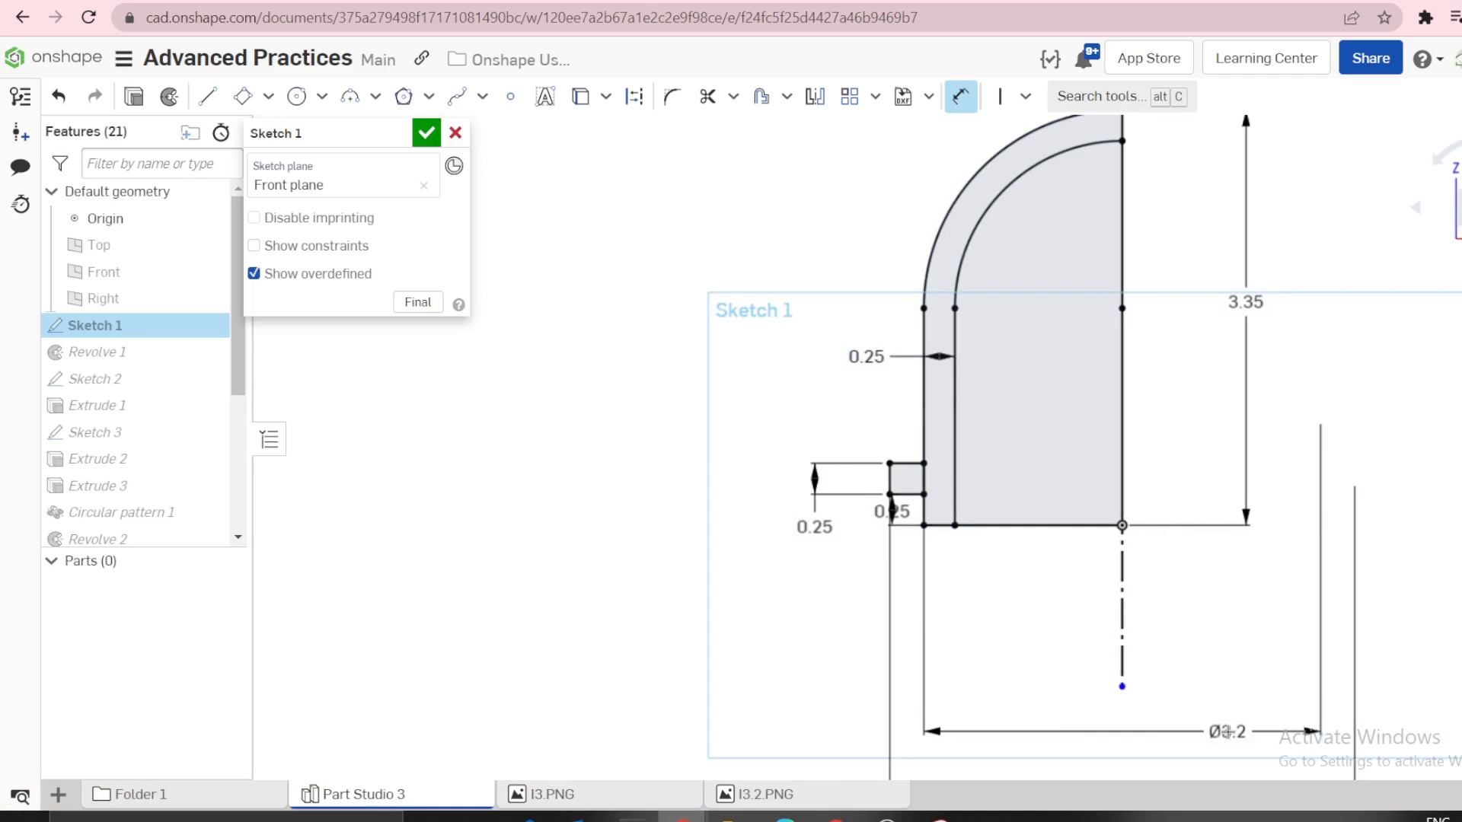
scroll(772, 462, down, 3)
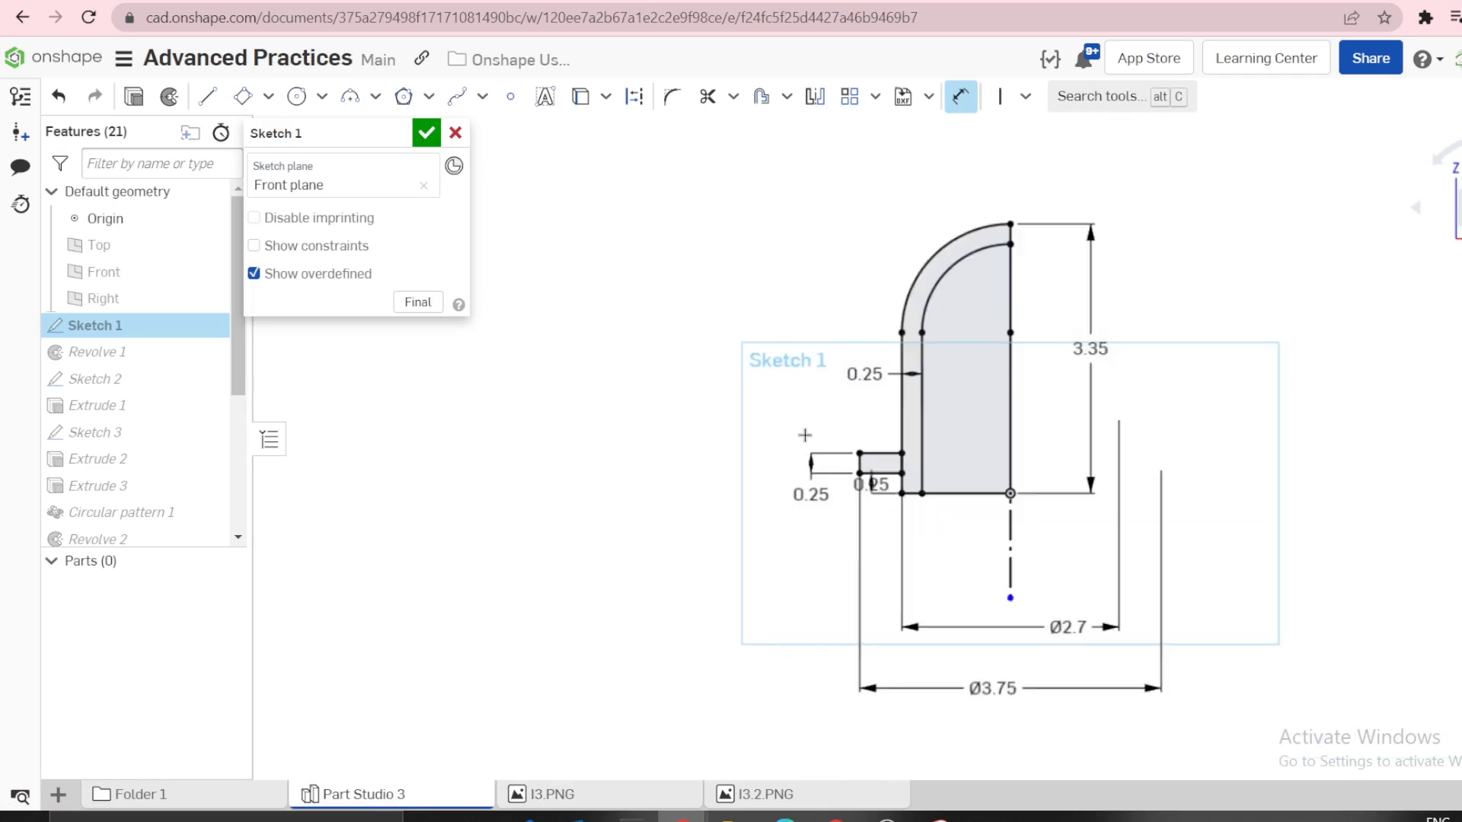
click(426, 133)
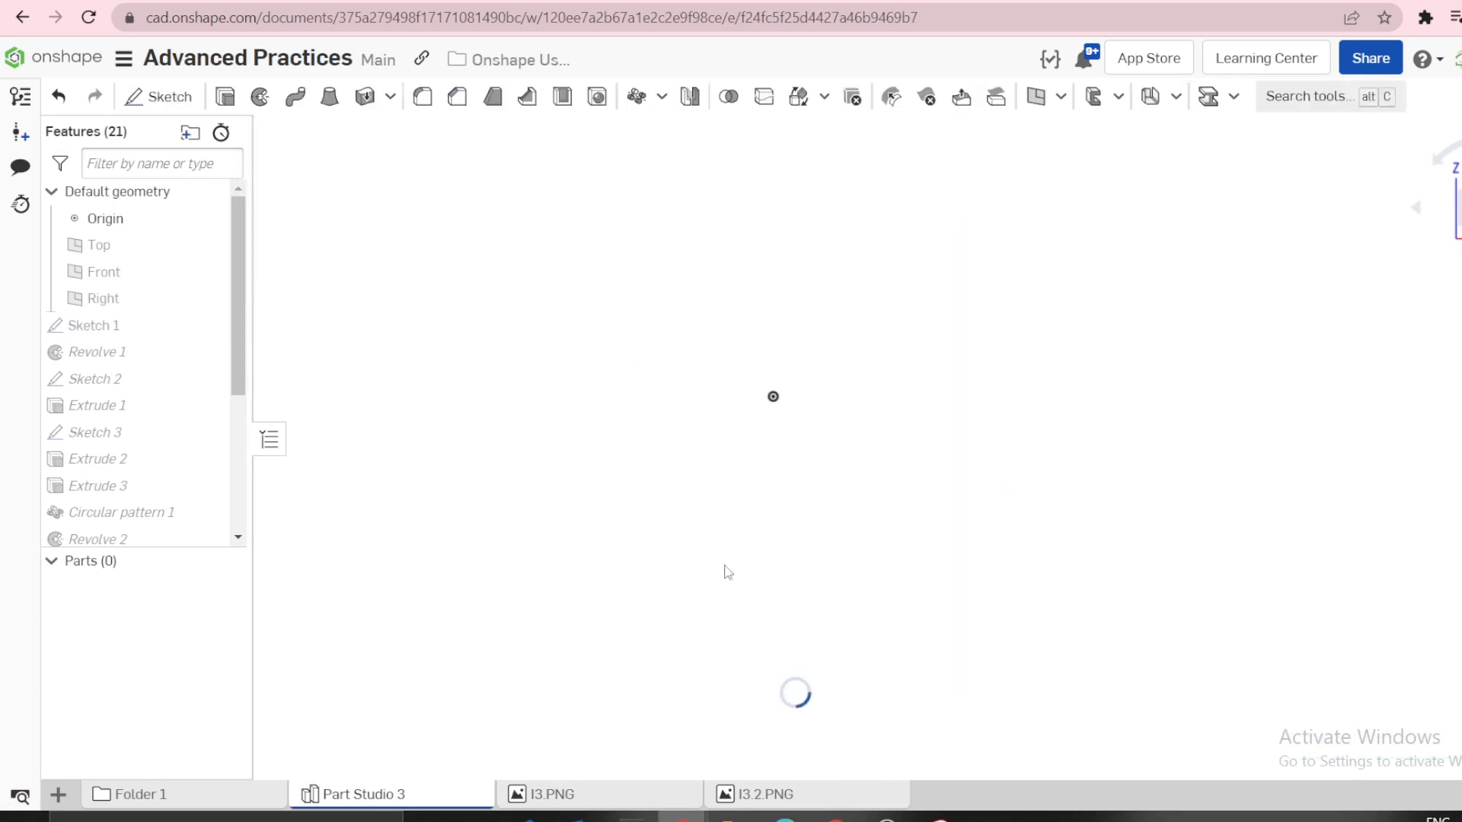
scroll(763, 339, up, 4)
right_drag(762, 336, 628, 340)
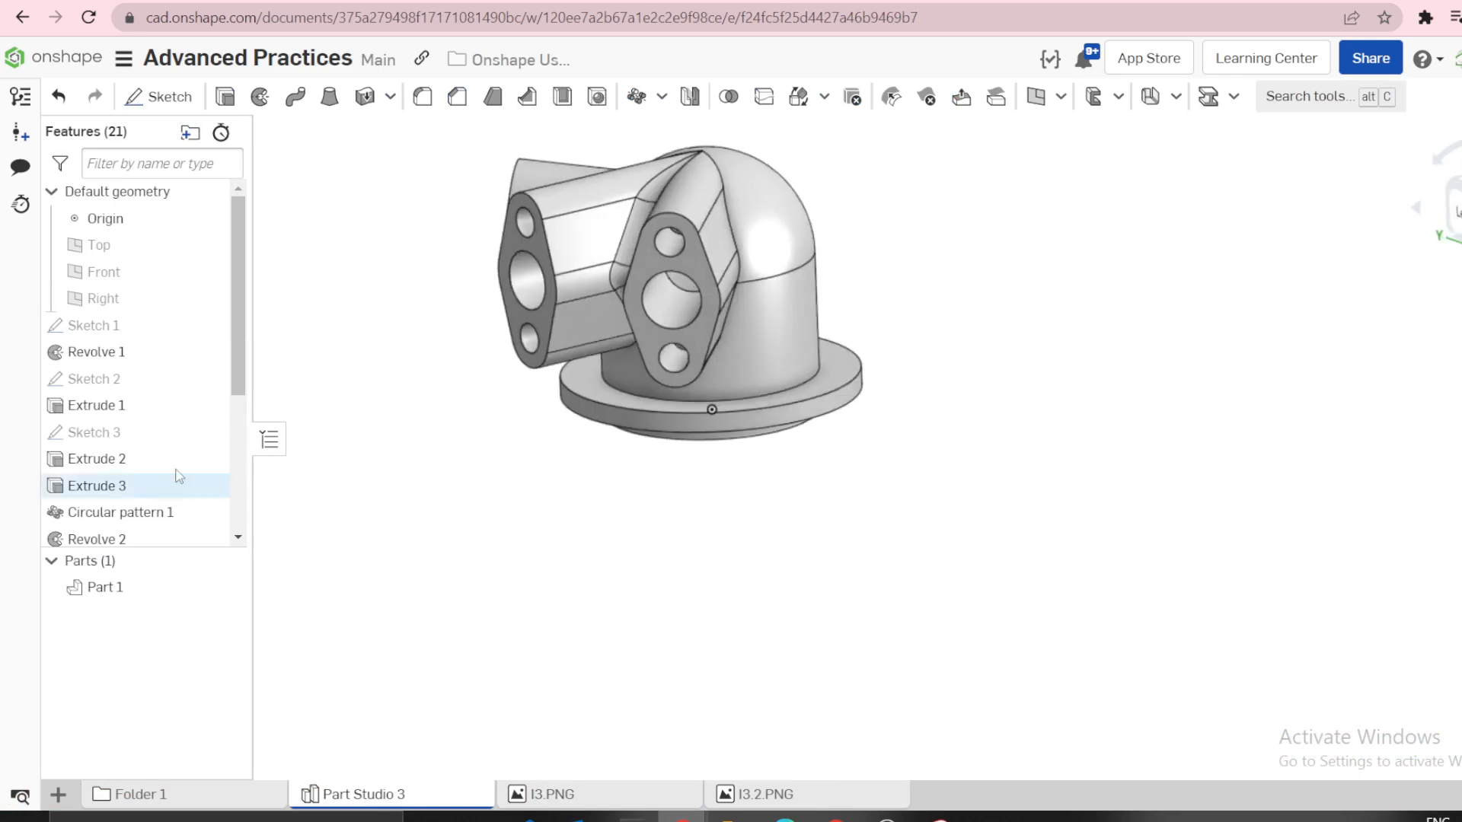
right_drag(522, 427, 626, 443)
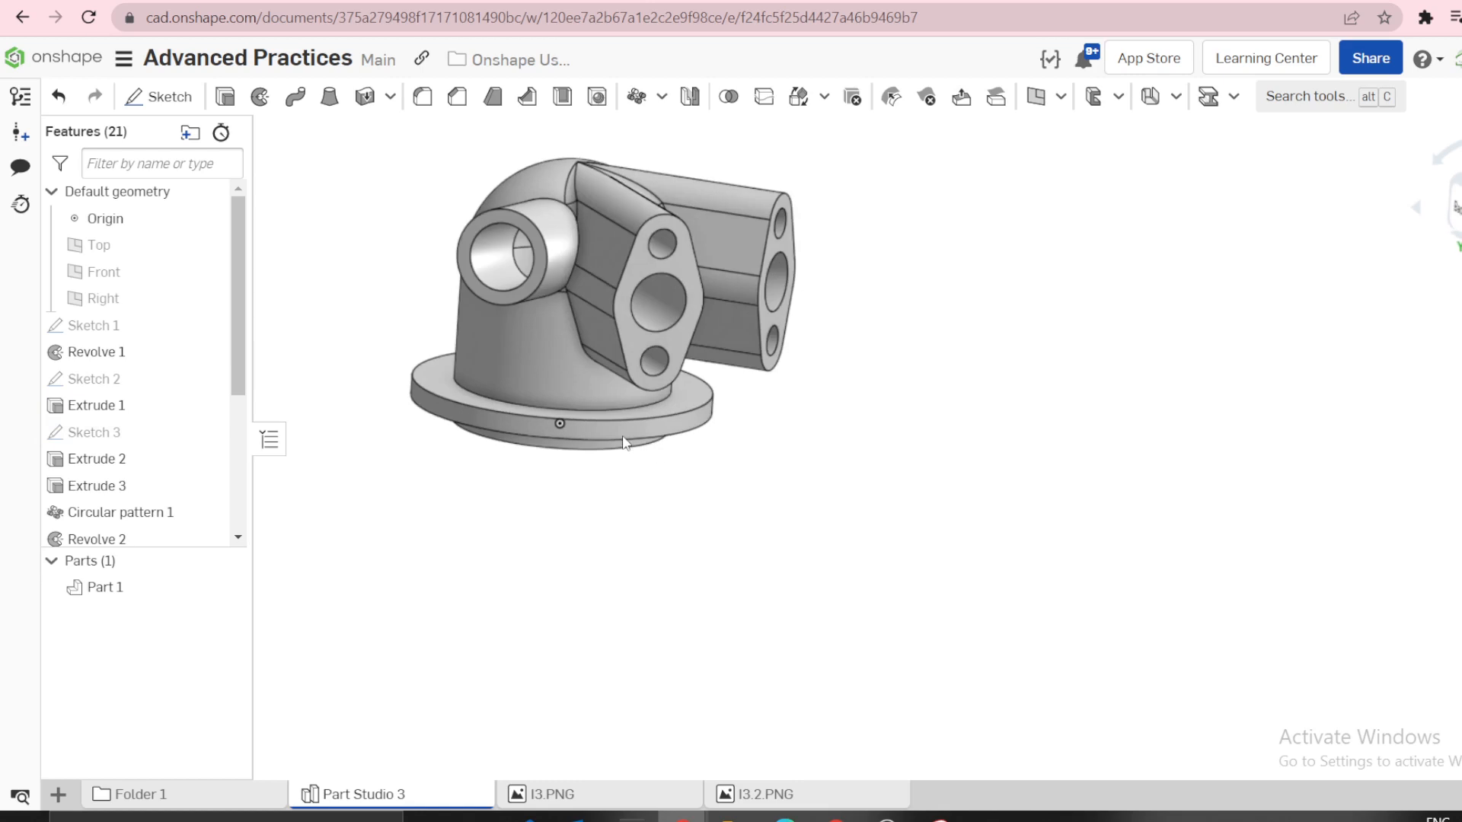
Edit Sketch 1 again and set the outer wall's diameter to 3.4 in, following I3.2.PNG.
scroll(237, 392, down, 5)
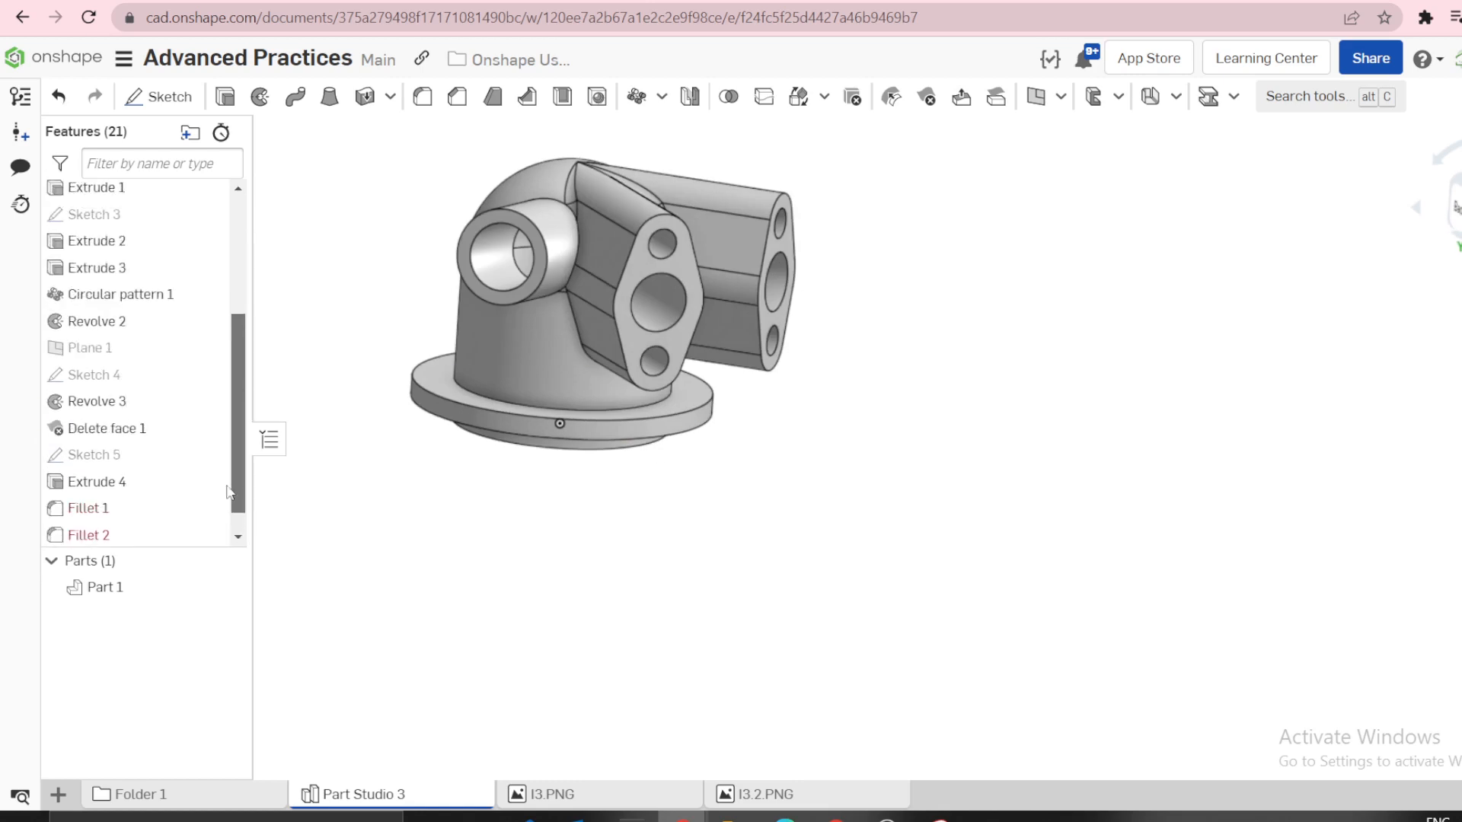
scroll(240, 402, up, 4)
drag(241, 402, 237, 373)
right_click(114, 326)
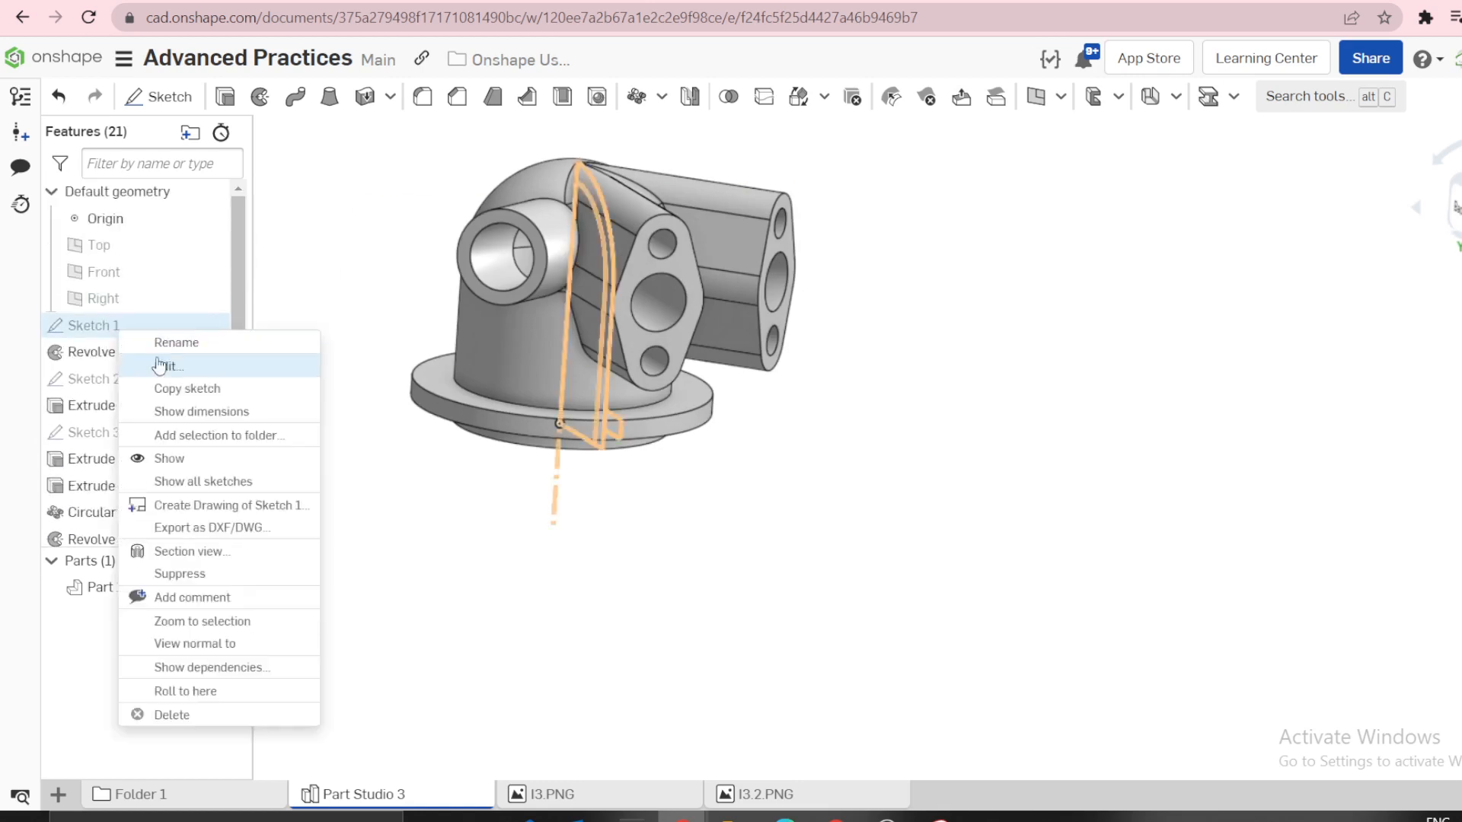
click(166, 368)
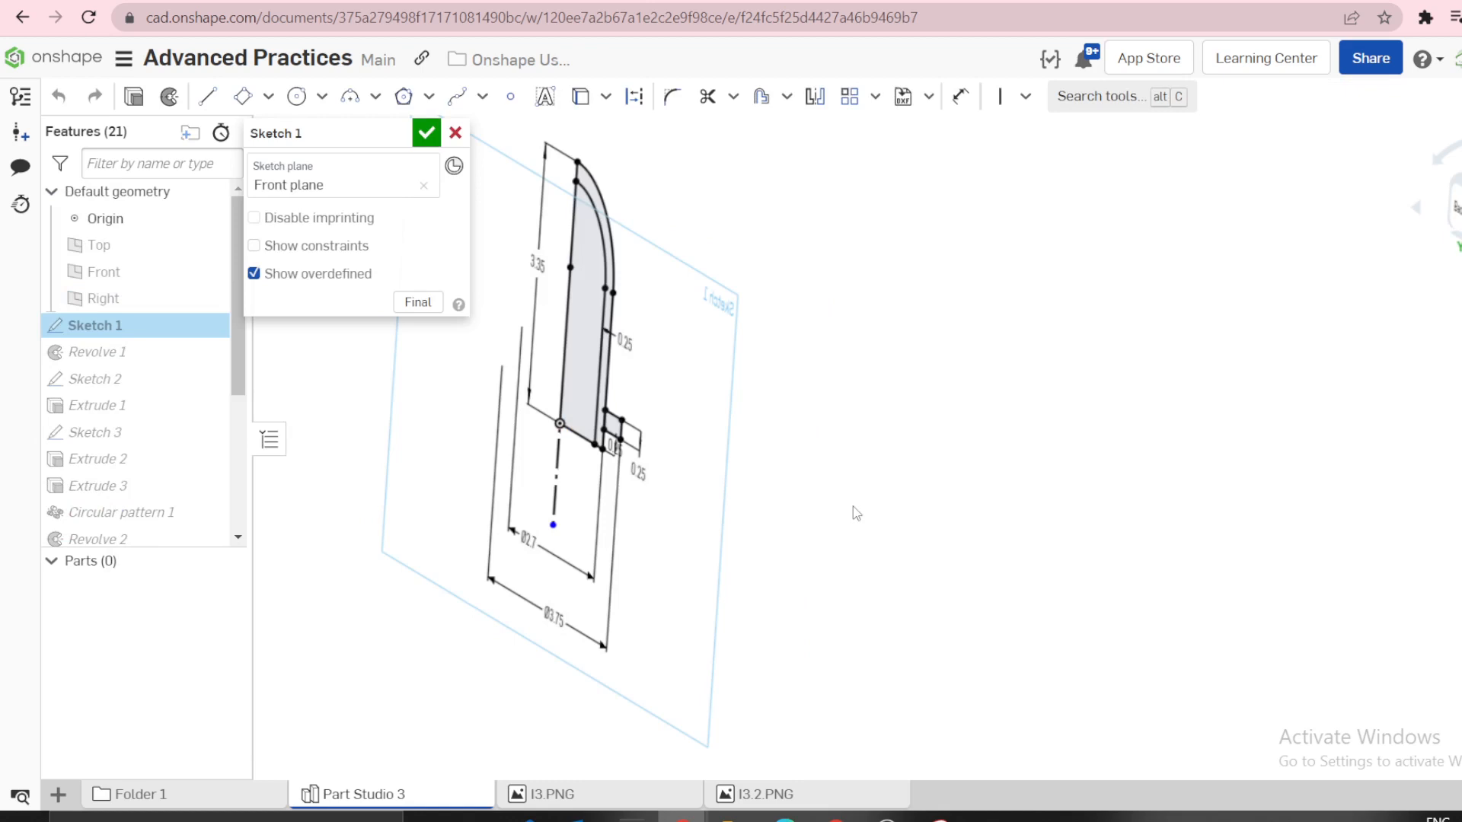
click(767, 798)
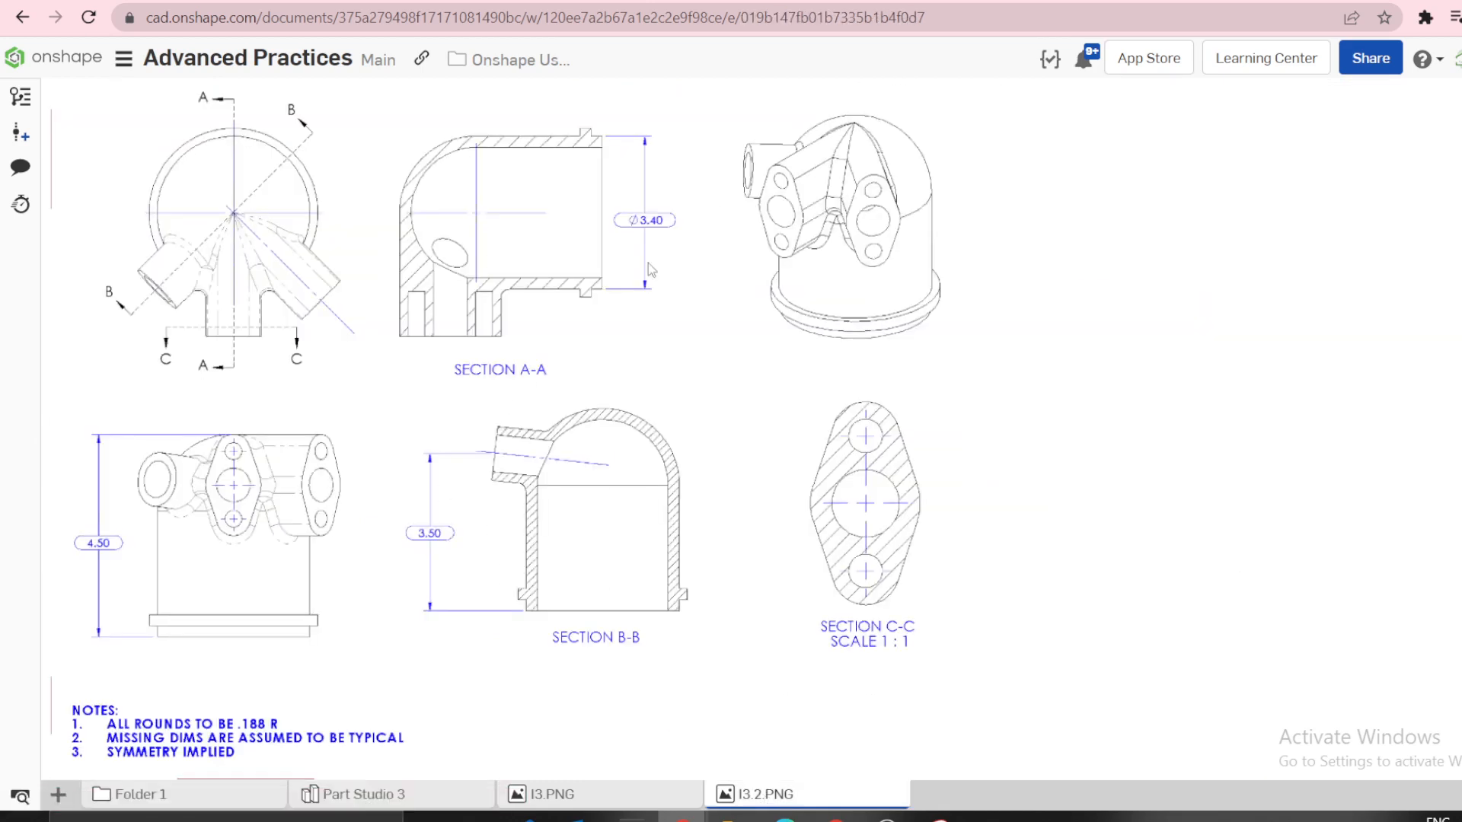
click(432, 799)
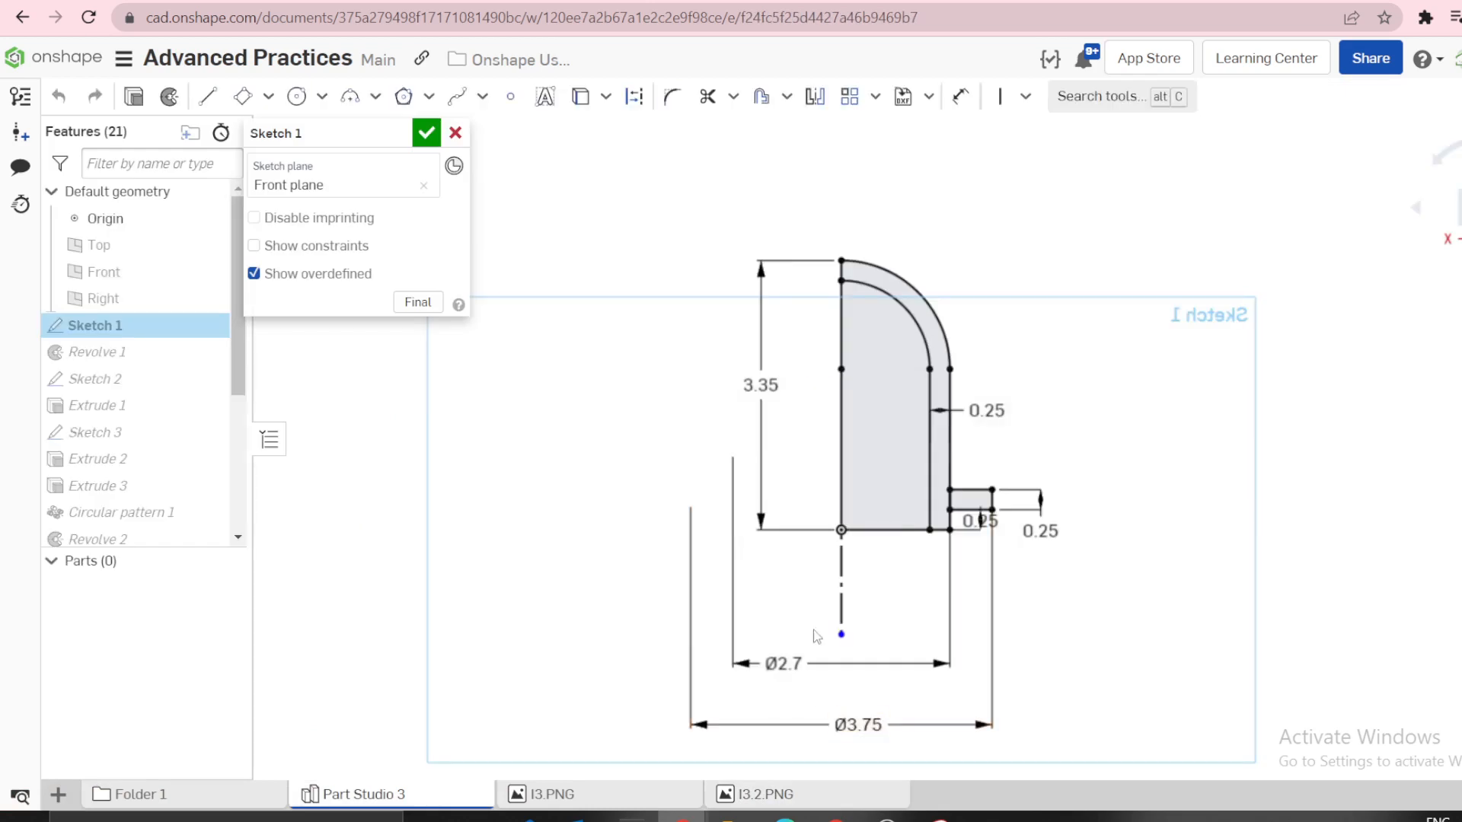
double_click(784, 670)
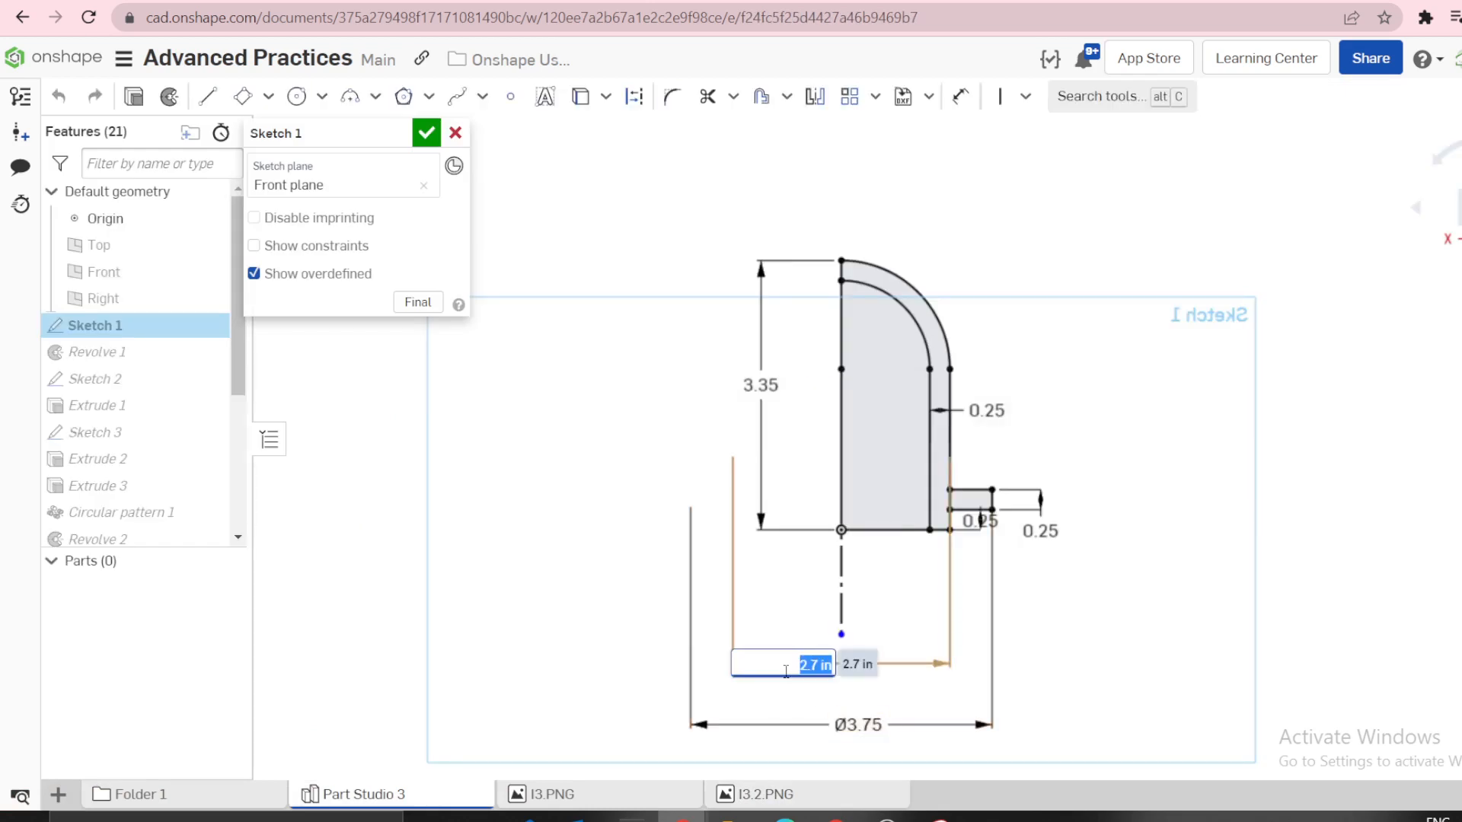
text(3.4)
key(Return)
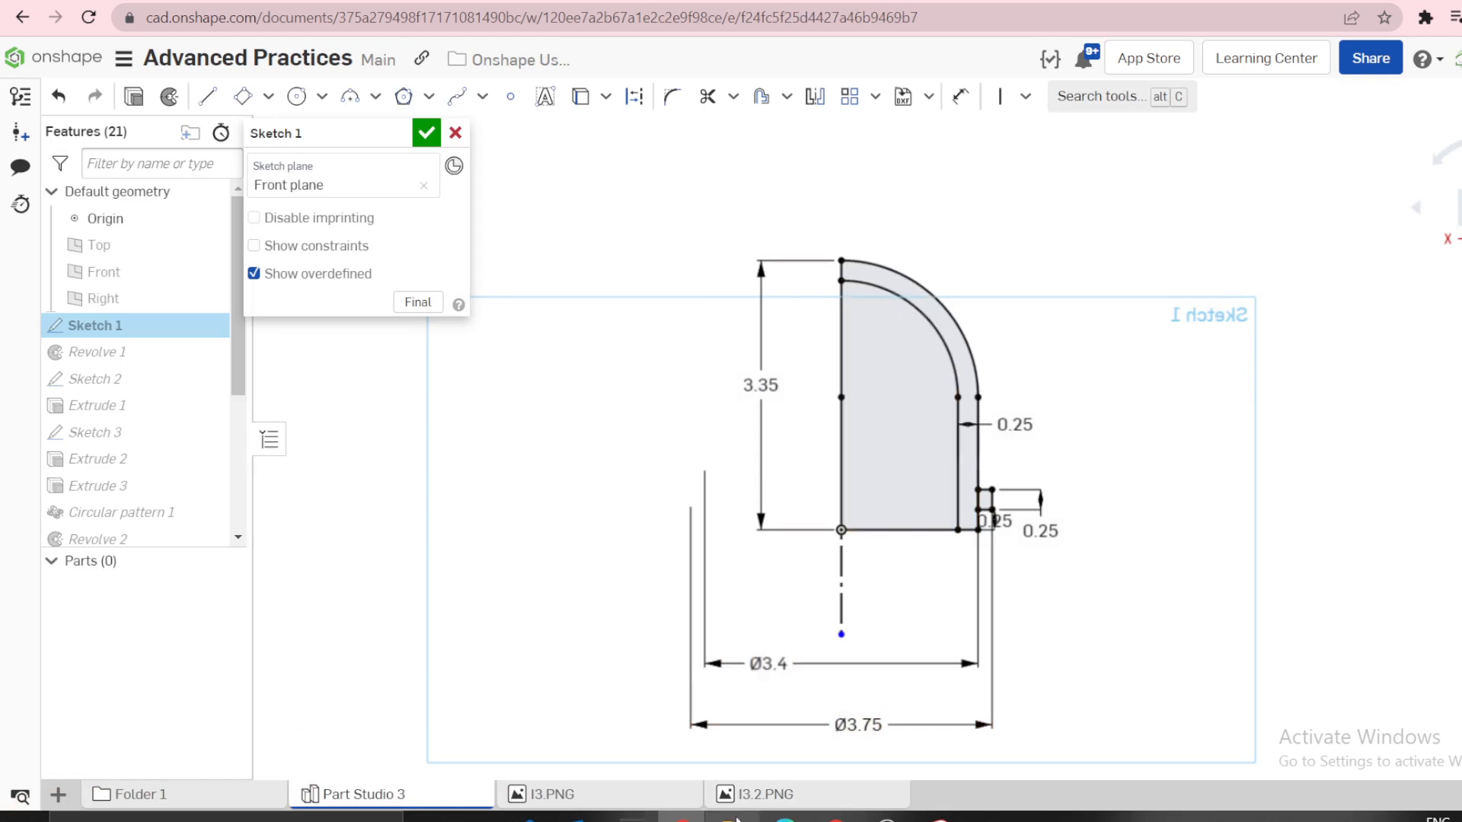
Compare the overall height in both drawings, set the profile's height to 4.5 in and finish Sketch 1.
click(748, 805)
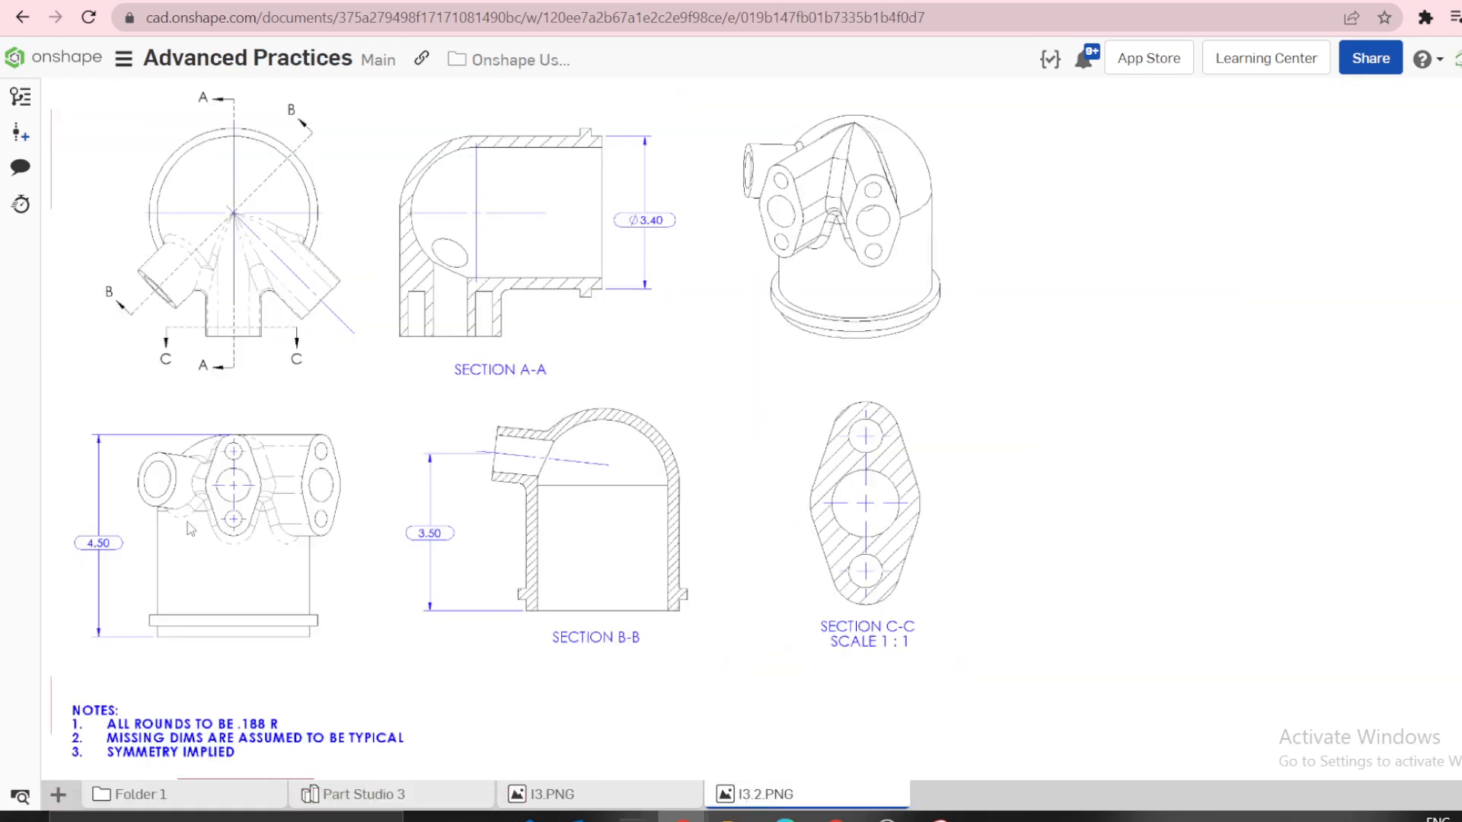
click(574, 800)
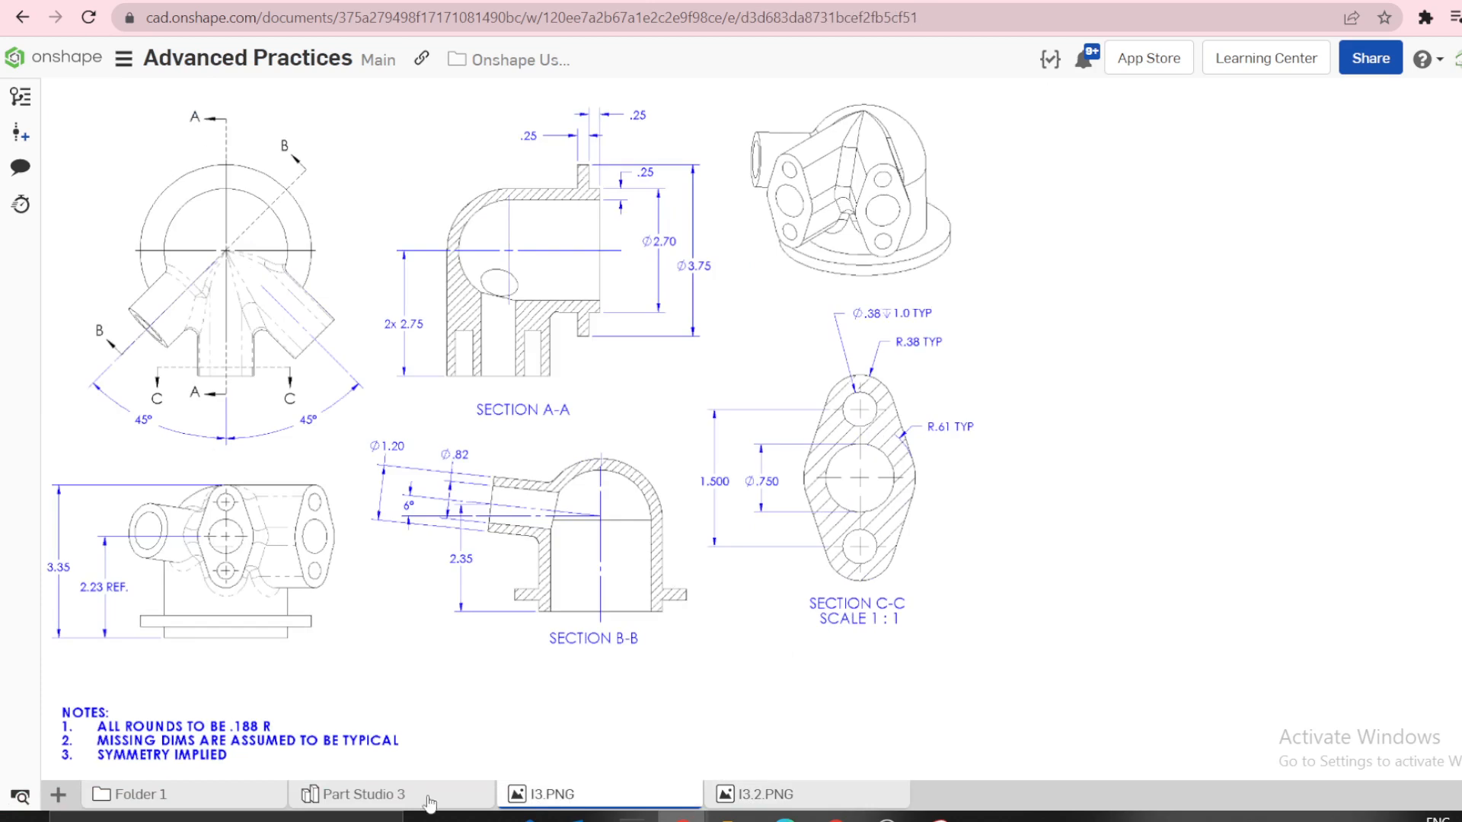
click(356, 796)
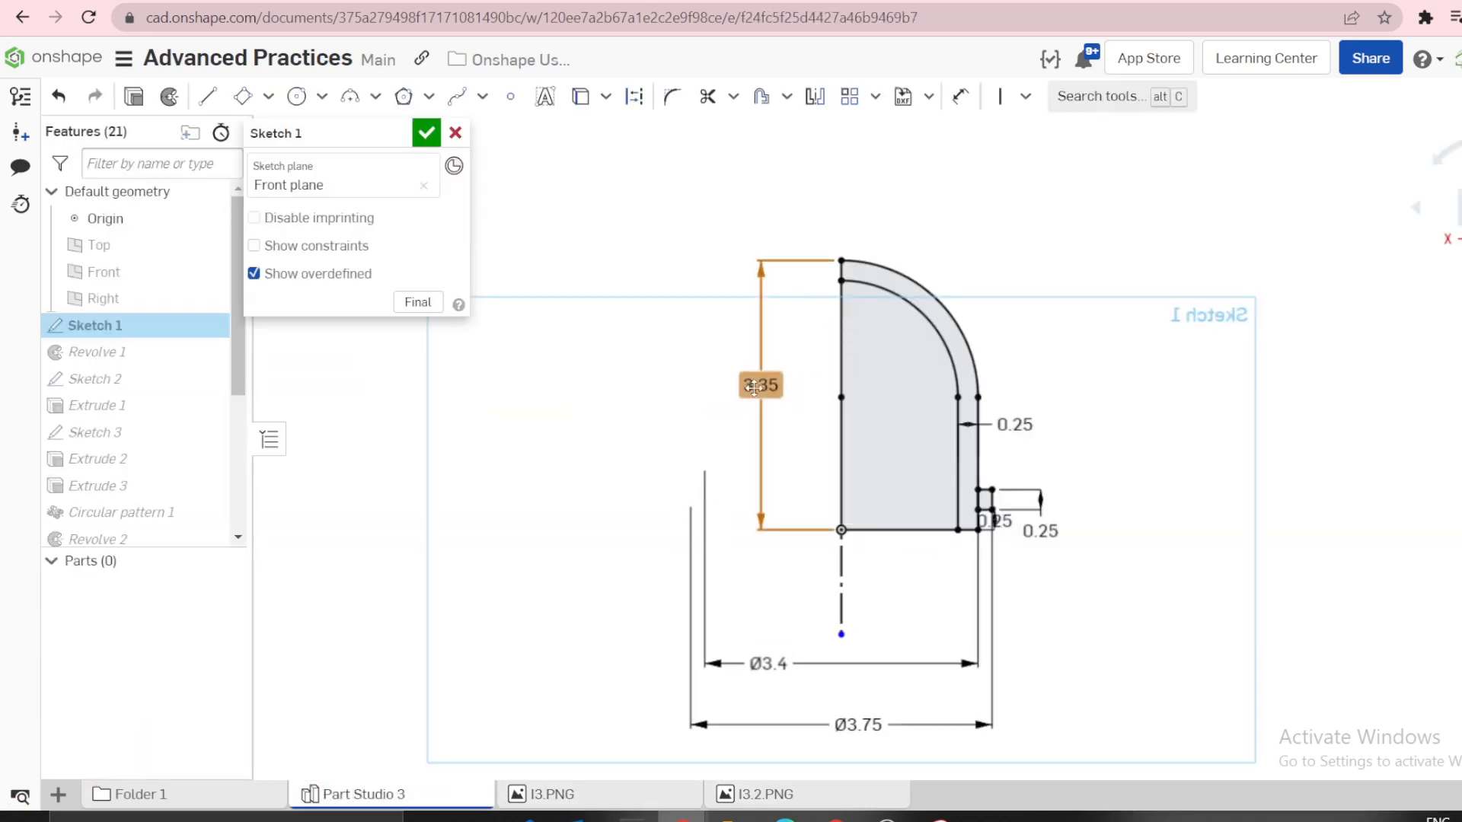
double_click(754, 387)
text(4.5)
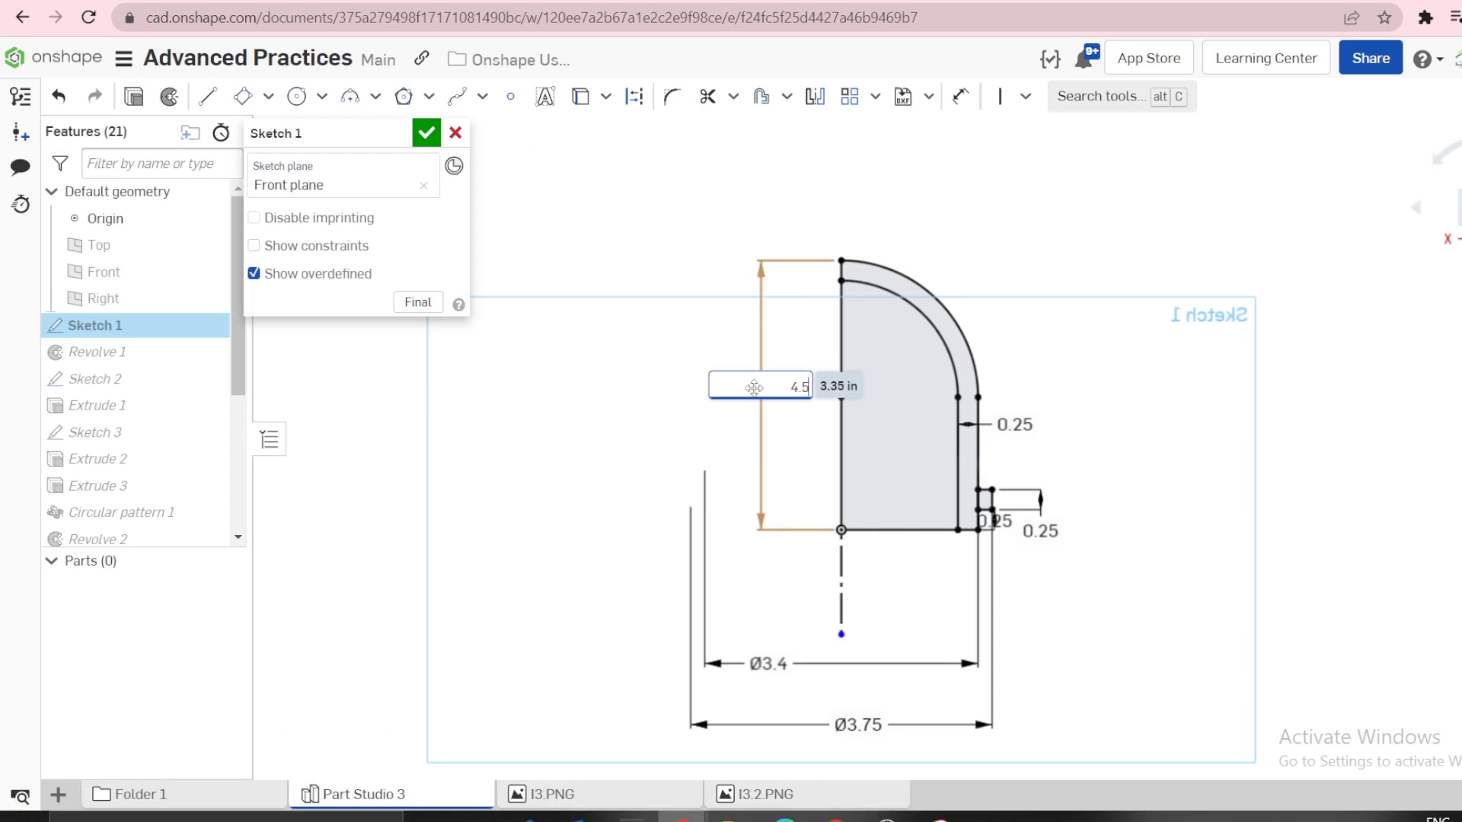
key(Return)
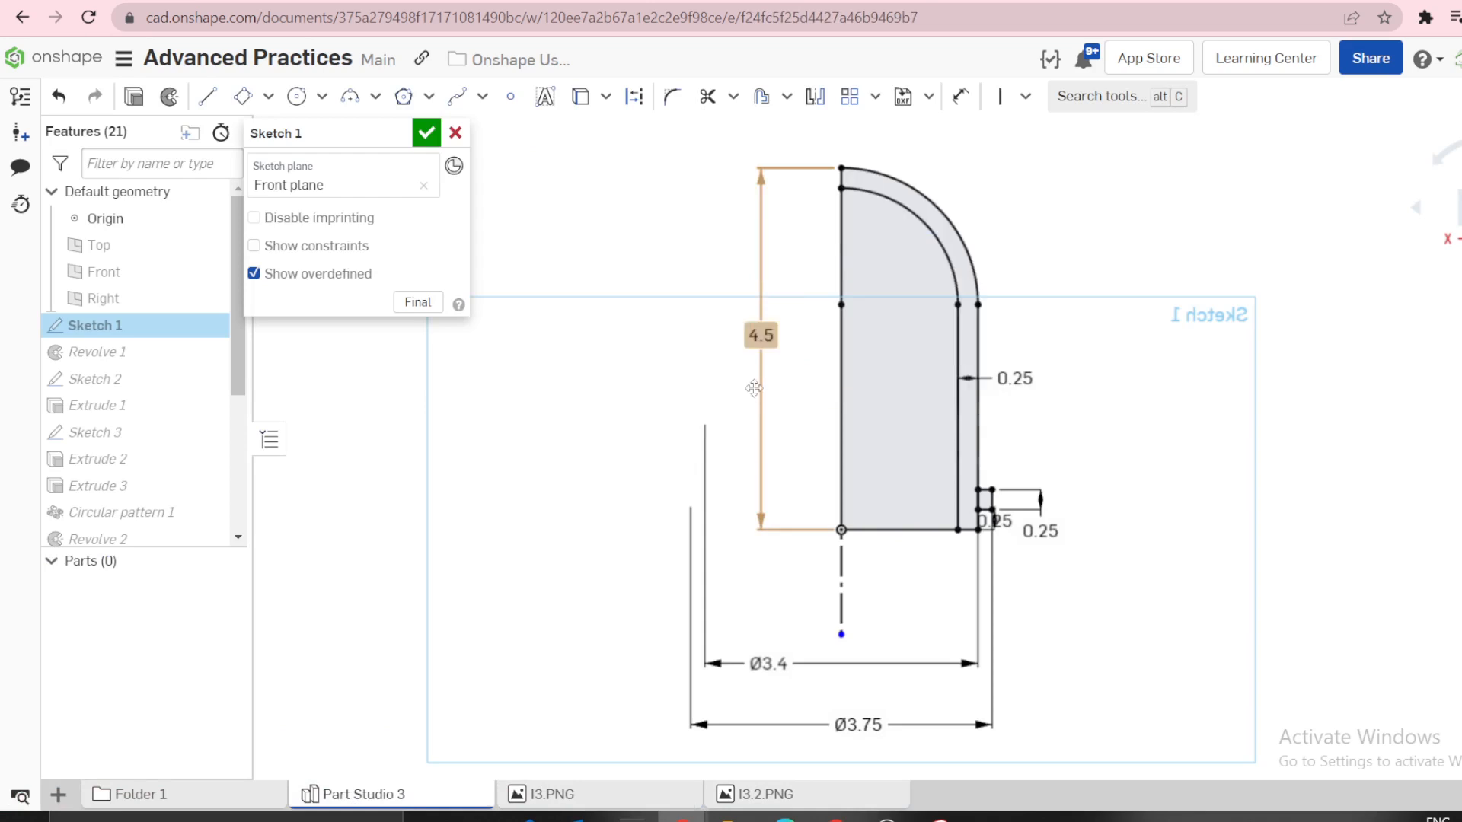
click(426, 134)
Compare the side port's height above the base in Section B-B of I3.2.PNG and I3.PNG.
click(750, 796)
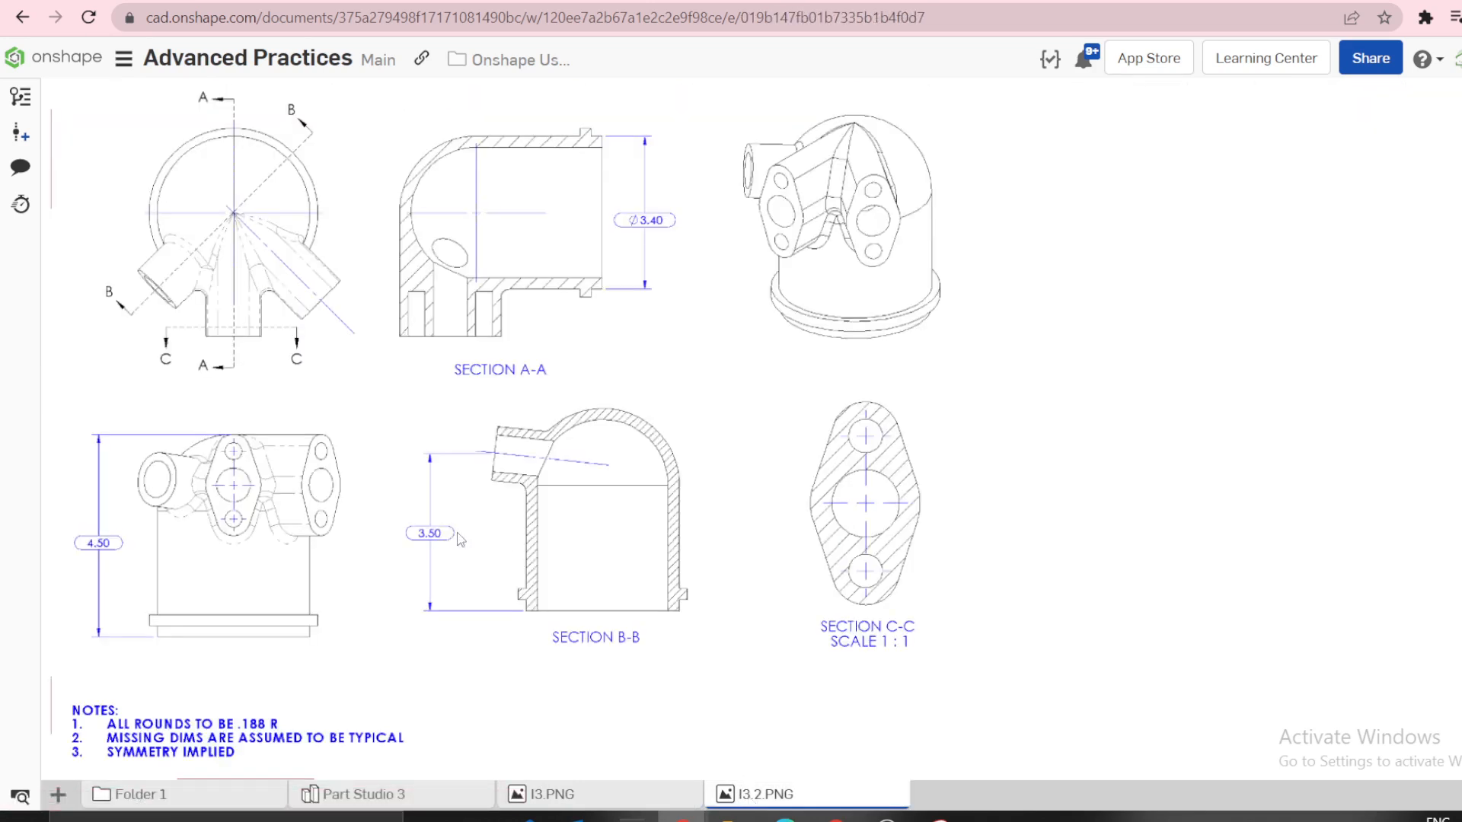
click(559, 793)
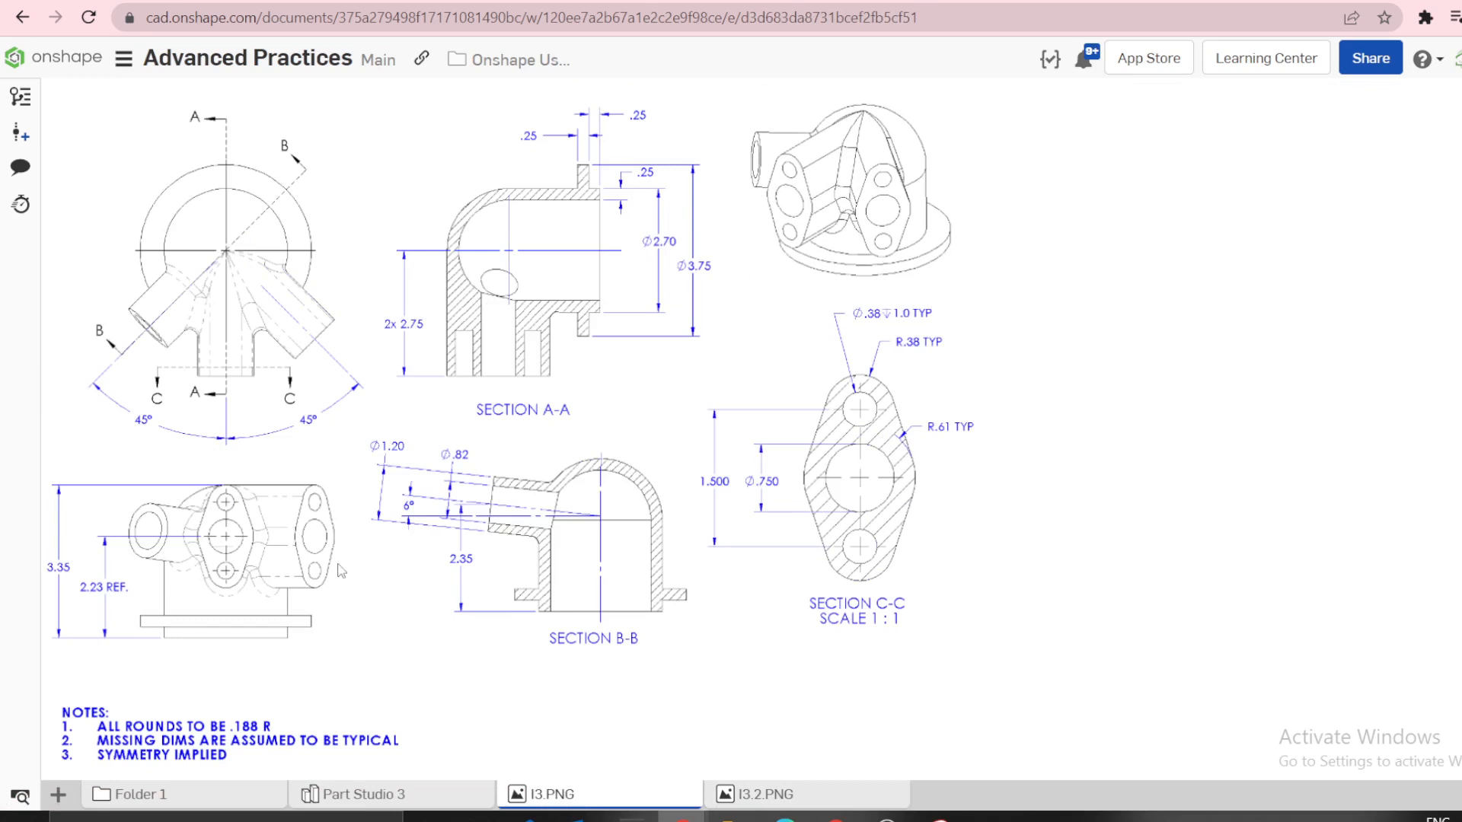
click(383, 796)
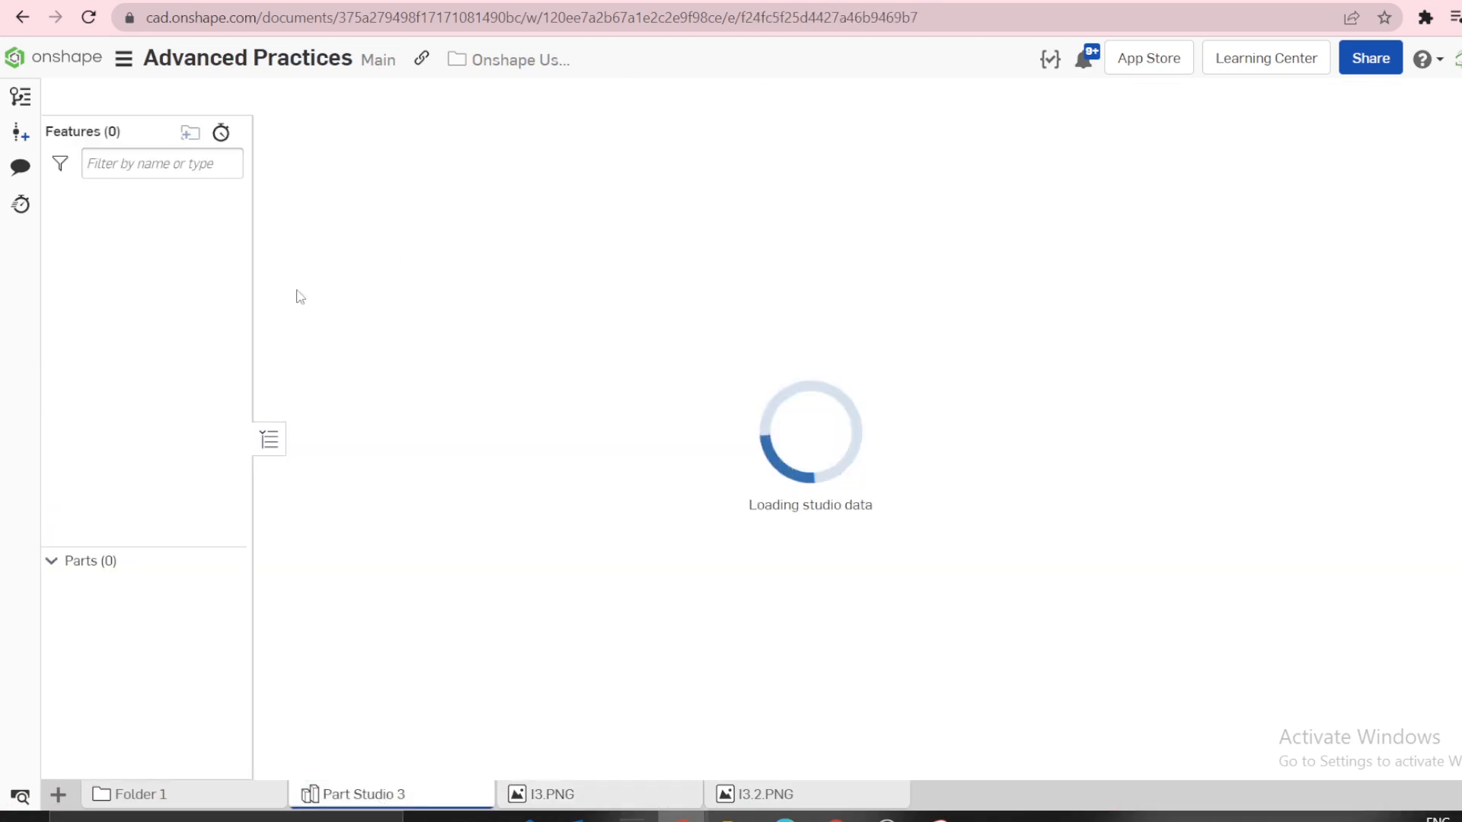
Edit Sketch 4, set the side port's height above the base to 3.5 in and finish the sketch.
right_drag(587, 333, 425, 340)
scroll(239, 342, down, 3)
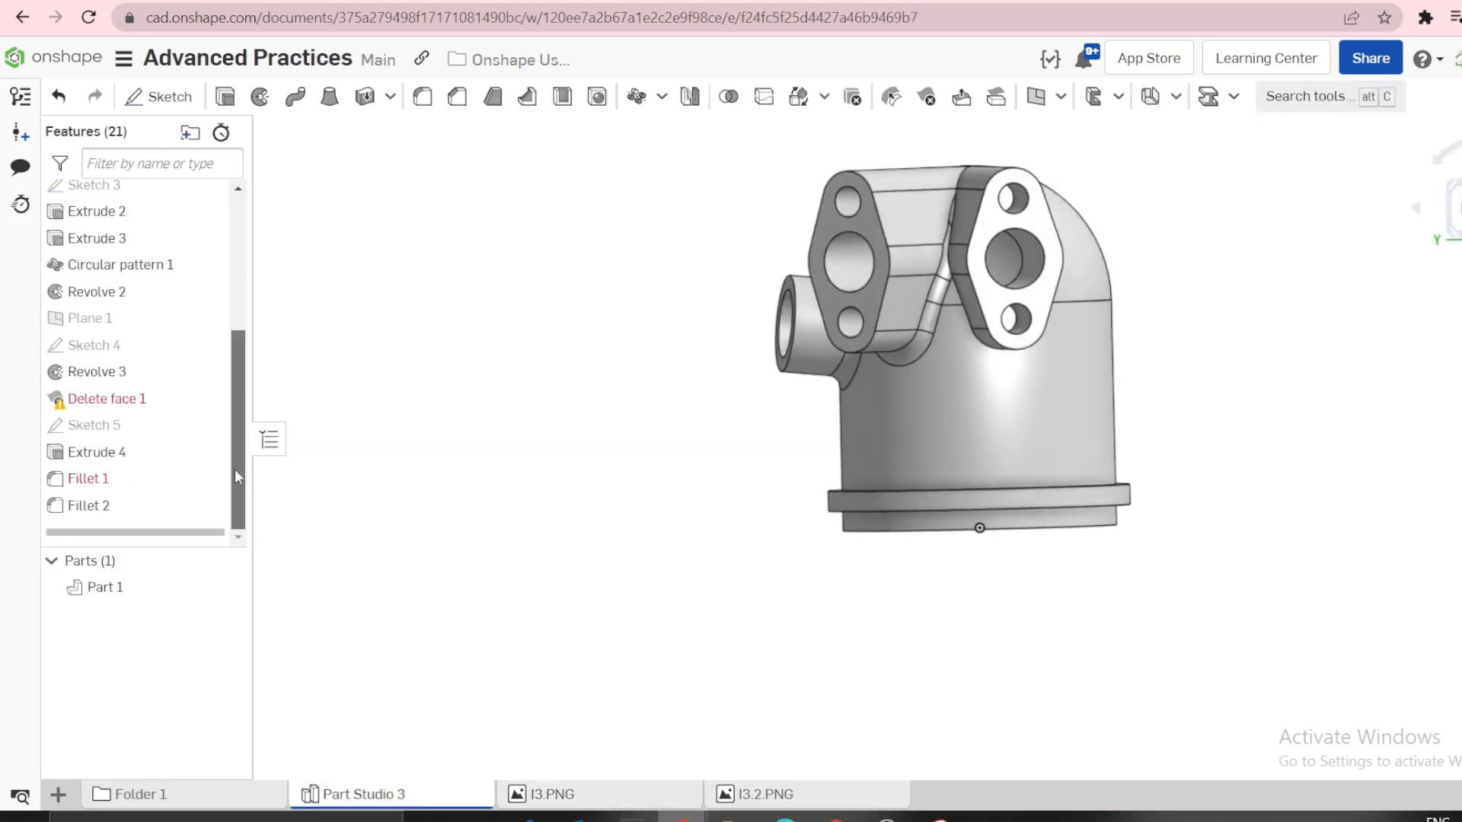
right_click(107, 347)
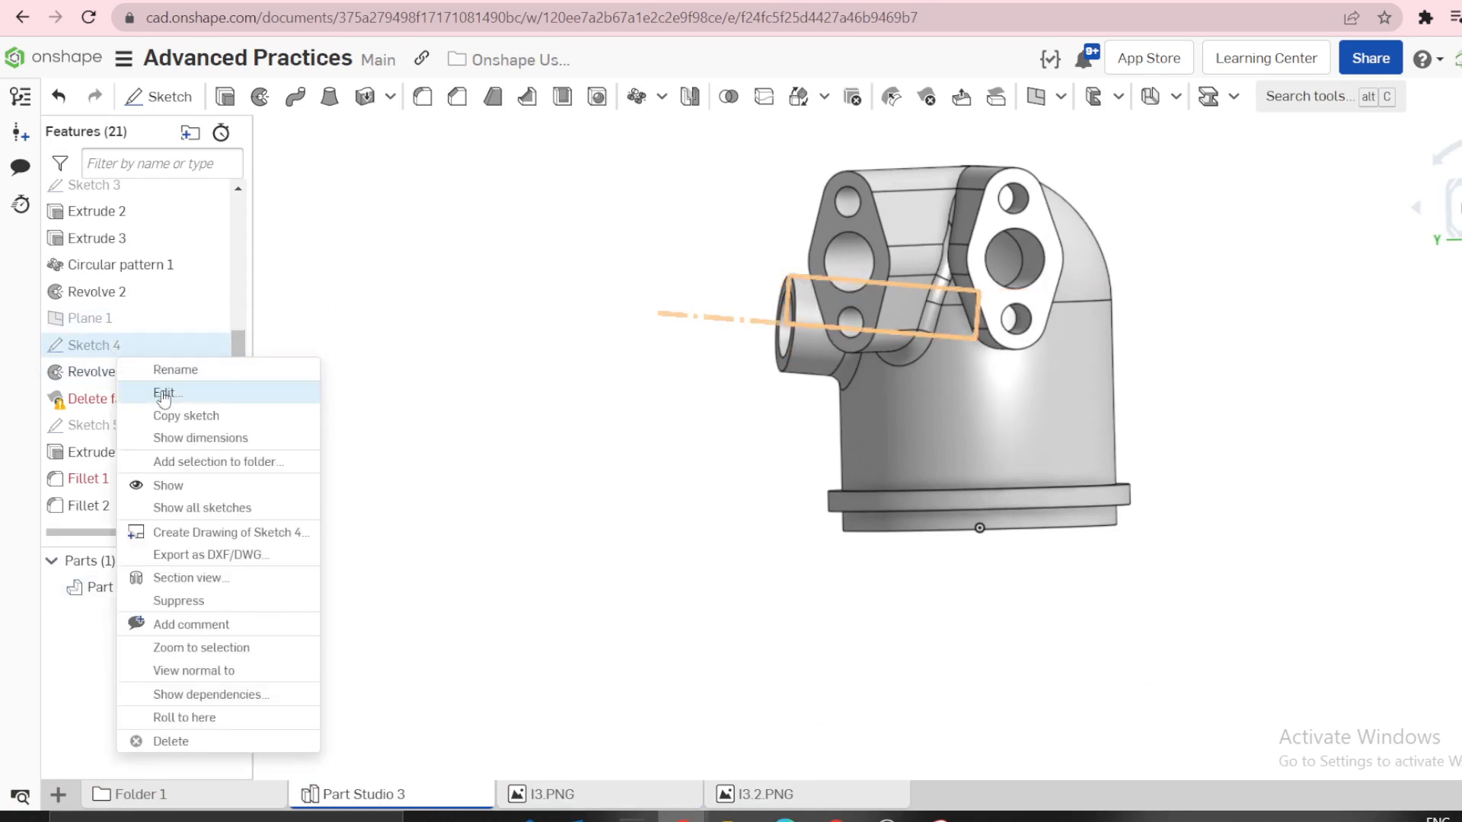
click(161, 393)
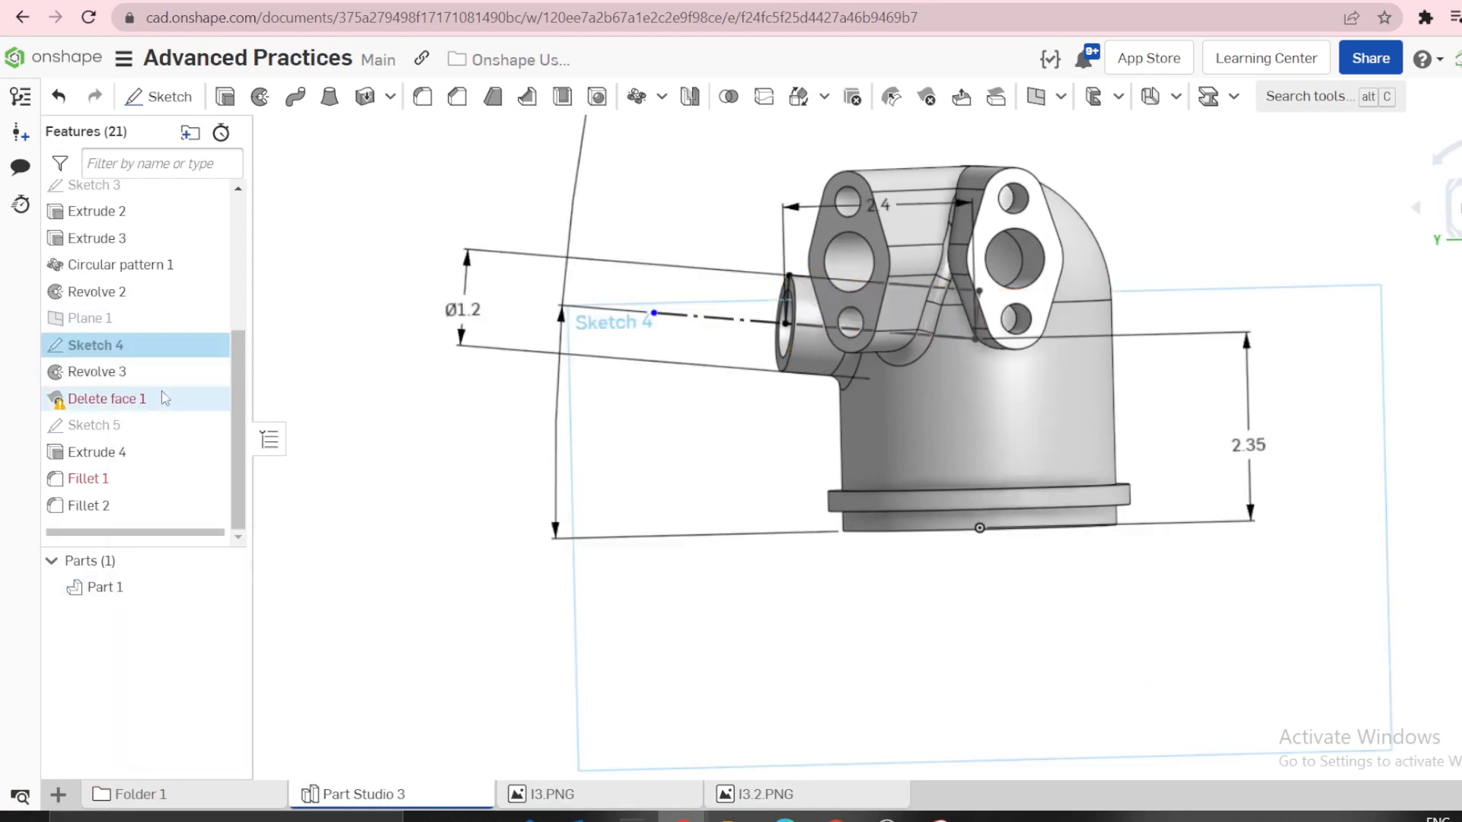
double_click(1264, 448)
text(3)
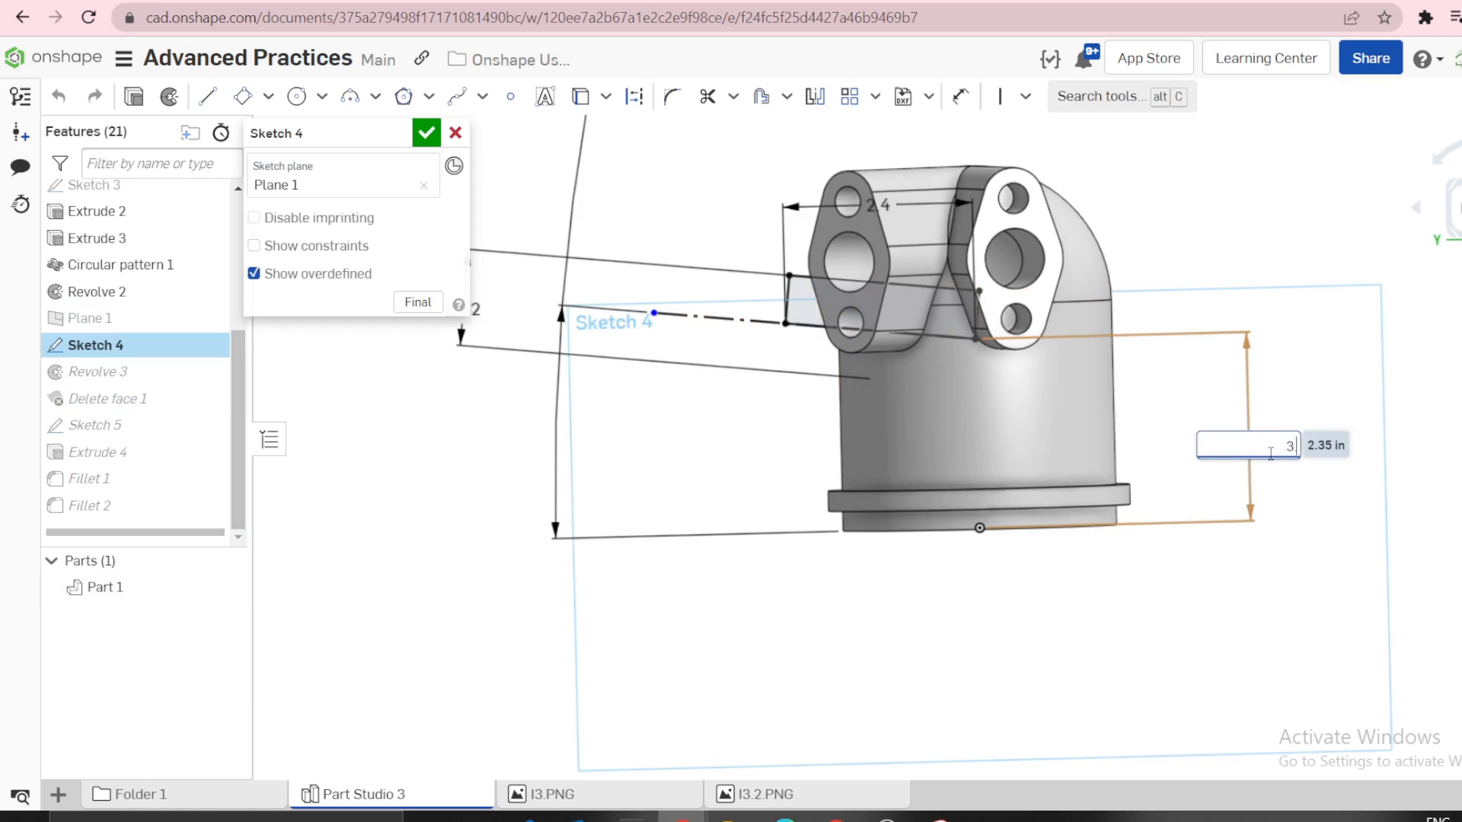
text(.5)
key(Return)
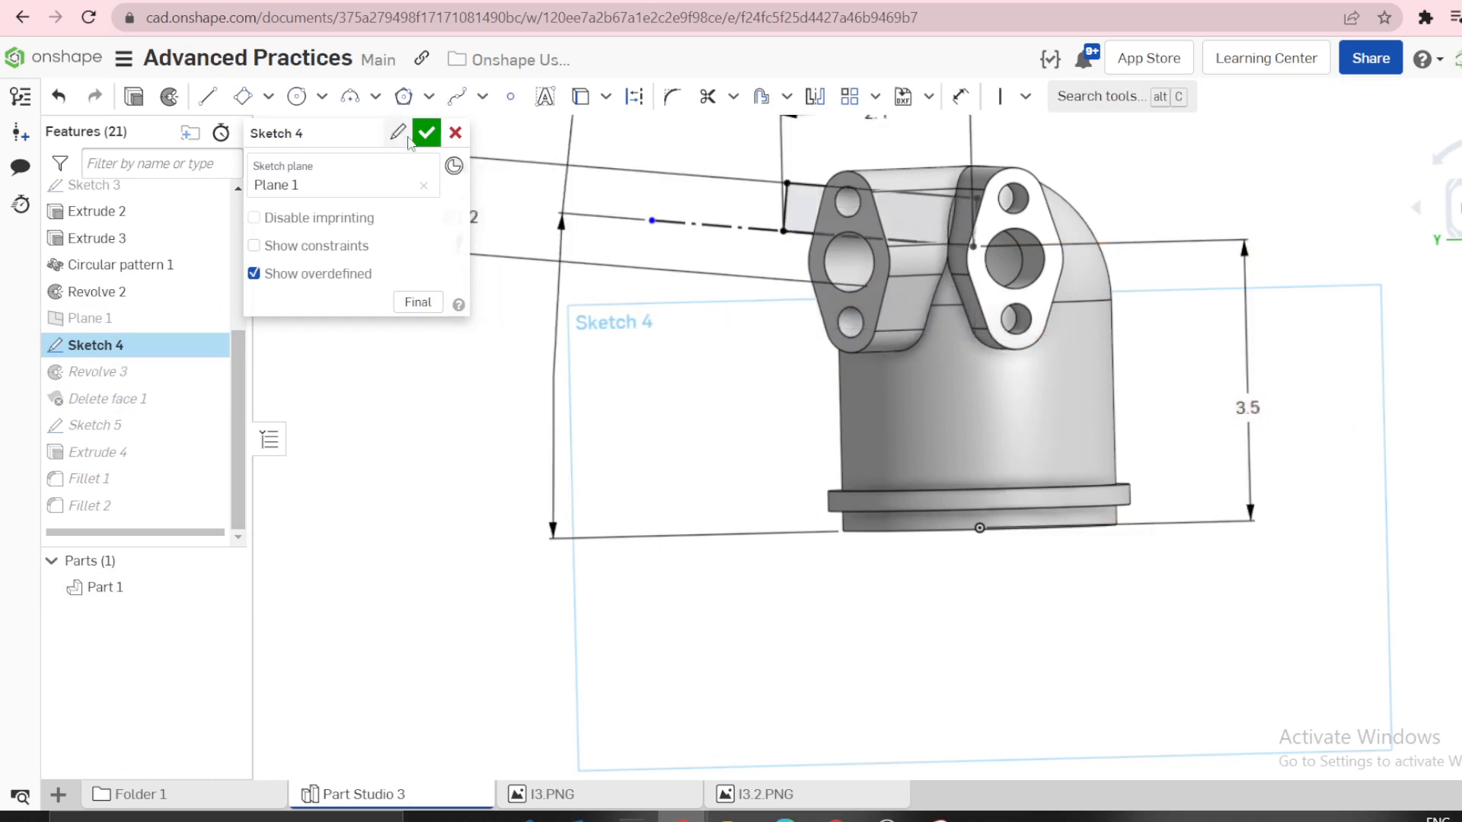
click(427, 133)
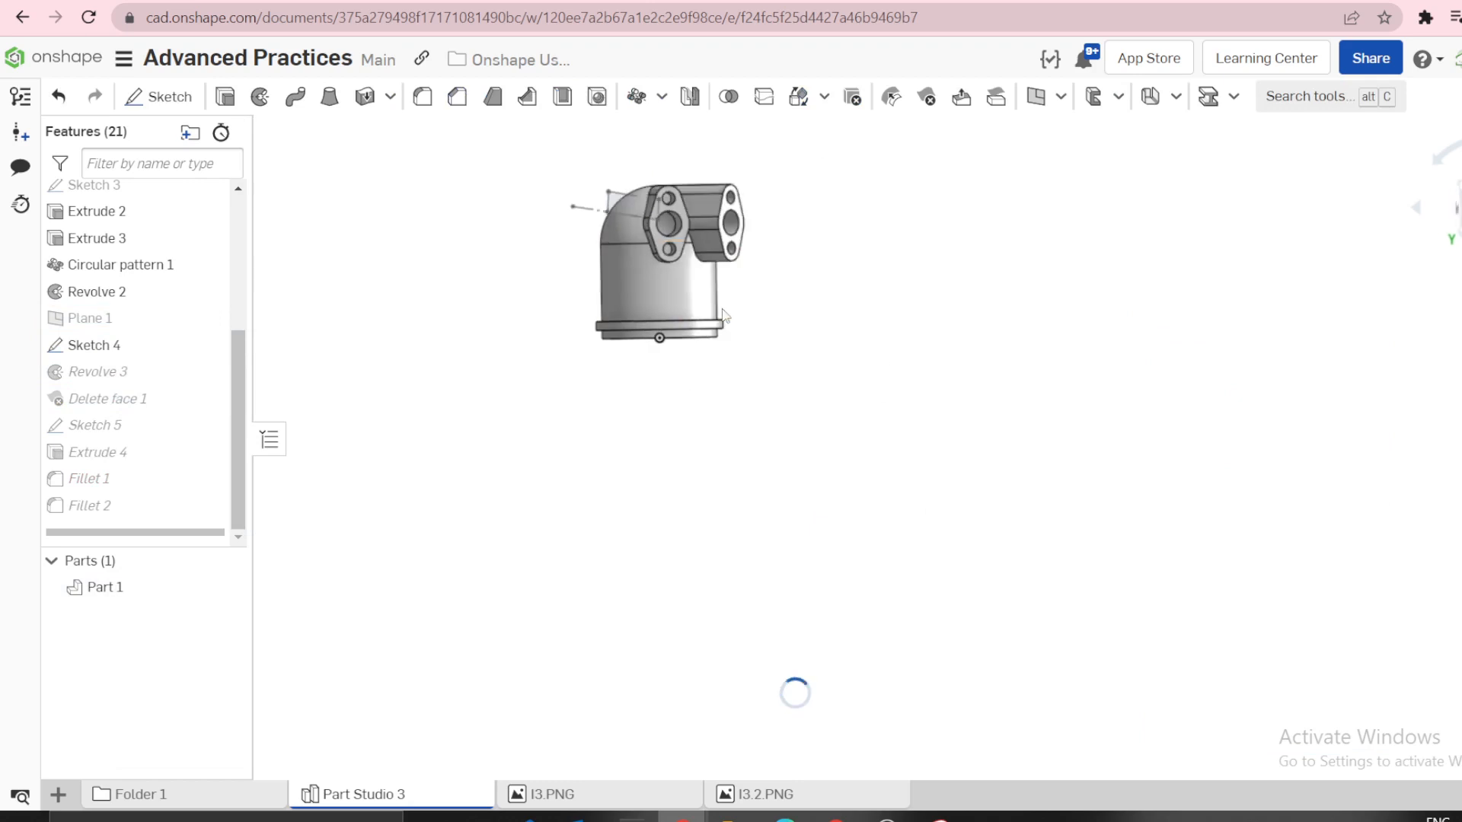
Repair Delete face 1 by replacing its missing face with the cylindrical wall of the side port protruding inside the housing.
scroll(654, 204, up, 6)
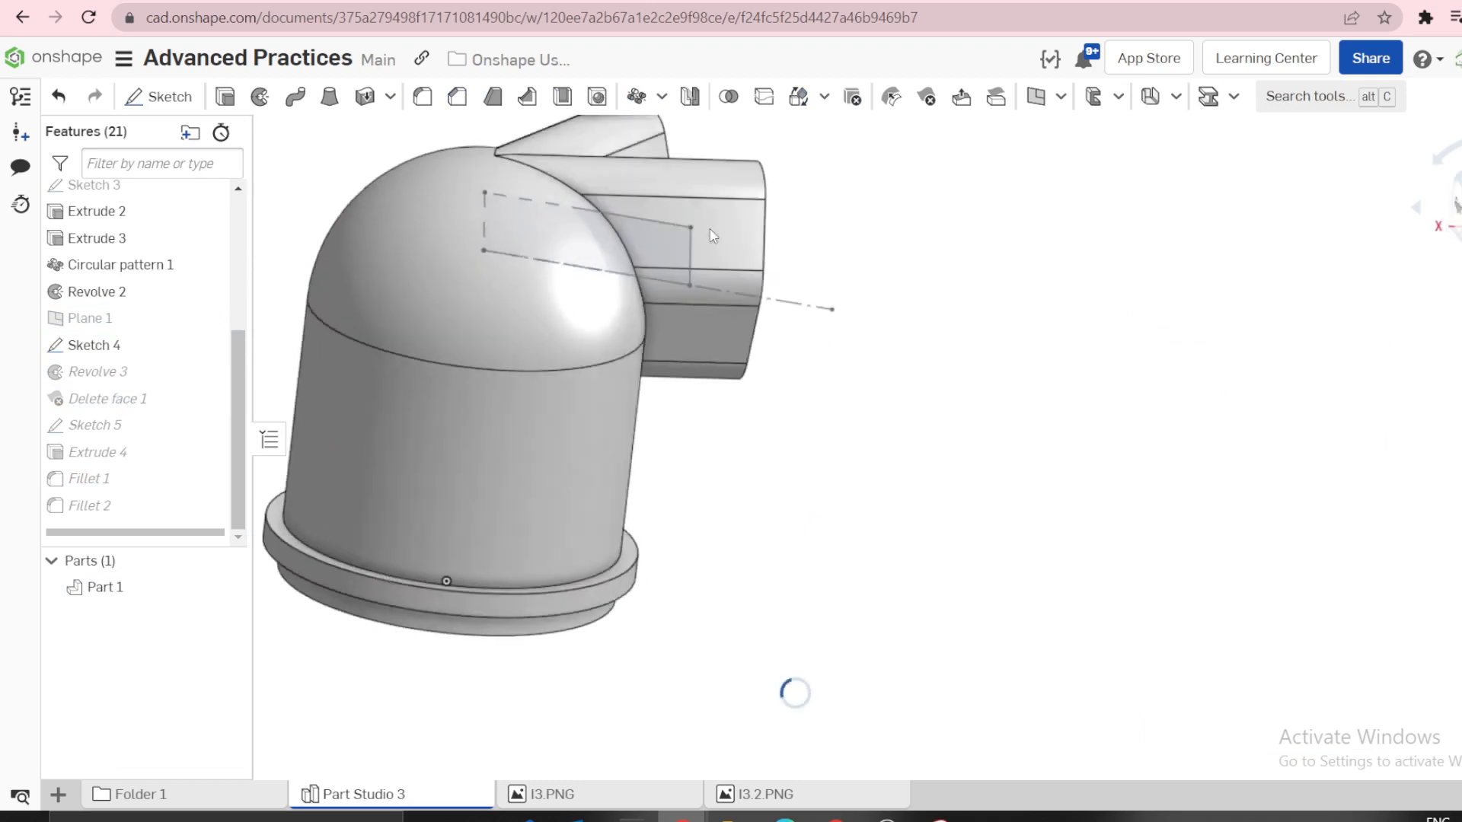
right_drag(710, 228, 647, 282)
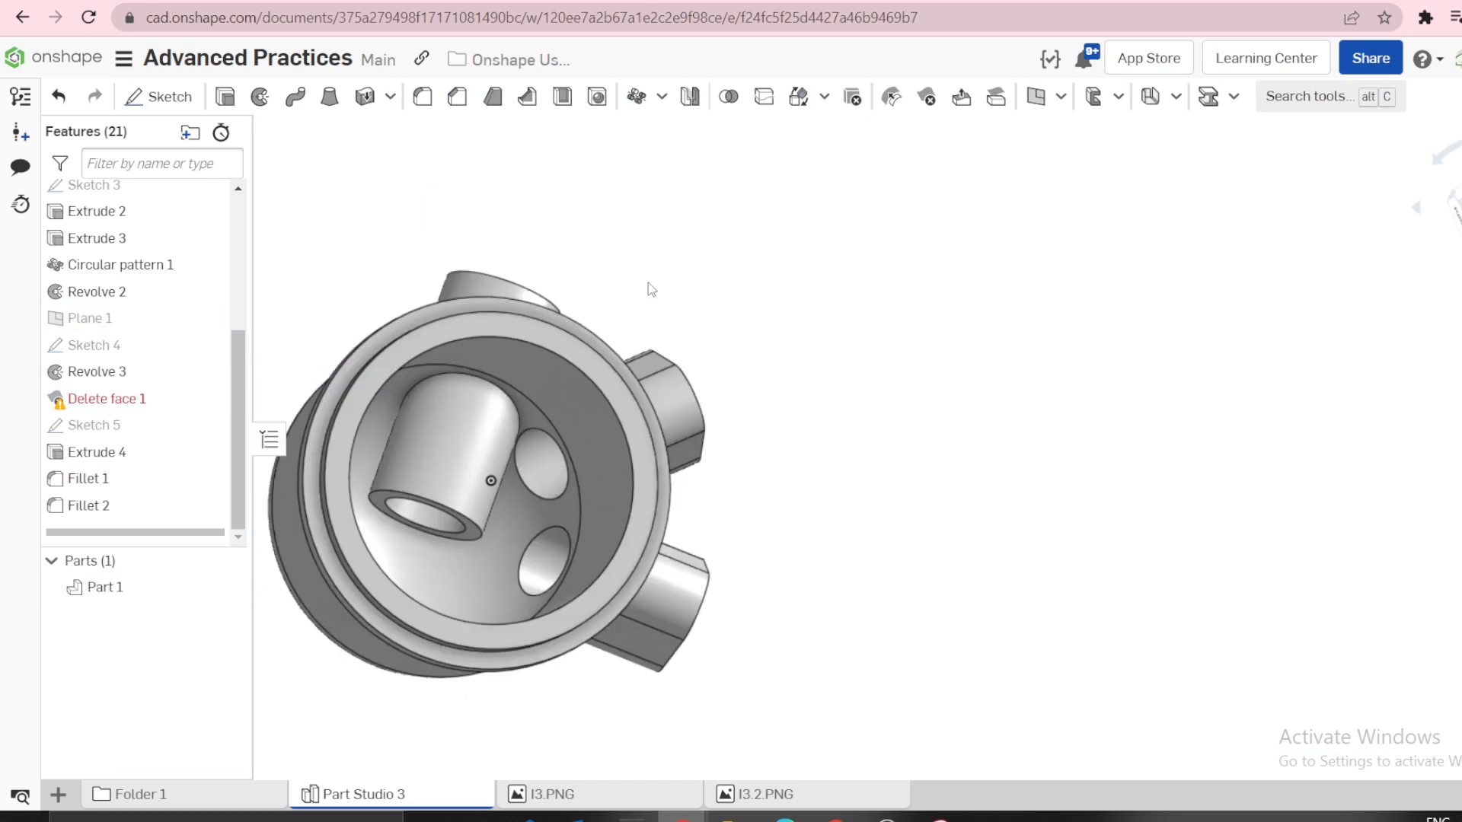
right_click(118, 400)
click(181, 447)
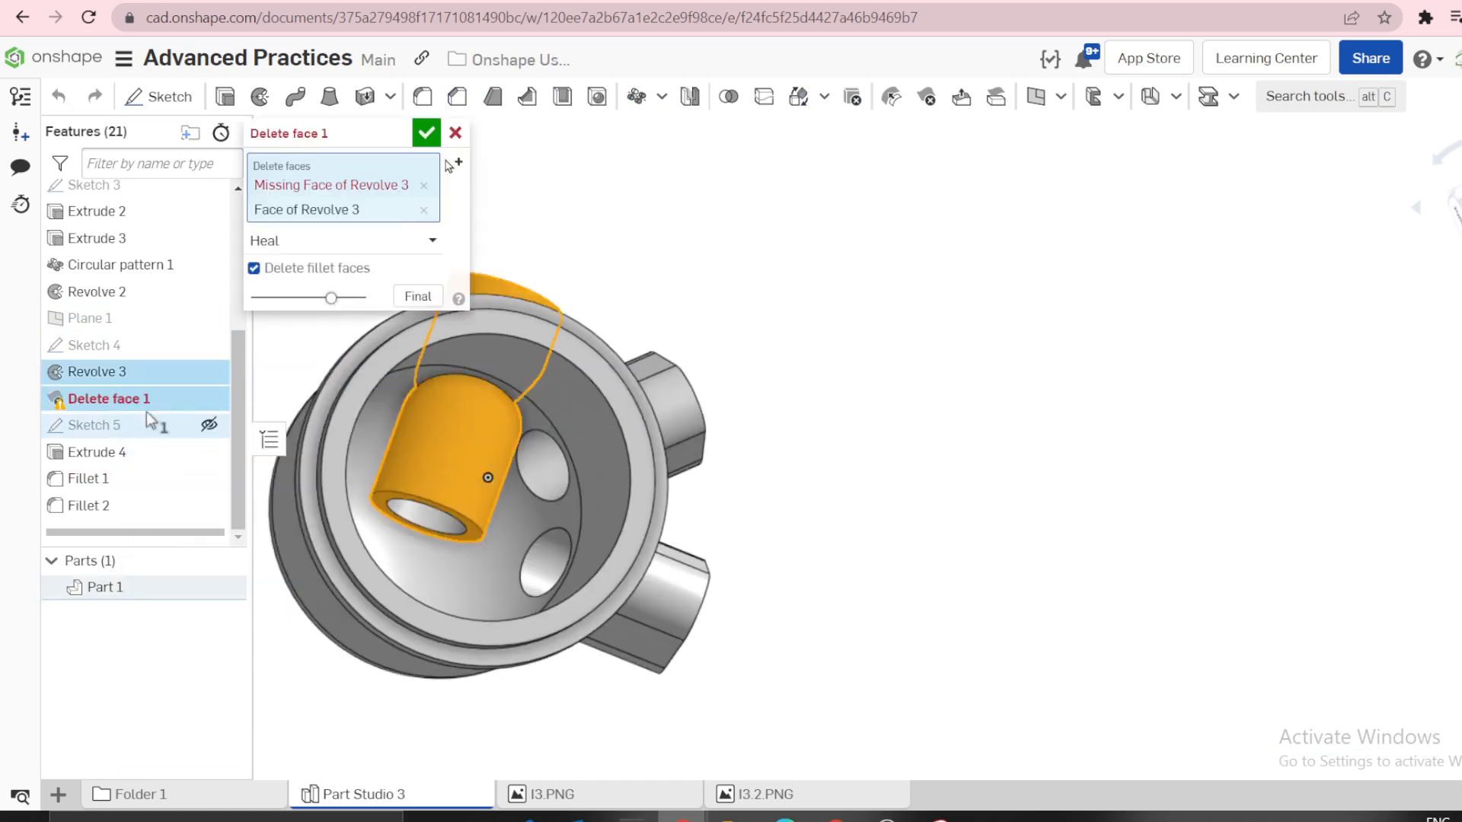
click(424, 185)
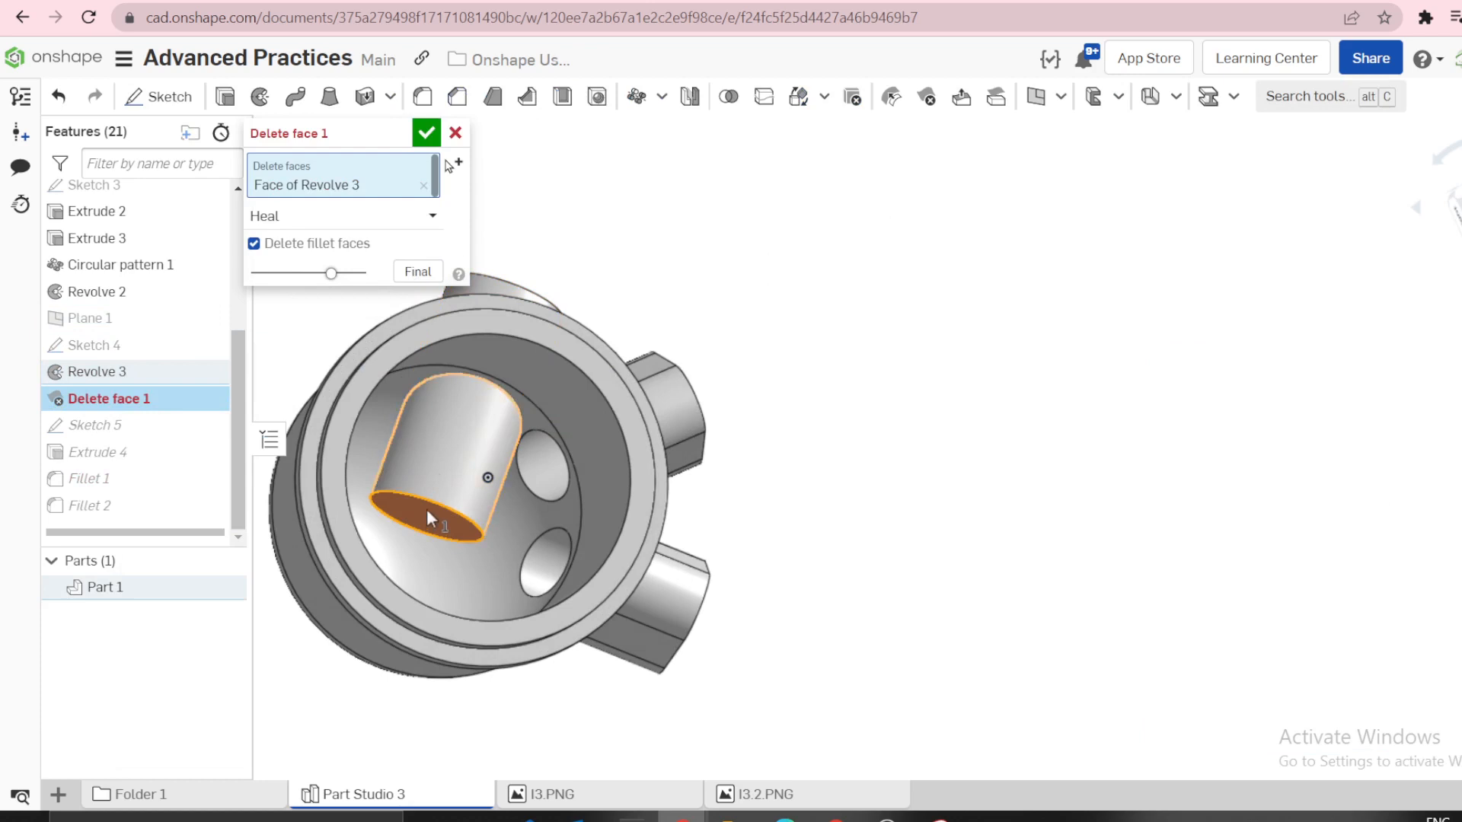
click(441, 450)
click(426, 133)
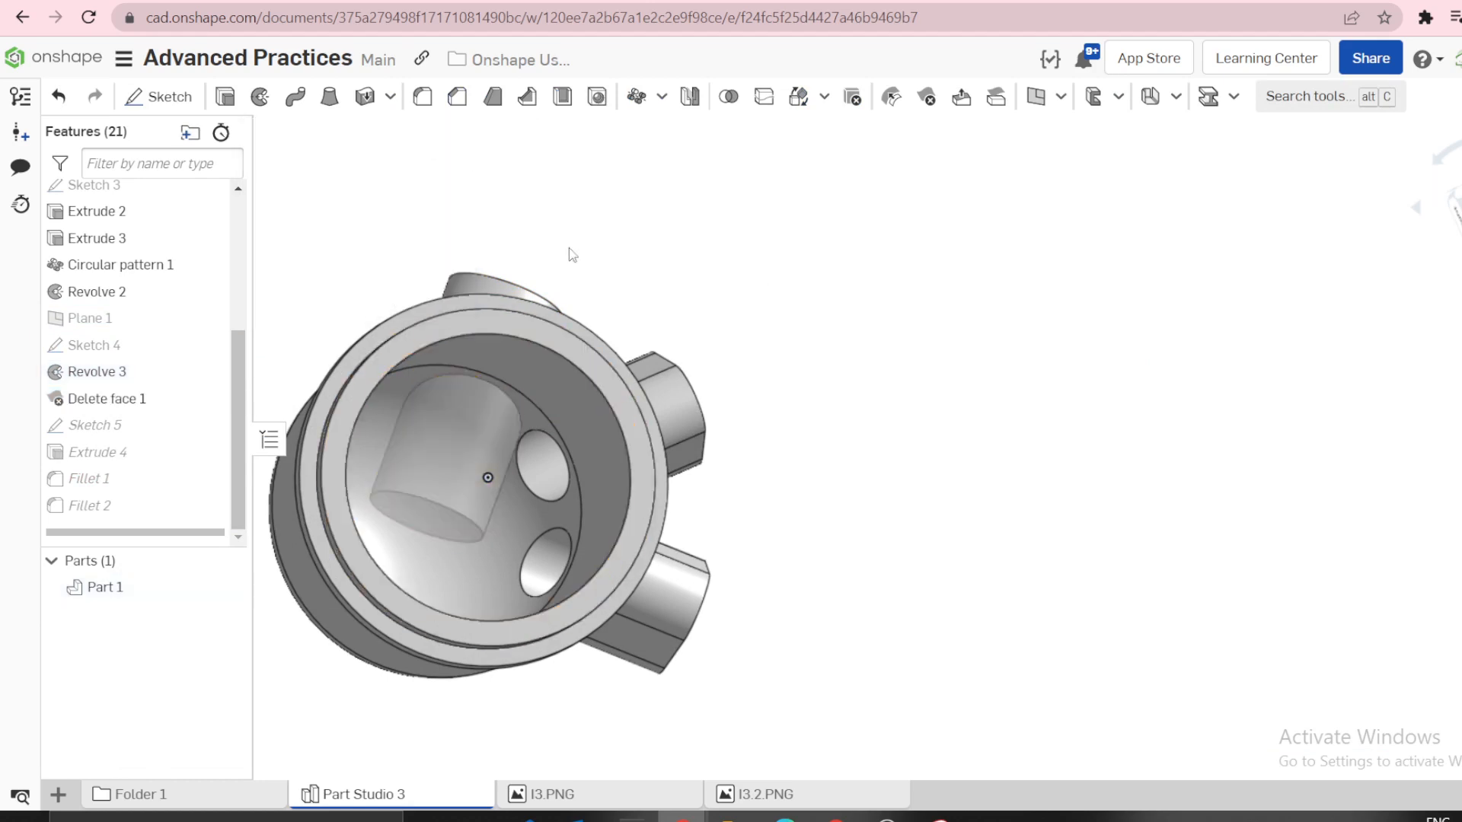
Inspect the rebuilt housing's interior, ports and rounds from several sides and check it against the I3.PNG drawing.
scroll(596, 409, down, 5)
scroll(609, 411, up, 2)
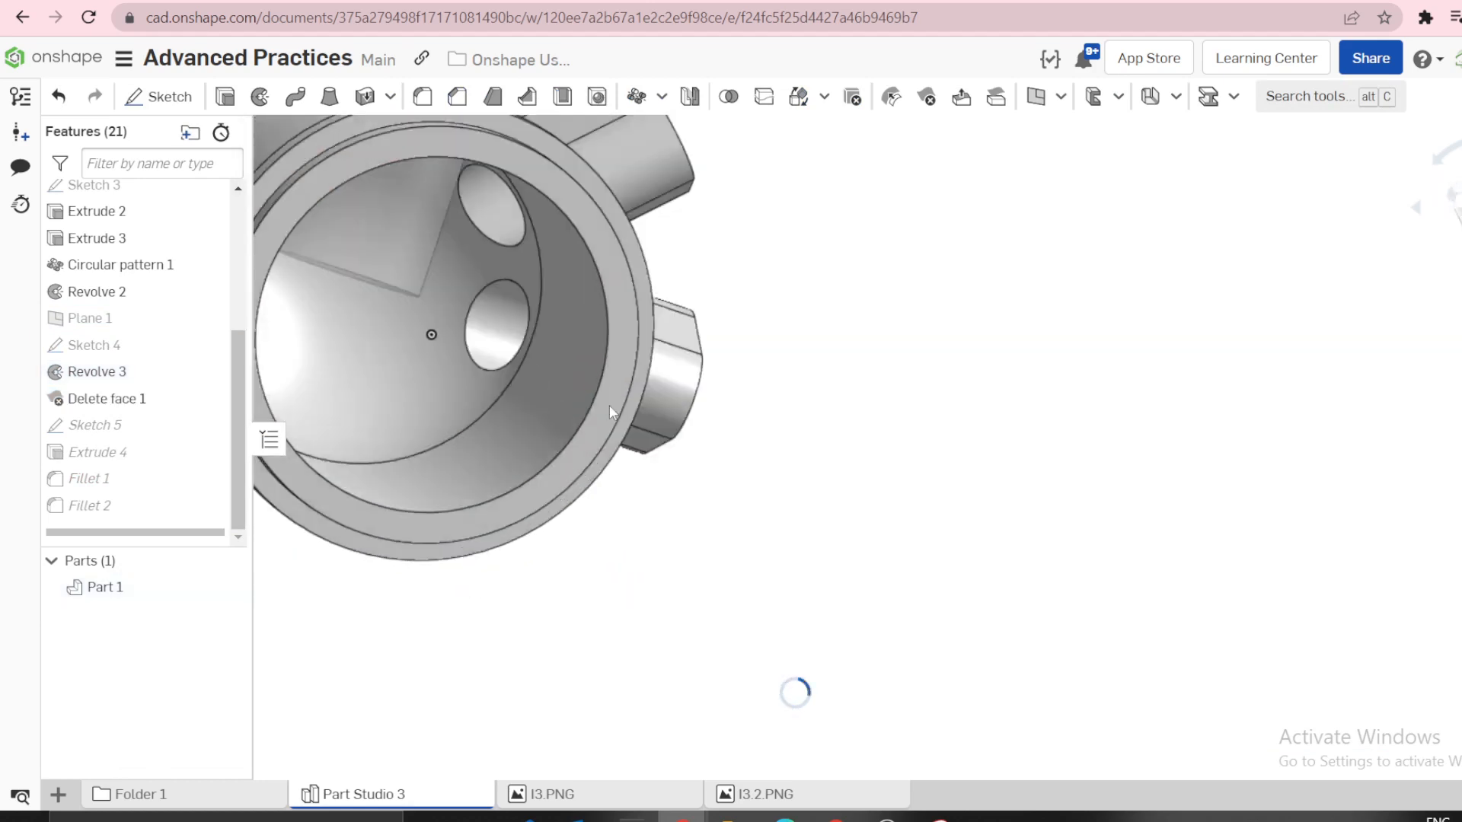
scroll(609, 404, up, 4)
scroll(486, 314, down, 2)
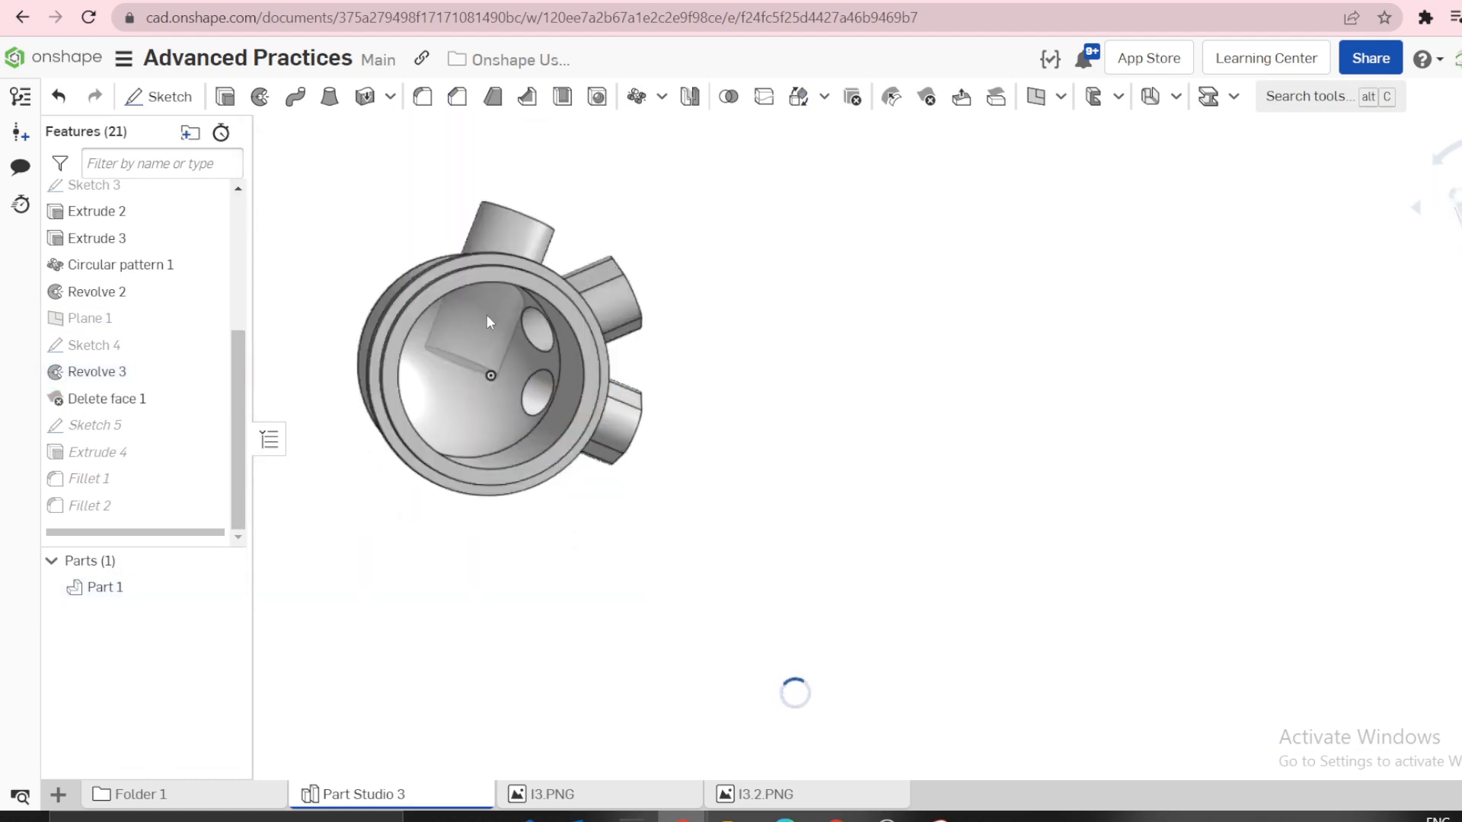
right_drag(486, 314, 386, 450)
scroll(797, 355, down, 1)
middle_drag(641, 243, 956, 466)
scroll(956, 466, down, 1)
right_drag(955, 466, 990, 460)
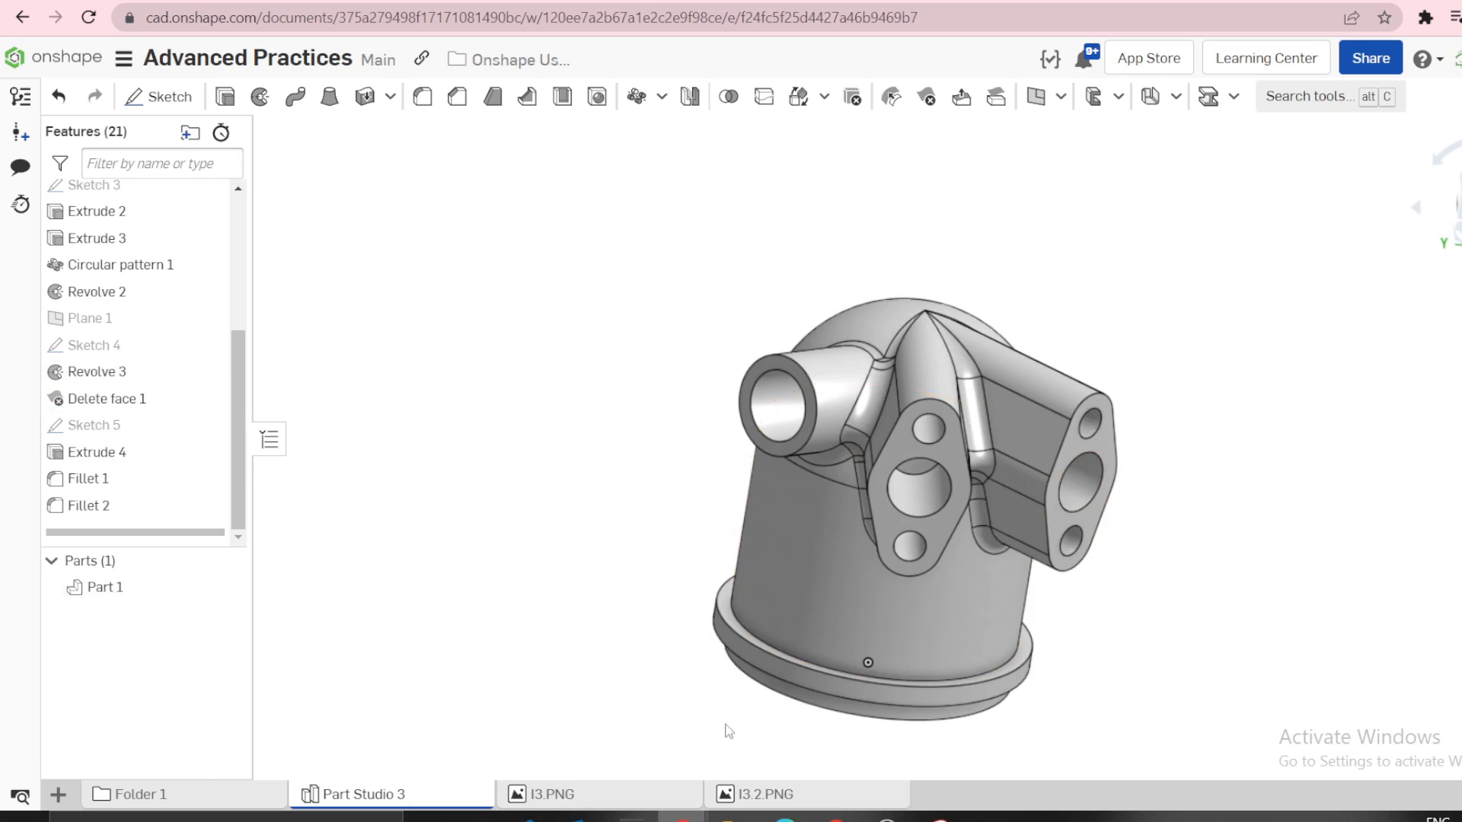
click(580, 796)
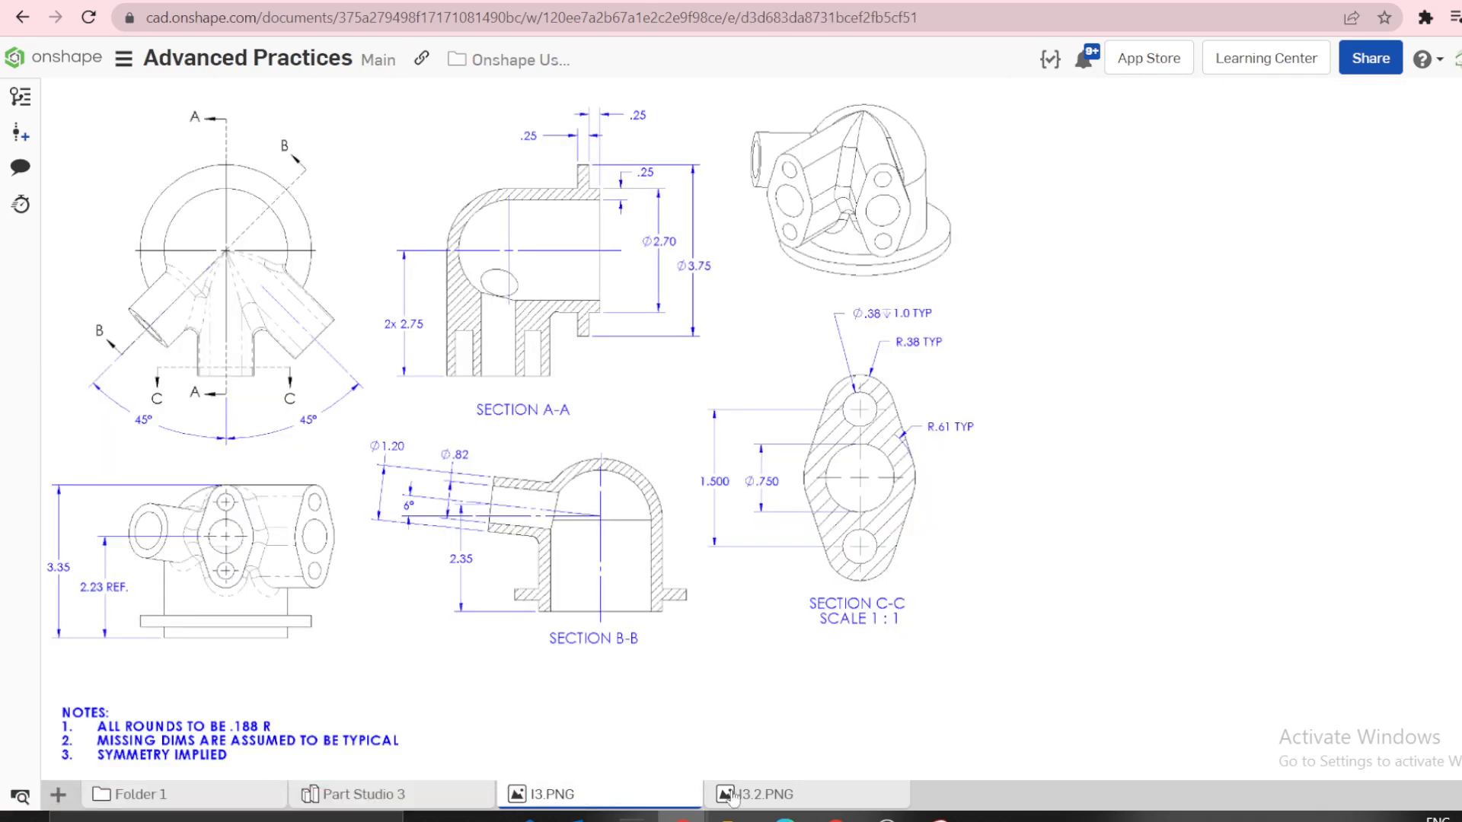
click(457, 796)
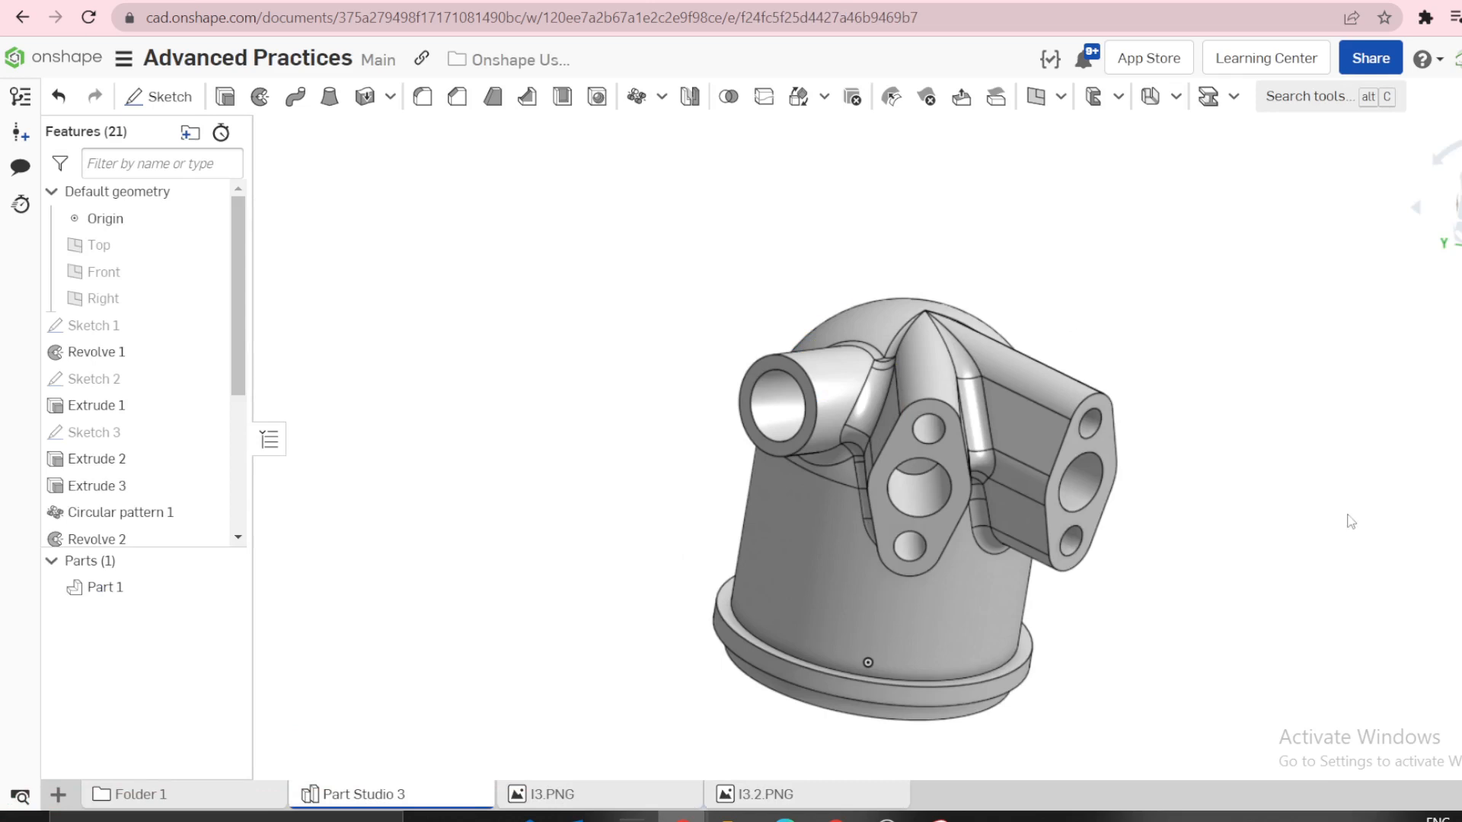
key(shift+7)
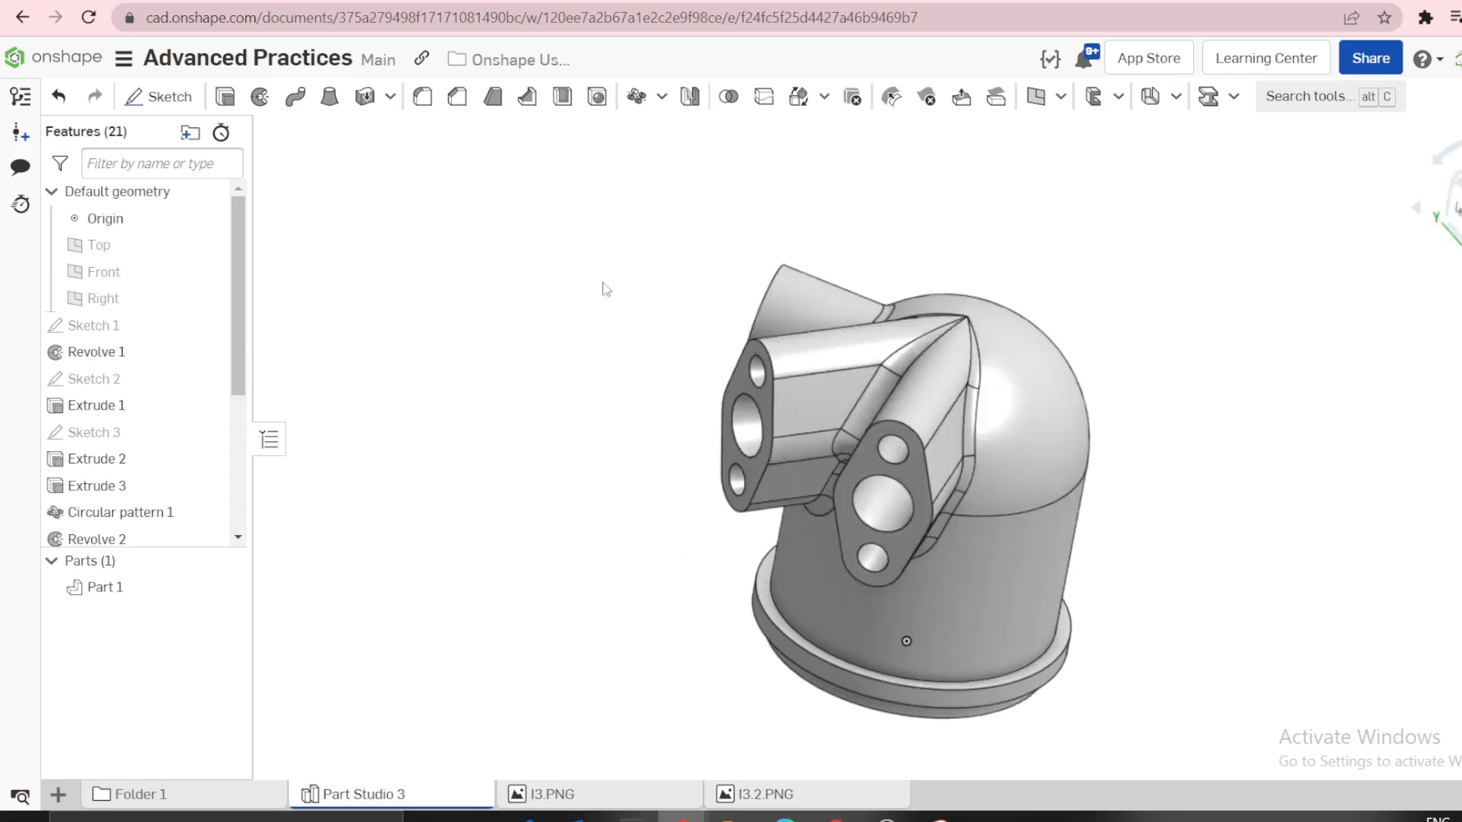